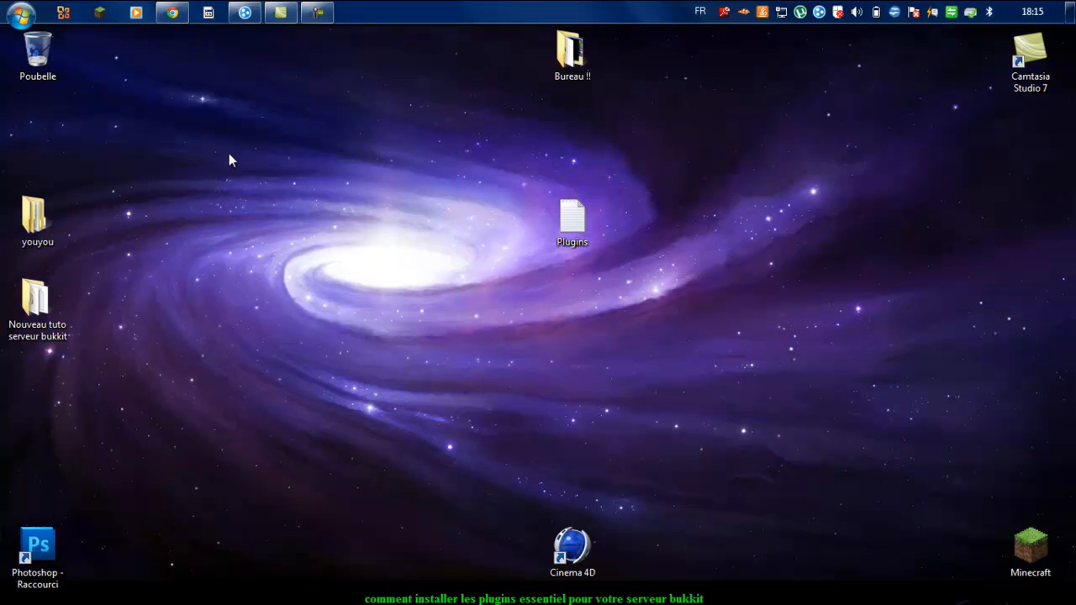
Step: Open the 'Nouveau tuto serveur bukkit' server folder in Windows Explorer
drag(72, 282, 372, 202)
mouse_move(345, 342)
mouse_down()
mouse_move(409, 100)
mouse_move(281, 341)
mouse_up()
double_click(341, 217)
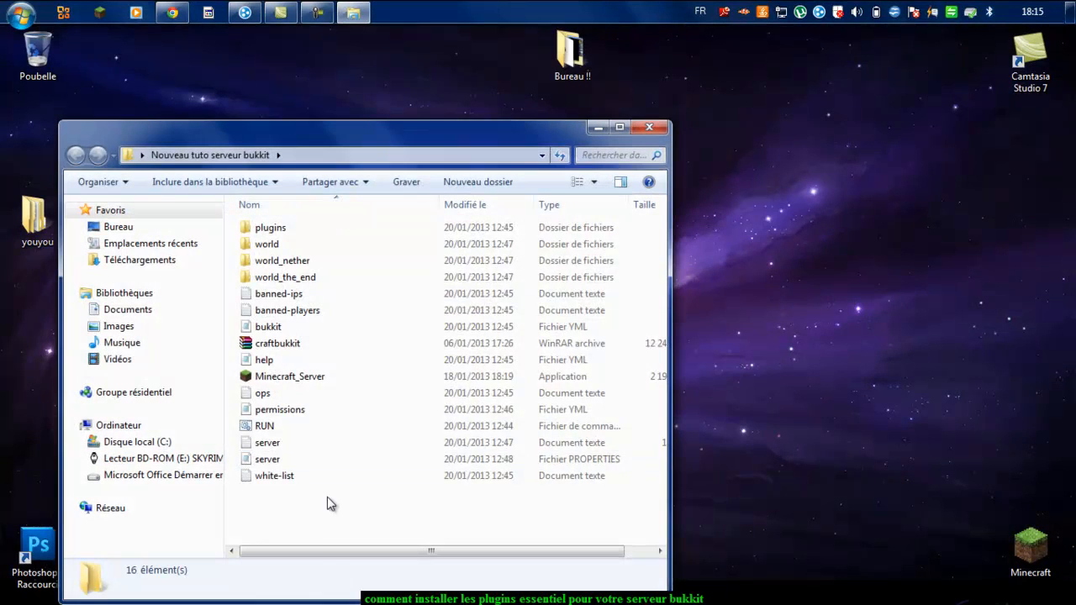
Step: Open the desktop Plugins text file of plugin download links in Notepad
drag(326, 537, 437, 533)
drag(206, 139, 75, 75)
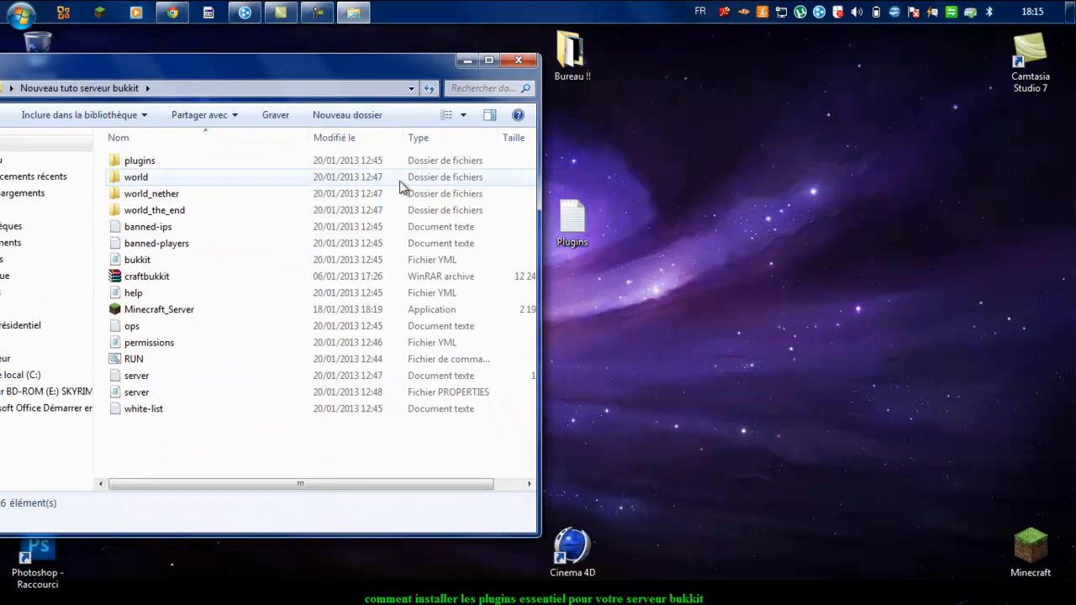
double_click(573, 220)
drag(571, 191, 541, 116)
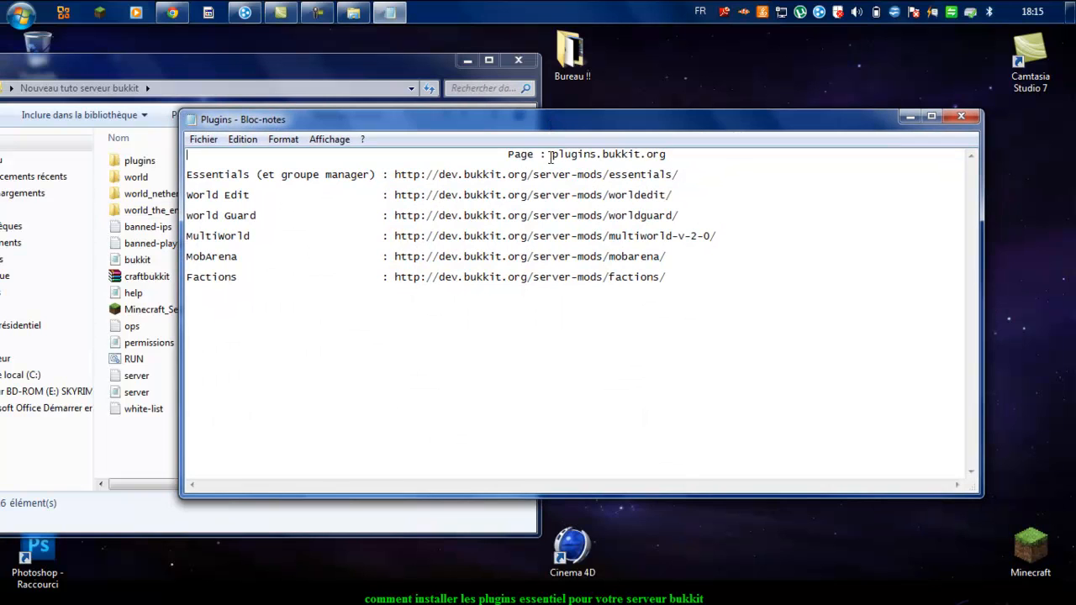
Step: Reload plugins.bukkit.org in Chrome to get past the 404 Not Found error
click(170, 14)
drag(240, 59, 117, 82)
click(260, 91)
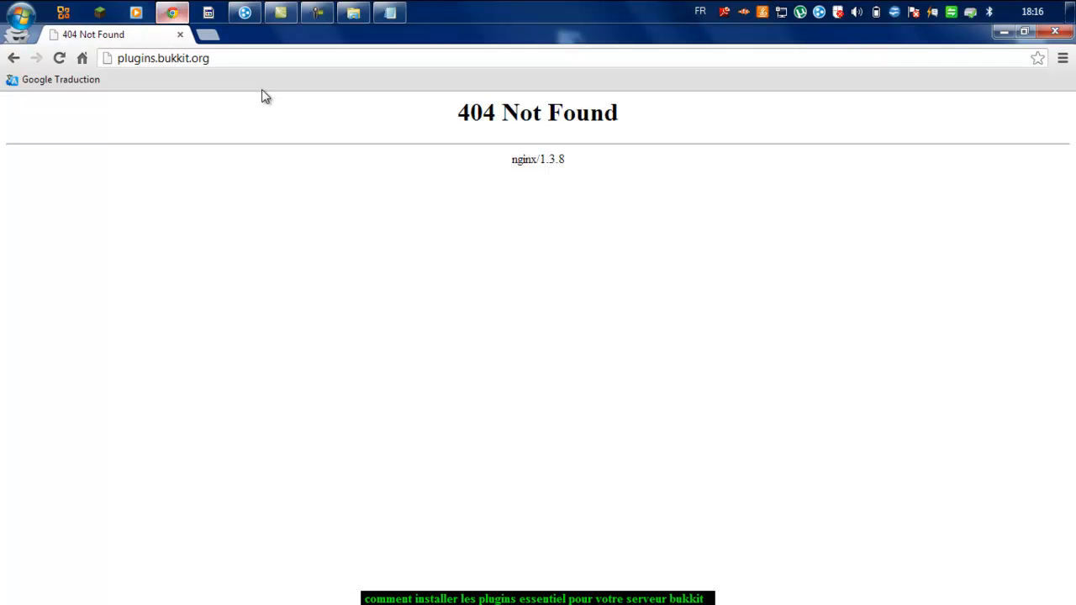
key(F5)
drag(454, 109, 679, 144)
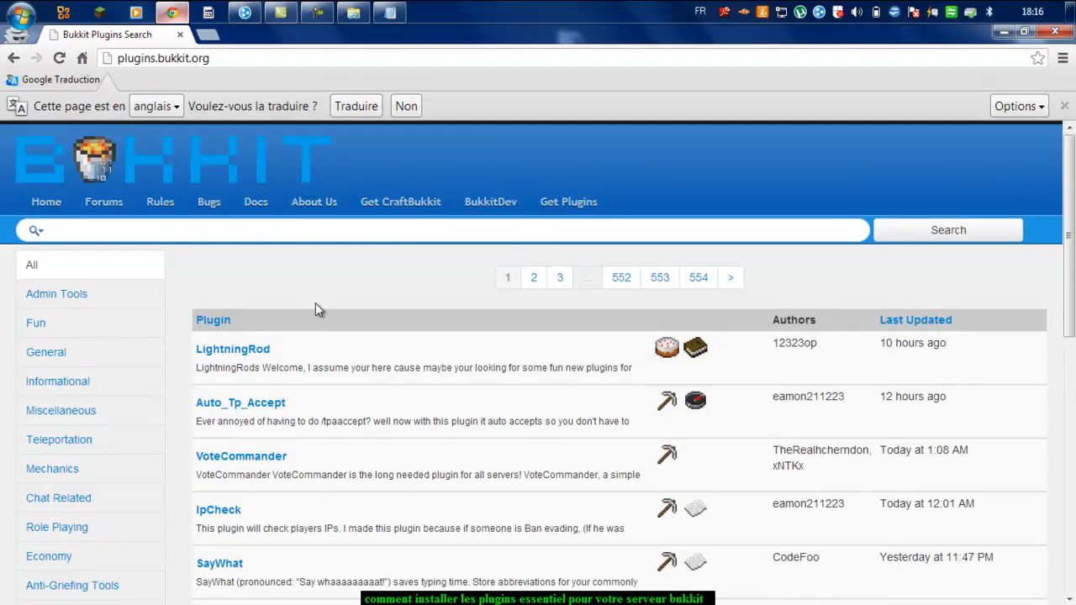
Step: Browse the Bukkit Plugins Search list, then select the whole plugins.bukkit.org address
scroll(318, 309, down, 6)
scroll(329, 312, up, 6)
scroll(329, 313, down, 5)
scroll(329, 313, down, 3)
scroll(329, 313, up, 9)
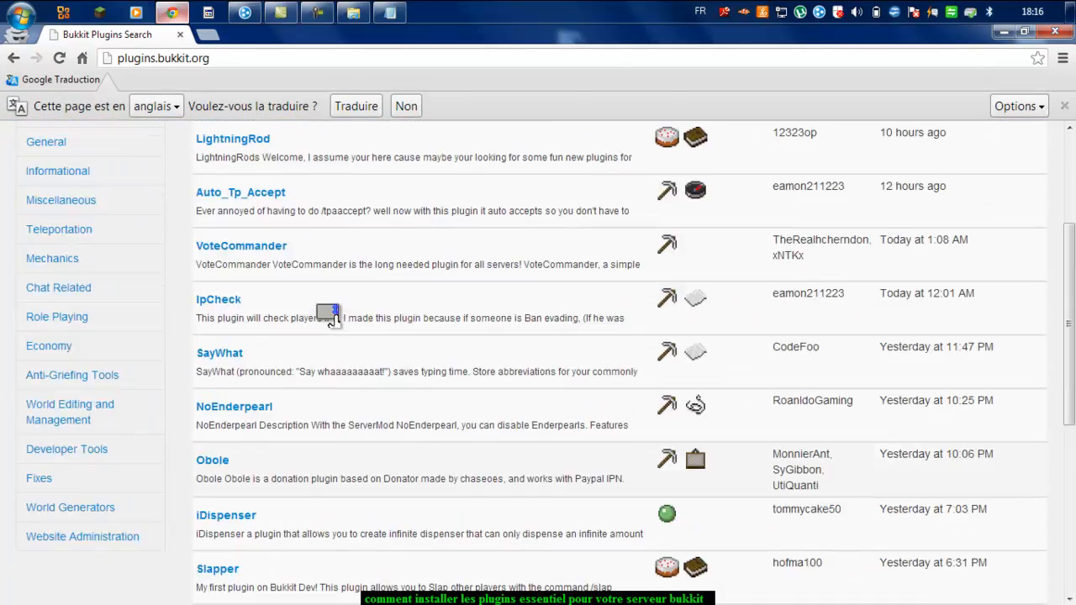
scroll(187, 337, down, 6)
scroll(185, 324, up, 1)
scroll(185, 319, up, 5)
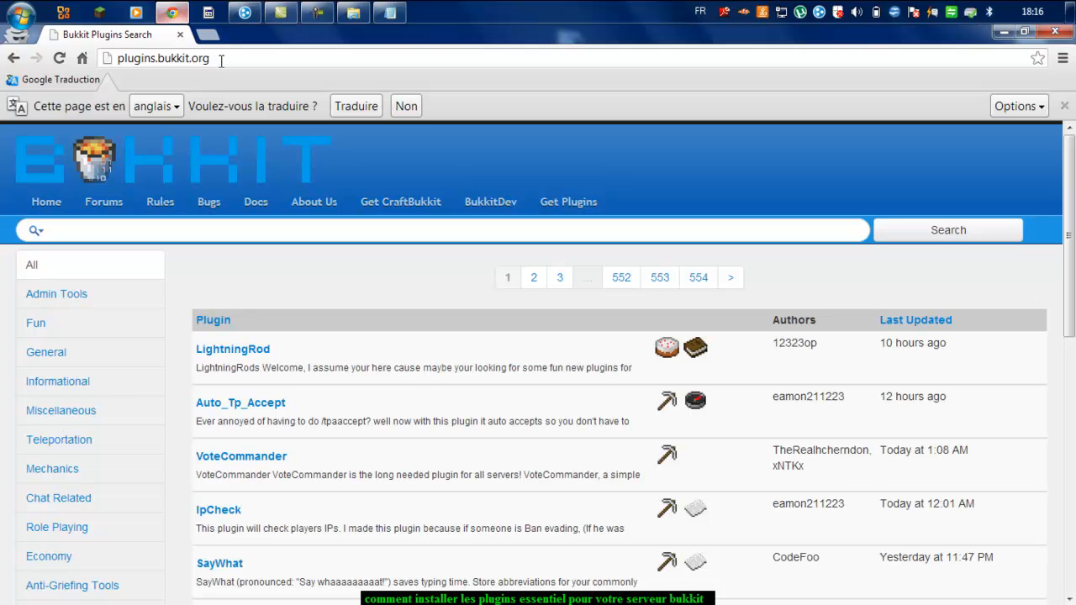
drag(118, 59, 220, 59)
click(239, 60)
drag(239, 62, 121, 78)
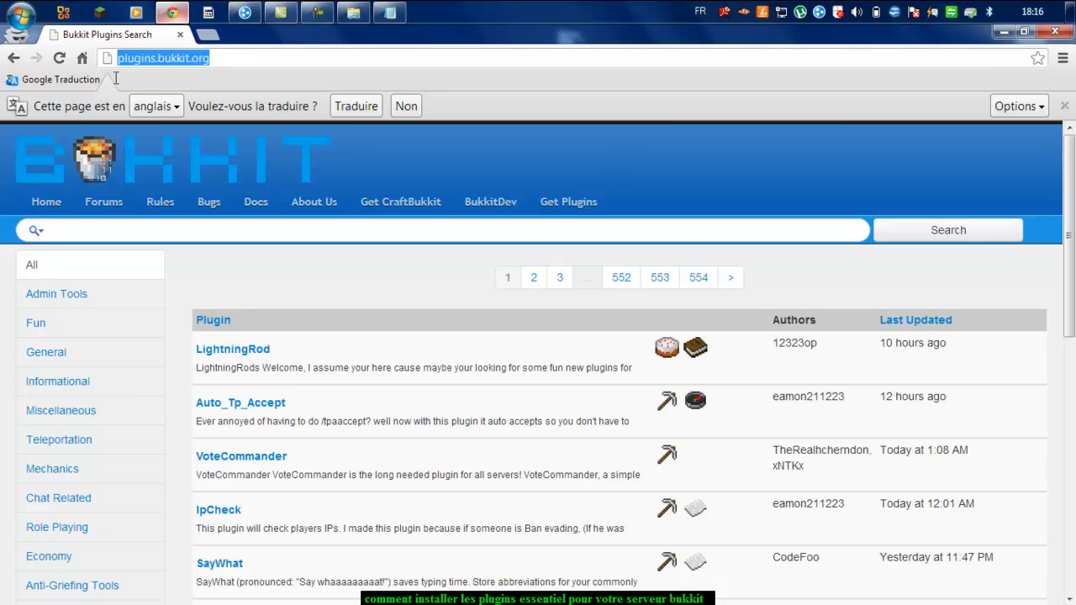
Step: Copy the Essentials URL from the Plugins notes and paste it into Chrome's cleared address bar
click(390, 12)
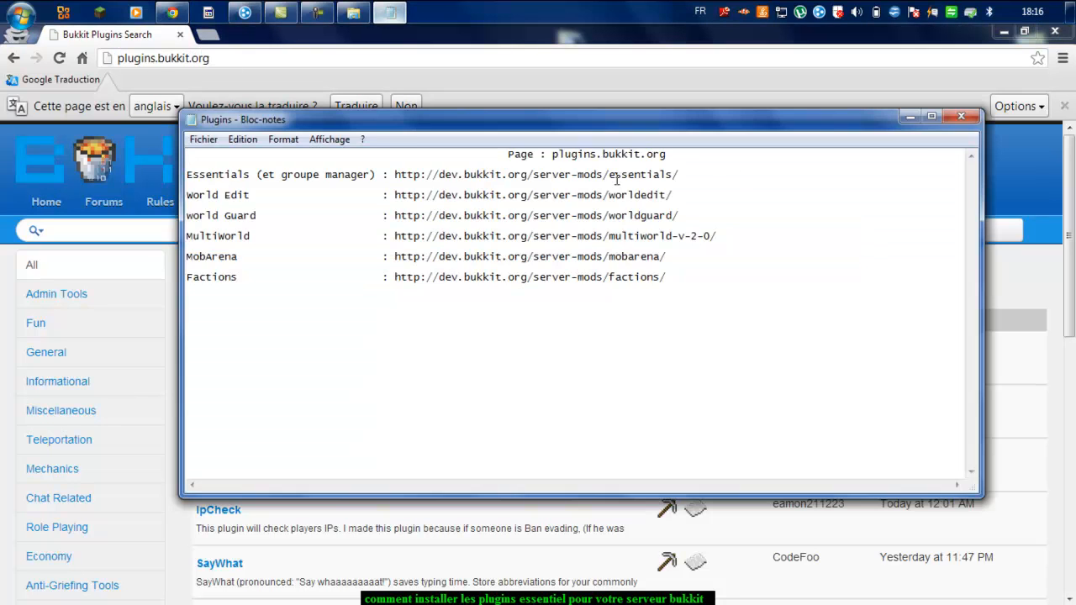
drag(711, 170, 538, 185)
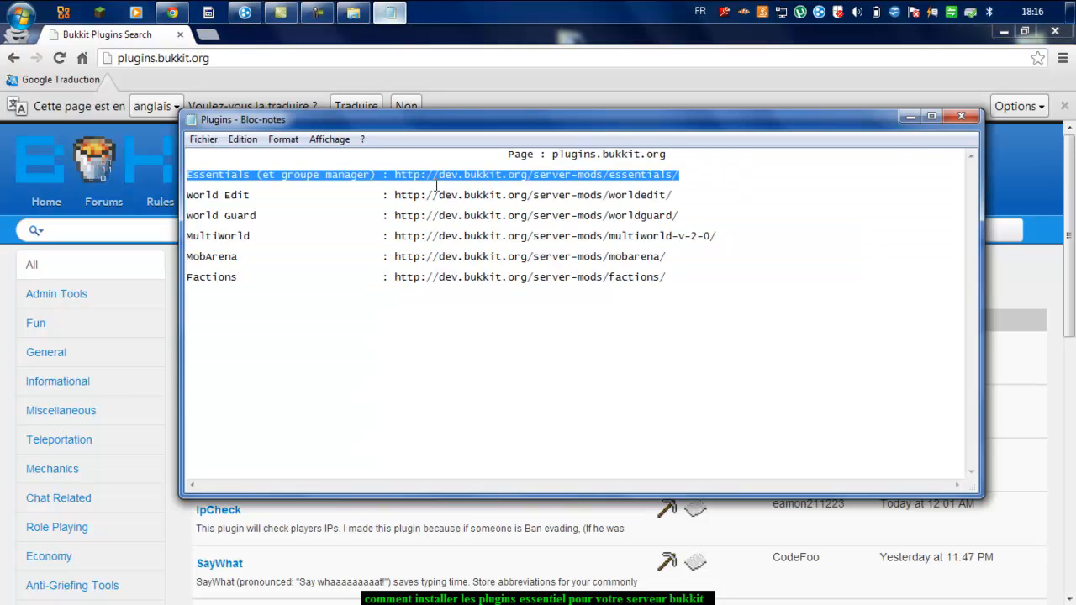
drag(394, 171, 667, 172)
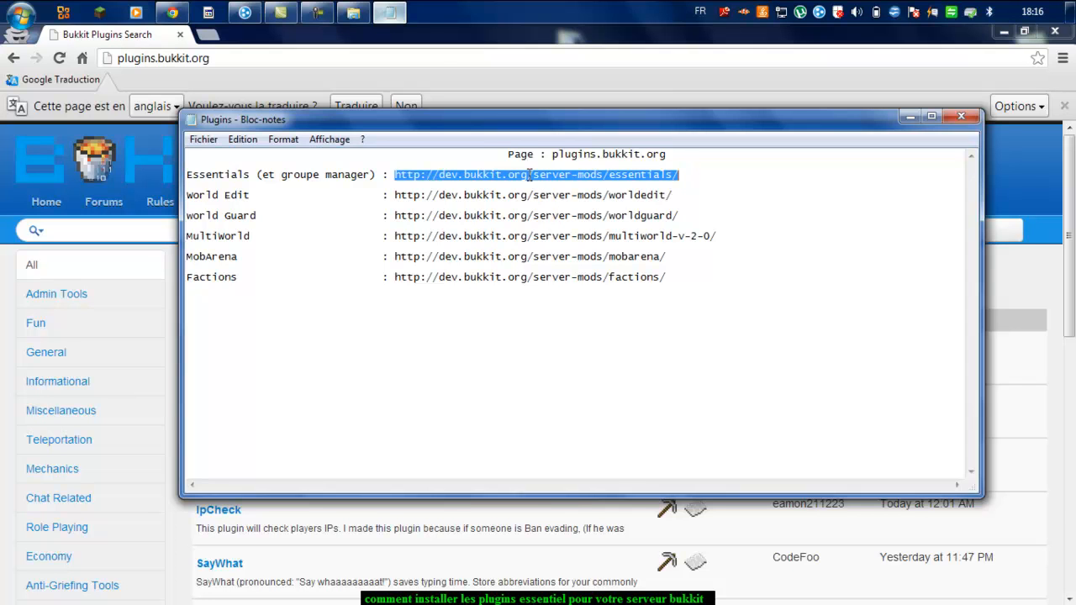
right_click(531, 176)
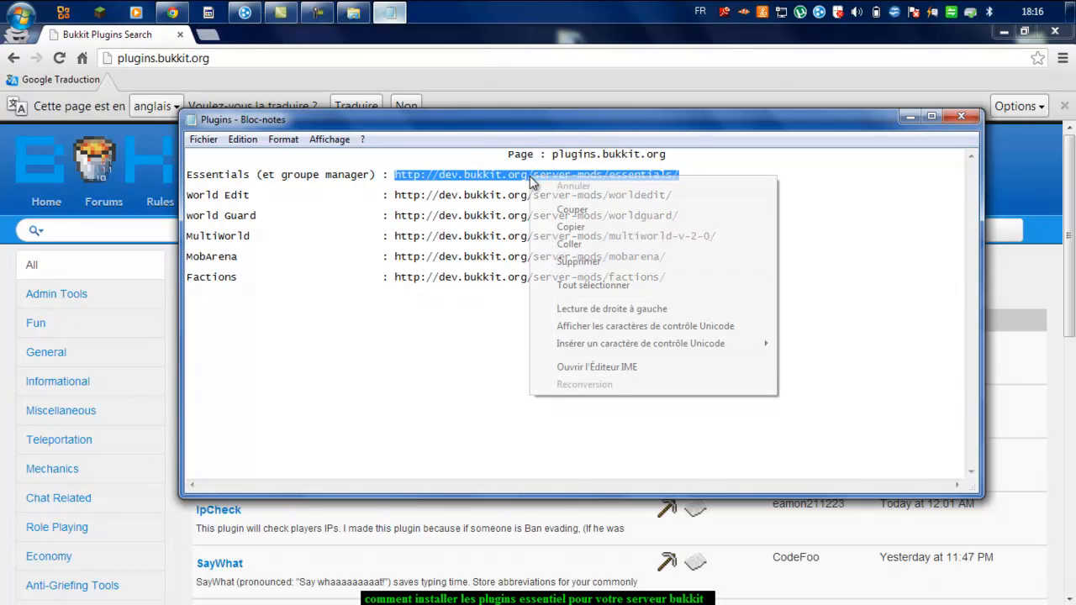
click(566, 227)
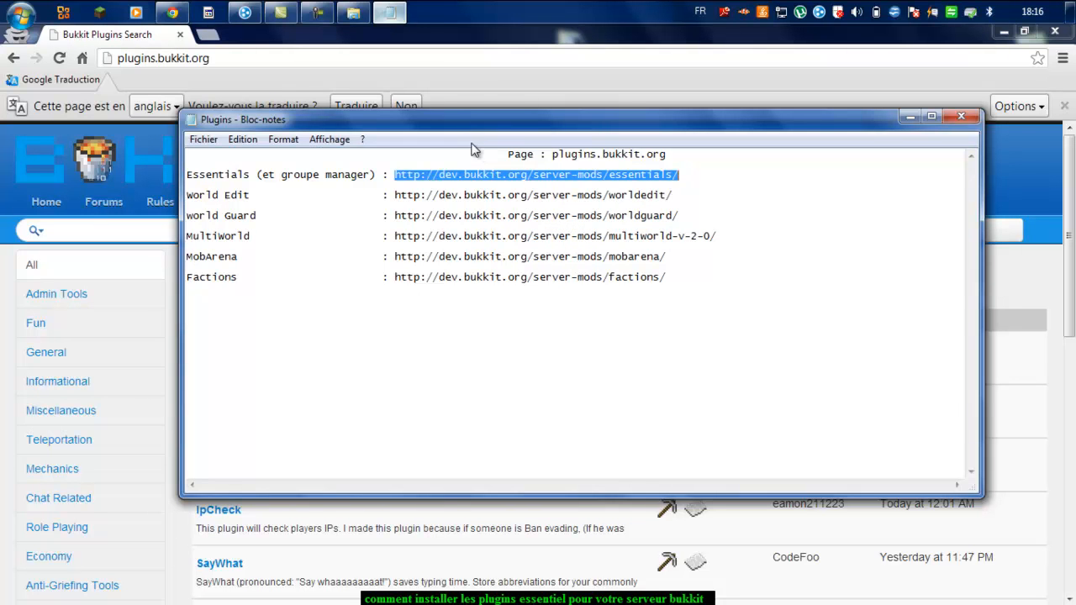
click(199, 56)
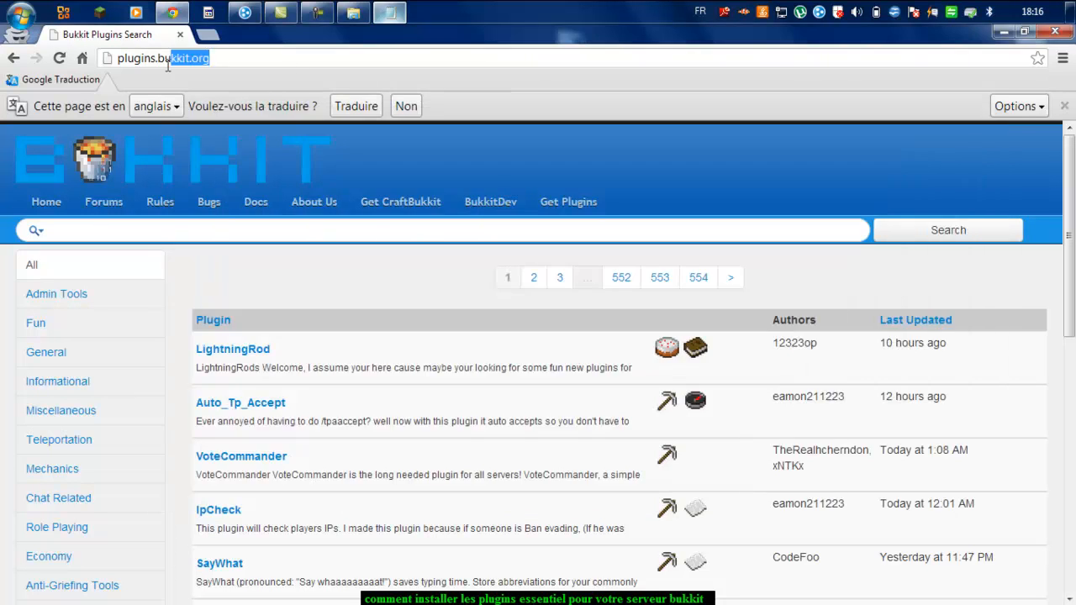
key(BackSpace)
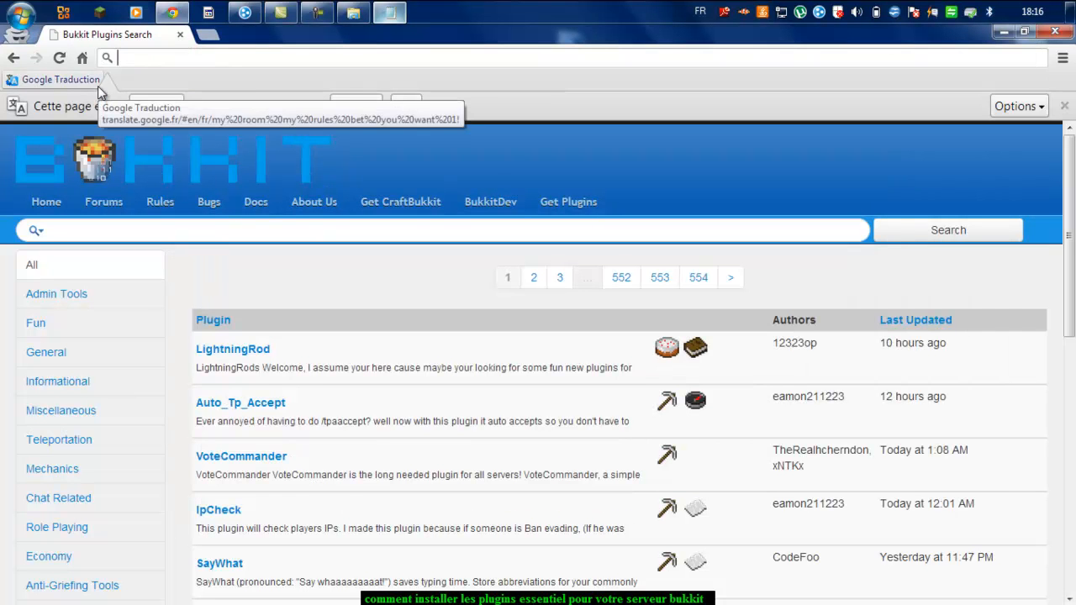
key(ctrl+v)
Step: Load the Essentials BukkitDev page and download the Essentials Group Manager zip
key(Return)
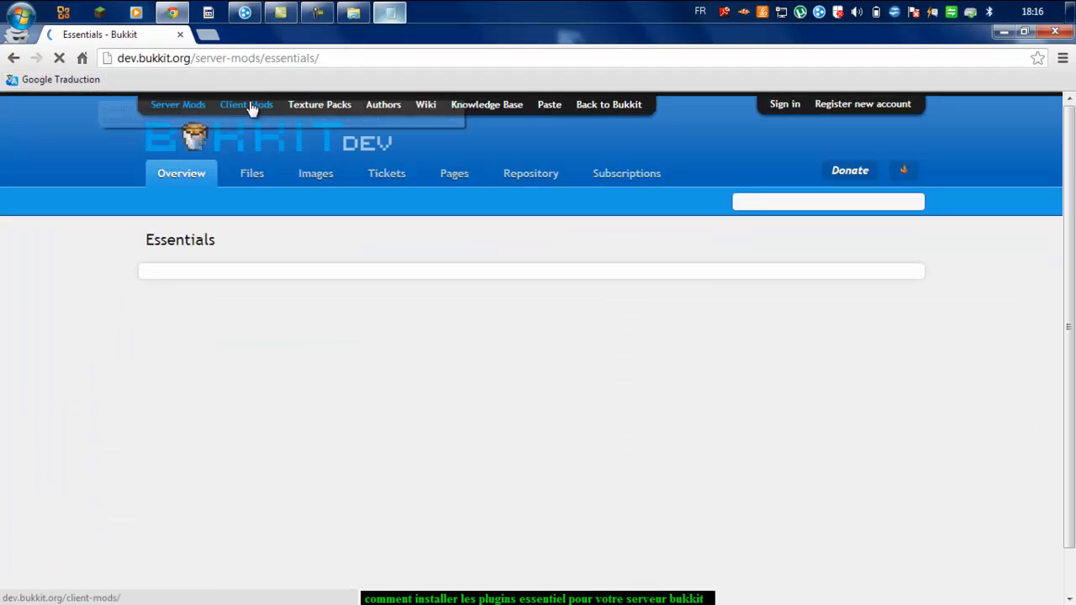
scroll(59, 341, down, 3)
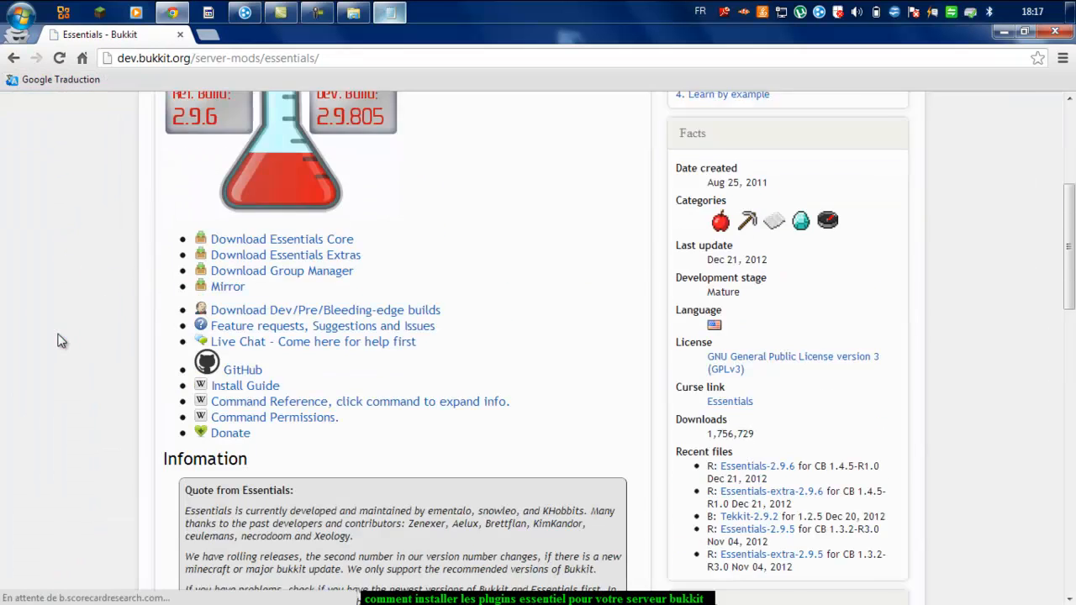
scroll(59, 341, down, 1)
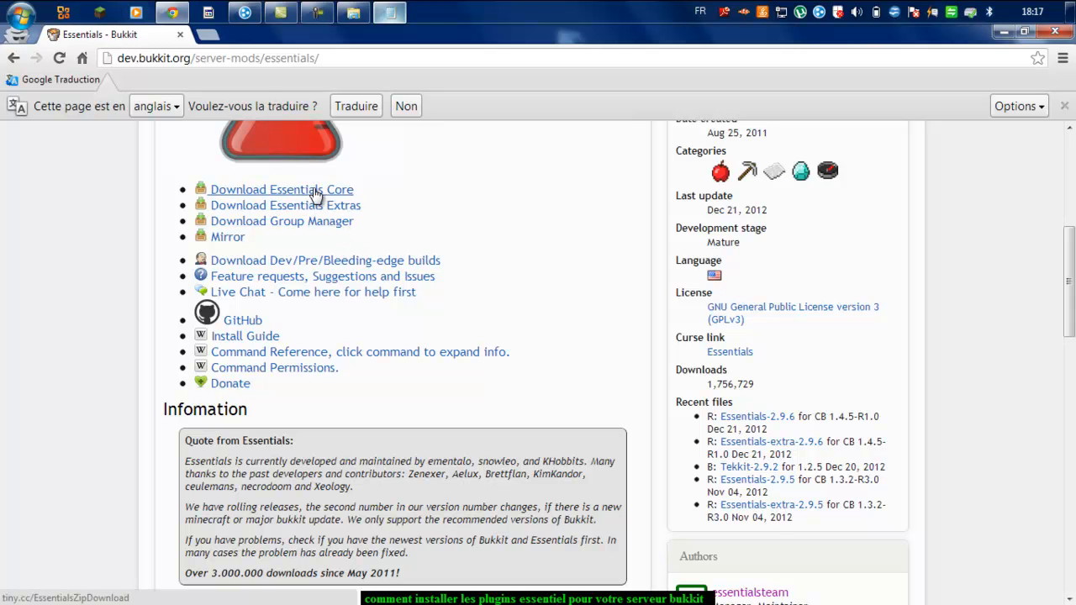
scroll(518, 234, up, 5)
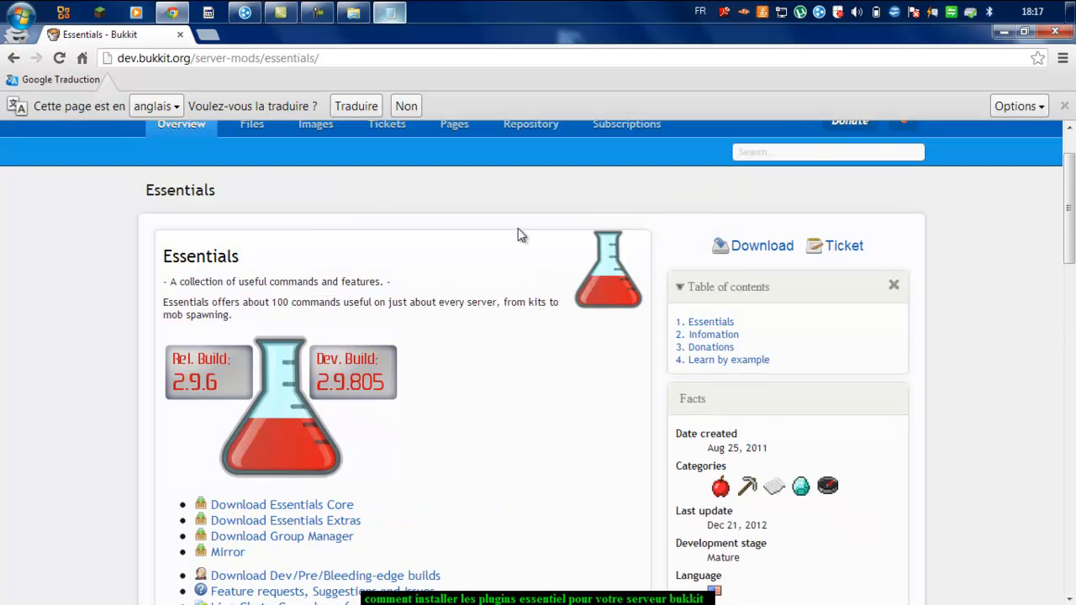
scroll(384, 372, down, 2)
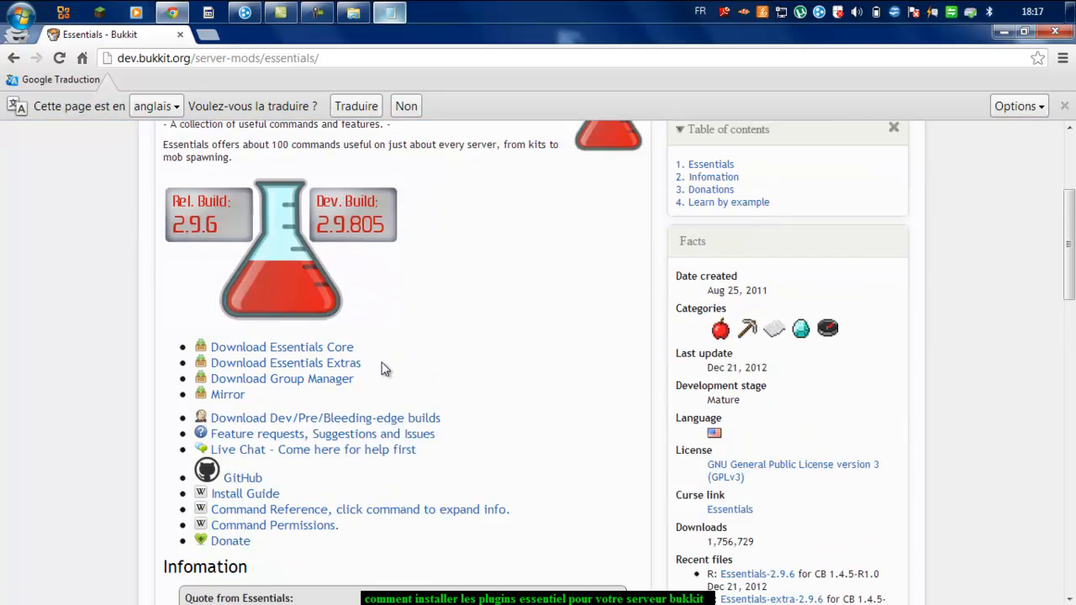
click(334, 379)
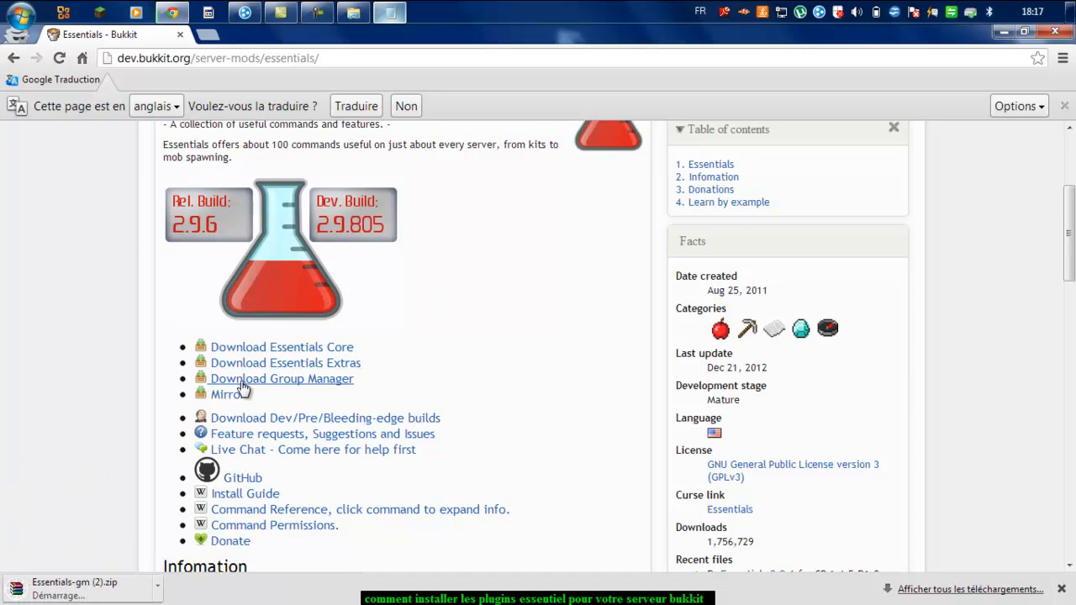
Step: Download the Essentials-2.9.6 zip, then return to the Plugins notes
scroll(534, 411, up, 2)
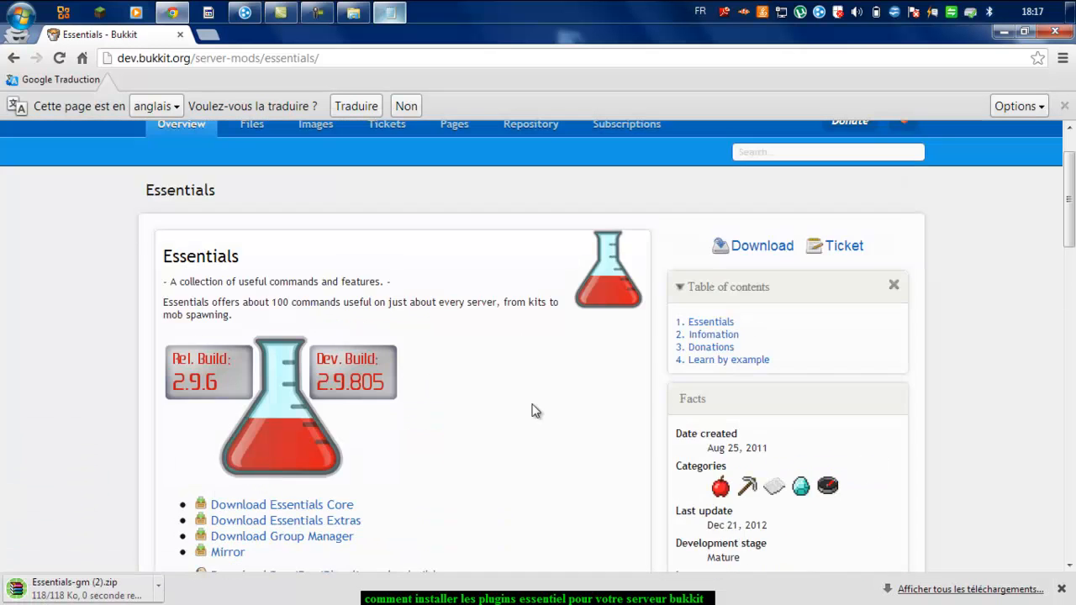
click(758, 251)
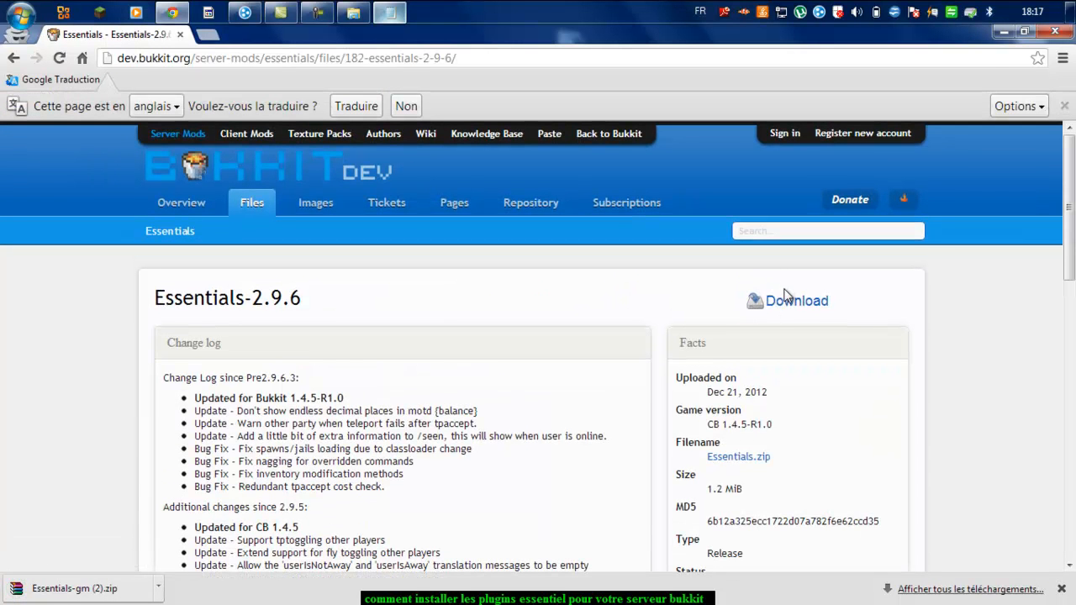
click(787, 299)
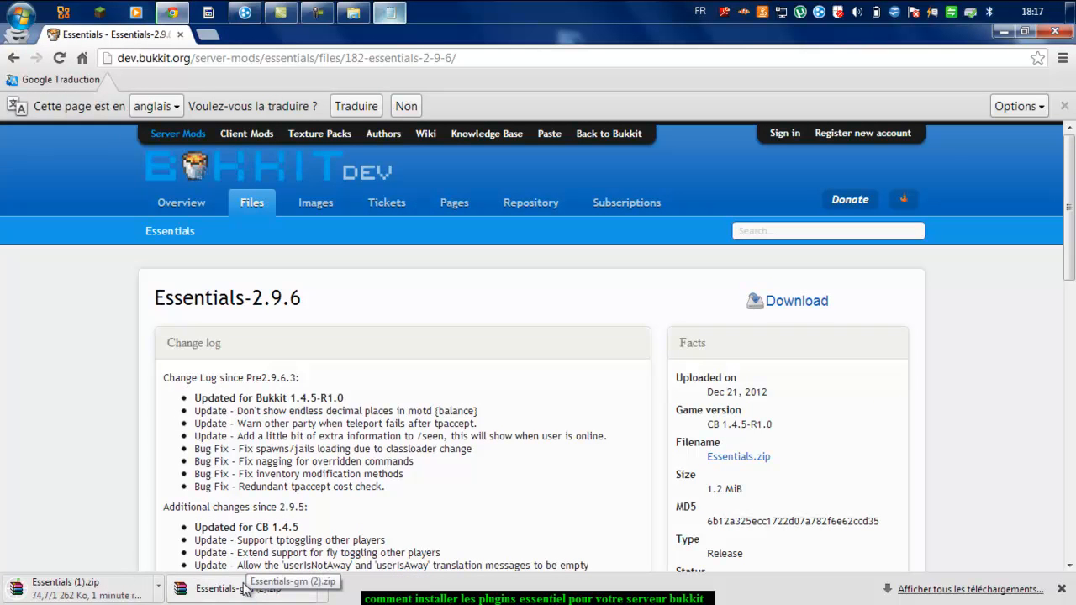
drag(280, 486, 145, 420)
click(140, 414)
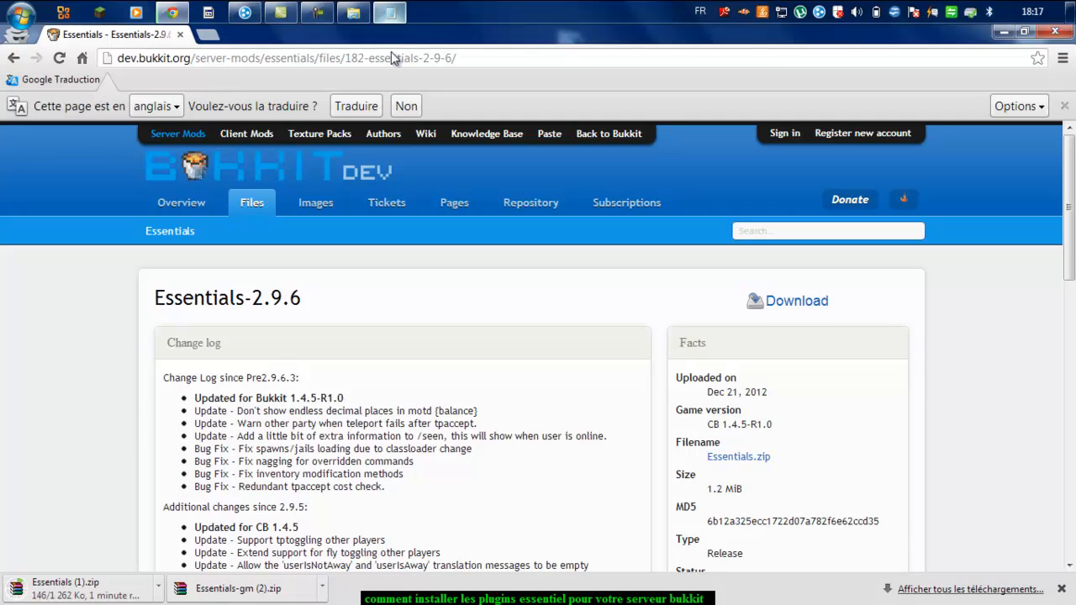
drag(497, 61, 96, 117)
key(alt+Tab)
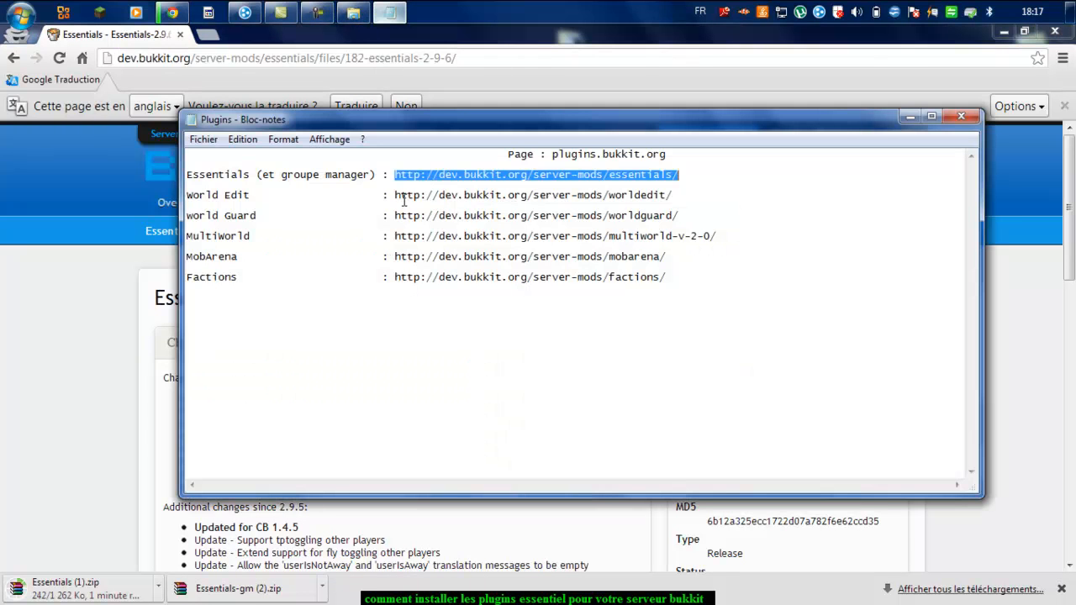
Step: Copy the World Edit URL from the notes and load the WorldEdit page in Chrome
drag(393, 195, 677, 196)
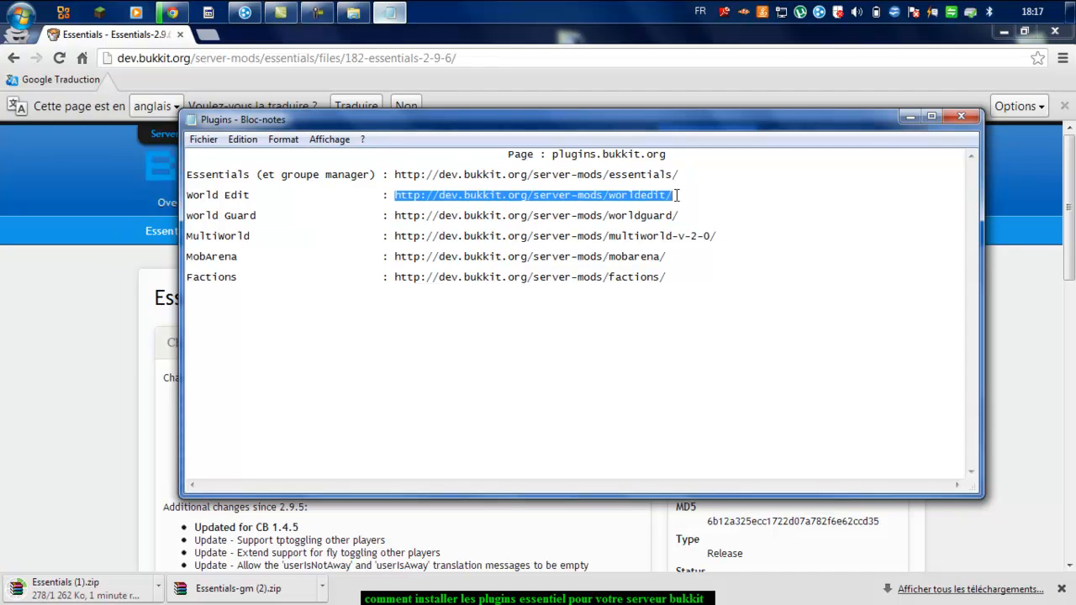
right_click(668, 194)
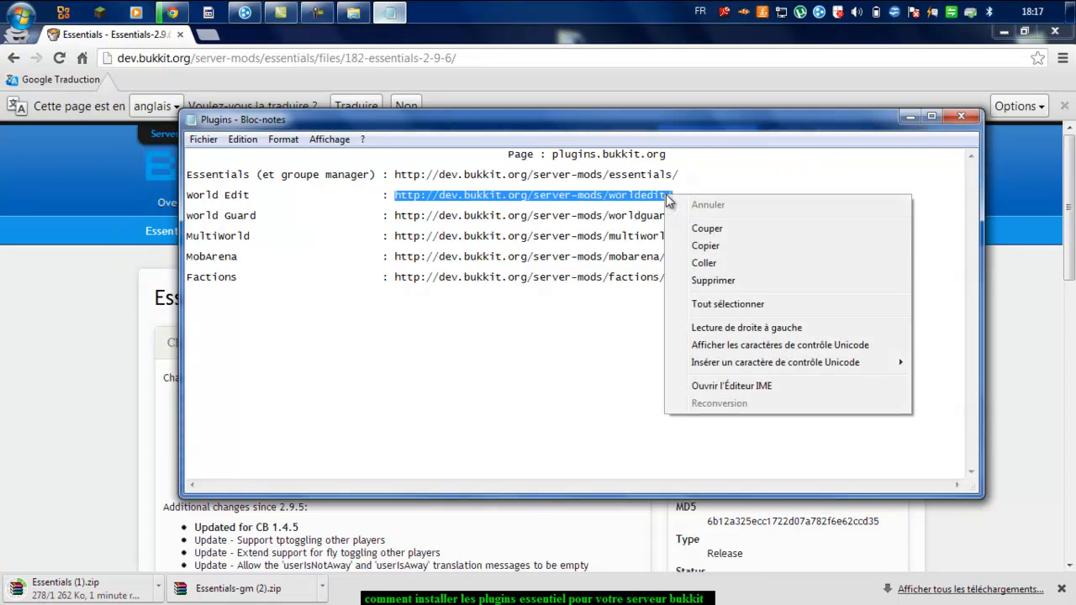
click(704, 245)
click(510, 53)
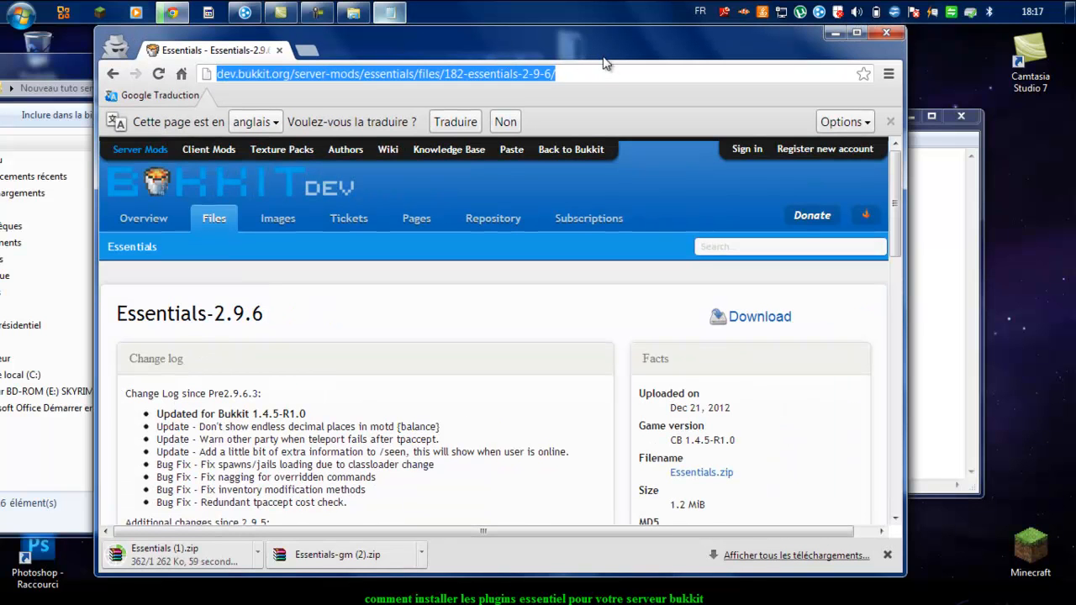
key(ctrl+v)
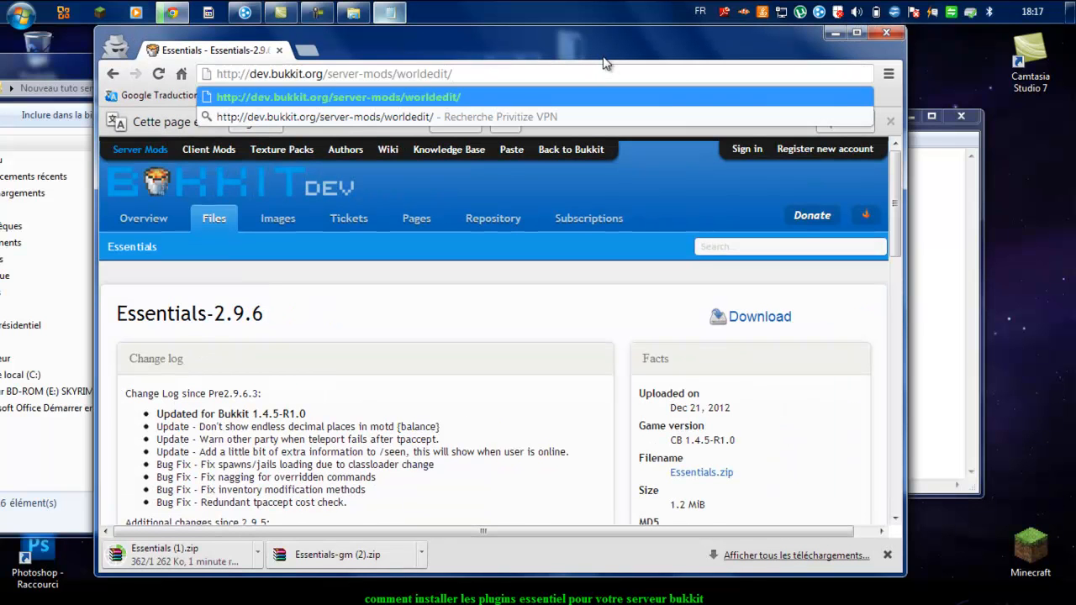
key(Return)
Step: Download worldedit-5.5.zip from the WorldEdit 5.5 file page
click(849, 32)
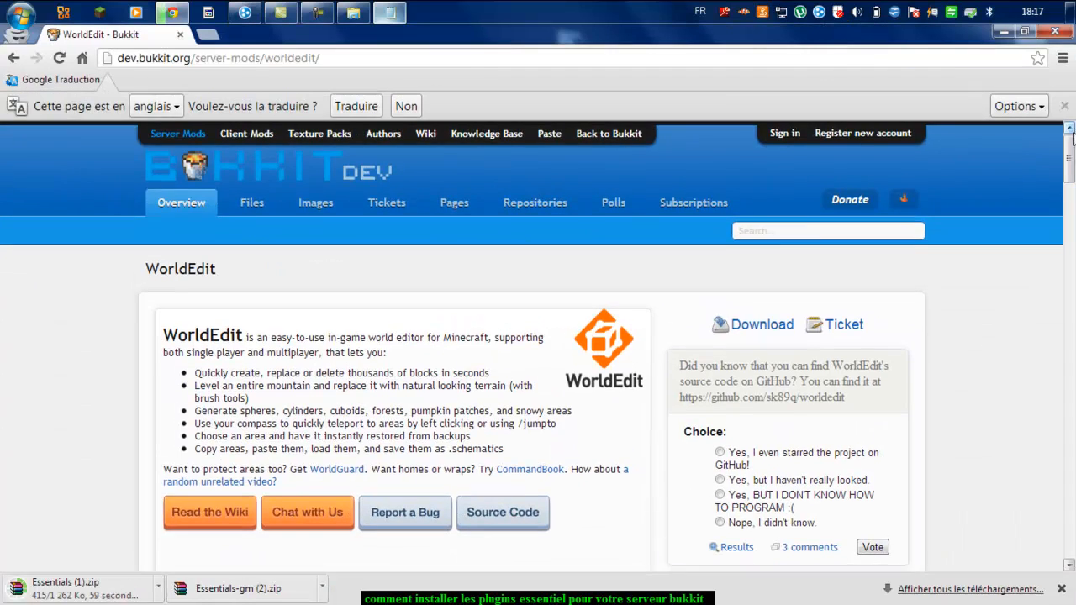
mouse_move(1069, 152)
mouse_down()
mouse_move(1071, 315)
mouse_move(1072, 165)
mouse_up()
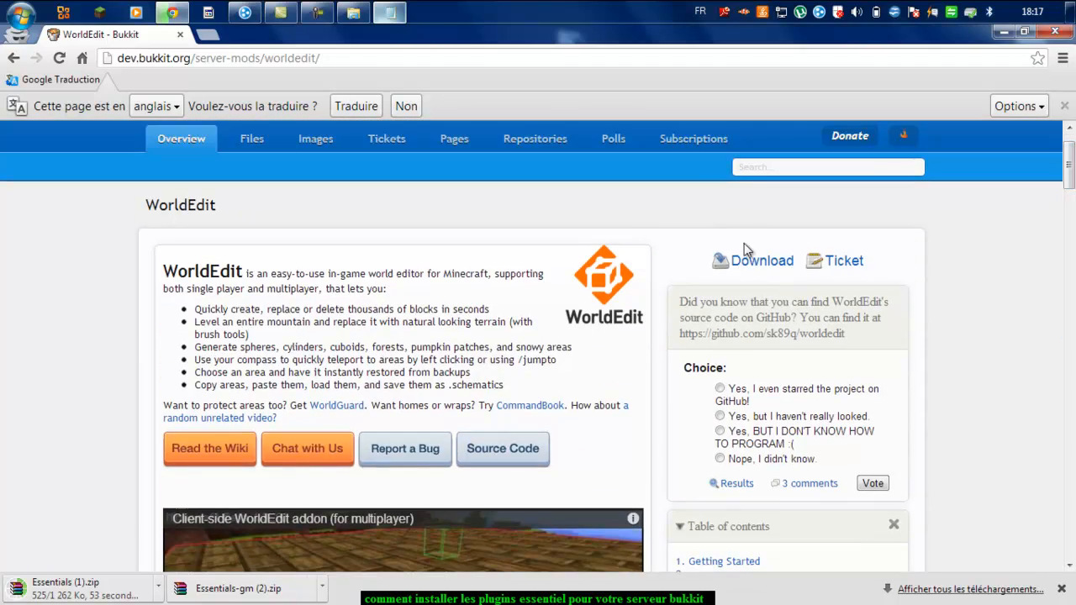
click(760, 262)
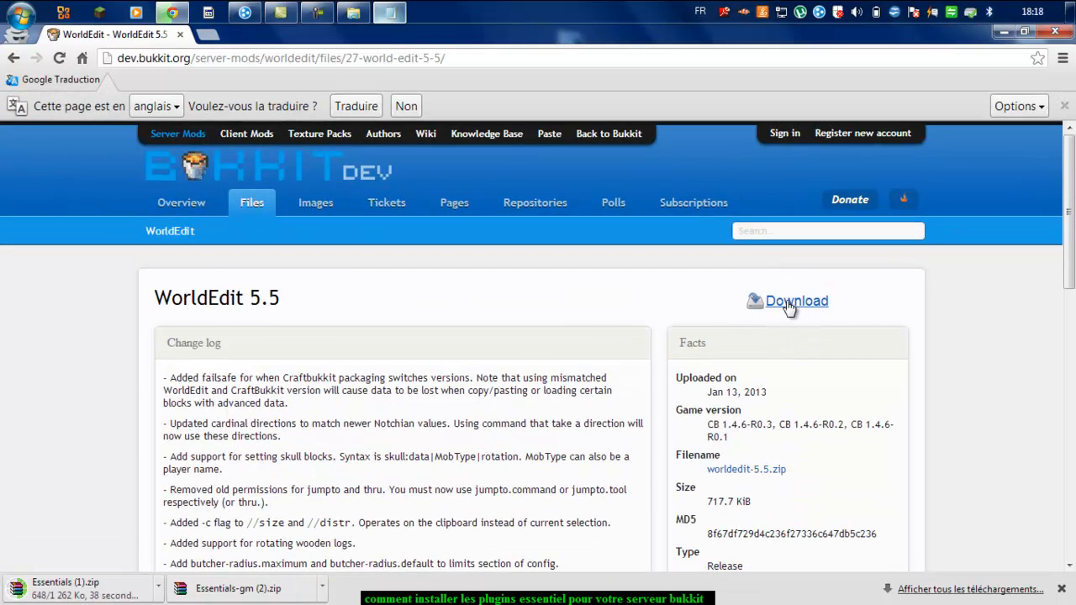
click(789, 305)
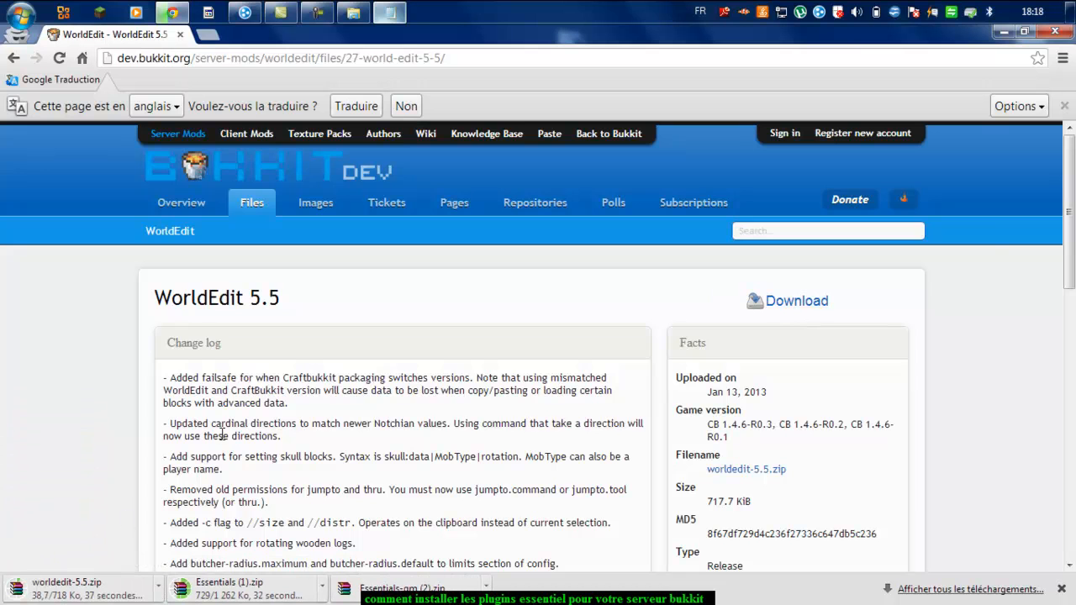
click(389, 12)
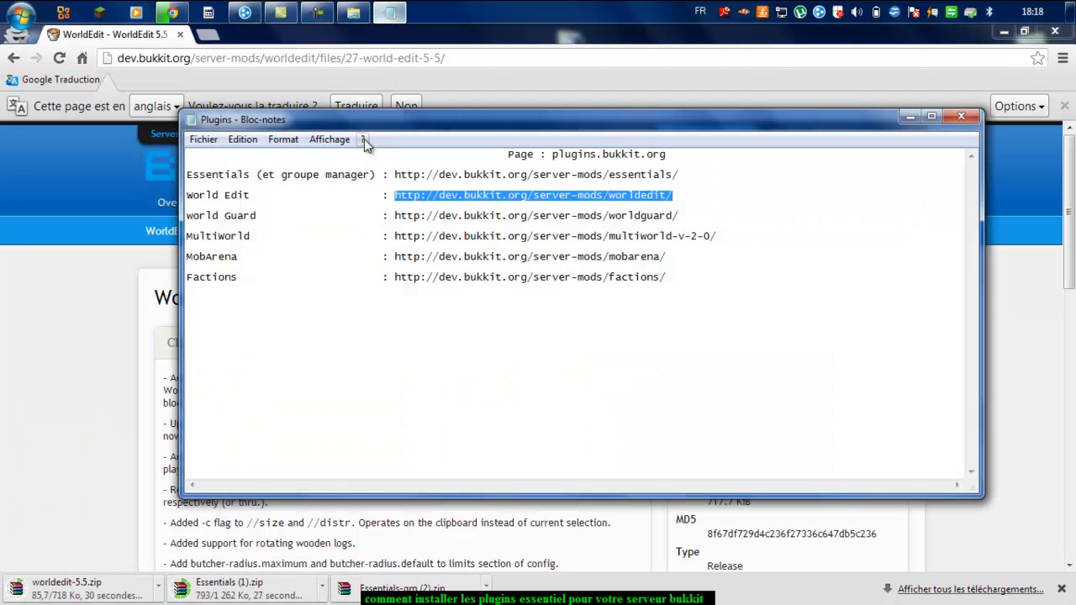
Step: Copy the WorldGuard URL from the notes and load the WorldGuard page in Chrome
drag(395, 217, 682, 217)
right_click(670, 220)
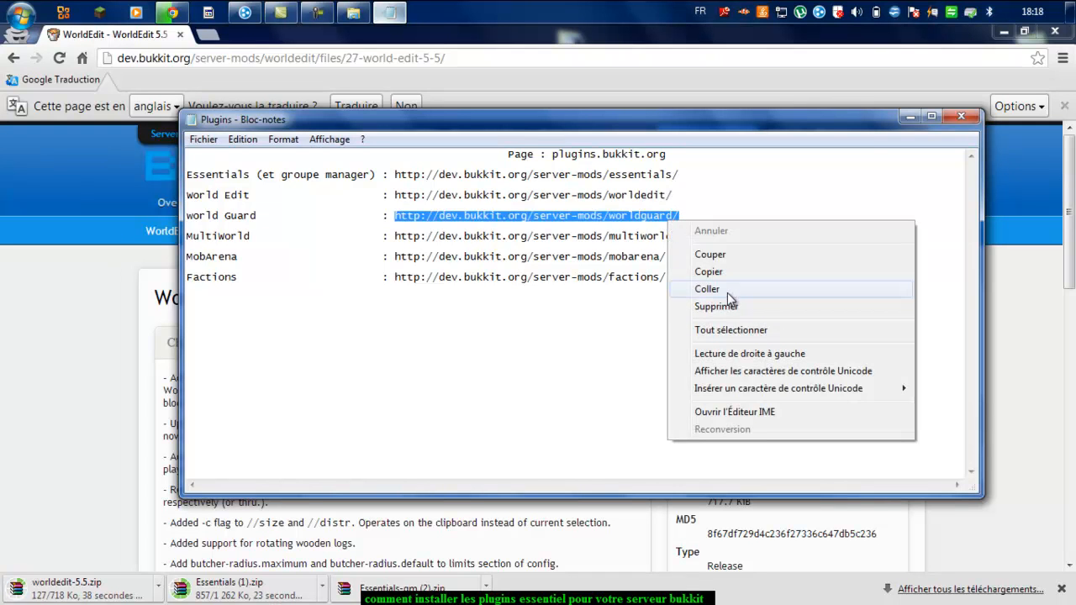
click(727, 274)
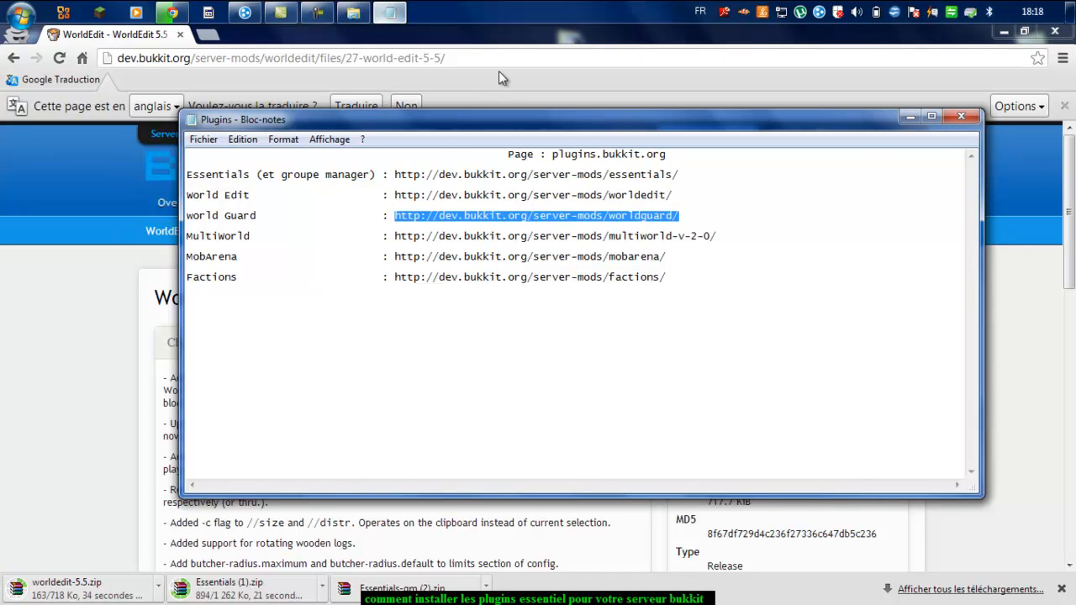
drag(499, 60, 91, 105)
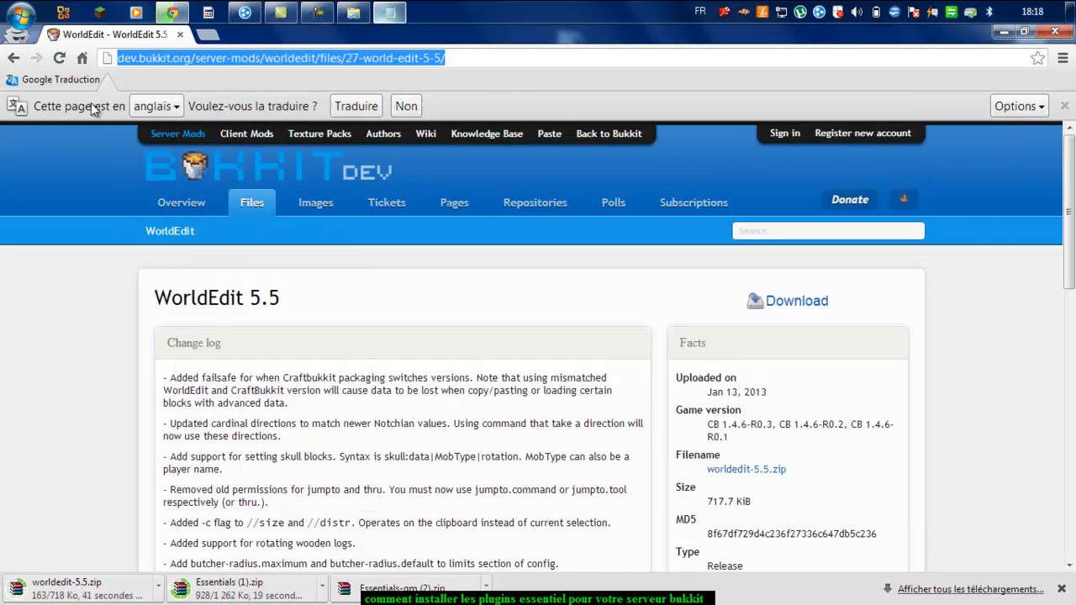
key(ctrl+v)
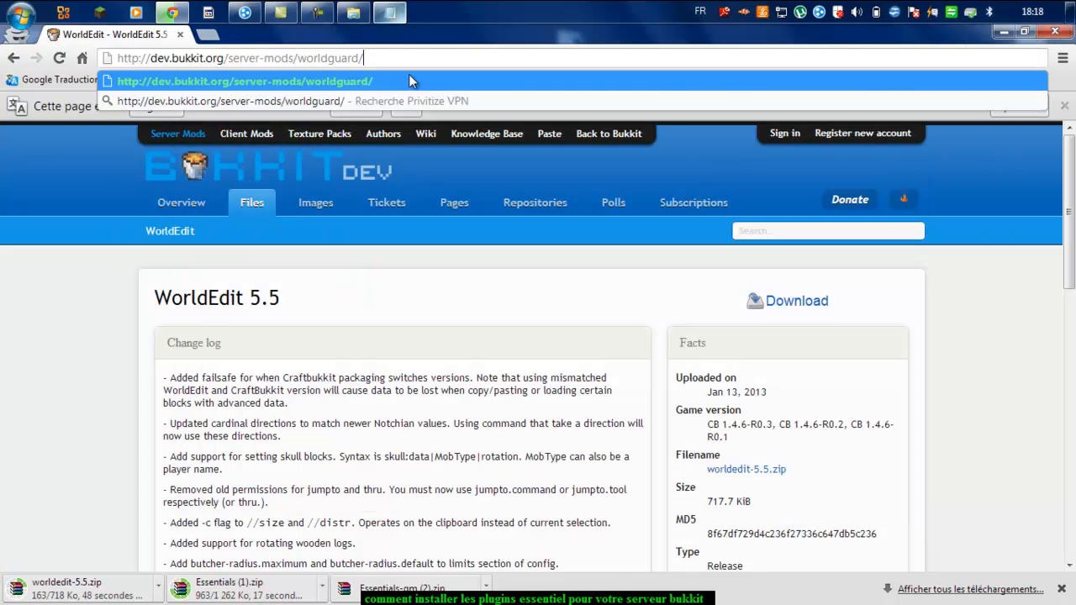
click(412, 81)
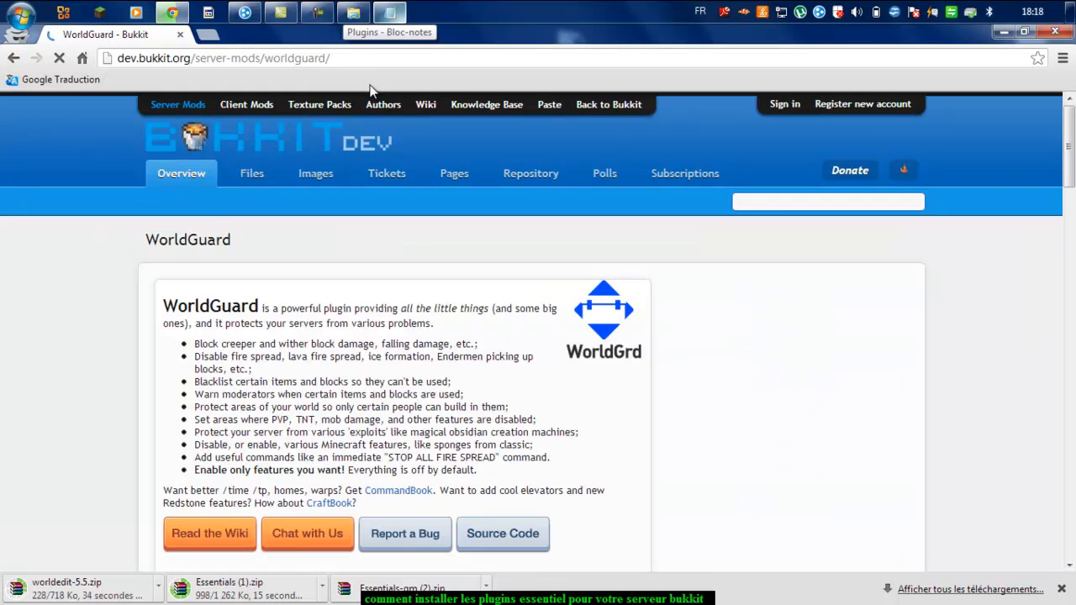
scroll(391, 172, down, 7)
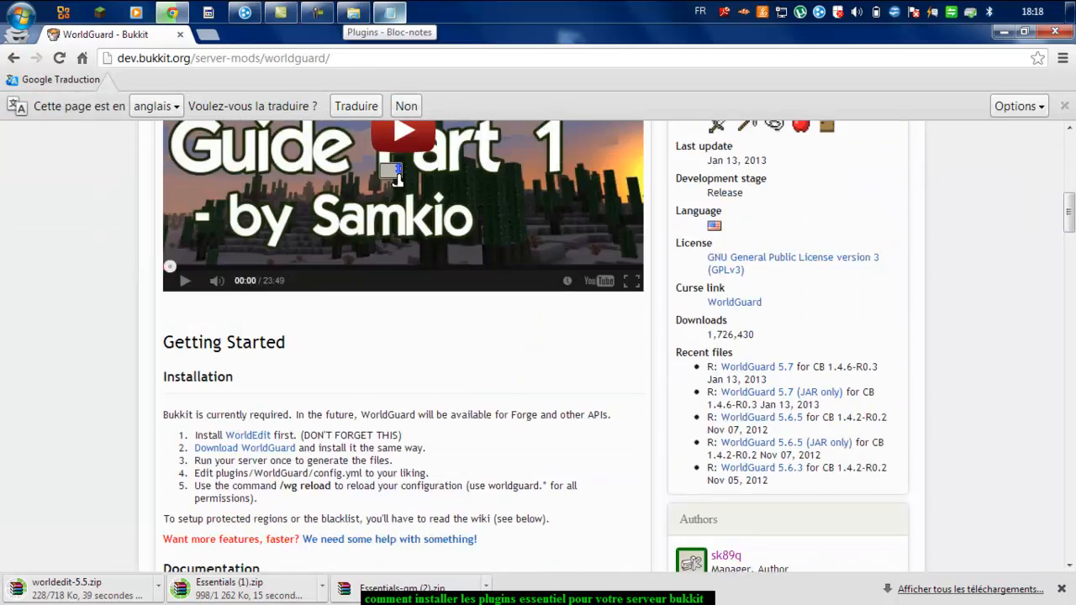
scroll(396, 176, up, 8)
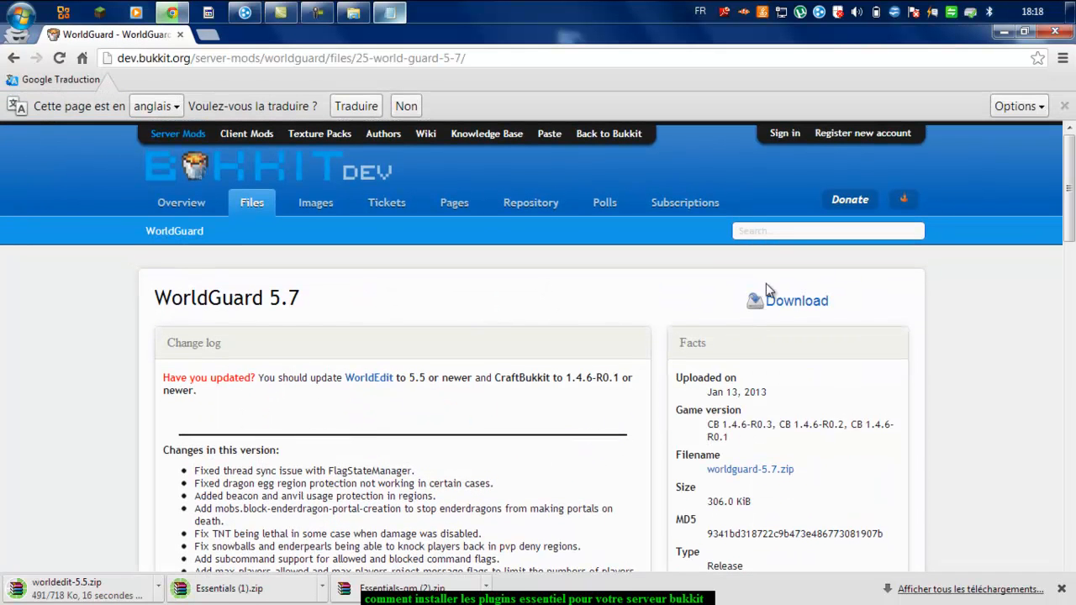
Step: Download worldguard-5.7.zip, then minimize the Plugins notes
click(766, 301)
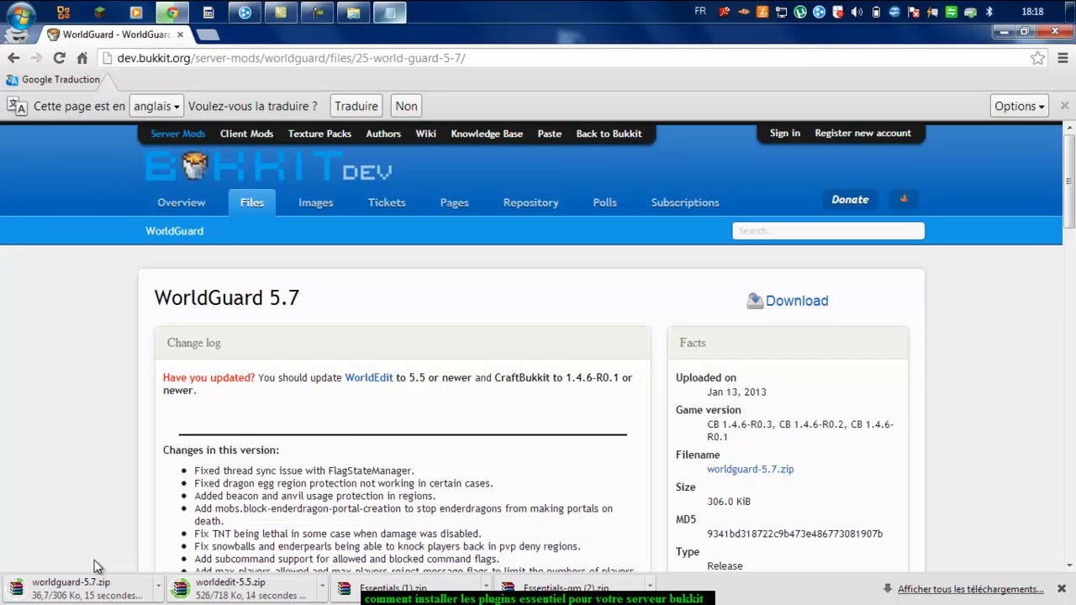
drag(58, 485, 212, 514)
click(127, 524)
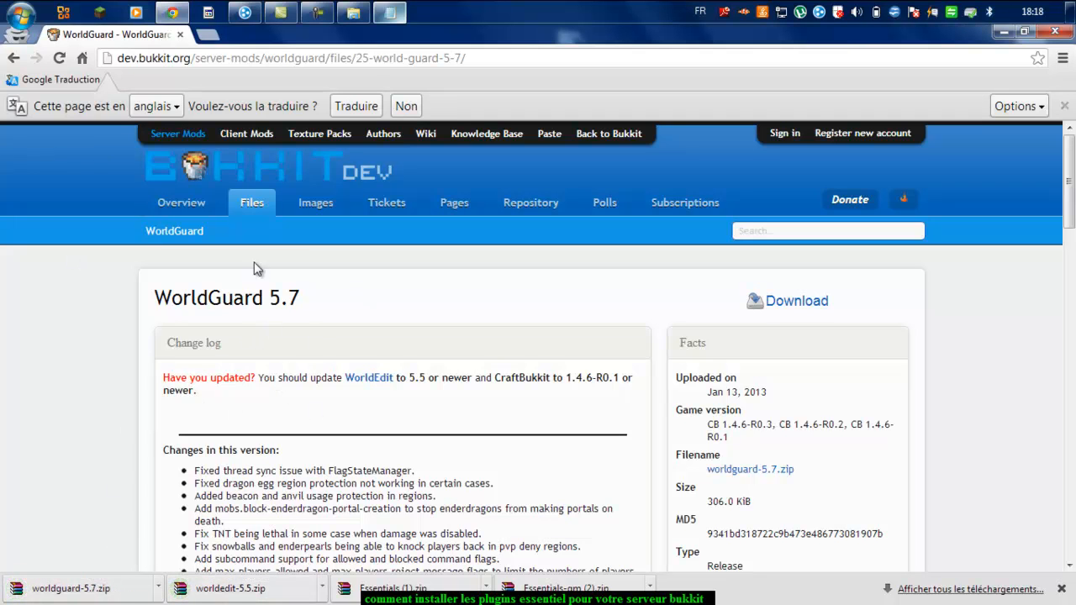
click(392, 13)
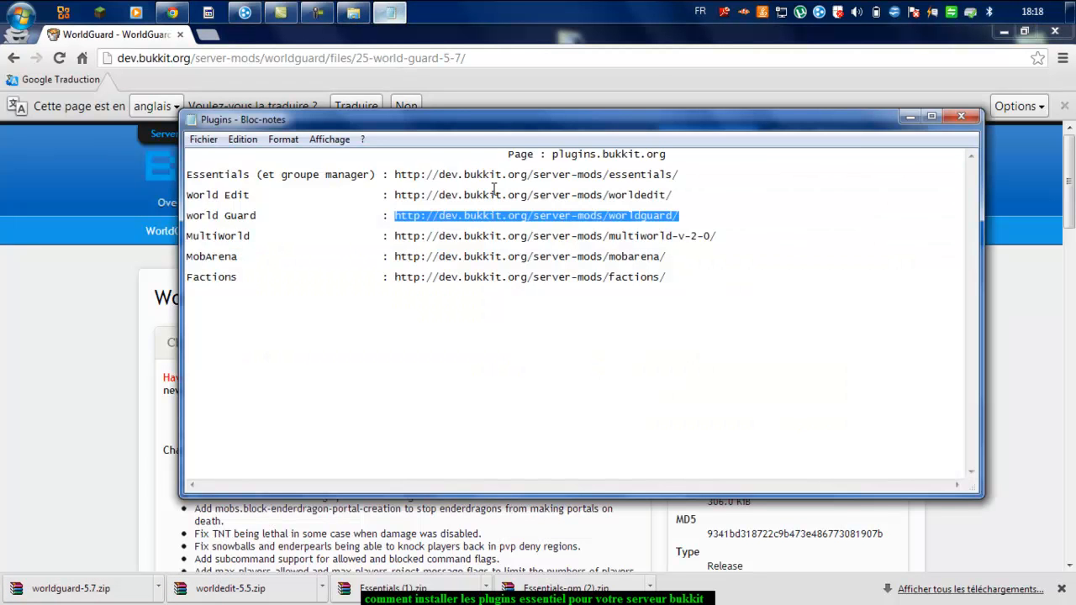
drag(395, 235, 648, 359)
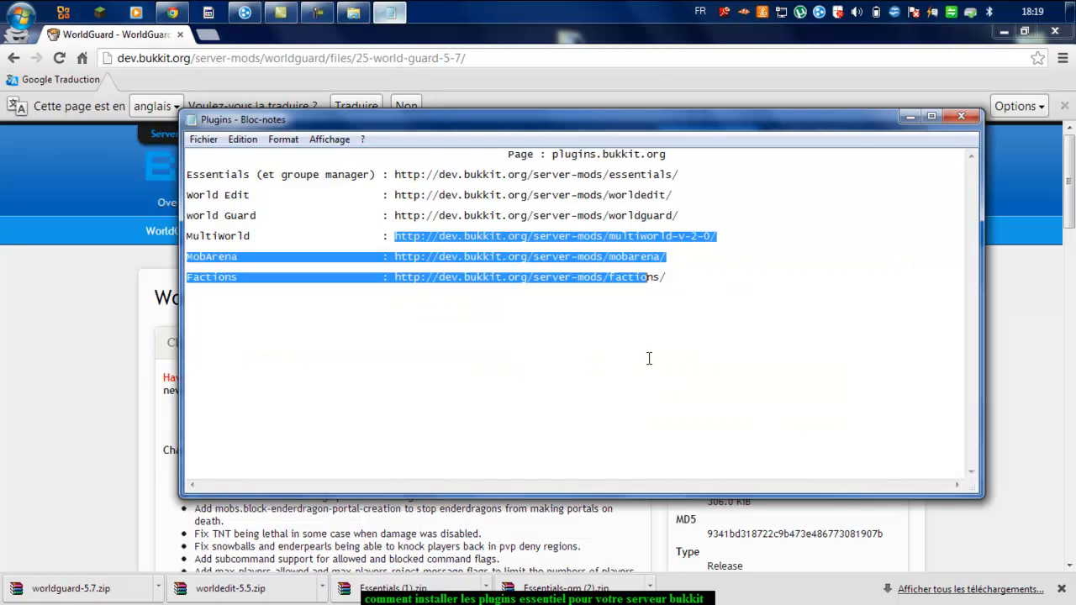
click(648, 356)
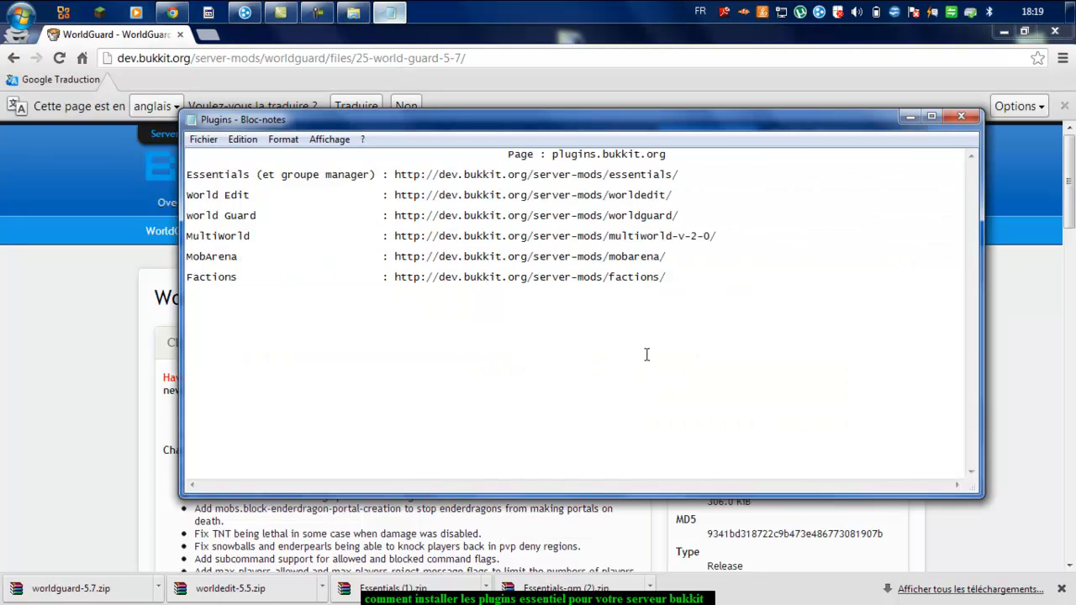
click(910, 118)
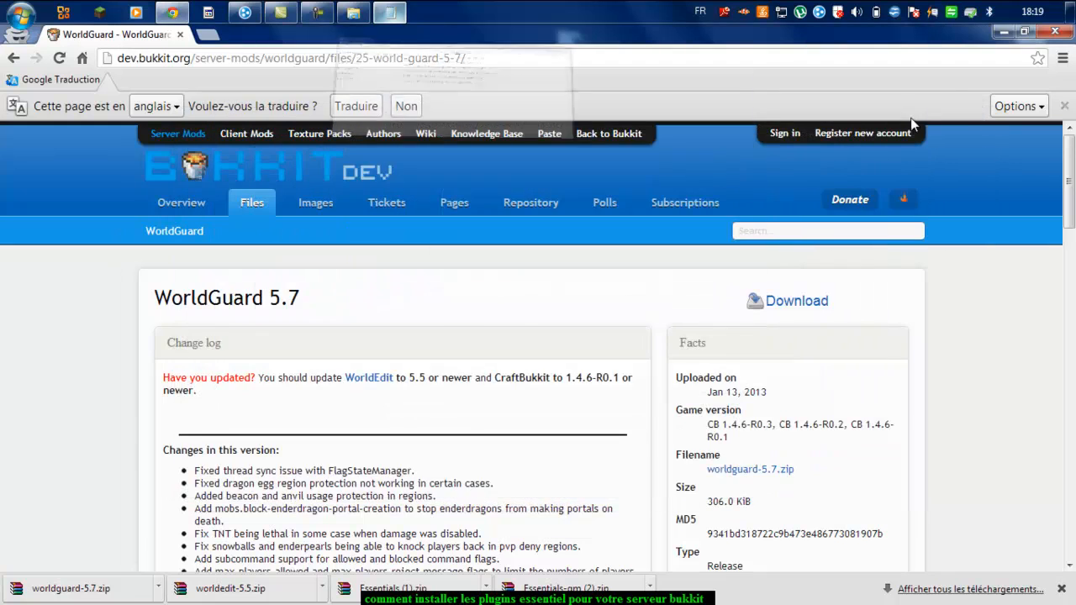
Step: Open the bukkit server's empty plugins folder in Explorer
click(1000, 33)
drag(412, 55, 785, 32)
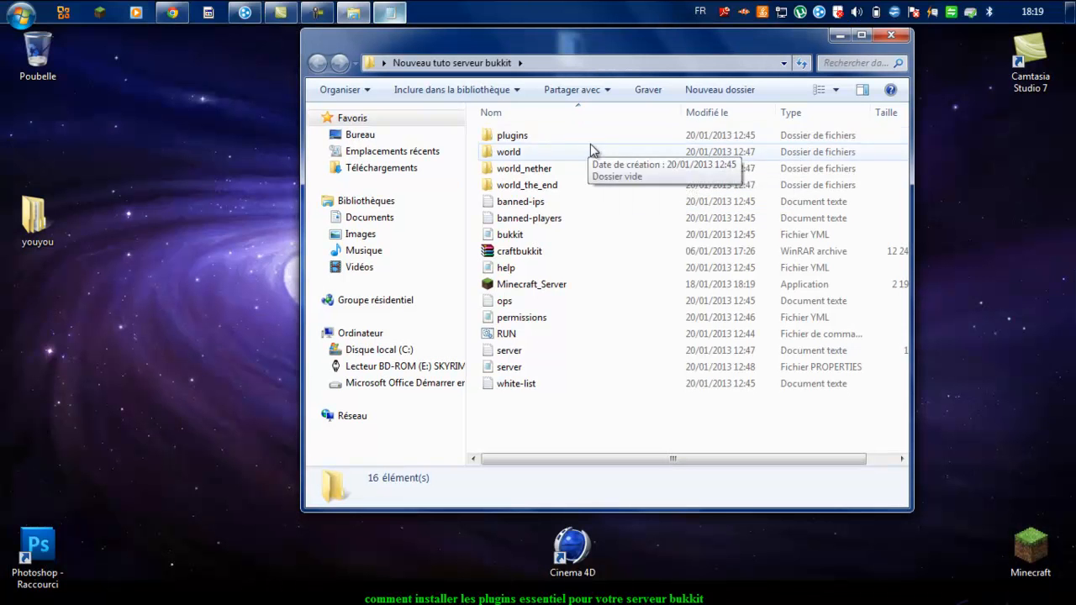
double_click(587, 139)
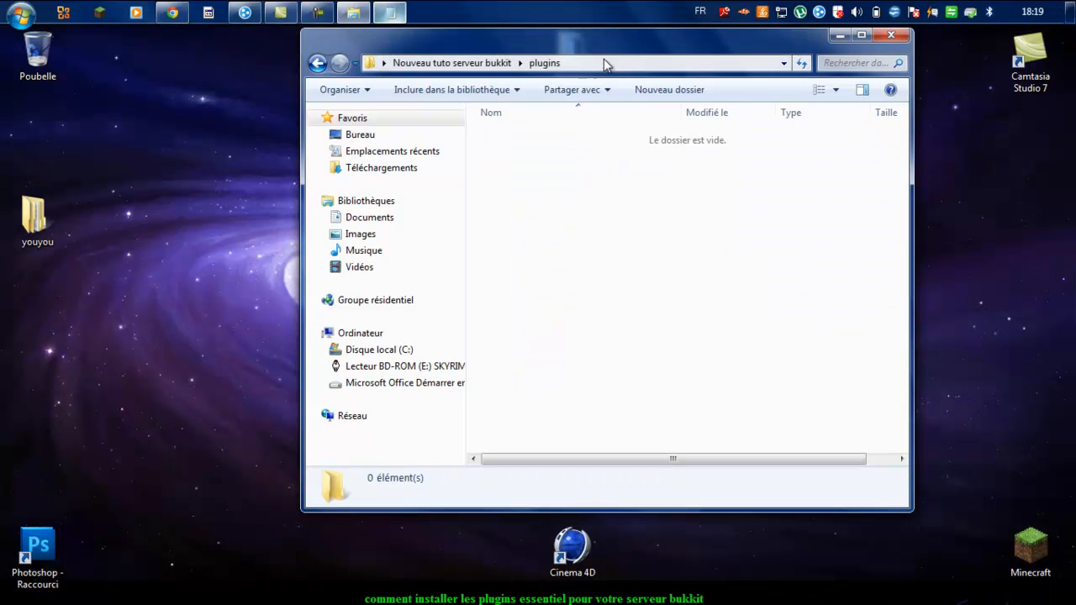
Step: Open the downloaded worldguard-5.7, worldedit-5.5 and Essentials (1) zip archives
click(172, 12)
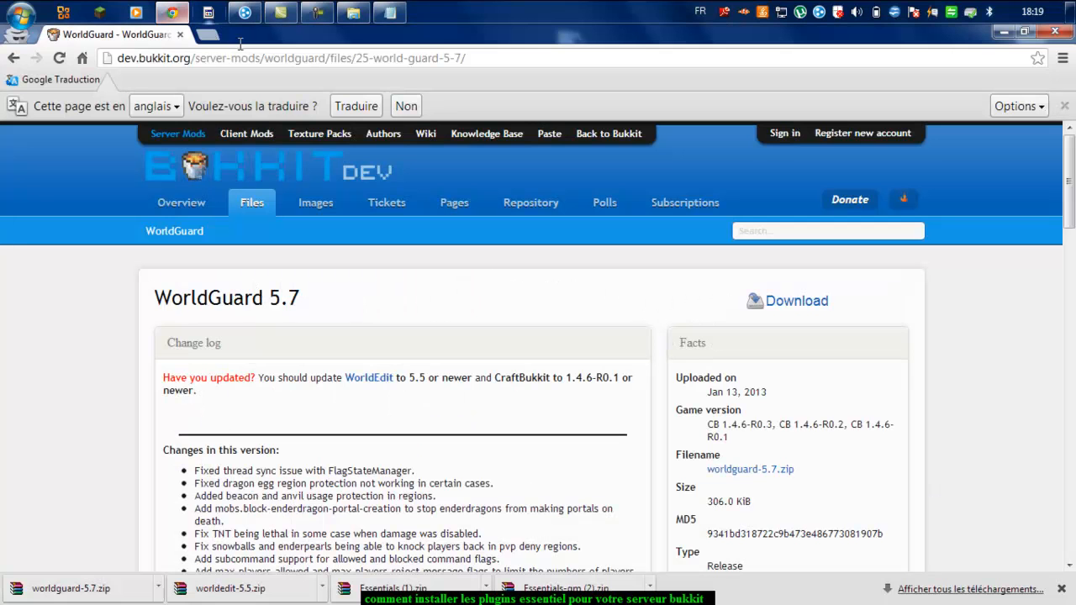
drag(287, 46, 316, 74)
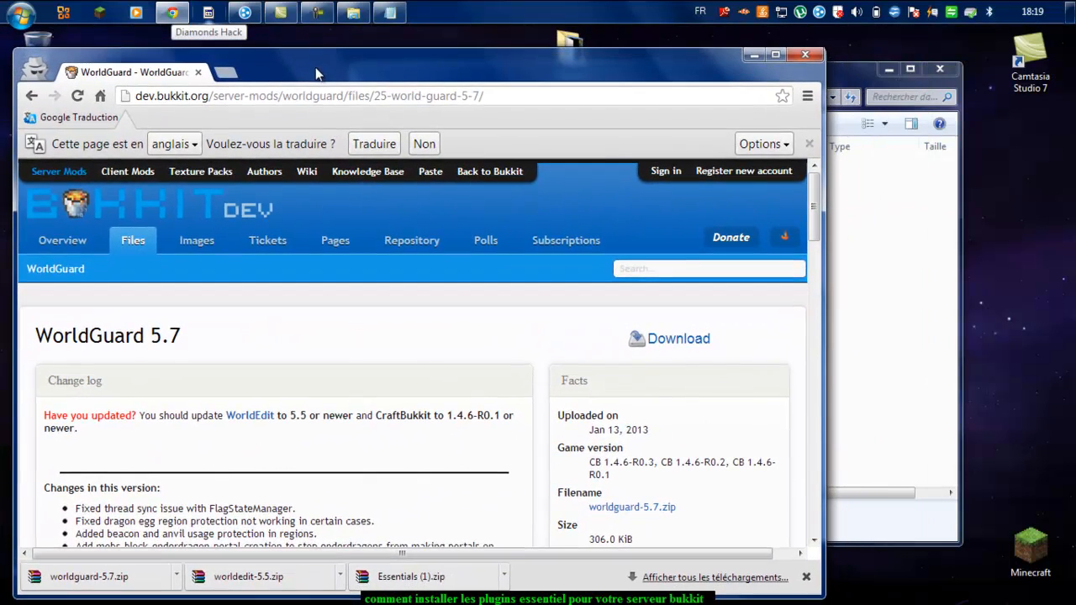
click(118, 580)
click(252, 577)
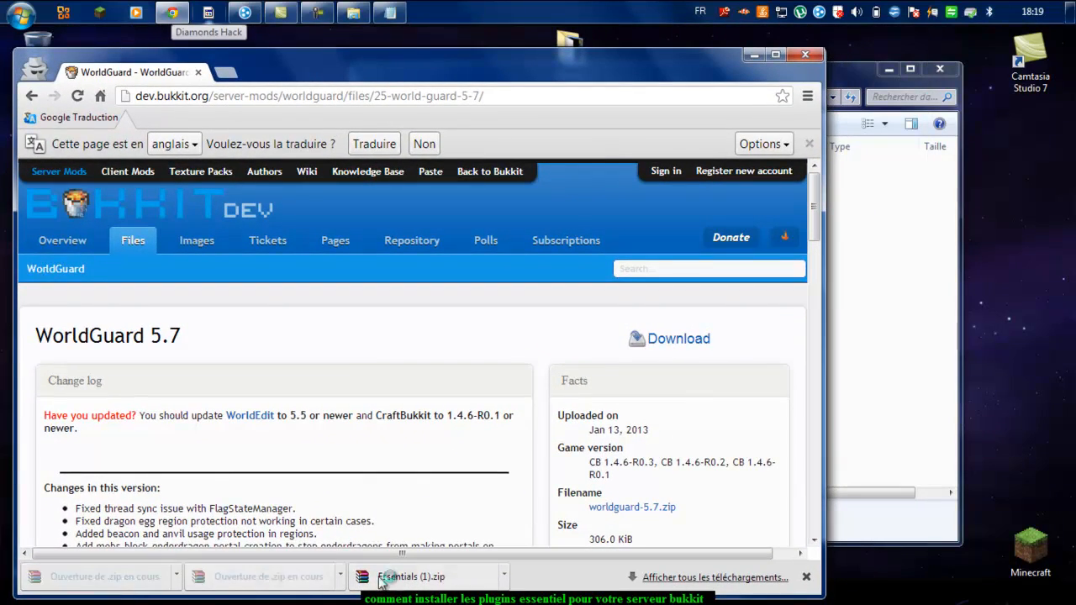
click(412, 577)
click(754, 55)
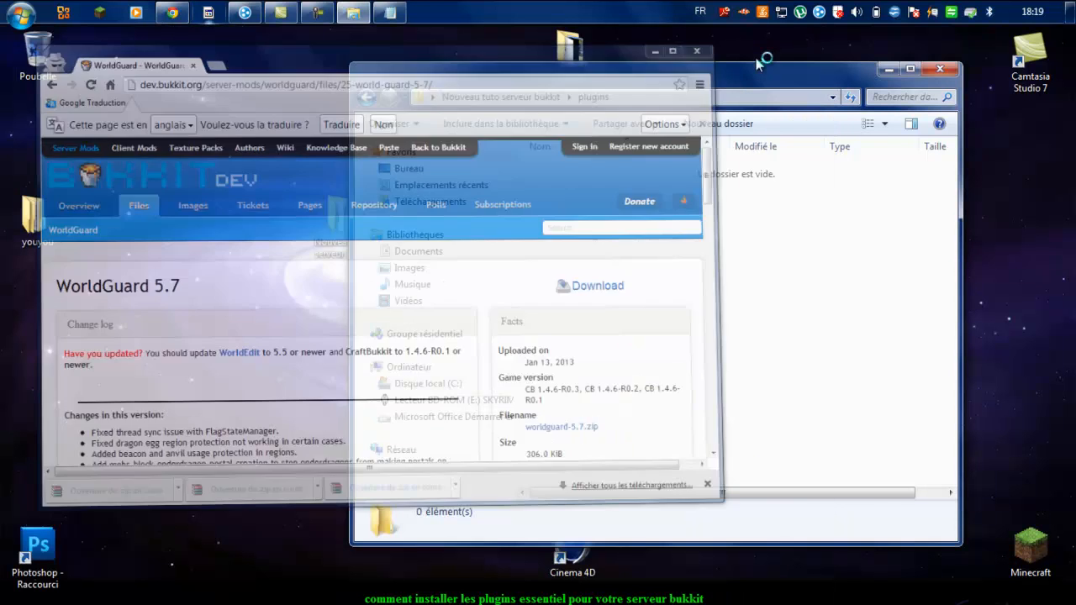
Step: Copy WorldEdit.jar from the worldedit archive into the plugins folder and close the archive
drag(687, 83, 624, 71)
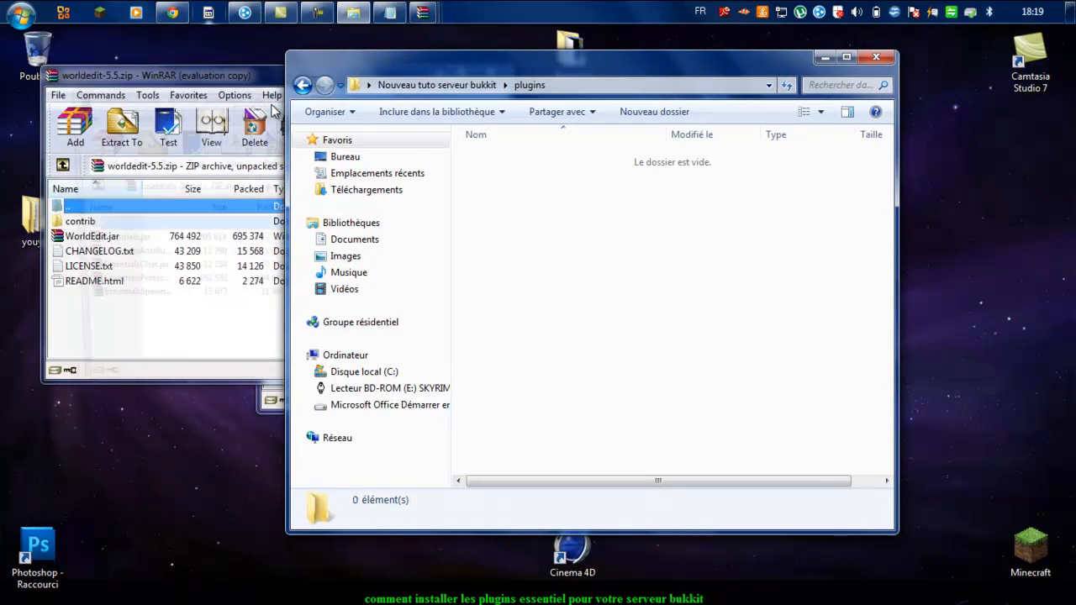
click(246, 98)
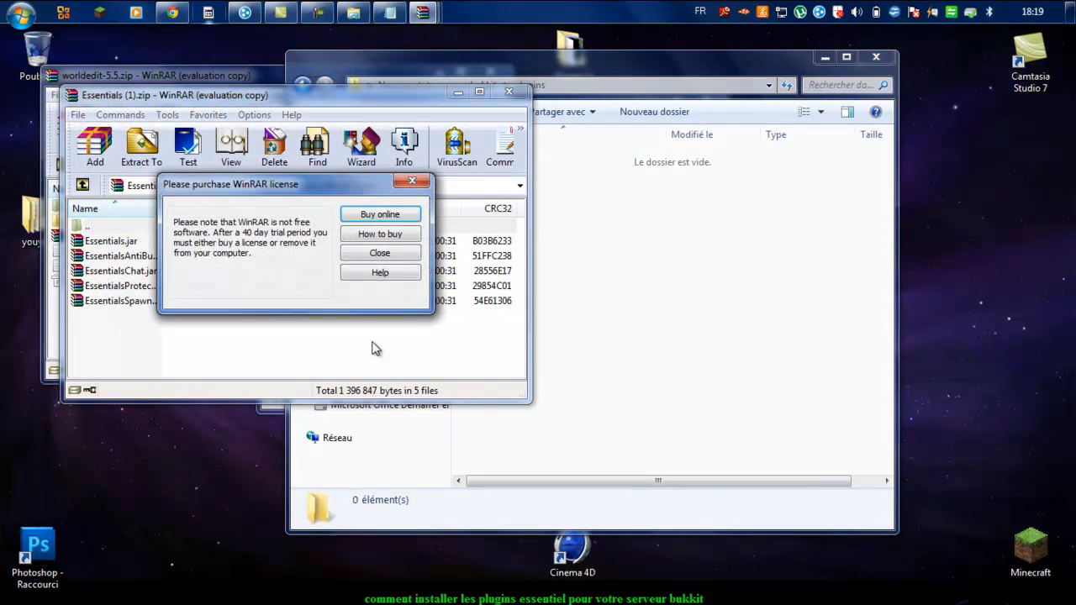
click(412, 181)
drag(249, 99, 457, 72)
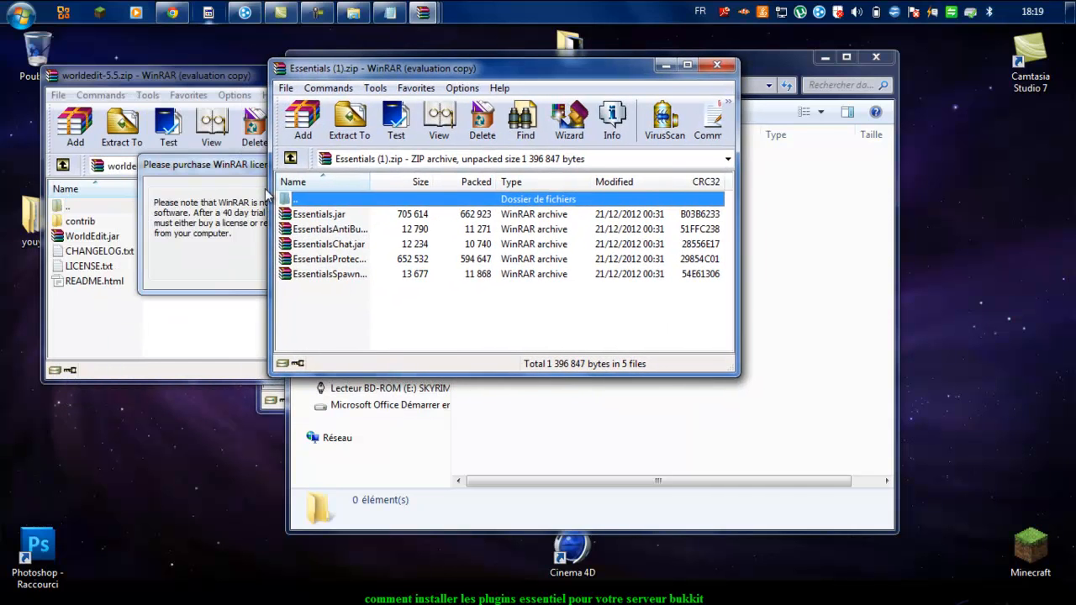
click(240, 170)
click(393, 161)
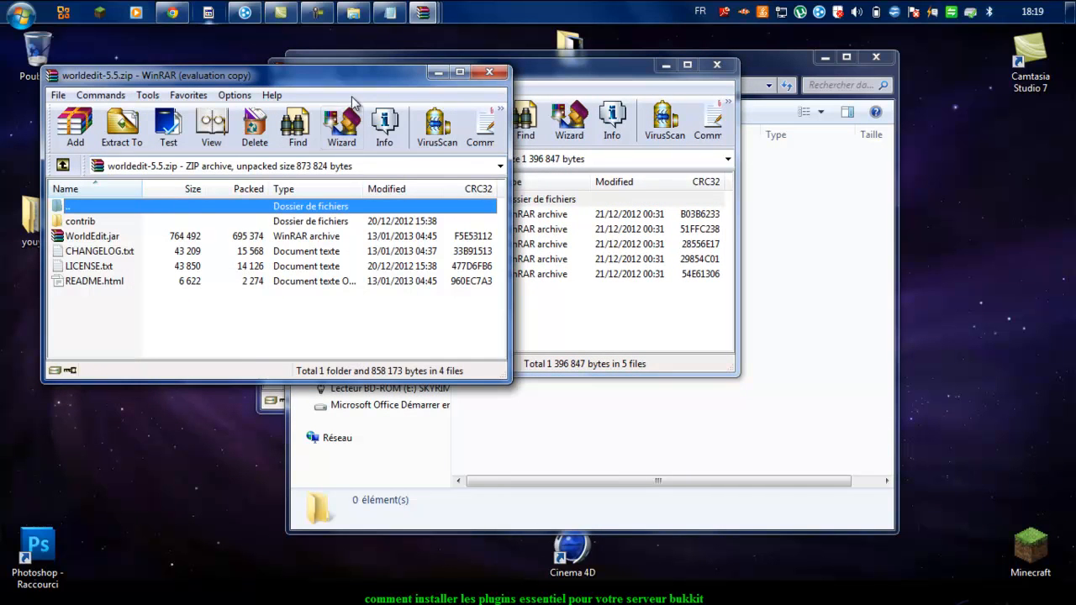
drag(334, 83, 338, 88)
click(331, 240)
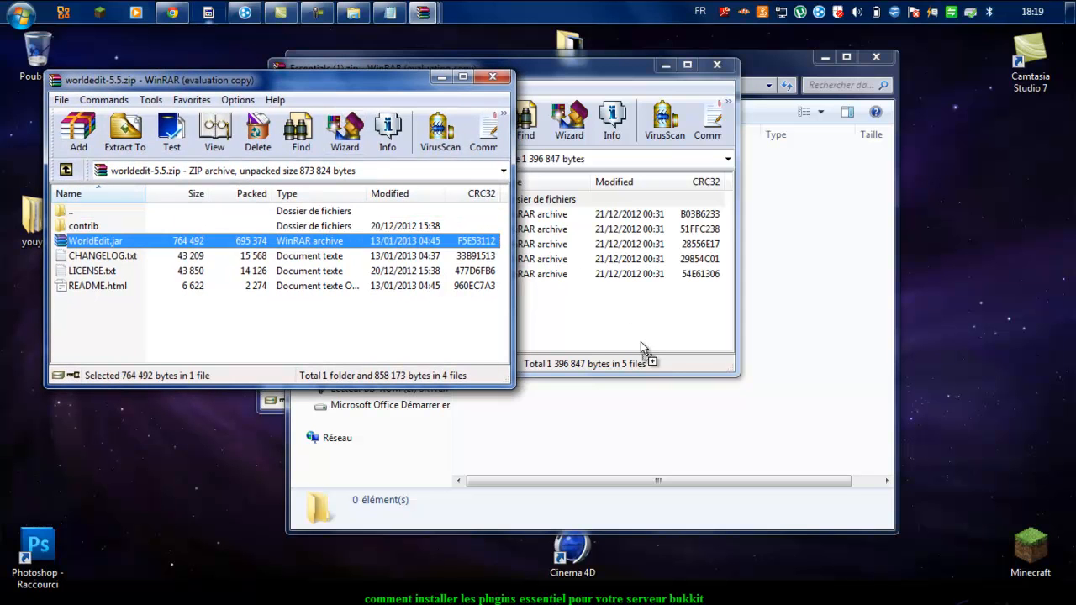
drag(803, 374, 803, 375)
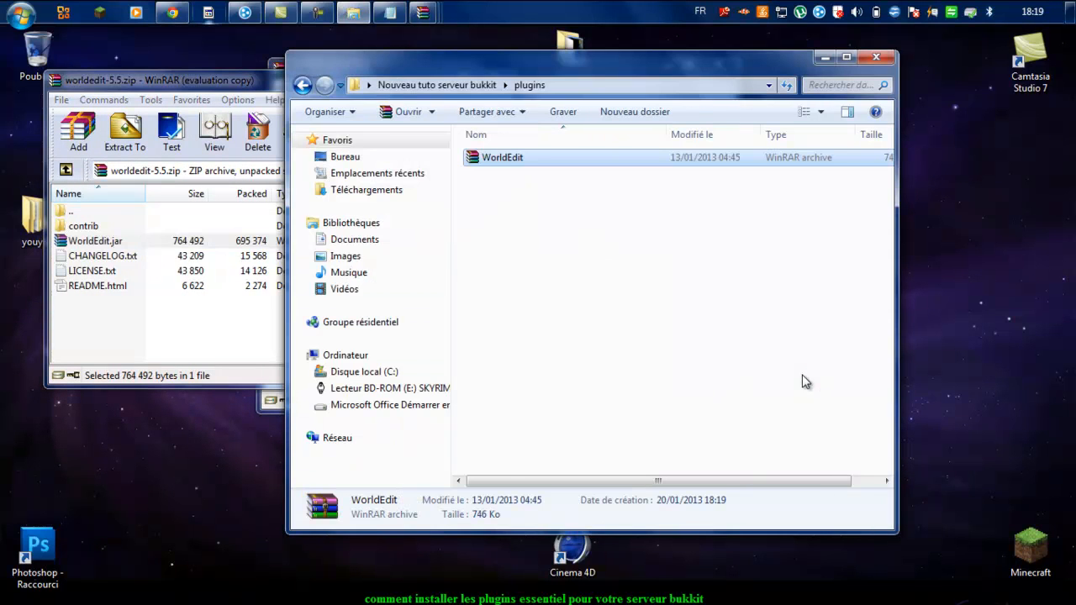
click(265, 92)
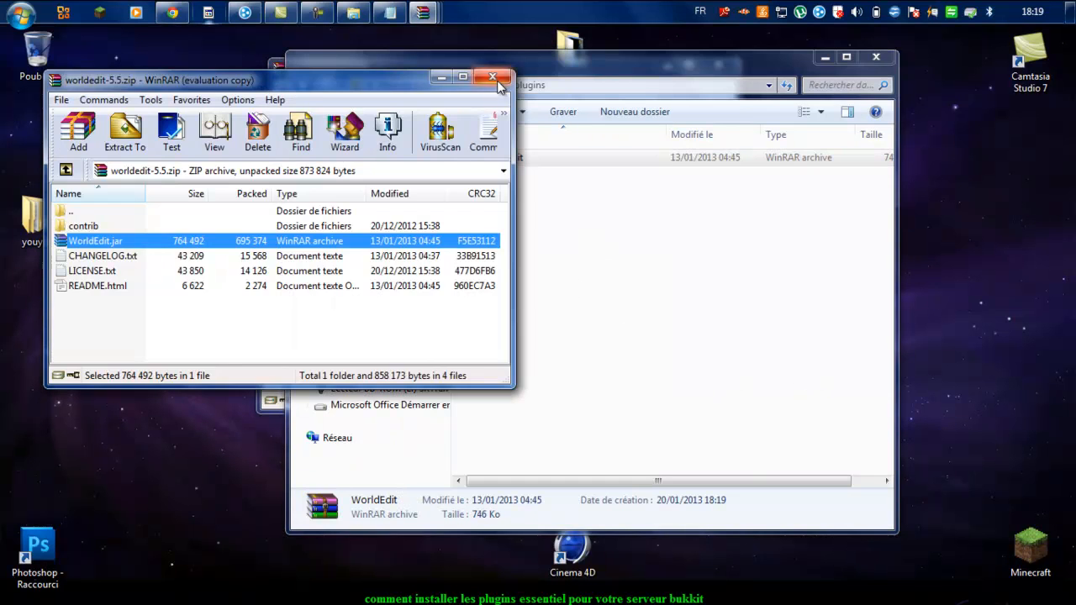
click(495, 79)
Step: Copy the EssentialsSpawn jar from the Essentials archive into the plugins folder
drag(478, 58, 462, 162)
click(477, 74)
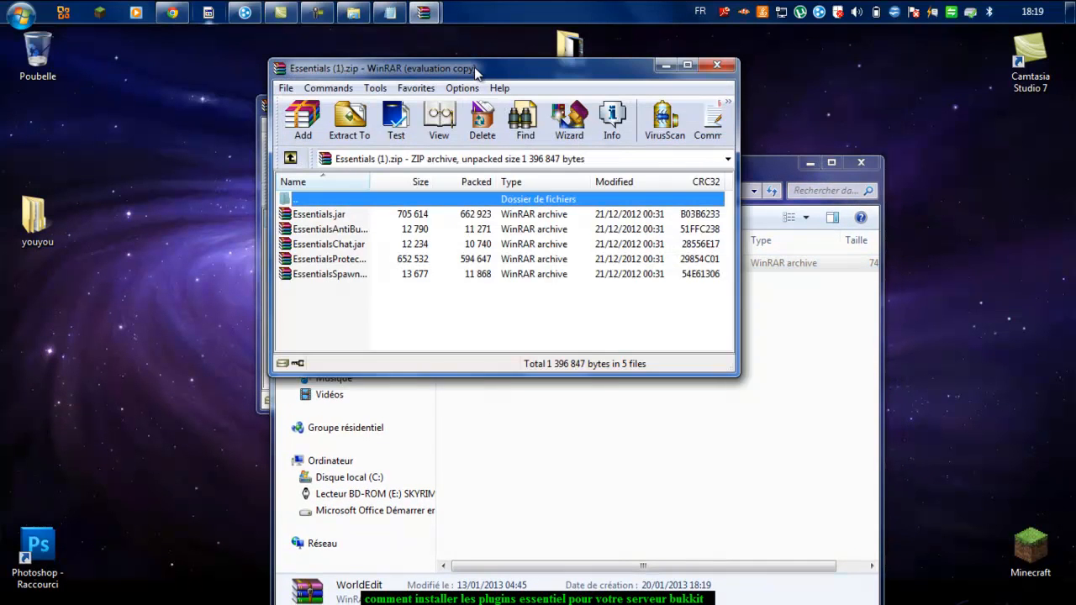
click(411, 291)
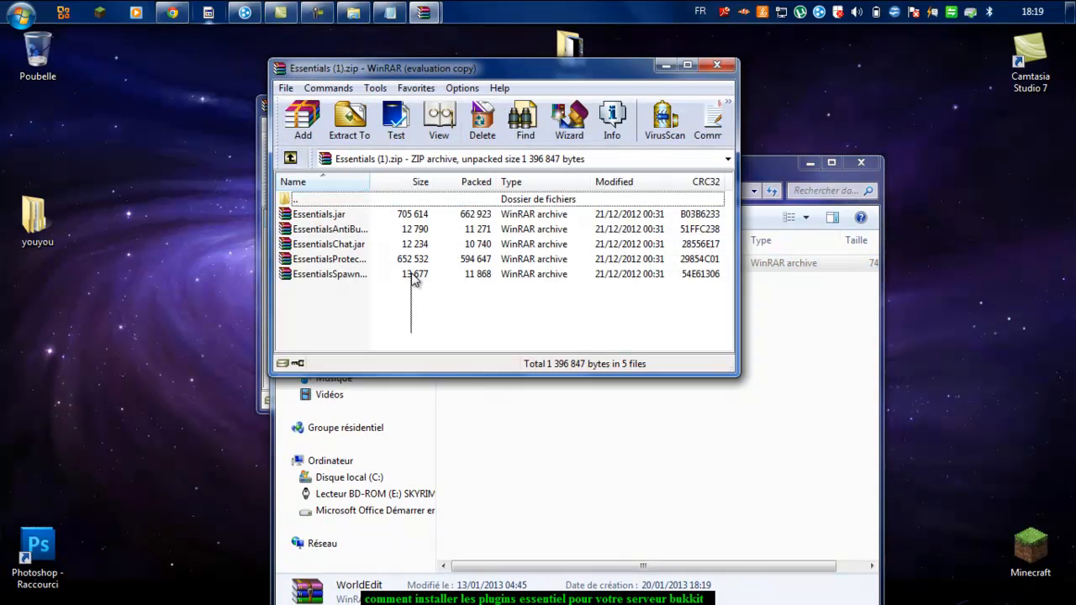
drag(411, 270, 388, 270)
drag(410, 275, 414, 283)
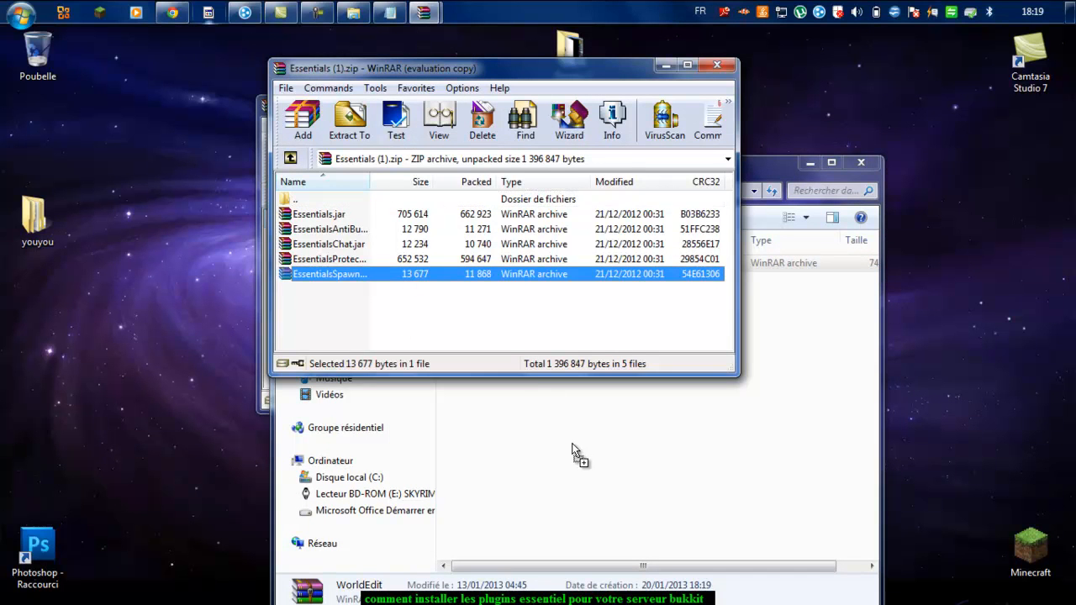
drag(573, 450, 567, 446)
Step: Copy the Essentials, EssentialsAntiBuild and EssentialsChat jars into the plugins folder
click(449, 70)
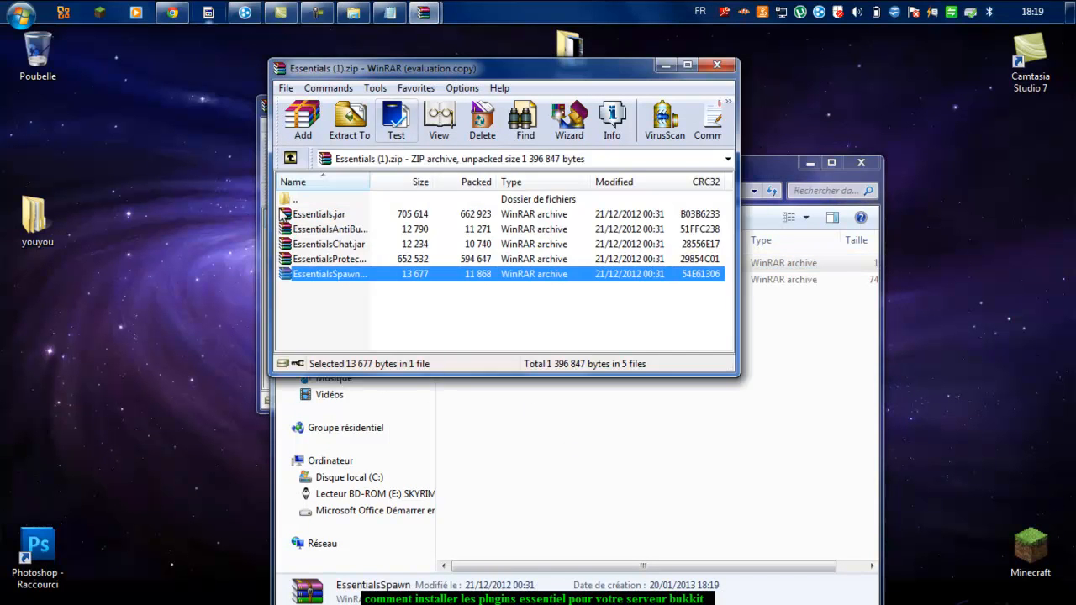
click(282, 215)
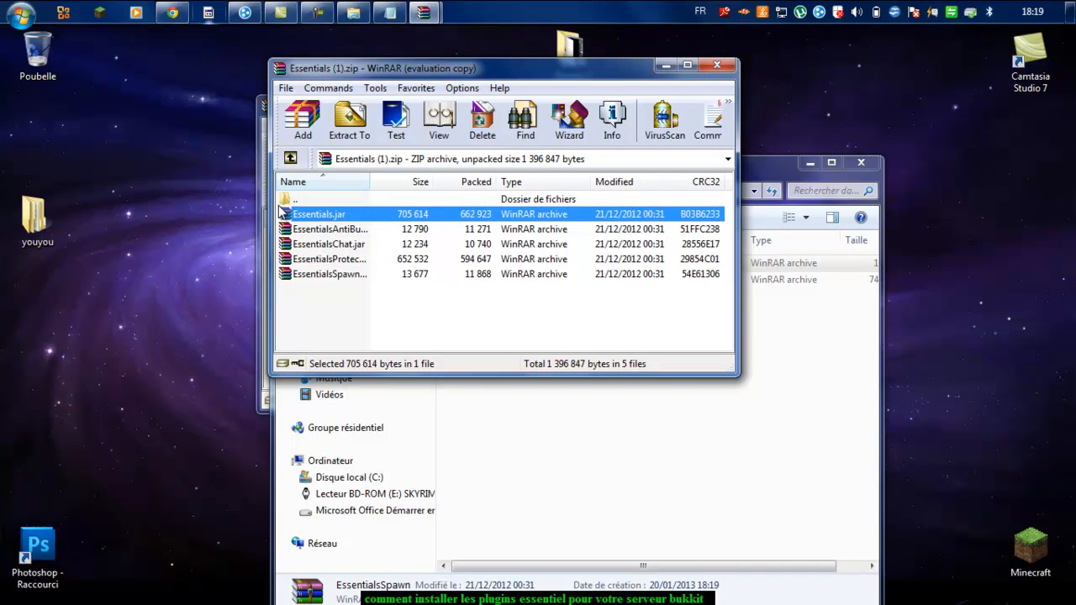
click(281, 203)
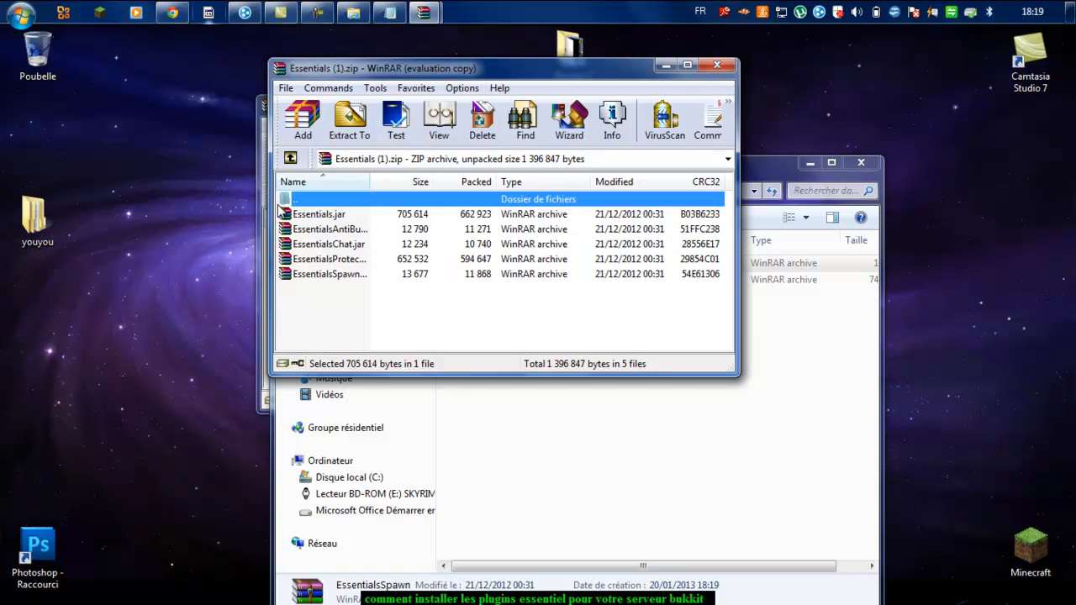
click(687, 66)
drag(498, 217, 384, 205)
click(442, 191)
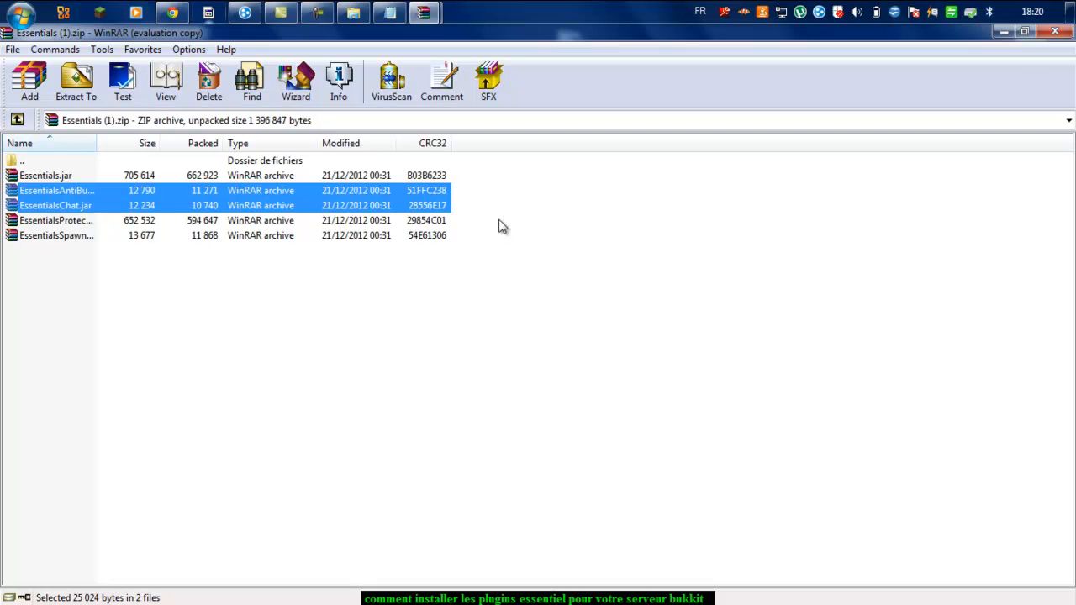
drag(461, 216, 570, 388)
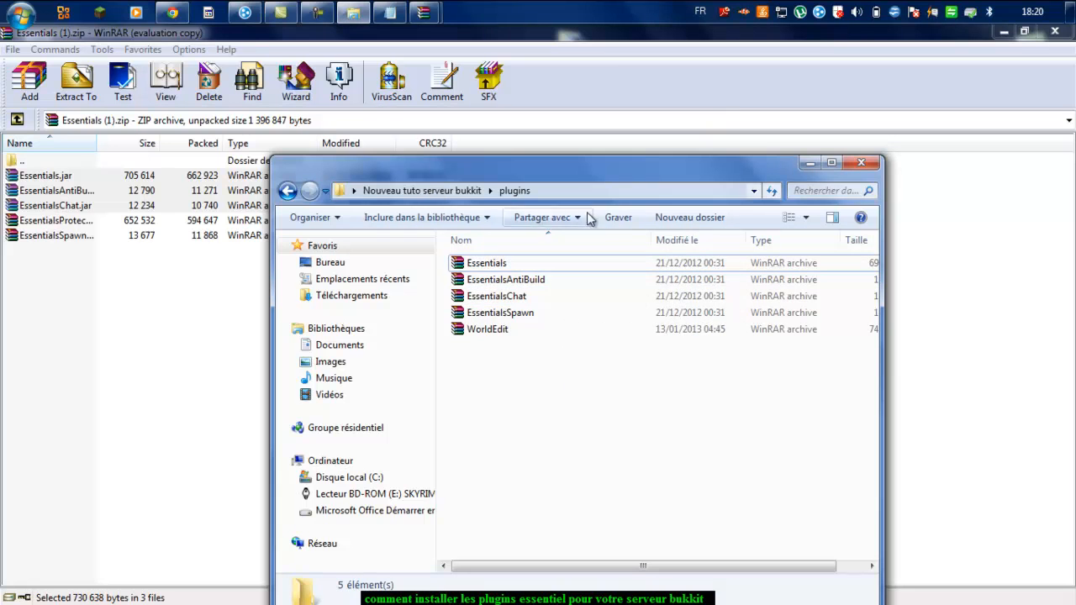
Step: Launch the Bukkit server with the RUN script so WorldEdit and Essentials load
click(287, 191)
double_click(561, 458)
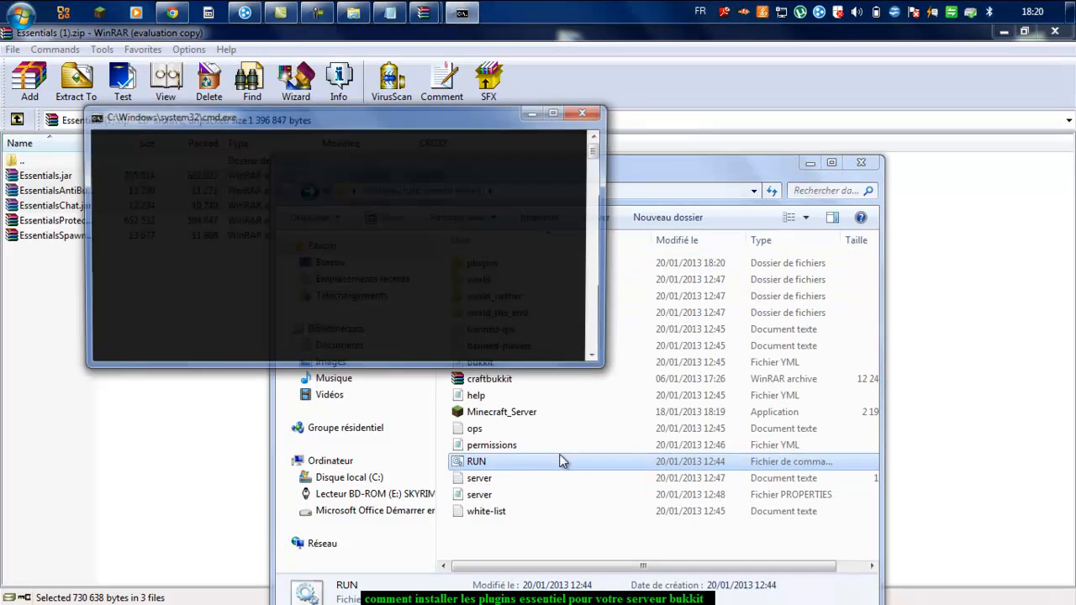
click(809, 163)
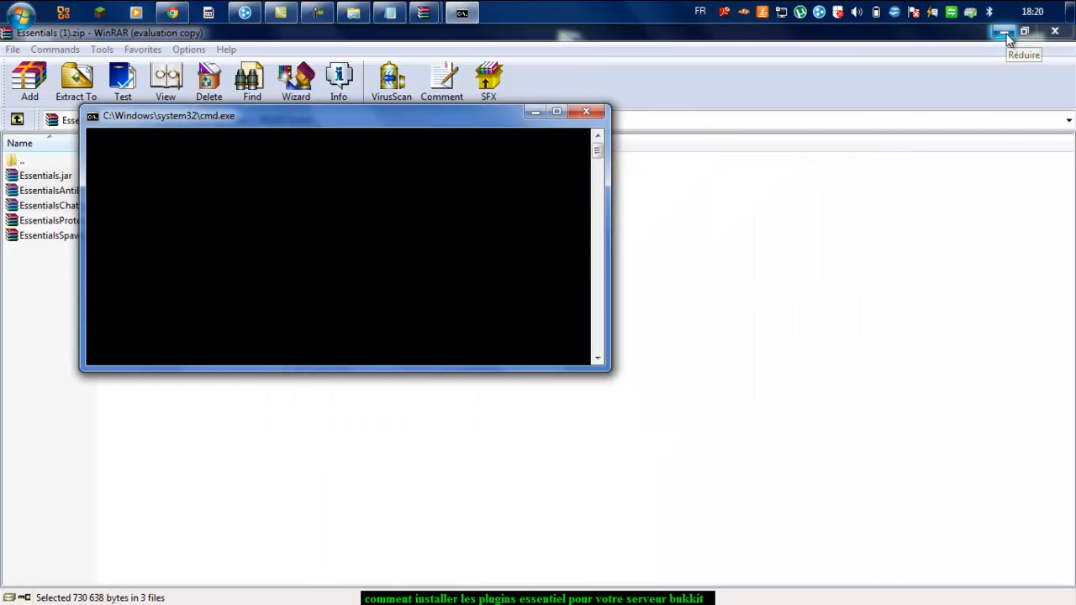
click(1008, 37)
drag(368, 125, 749, 128)
click(448, 267)
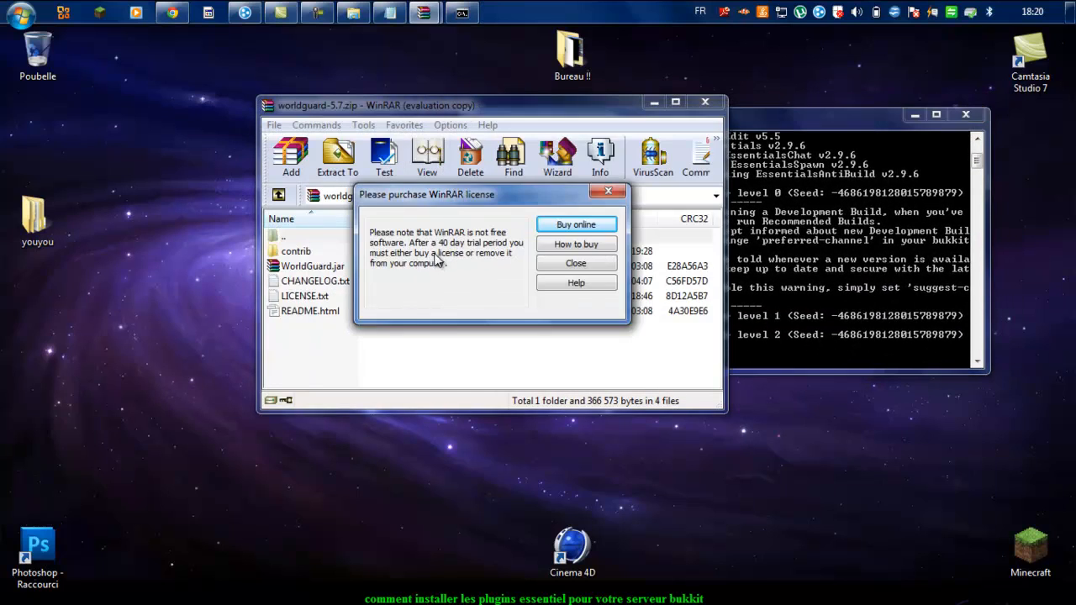
click(607, 191)
drag(544, 112, 288, 112)
Step: Shut down the server with the 'stop' command and close the console
click(535, 122)
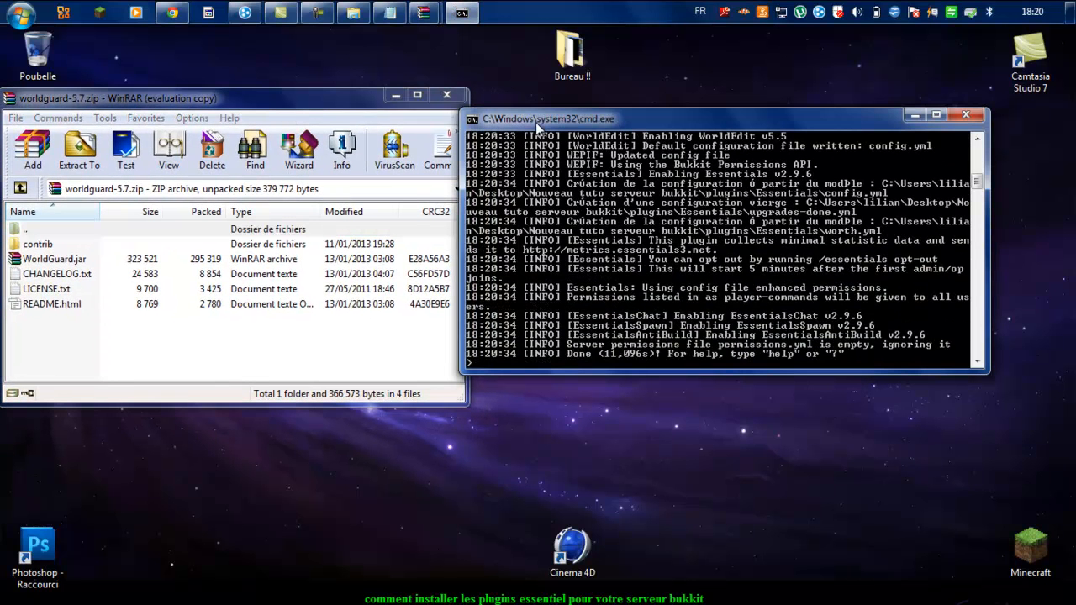
text(stop)
key(Return)
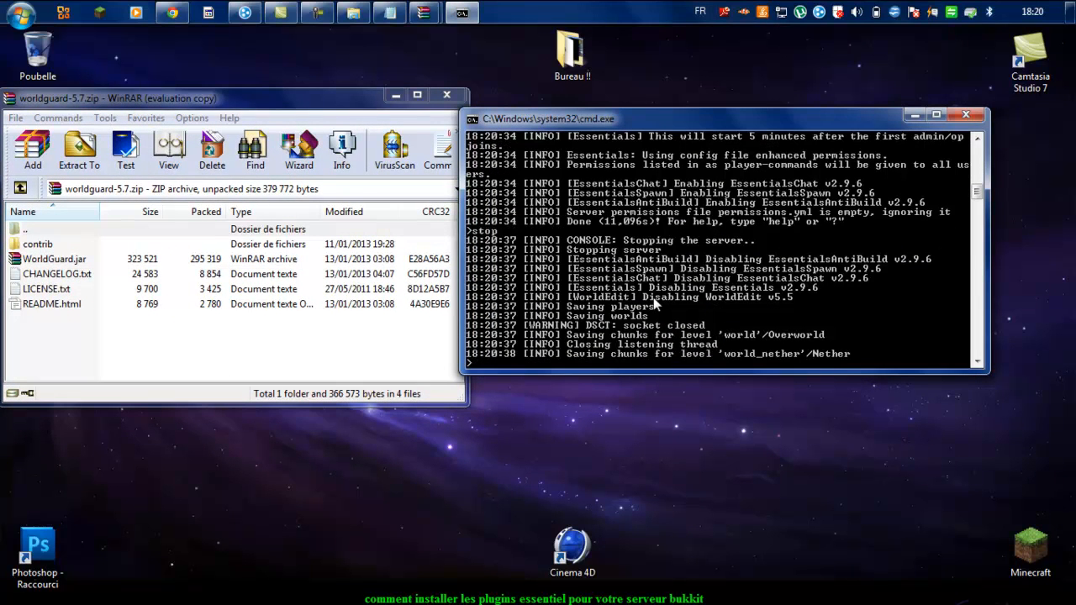
key(Return)
click(353, 12)
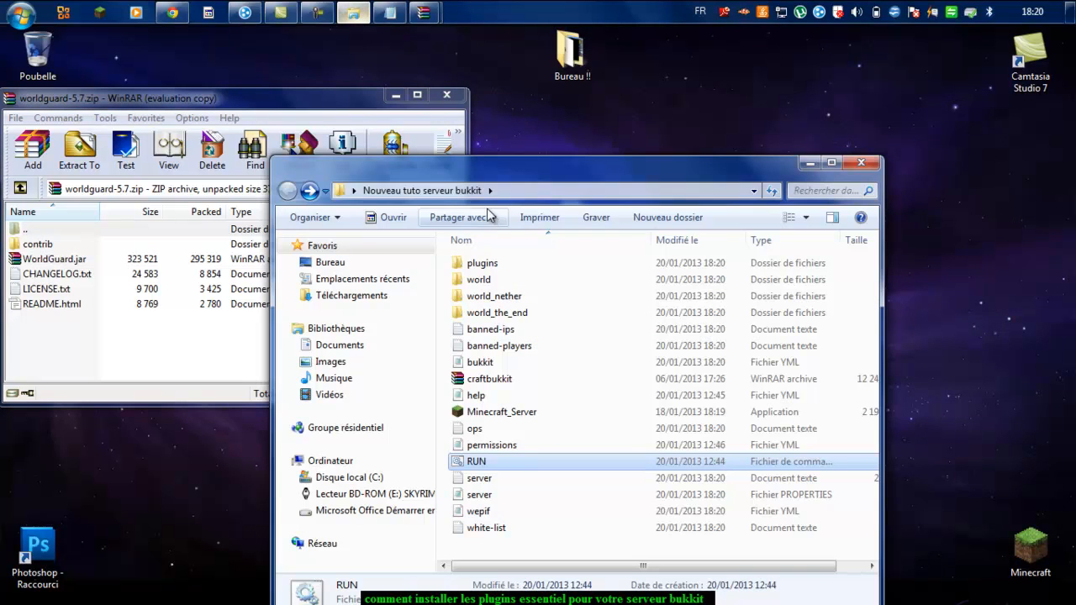
Step: Copy WorldGuard.jar into plugins, close the WorldGuard archive and relaunch the server with RUN
double_click(519, 266)
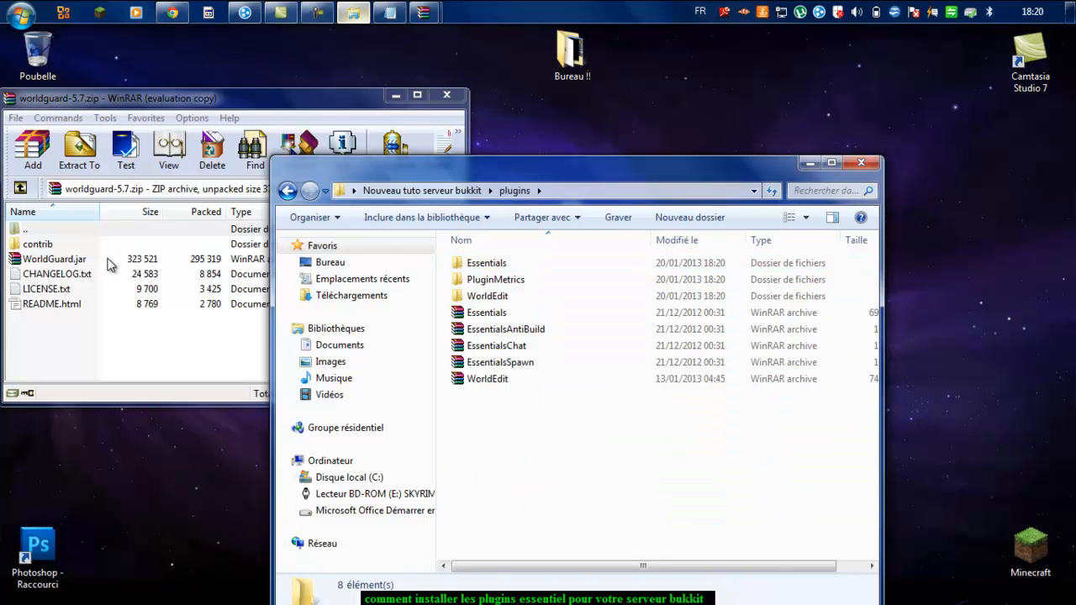
click(108, 261)
drag(569, 451, 570, 452)
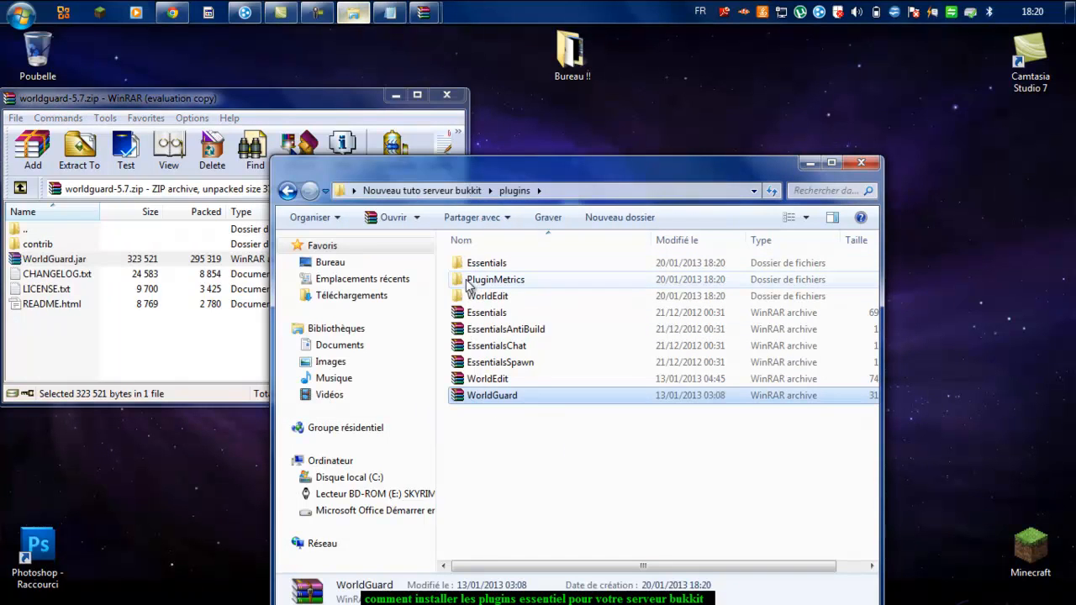
click(446, 97)
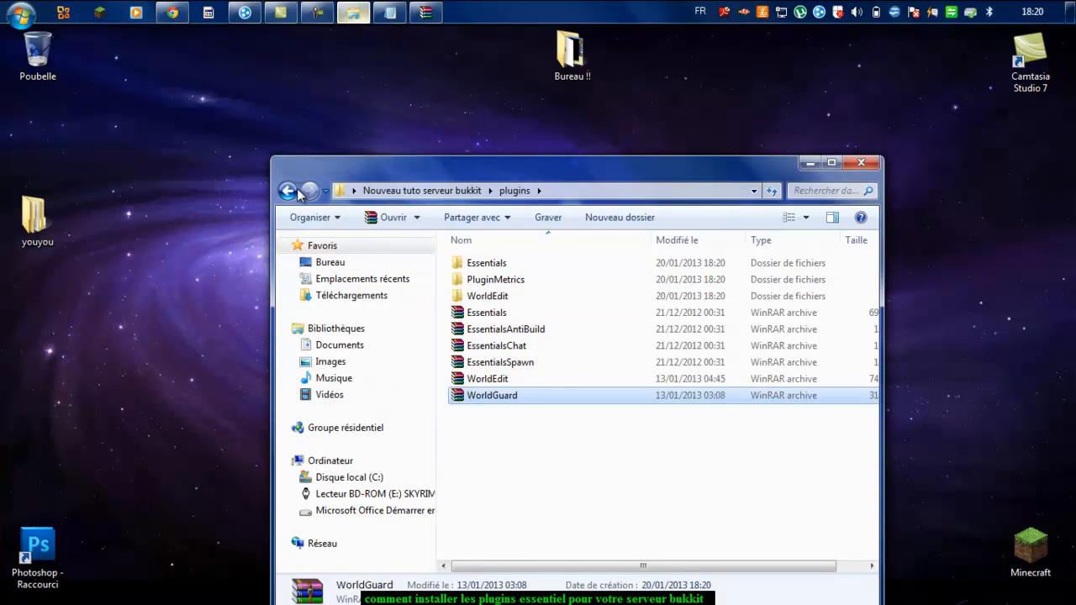
click(287, 191)
double_click(565, 464)
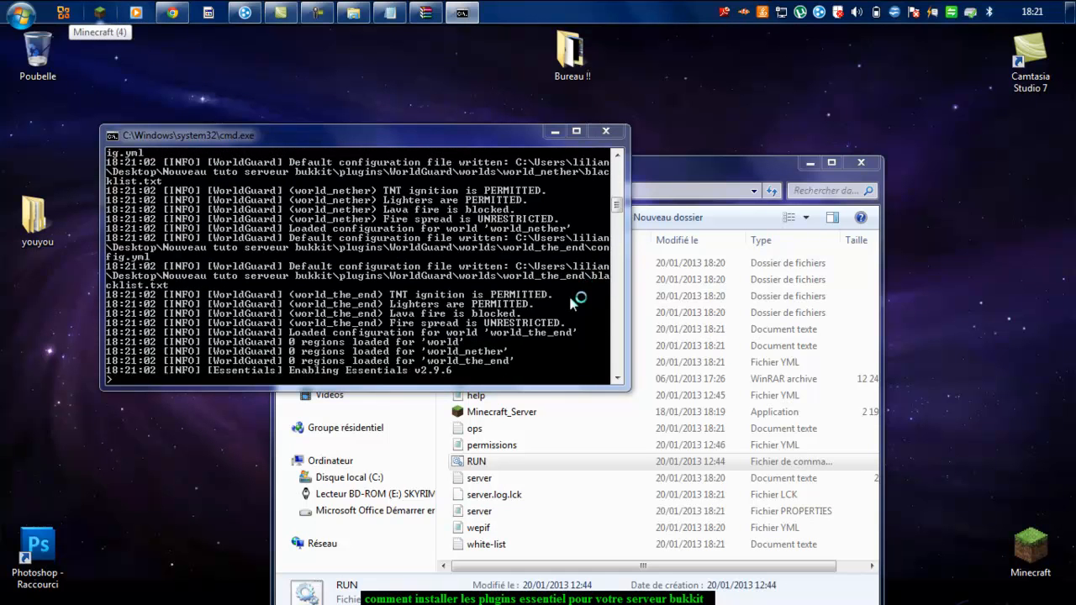
Step: Launch Minecraft 1.4.6, log in to its main menu, and minimize the finished server console
click(550, 343)
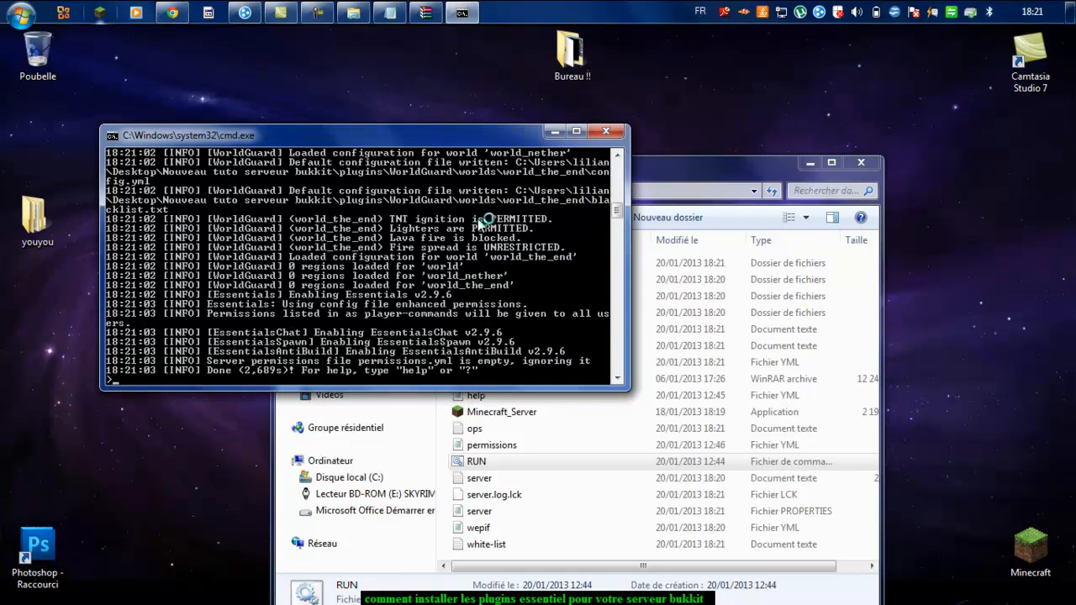
drag(366, 140, 323, 57)
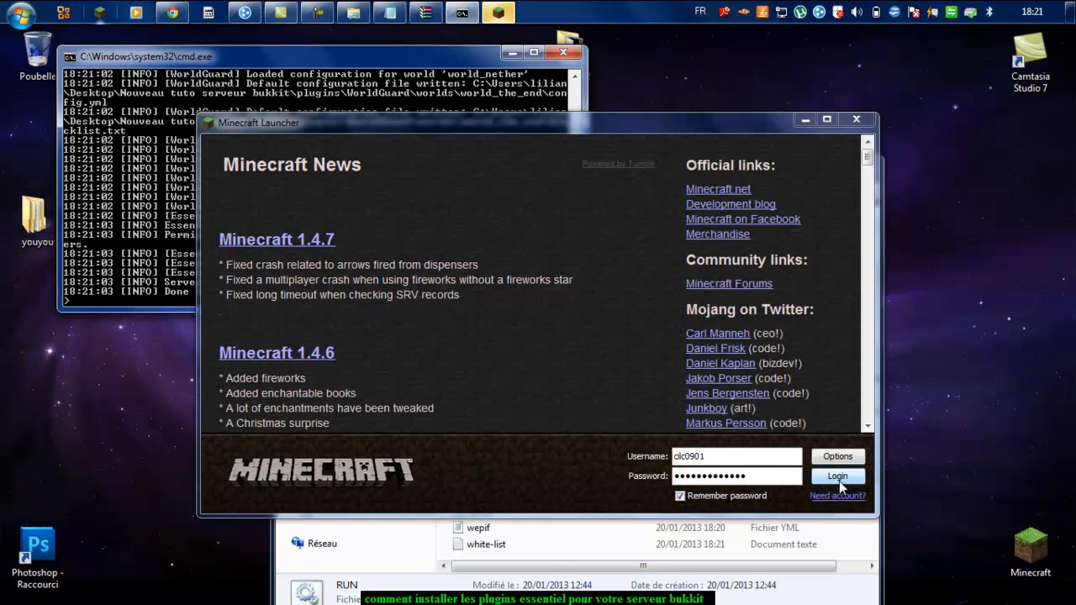
click(840, 476)
click(447, 67)
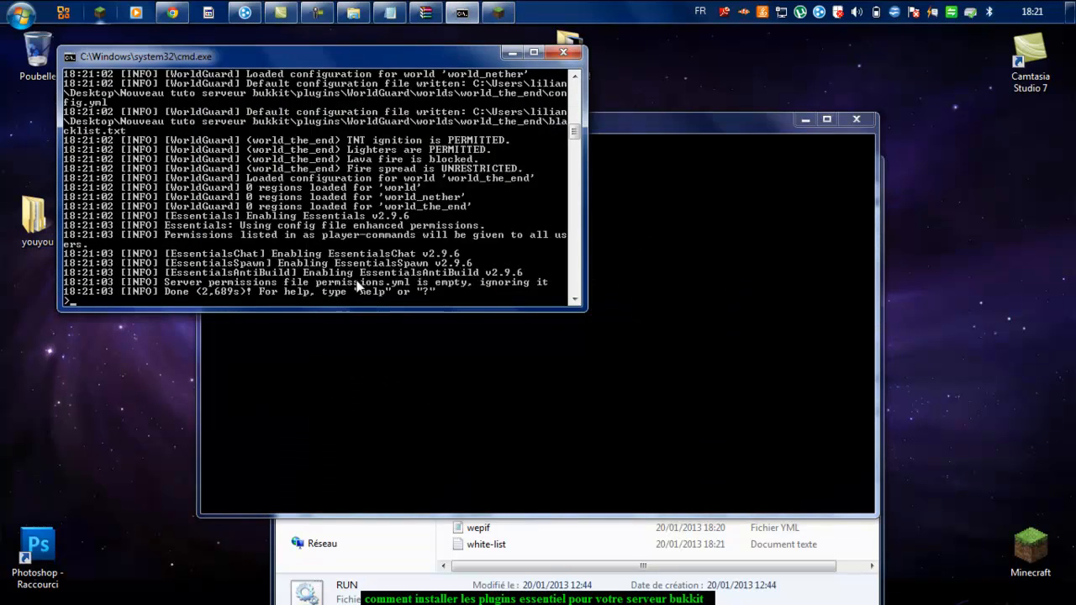
click(512, 52)
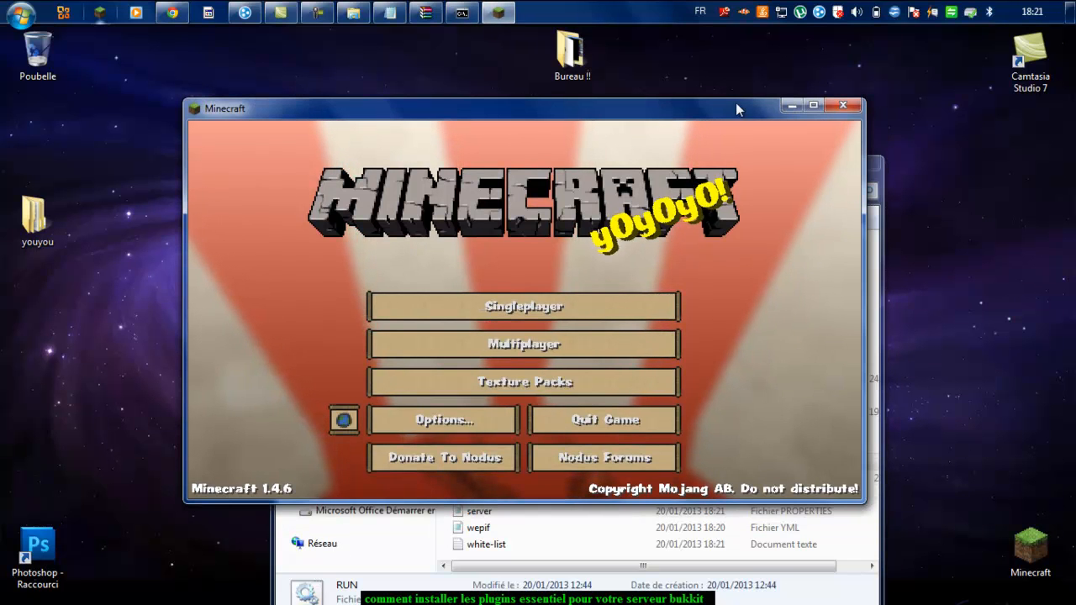
Step: Try a Direct Connect to localhost and return to the title screen after it is refused
click(813, 105)
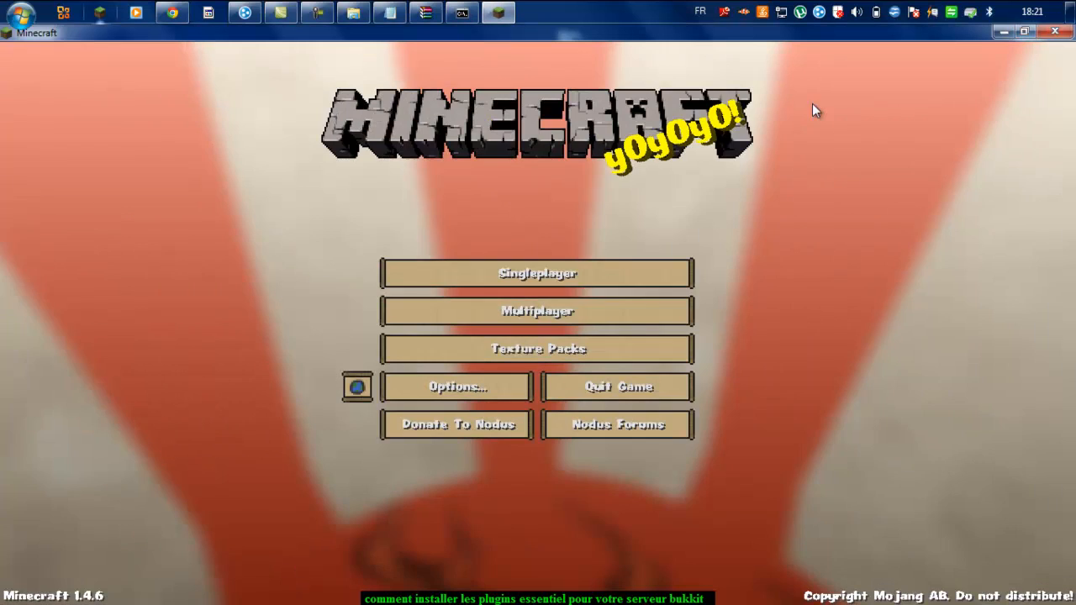
click(633, 318)
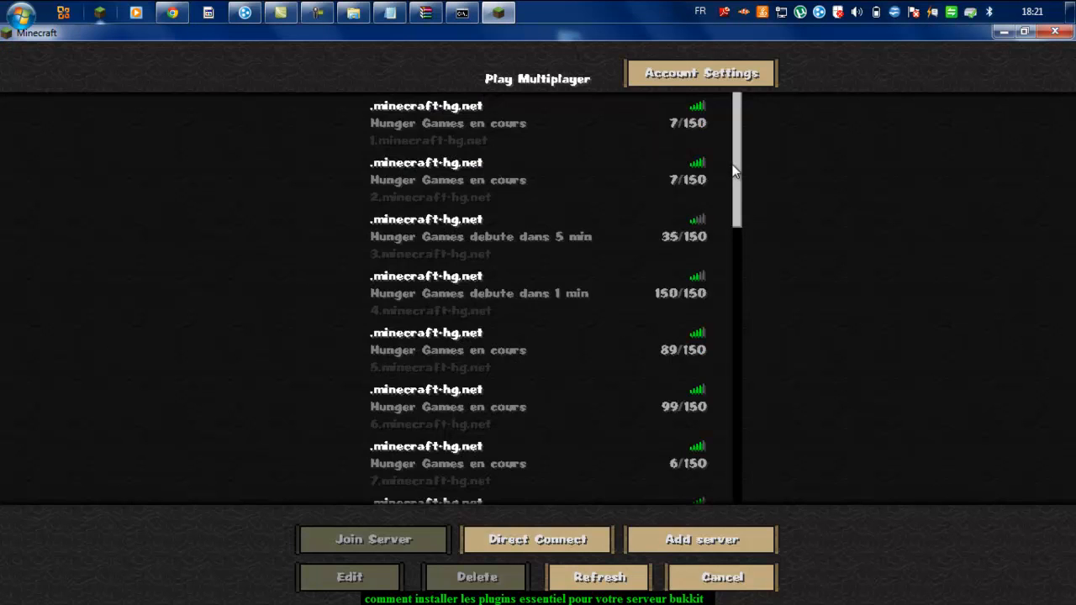
drag(737, 173, 752, 435)
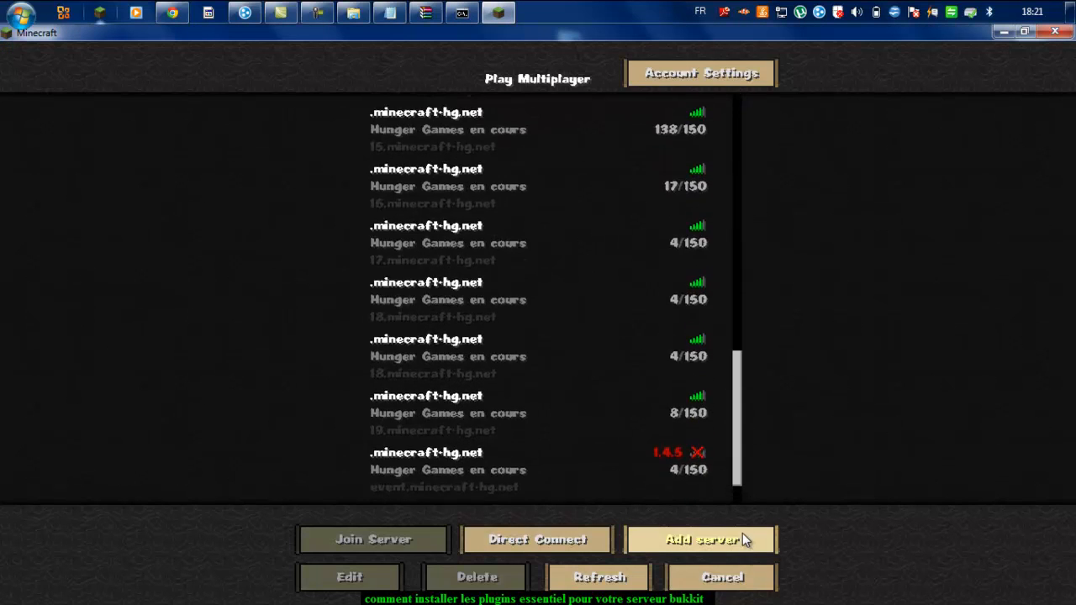
scroll(735, 319, up, 15)
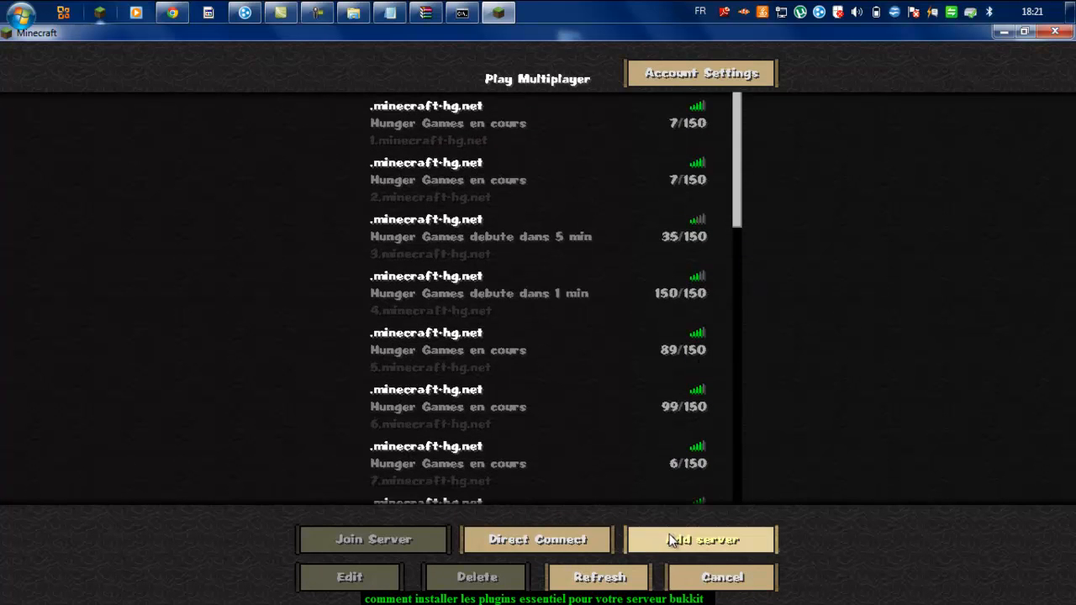
click(591, 539)
text(lo)
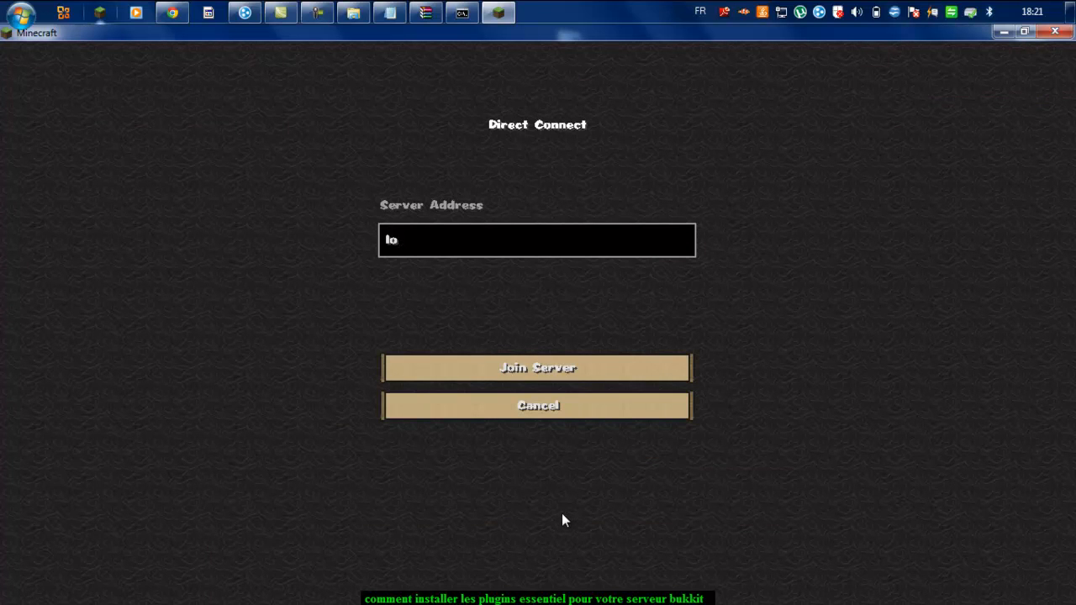
text(calhost)
key(Return)
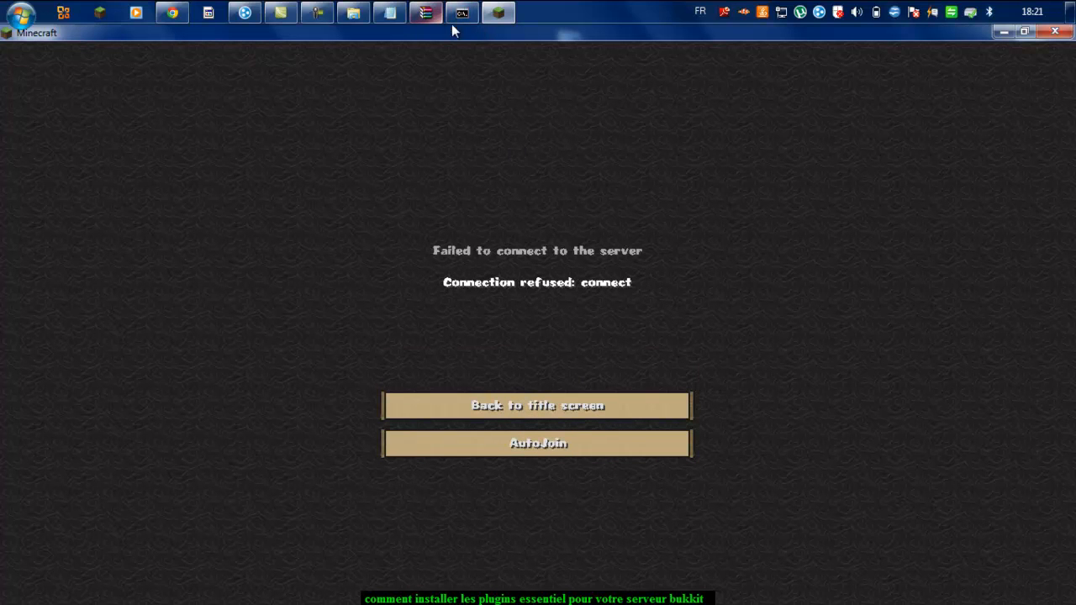
click(542, 404)
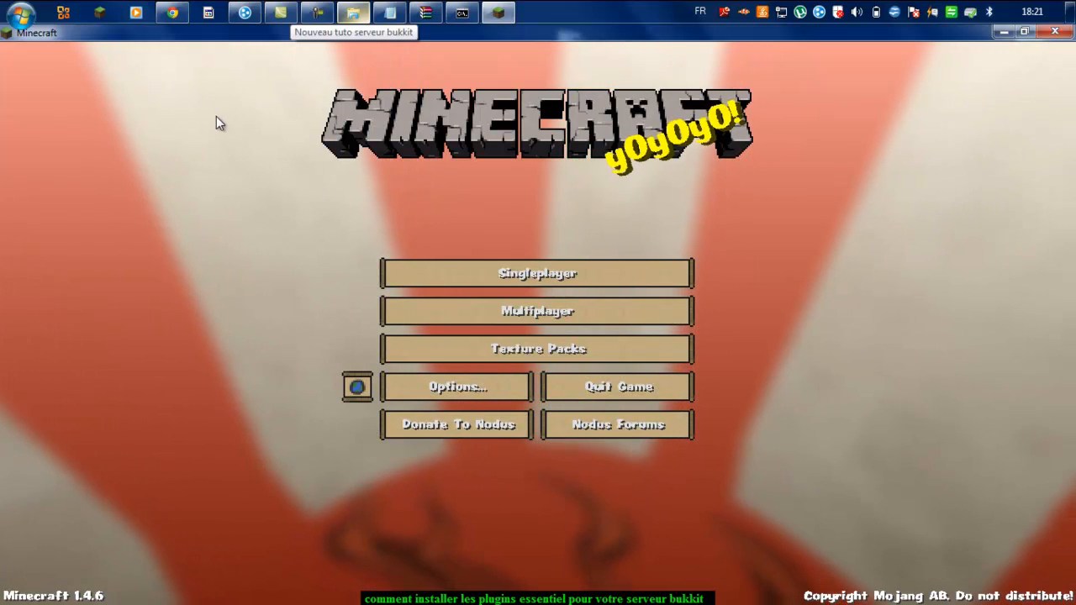
Step: Copy the own IPv4 address from Hamachi and join the server at that address via Direct Connect
click(355, 12)
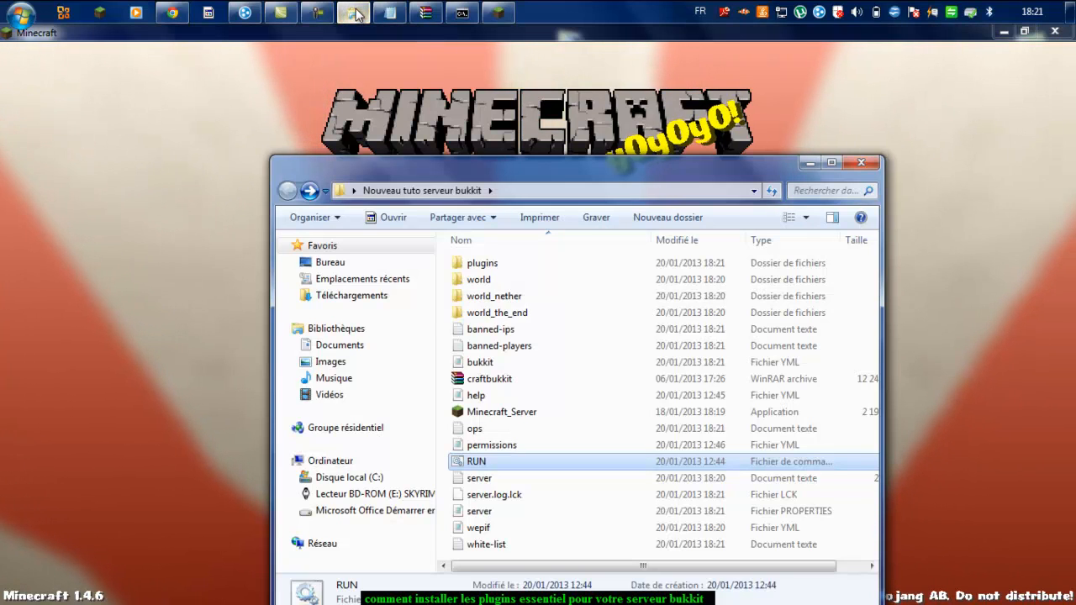
click(356, 14)
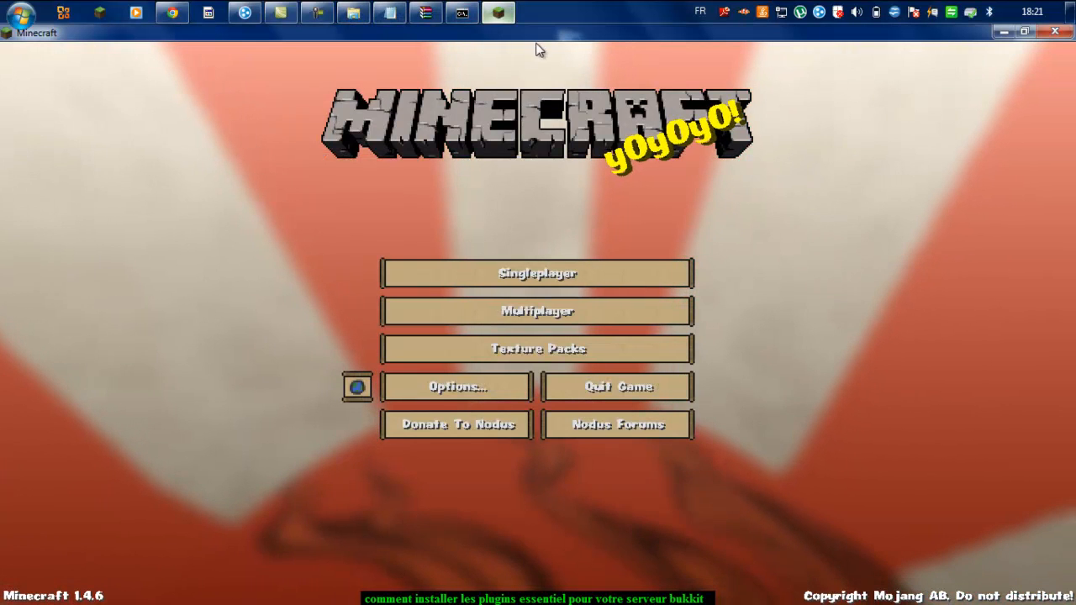
click(244, 13)
click(830, 146)
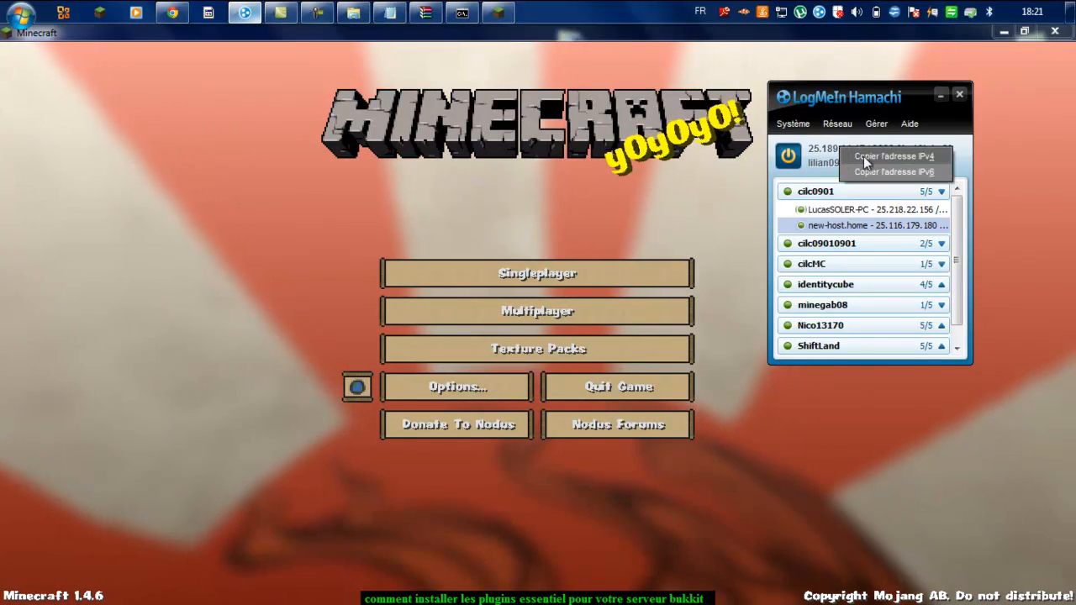
click(841, 158)
click(578, 318)
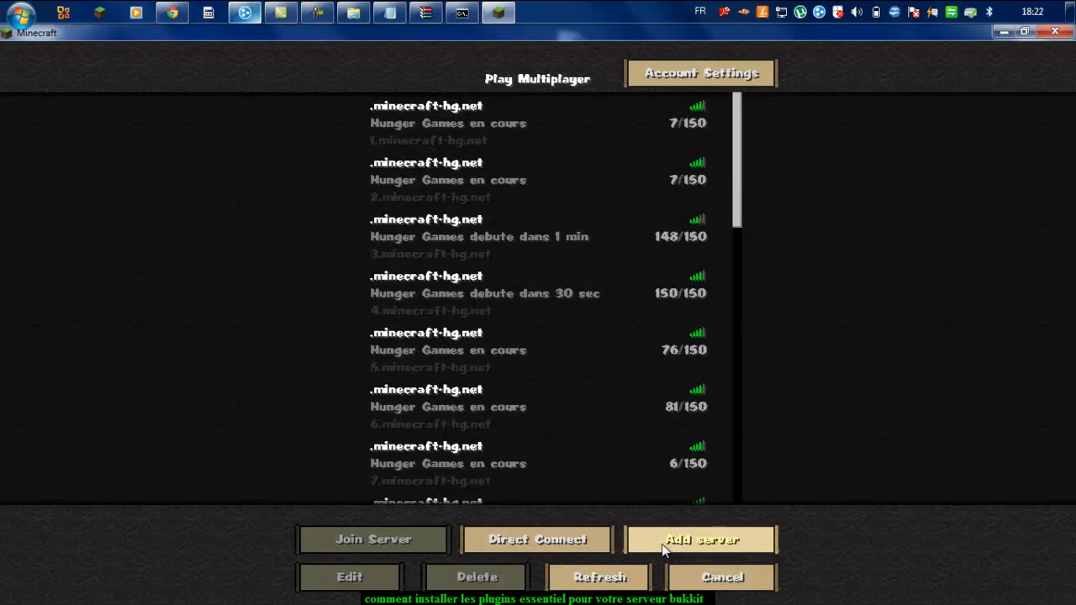
click(564, 541)
key(BackSpace)
key(BackSpace)
key(BackSpace)
key(BackSpace)
key(BackSpace)
key(BackSpace)
key(BackSpace)
key(BackSpace)
key(BackSpace)
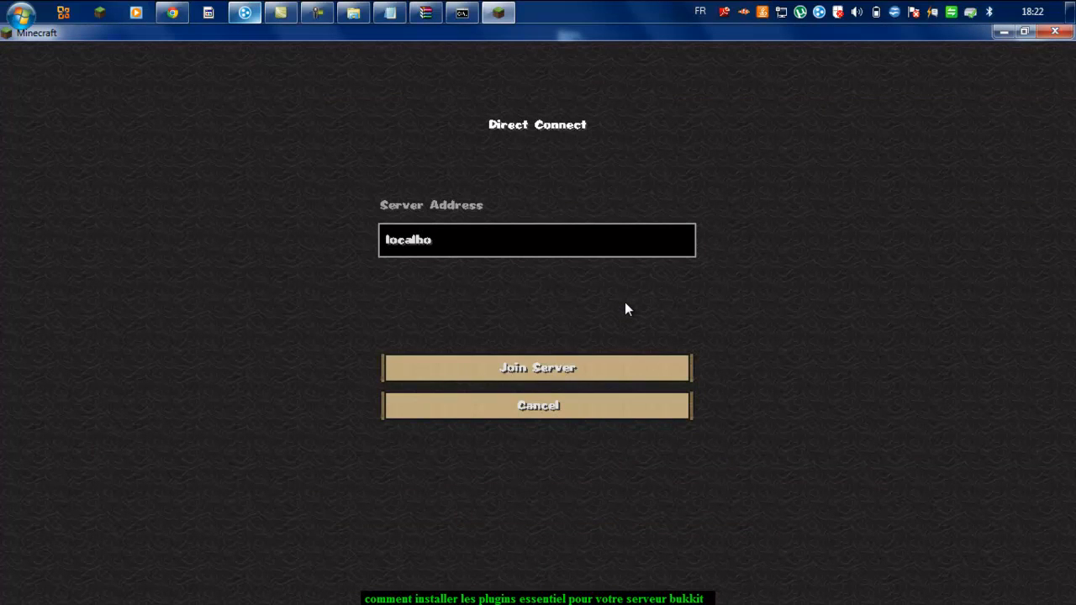
text(25.189.14.47)
click(626, 364)
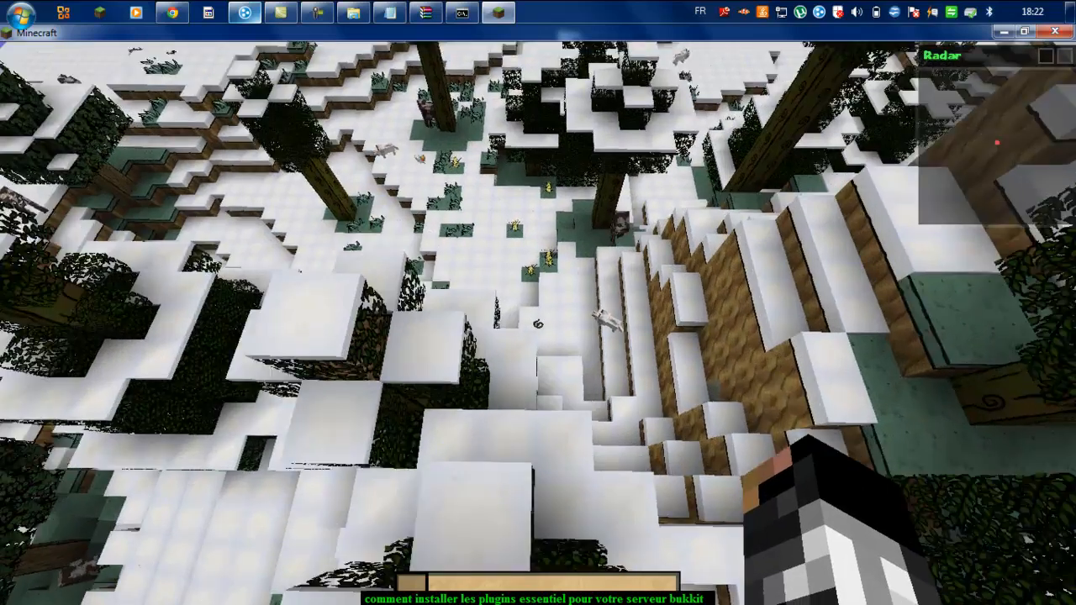
Step: Fly over the snowfield and land on the ground beside a snow ledge
key(shift)
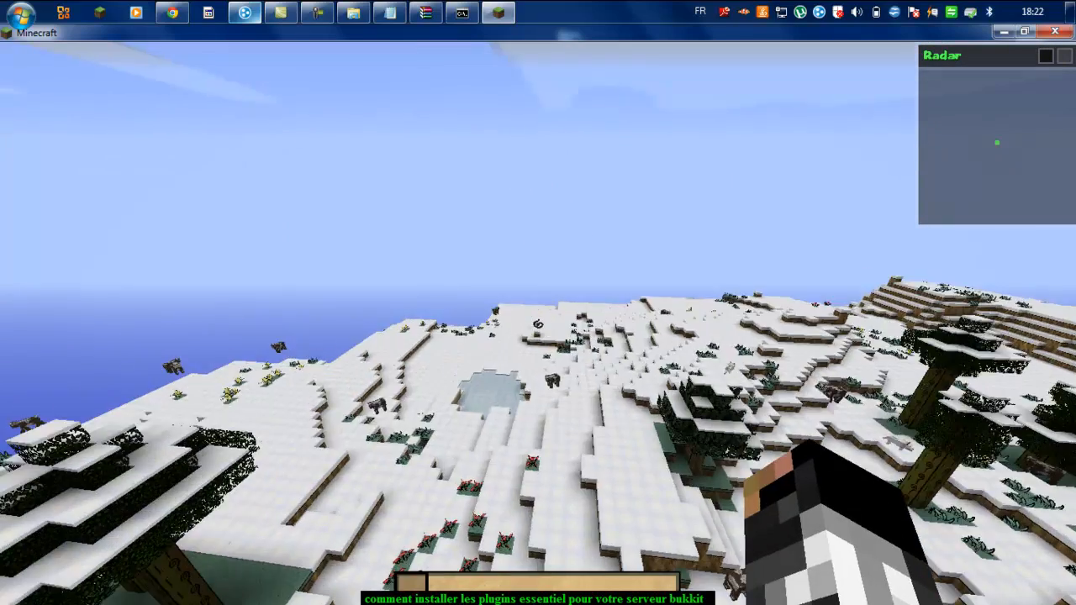
key(w)
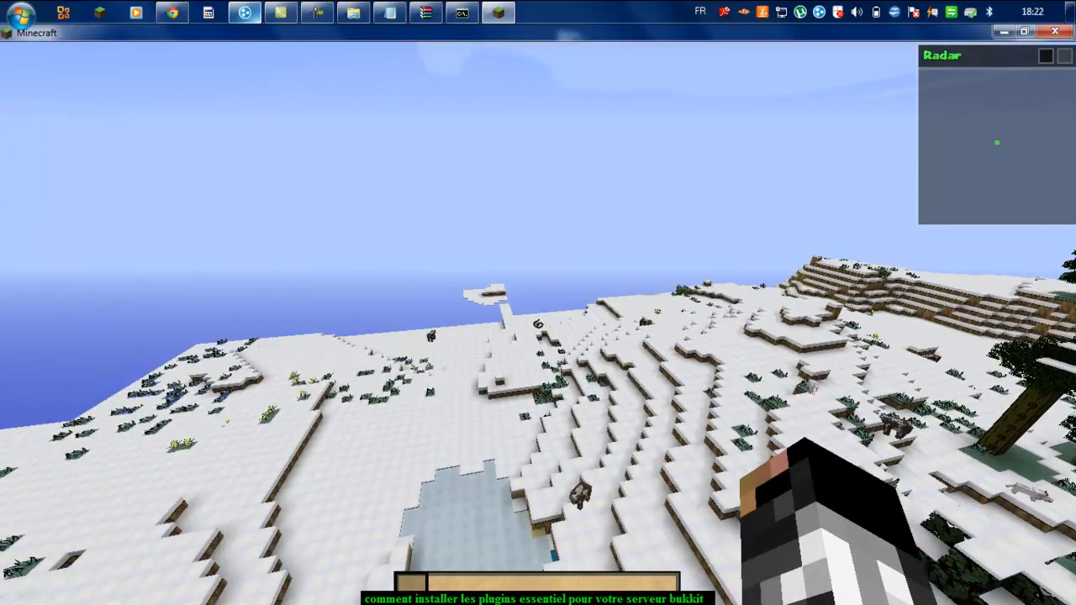
key(w)
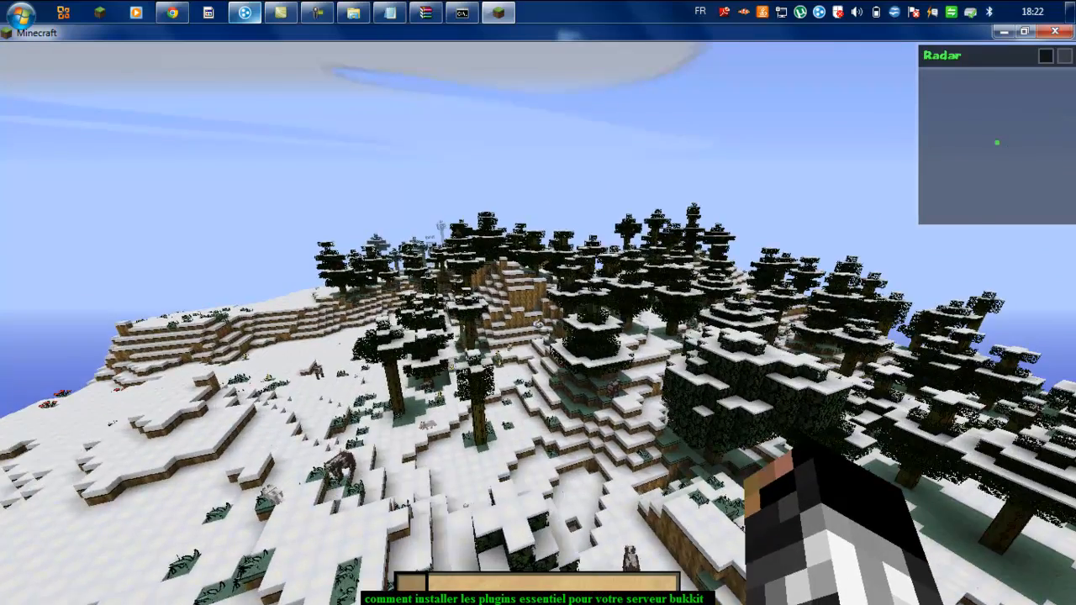
key(shift)
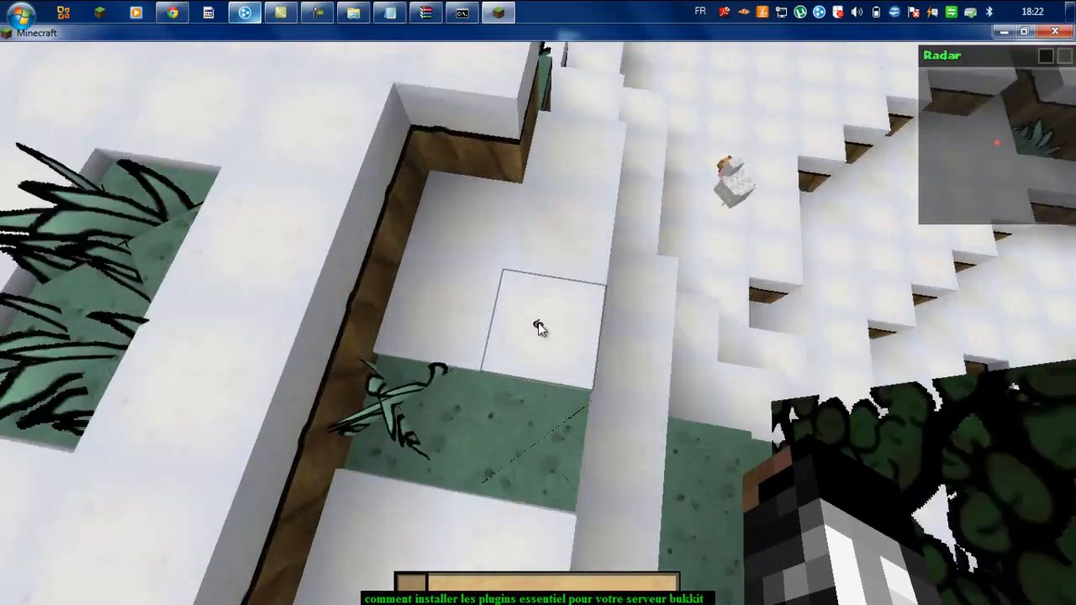
key(space)
Step: Run /help in chat to list Essentials help page 1 of 18
text(w)
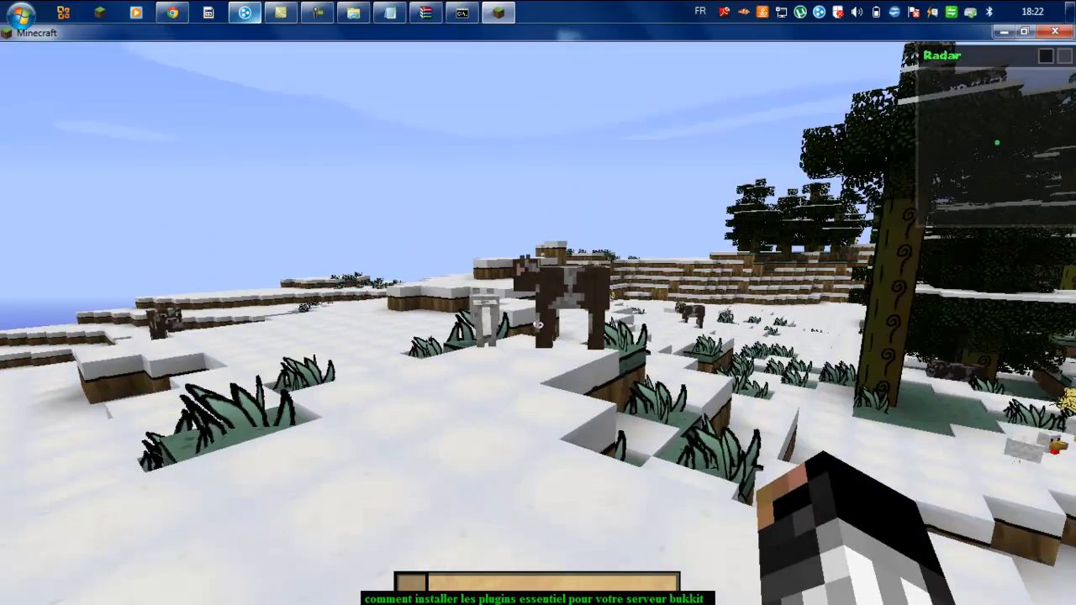
text(t/help)
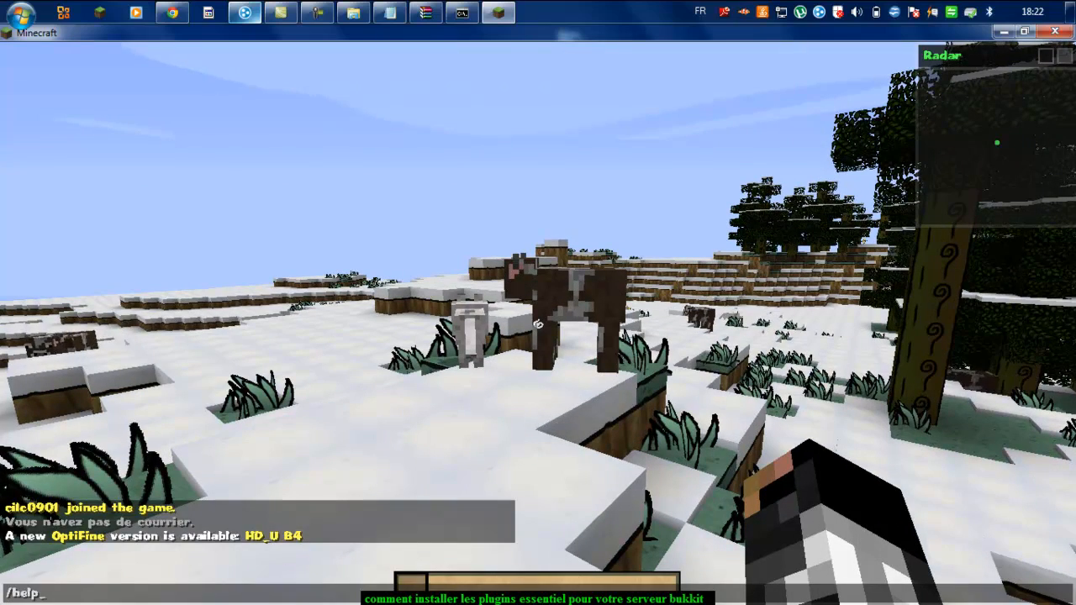
key(Return)
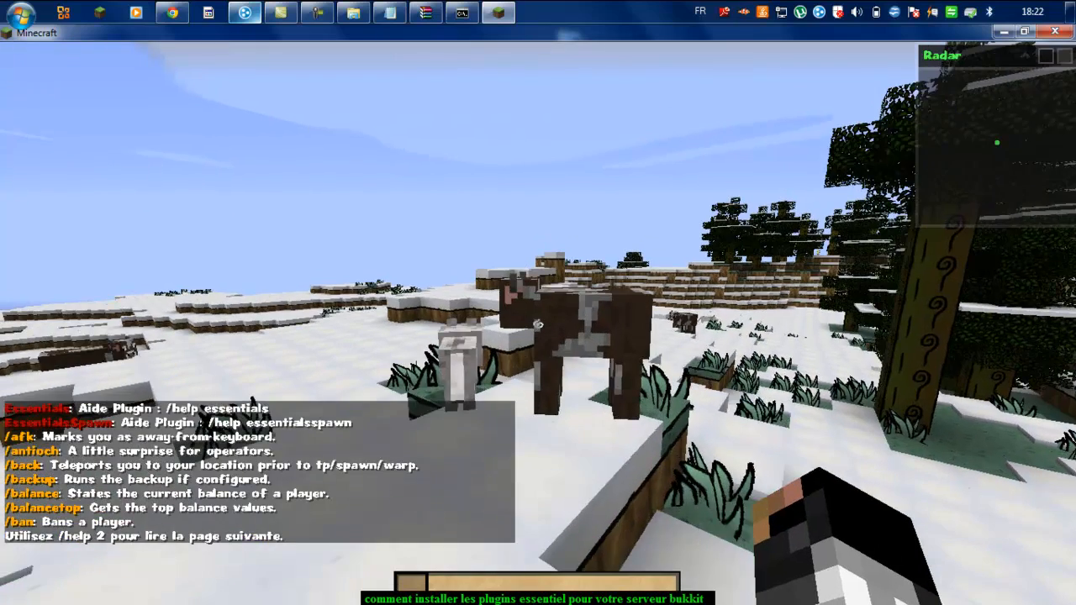
key(w)
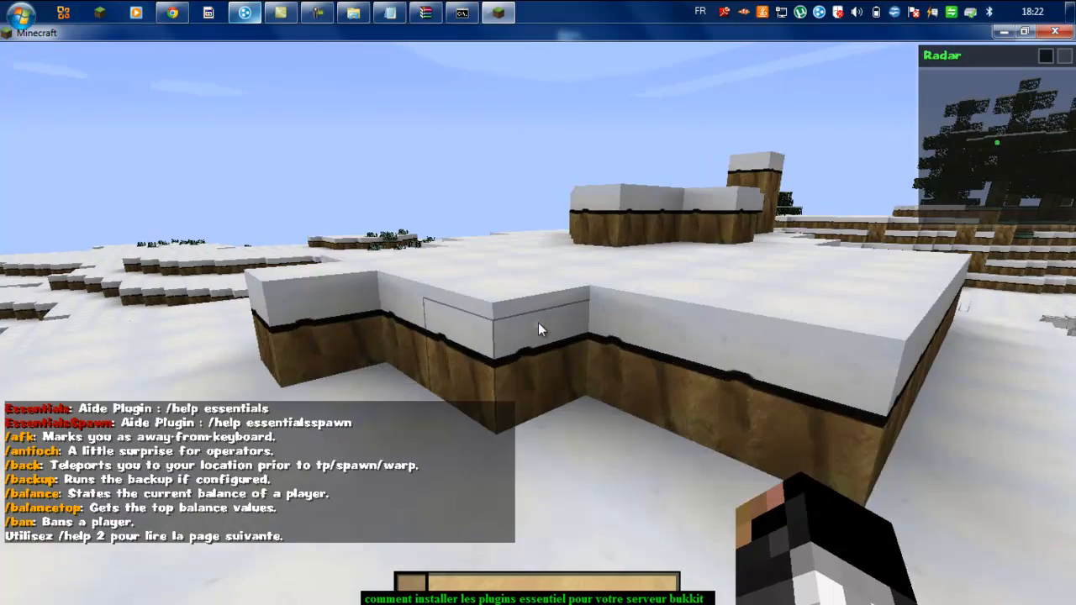
key(t)
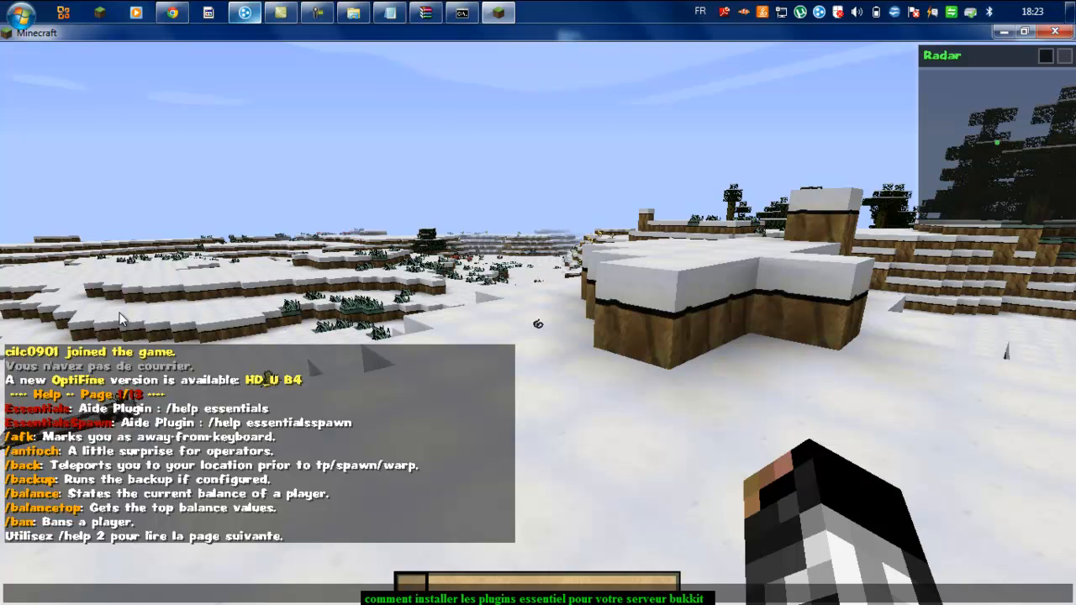
Step: Mark the player AFK with /afk and cycle through the F5 camera views
text(fk)
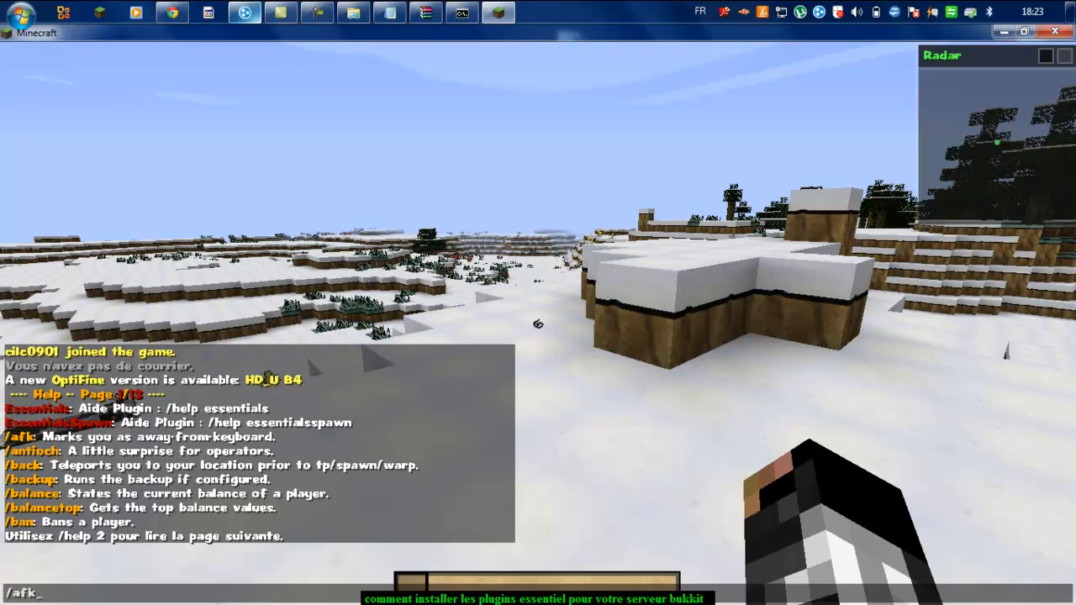
key(Return)
key(F5)
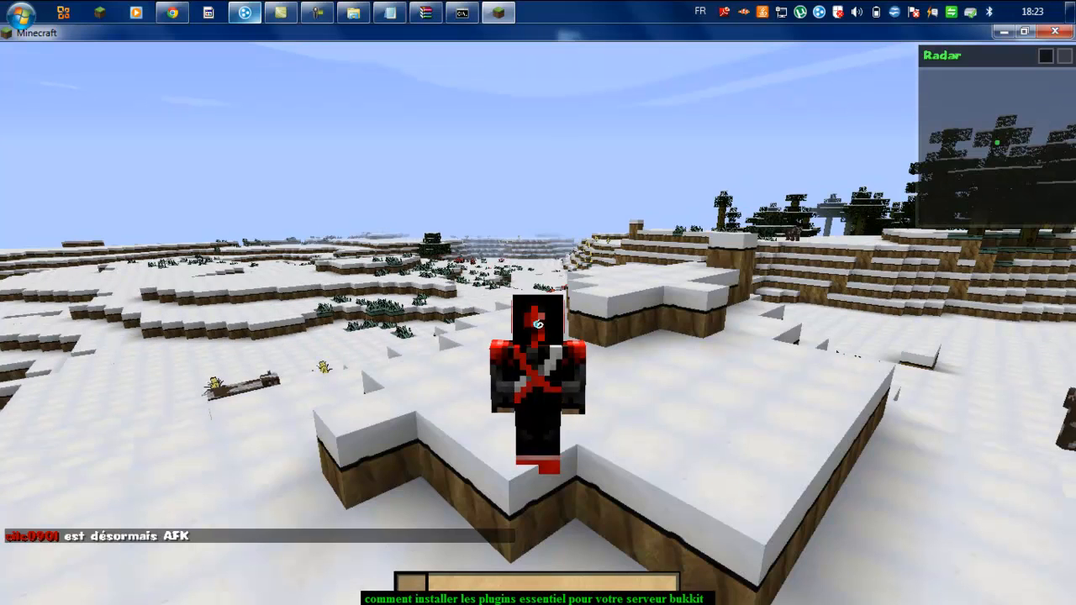
key(F5)
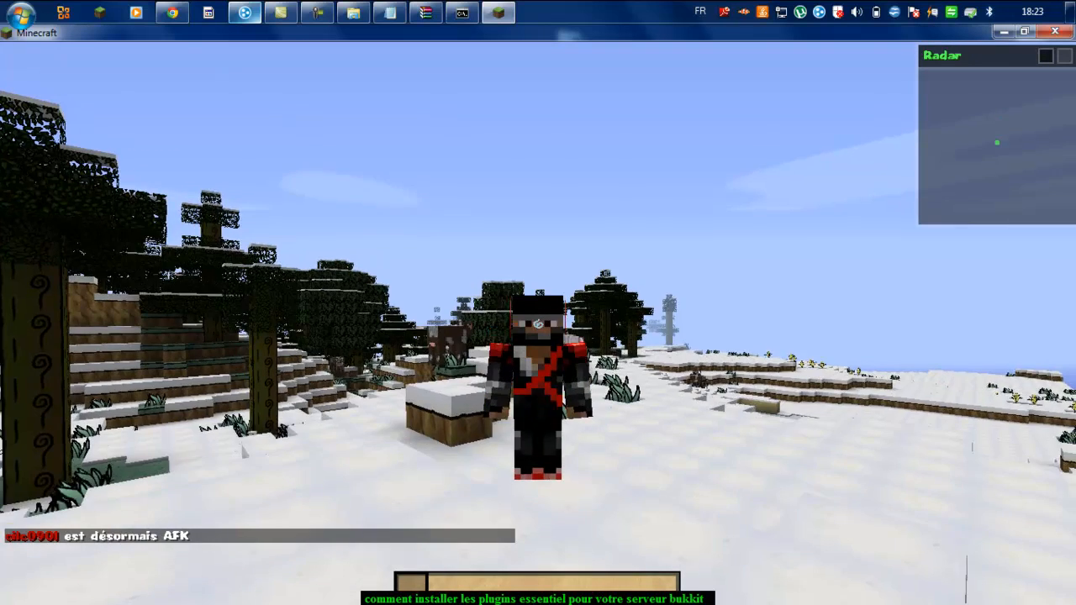
key(F5)
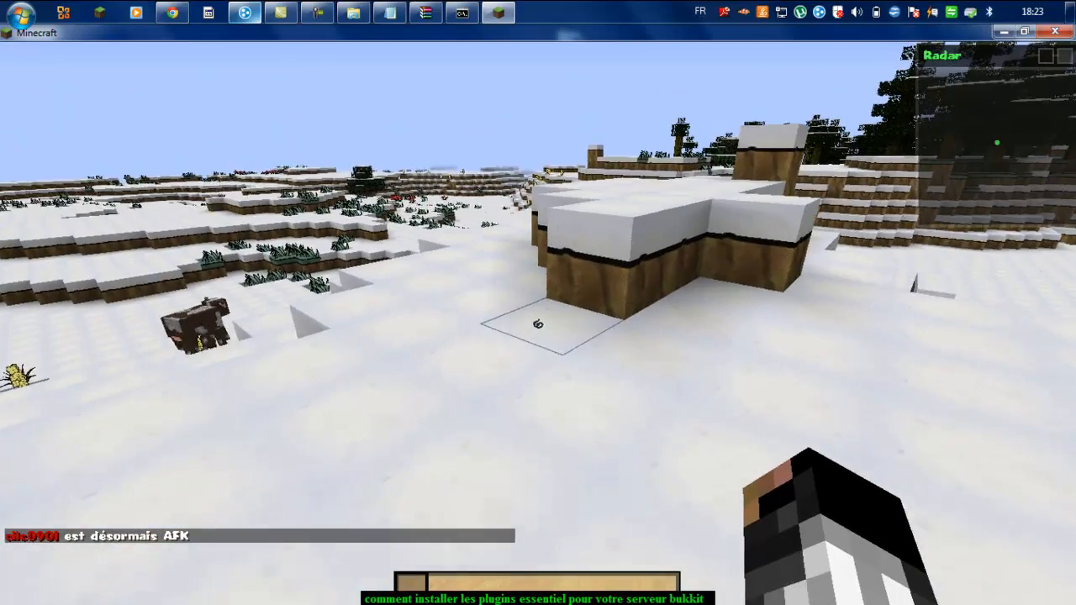
Step: Walk across the snowfield, breaking a snow-covered grass block, up to the stepped snowy hill
key(w)
key(w)
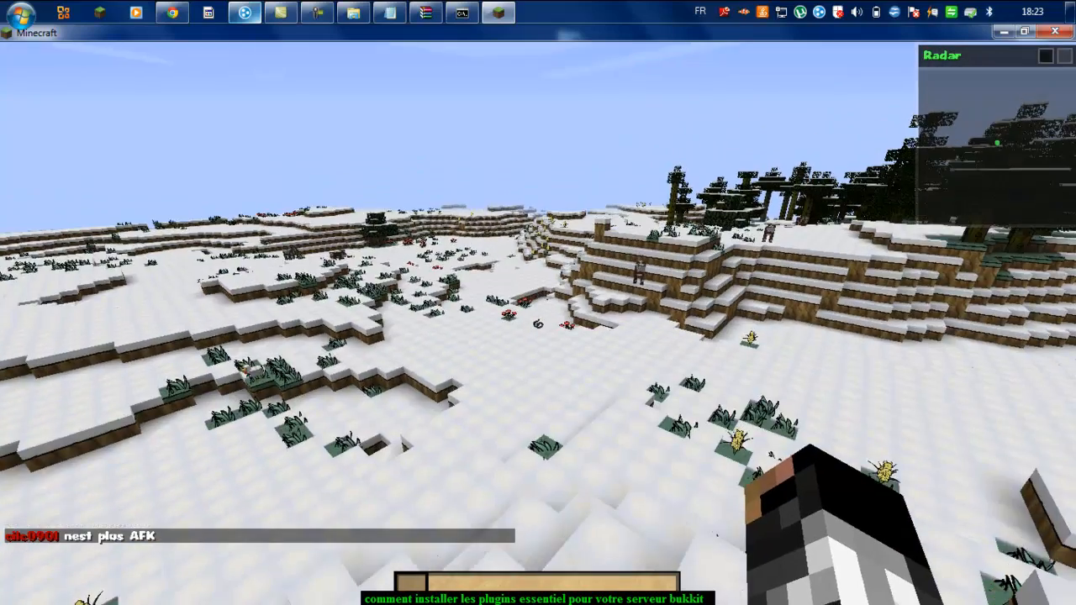
key(w)
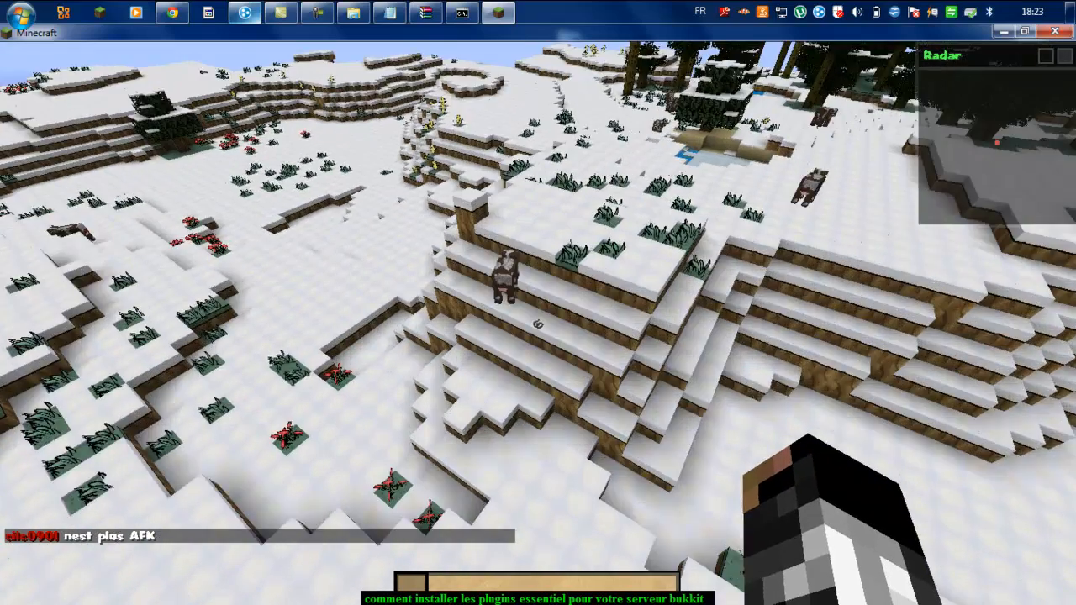
key(w)
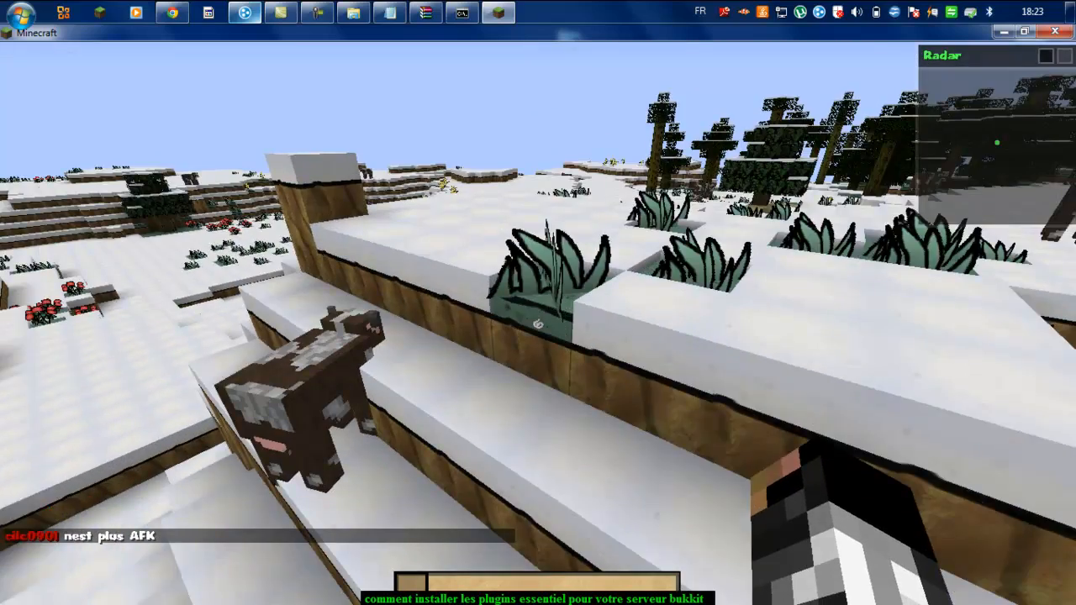
key(space)
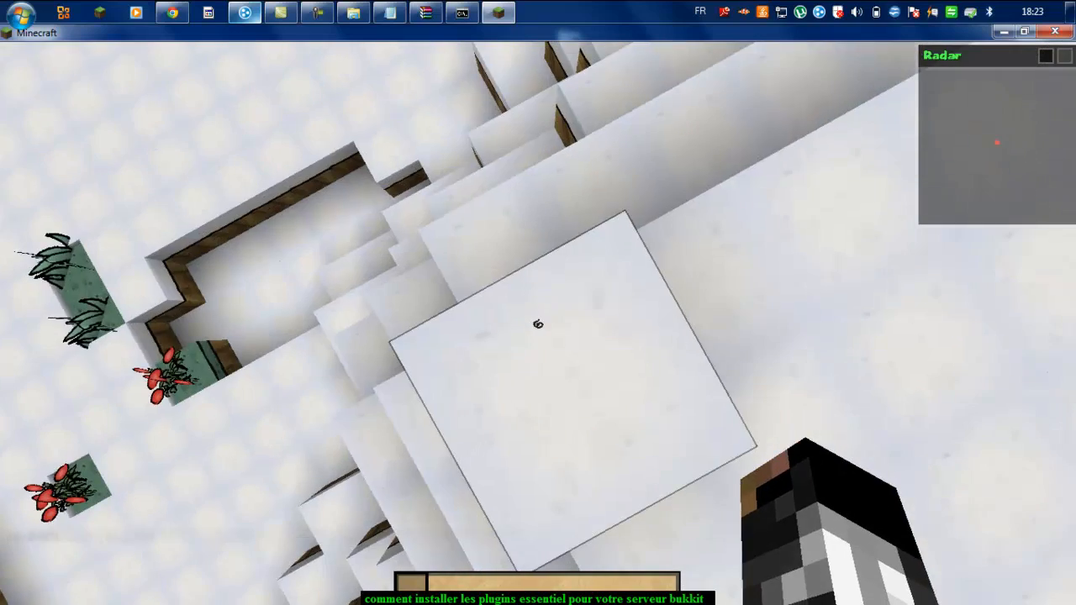
click(538, 324)
click(538, 324)
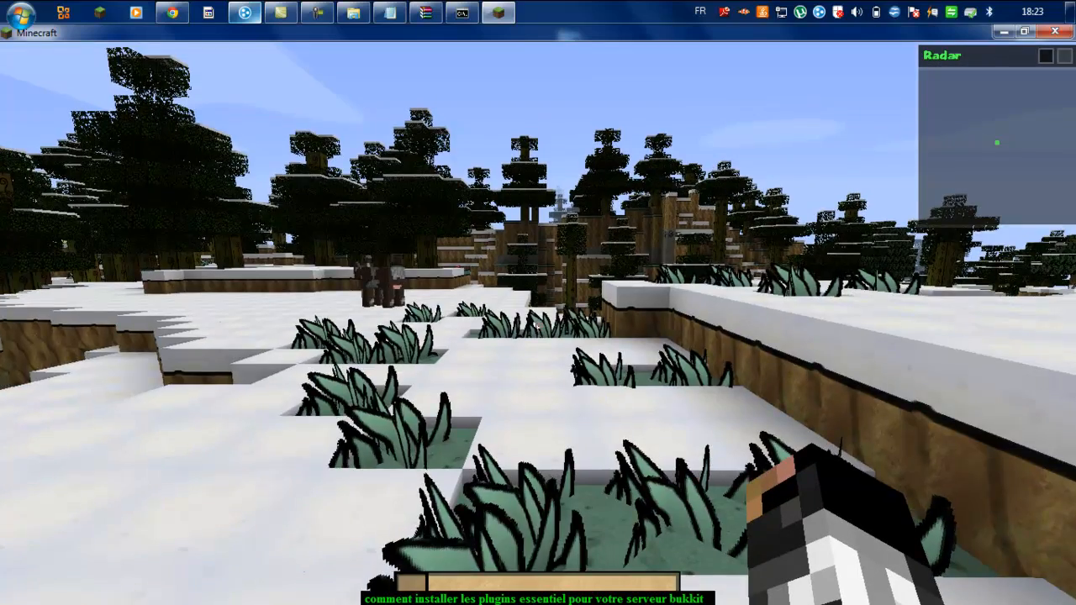
key(w)
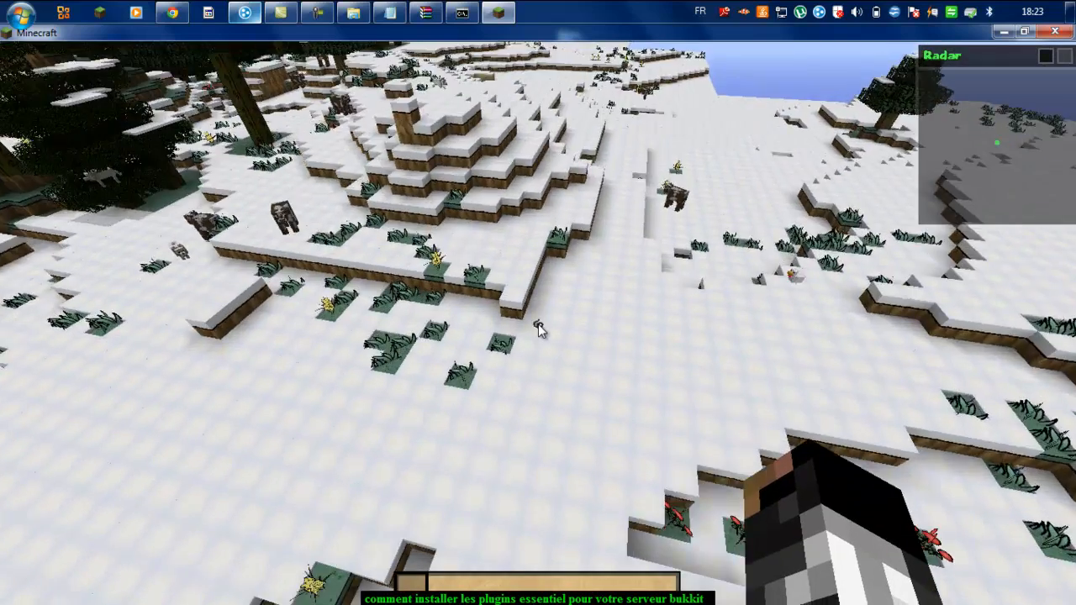
key(w)
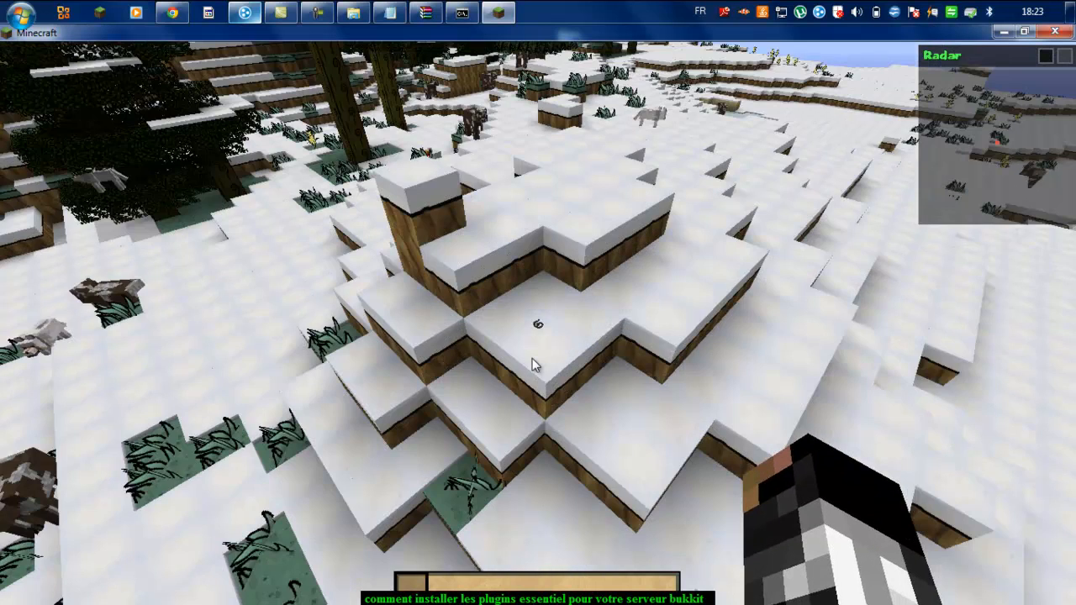
key(t)
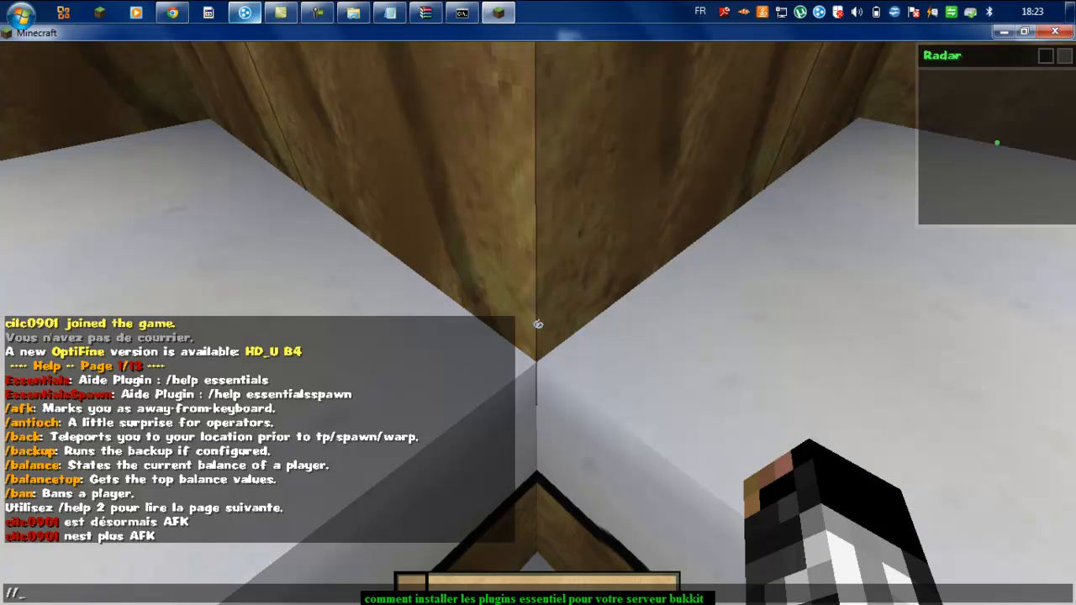
Step: Get the WorldEdit wand with //wand and mark two corners four snow blocks apart
text(//wand)
key(Return)
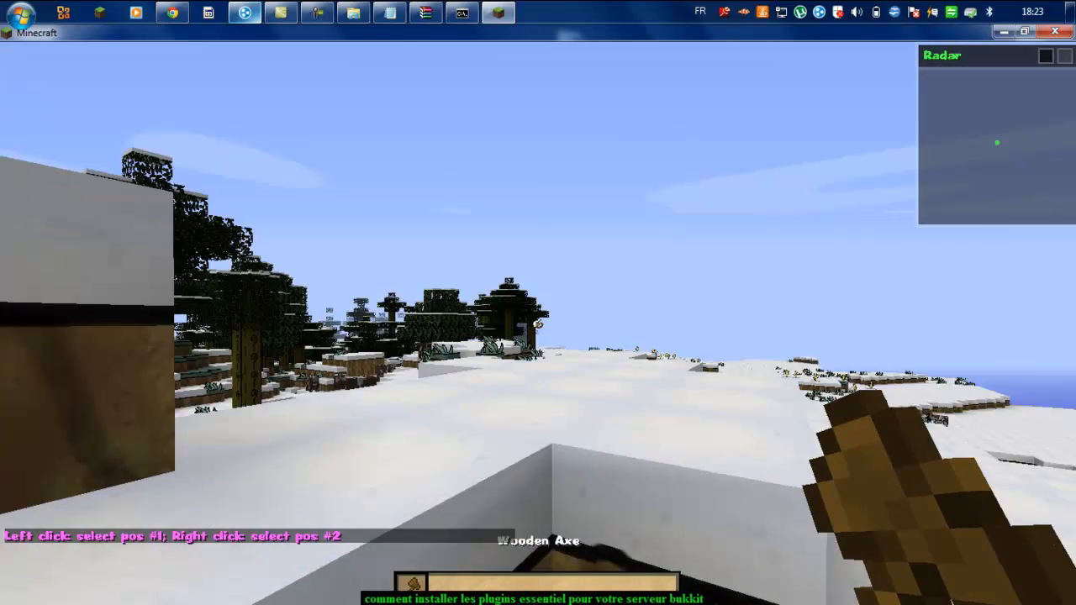
key(w)
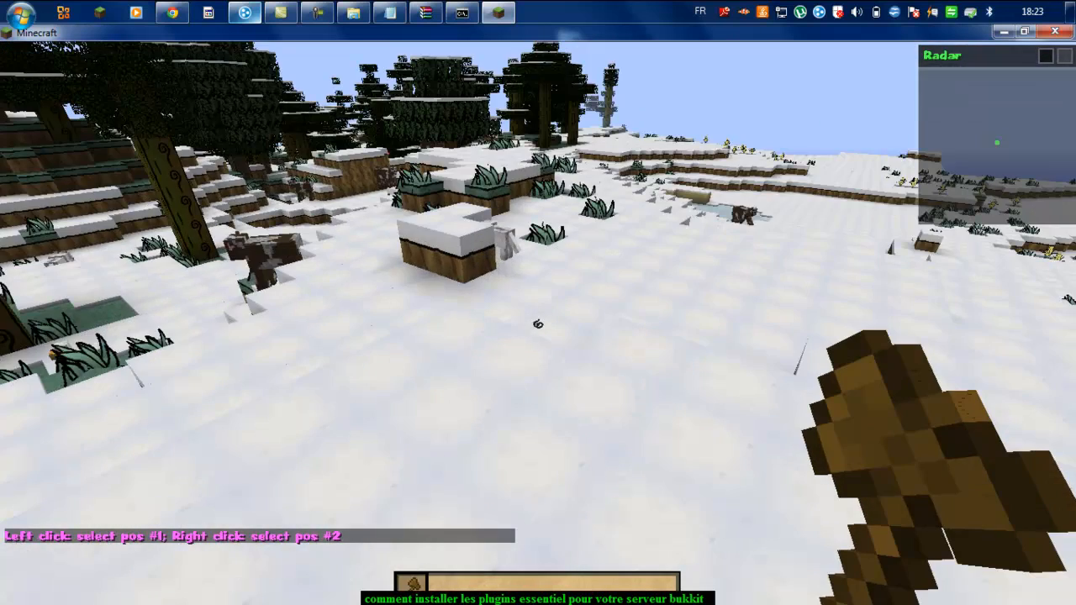
key(w)
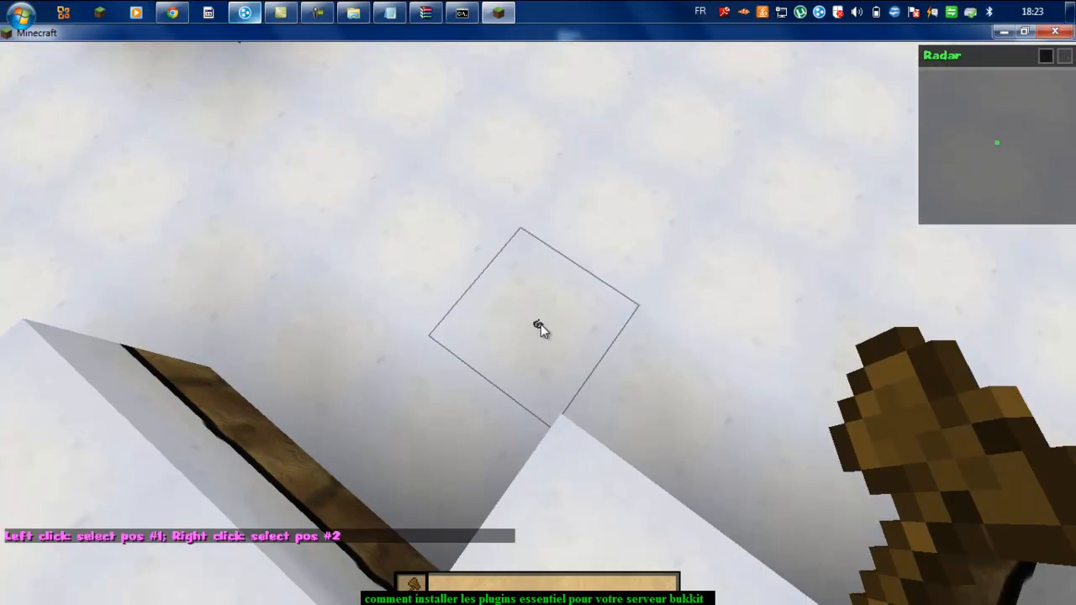
click(539, 326)
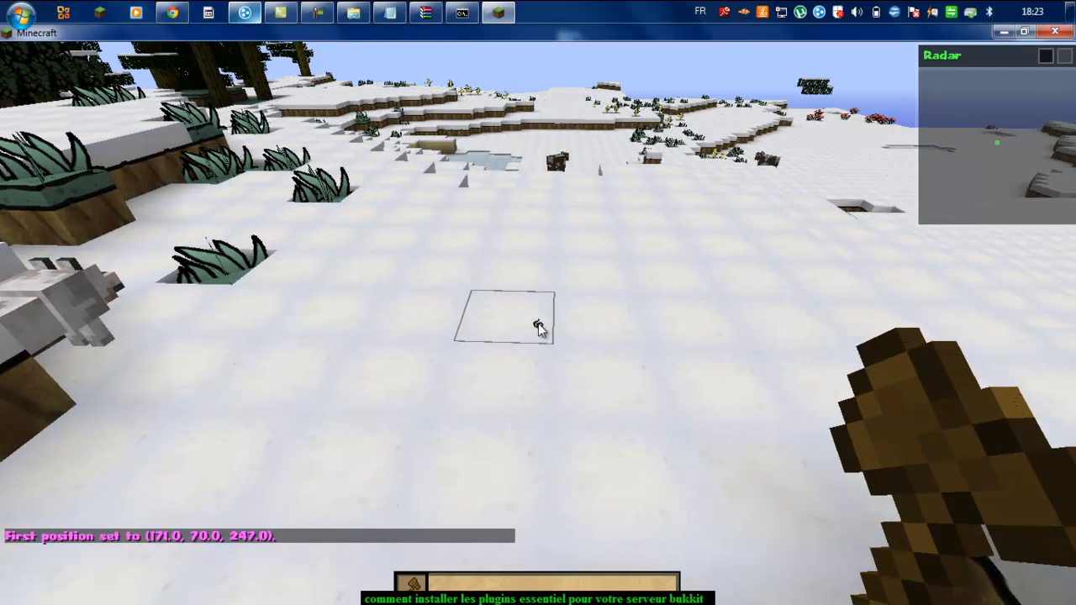
right_click(539, 326)
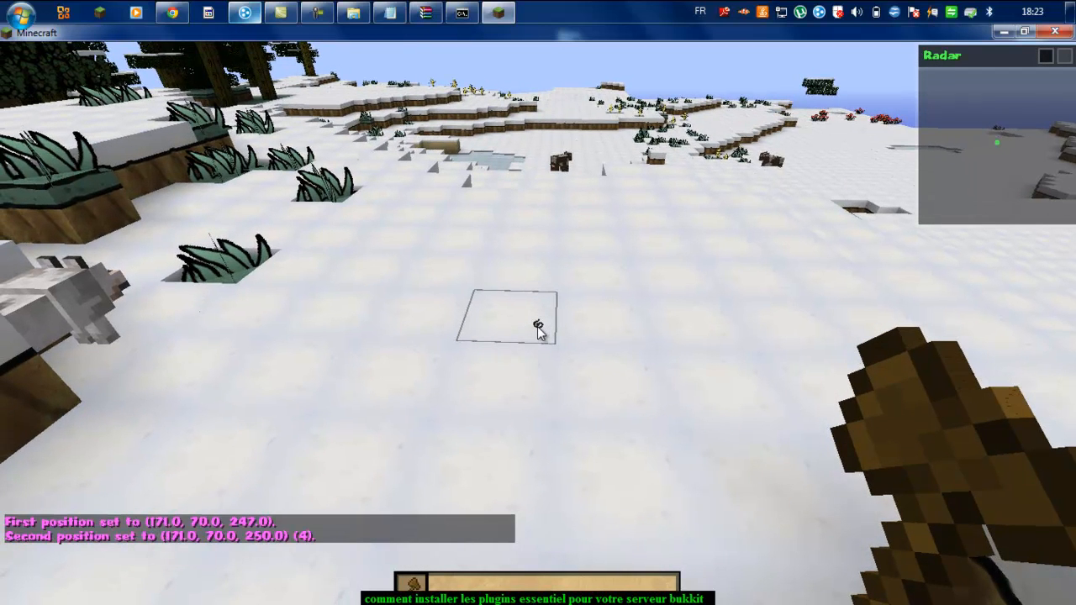
Step: Fill the four selected blocks with glass using //set, then break the end glass block
key(t)
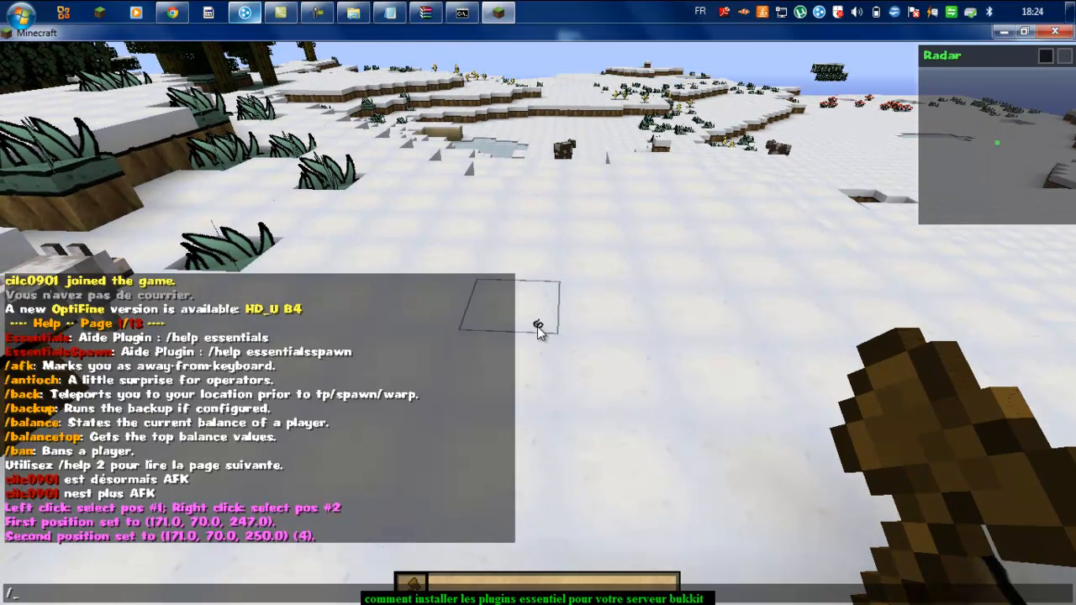
text(//set glass)
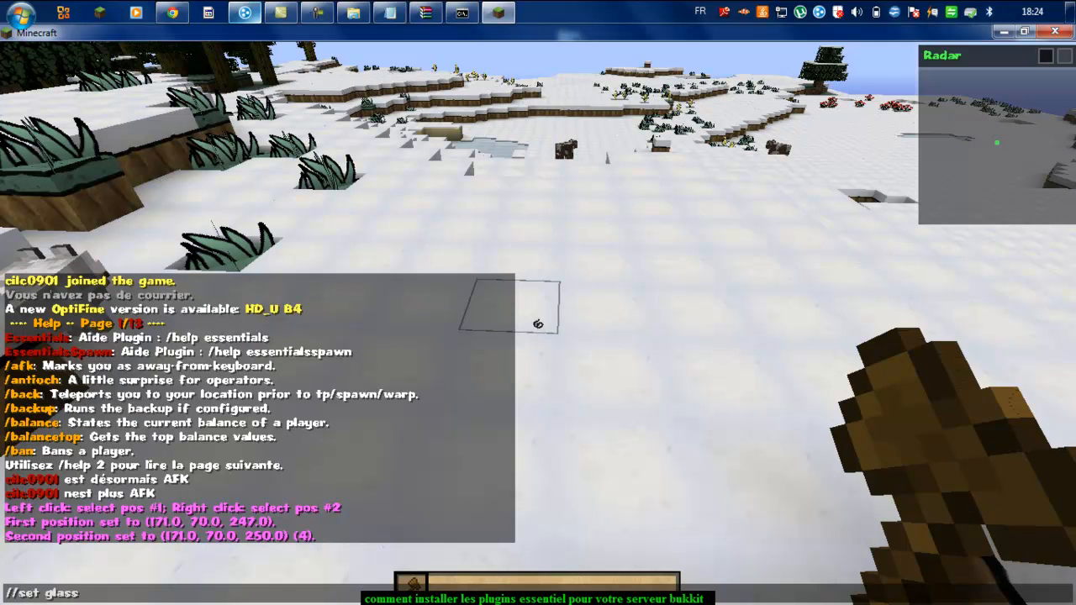
key(Return)
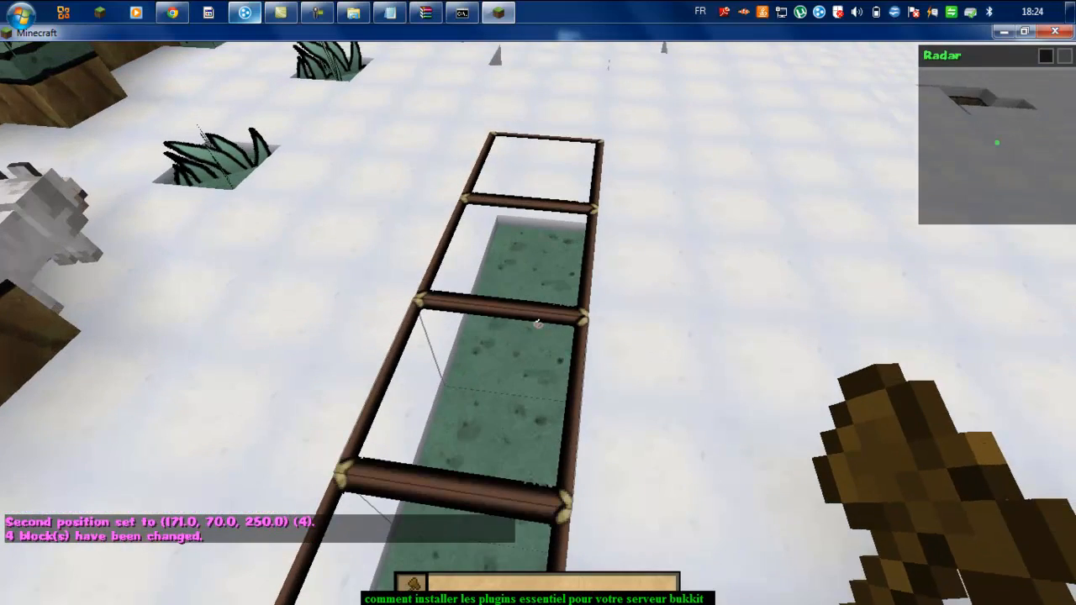
scroll(538, 324, down, 2)
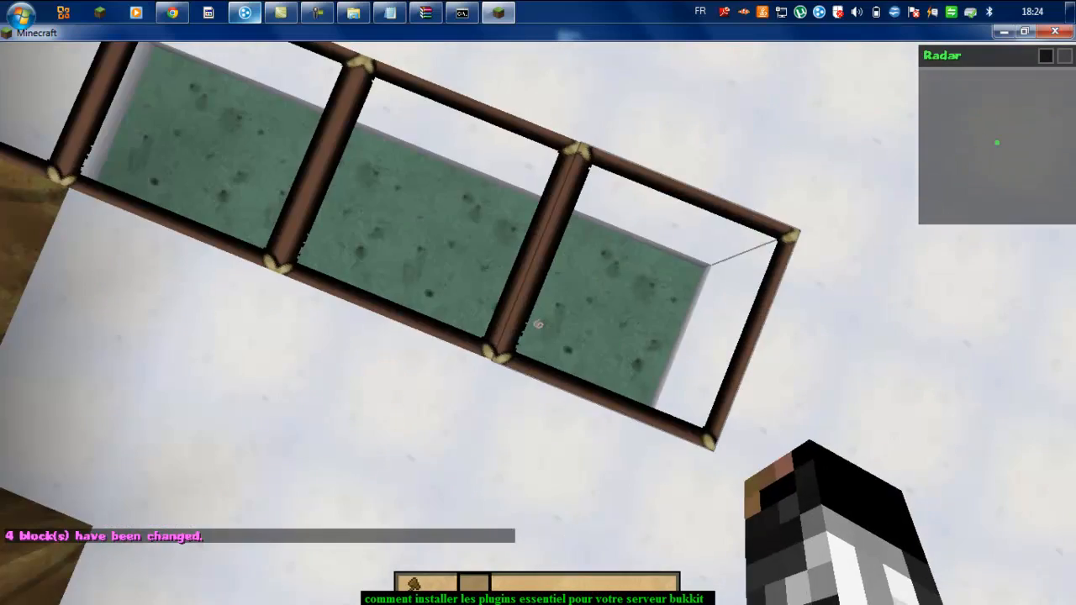
click(538, 324)
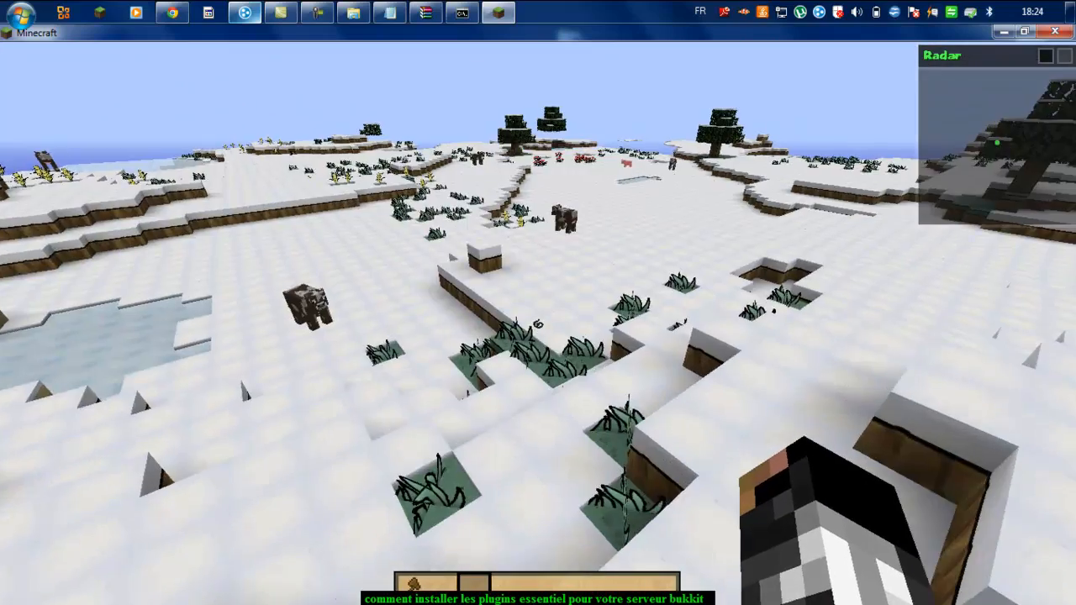
Step: With the Wooden Axe, select the field area from 144, 63, 292 to 150, 63, 284
key(w)
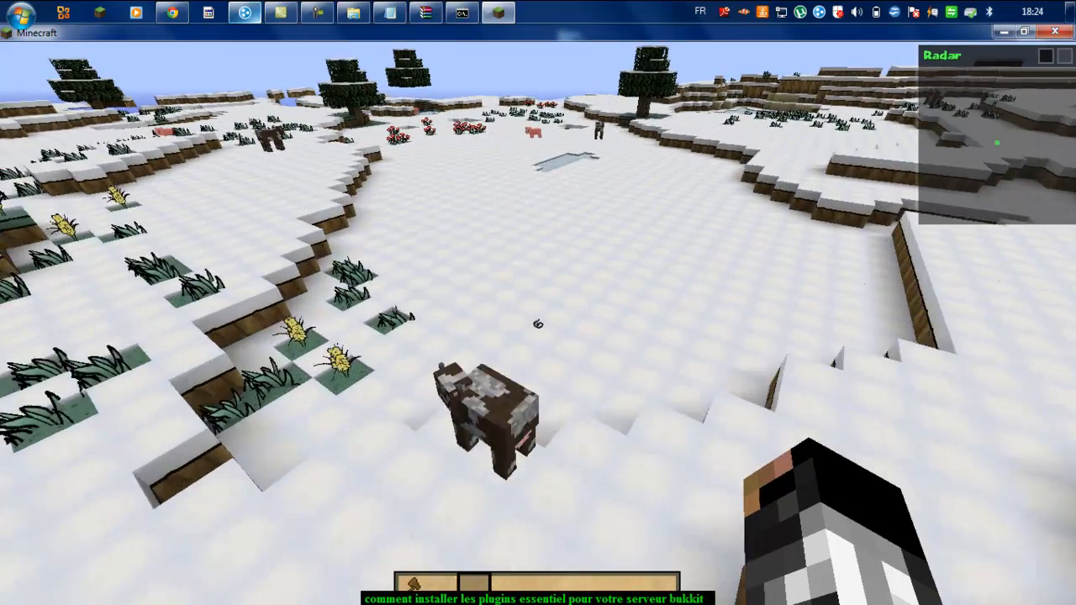
key(1)
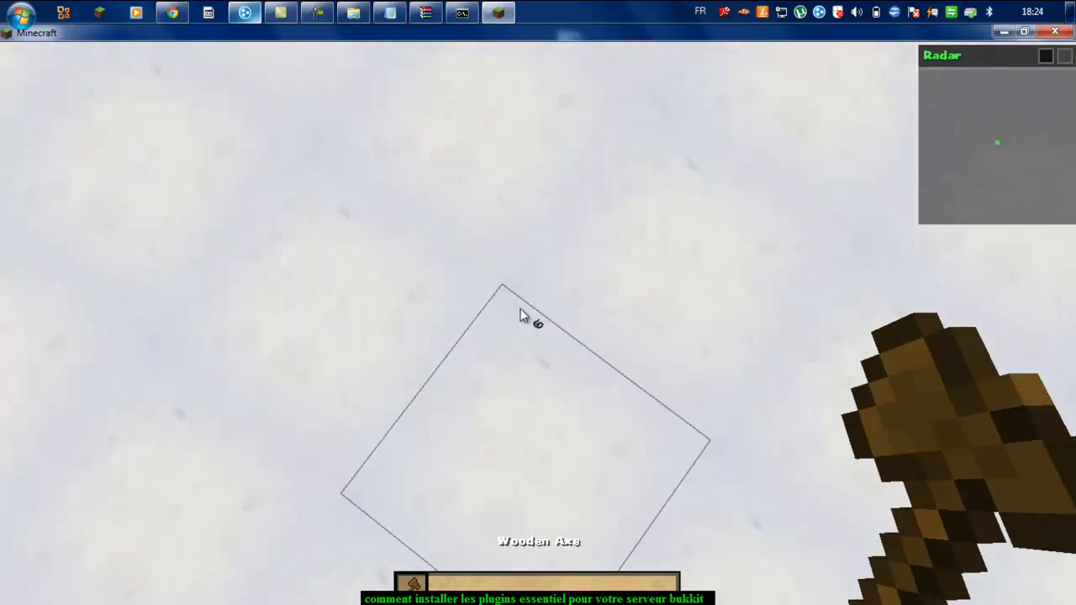
right_click(538, 325)
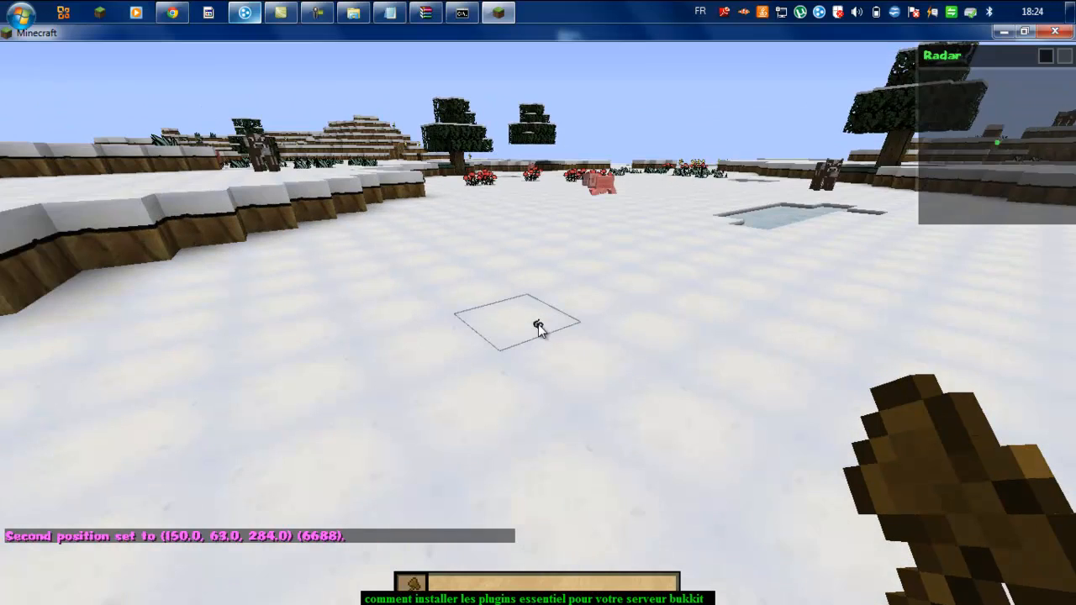
click(539, 327)
Step: Try //outline glass 10 u and edited variants, which return argument errors
key(t)
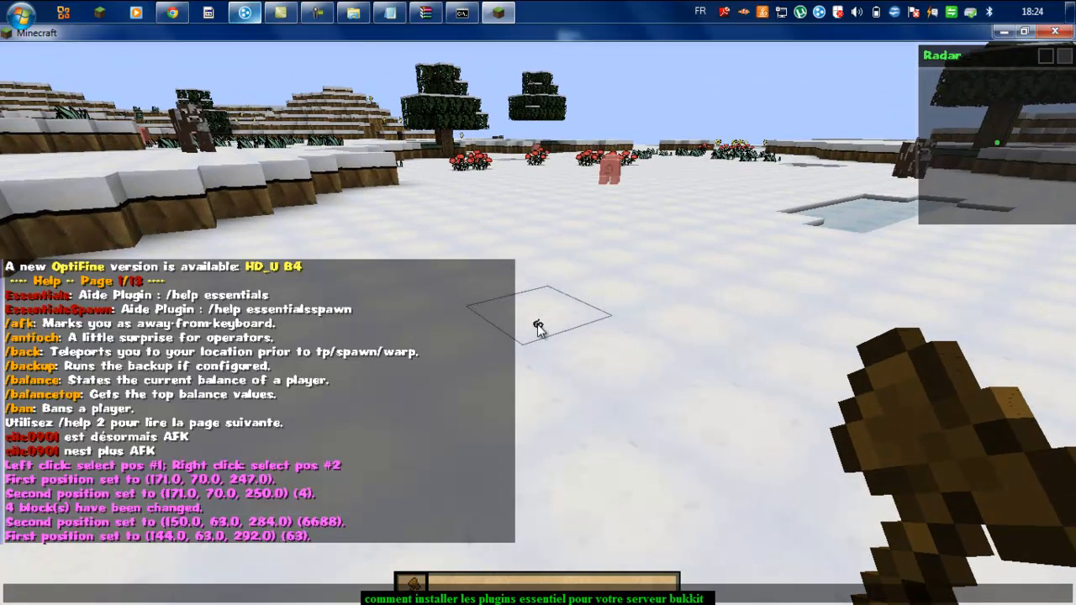
text(/)
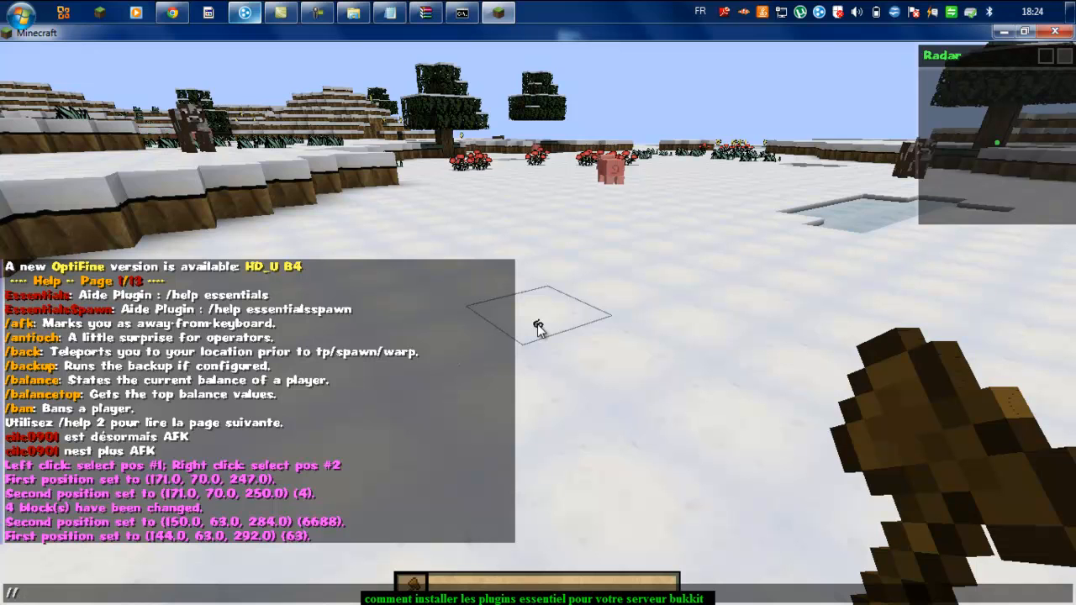
text(/outline)
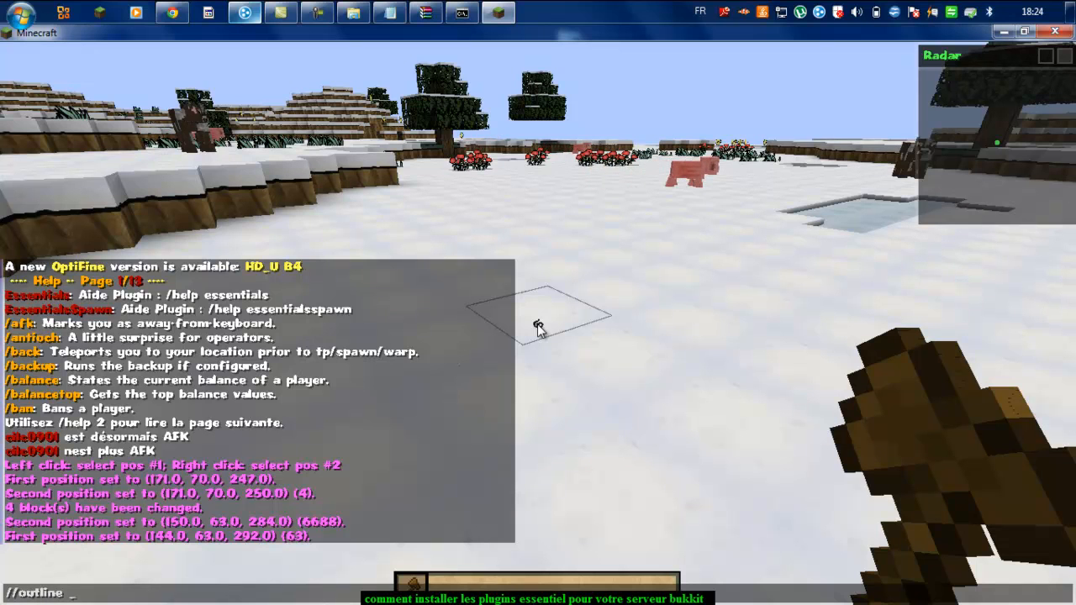
text( glass)
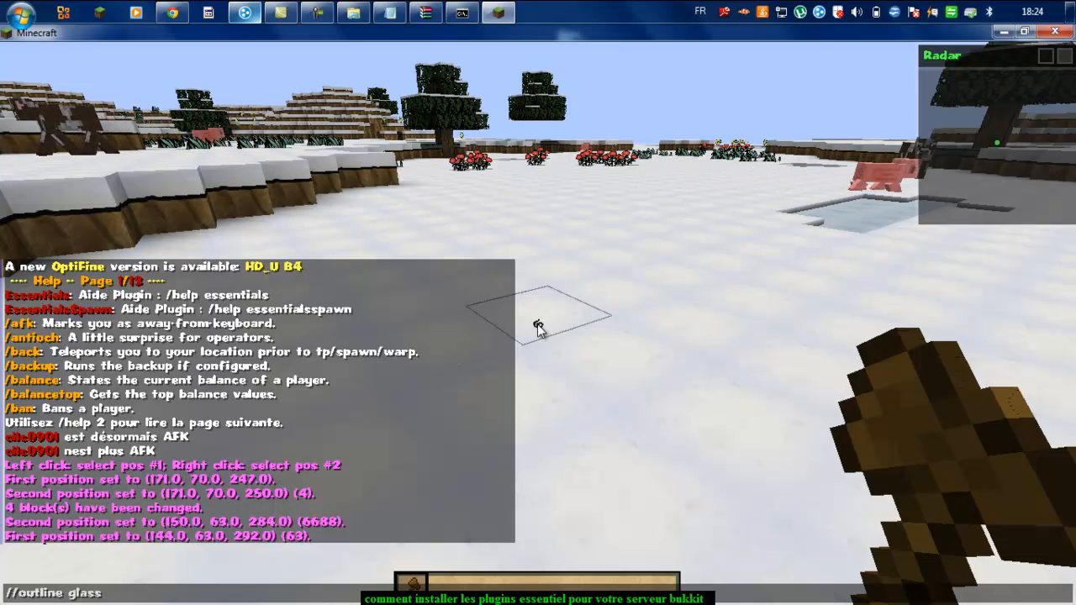
text( 10)
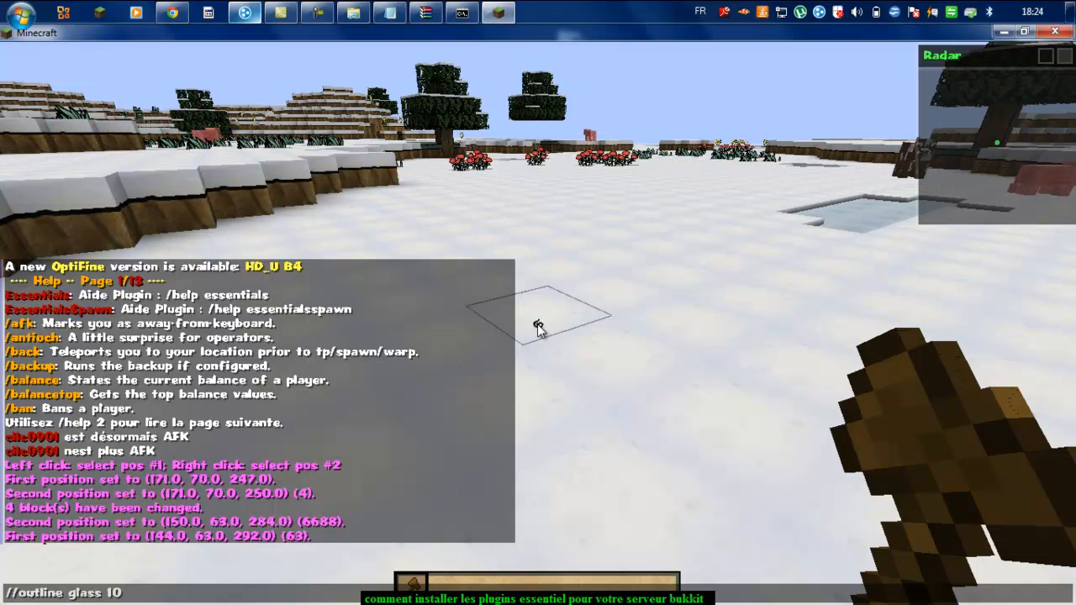
text( u)
key(Return)
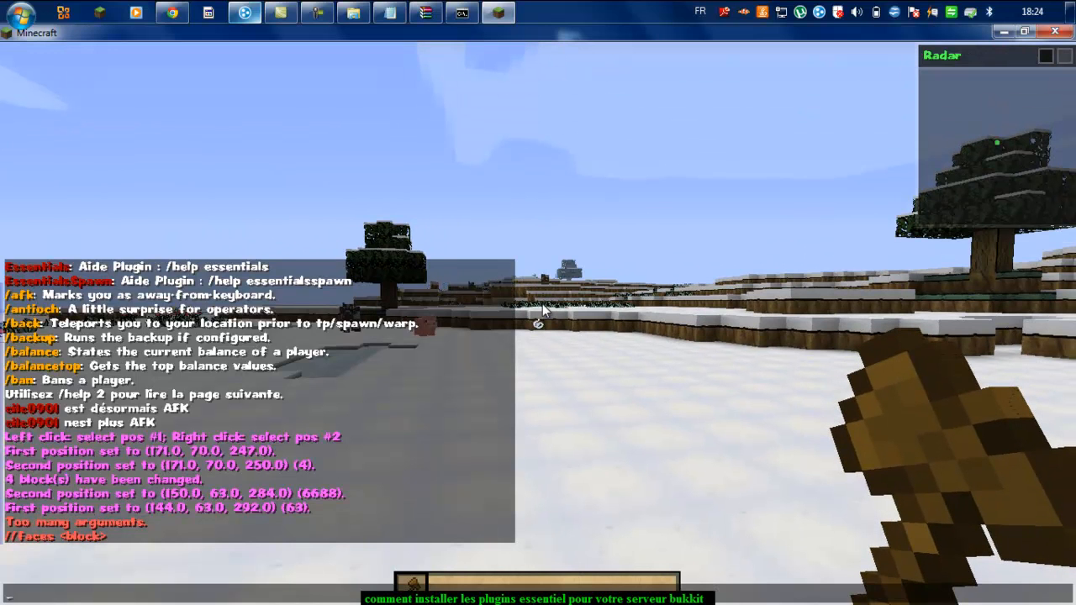
key(Up)
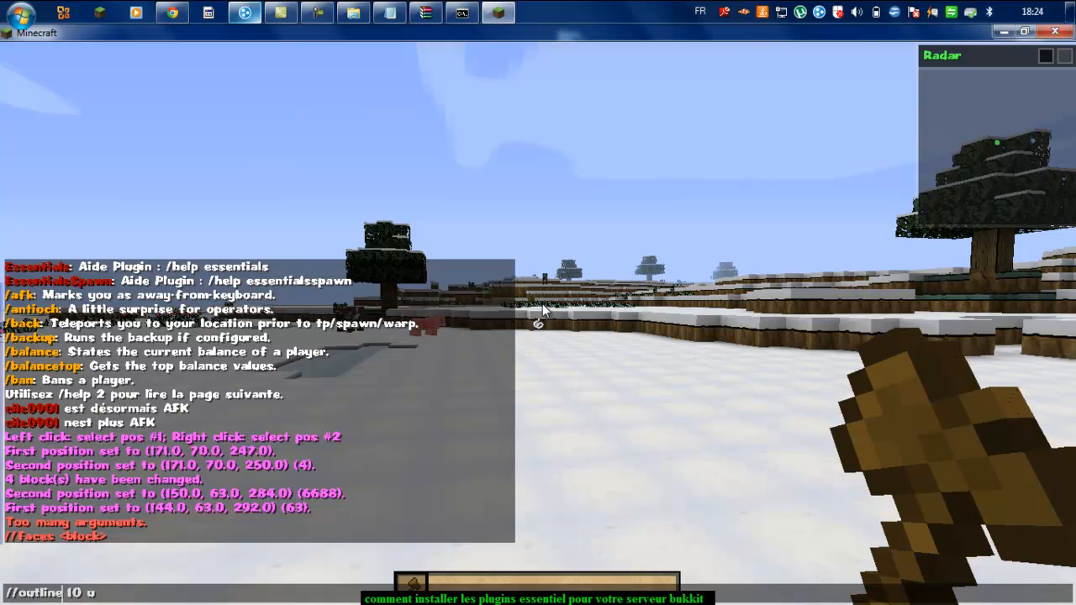
key(Return)
key(t)
key(Up)
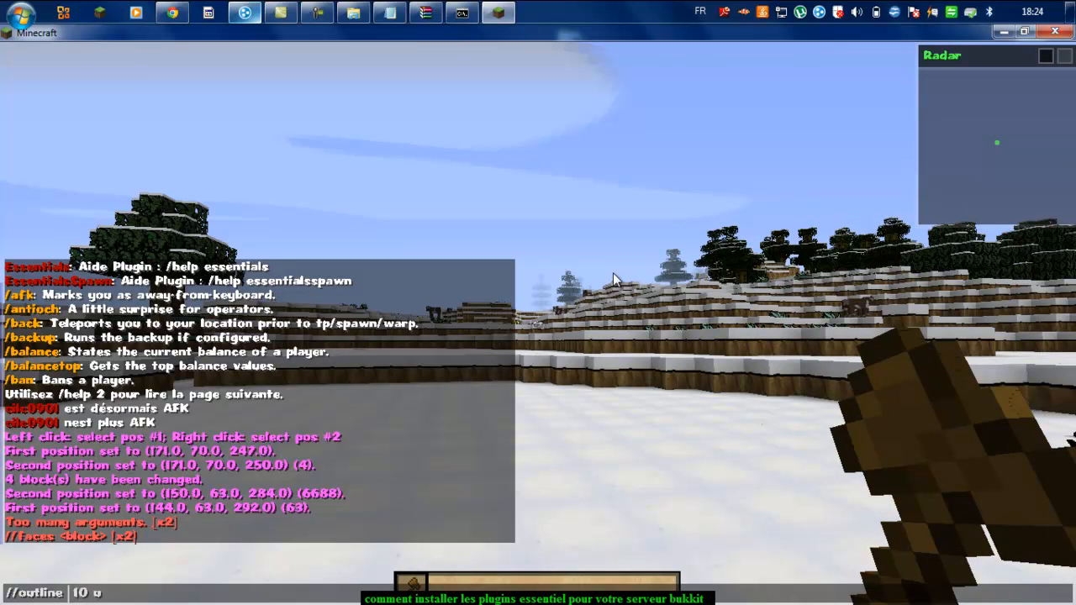
text(2)
key(Return)
key(t)
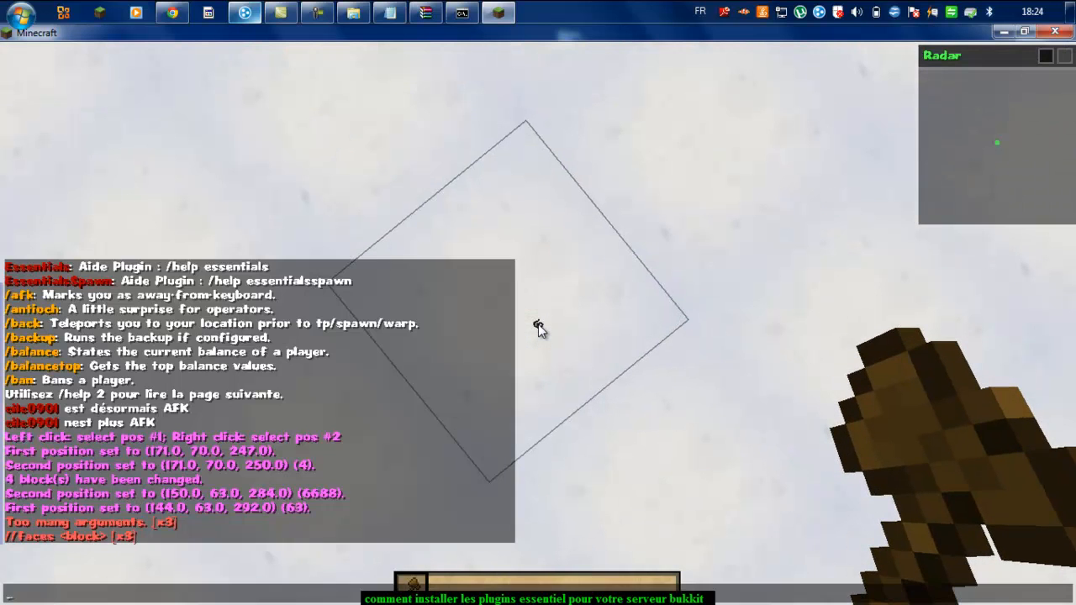
key(Up)
key(Return)
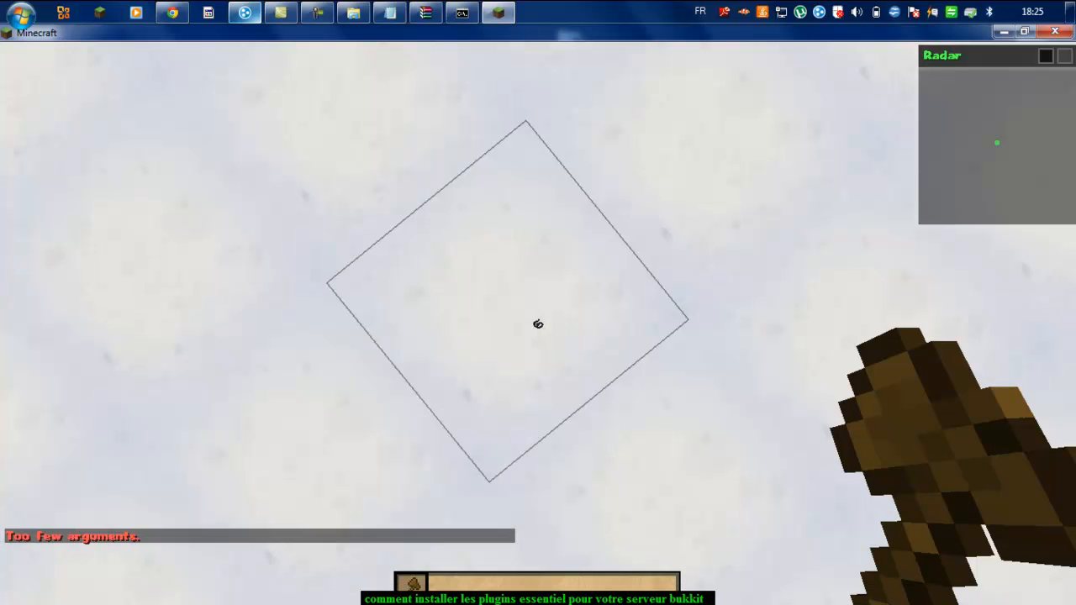
Step: Run the outline command with glass to build a glass outline, changing 70 blocks
key(t)
key(Up)
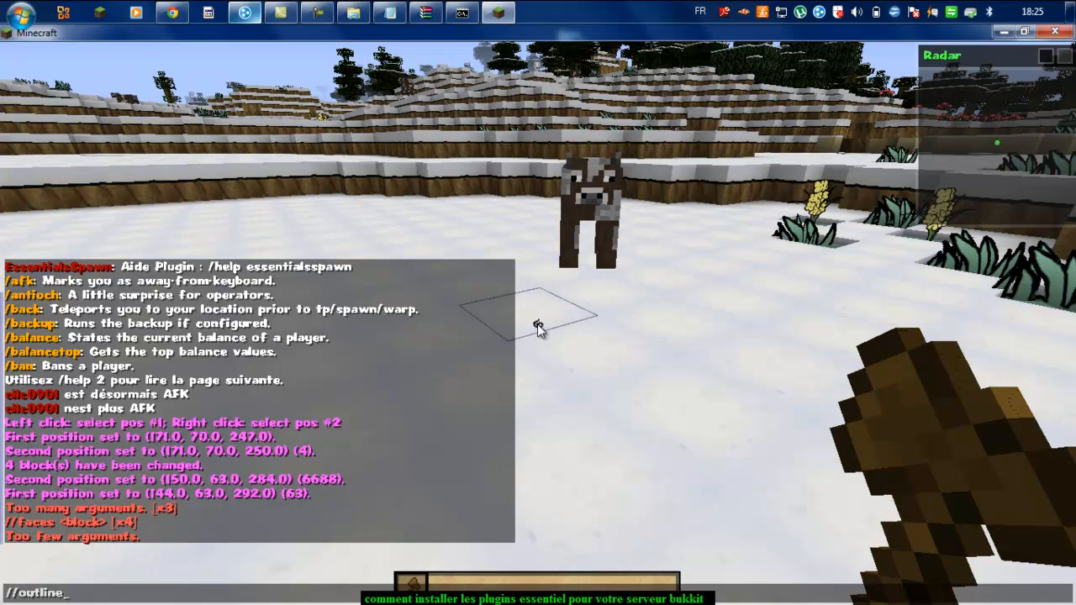
text(glas)
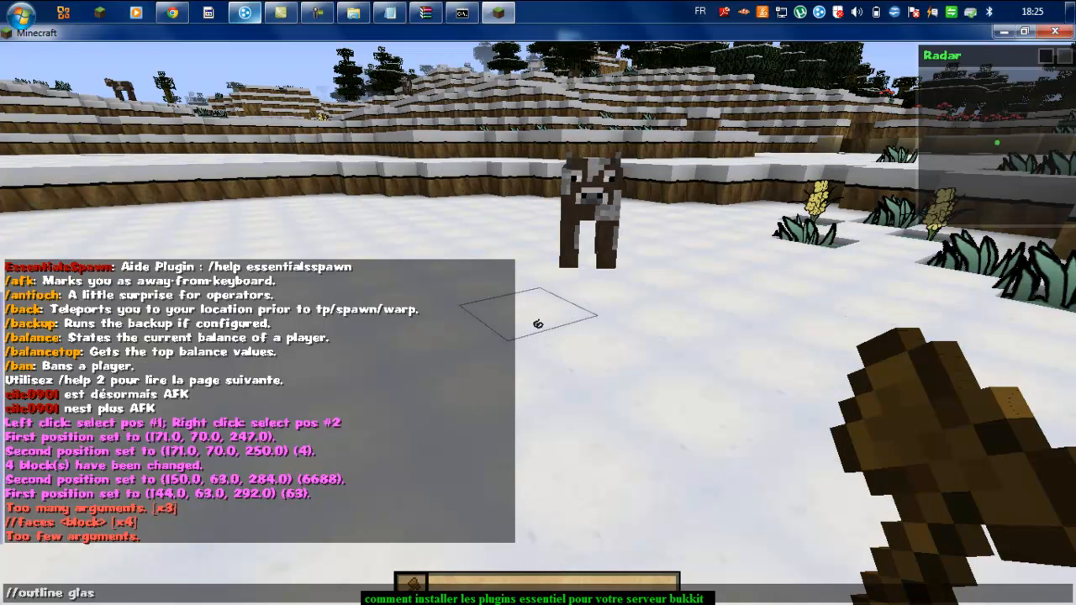
text(s)
key(Return)
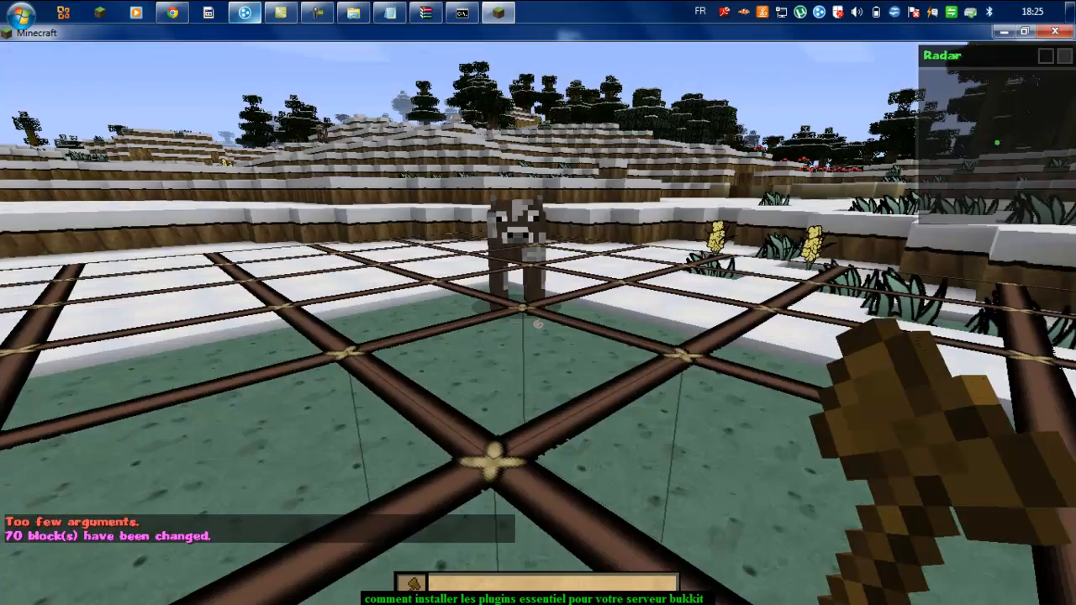
Step: Fly to the glass corner by the cow and break a glass block in the fenced floor
key(space)
key(w)
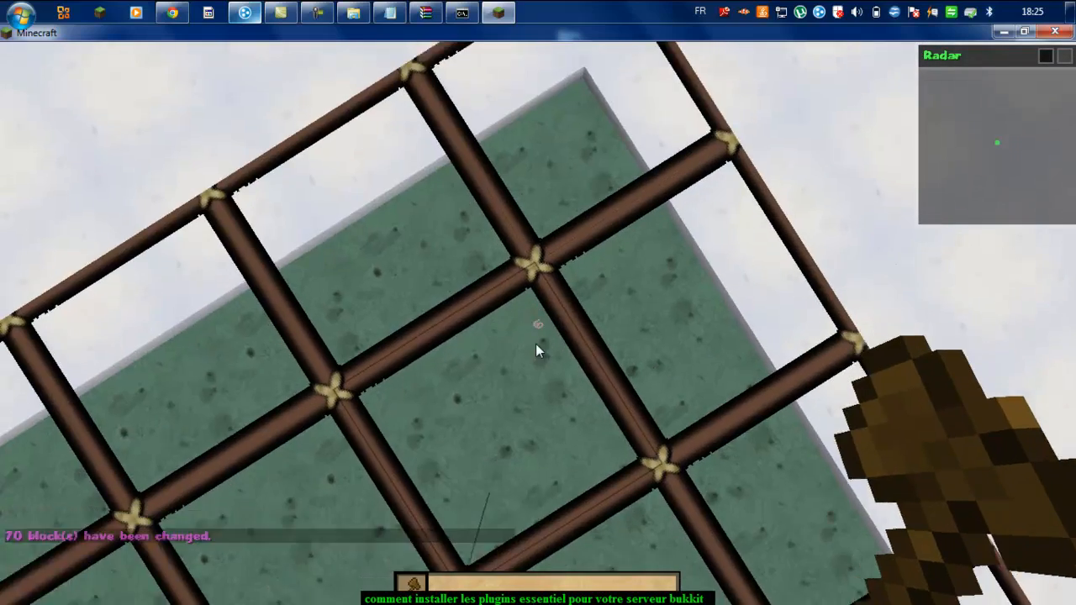
scroll(538, 325, down, 2)
click(538, 325)
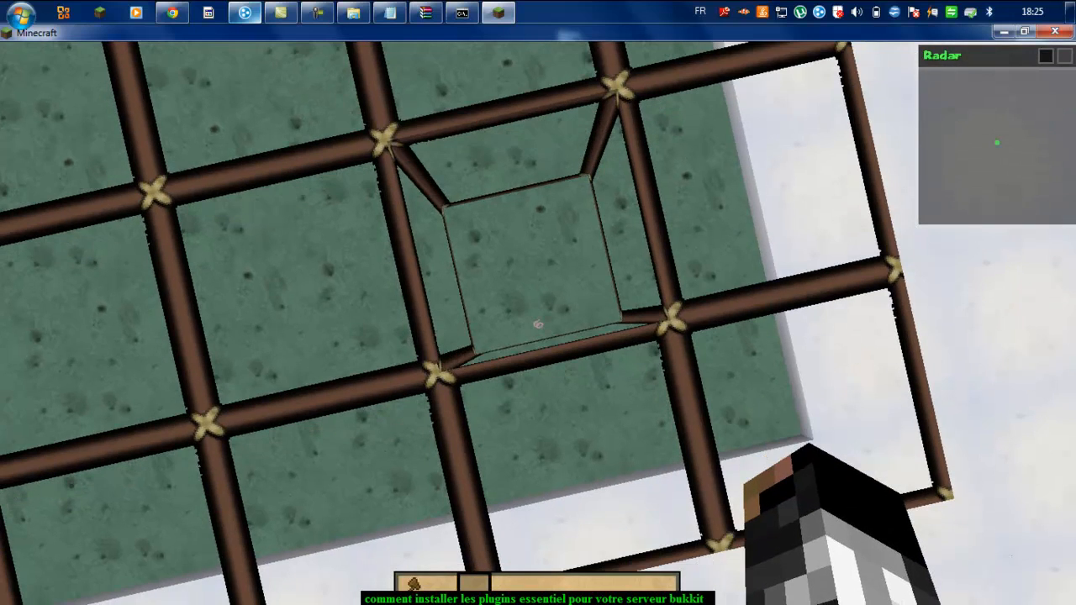
Step: Plug the hole with Bedrock from the creative inventory, then set corner 2 at 149, 63, 285
key(e)
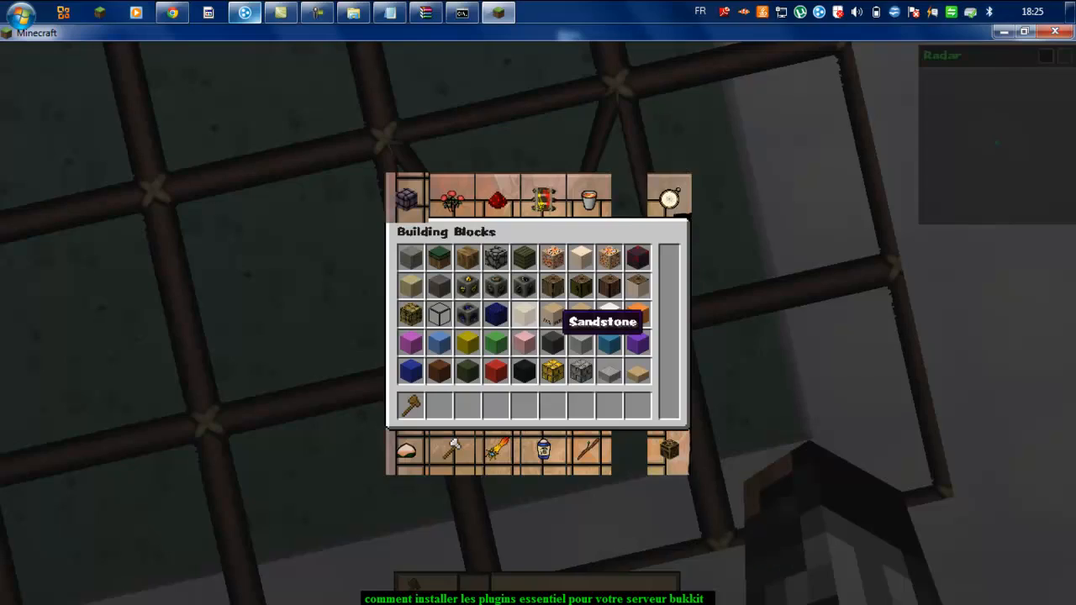
click(637, 256)
click(637, 406)
key(e)
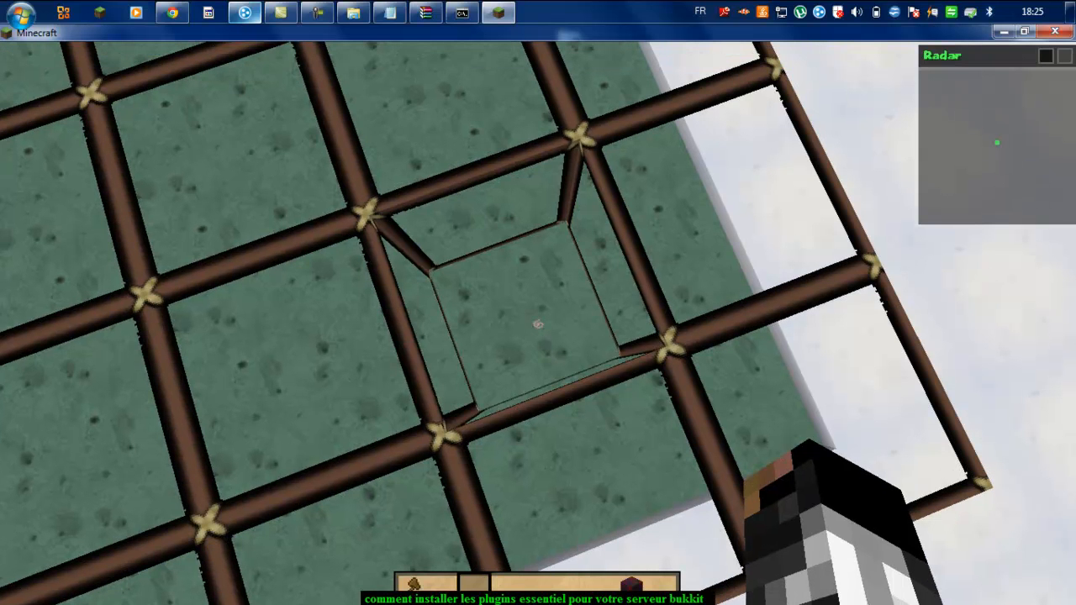
scroll(538, 324, down, 5)
right_click(538, 324)
scroll(538, 325, down, 2)
right_click(538, 324)
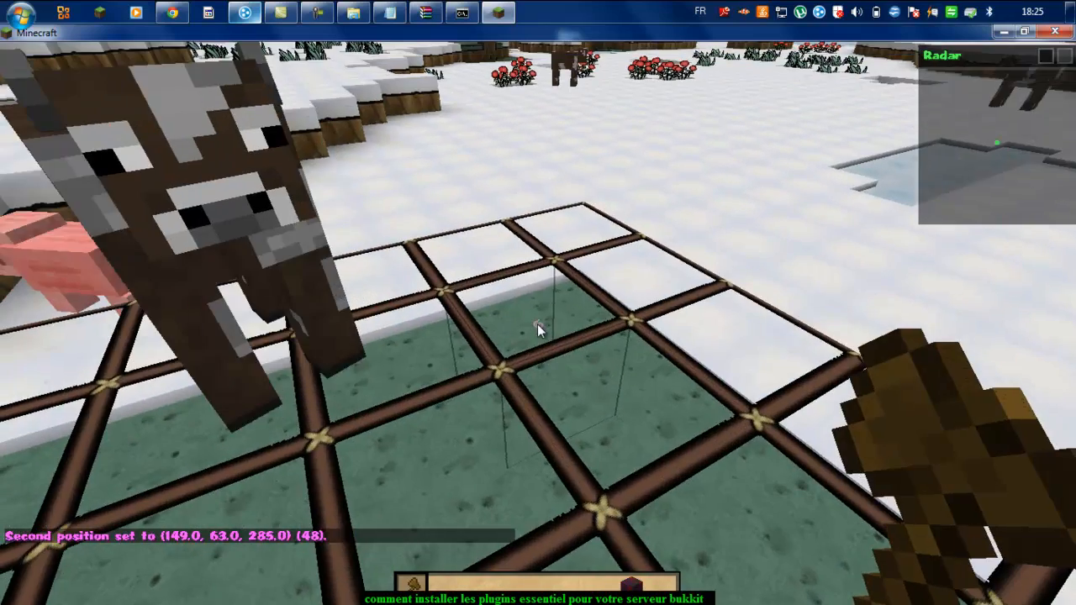
Step: Set corner 1 at 145, 63, 291 and cut the selected 35-block area
click(538, 325)
key(t)
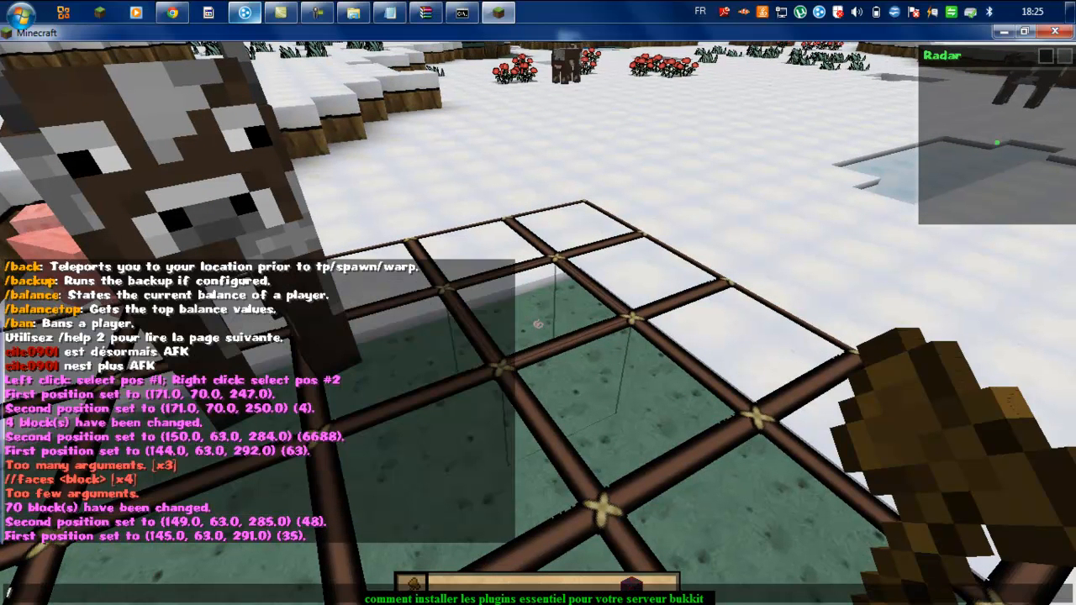
text(/cut)
key(Return)
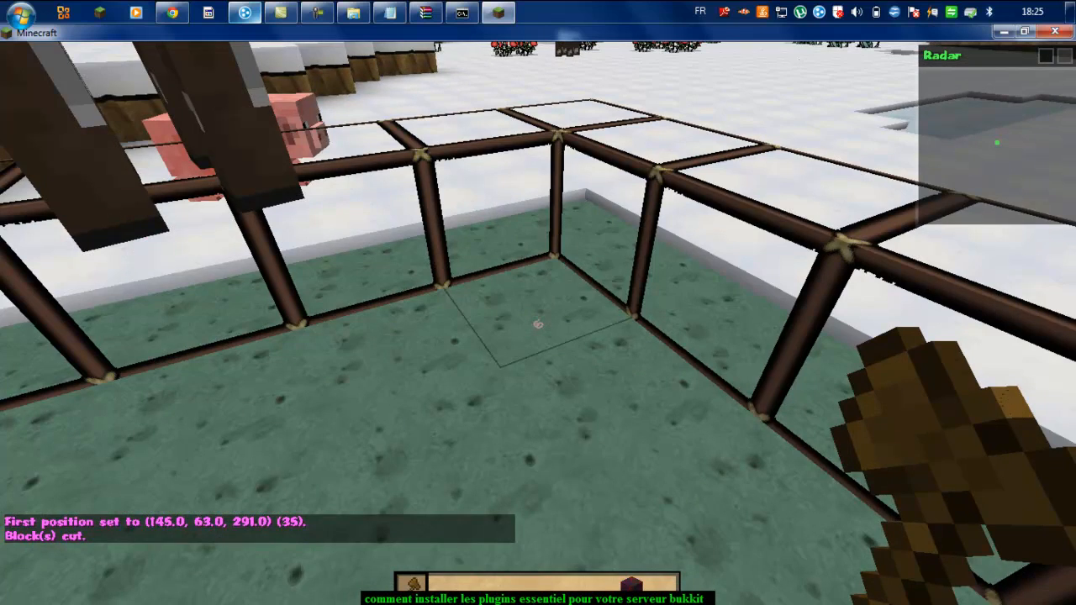
Step: Reselect the whole fenced area from 144, 63, 292 to 150, 63, 284 (63 blocks)
key(space)
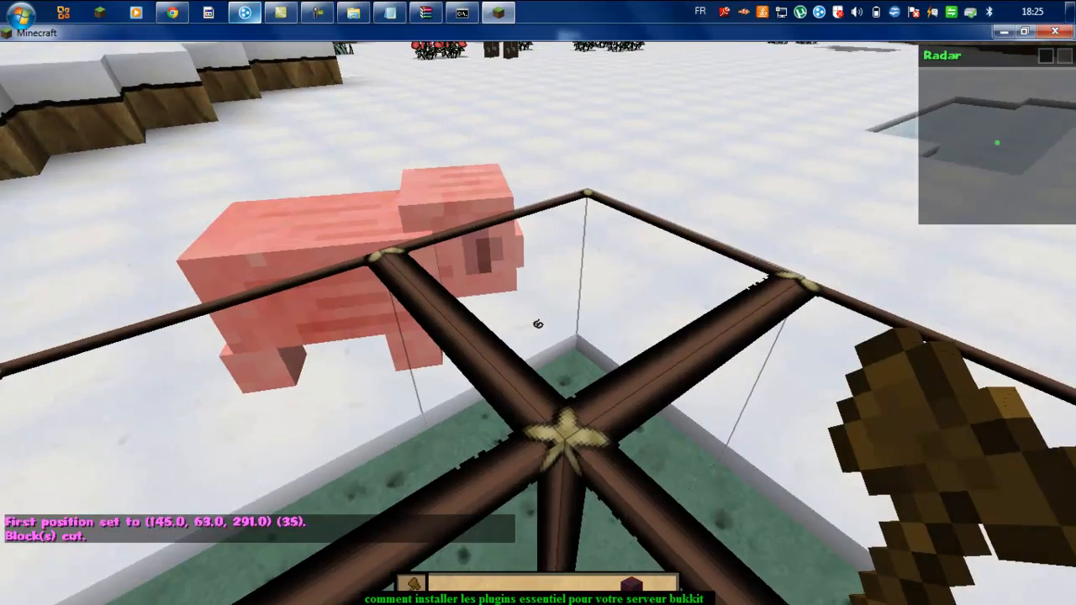
click(539, 323)
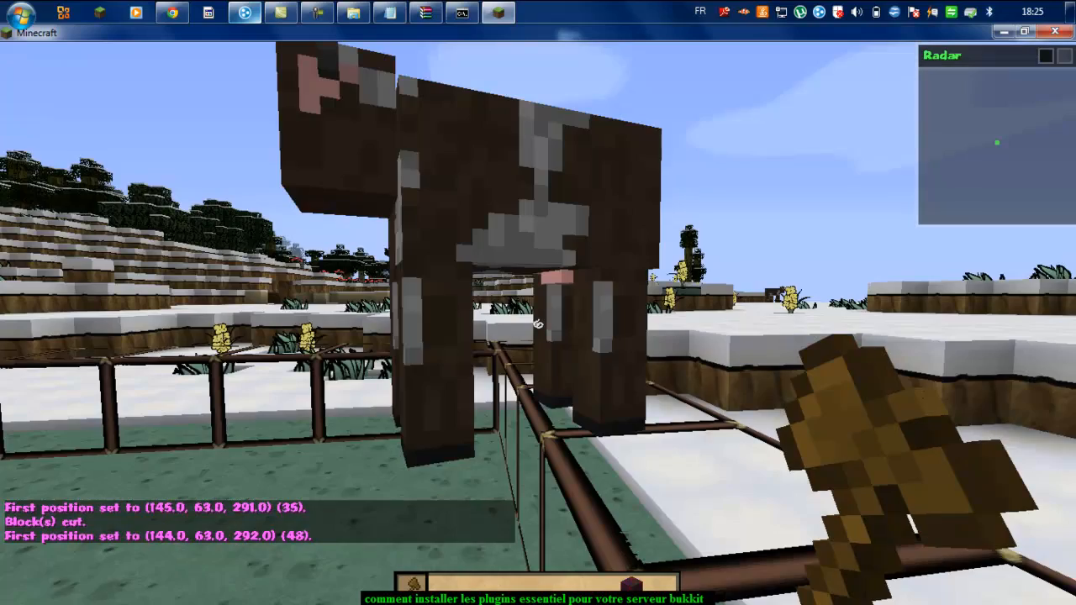
key(space)
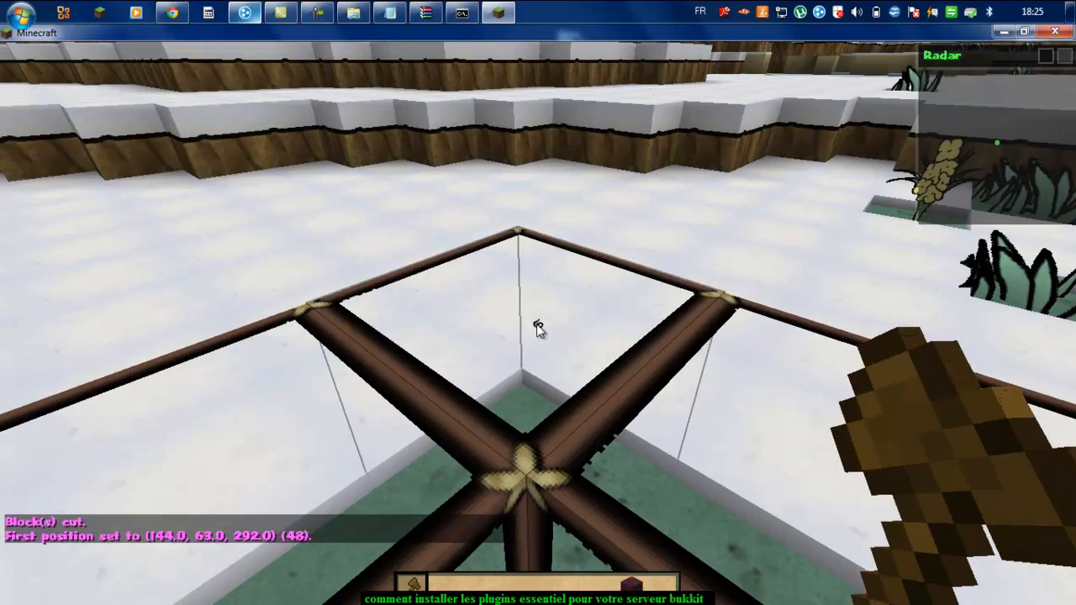
right_click(538, 324)
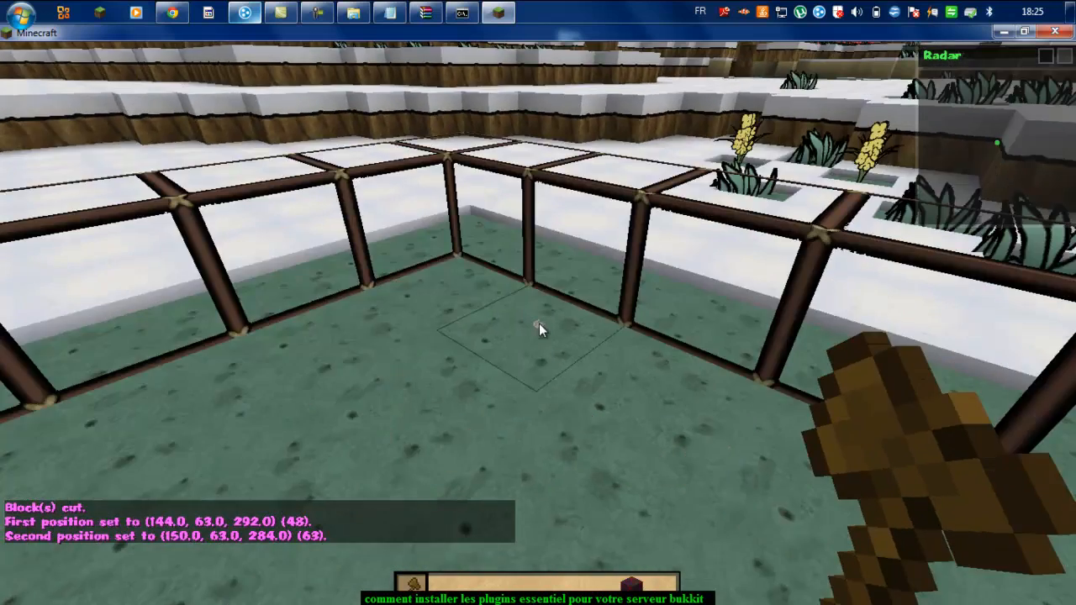
text(t)
text(//)
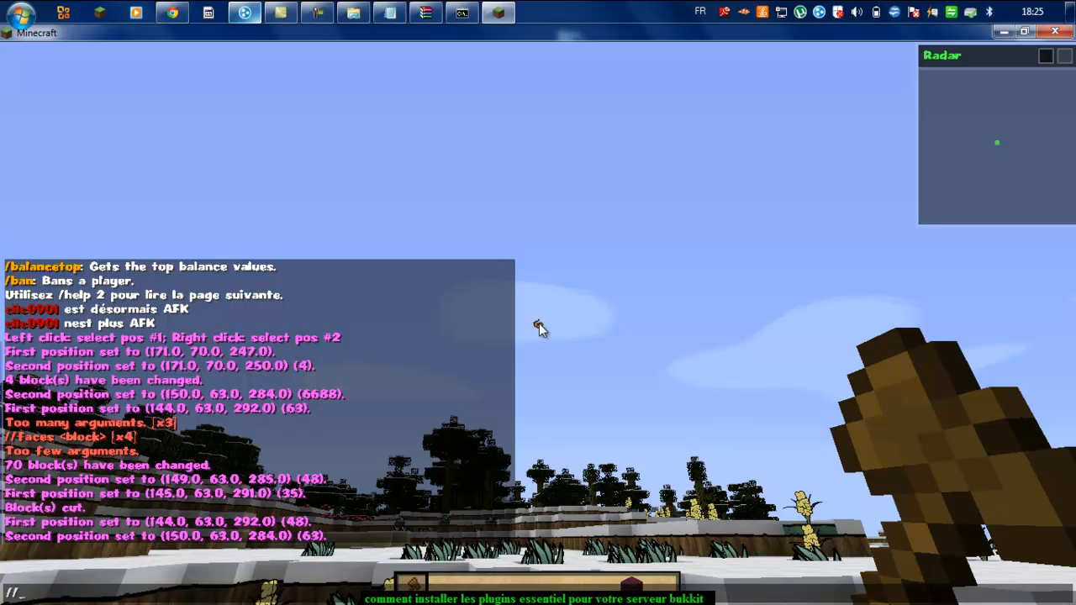
text(stack glass)
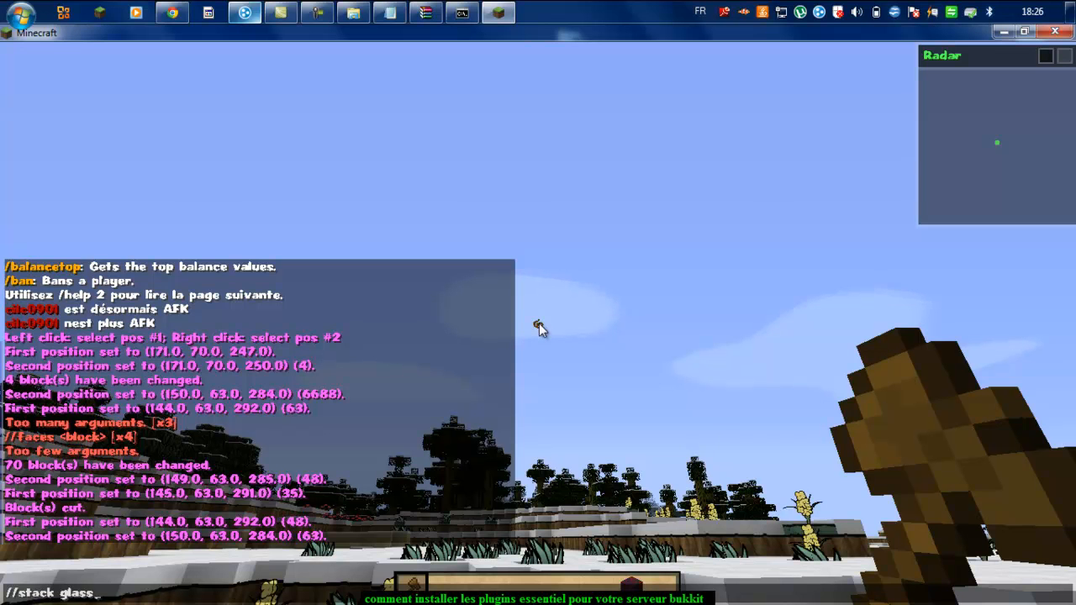
text( 10 up)
Step: Submit //stack glass 10 up, then edit out the count and resend it
key(Return)
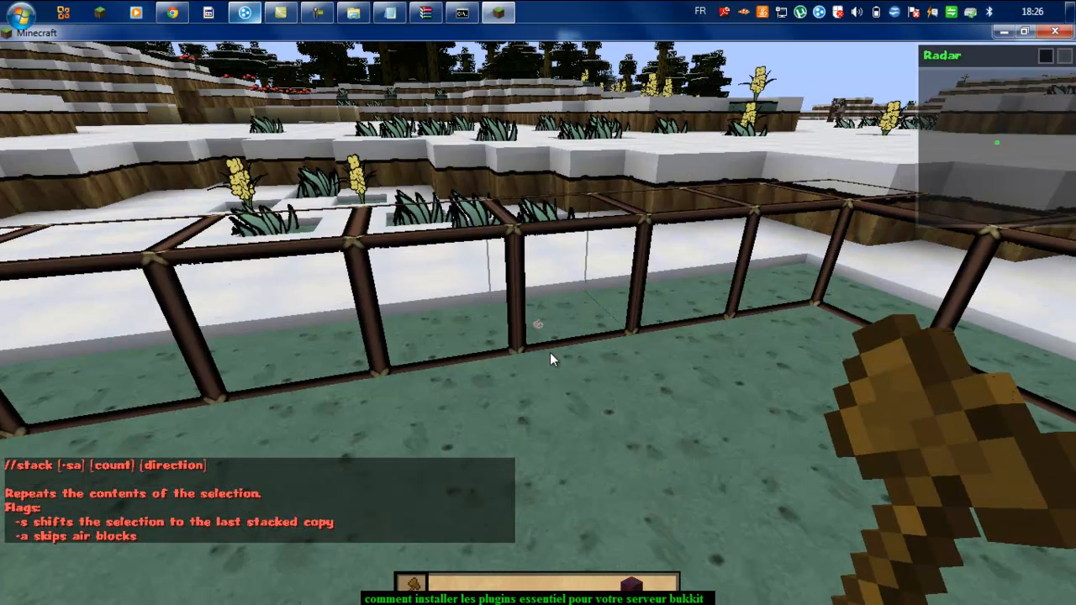
key(t)
key(Up)
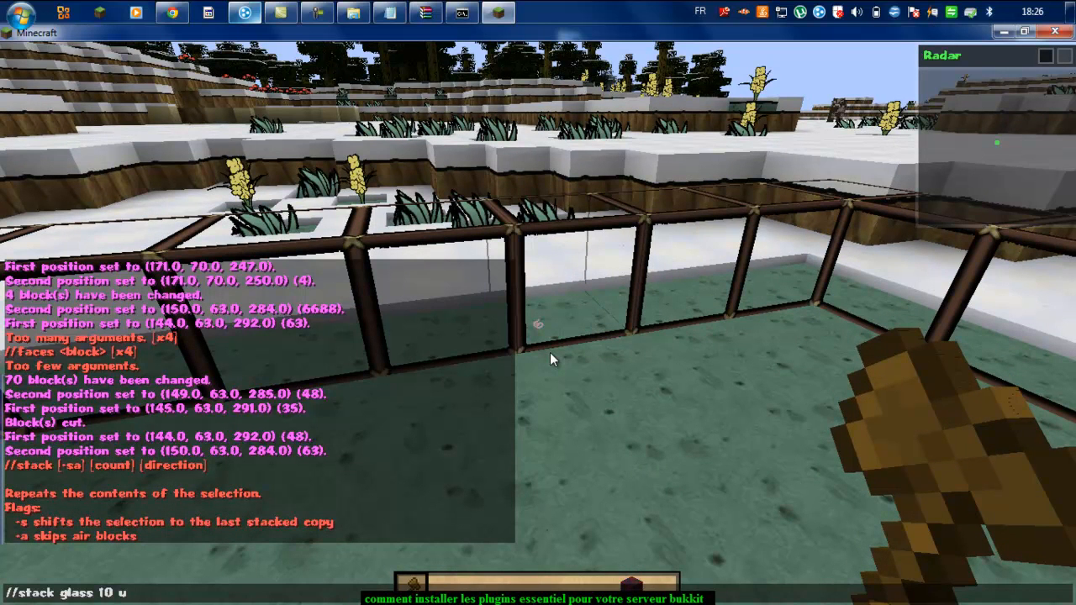
key(Up)
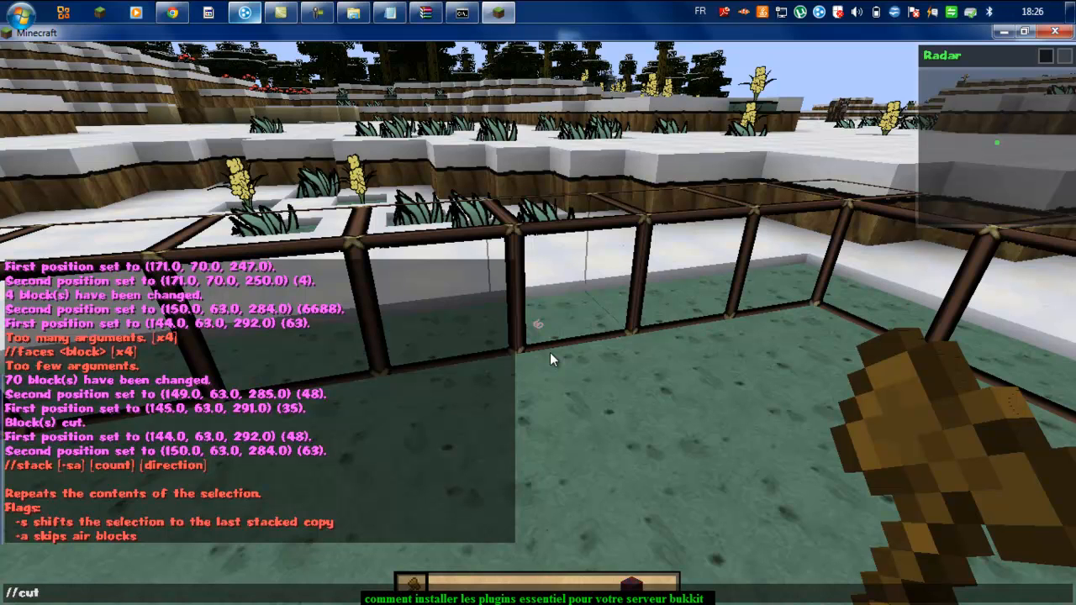
key(Down)
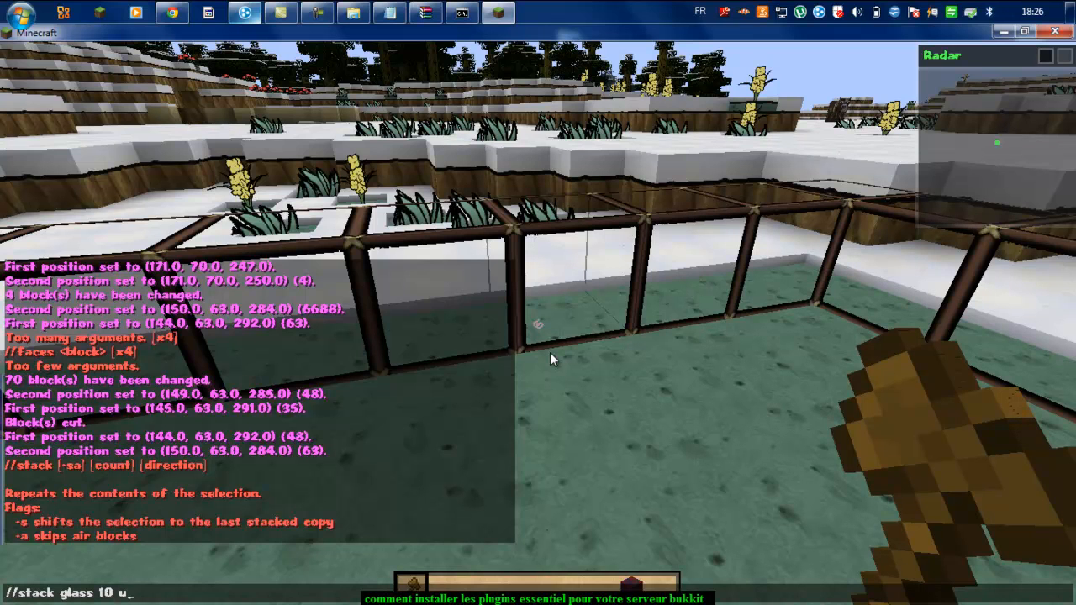
key(Left)
key(Left)
key(BackSpace)
key(BackSpace)
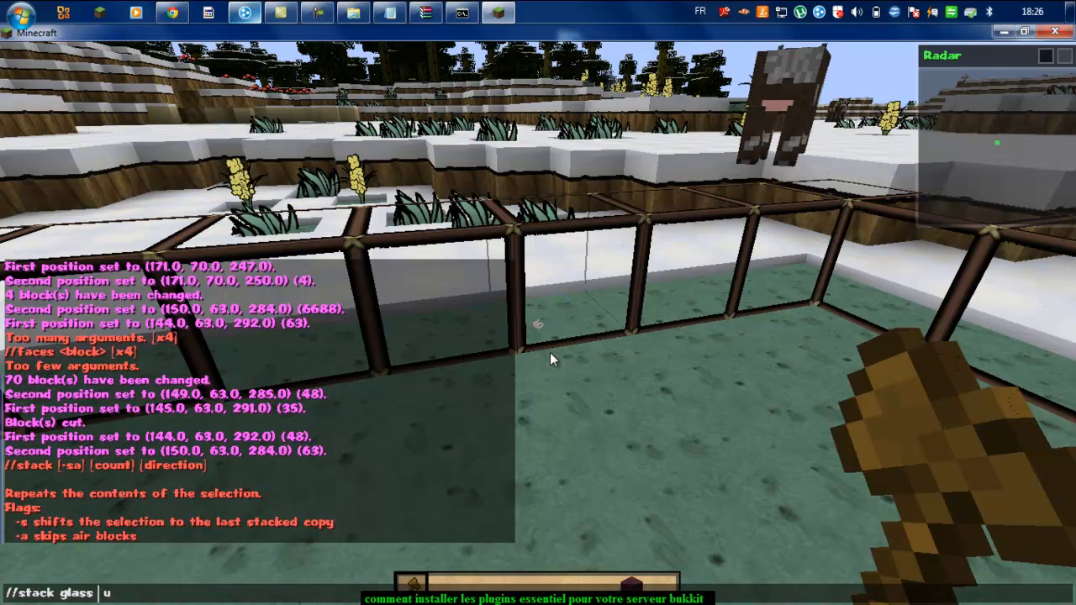
key(BackSpace)
key(Return)
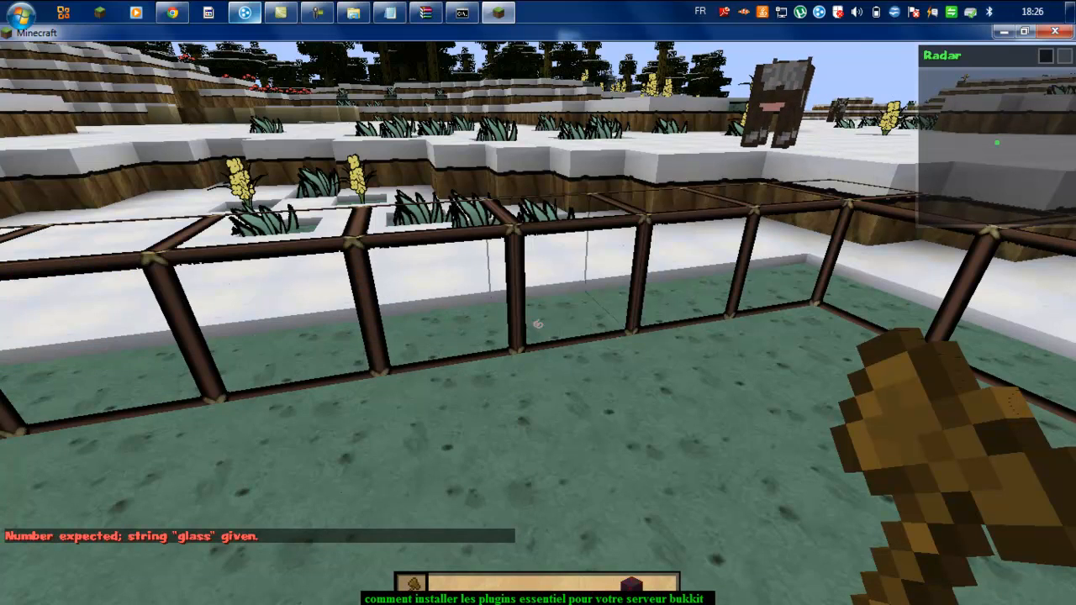
Step: Remove 'glass' from the recalled stack command and run it to copy the enclosure upward
key(t)
key(Up)
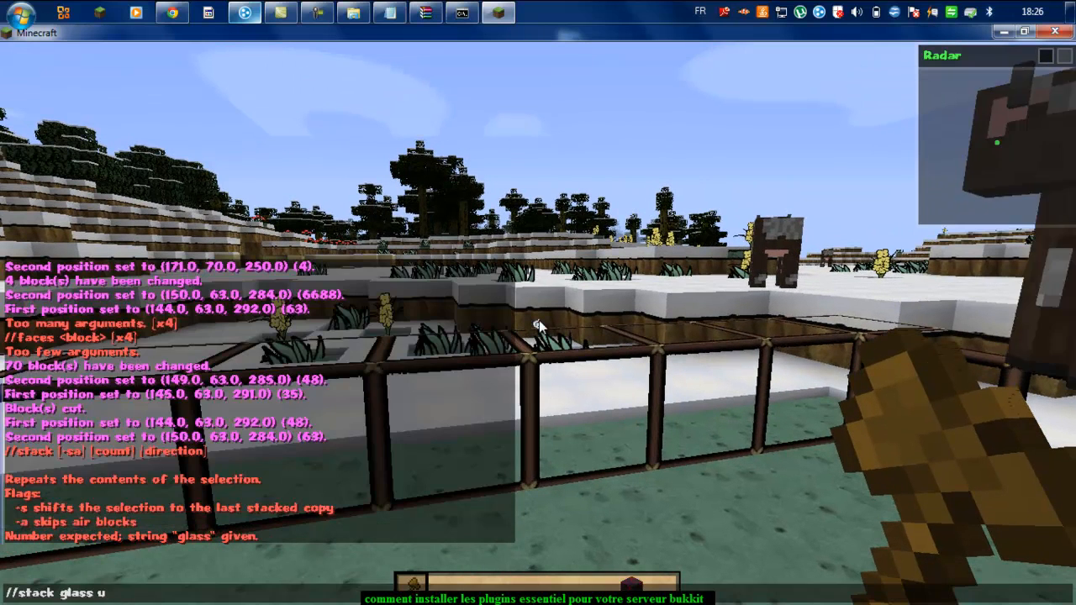
key(Left)
key(BackSpace)
key(BackSpace)
key(BackSpace)
key(BackSpace)
key(BackSpace)
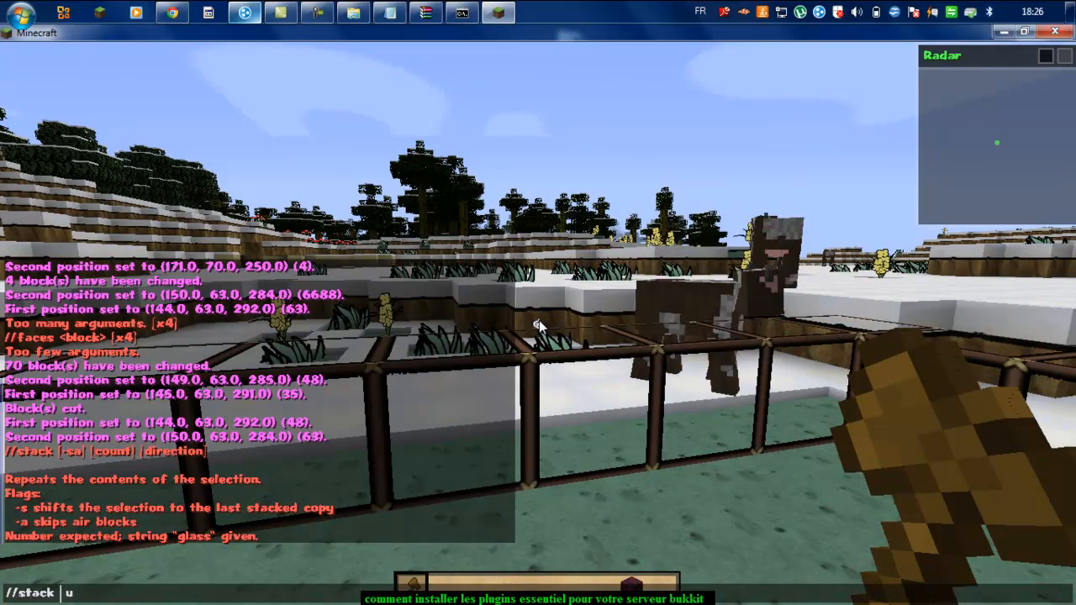
key(Return)
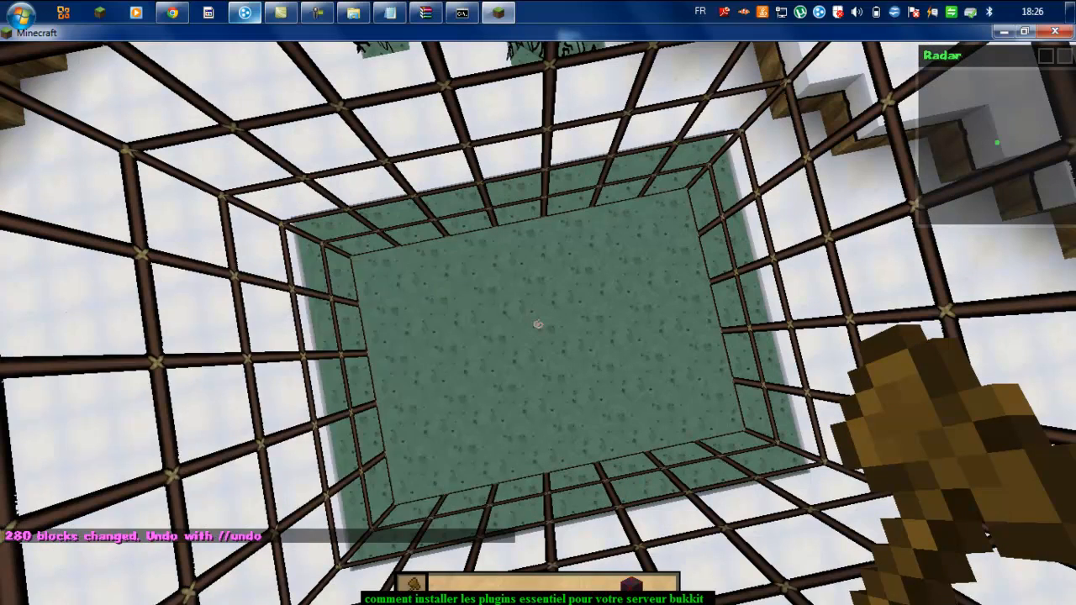
Step: Rerun the previous stack command to add another level to the enclosure
key(t)
key(Up)
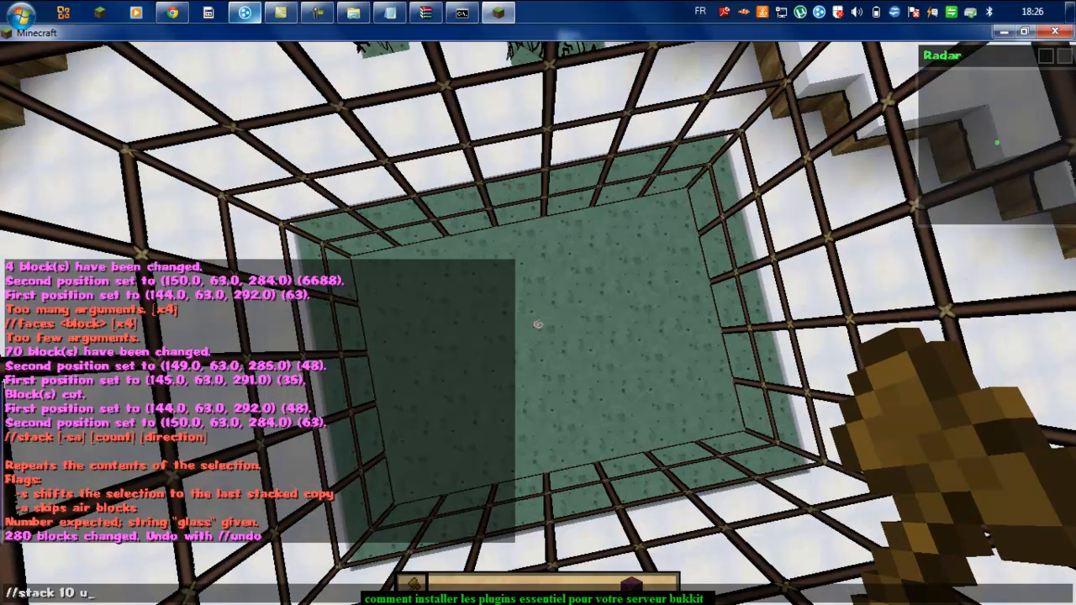
key(Return)
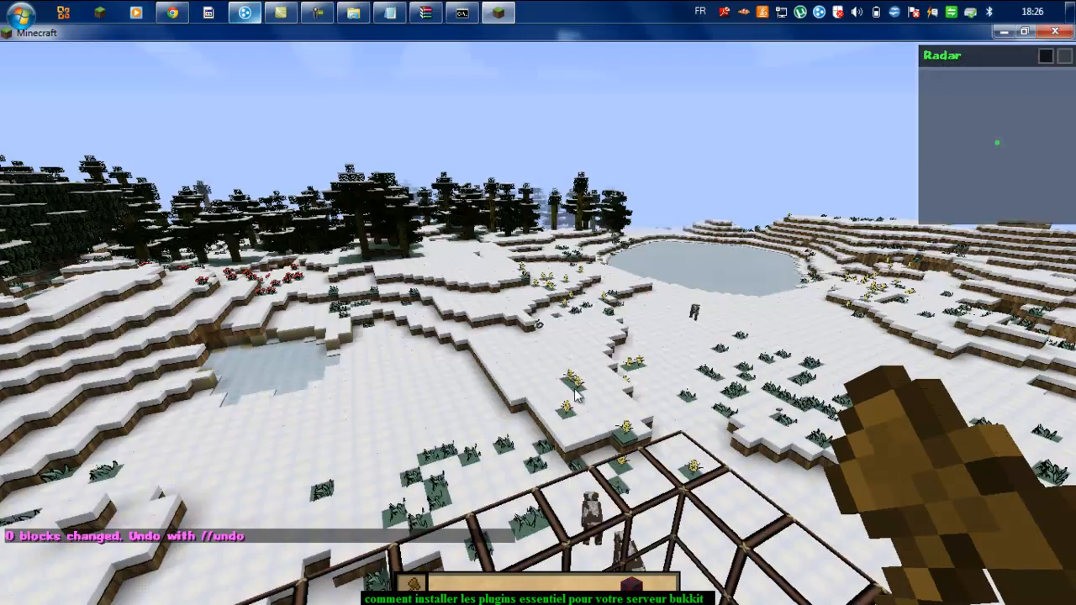
Step: Run //stack 60 u to raise the enclosure into a tall tower, changing 1400 blocks
key(t)
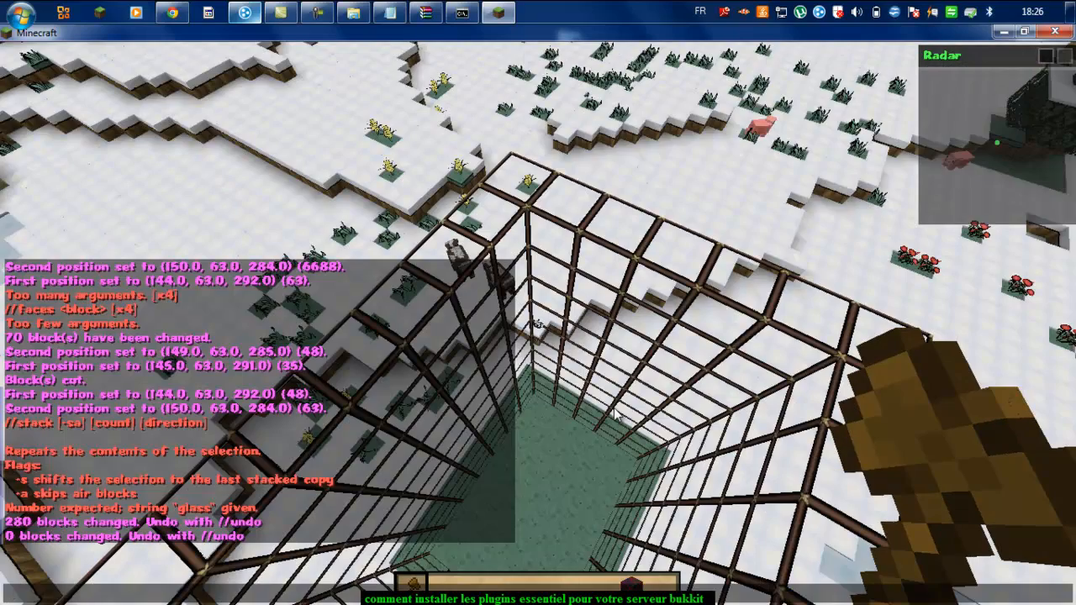
key(Up)
key(BackSpace)
key(BackSpace)
key(BackSpace)
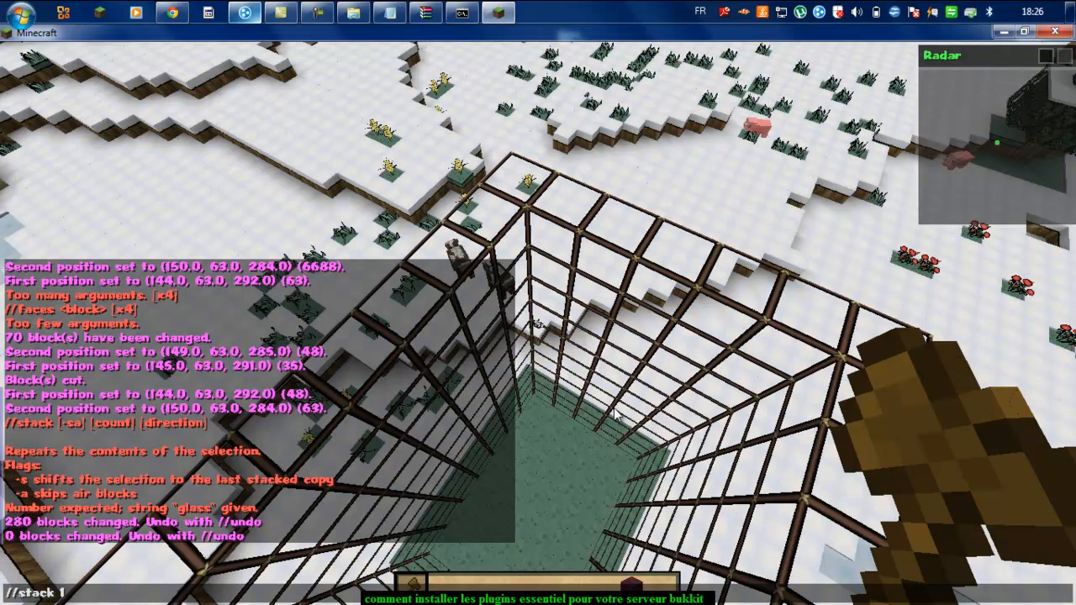
key(BackSpace)
text(60)
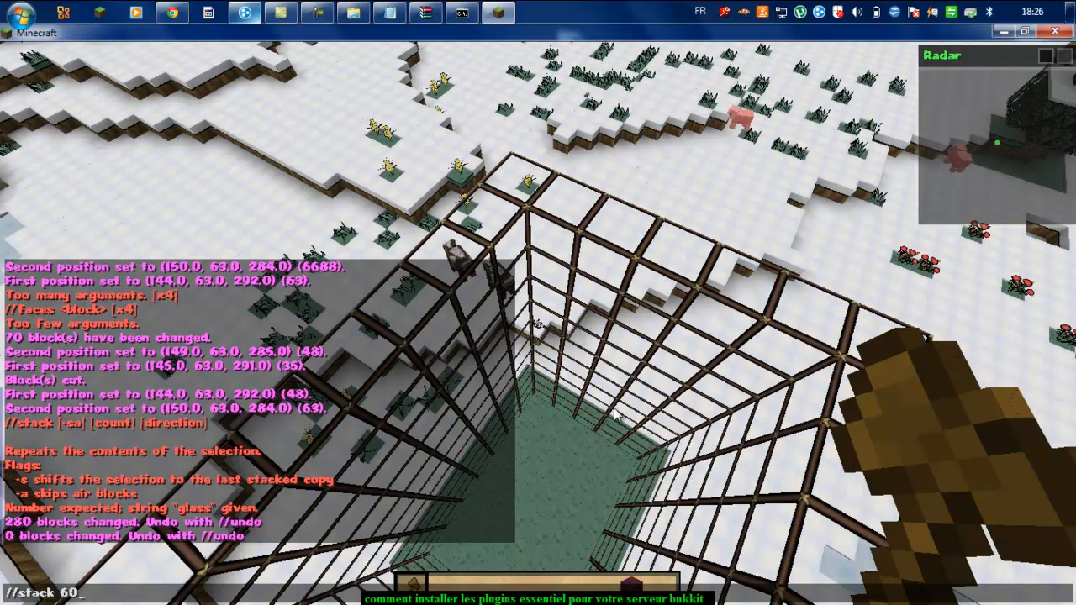
text( u)
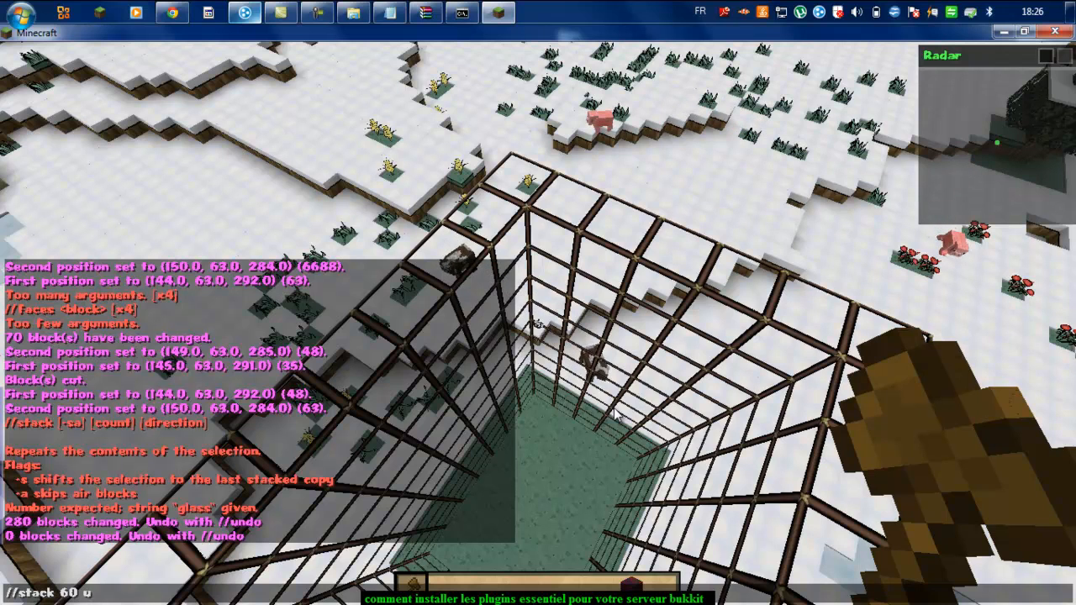
key(BackSpace)
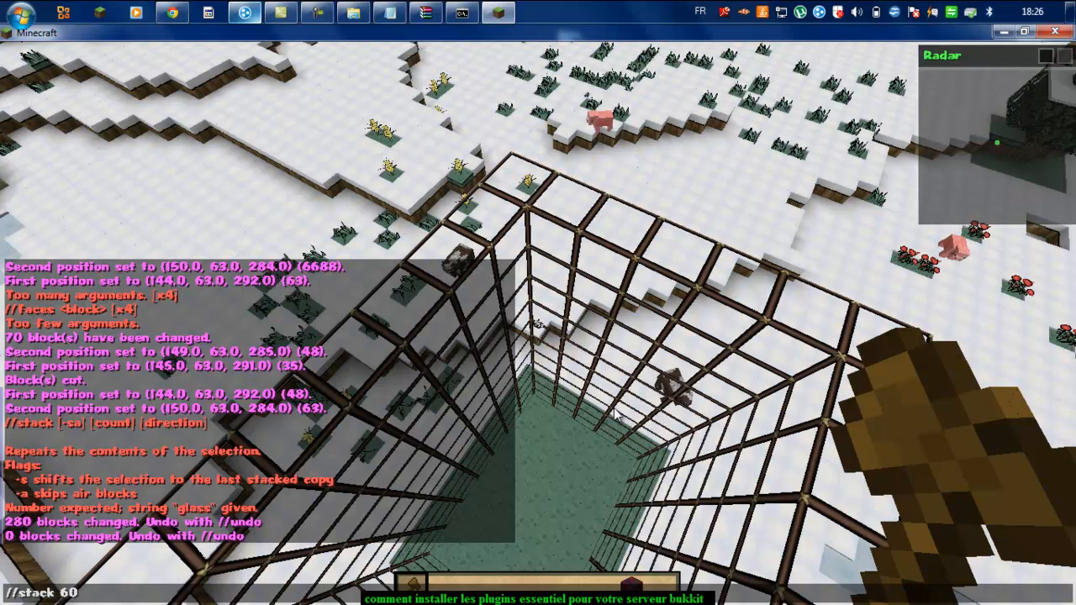
text(u)
key(Return)
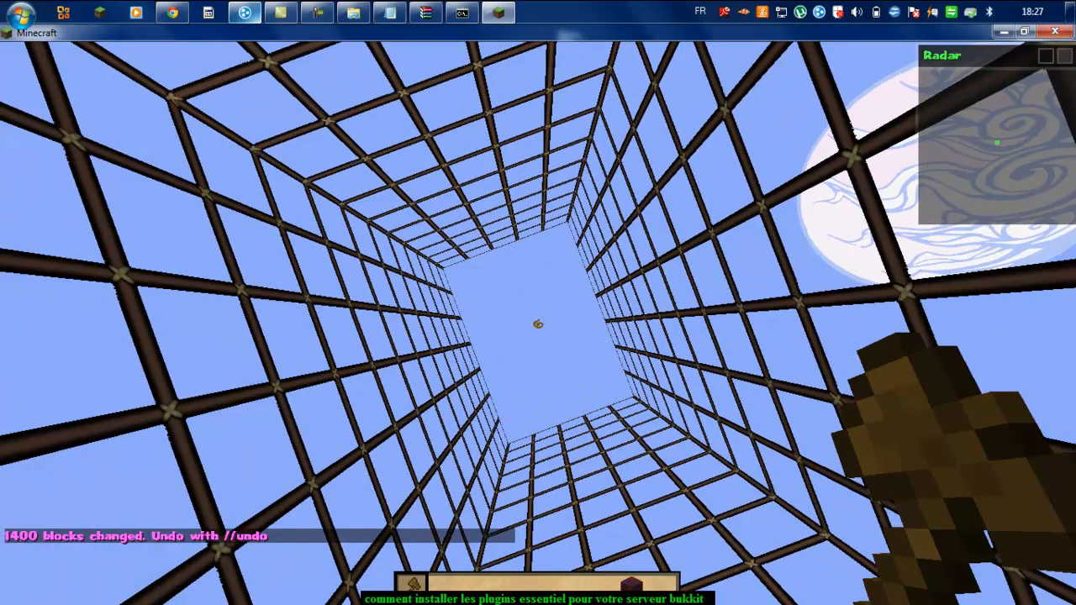
Step: Run //undo twice in chat to start shrinking the glass tower
key(space)
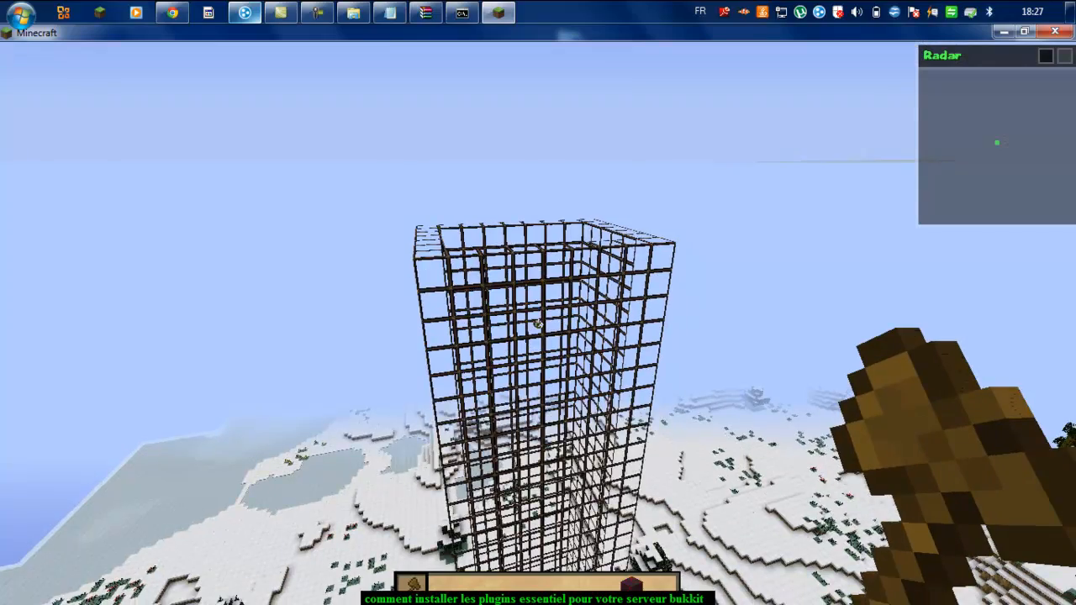
key(t)
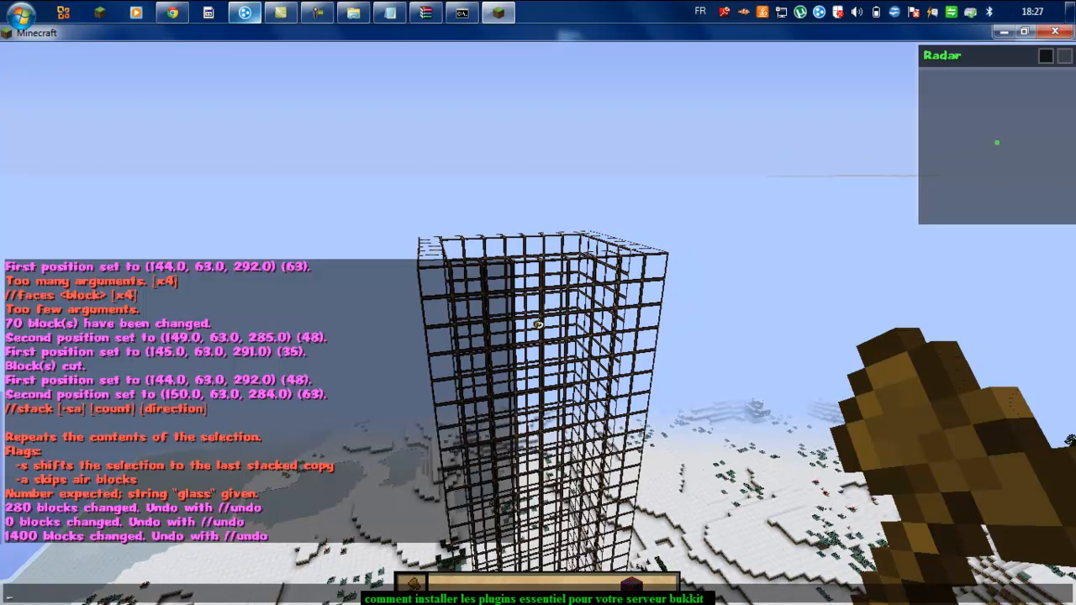
text(//undo)
key(Return)
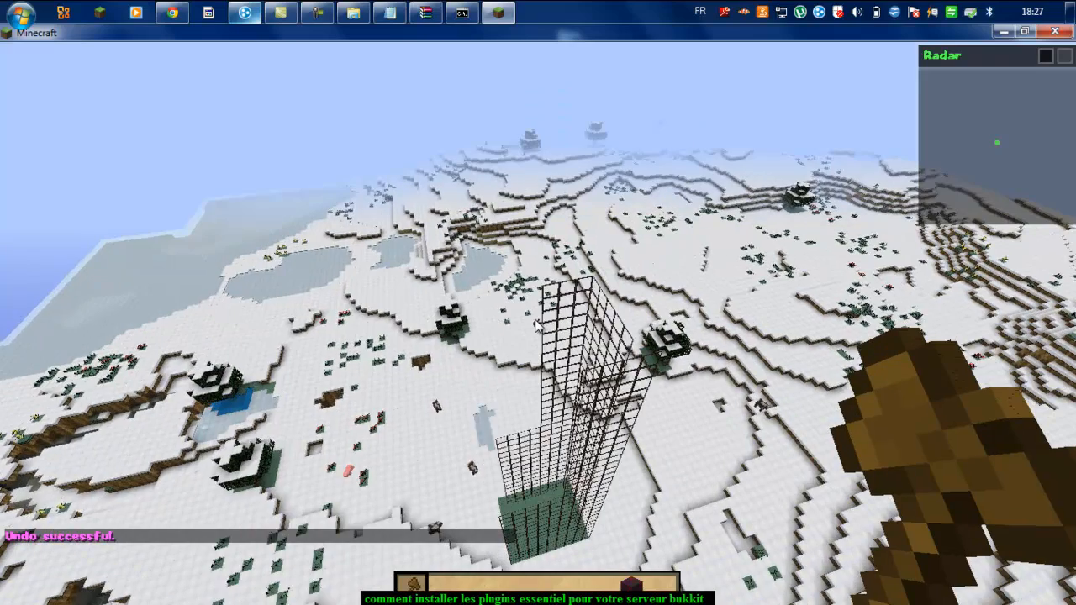
key(t)
key(Up)
key(Return)
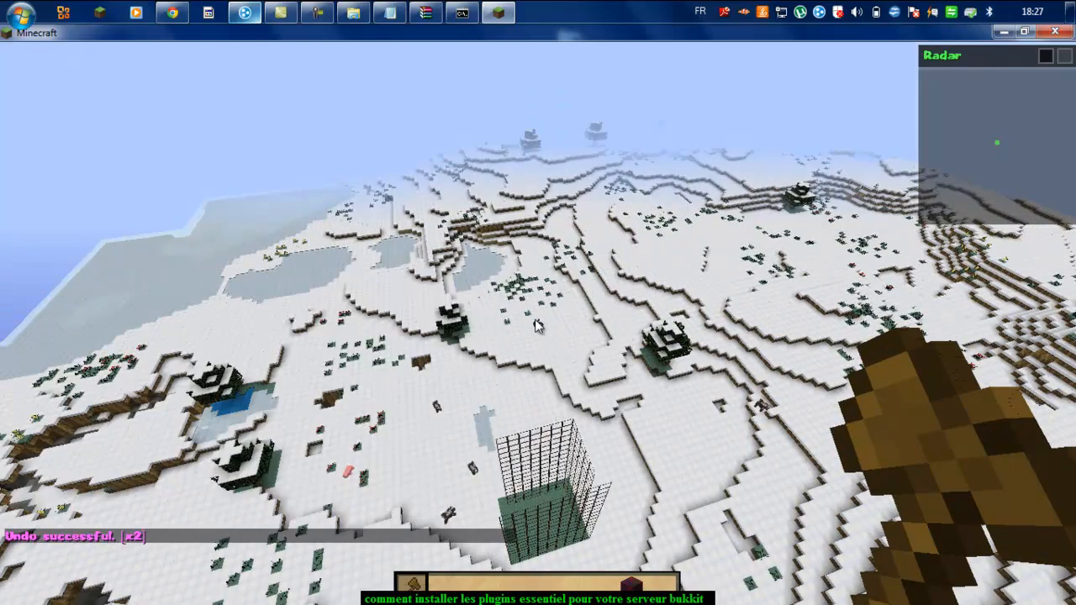
Step: Undo two more WorldEdit changes, removing the glass walls and restoring the inner fence grid
key(z)
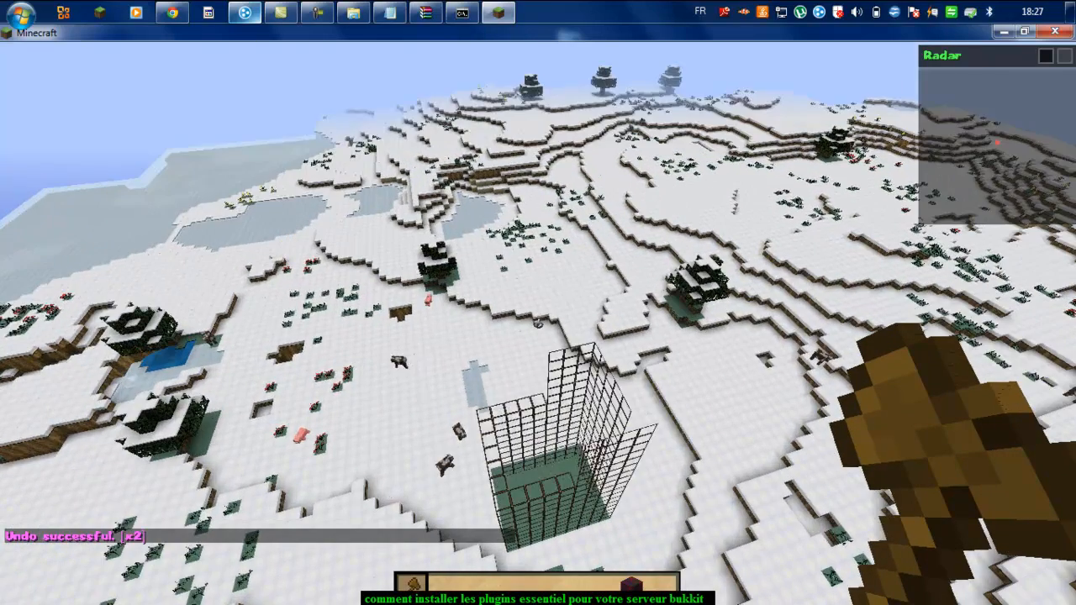
key(z)
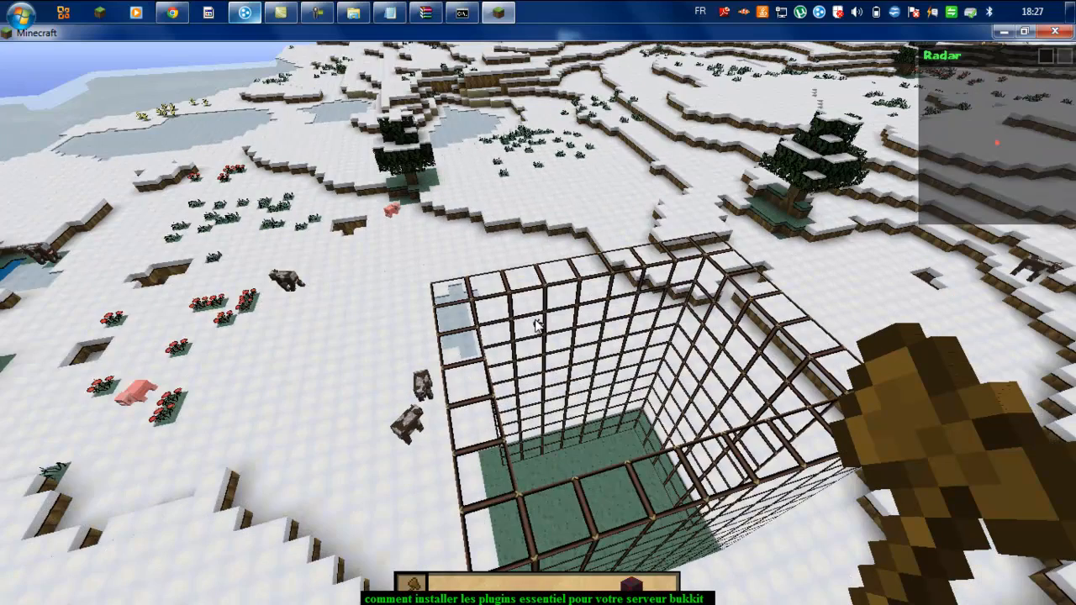
text(t)
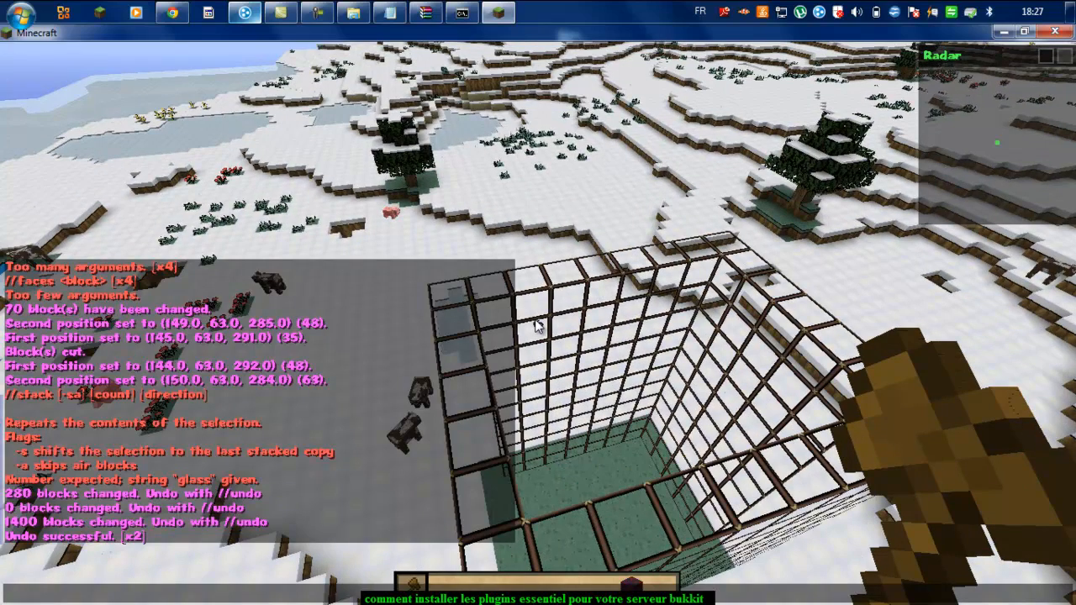
text(//undo)
key(Return)
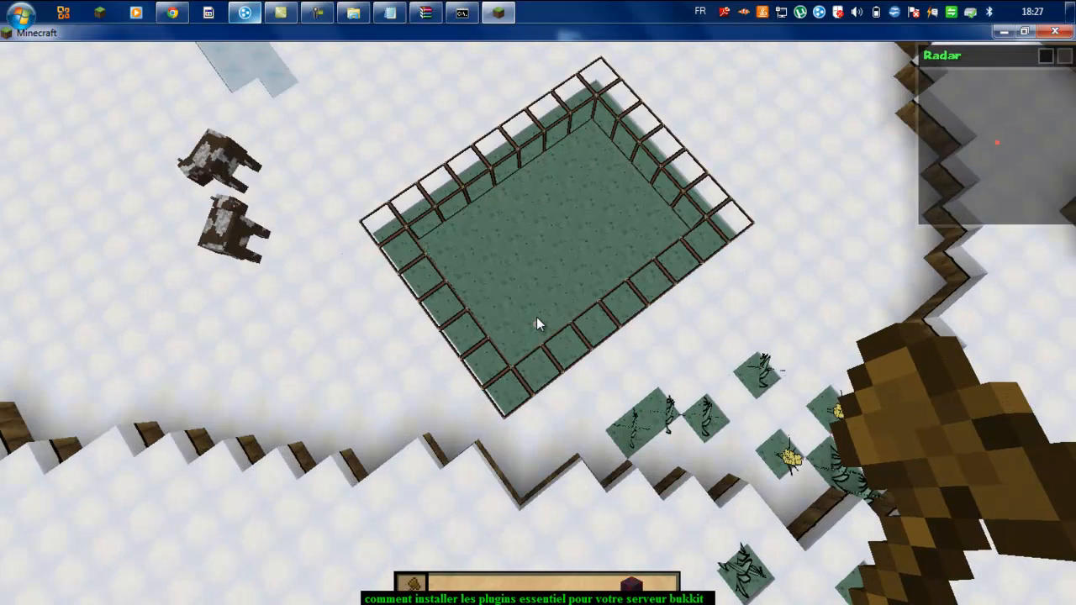
key(t)
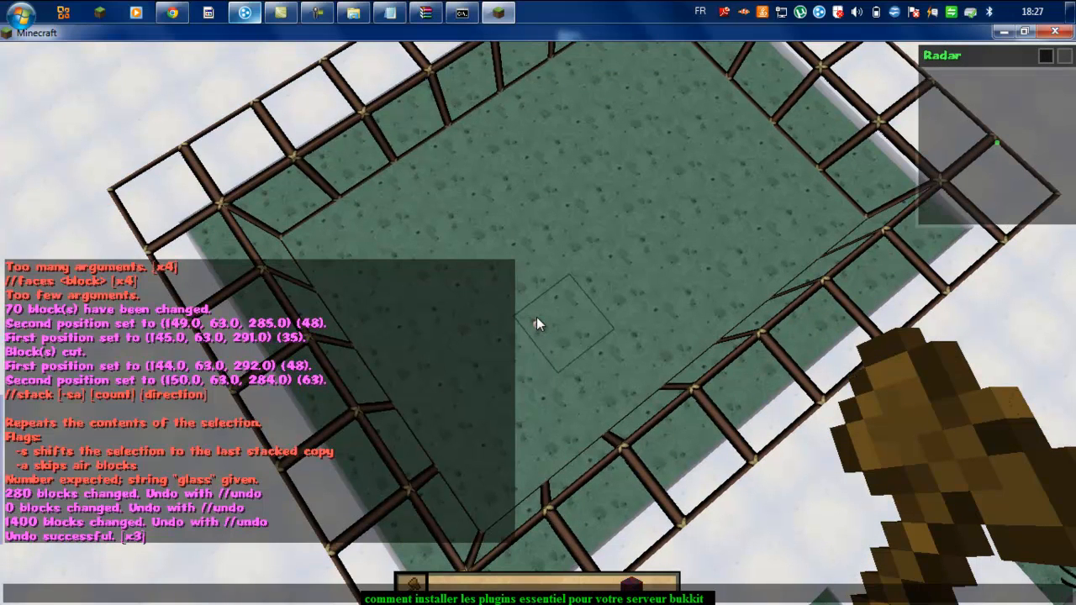
key(Up)
key(Return)
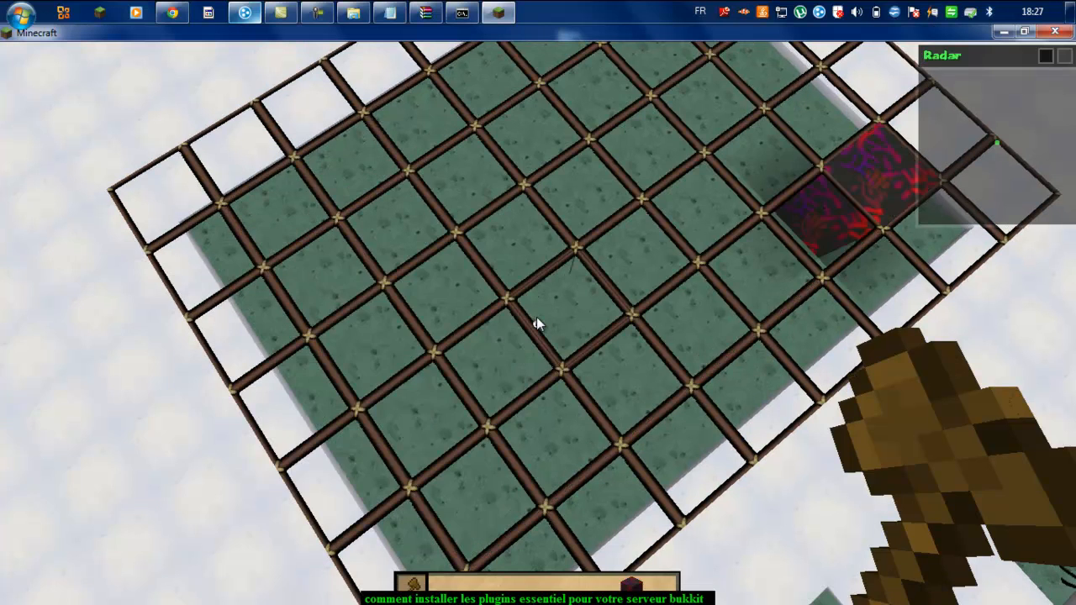
Step: Run //redo once to remove the inner fences again
key(t)
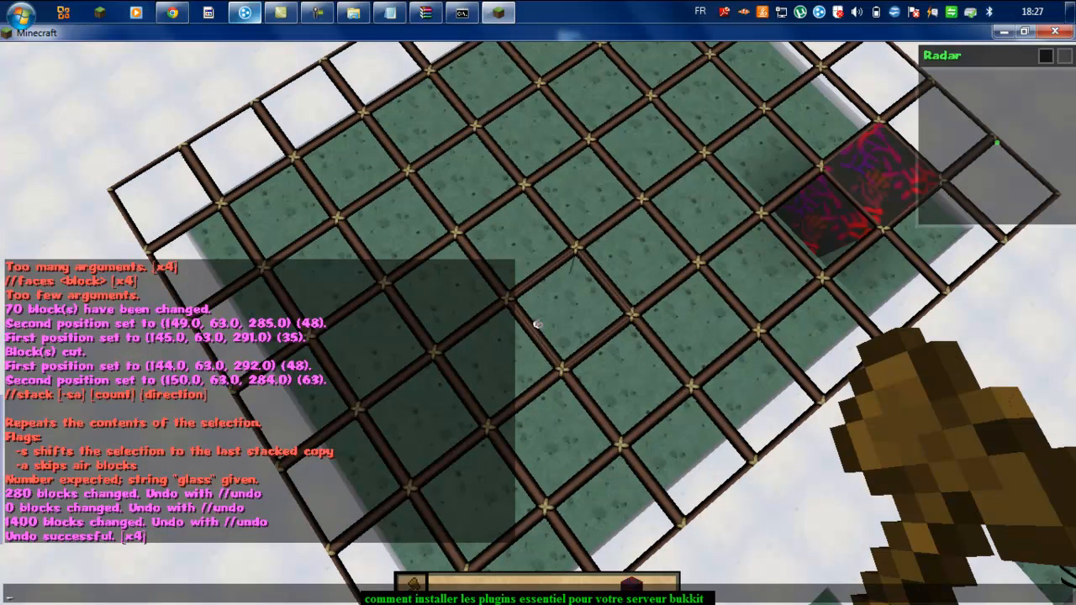
text(//redo)
key(Return)
Step: Mark opposite corners of the fenced floor with the wand and run /region define tuto
key(space)
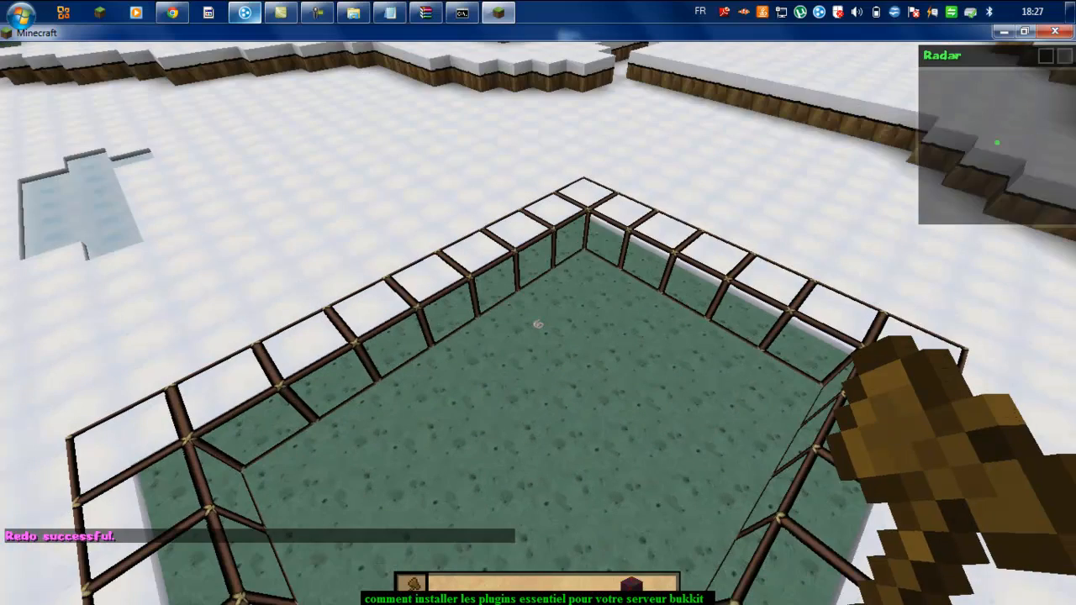
key(shift)
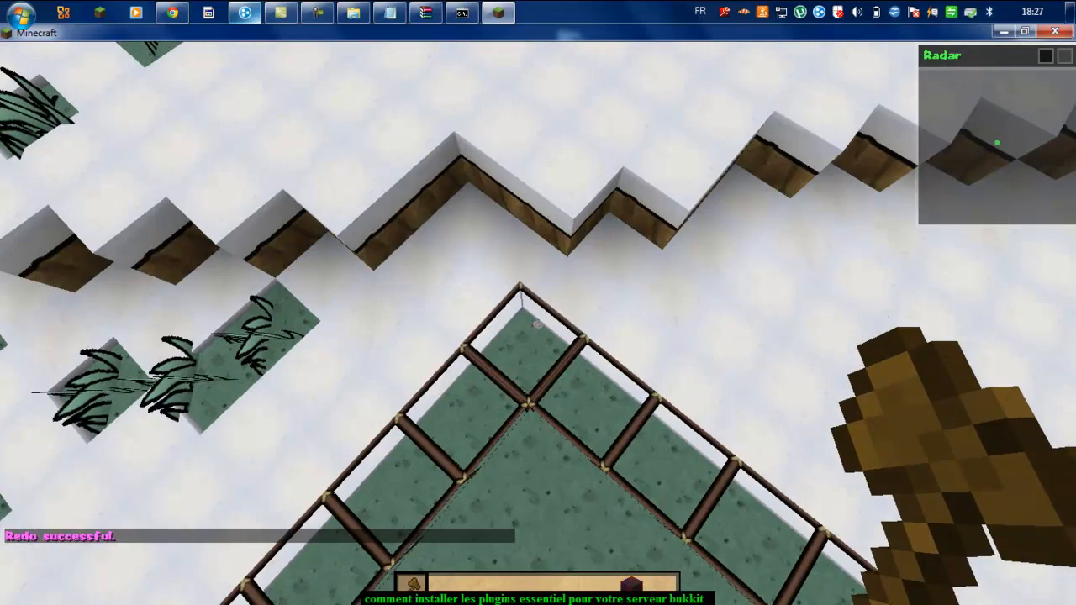
click(538, 324)
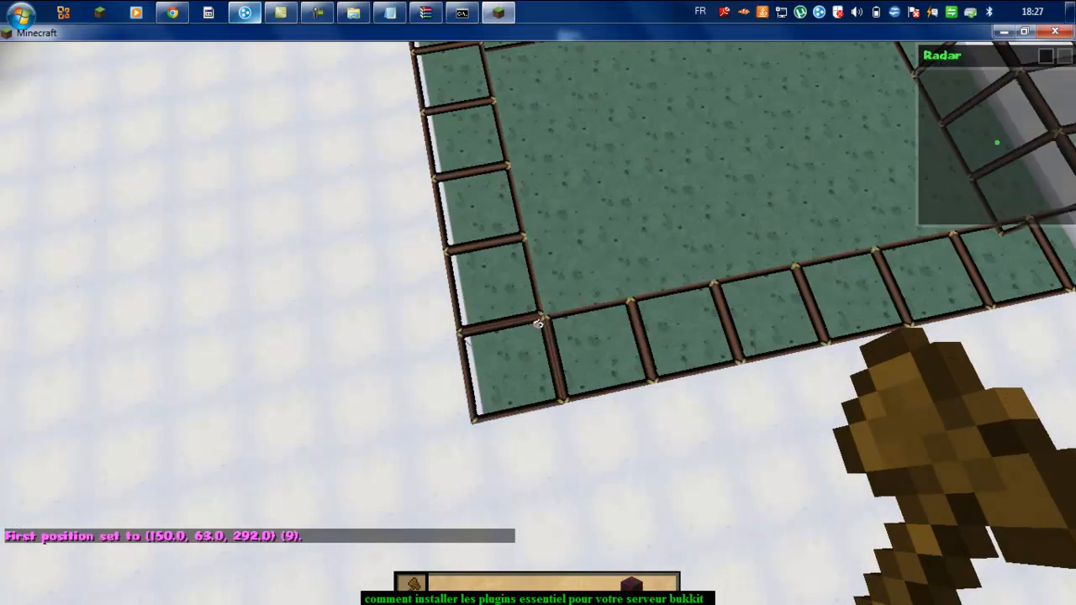
right_click(539, 324)
click(539, 324)
key(t)
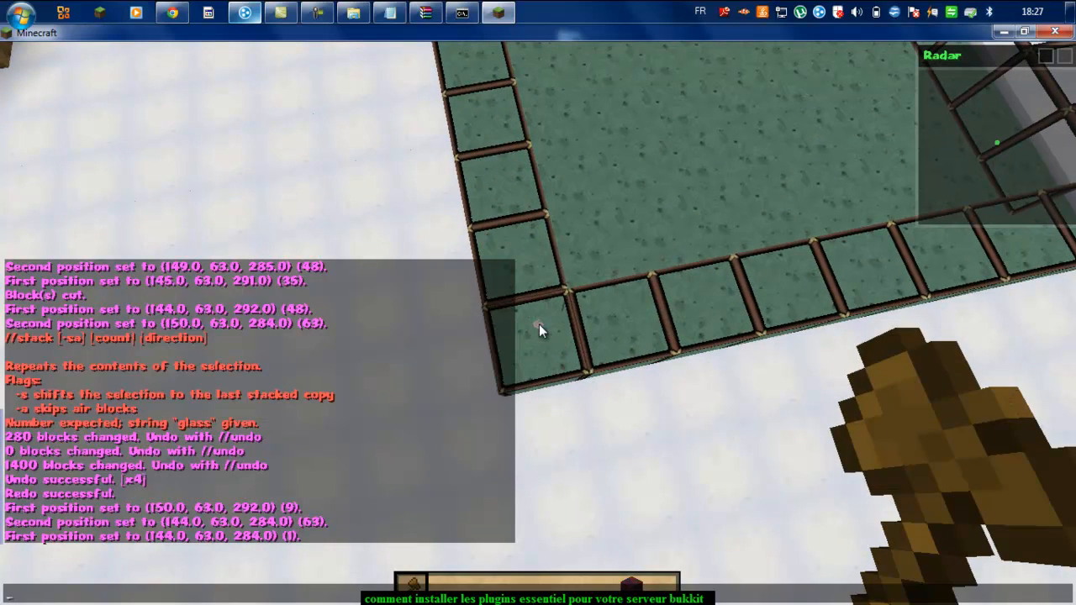
key(Escape)
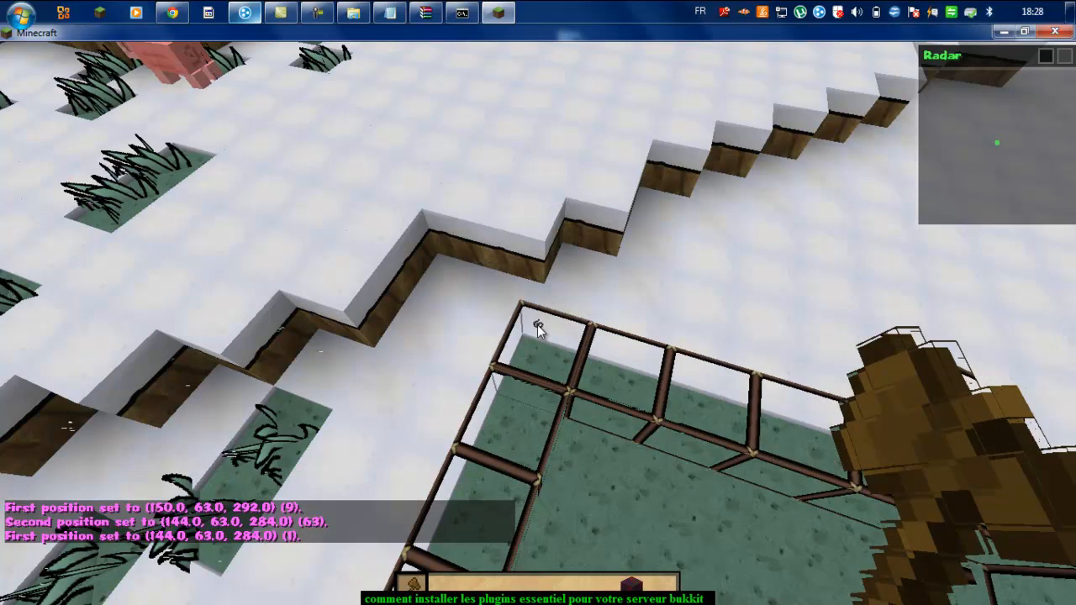
click(537, 324)
text(t)
text(//)
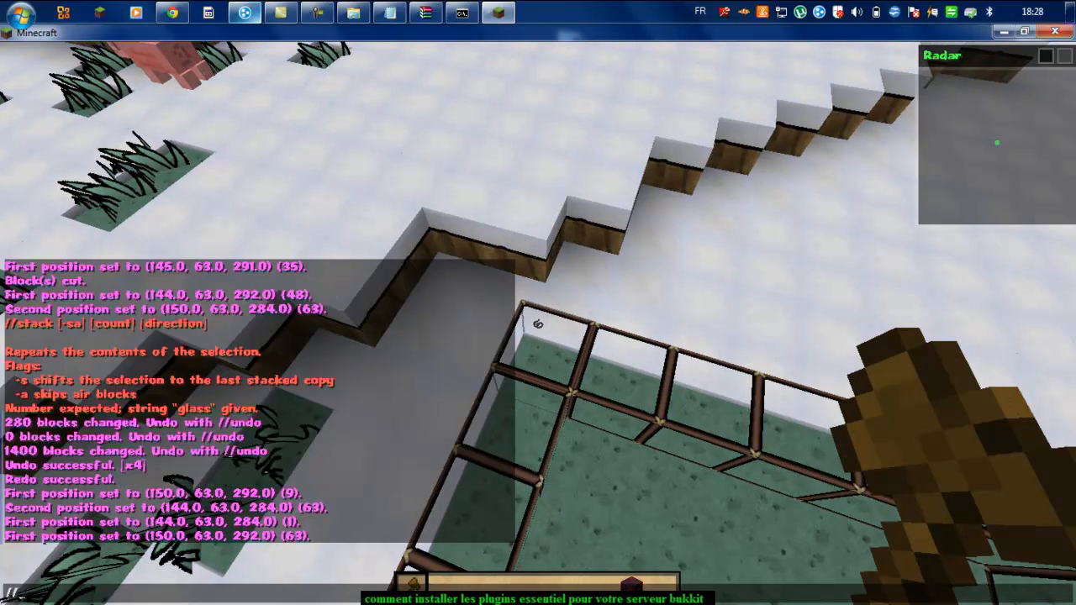
text(reg)
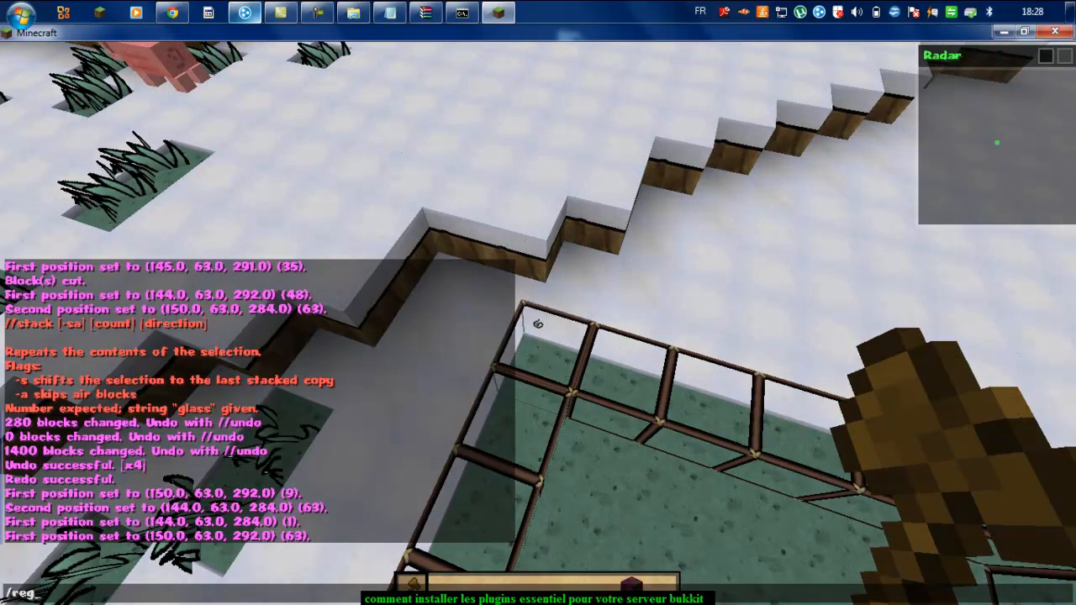
text(ion define)
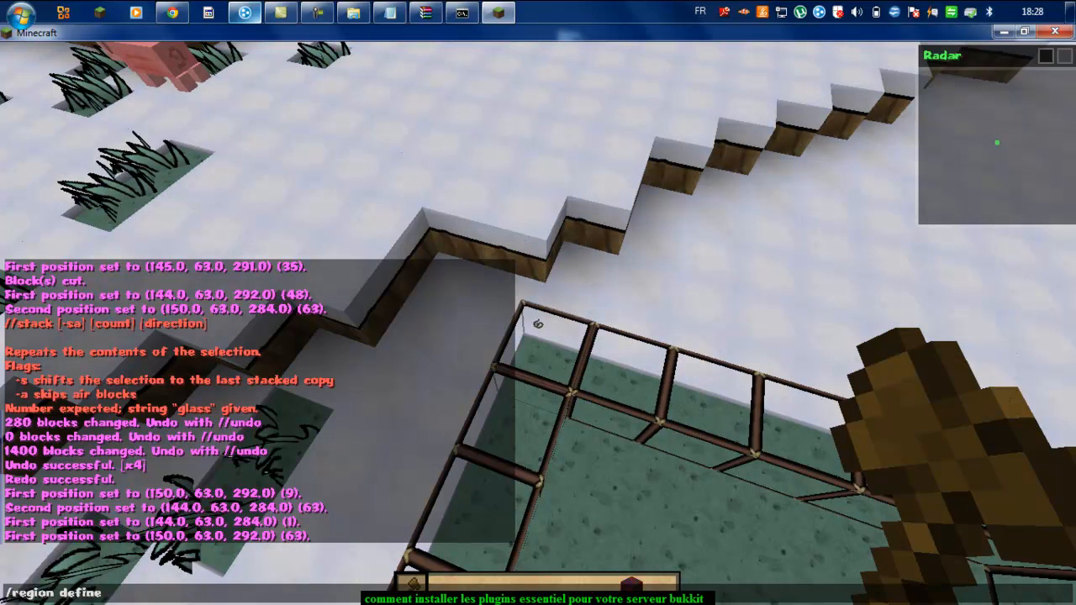
text( tuto)
key(Return)
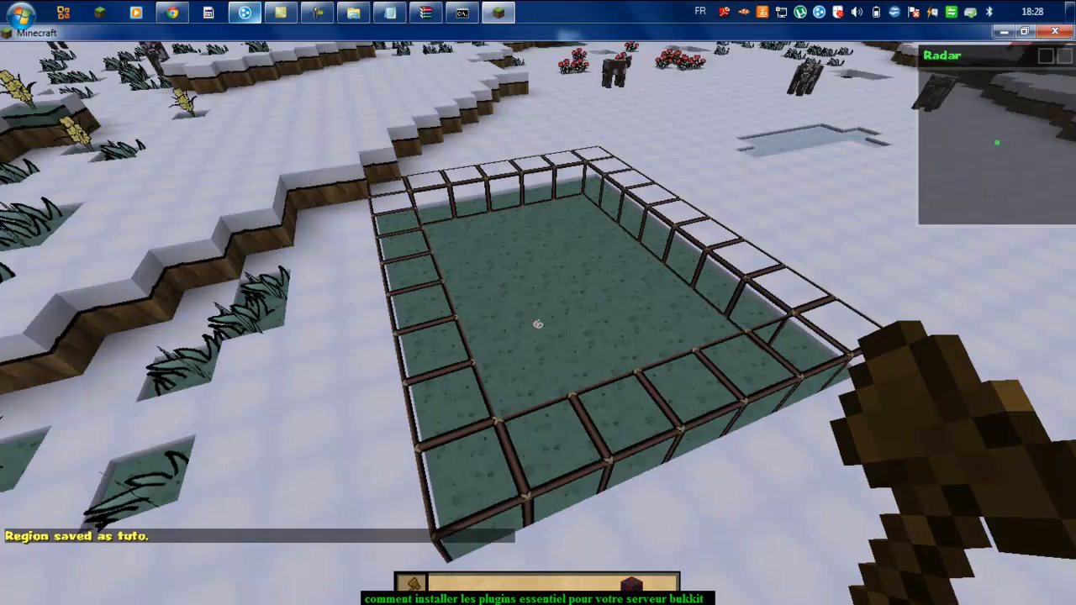
Step: Fly over the fenced region to check it, then run /stop to shut down the server
key(w)
key(shift+w)
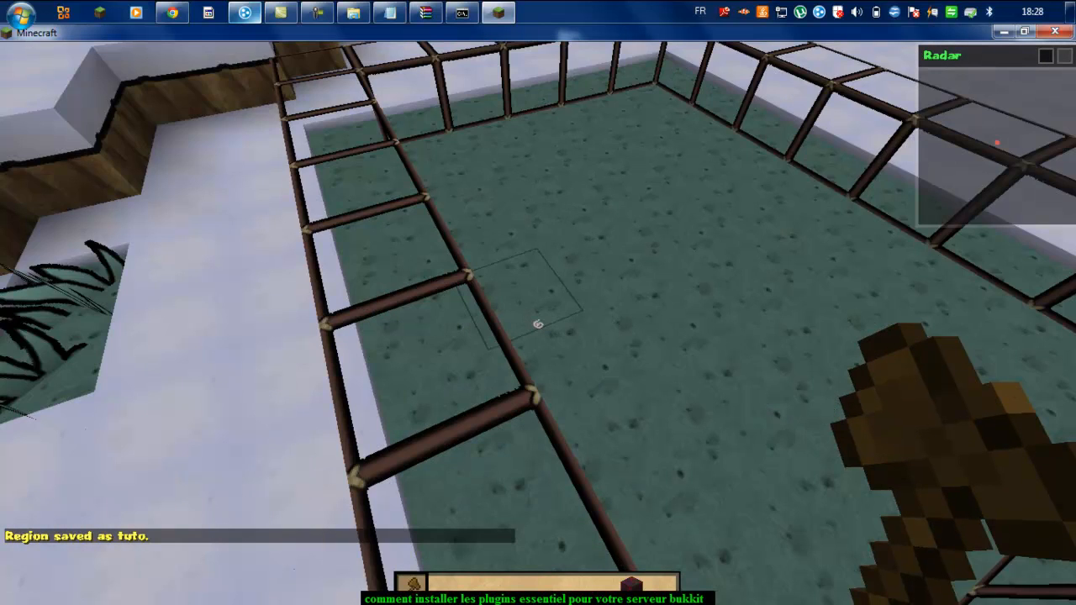
key(w)
key(w)
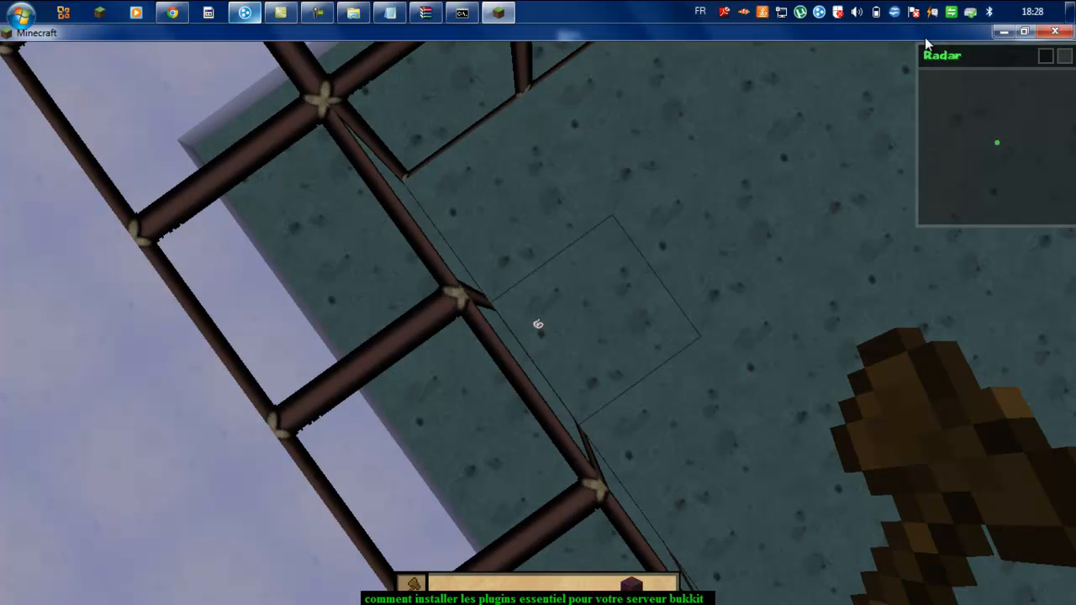
key(Escape)
click(656, 210)
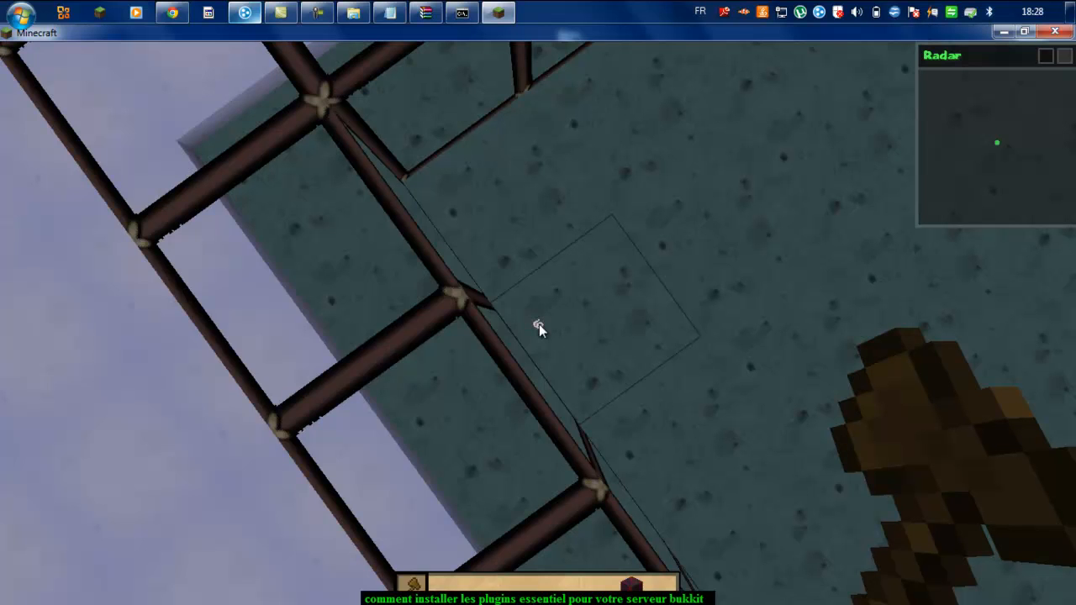
text(t/stop)
key(Return)
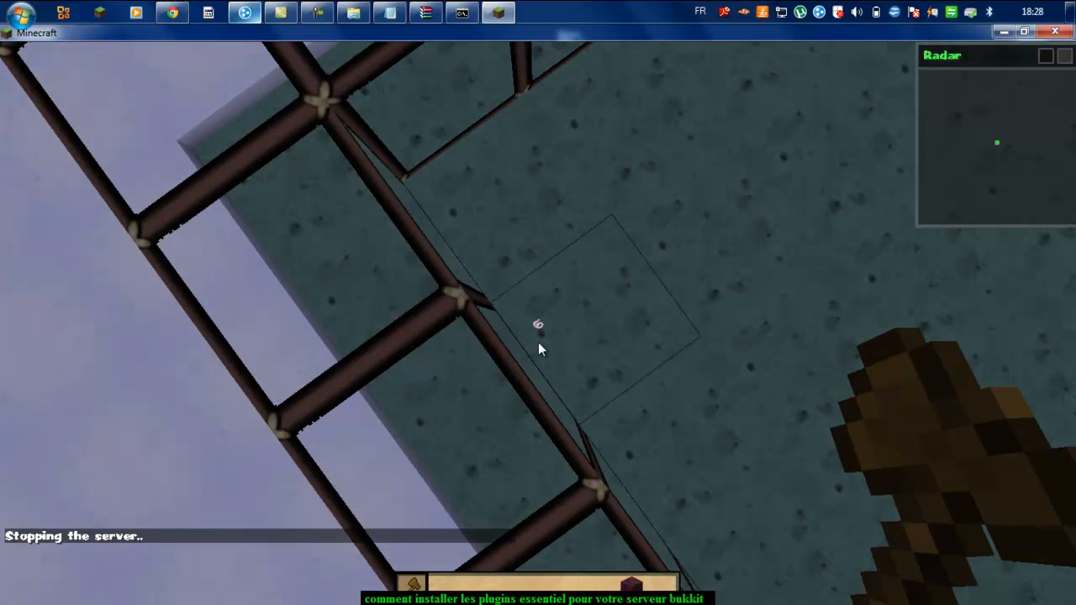
Step: Close the finished server console and minimize Minecraft
click(462, 12)
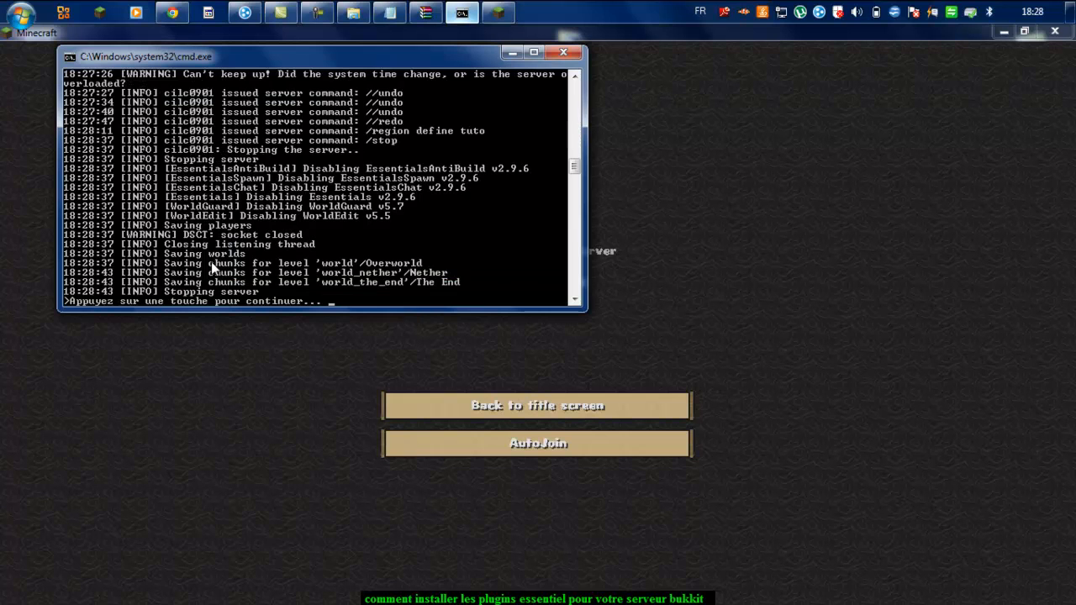
key(Return)
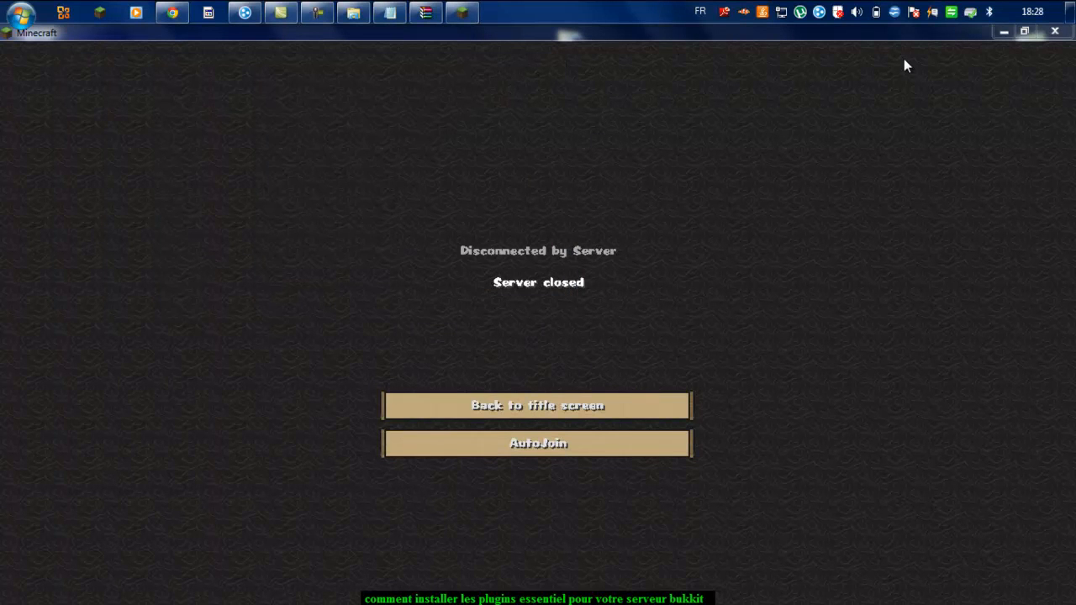
click(1005, 34)
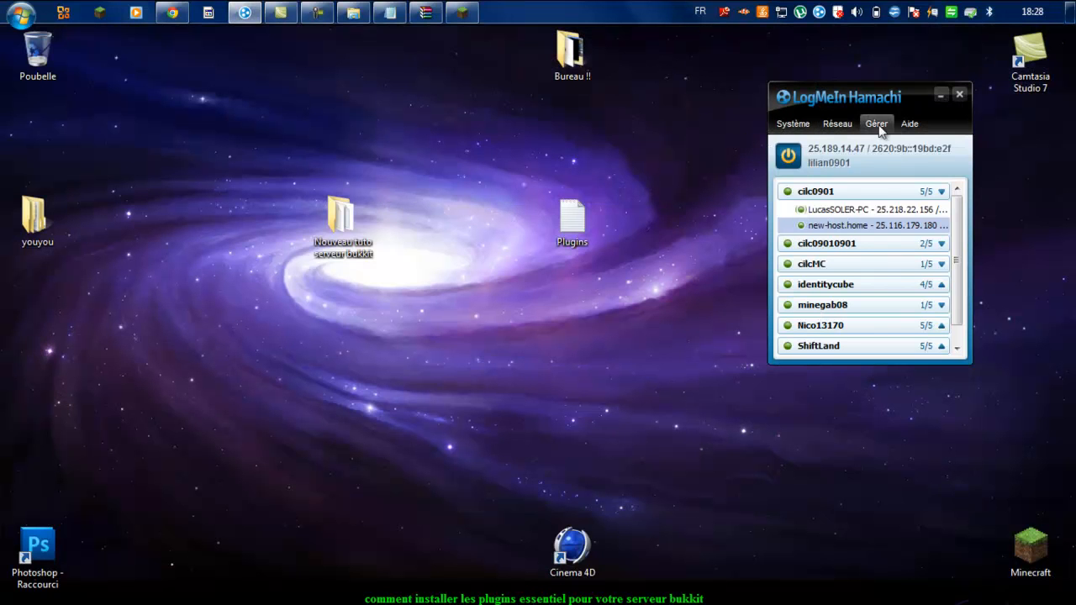
Step: Collapse the first Hamachi network, minimize Hamachi, and bring Chrome's WorldGuard page forward
click(920, 192)
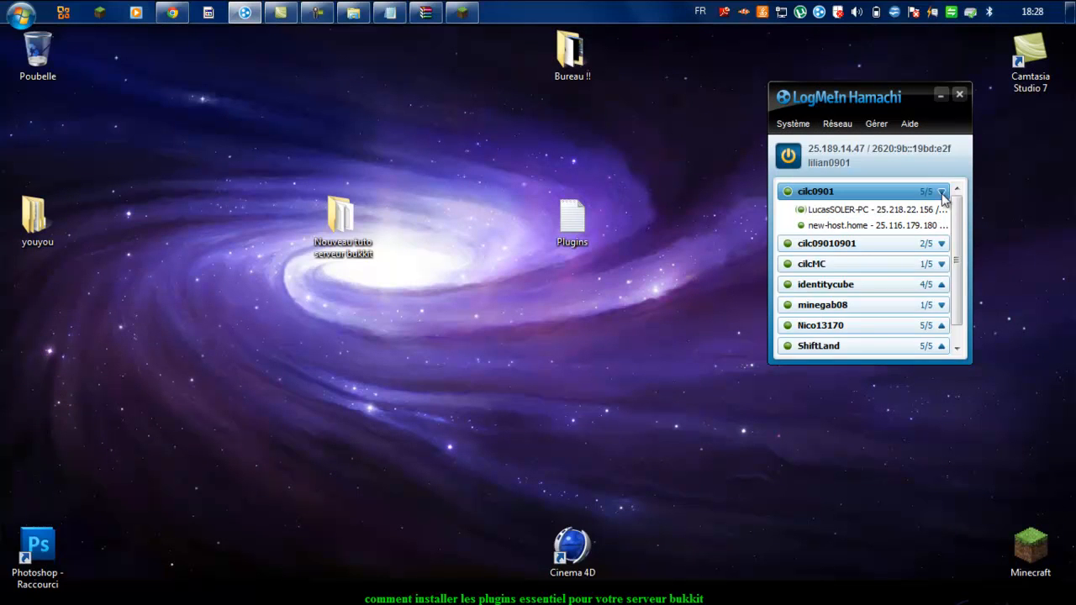
click(941, 191)
click(941, 95)
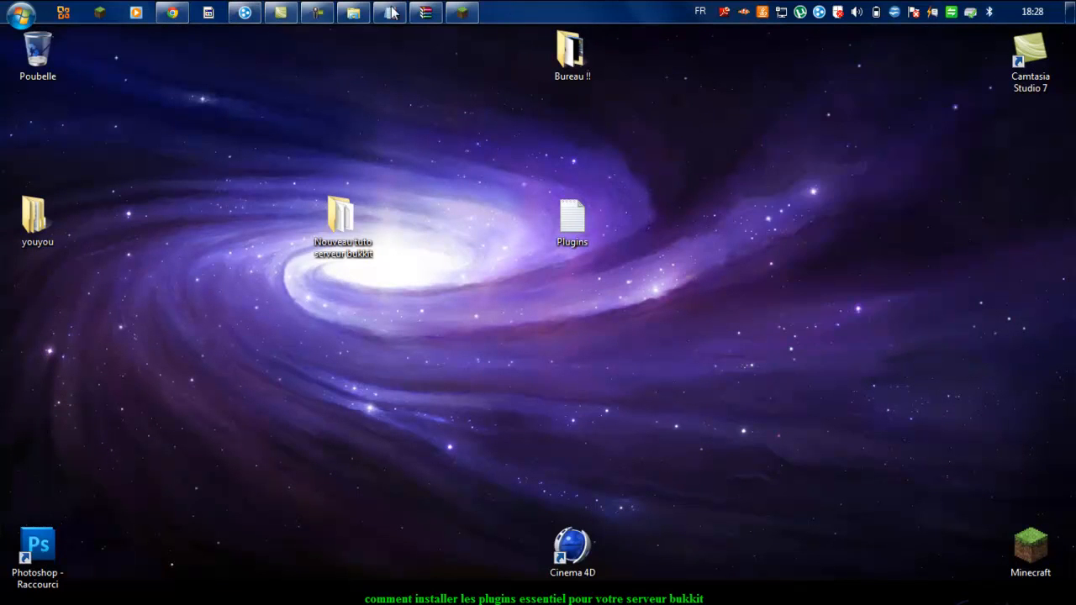
click(174, 10)
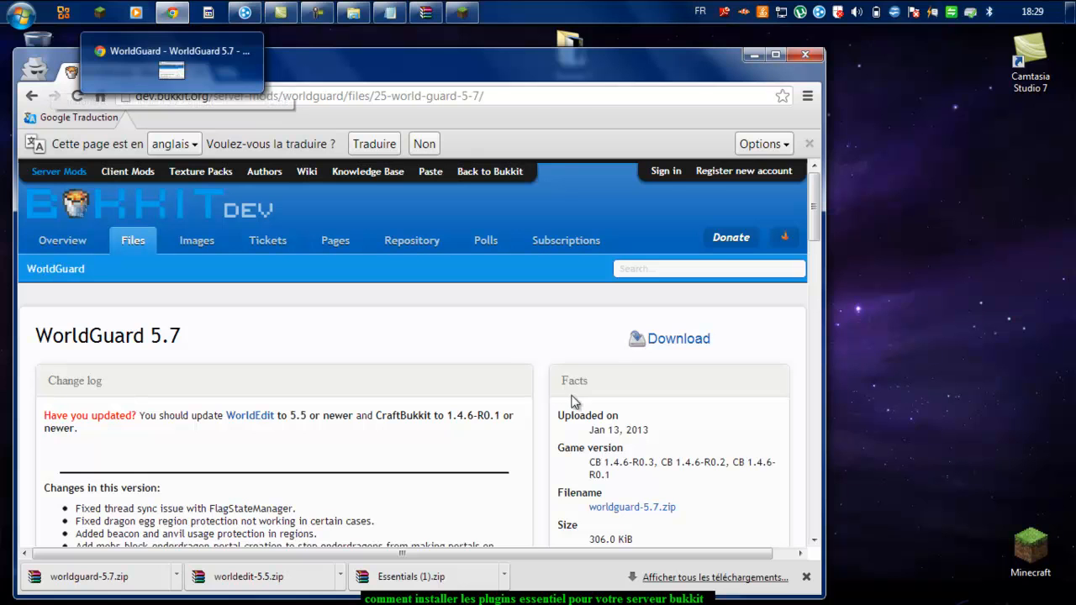
Step: Open Chrome's Downloads list with Ctrl+J while Essentials-gm (3).zip finishes downloading
click(808, 97)
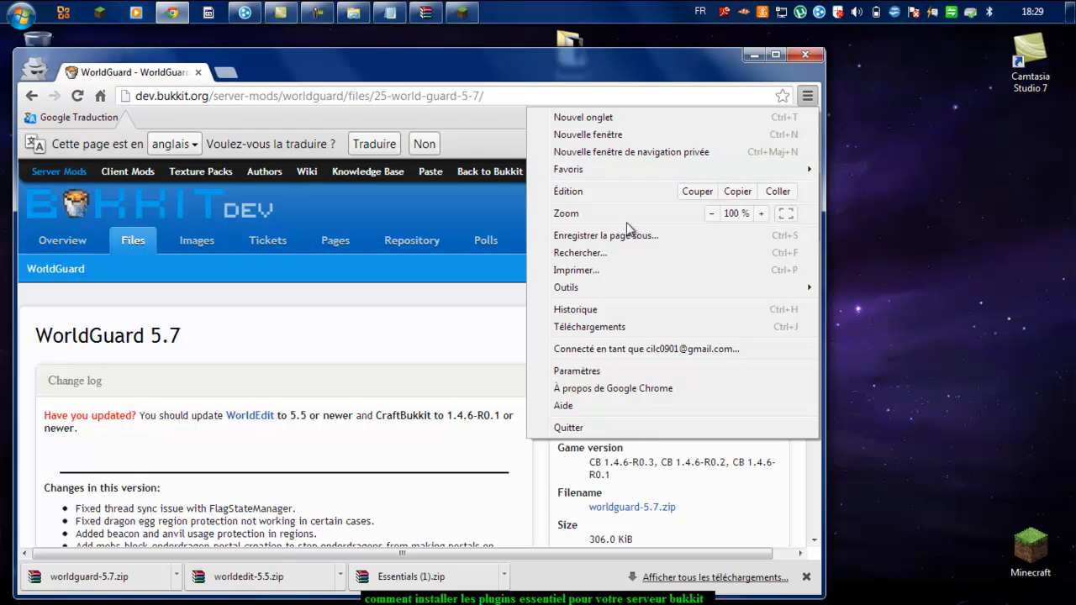
click(569, 252)
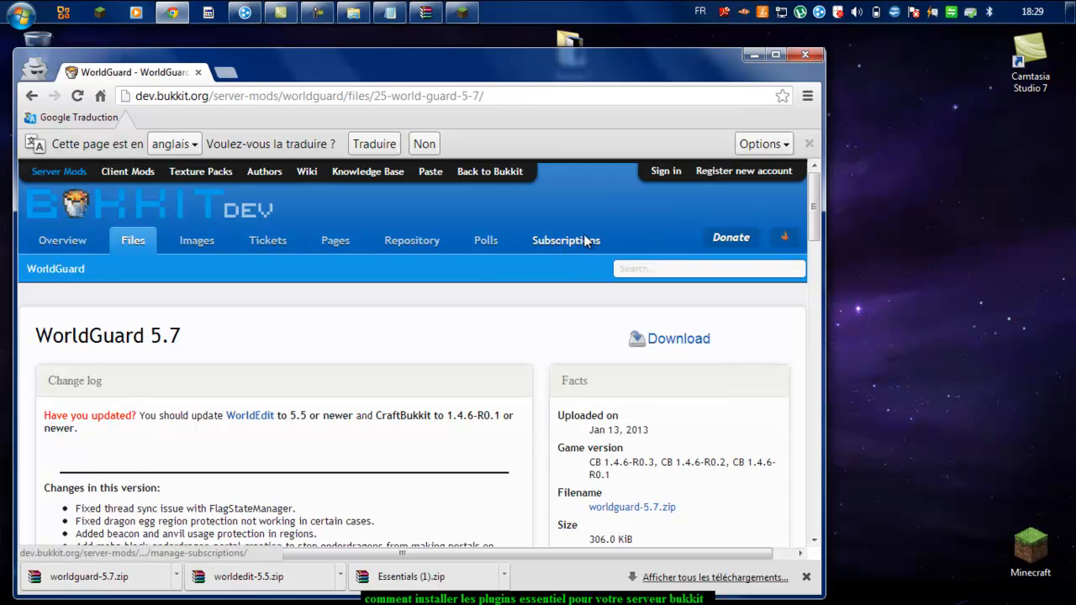
key(ctrl+j)
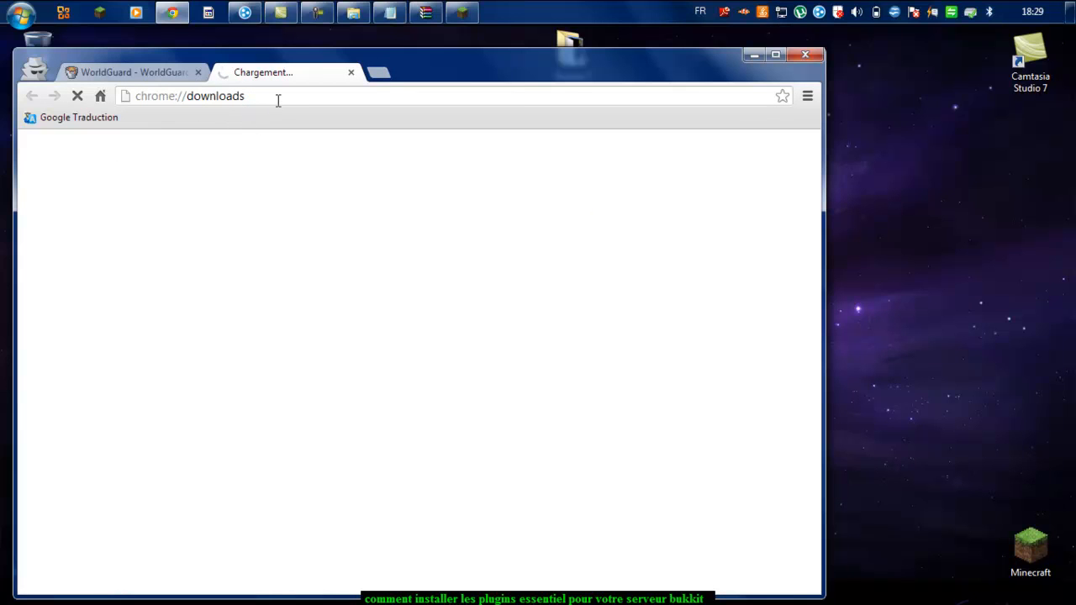
drag(517, 75, 530, 53)
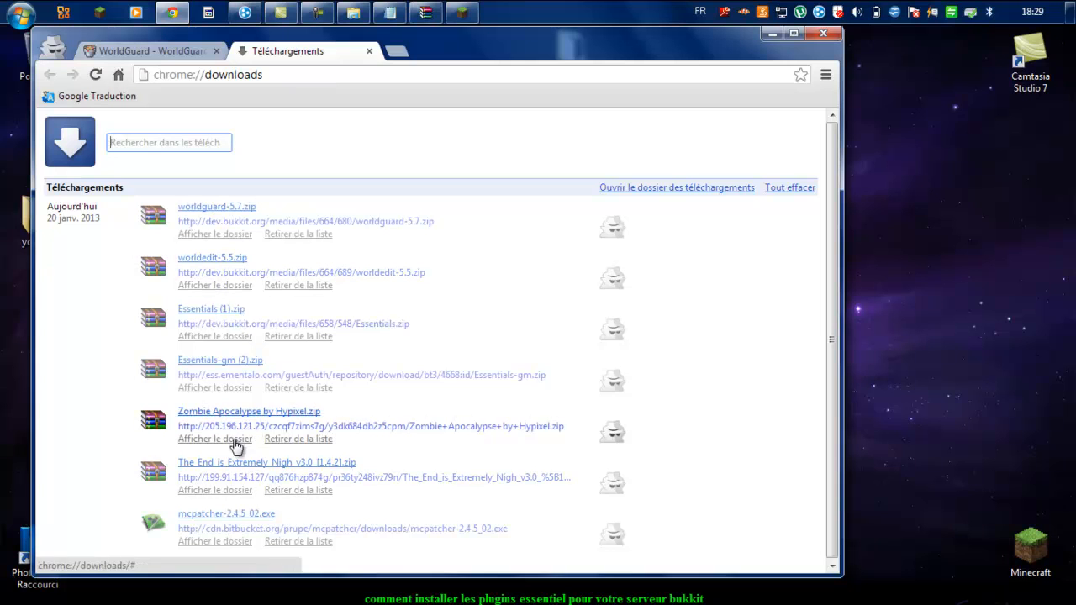
click(232, 383)
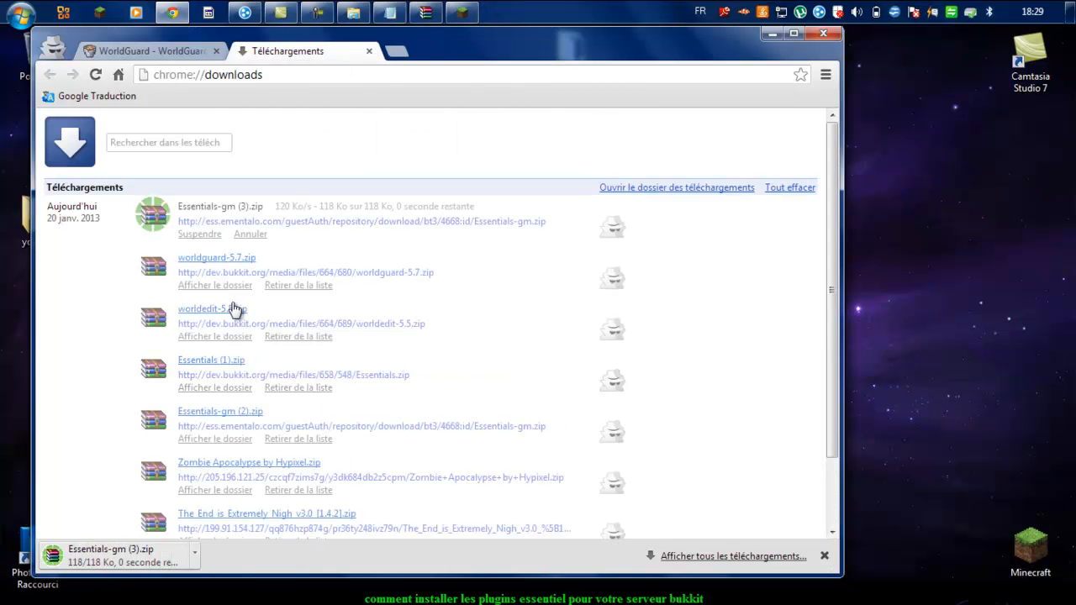
Step: Open Essentials-gm (3).zip from the download shelf and close the Téléchargements tab
click(130, 559)
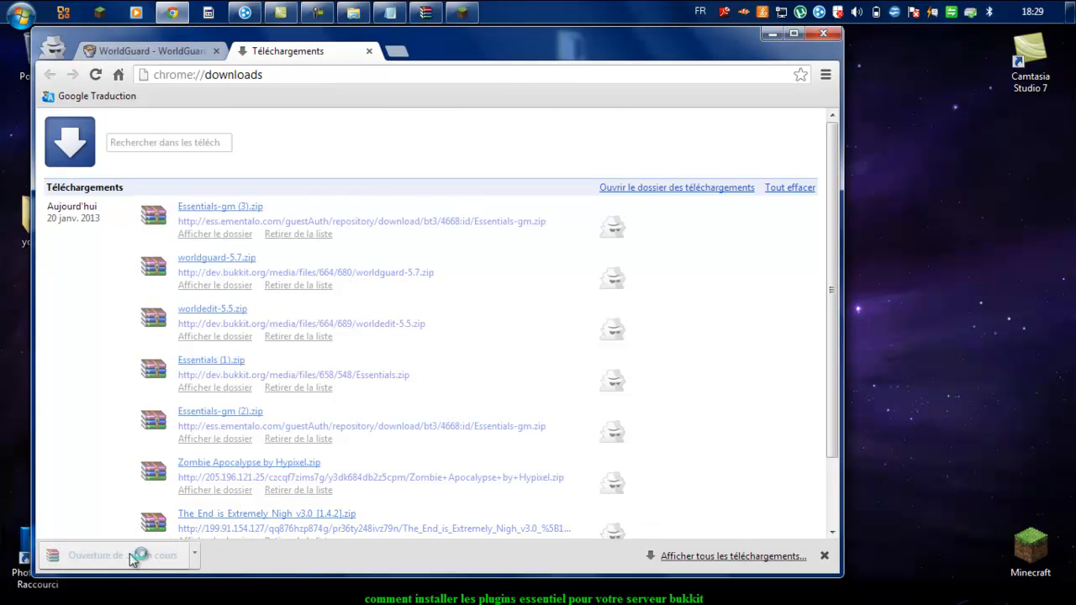
click(368, 50)
drag(418, 49, 780, 54)
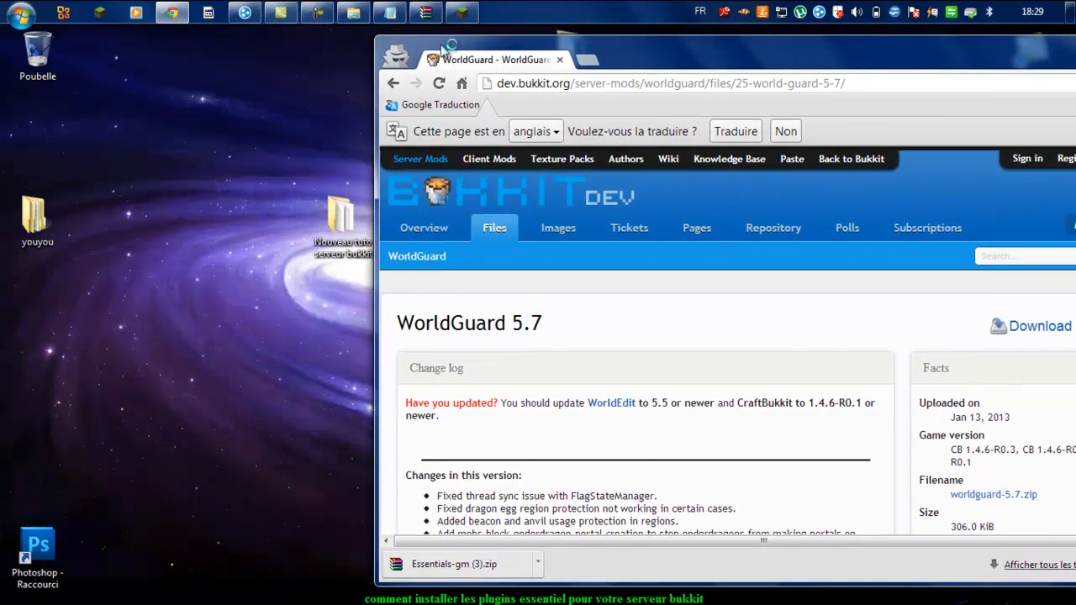
click(426, 12)
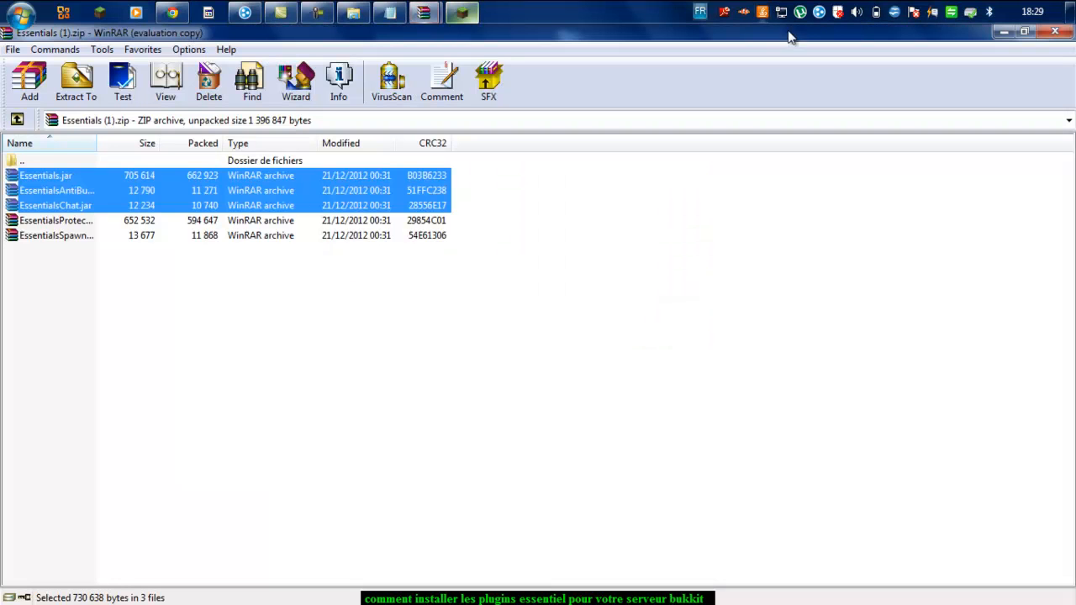
Step: Close Essentials (1).zip, dismiss the licence reminder, and select both jars in Essentials-gm (3).zip
click(1056, 26)
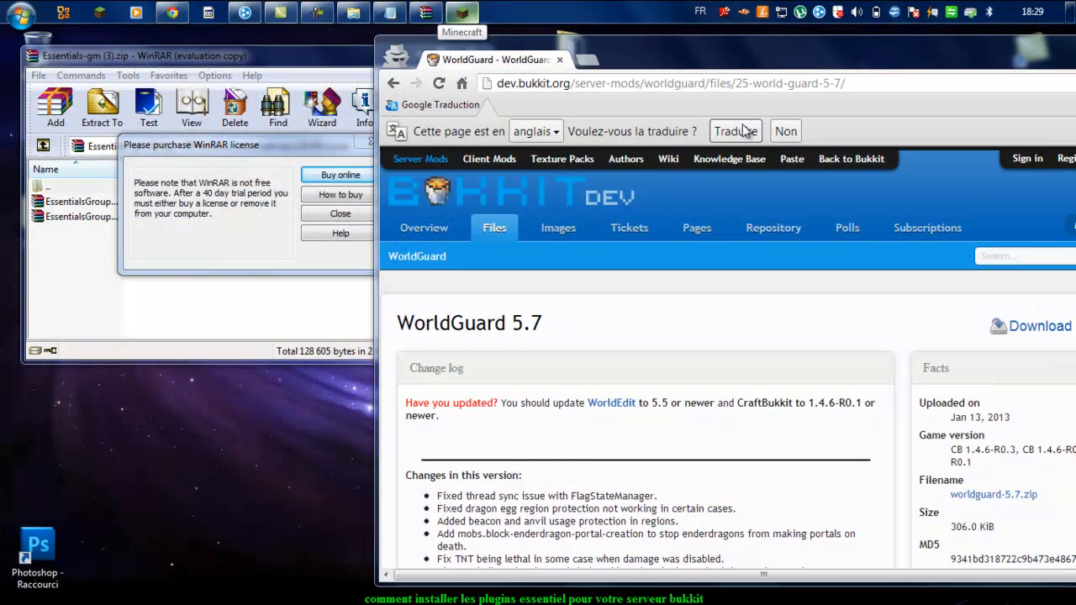
click(370, 143)
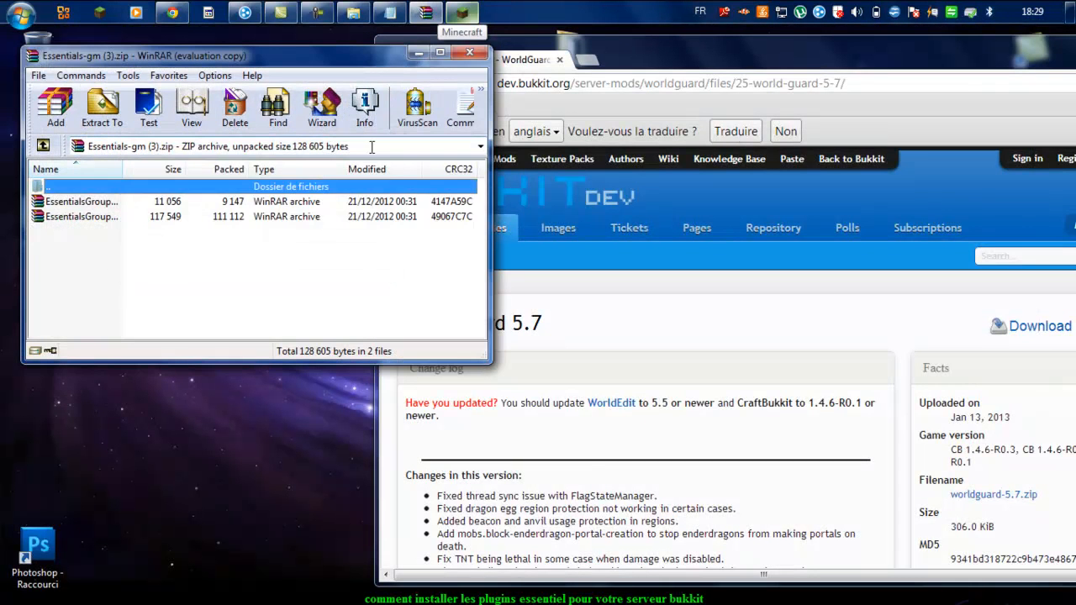
drag(282, 269, 264, 204)
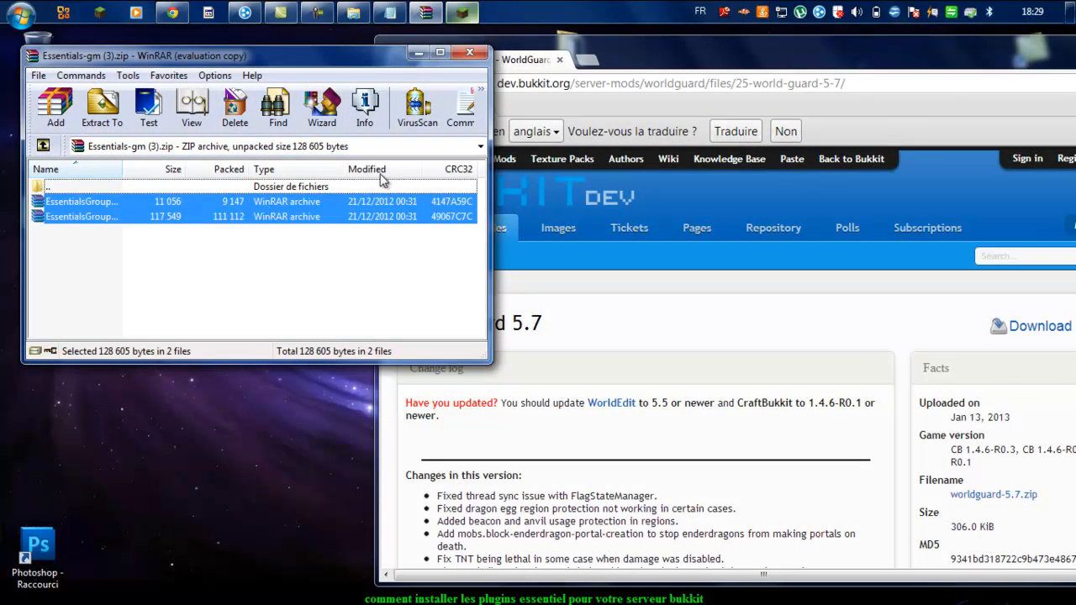
Step: Move the Chrome window aside and minimize it
click(939, 48)
drag(939, 55, 600, 128)
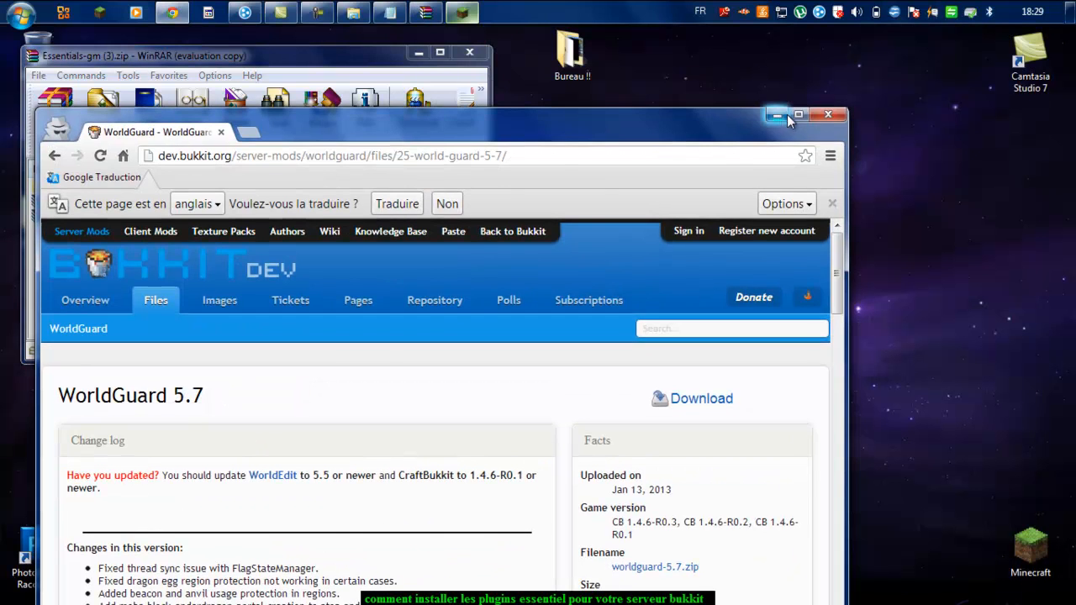
click(786, 115)
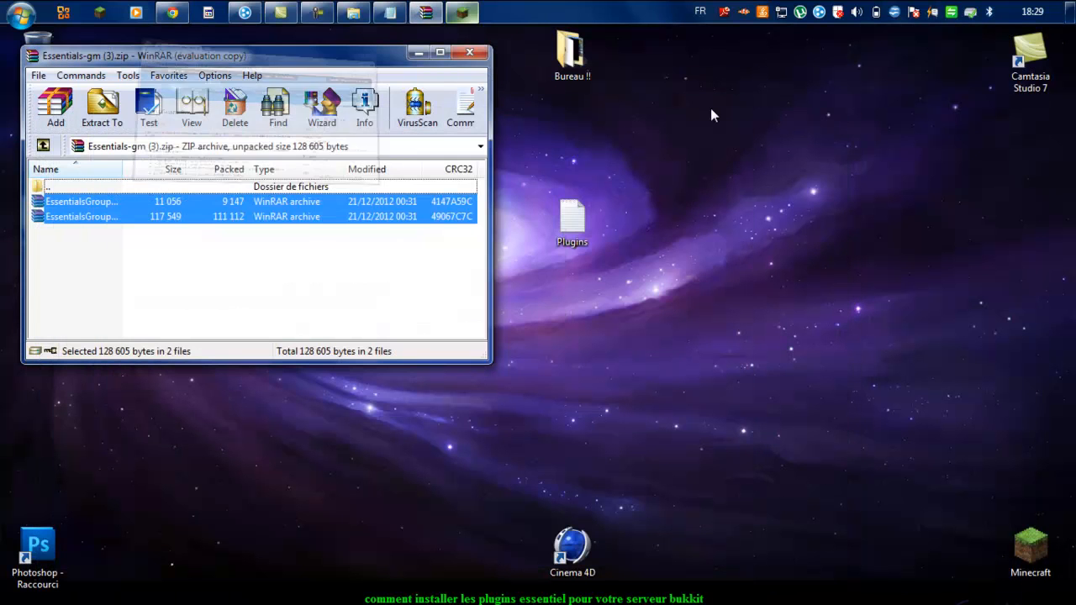
Step: Open the plugins folder inside Nouveau tuto serveur bukkit
click(353, 12)
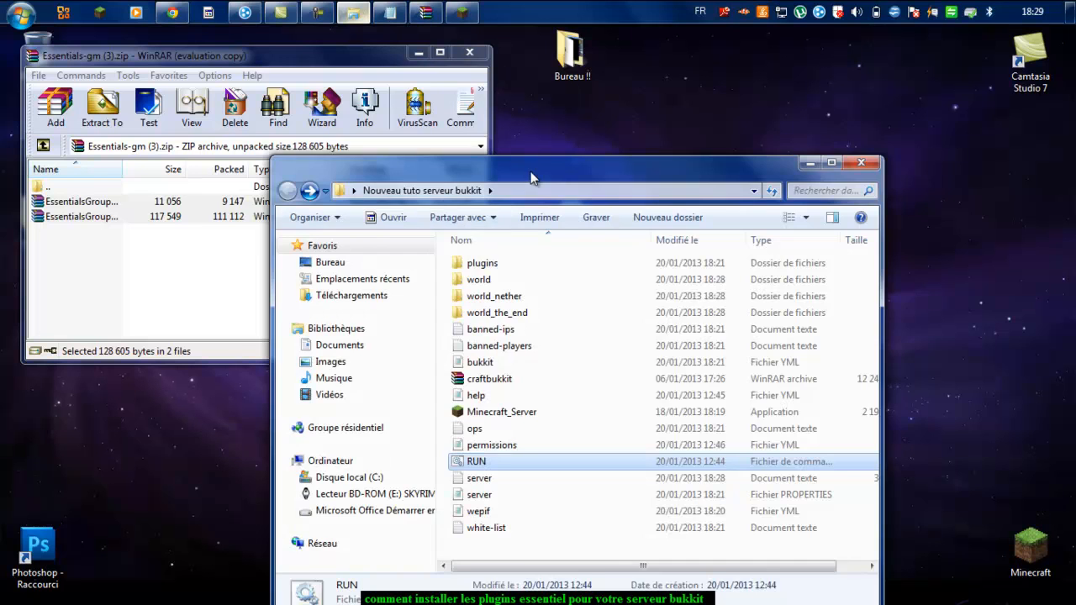
drag(530, 177, 600, 148)
click(596, 234)
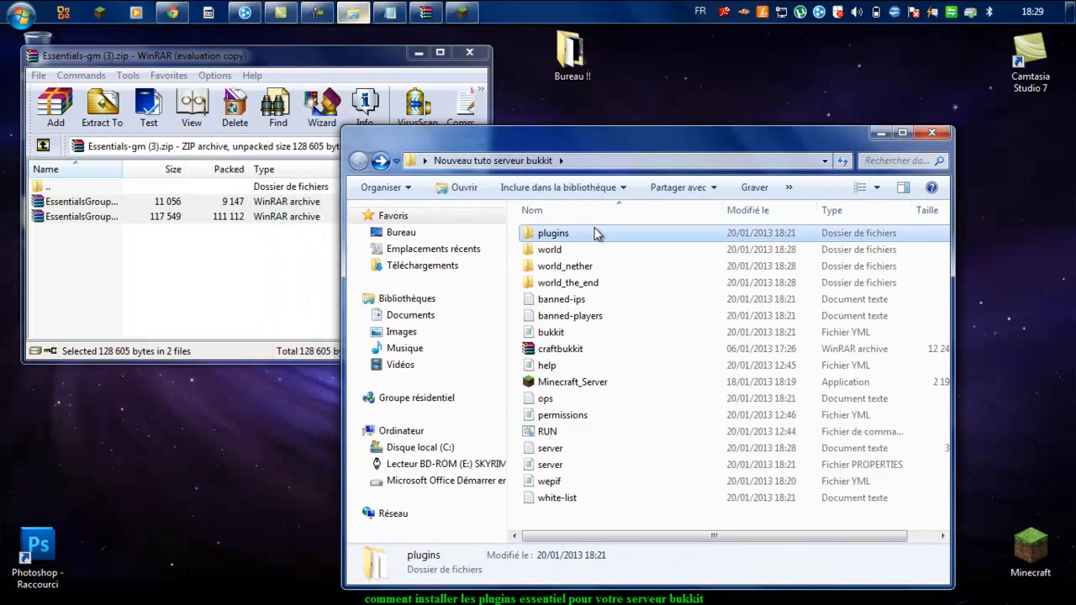
double_click(595, 234)
Step: Copy EssentialsGroupBridge and EssentialsGroupManager into plugins, then go back and launch RUN
drag(565, 438, 632, 426)
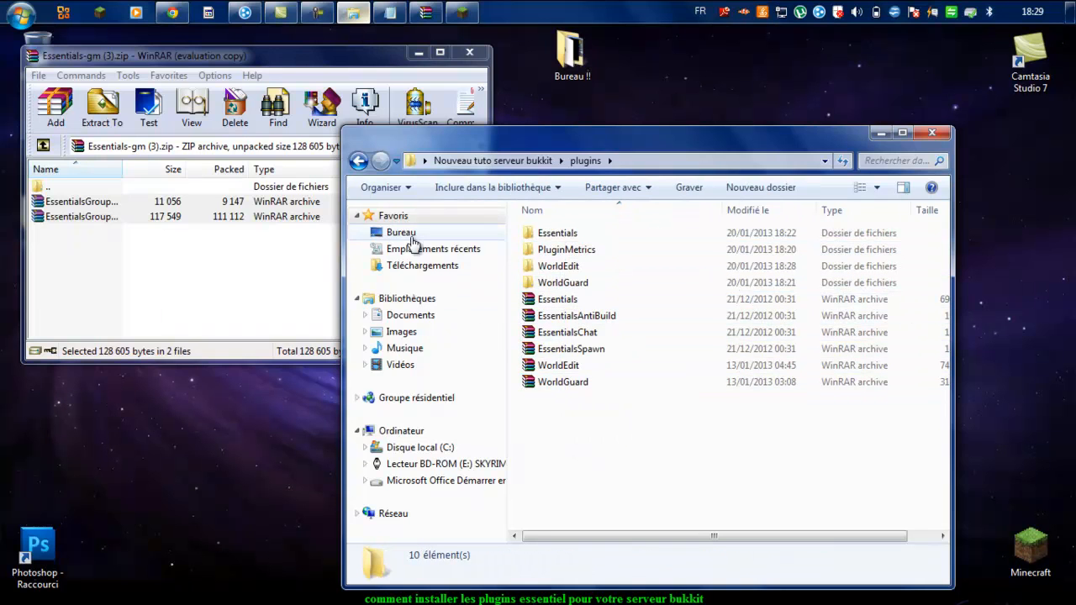
click(241, 281)
drag(241, 278, 613, 455)
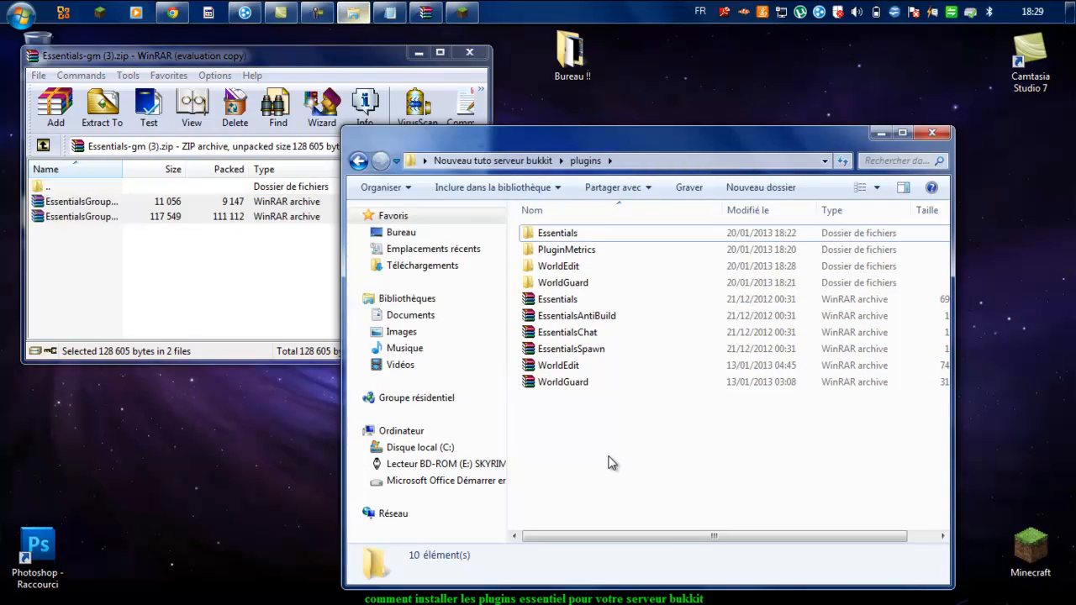
click(607, 459)
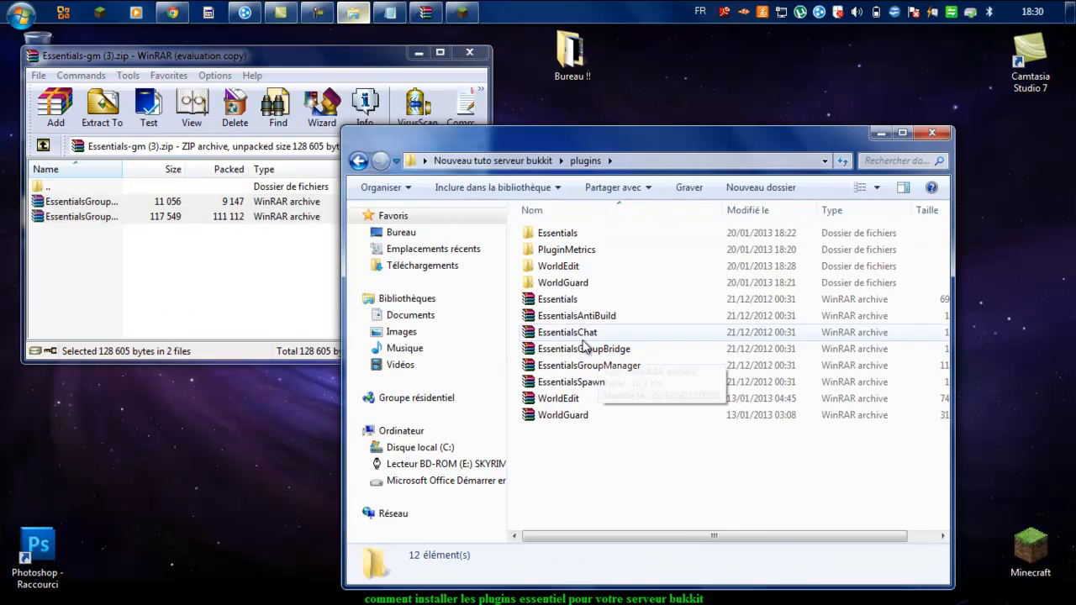
click(358, 161)
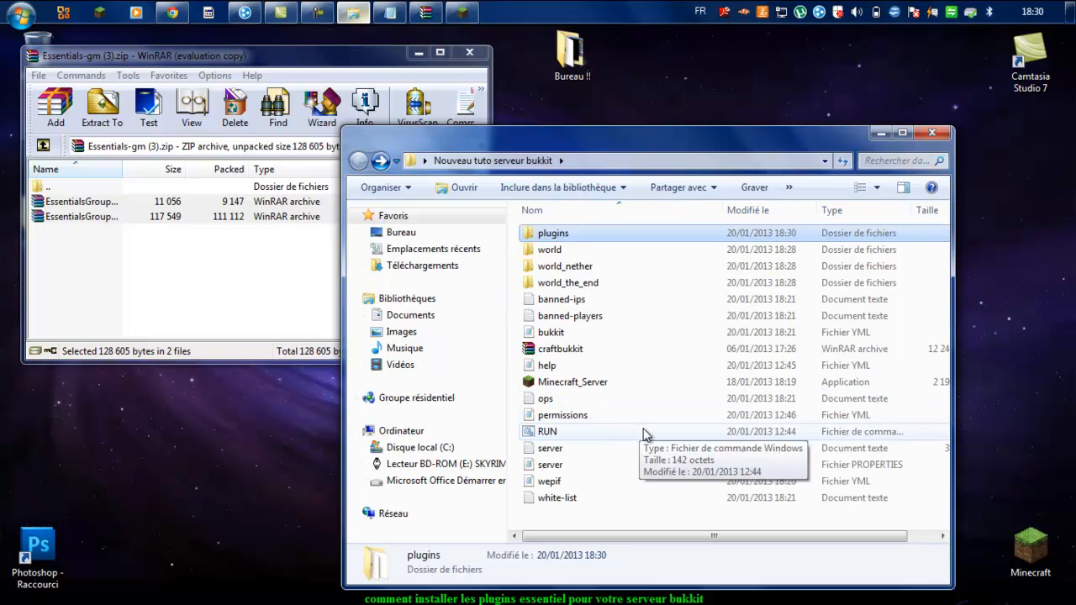
double_click(641, 431)
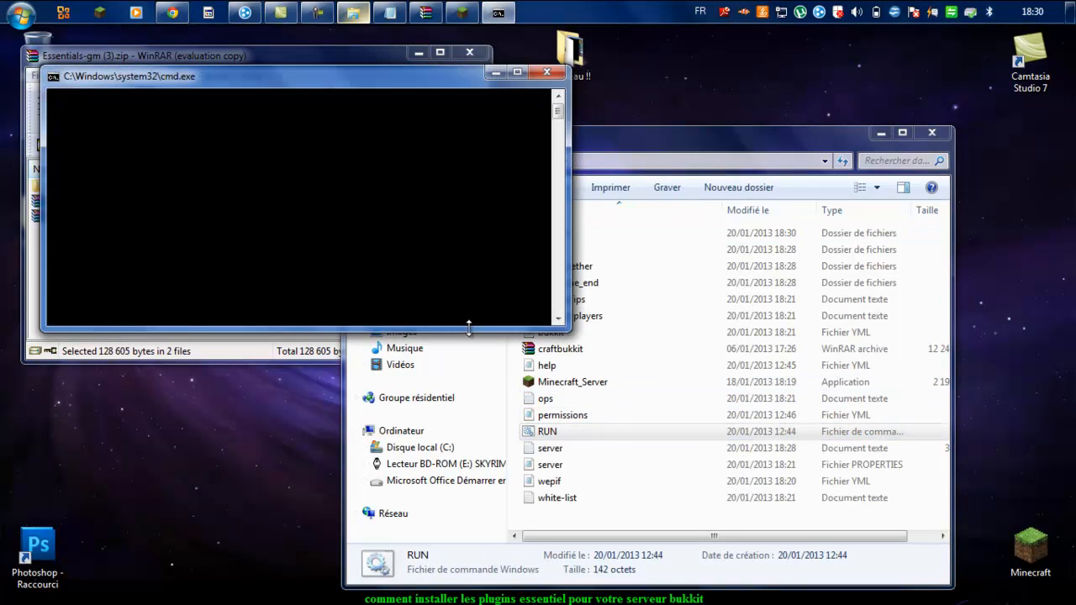
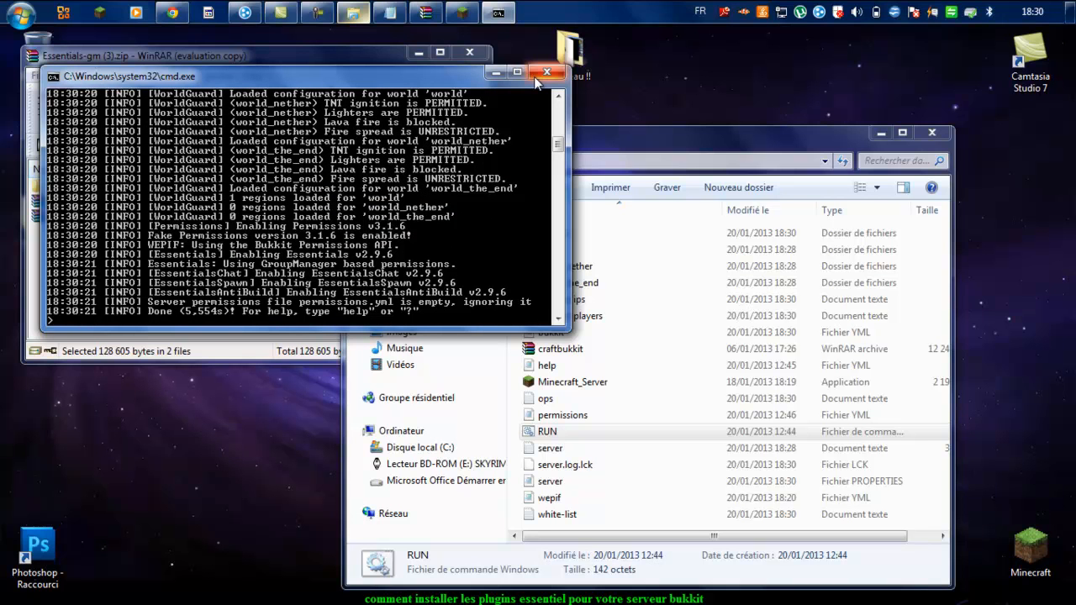
Step: Stop the Bukkit server with the stop command and close its console window
text(p)
key(Return)
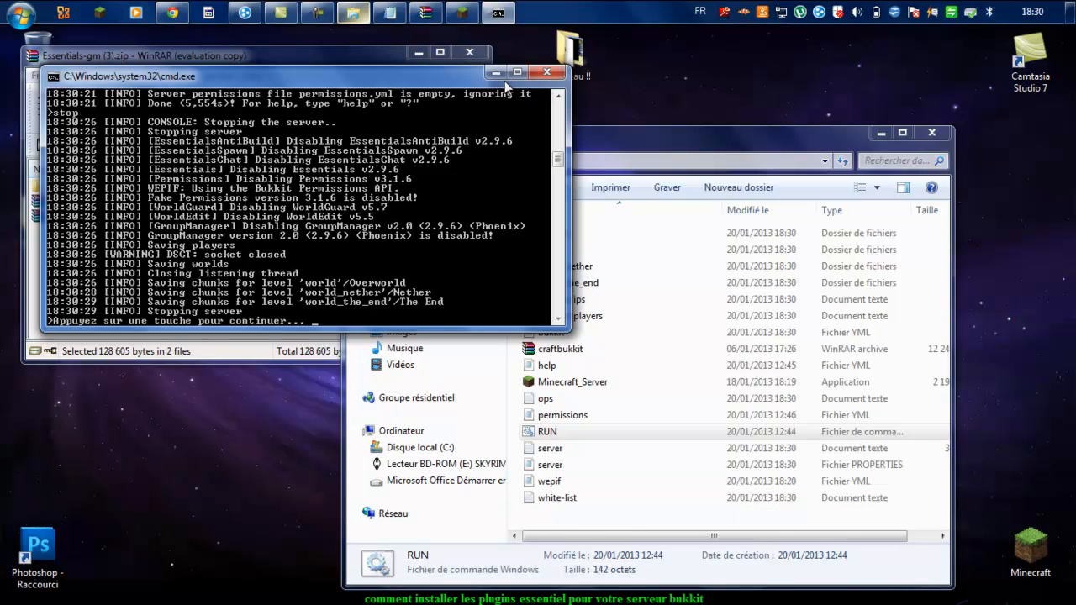
key(Return)
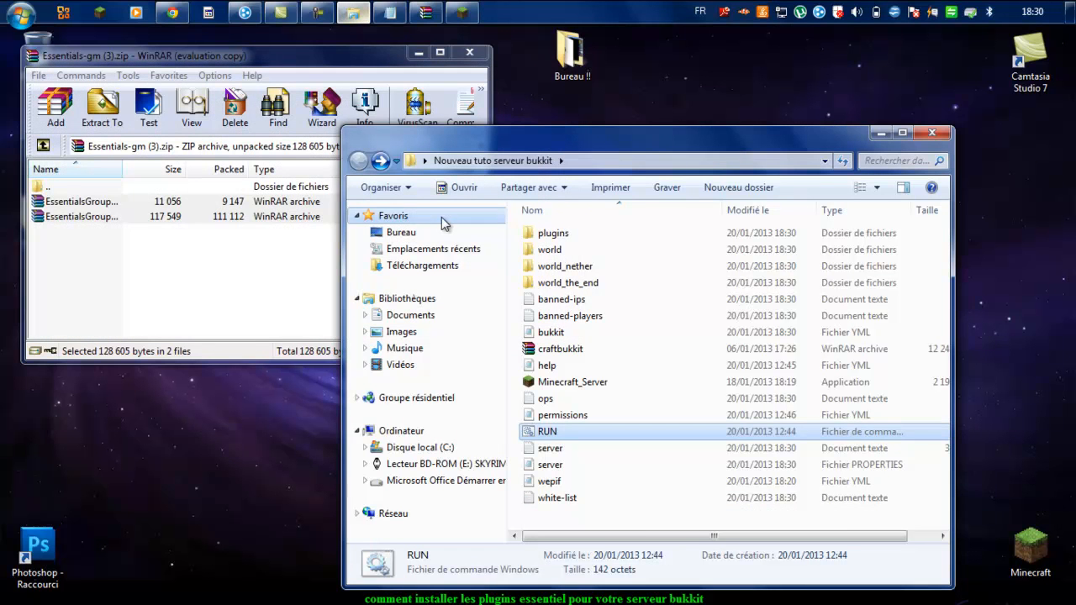
Step: Close the WinRAR archive and open the server's plugins folder
click(469, 52)
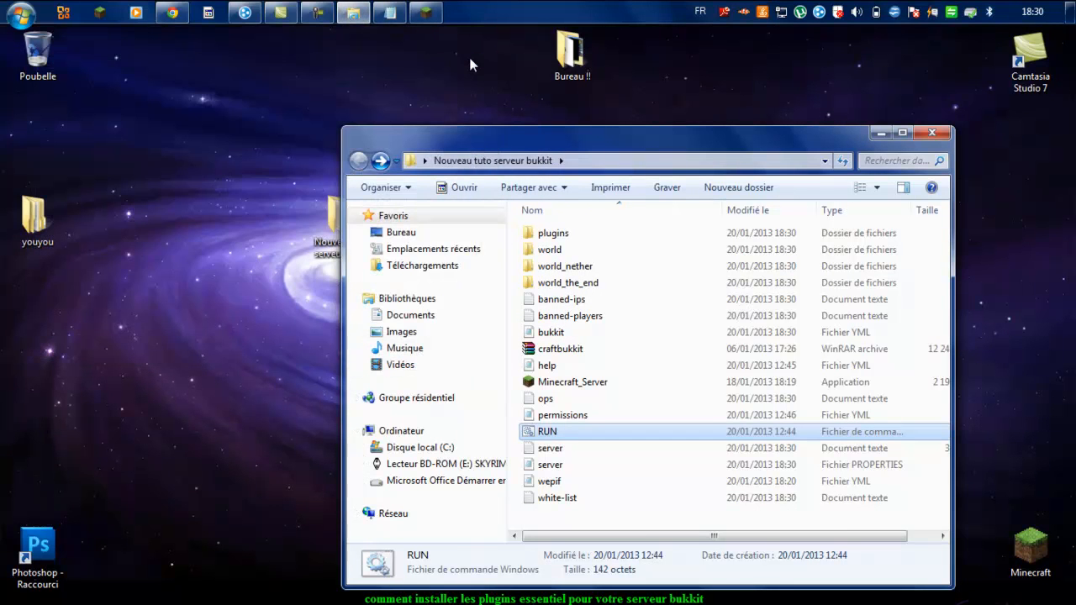
click(593, 233)
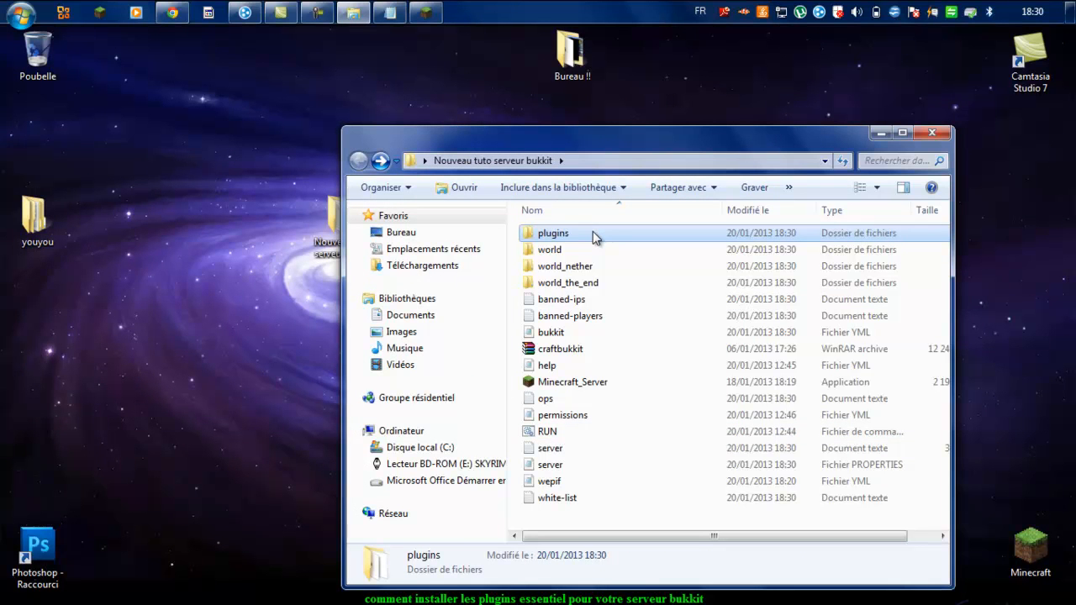
double_click(592, 233)
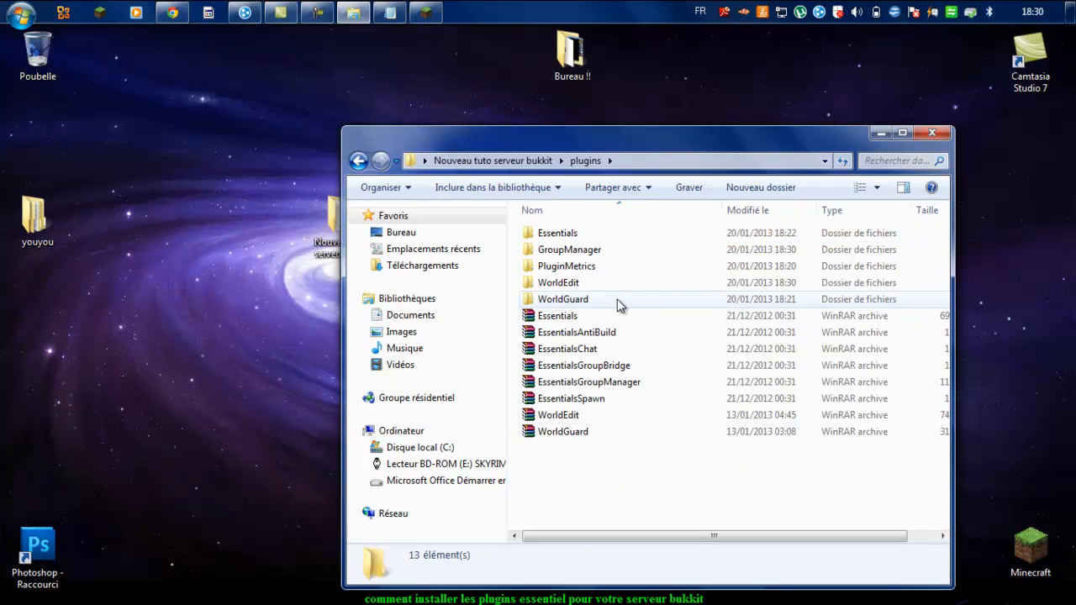
Step: Open GroupManager's config file in Notepad++ via Edit with Notepad++
click(606, 248)
double_click(606, 250)
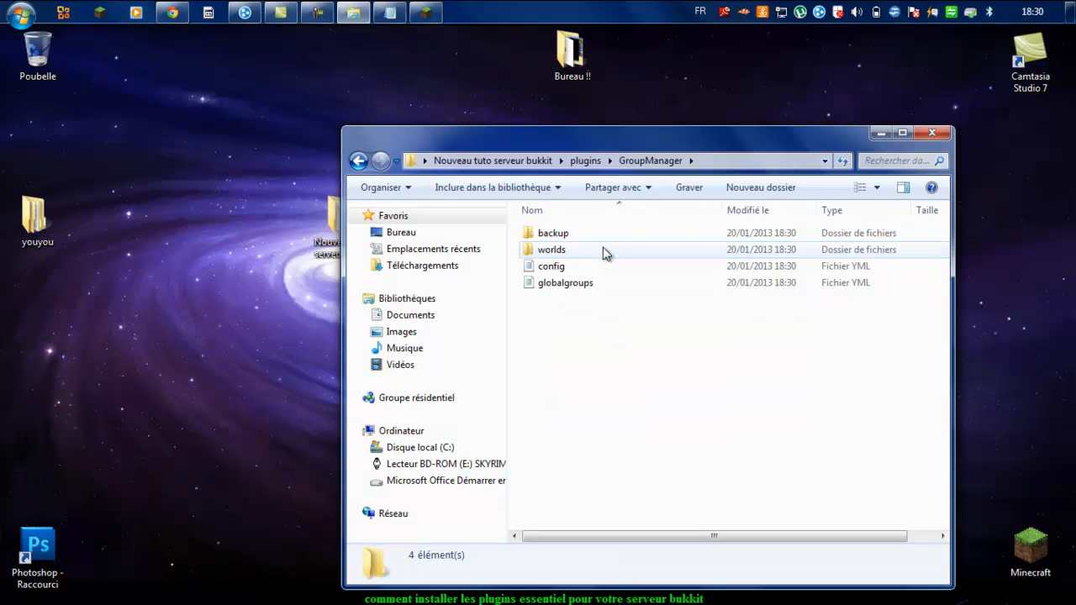
click(598, 269)
right_click(595, 269)
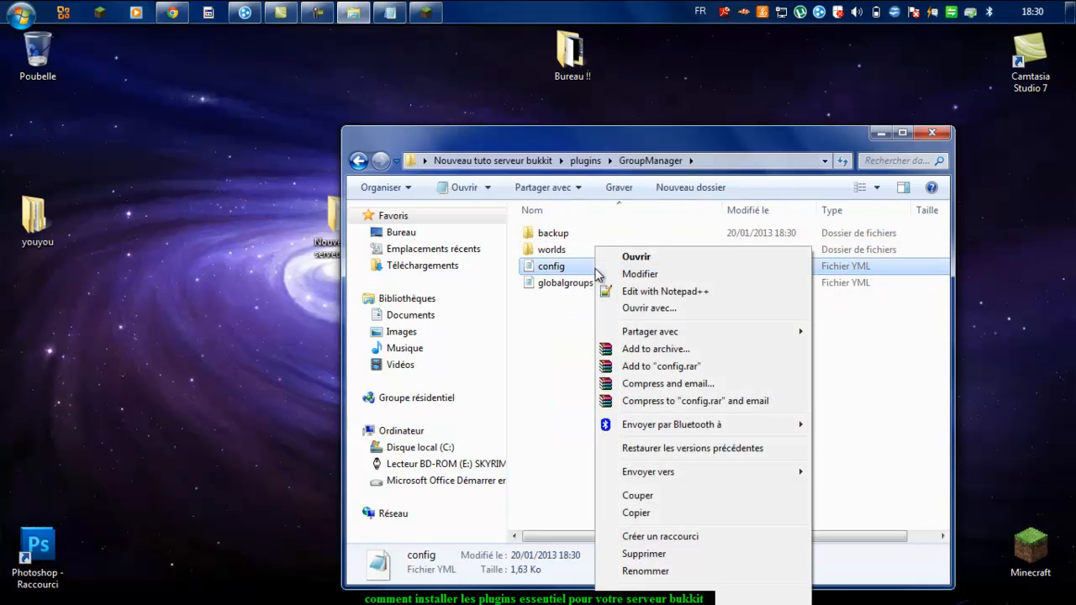
click(639, 291)
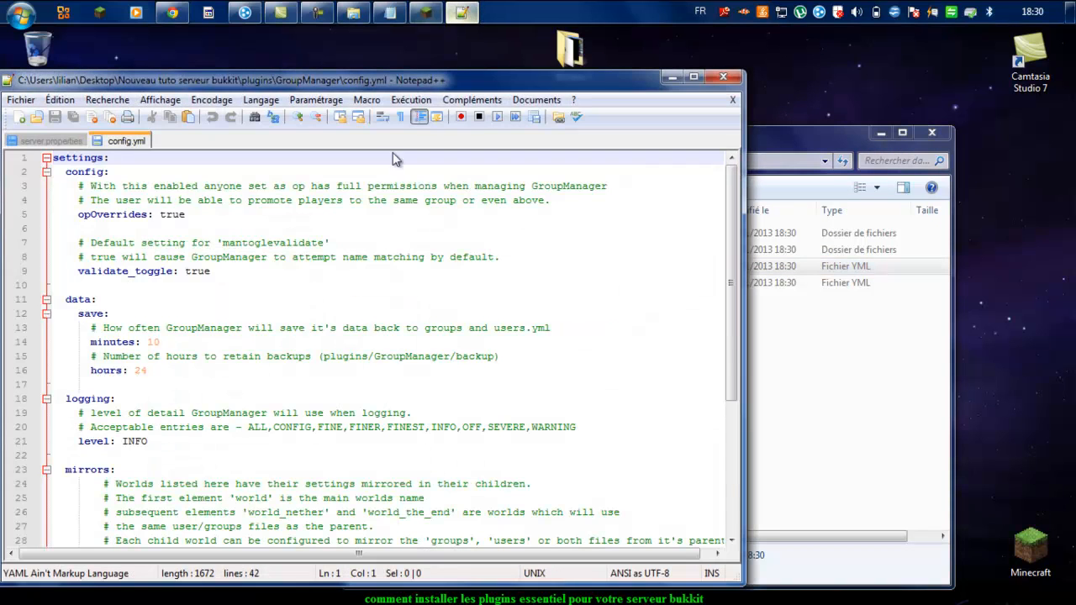
Step: Look over the 42-line config.yml in Notepad++ and close it unedited
drag(513, 81, 667, 64)
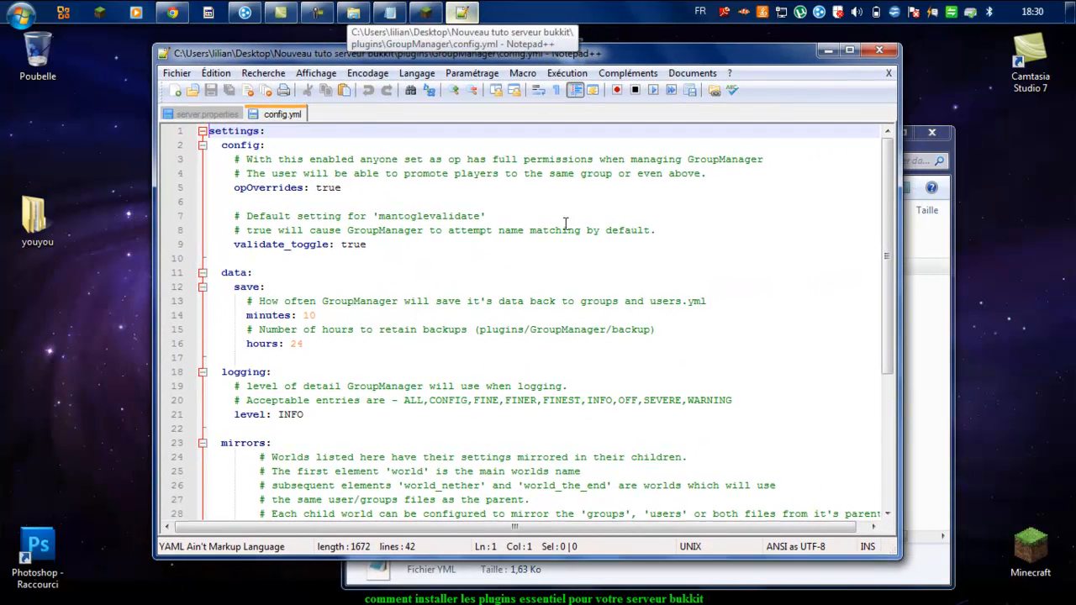
scroll(565, 224, down, 5)
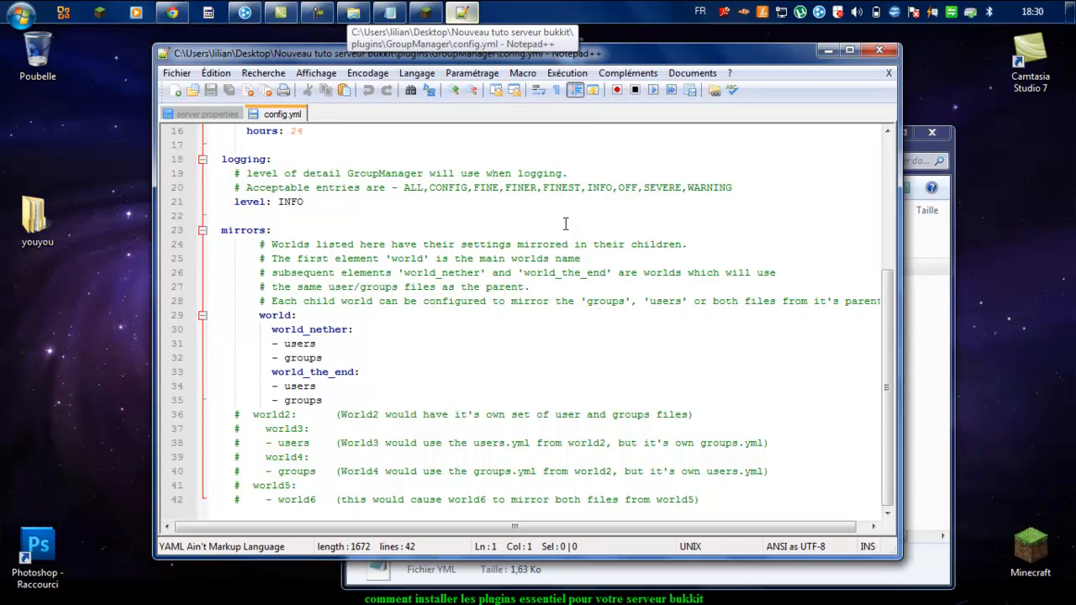
click(566, 224)
key(shift+Up)
key(shift+Up)
key(shift+Up)
key(shift+Up)
key(shift+Up)
key(shift+Up)
key(shift+Up)
key(shift+Up)
key(shift+Up)
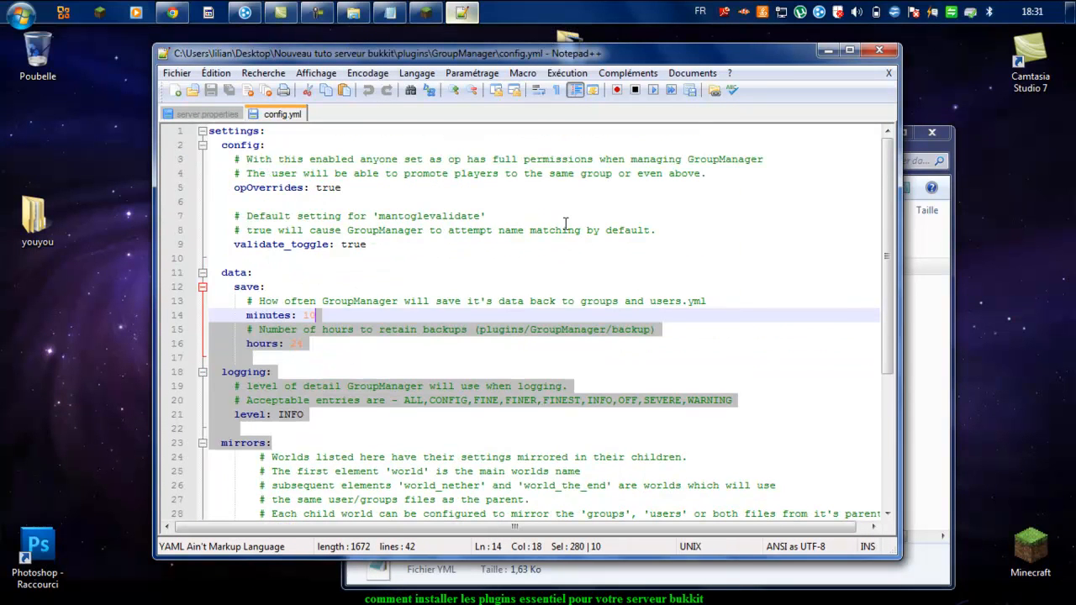
click(566, 223)
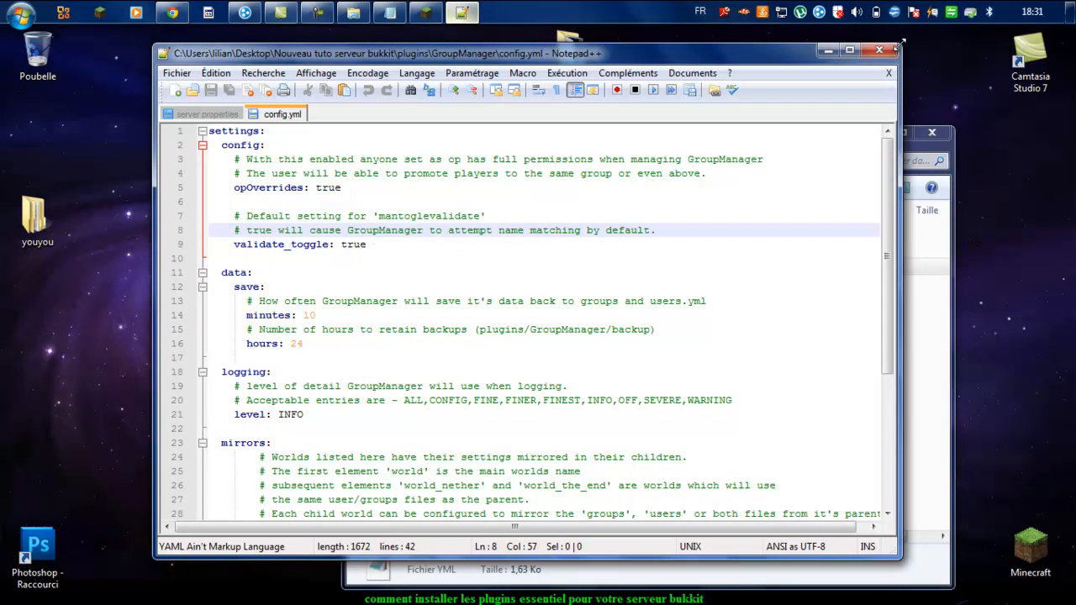
click(871, 52)
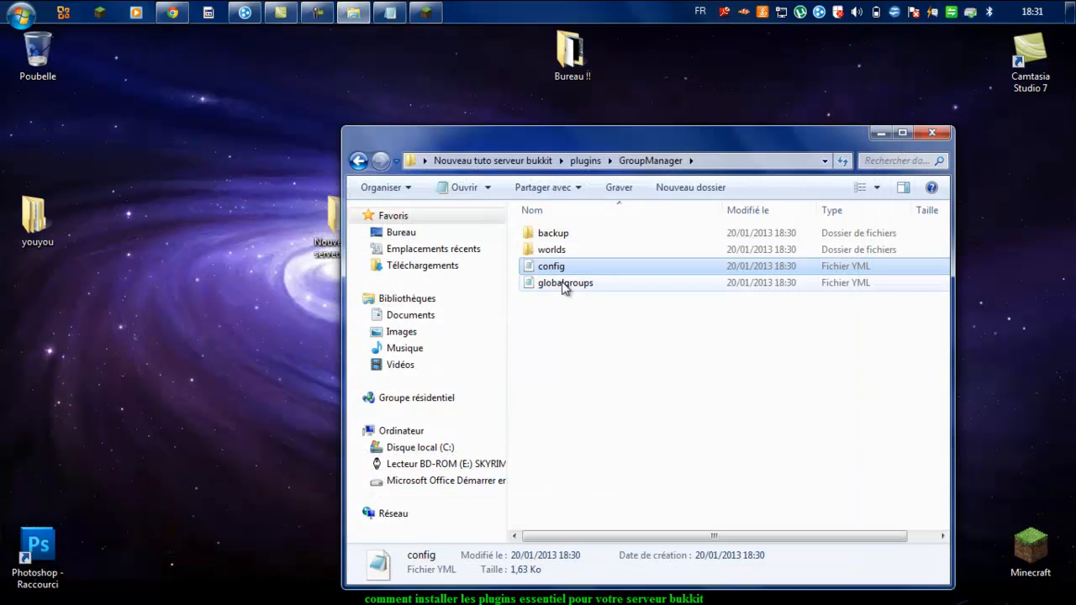
Step: Open groups.yml from GroupManager's worlds\world folder in Notepad++
click(584, 253)
double_click(586, 252)
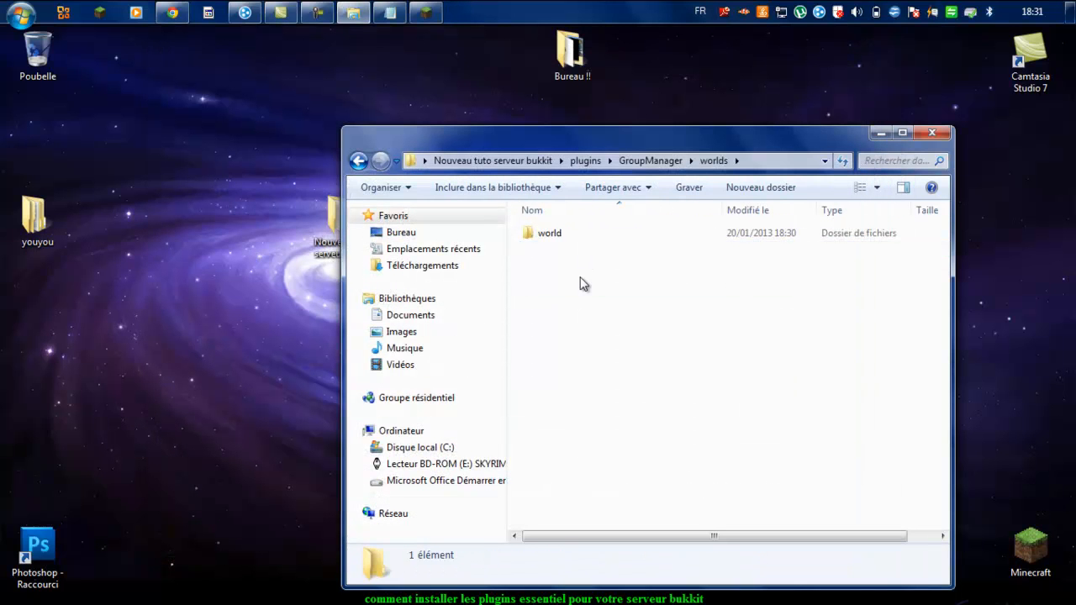
double_click(565, 236)
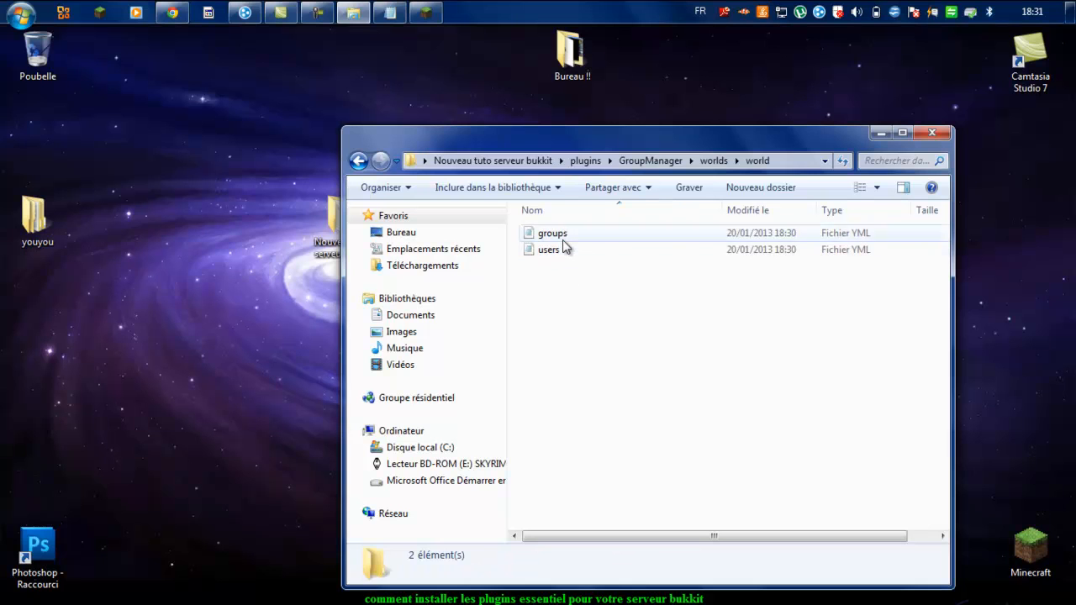
click(562, 240)
right_click(563, 240)
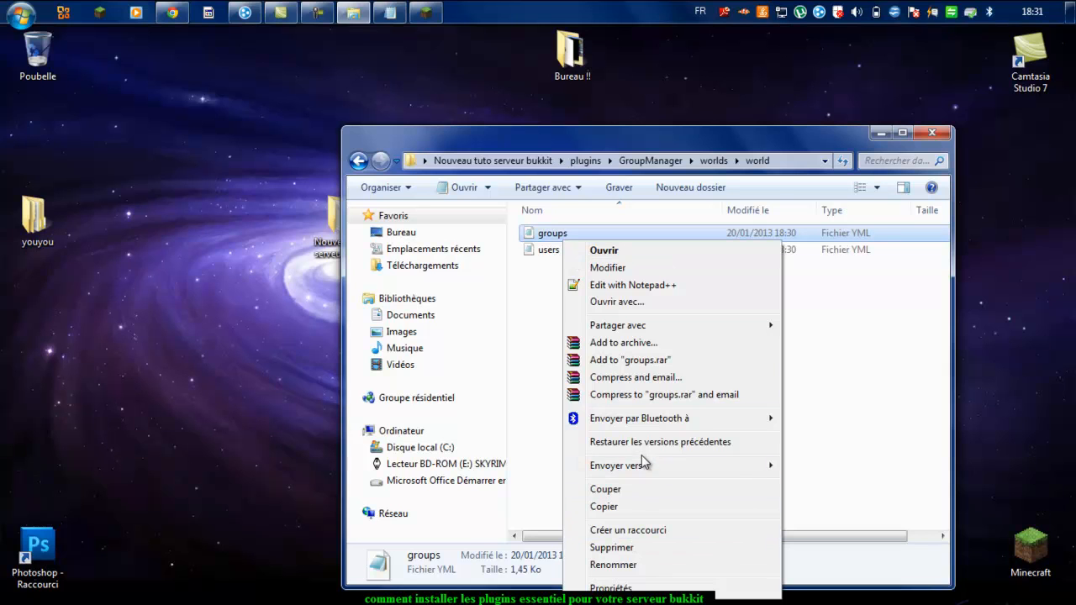
click(630, 285)
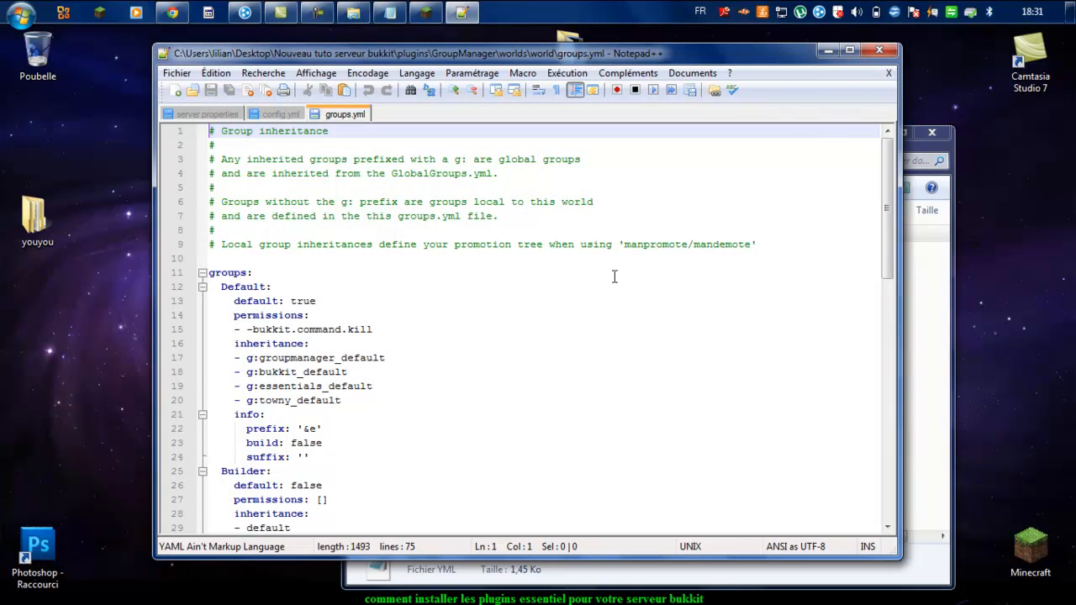
Step: Scroll through groups.yml and maximize the Notepad++ window
scroll(428, 321, down, 3)
scroll(429, 321, up, 1)
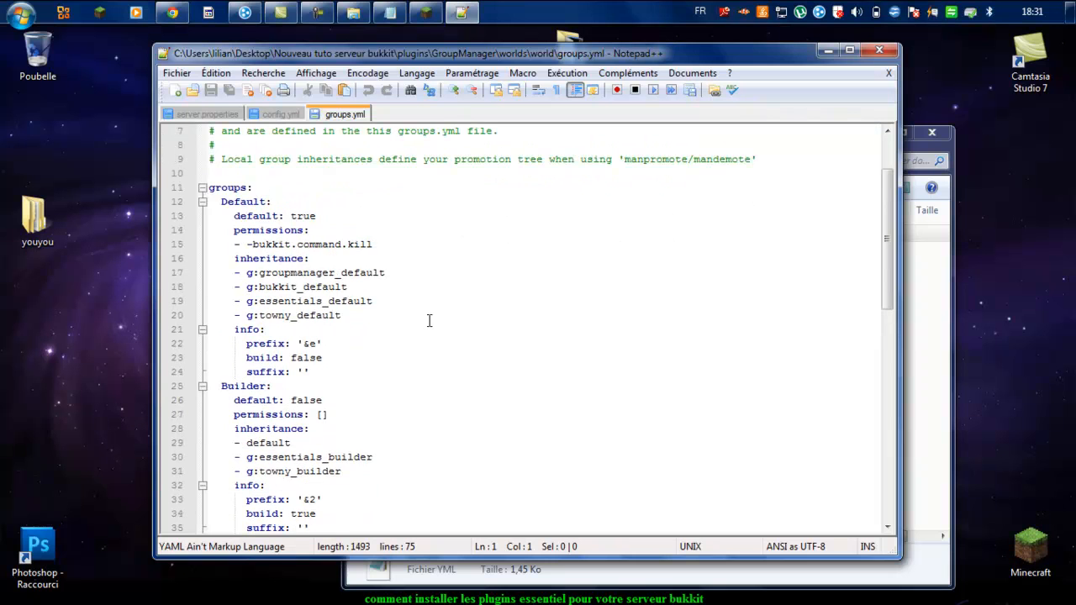
scroll(347, 237, down, 14)
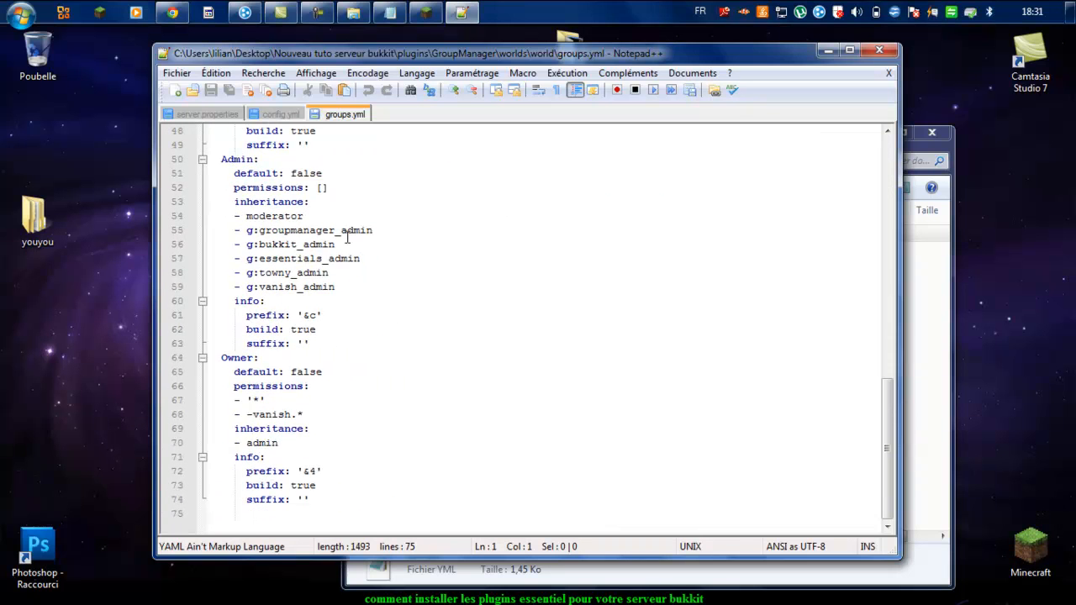
scroll(347, 237, up, 7)
click(850, 50)
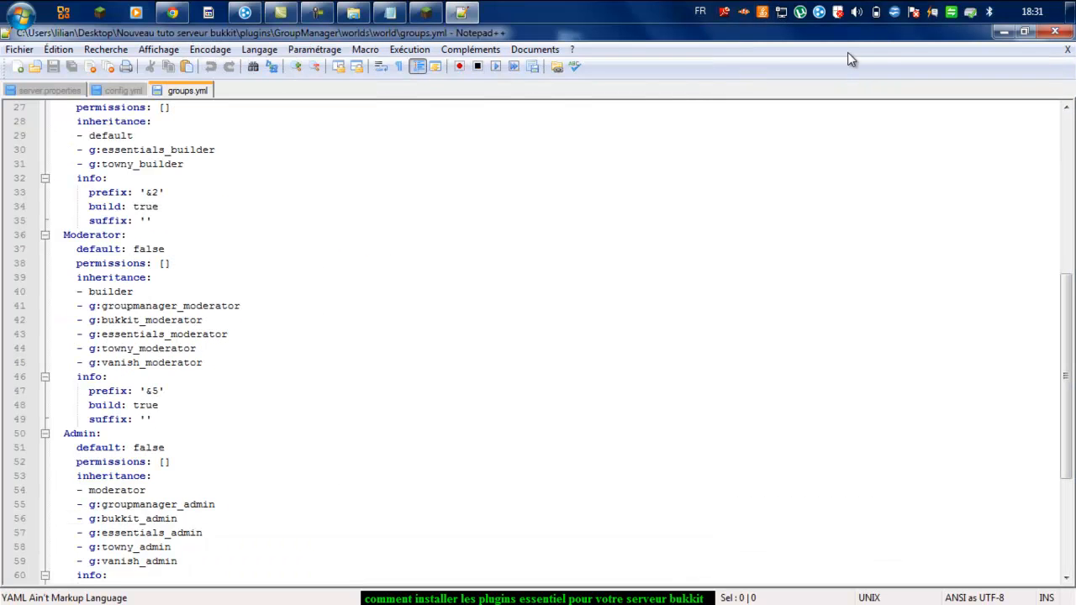
scroll(251, 267, up, 3)
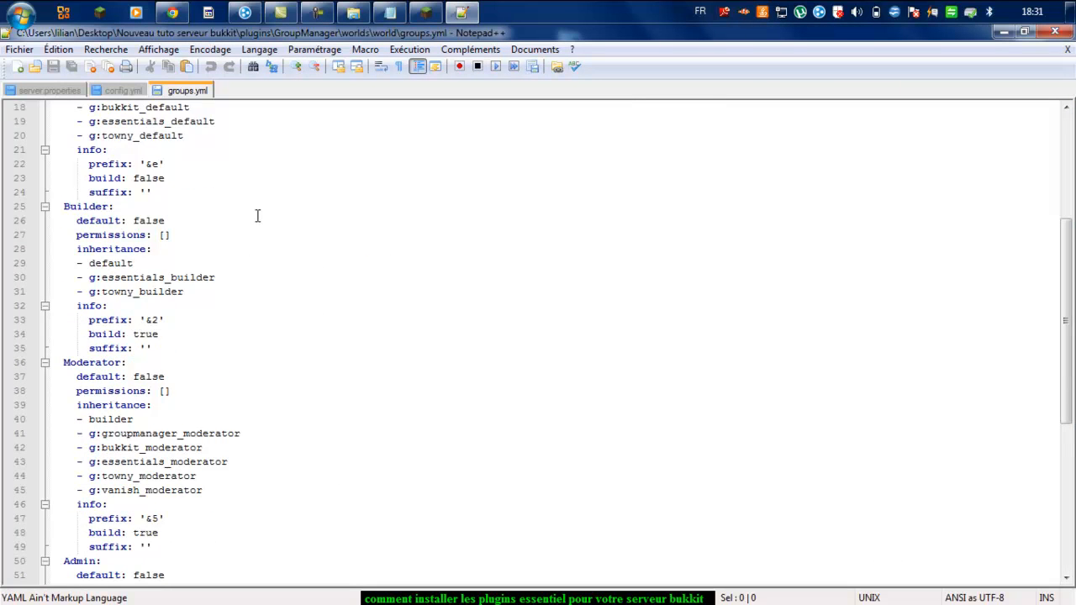
scroll(257, 217, up, 6)
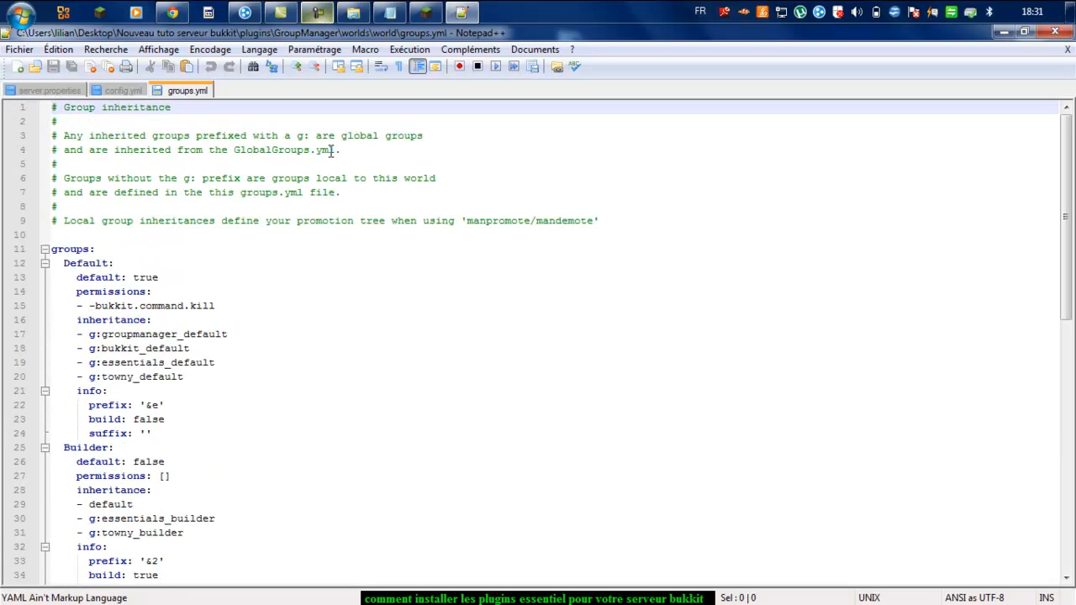
Step: Highlight the Default-to-Owner group definitions on lines 11–37, then deselect
click(319, 11)
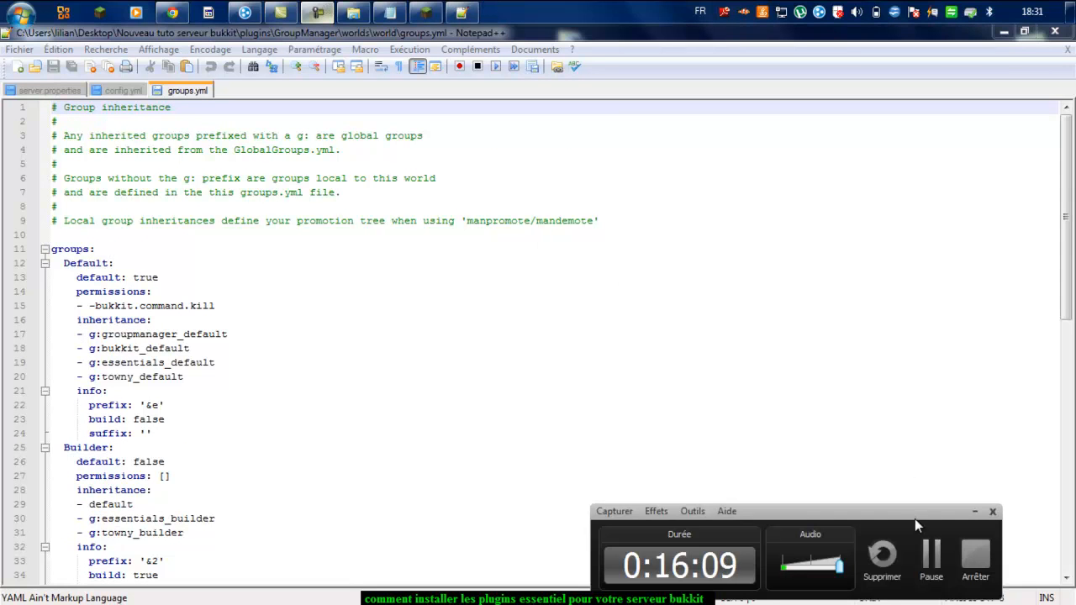
click(932, 555)
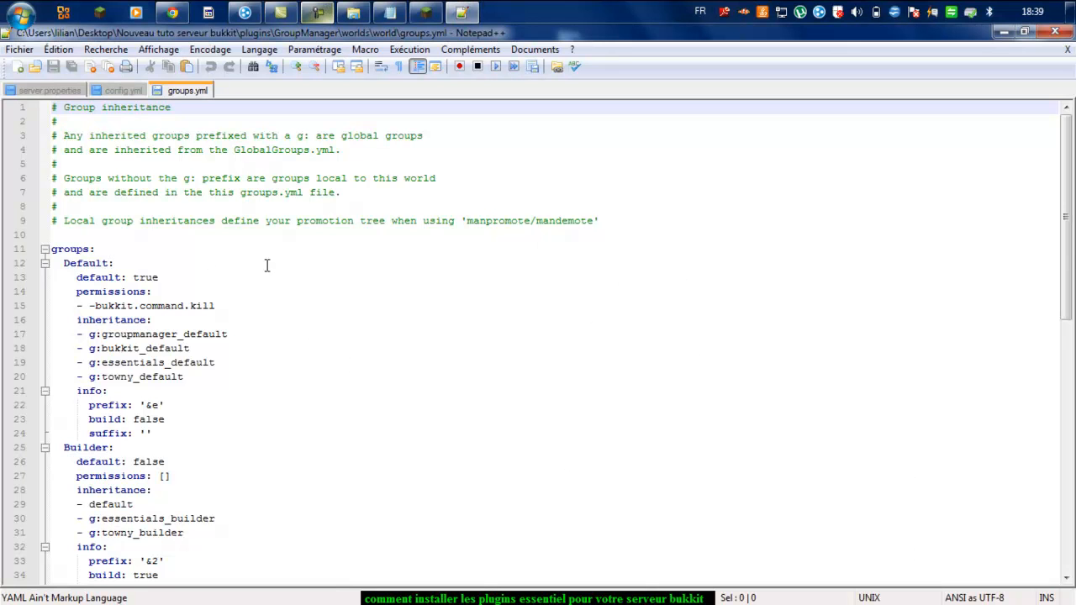
drag(58, 244, 353, 590)
click(248, 437)
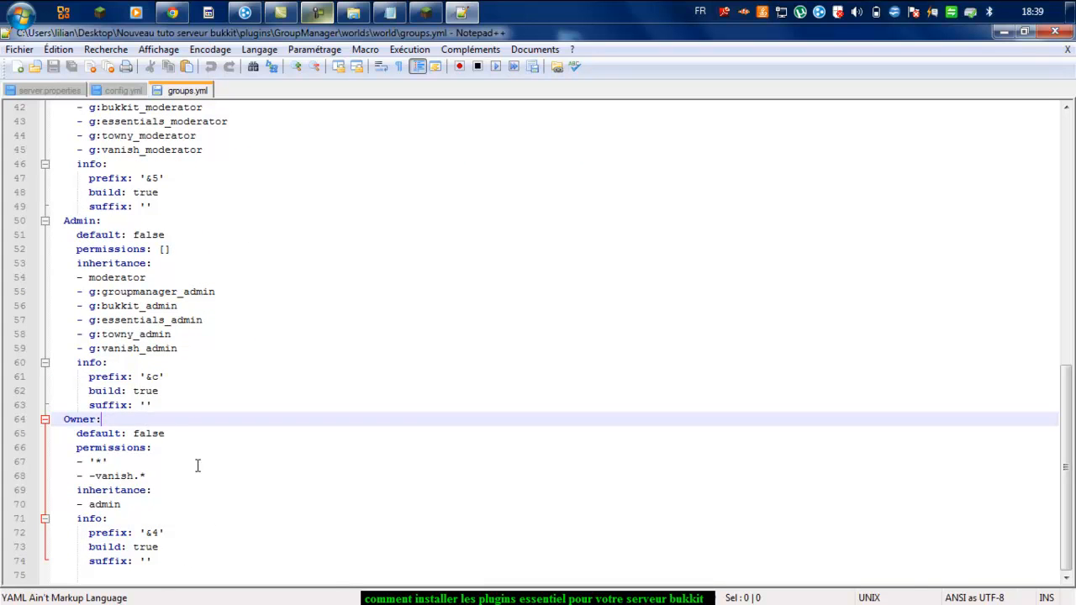
scroll(157, 509, up, 14)
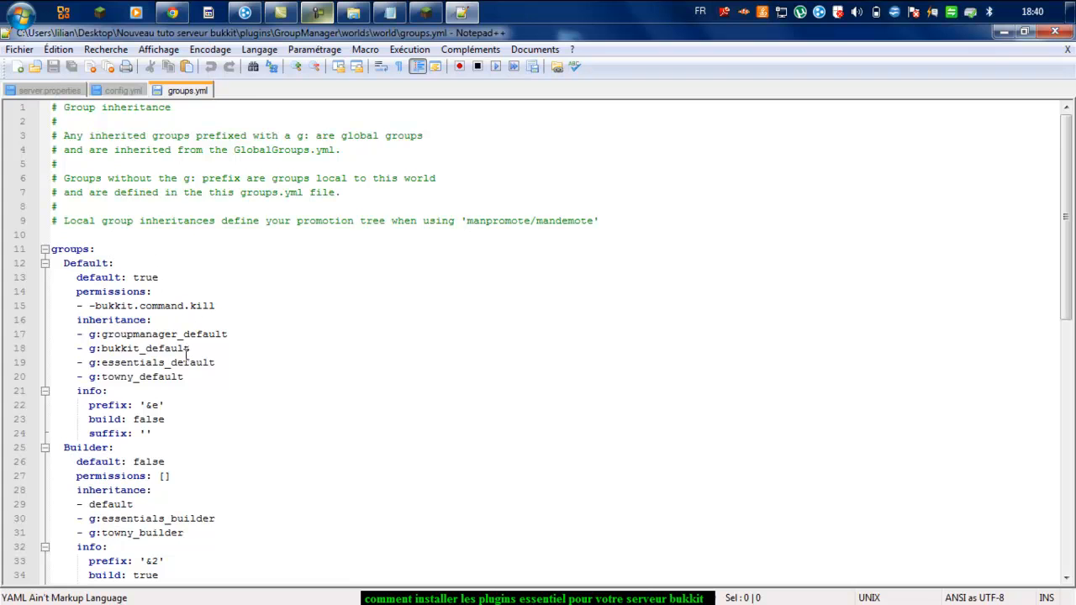
scroll(186, 356, down, 1)
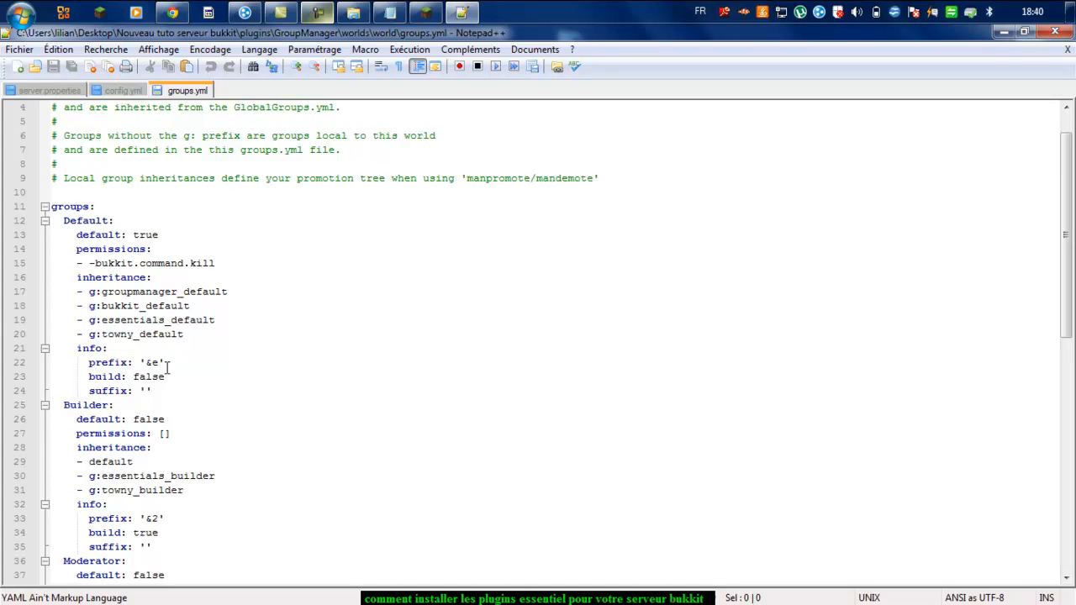
Step: Add Visiteur after &e for Default and Paysans after &2 for Builder
click(161, 373)
click(165, 363)
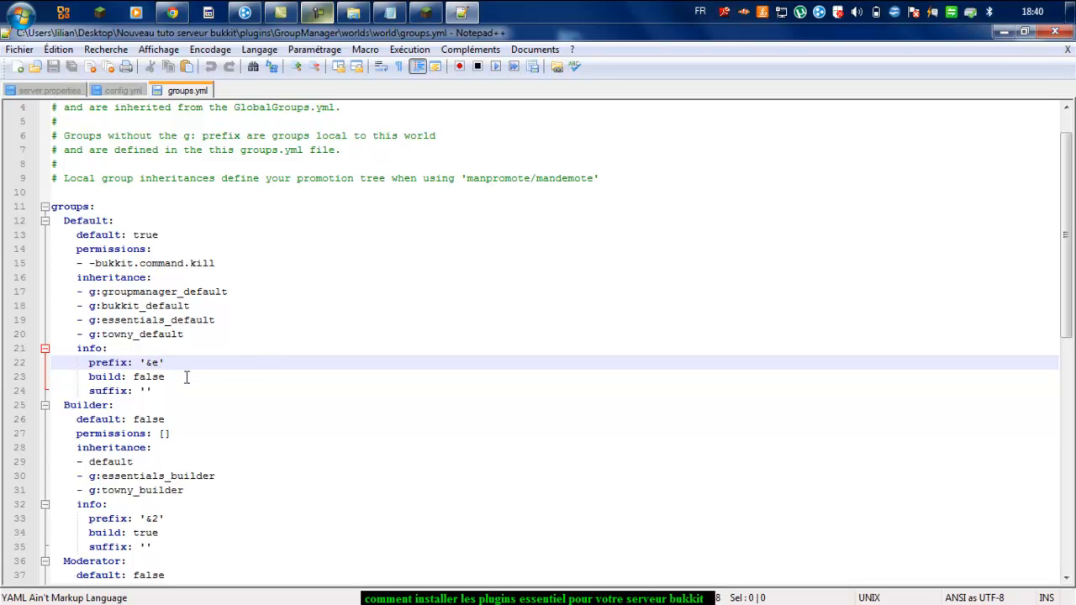
text(V)
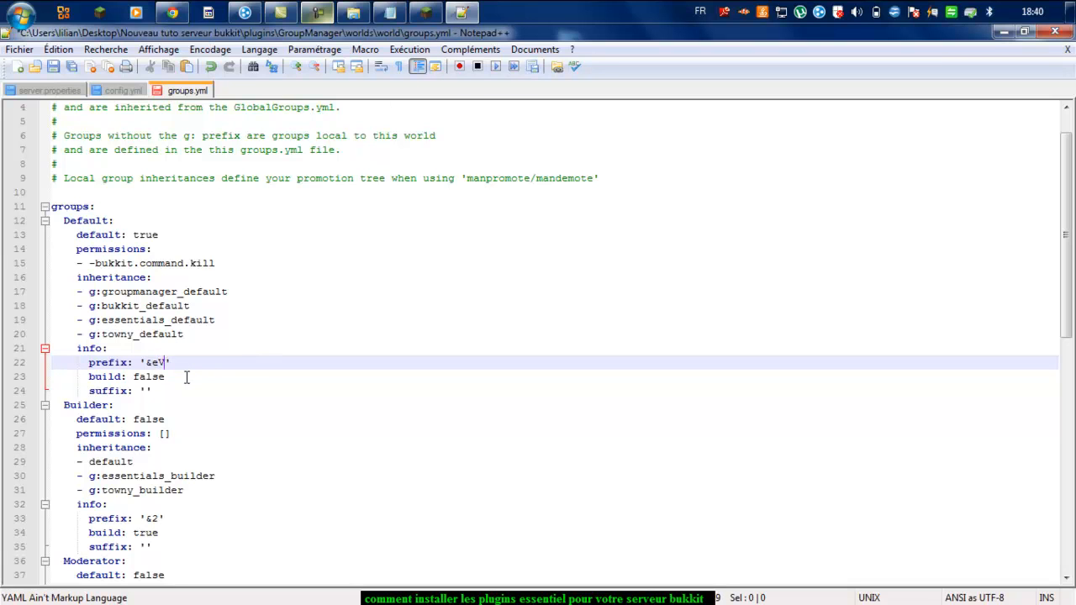
text(isi)
click(187, 377)
text(teu)
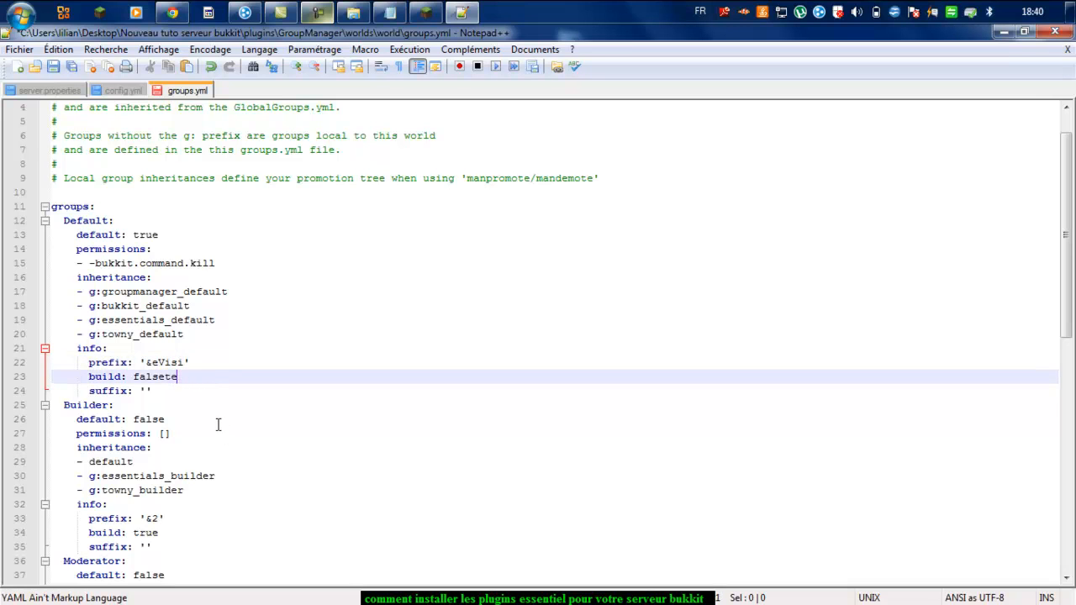
text(ese)
click(186, 362)
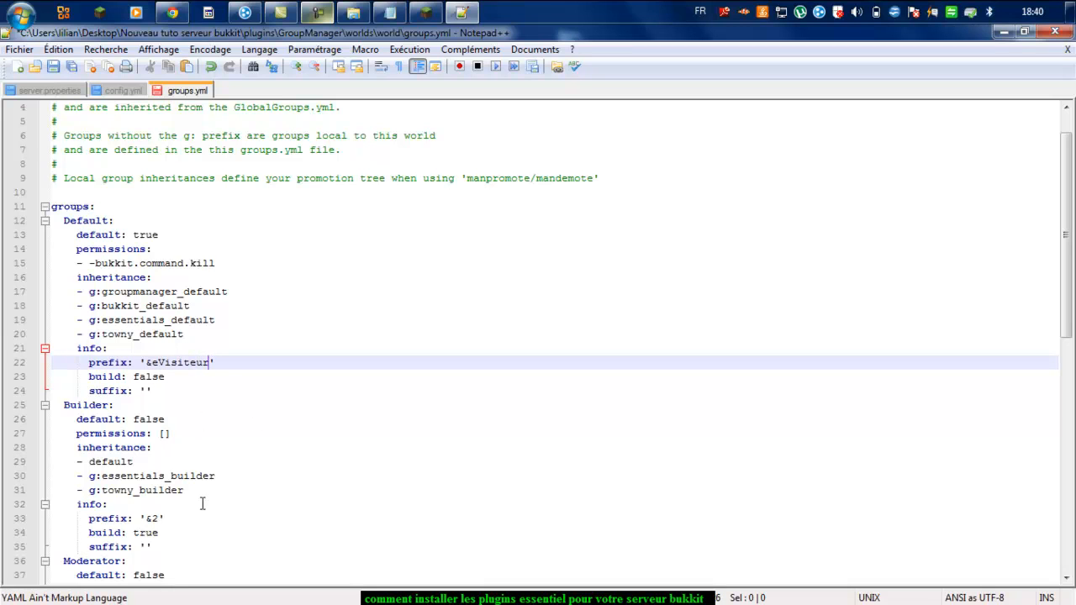
click(158, 519)
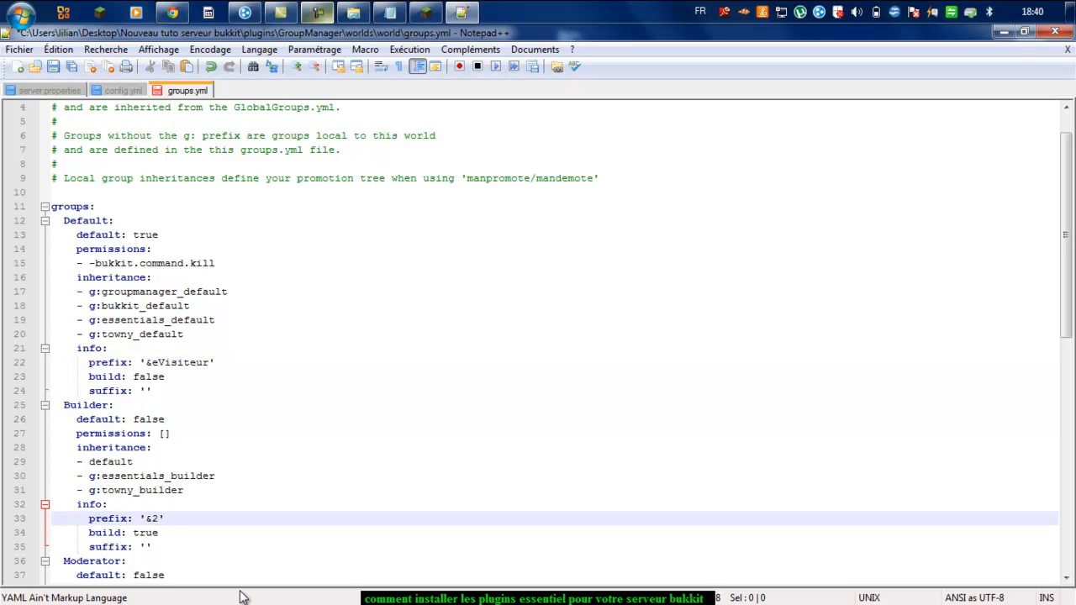
text(Faysans)
scroll(567, 516, down, 6)
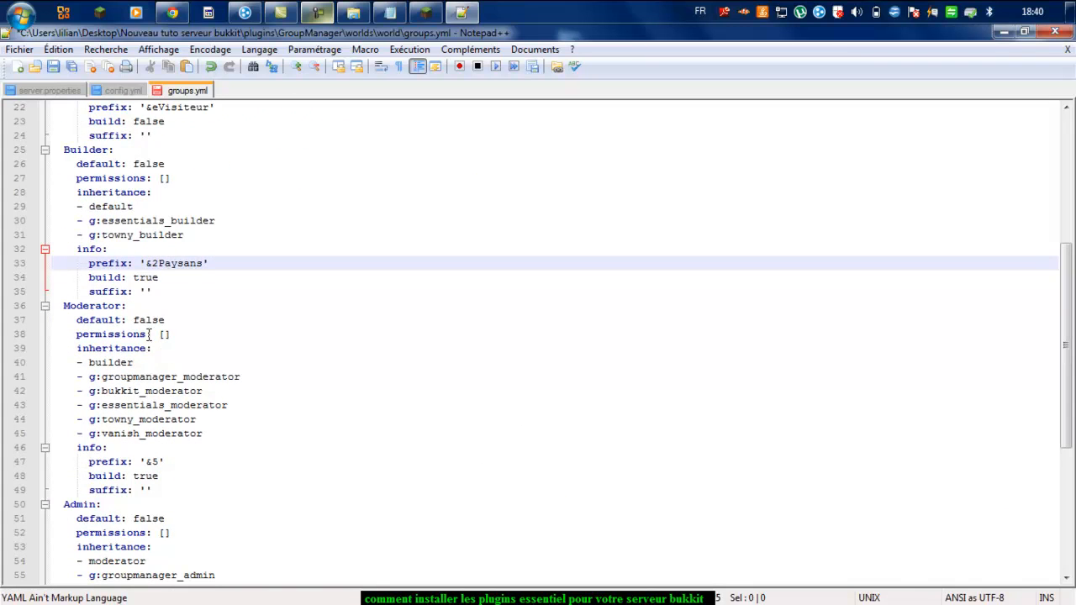
Step: Set the Moderator, Admin and Owner prefixes to Modérateur, Co-Fondateur and Fondateur, then close the file
click(157, 461)
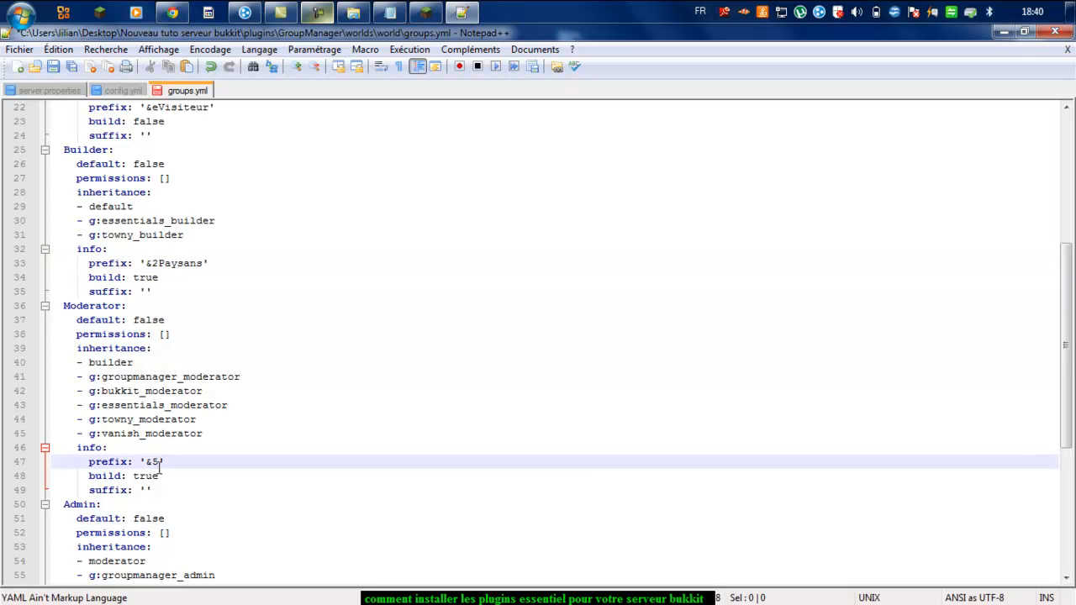
text(Modérateur)
scroll(200, 543, down, 2)
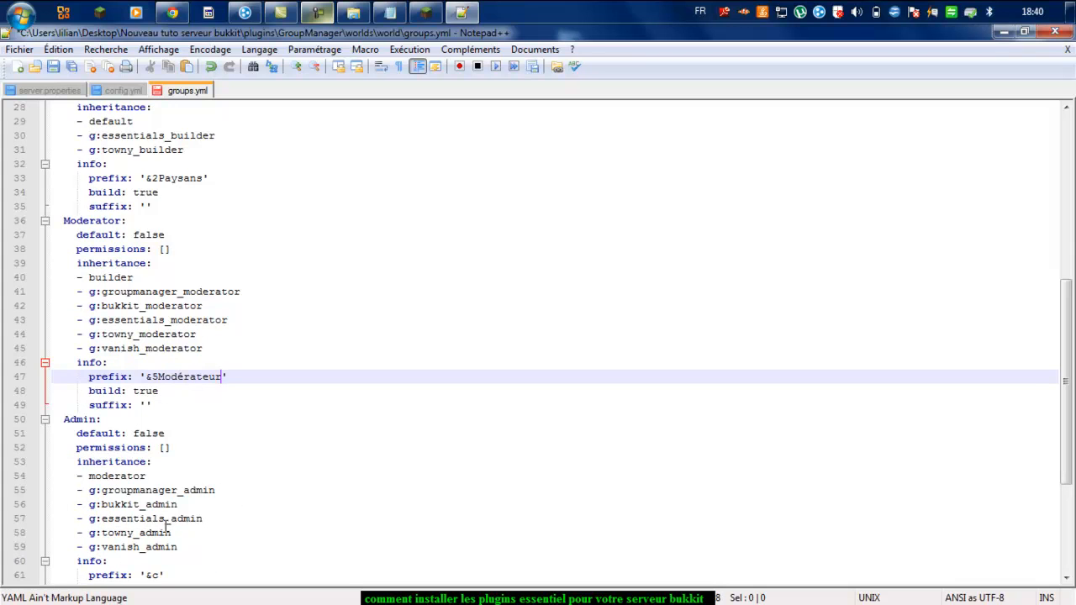
scroll(161, 575, down, 2)
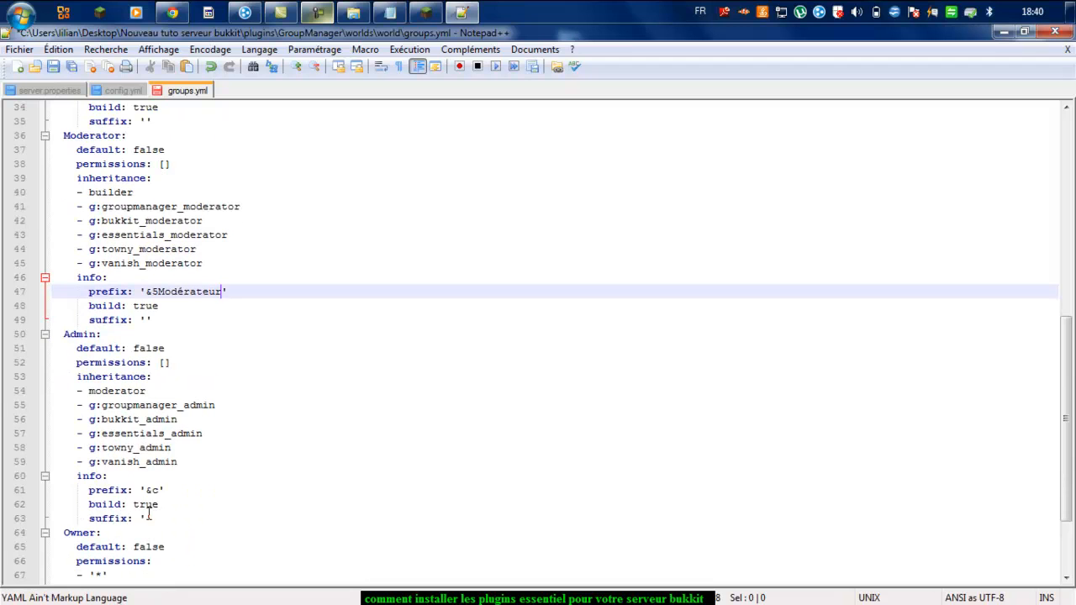
click(157, 489)
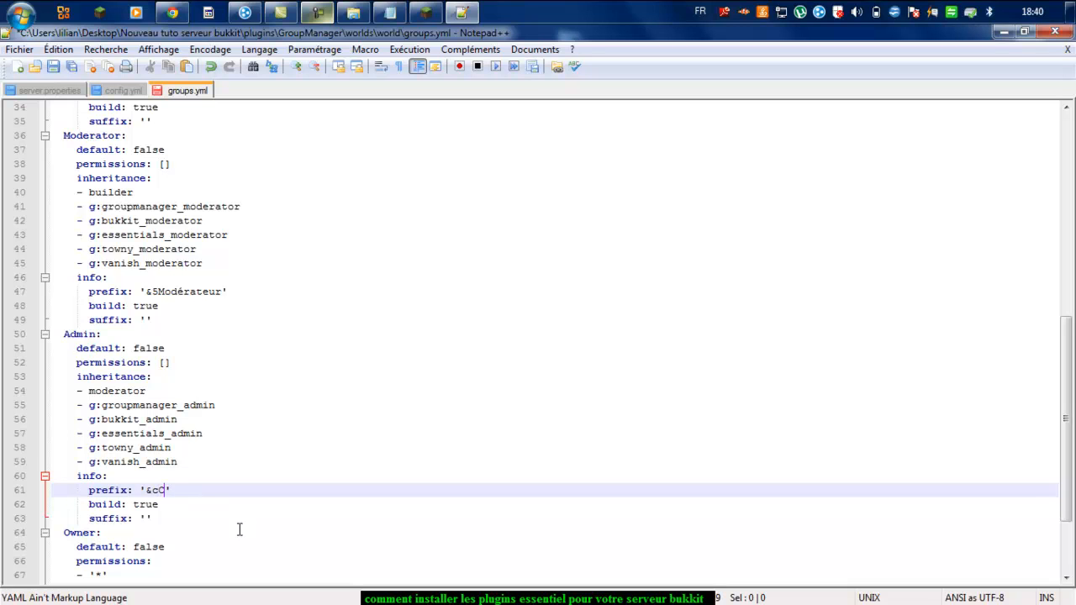
text(Co-Fondateur)
scroll(239, 524, down, 3)
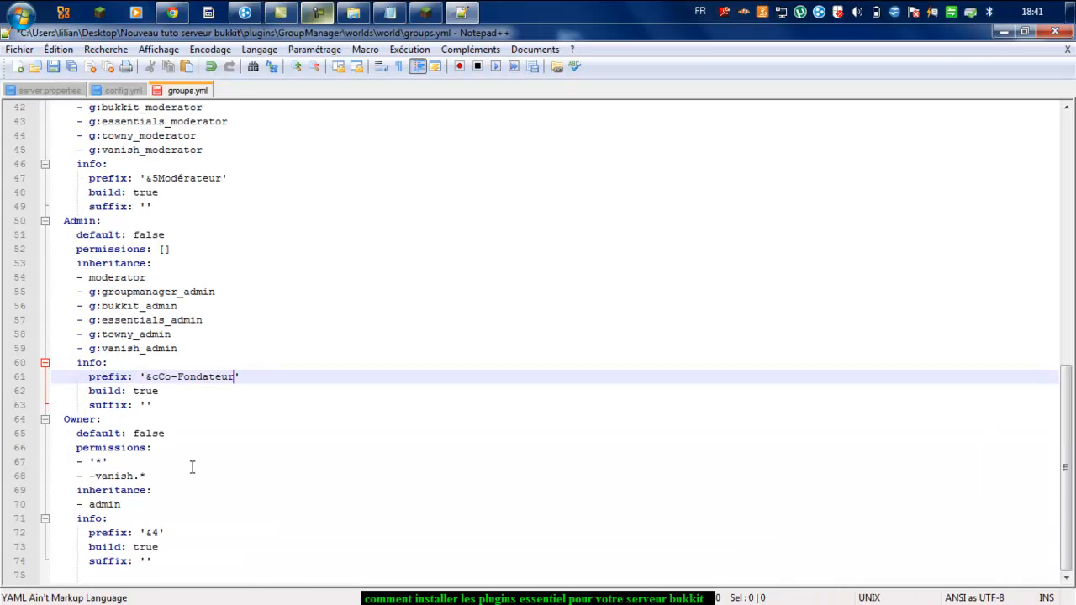
click(160, 535)
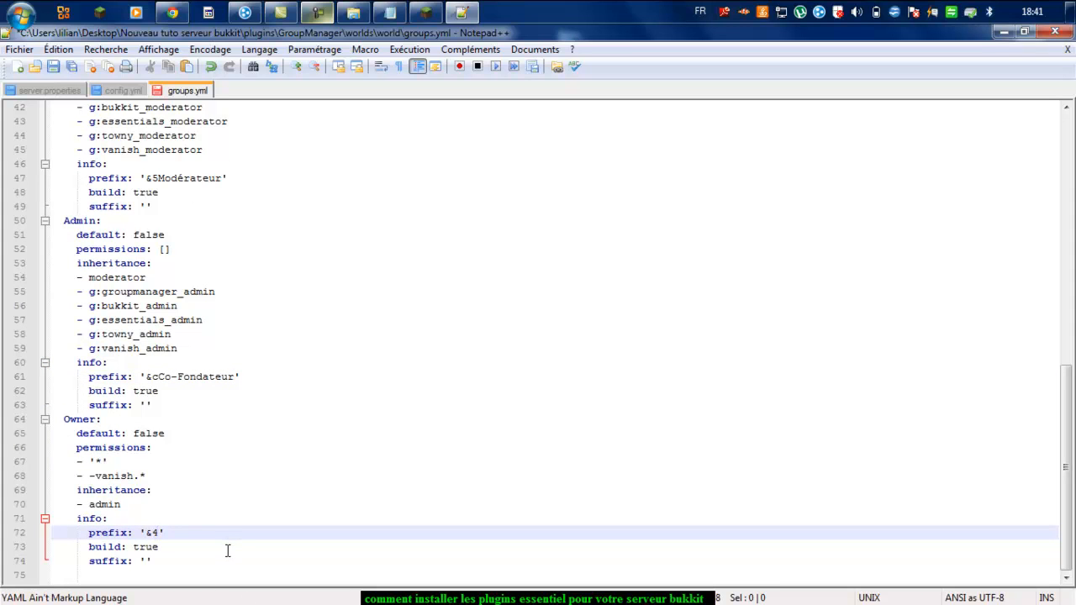
text(Fondateur)
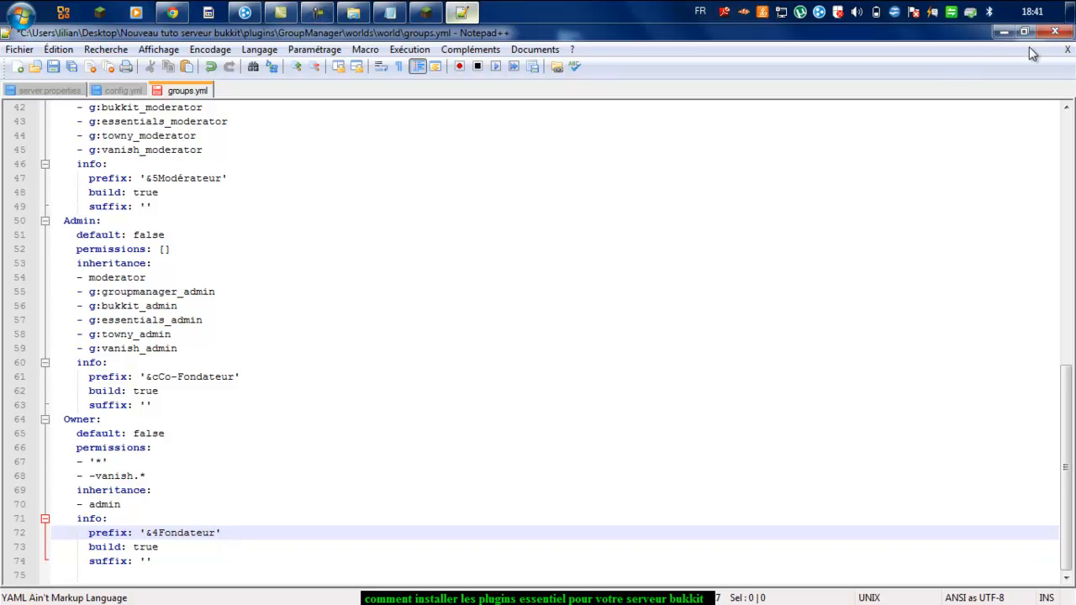
click(1056, 34)
Step: Save groups.yml, return to the main server folder and relaunch the RUN script
click(505, 378)
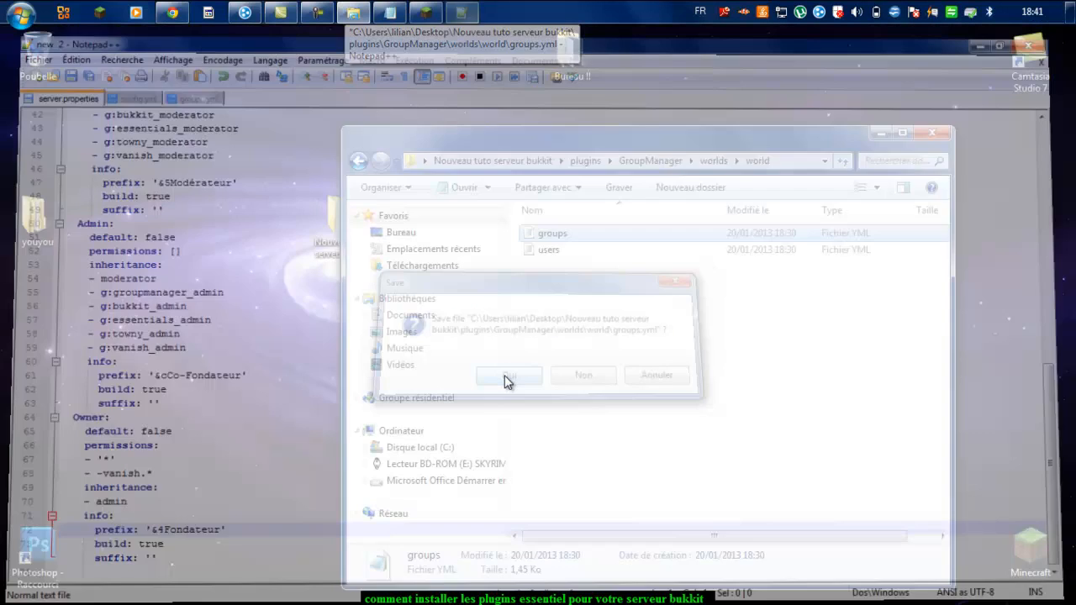
click(358, 160)
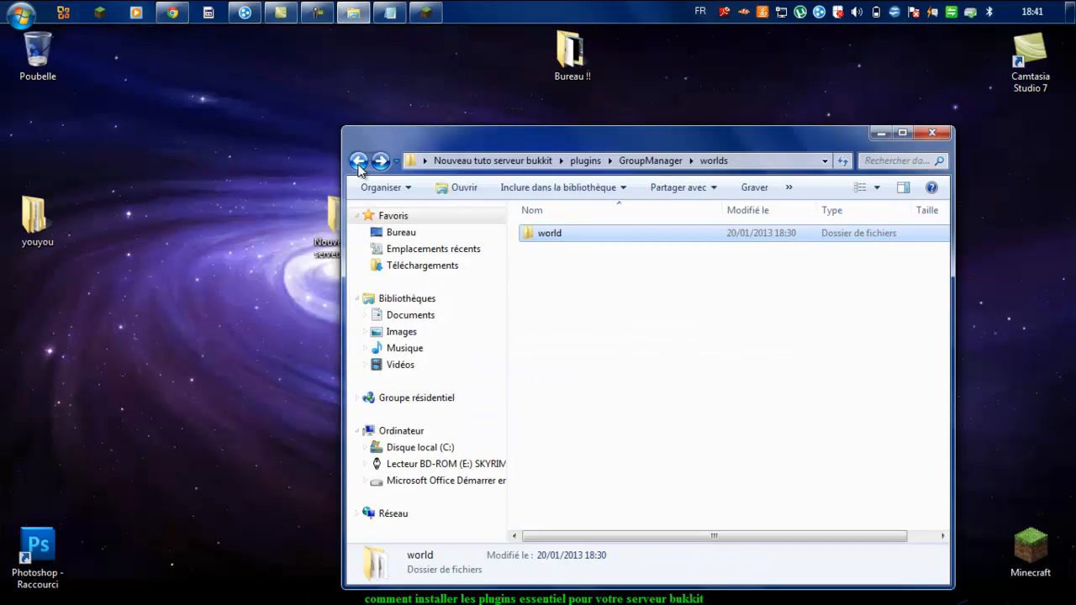
click(359, 161)
click(358, 161)
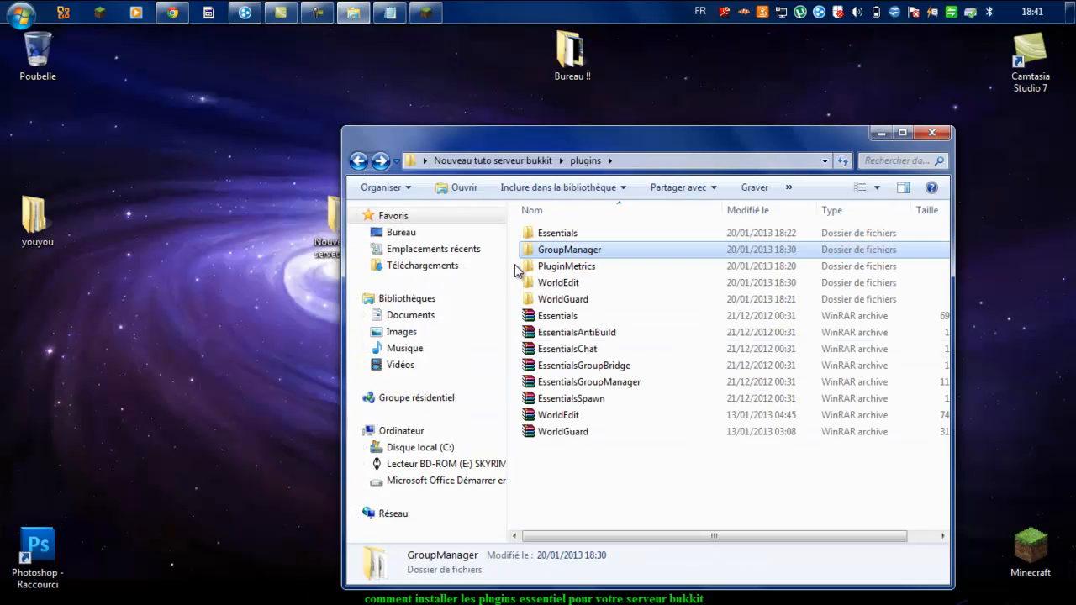
click(358, 161)
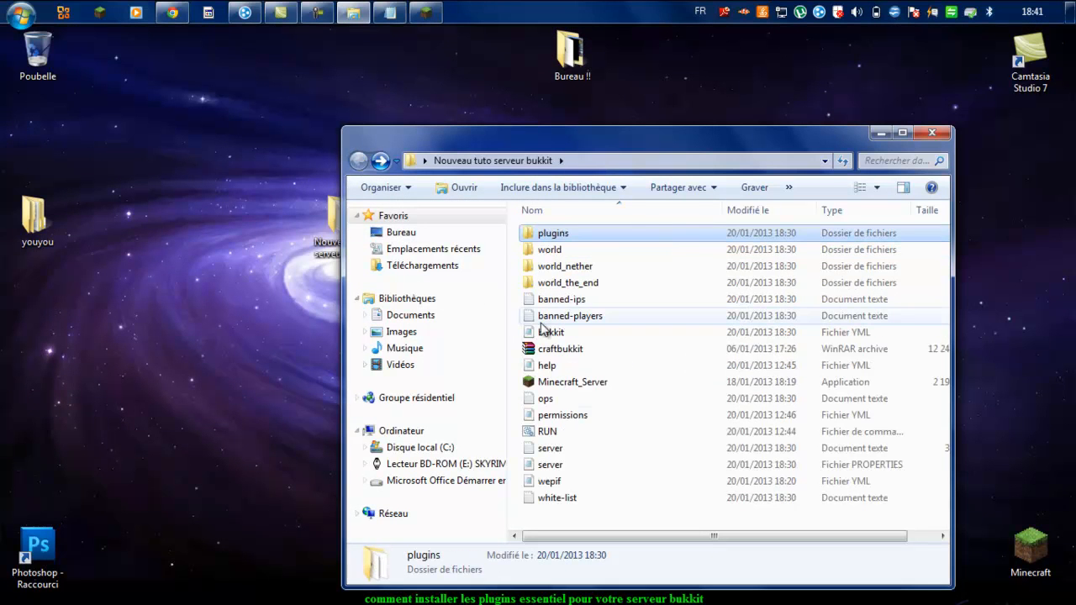
double_click(570, 431)
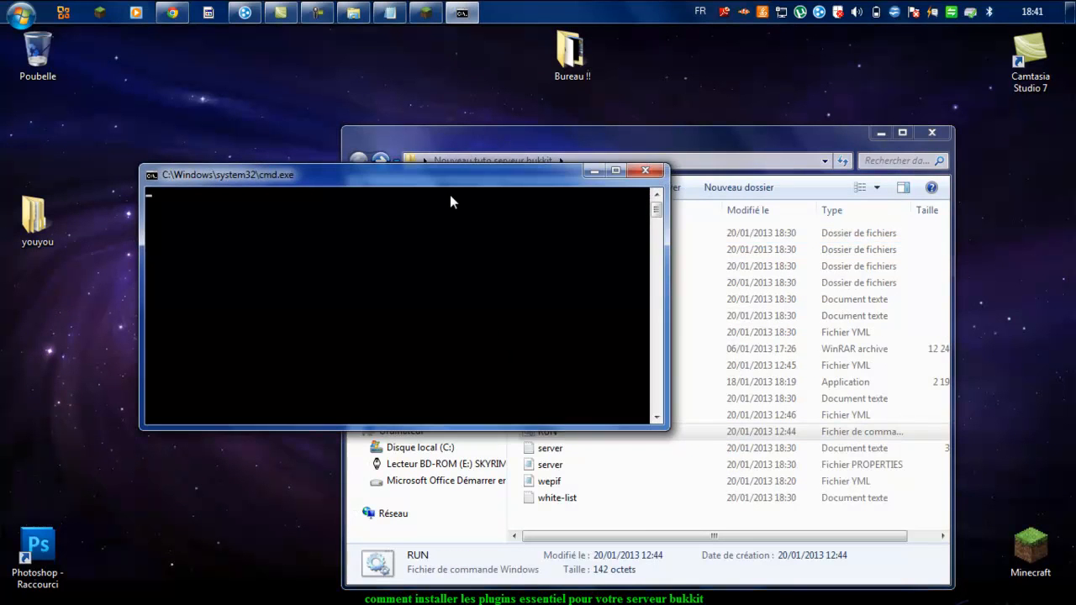
Step: Switch to Minecraft and go from the title menu to Multiplayer's Add Server screen
click(427, 12)
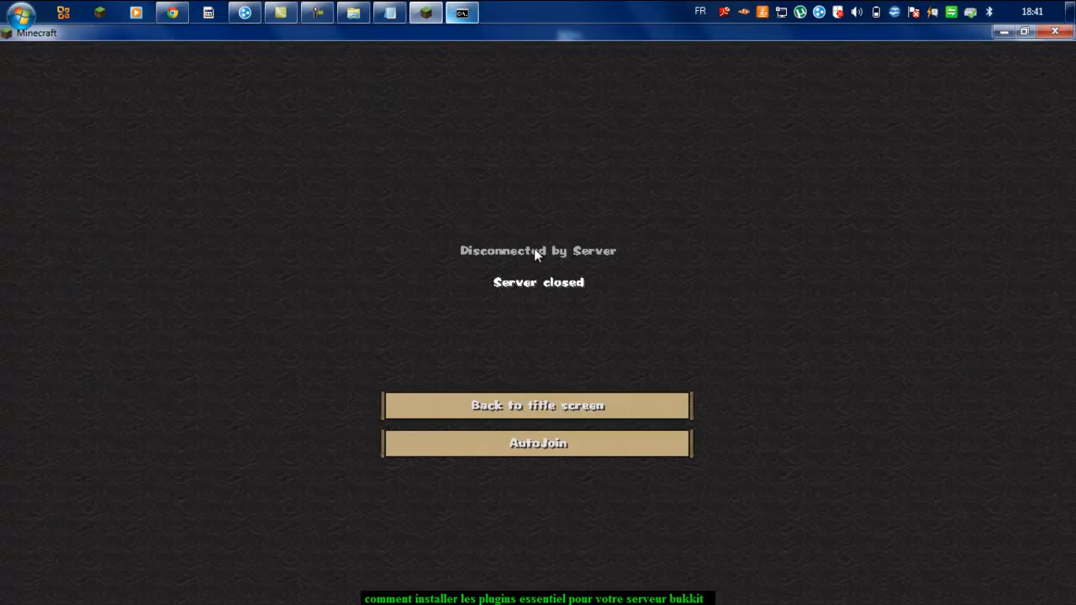
click(600, 410)
click(583, 324)
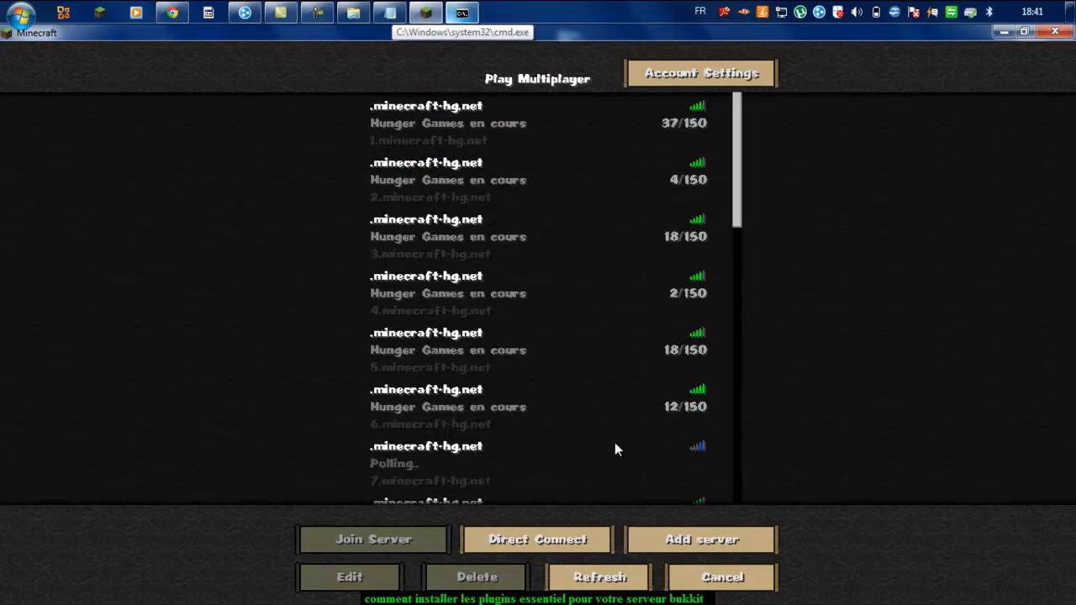
click(638, 538)
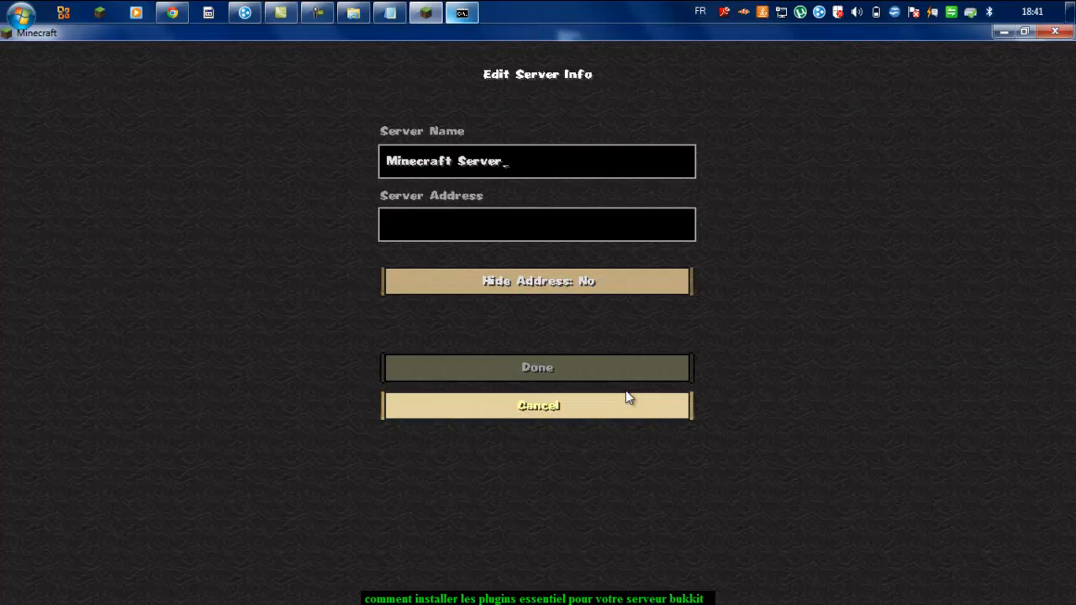
Step: Name the entry 'Mon server', paste the server address, save it and join
key(BackSpace)
key(BackSpace)
key(BackSpace)
key(BackSpace)
key(BackSpace)
key(BackSpace)
key(BackSpace)
key(BackSpace)
key(BackSpace)
key(BackSpace)
key(BackSpace)
key(BackSpace)
key(BackSpace)
key(BackSpace)
key(BackSpace)
text(Mon ser)
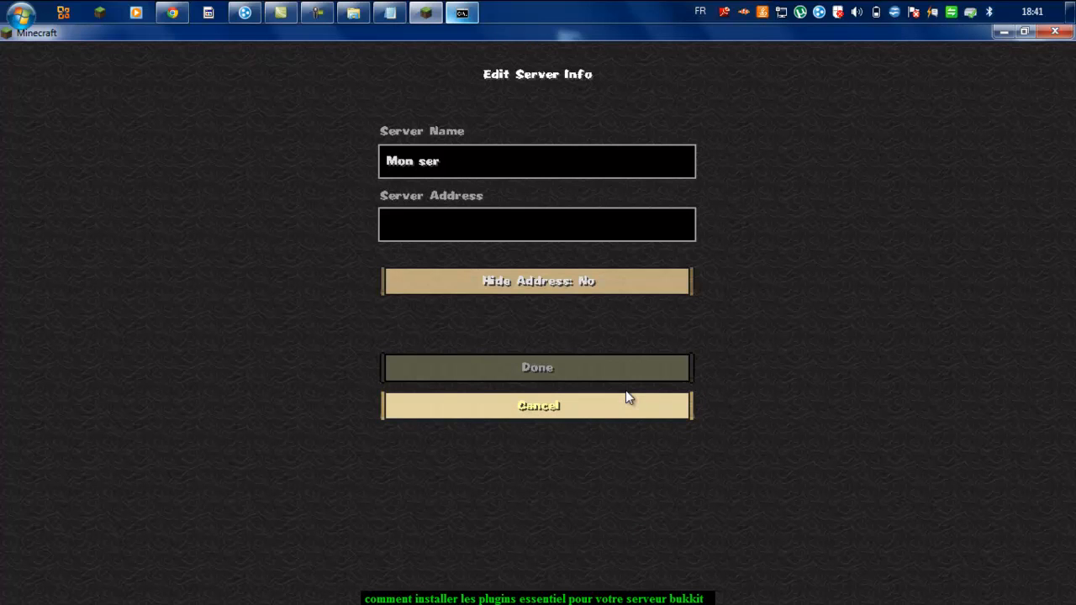
text(ver)
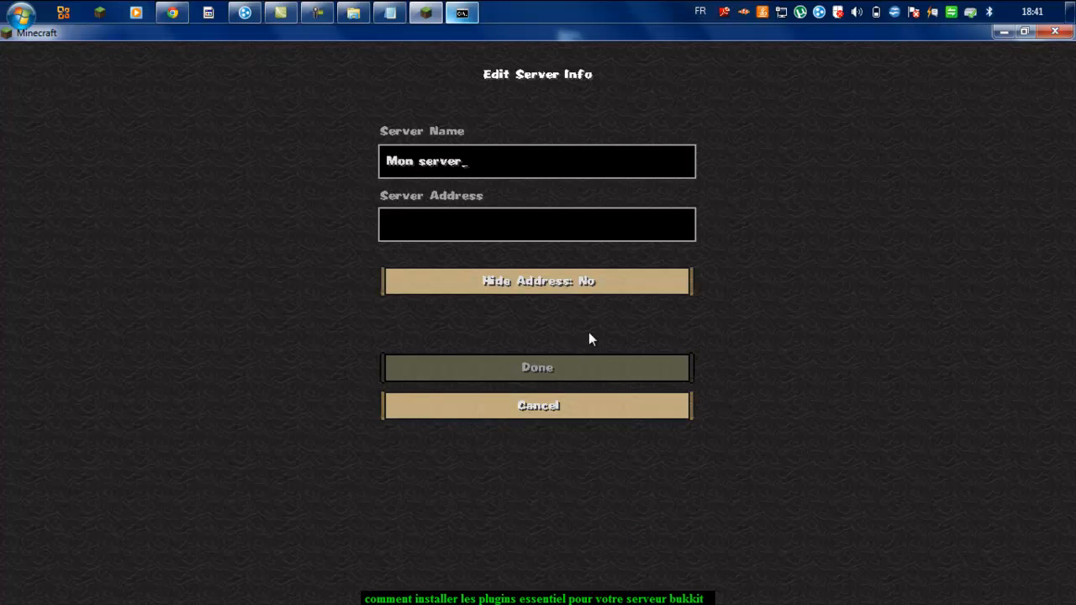
click(560, 228)
text(25.189.16.47)
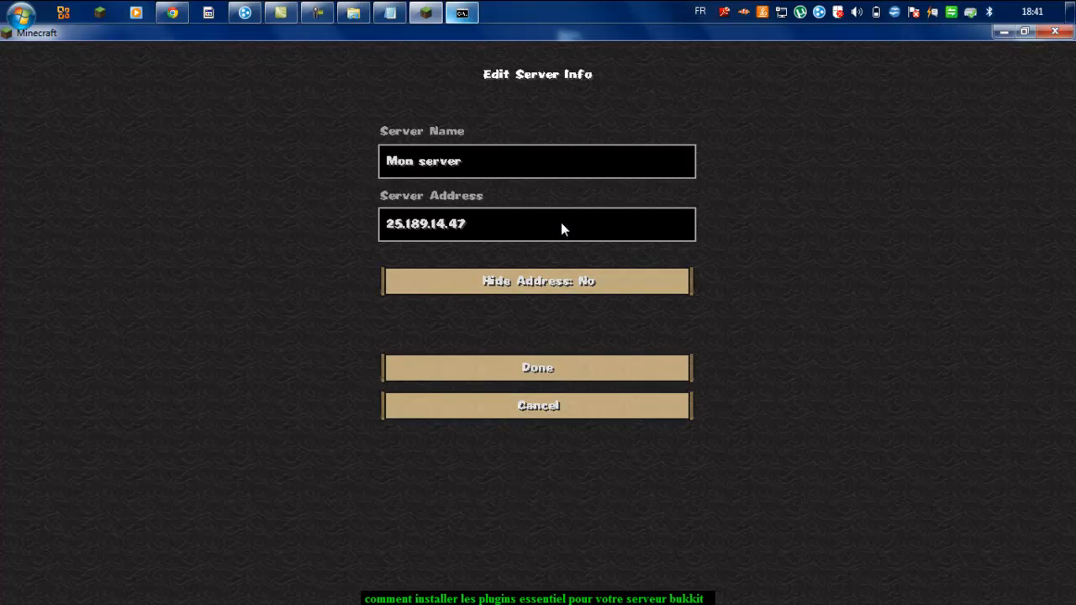
click(519, 376)
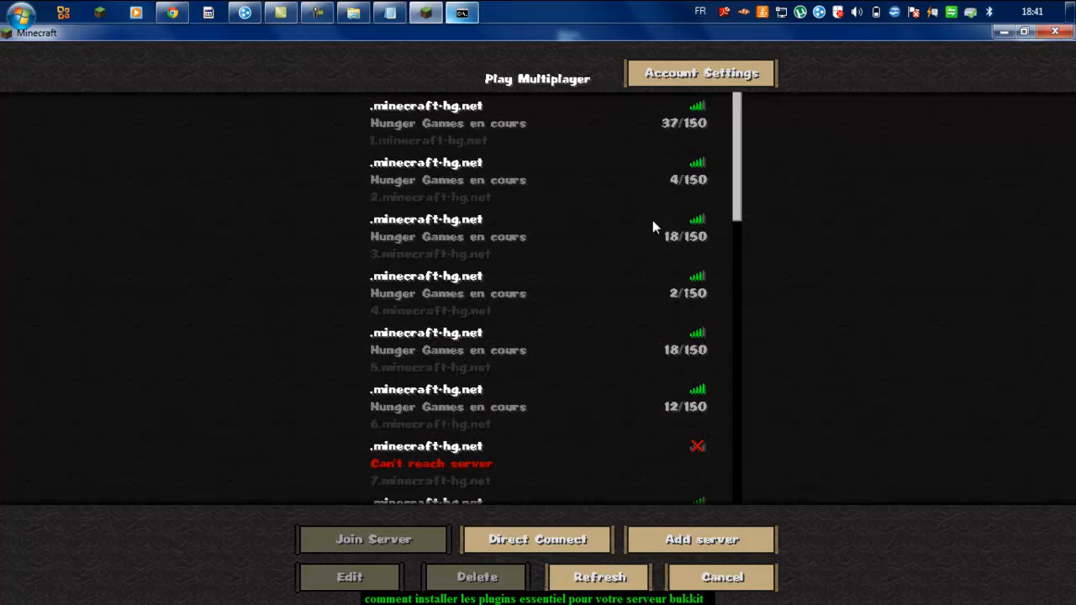
drag(737, 206, 750, 502)
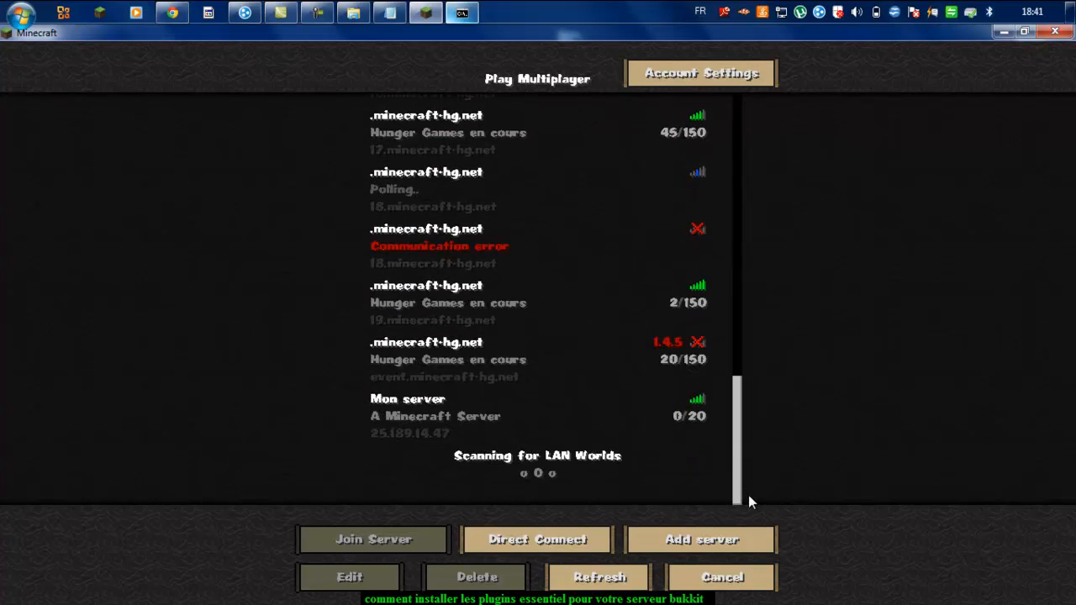
click(600, 438)
click(378, 537)
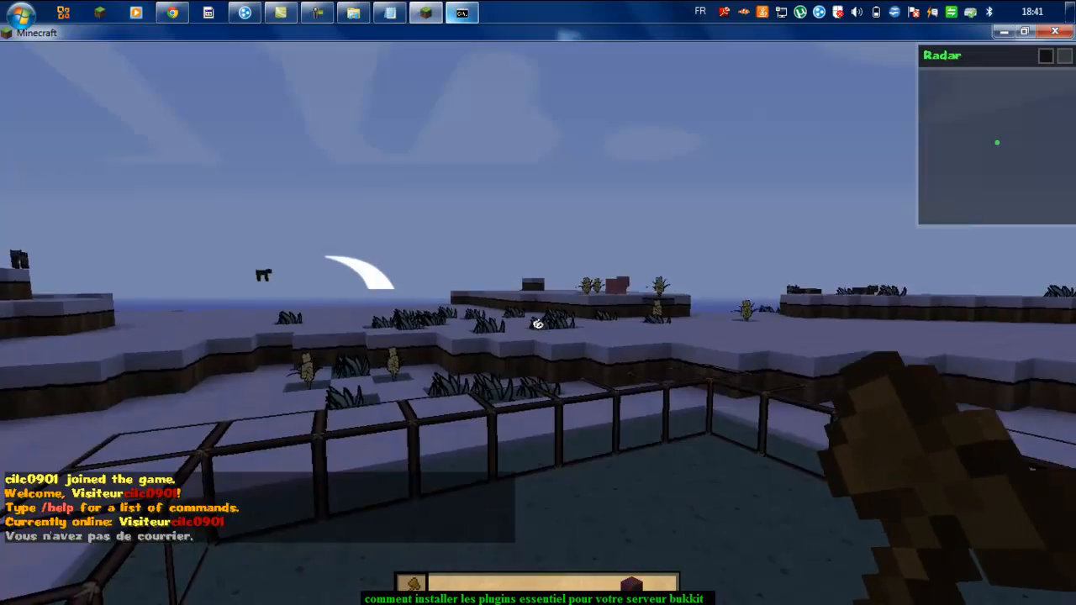
Step: Fly up, send a test chat message and walk around the snowy area
key(space)
key(space)
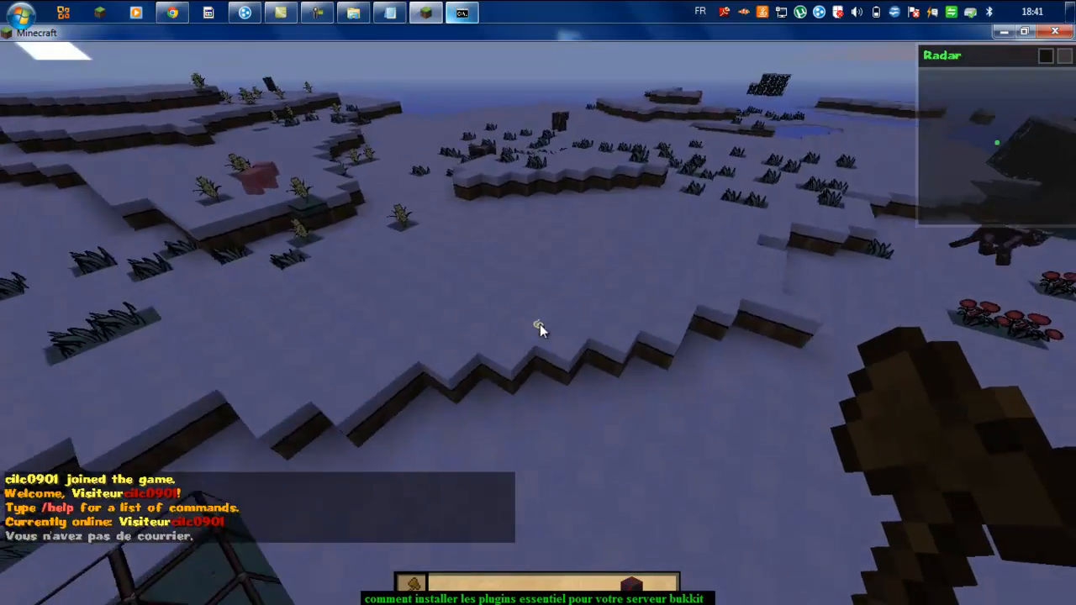
text(tt)
key(Return)
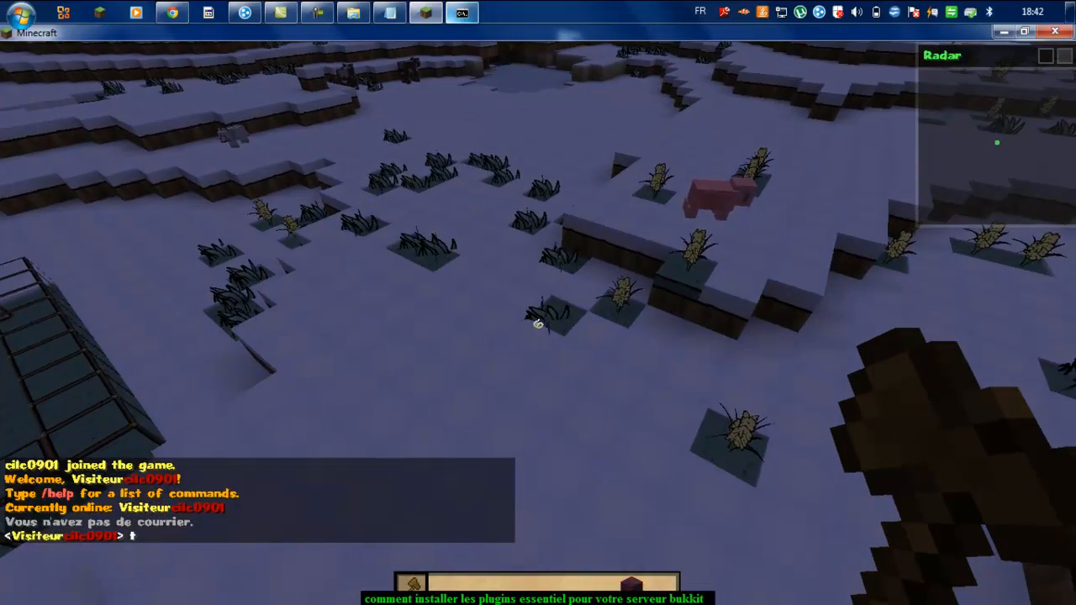
key(w)
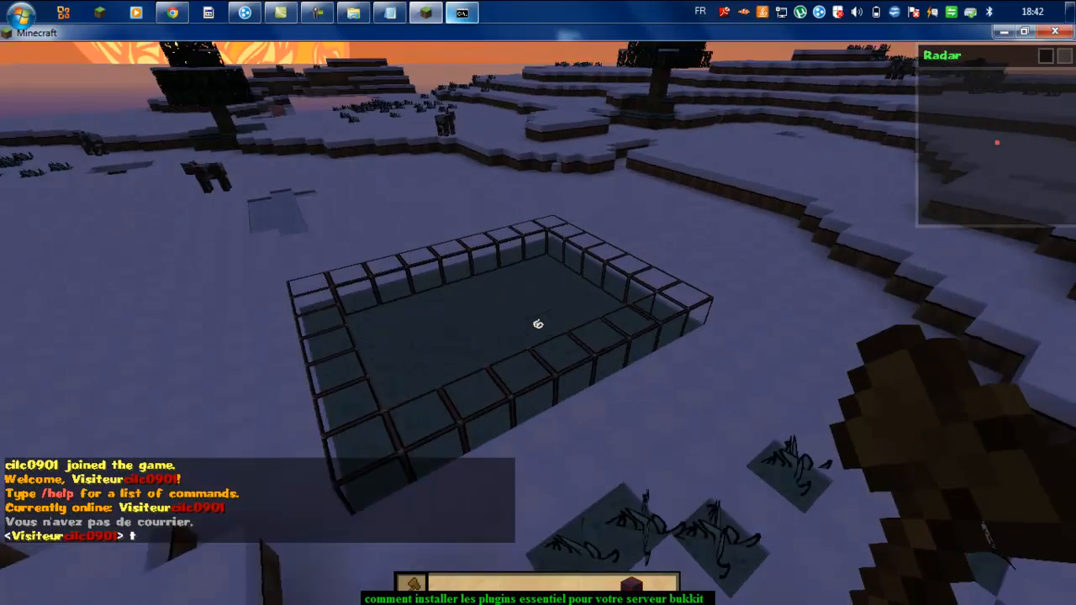
key(w)
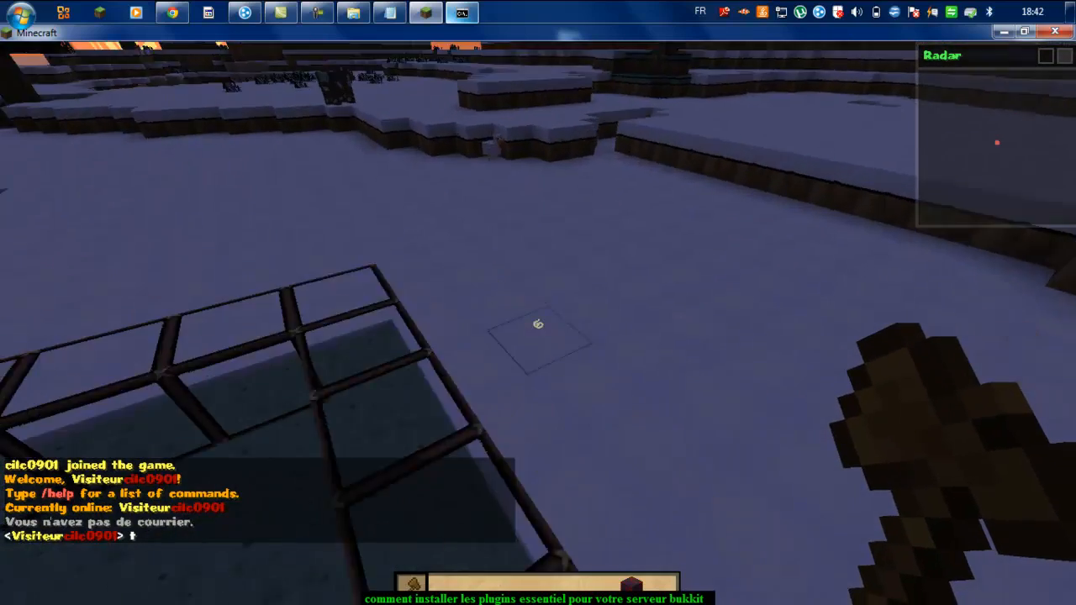
key(w)
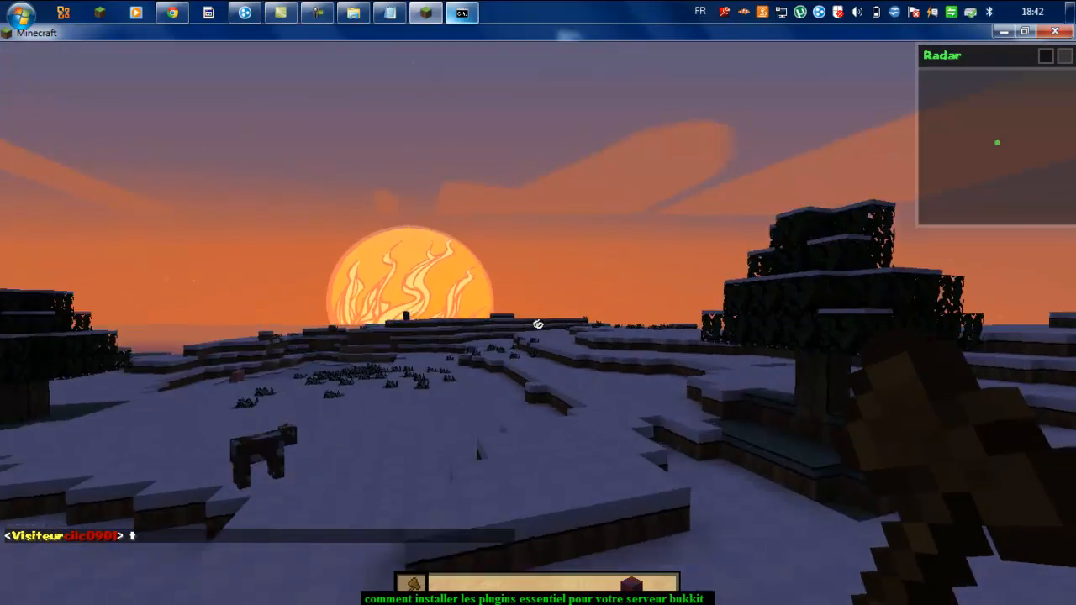
key(w)
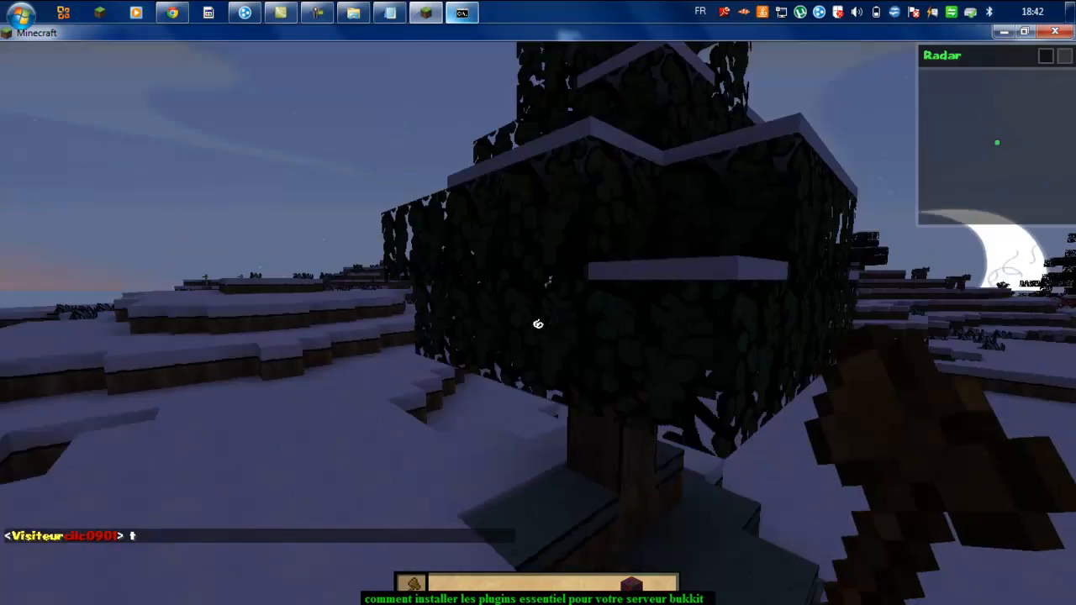
key(w)
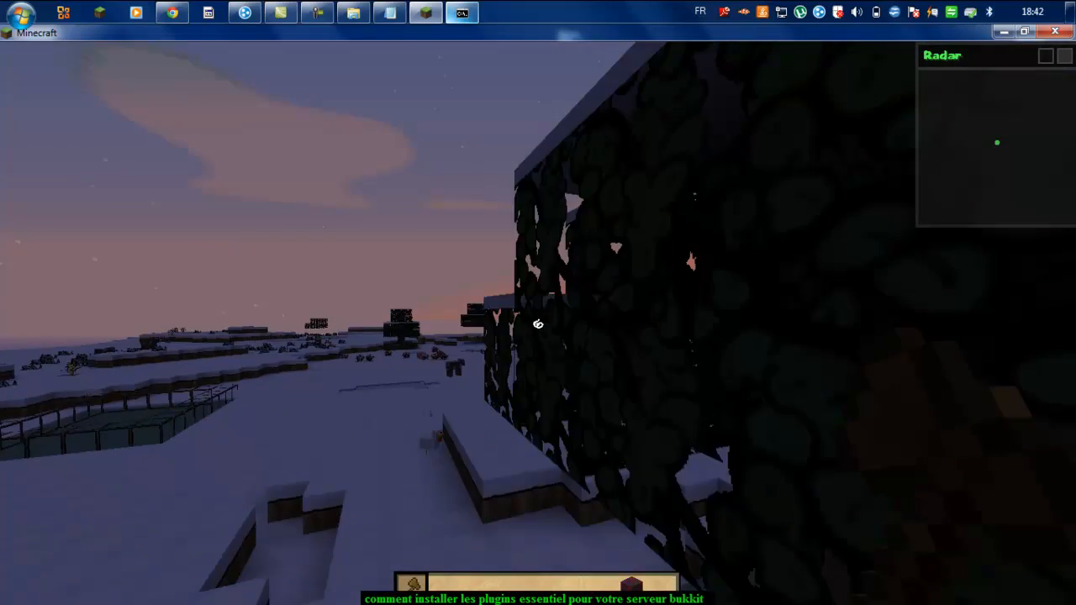
key(s)
key(w)
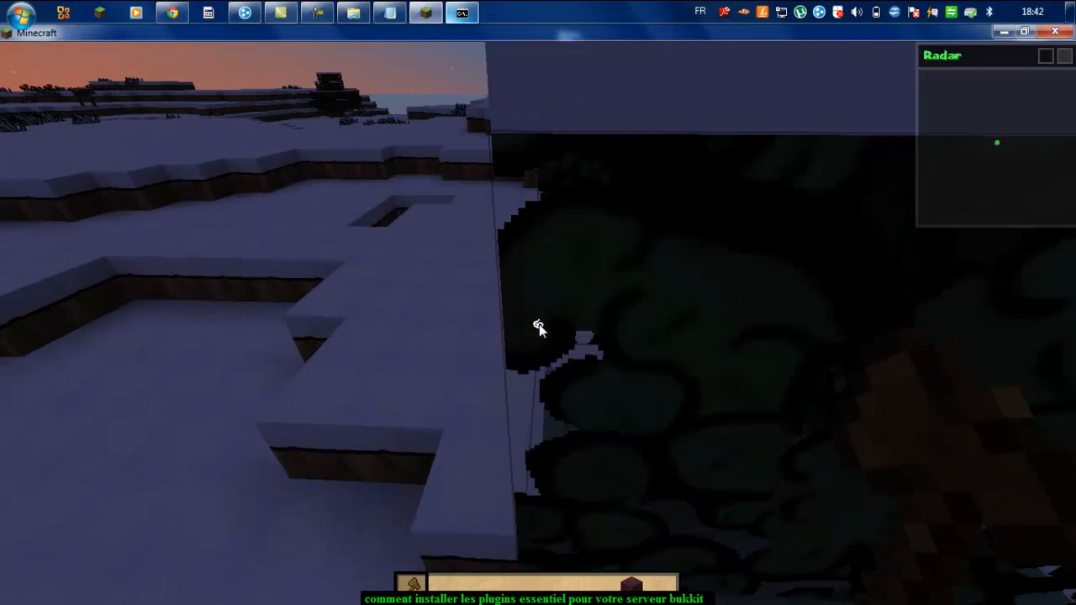
key(Escape)
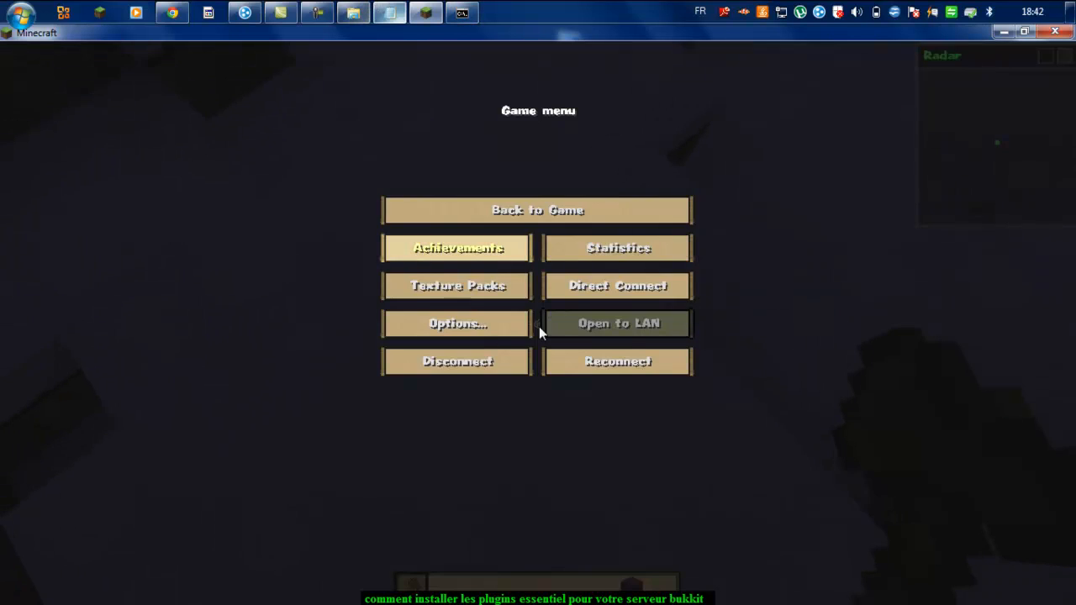
key(Escape)
Step: Run /killall in chat, killing 288 mobs, and reopen chat to see the result
text(t/kil)
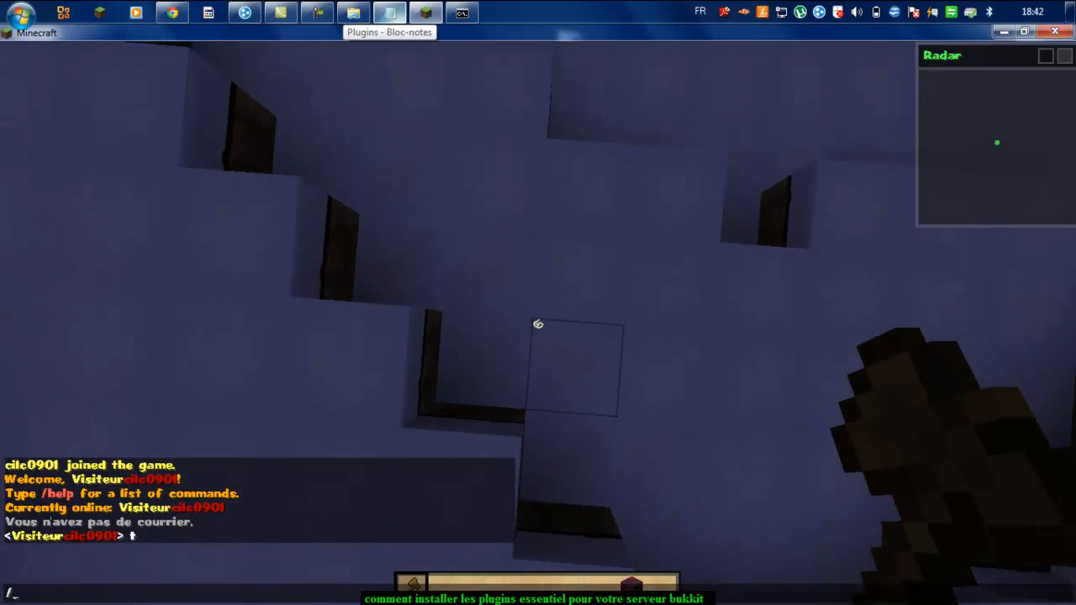
text(lall)
key(Return)
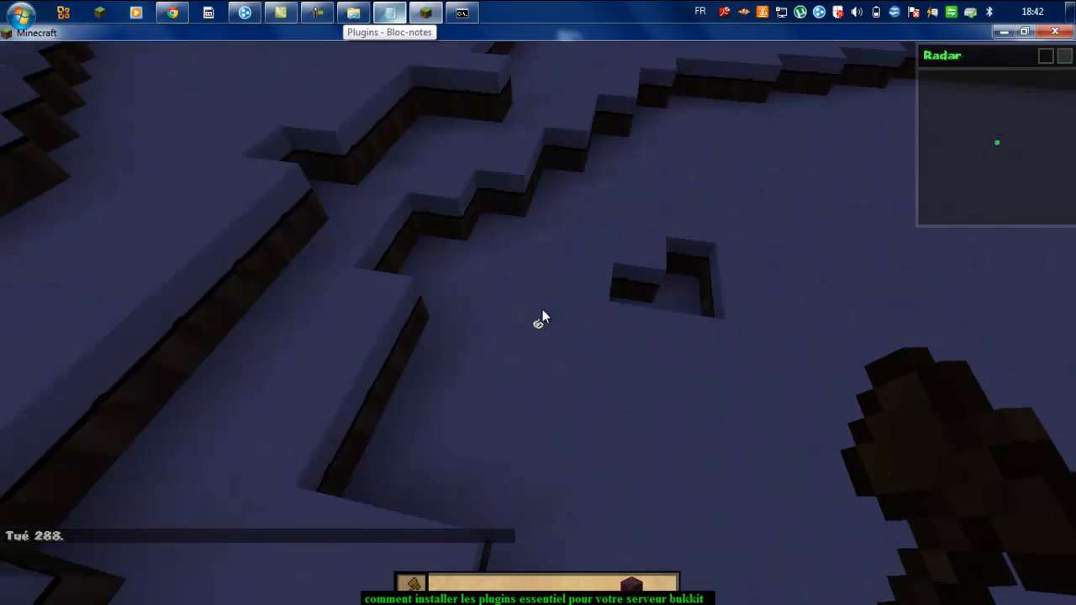
key(t)
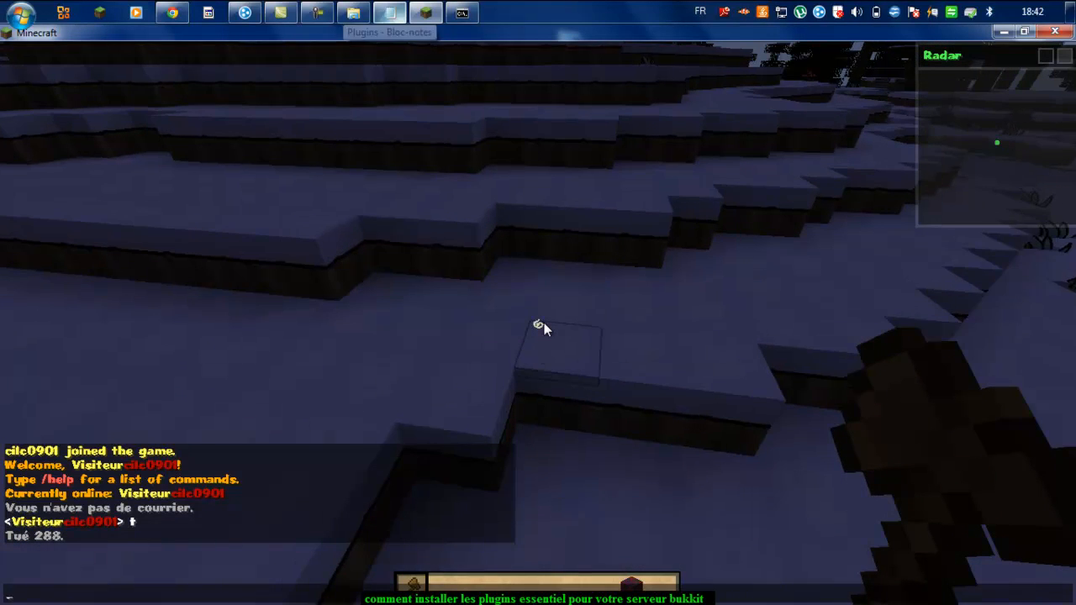
Step: Remove the player's operator status with deop from the server console
click(461, 12)
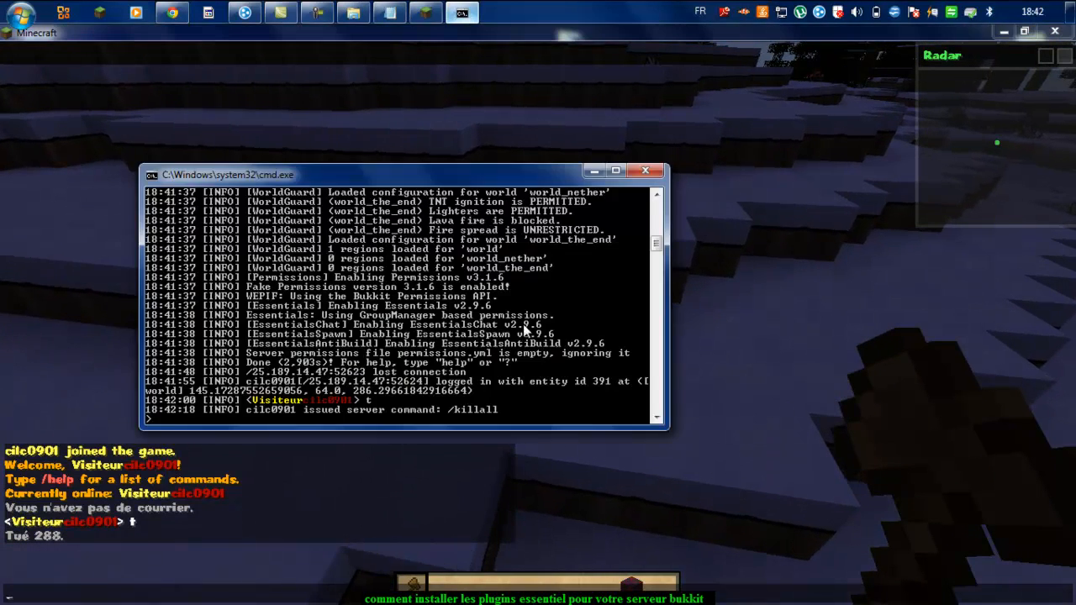
text(deo)
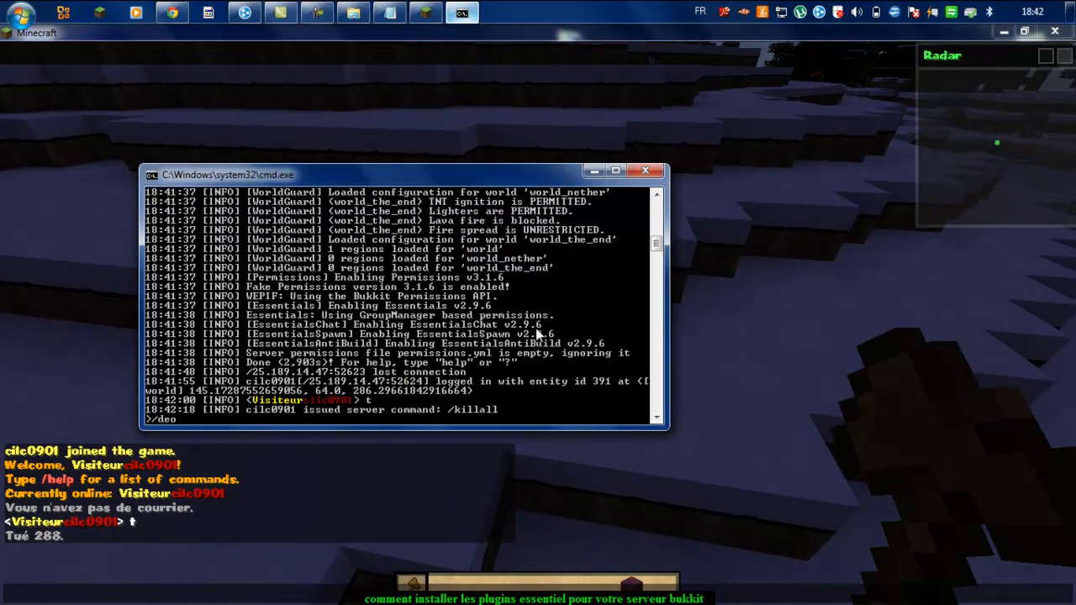
text(p cilc0901)
key(Return)
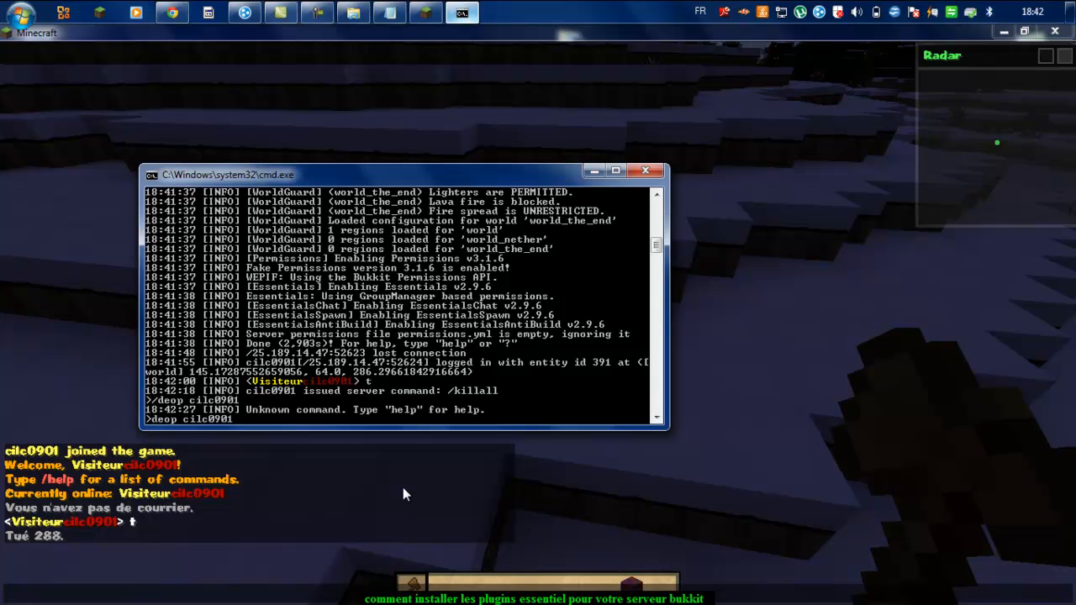
key(Return)
click(308, 436)
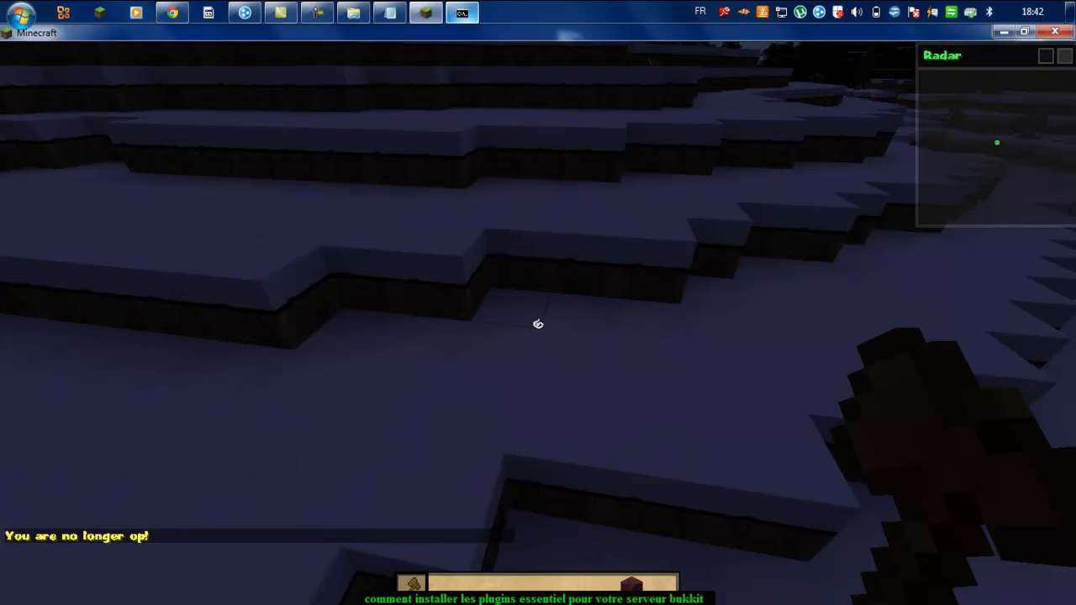
key(Escape)
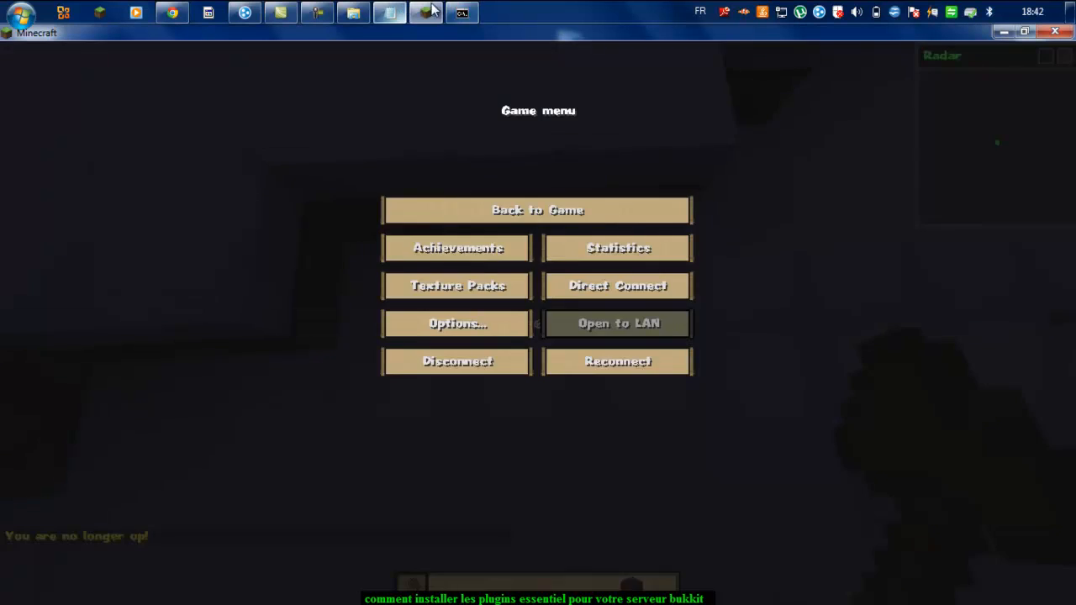
Step: Kill the player from the console with the kill command, then respawn in game
click(461, 12)
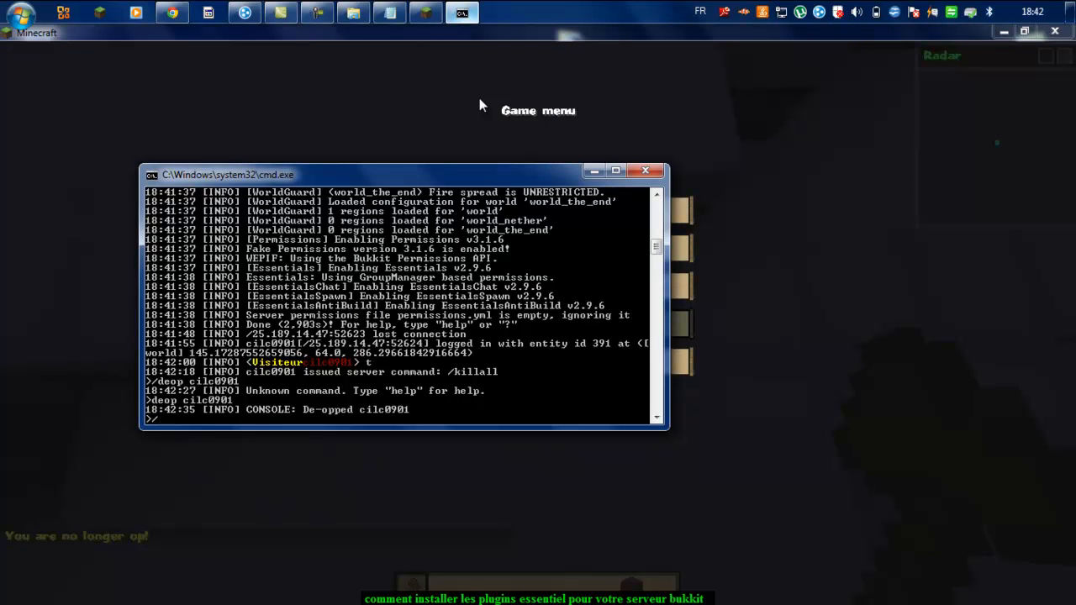
text(kill cilc0901)
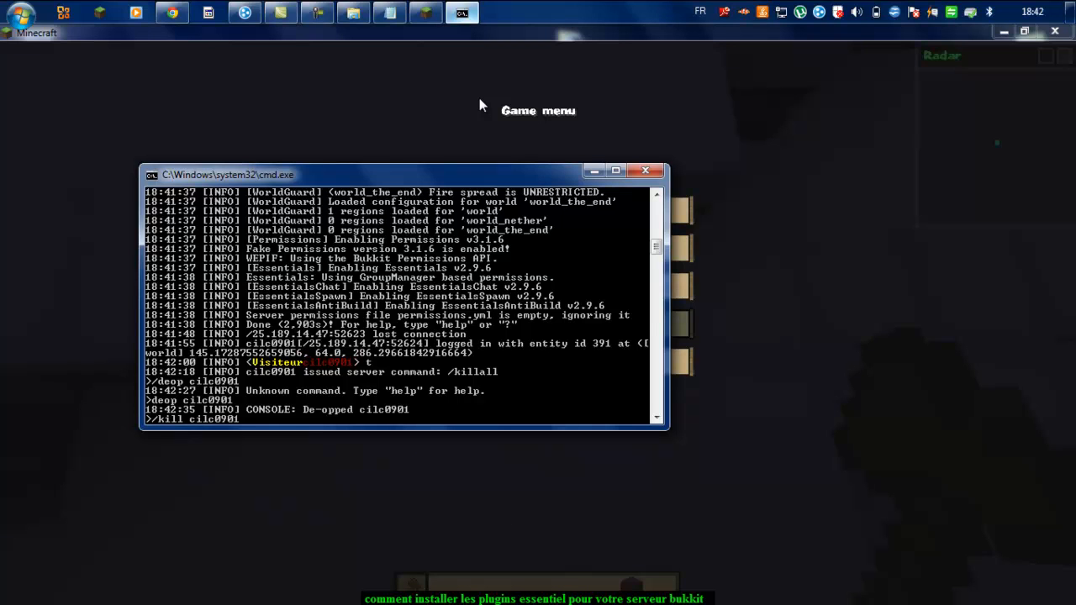
key(Return)
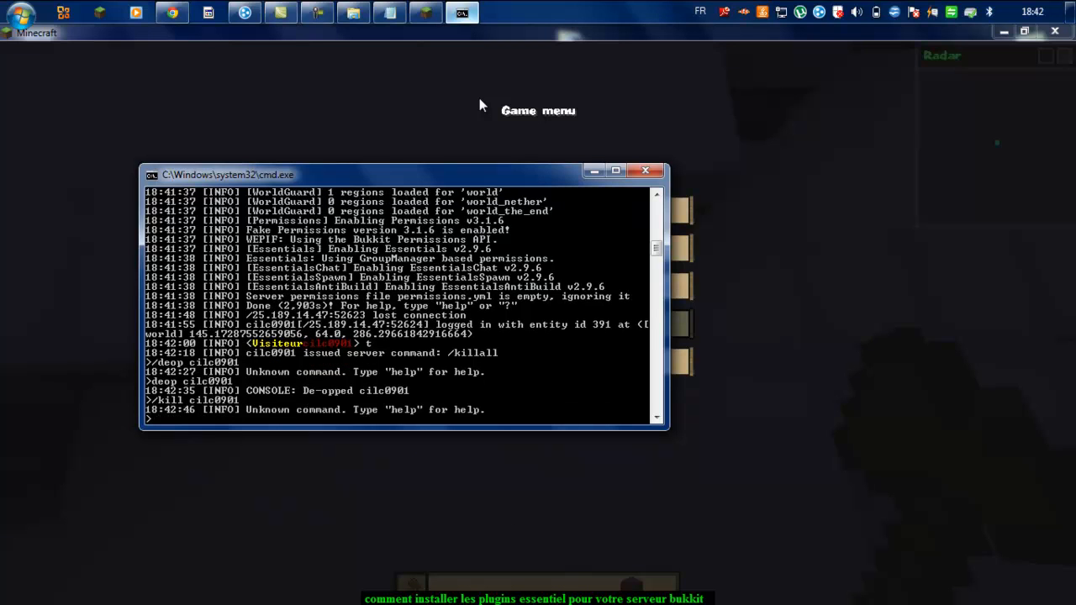
key(Up)
key(Return)
key(Up)
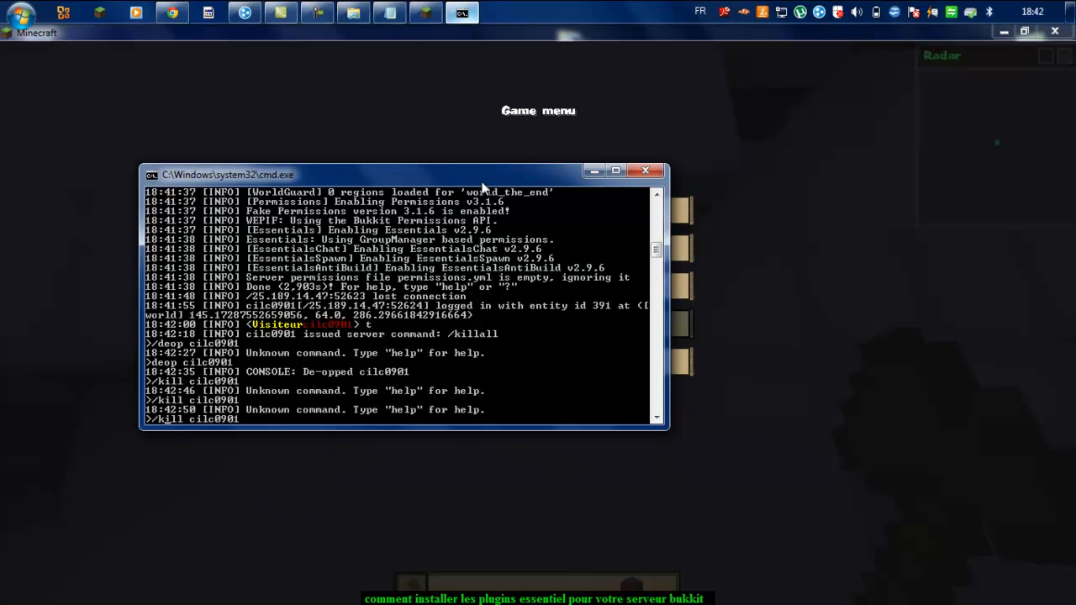
key(BackSpace)
key(Return)
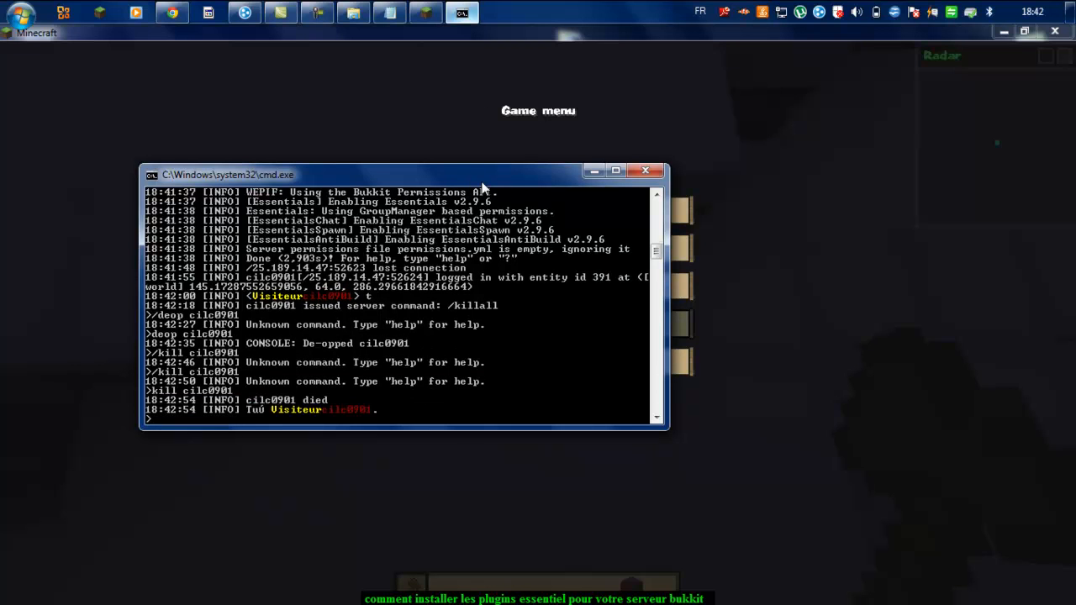
click(856, 232)
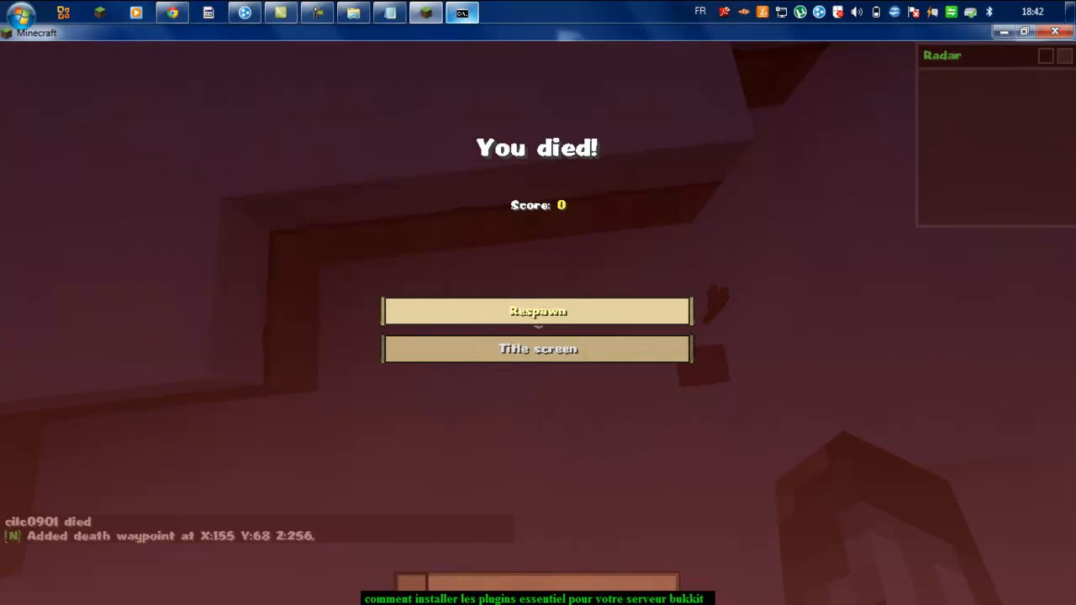
click(538, 312)
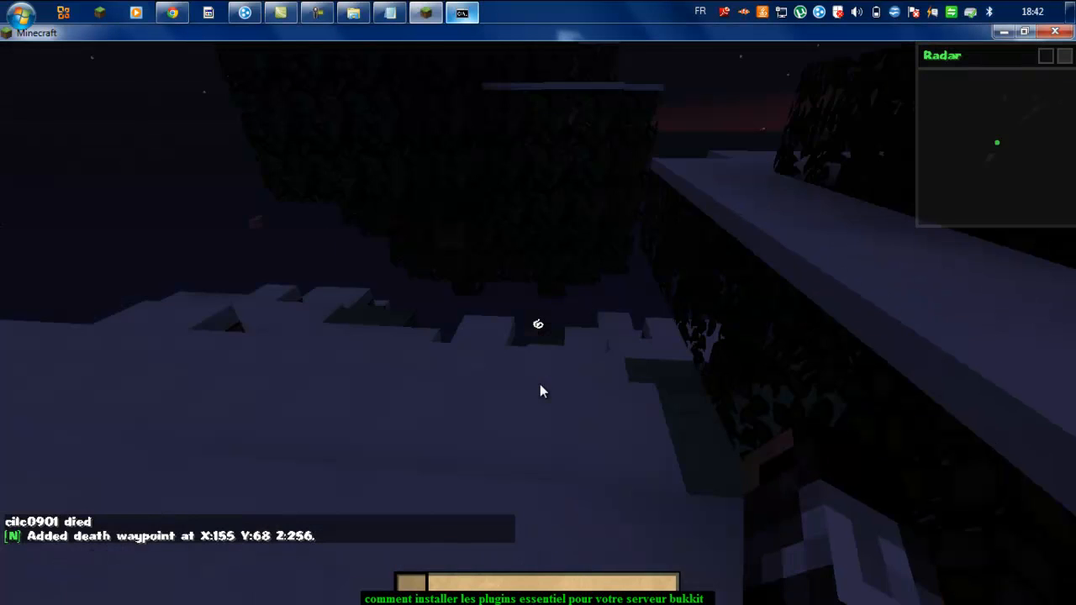
key(Escape)
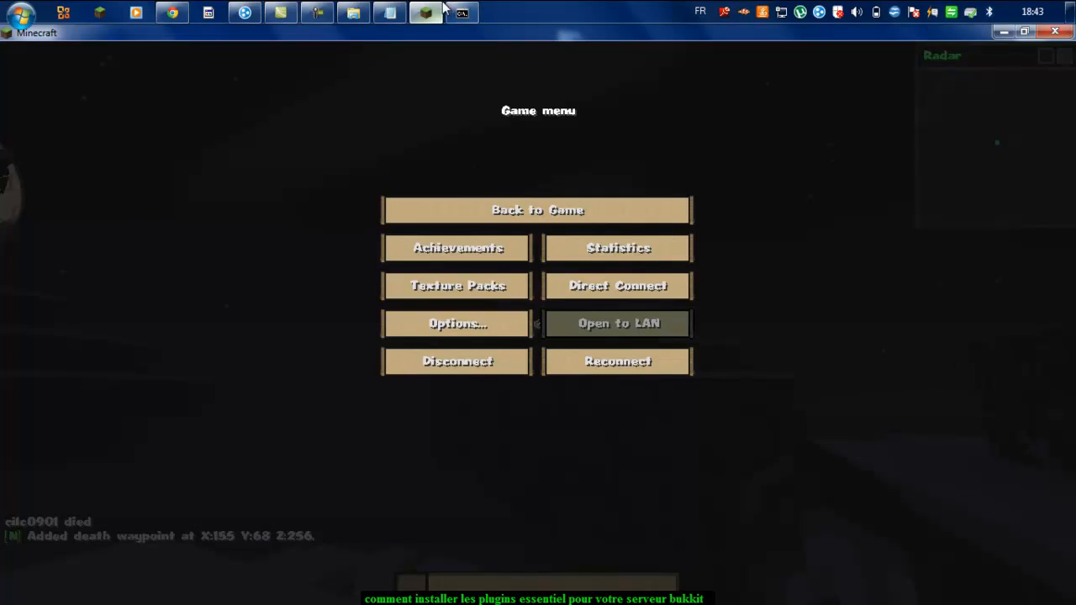
Step: Put the player in survival with gm 0 from the console and resume play
click(462, 12)
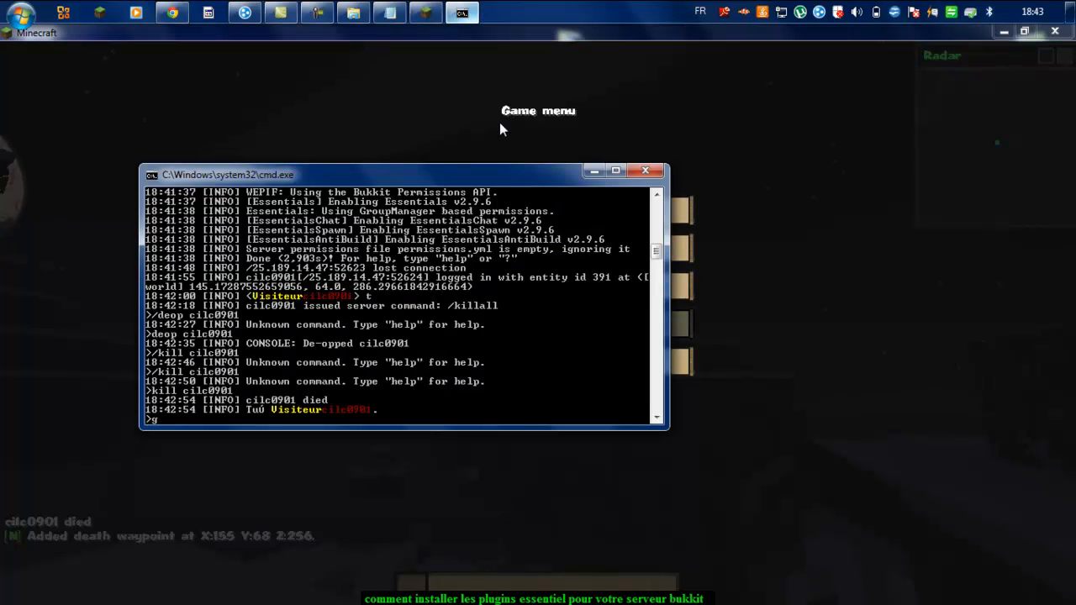
key(BackSpace)
text(m 0 cilc0901)
key(Return)
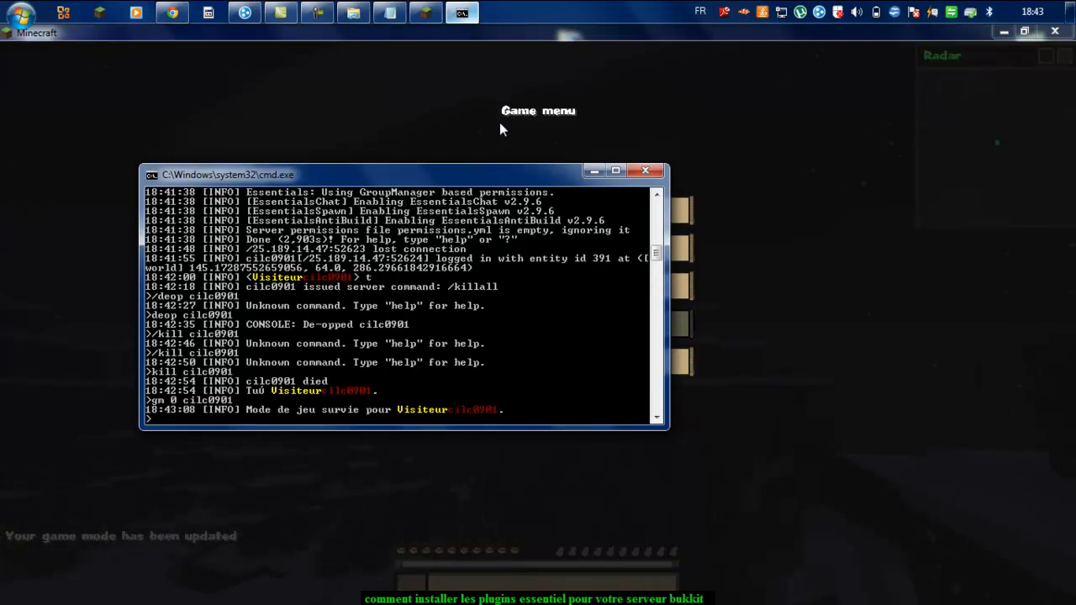
click(487, 464)
click(504, 210)
Step: Kill the player by sending /kill me in chat
key(t)
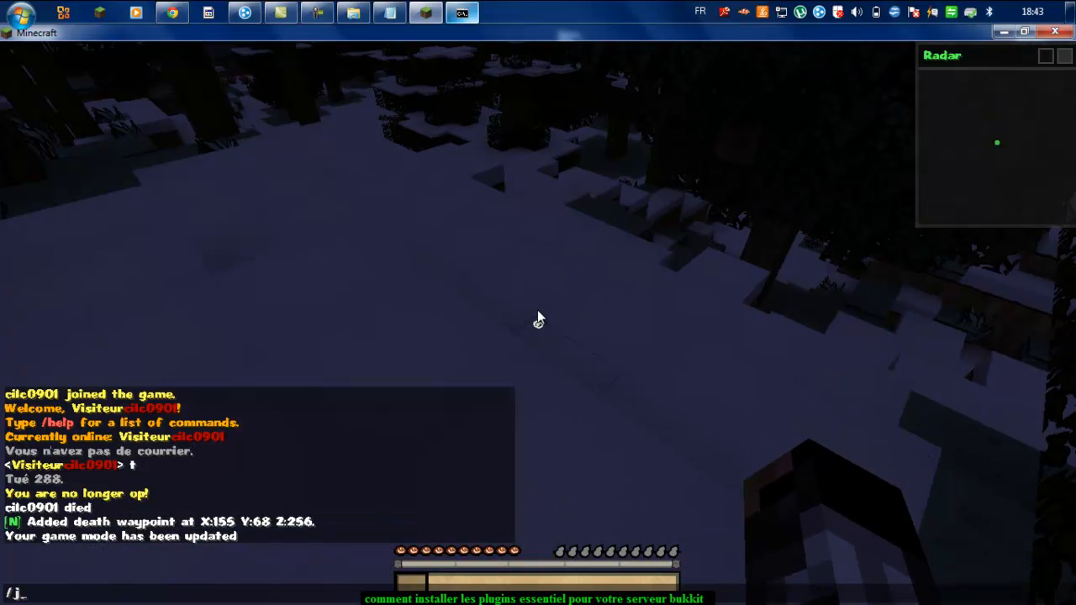
text(/kill me)
key(Return)
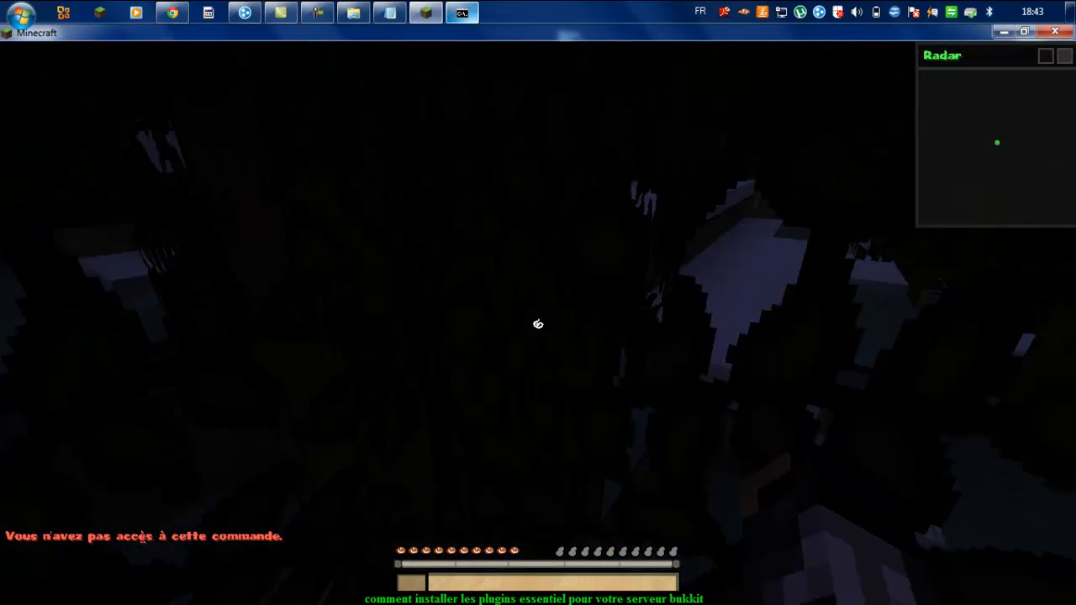
Step: Try to break the dark block ahead and the ground block below
click(538, 324)
click(538, 324)
click(538, 323)
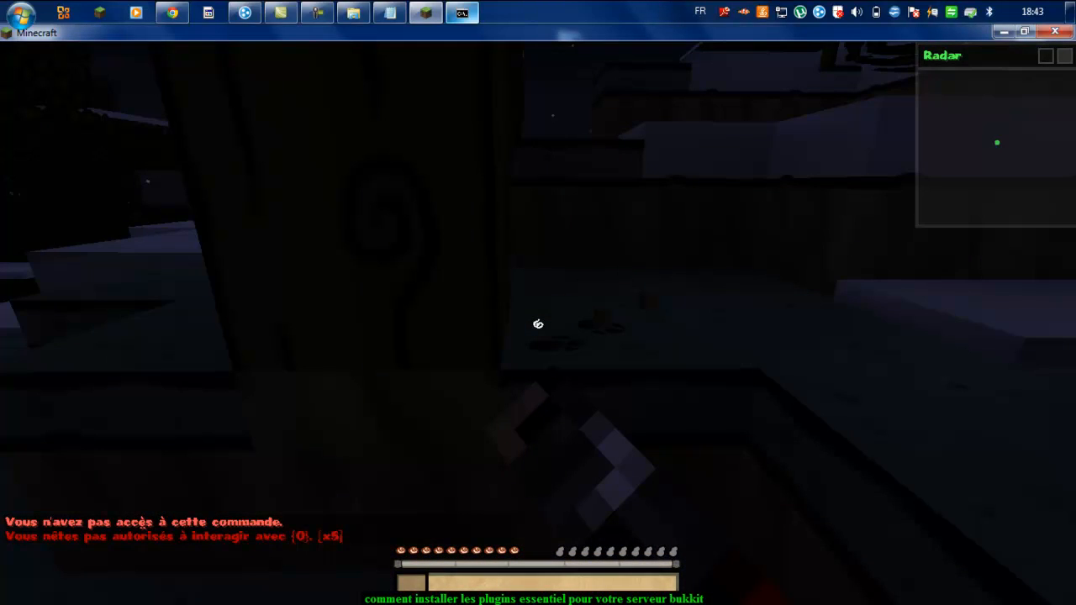
key(t)
key(Escape)
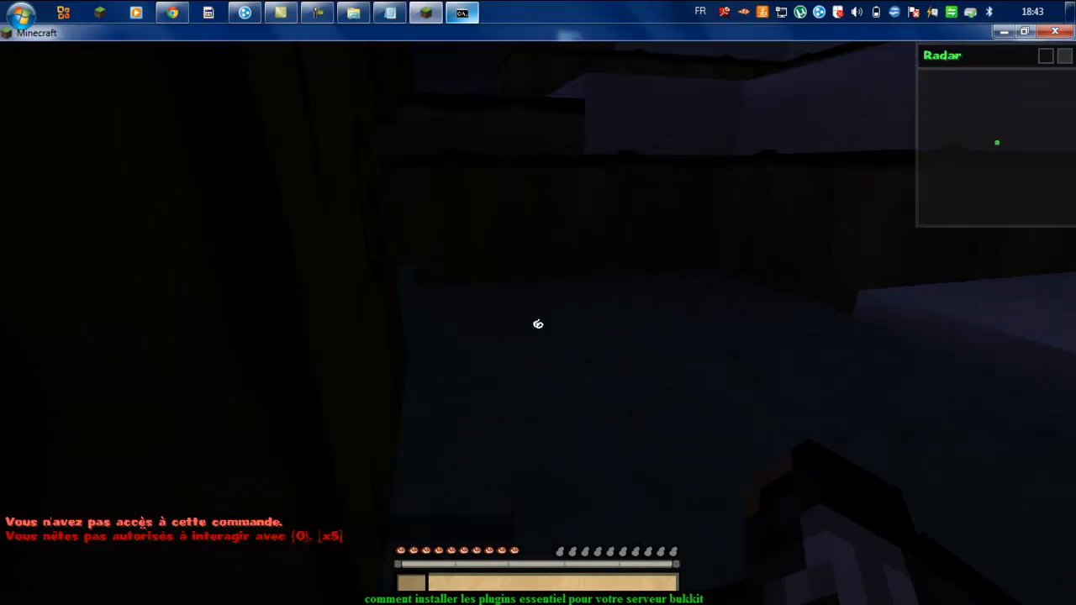
click(538, 324)
click(538, 324)
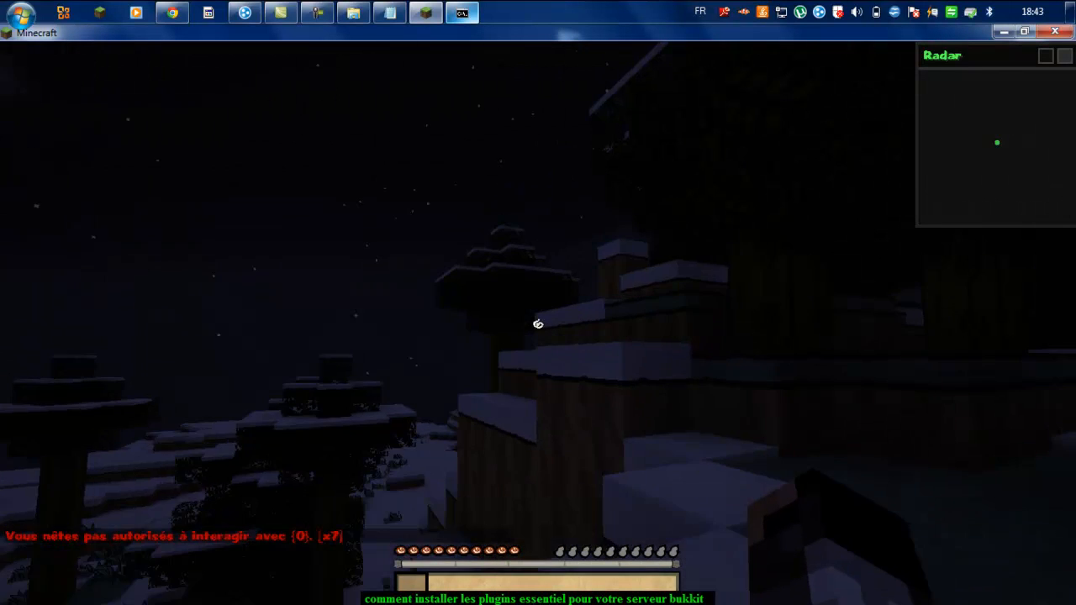
Step: Walk across the snowy terrain, climb back onto the ledge, and pause the game
key(z)
key(space)
click(538, 324)
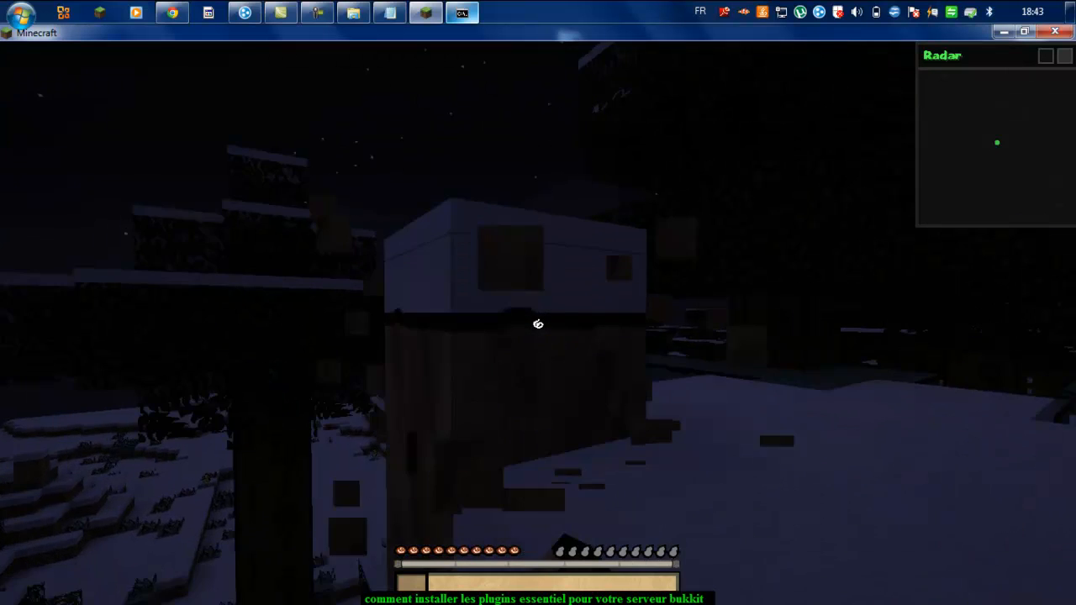
key(z)
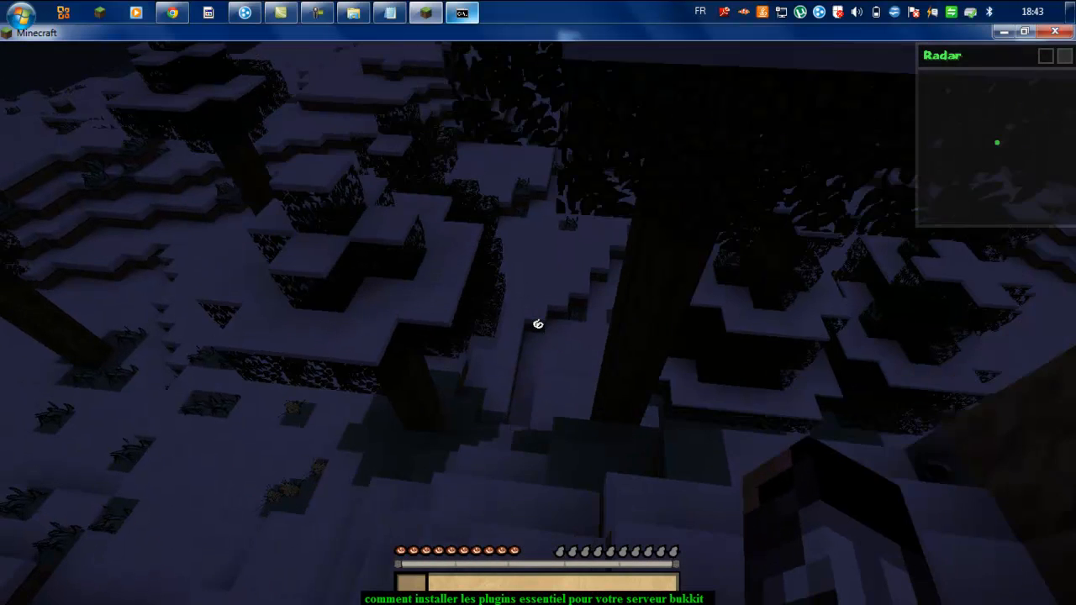
key(z)
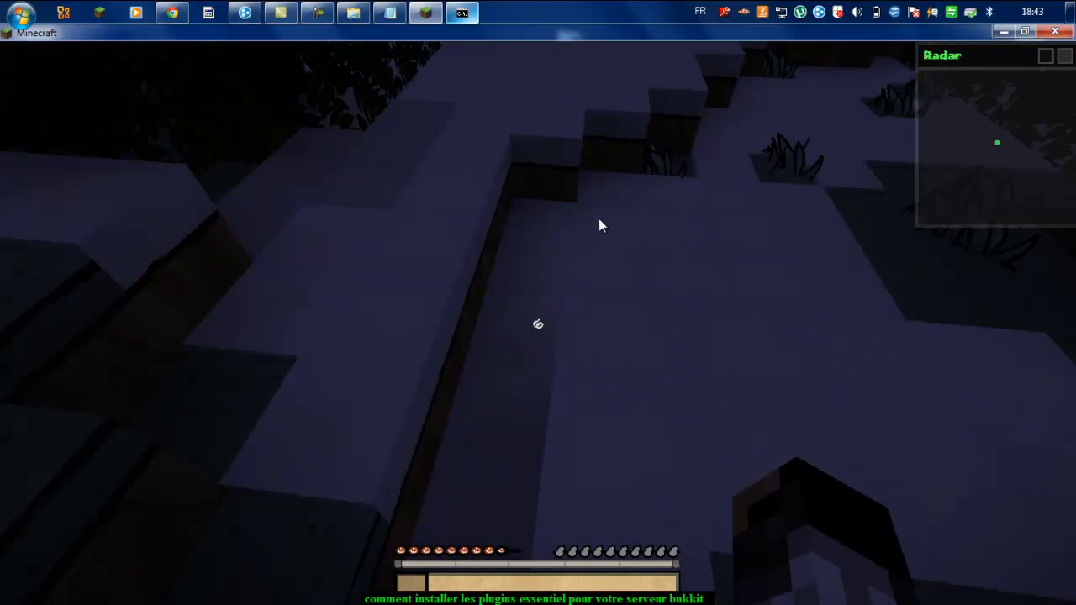
key(z)
key(z)
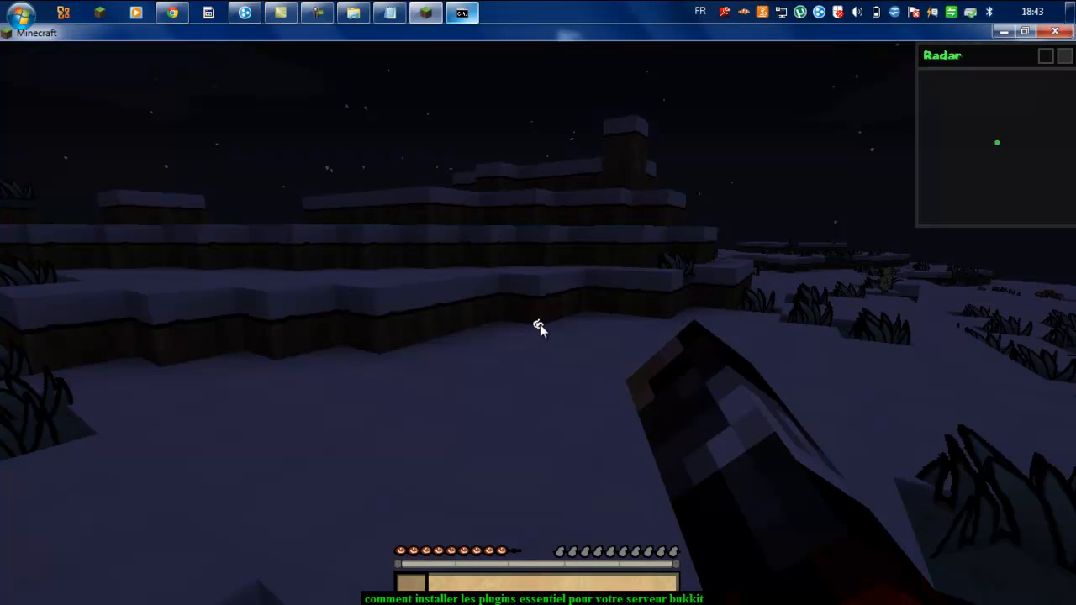
key(z)
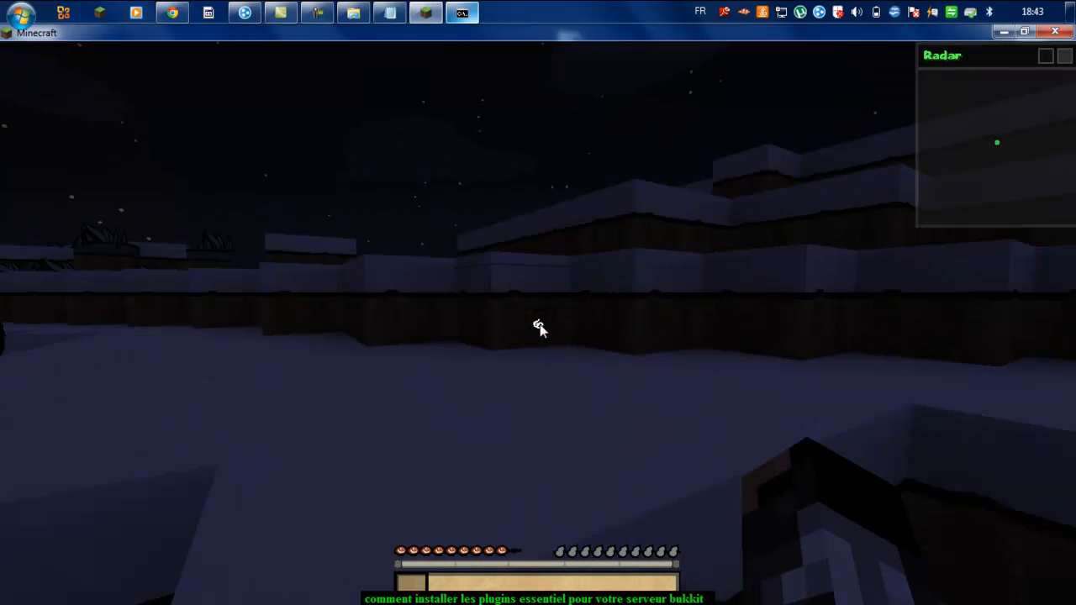
key(z)
key(space)
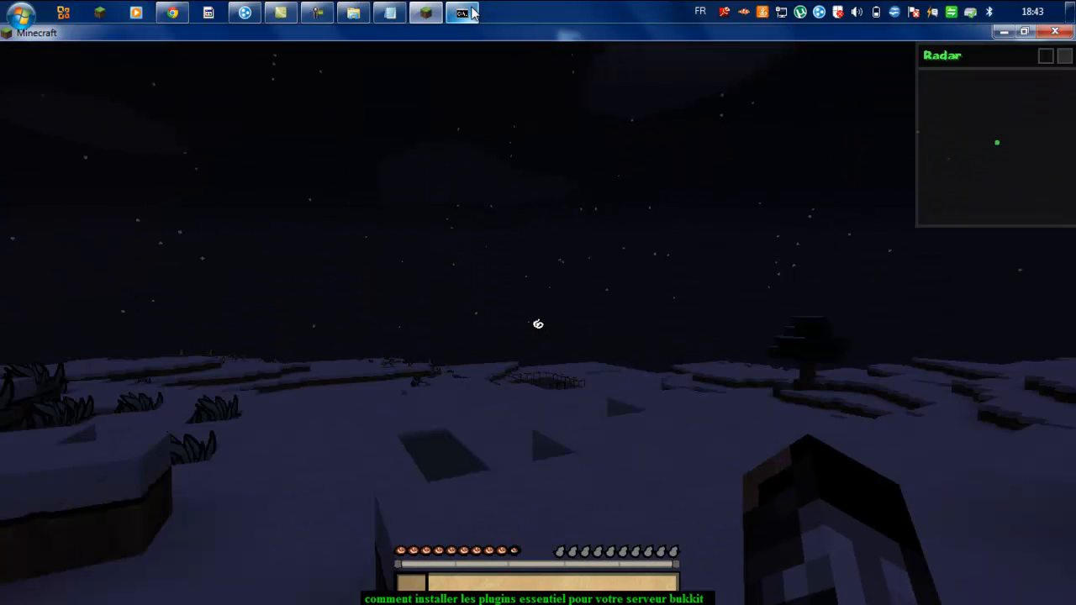
key(Escape)
Step: Run manuadd for the player with group Builder in the server console twice; both give Unknown command
click(465, 12)
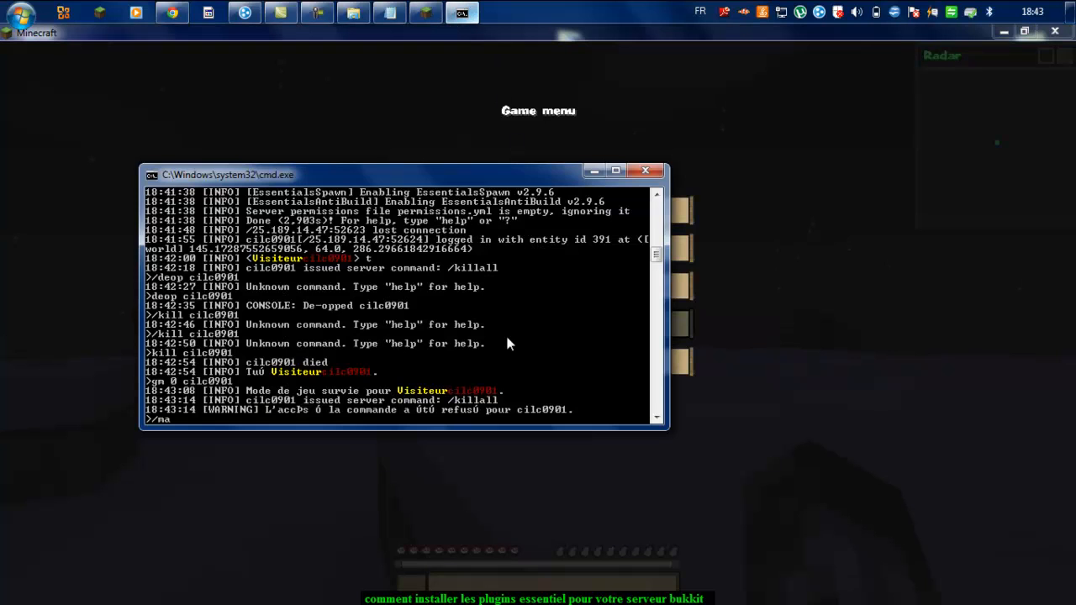
text(uadd)
text(cilc0901 Builder)
key(Return)
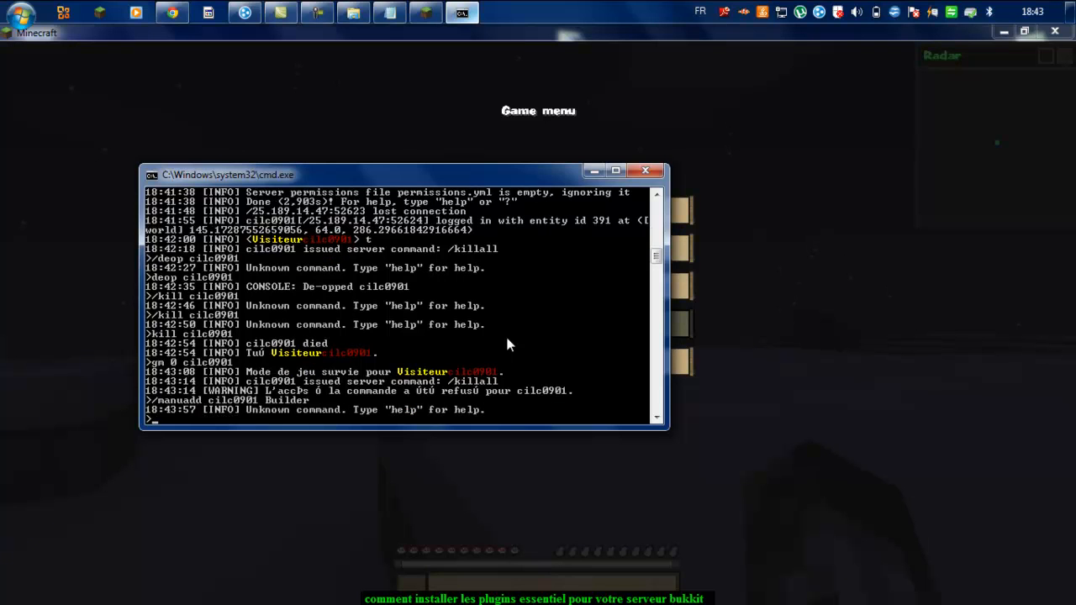
key(Up)
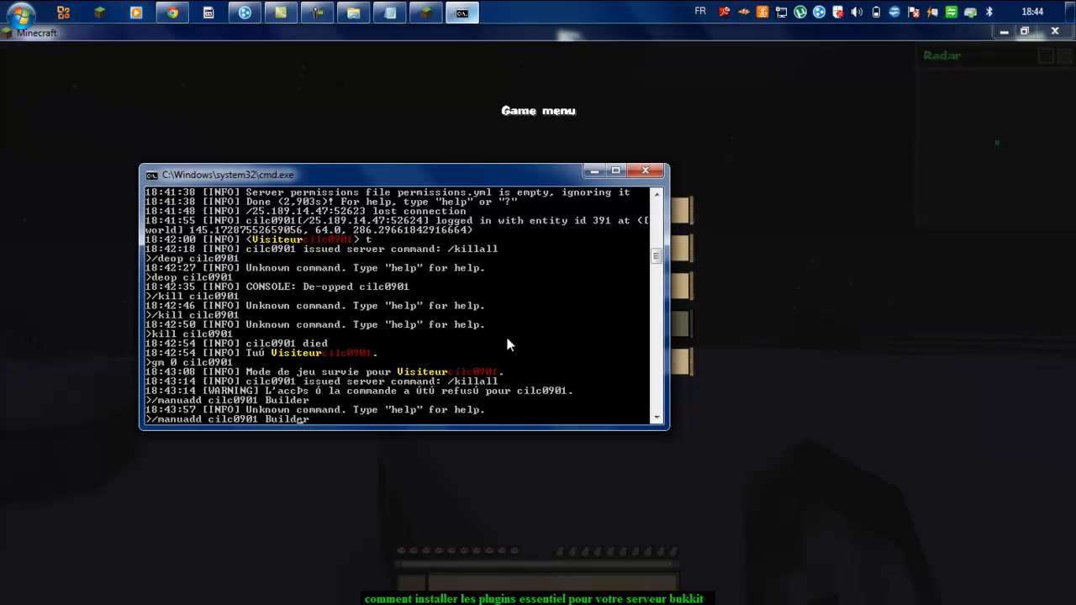
key(Return)
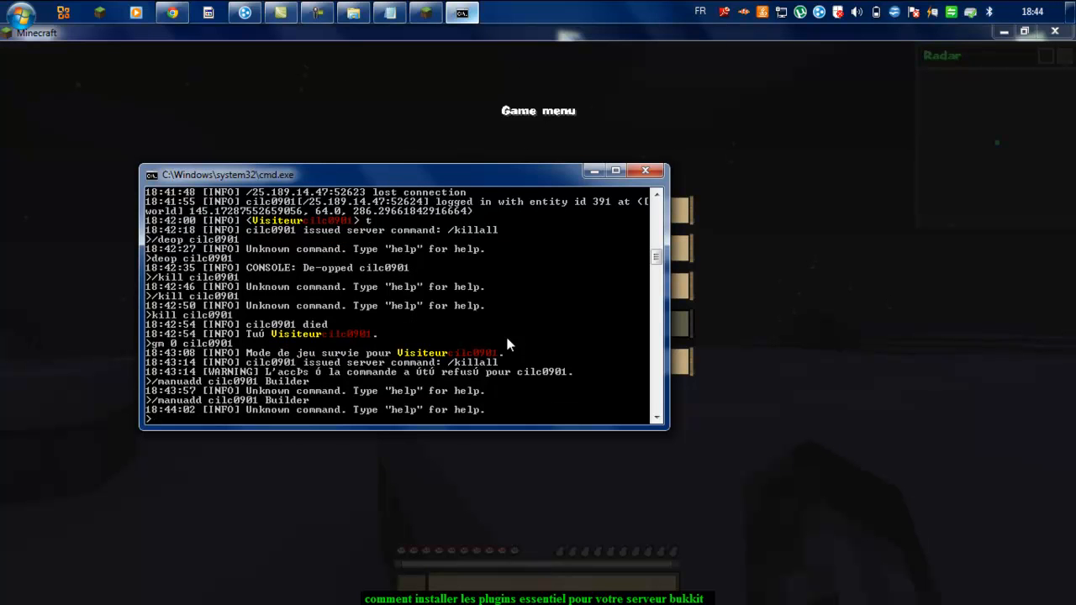
Step: In the server files, browse to plugins\GroupManager\worlds\world
click(387, 11)
click(385, 11)
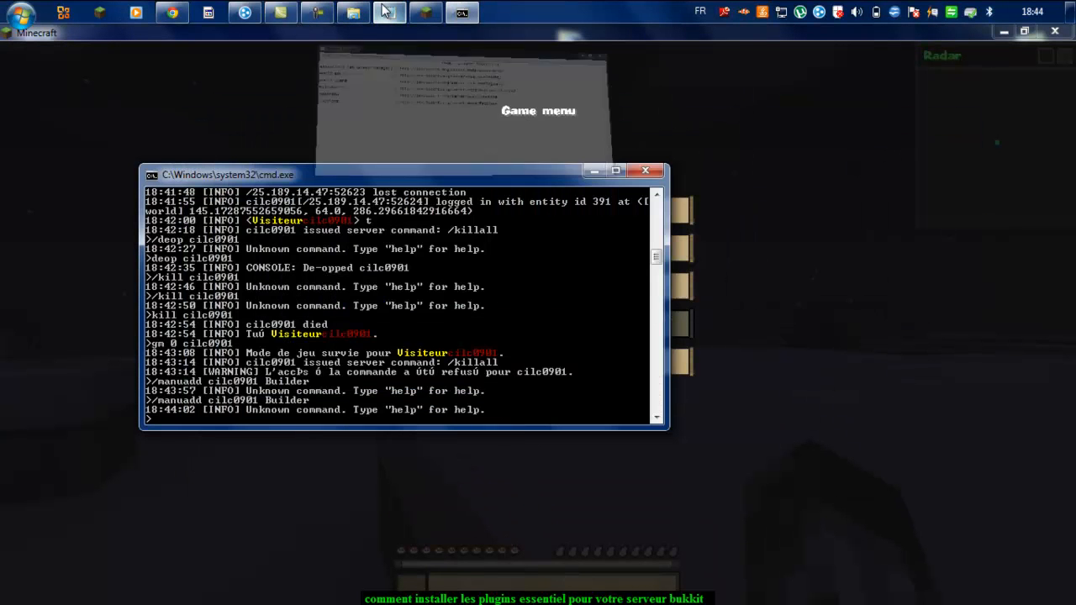
click(353, 11)
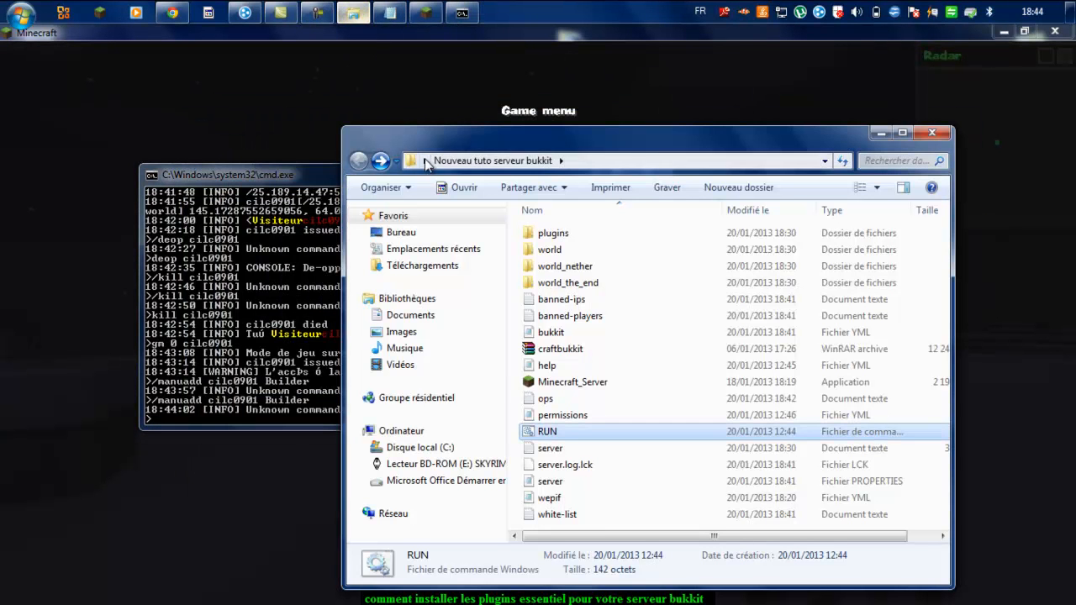
click(553, 232)
double_click(553, 233)
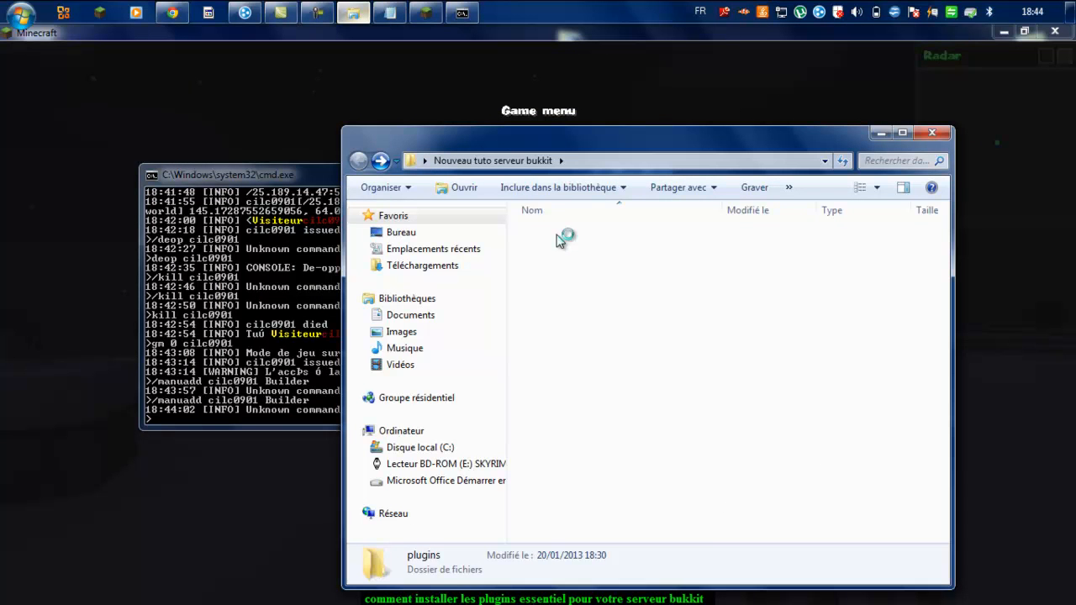
double_click(588, 250)
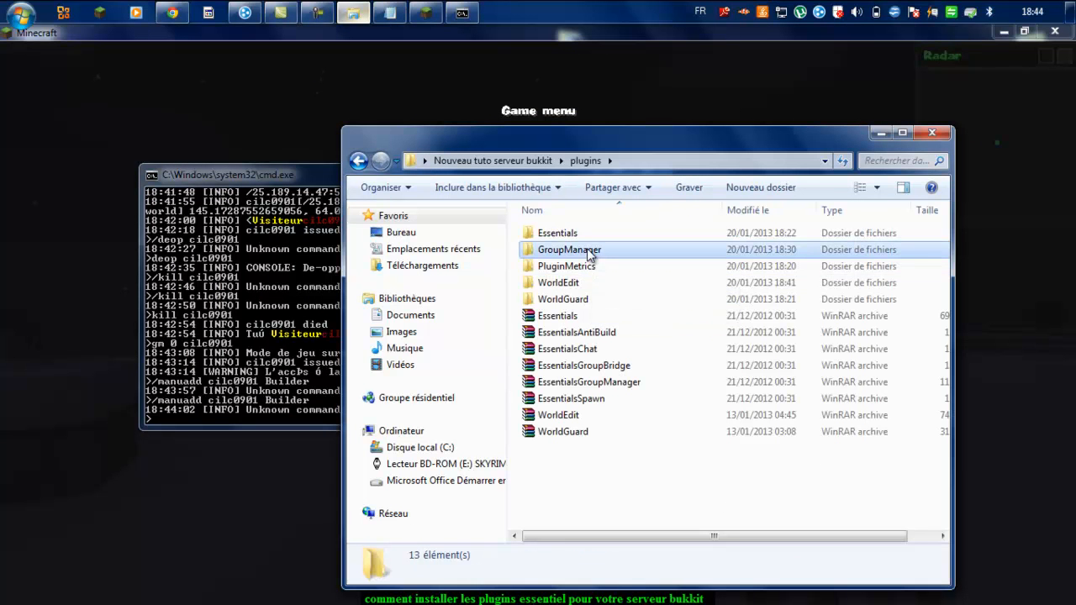
double_click(589, 250)
double_click(594, 240)
Step: Open the groups file with Edit with Notepad++ and put the folder window away
click(586, 250)
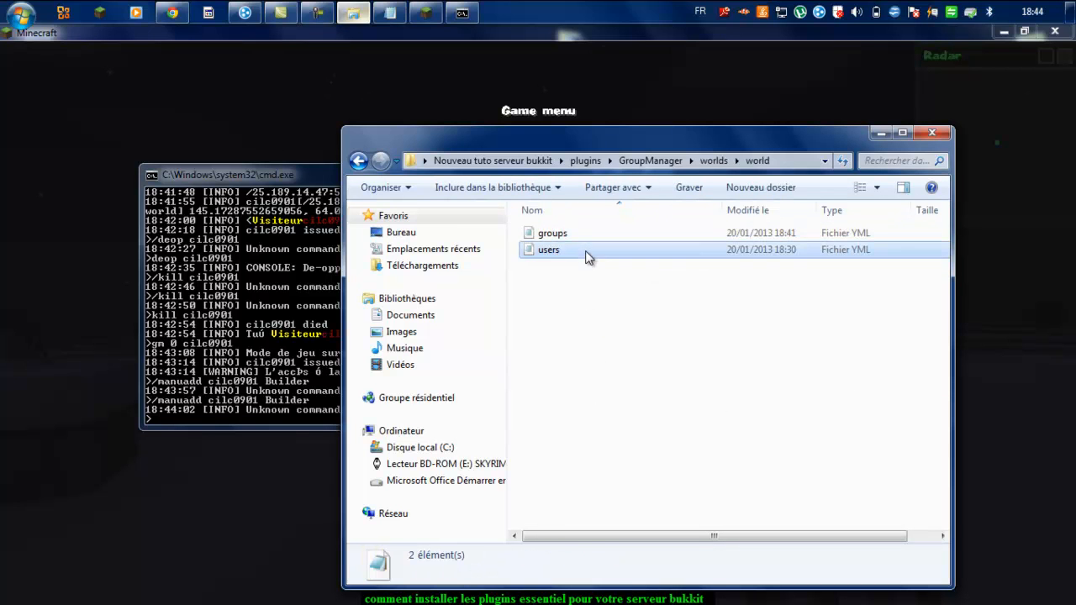
right_click(584, 239)
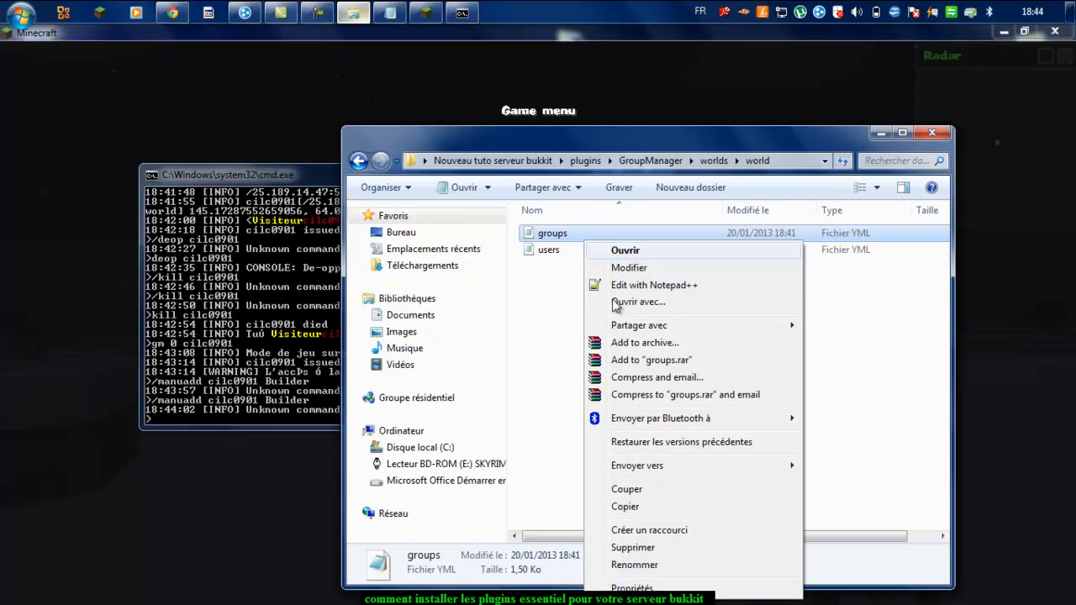
click(630, 289)
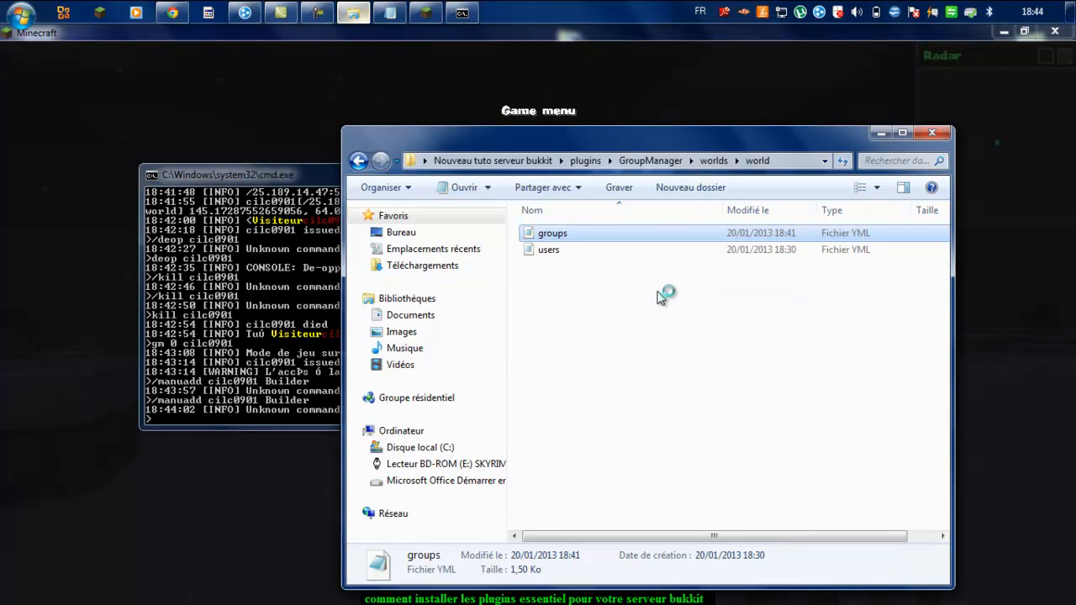
click(877, 133)
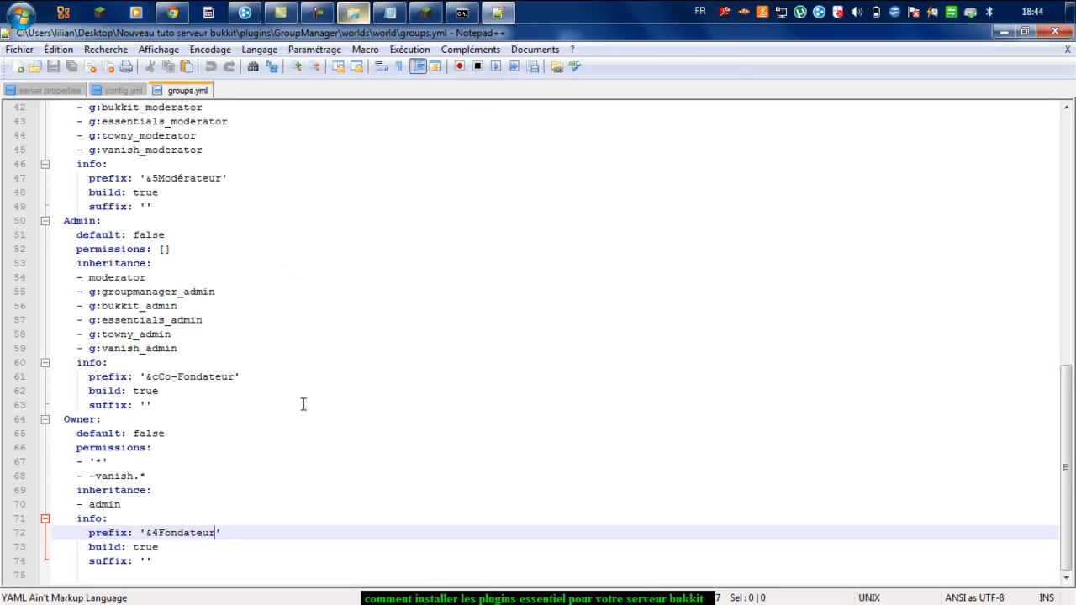
Step: Bracket the Fondateur and Co-Fondateur prefixes as '&4[Fondateur]' and '&c[Co-Fondateur]'
click(226, 538)
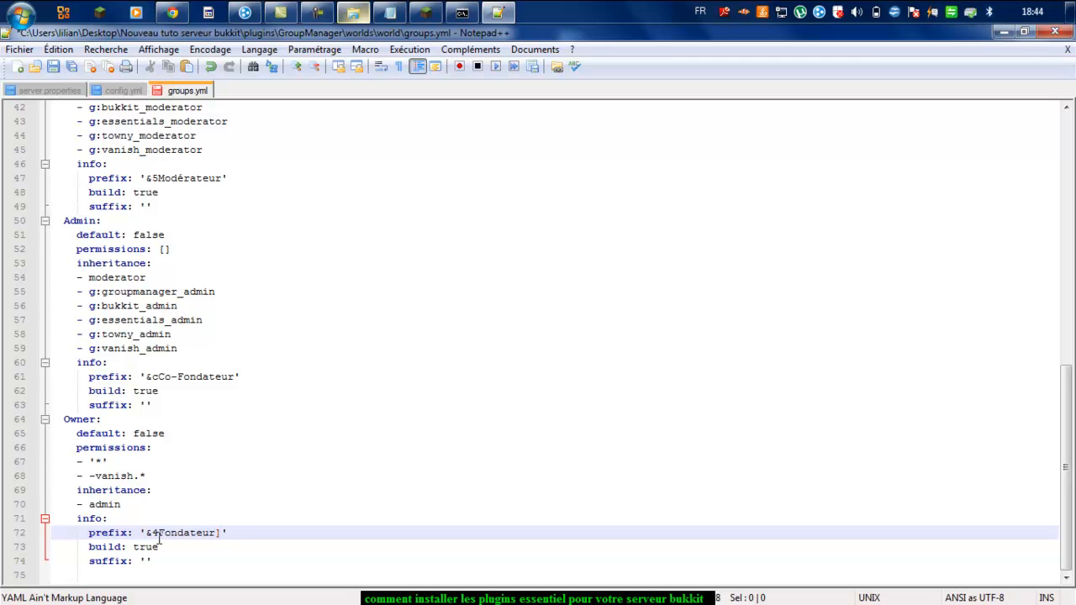
text([)
click(235, 379)
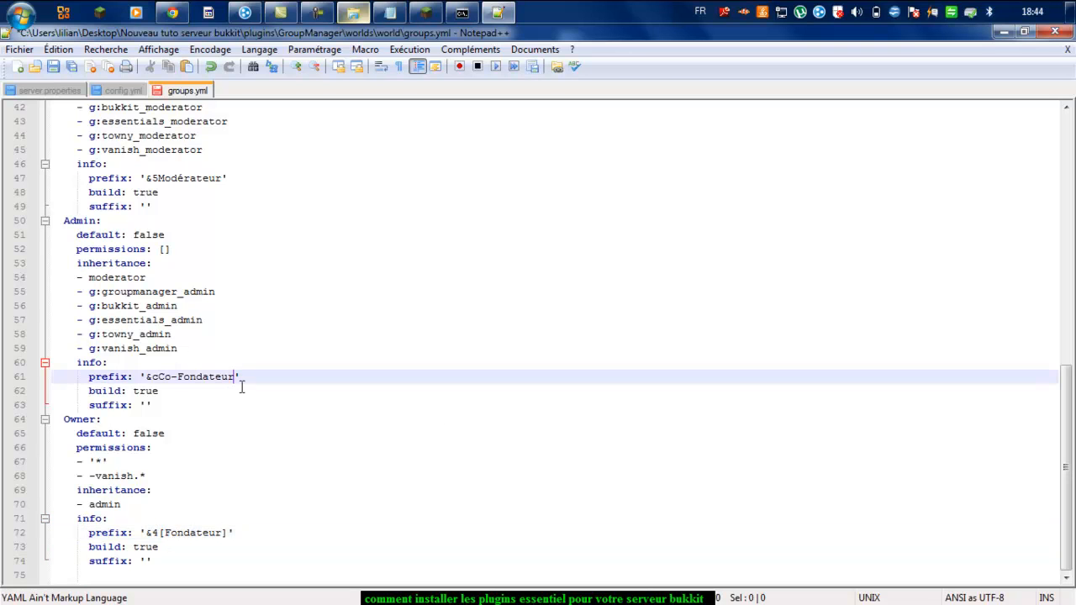
text(])
click(161, 378)
text([)
Step: Bracket the Modérateur prefix on line 47 as '&5[Modérateur]'
click(224, 179)
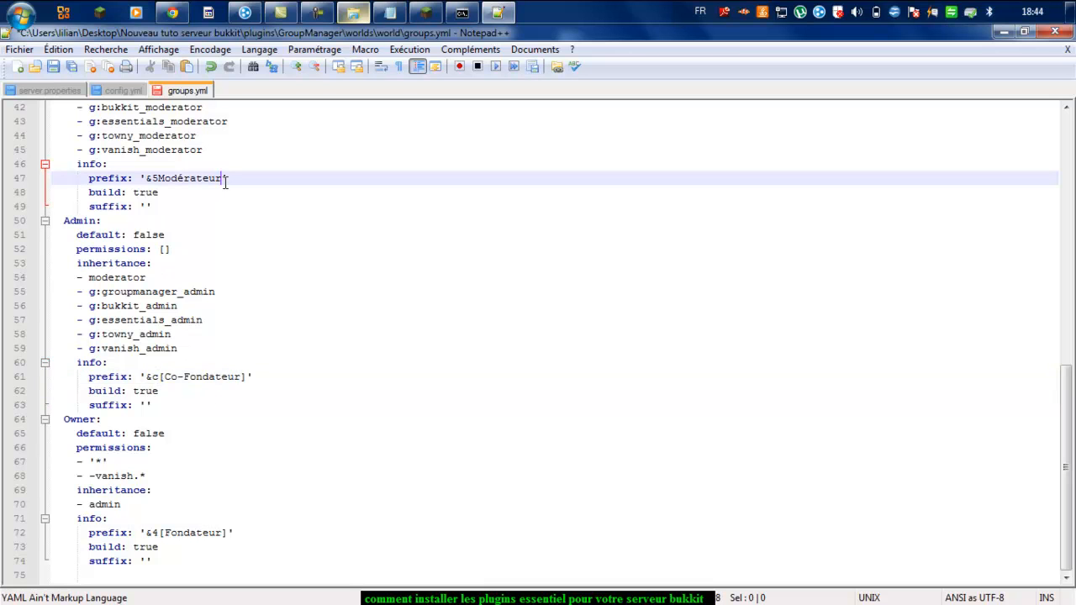
text(])
click(161, 182)
text([)
scroll(351, 182, up, 4)
scroll(350, 182, up, 2)
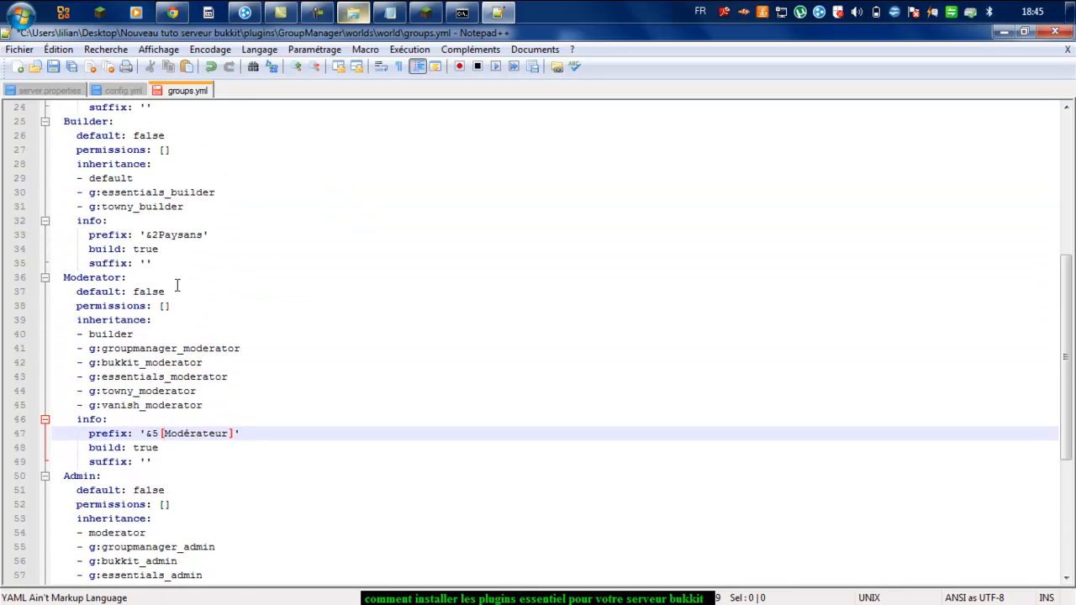
scroll(202, 177, up, 6)
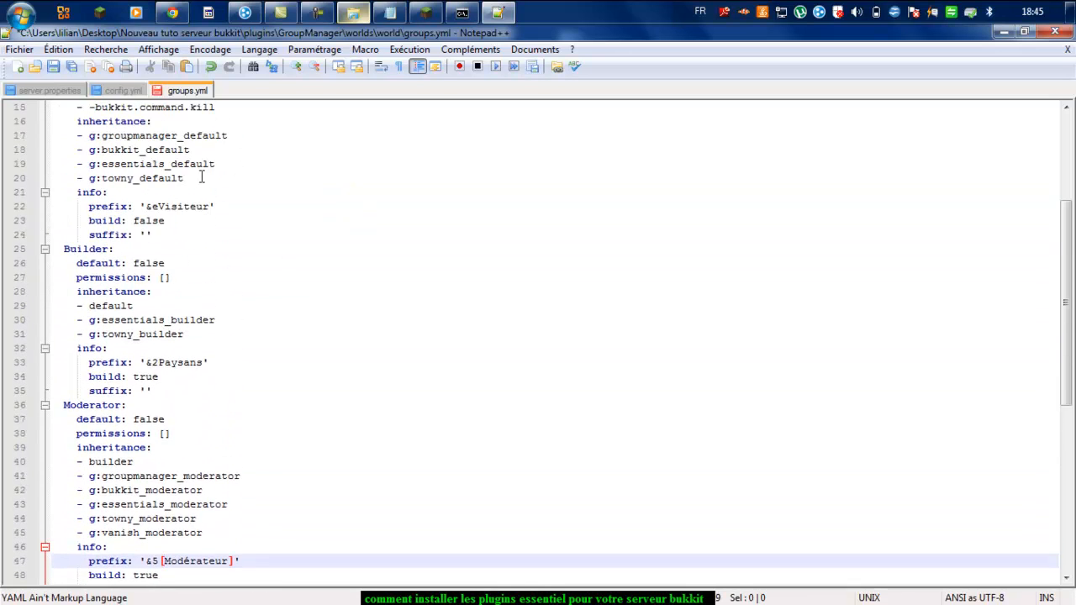
scroll(150, 552, up, 1)
scroll(150, 552, down, 4)
Step: Change the Paysans prefix on line 33 to '&2[Paysans]'
click(161, 363)
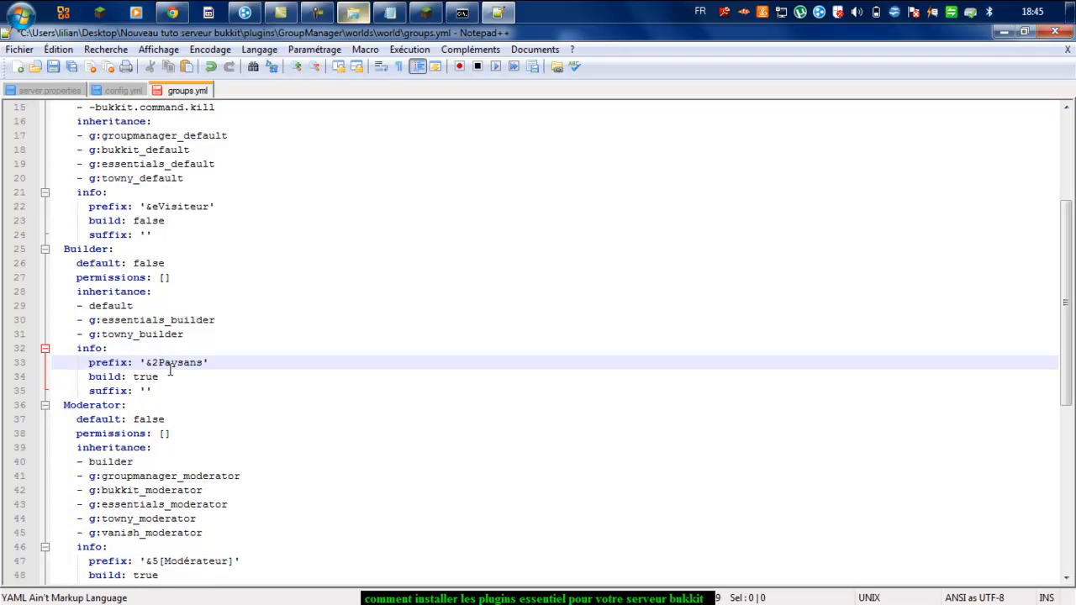
key(Left)
text([)
key(End)
key(Left)
text(])
Step: Change the Visiteur prefix on line 22 to '&e[Visiteur]' and save groups.yml
scroll(215, 144, up, 2)
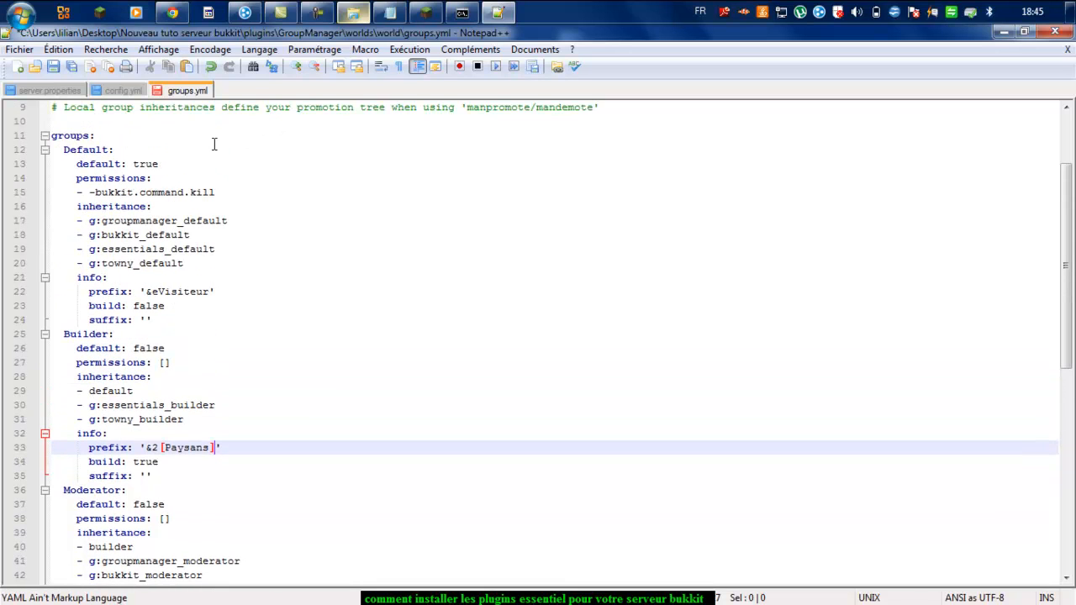
click(159, 291)
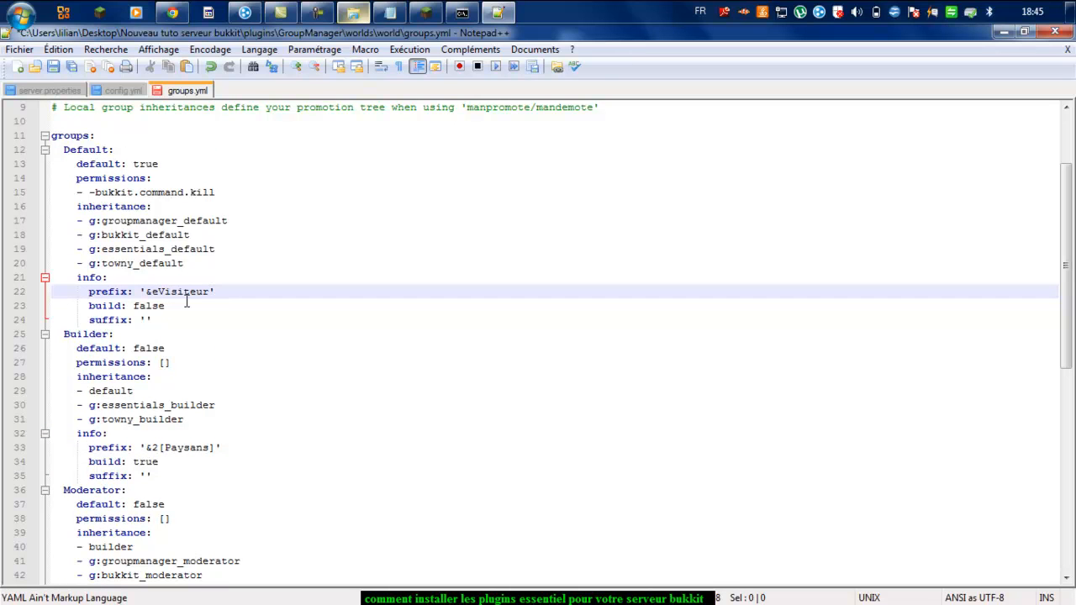
text([)
click(218, 292)
text(])
scroll(553, 199, up, 3)
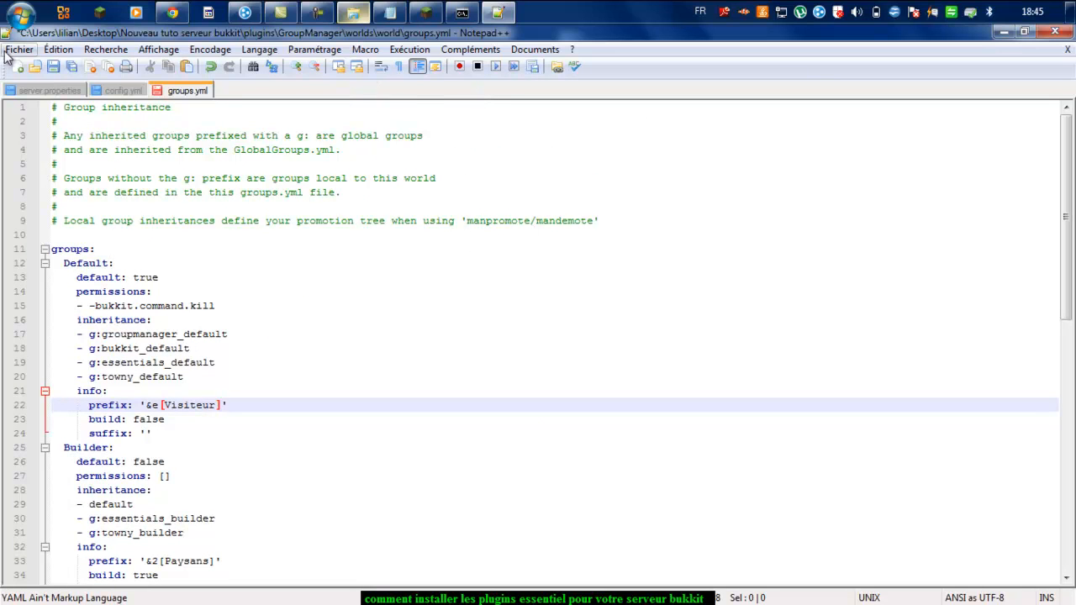
click(53, 68)
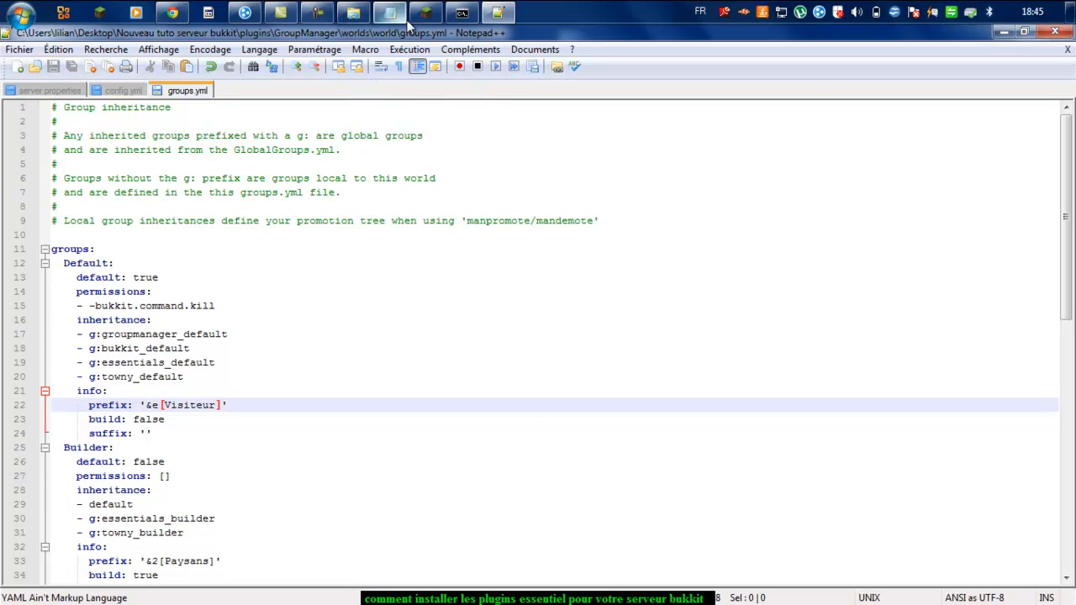
Step: Return to Minecraft, respawn the dead player, and pause the game
key(alt+Tab)
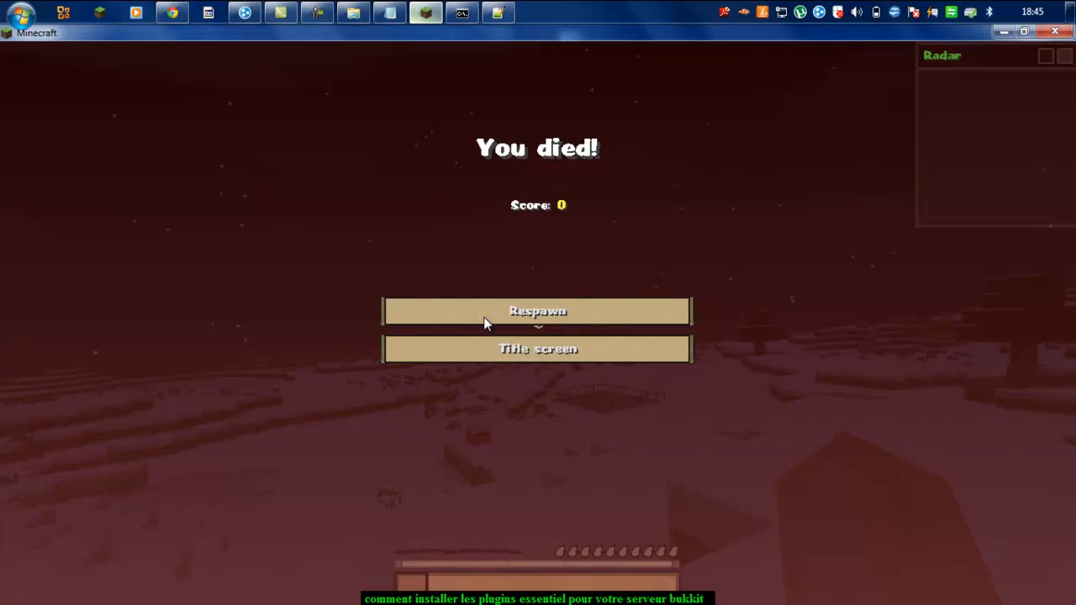
click(490, 325)
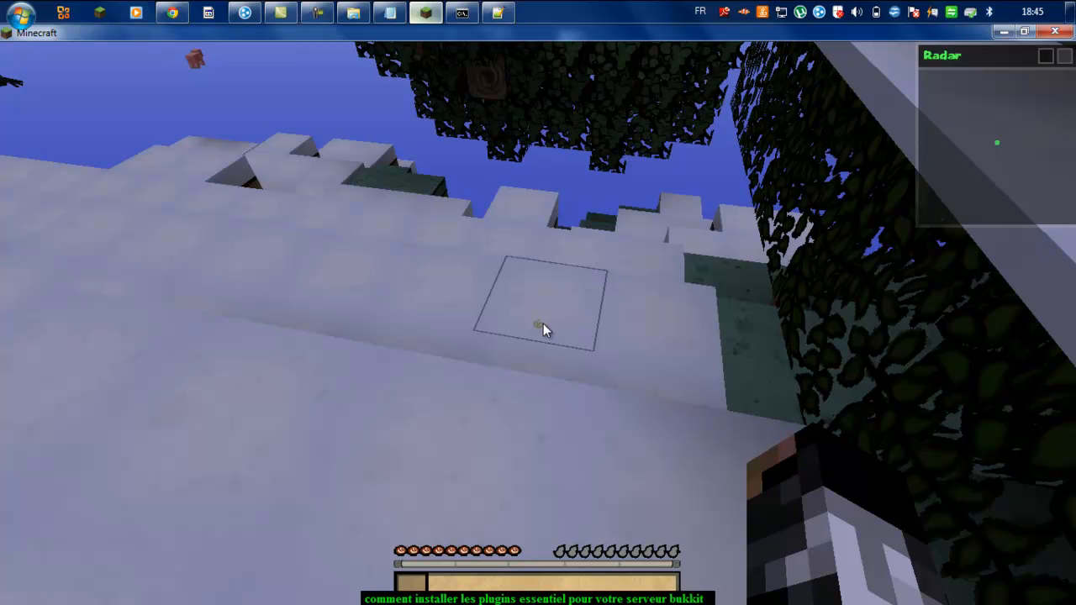
key(Escape)
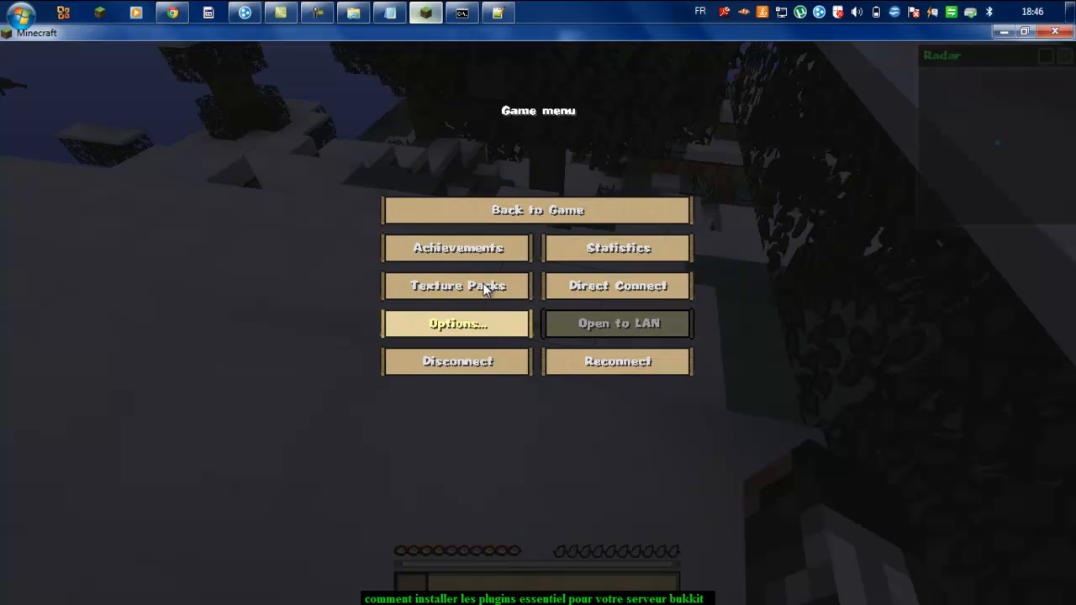
Step: Lower the music volume to 12% in Options, then switch to the server console
click(478, 323)
click(328, 130)
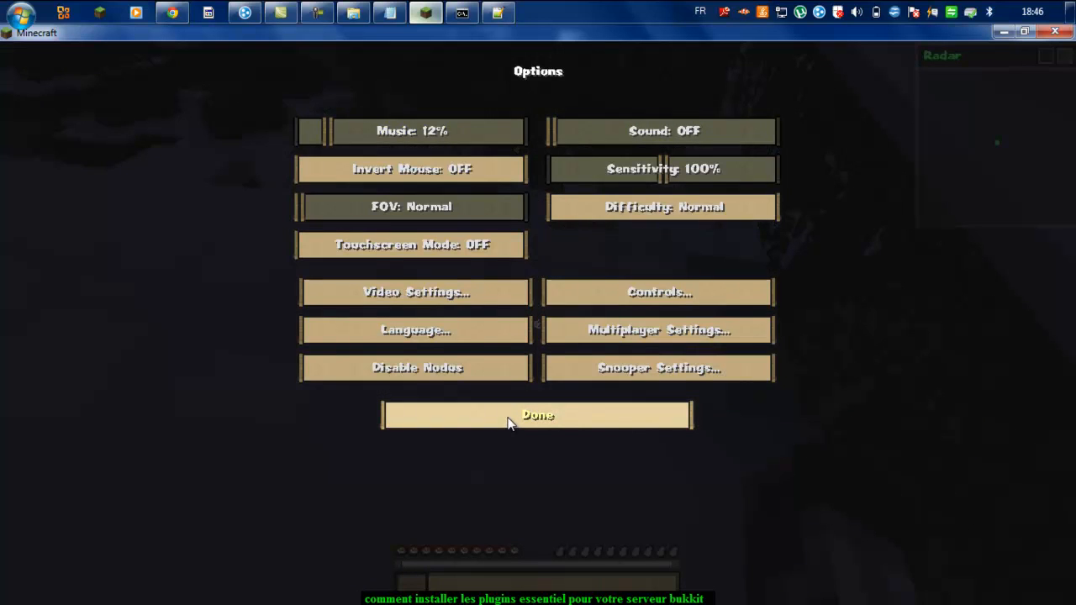
click(508, 422)
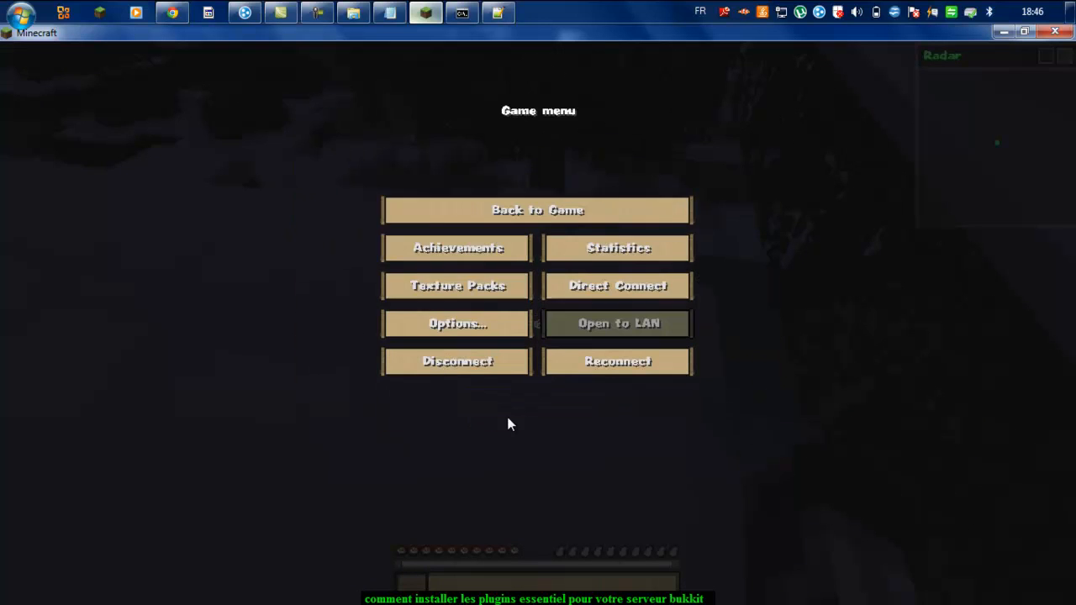
key(Escape)
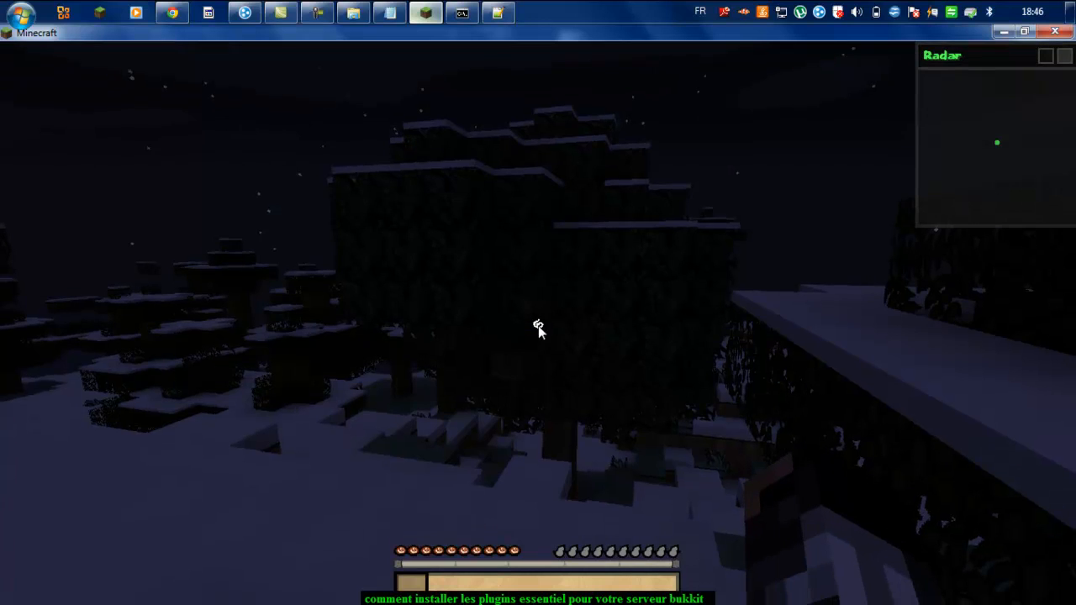
key(Escape)
key(alt+Tab)
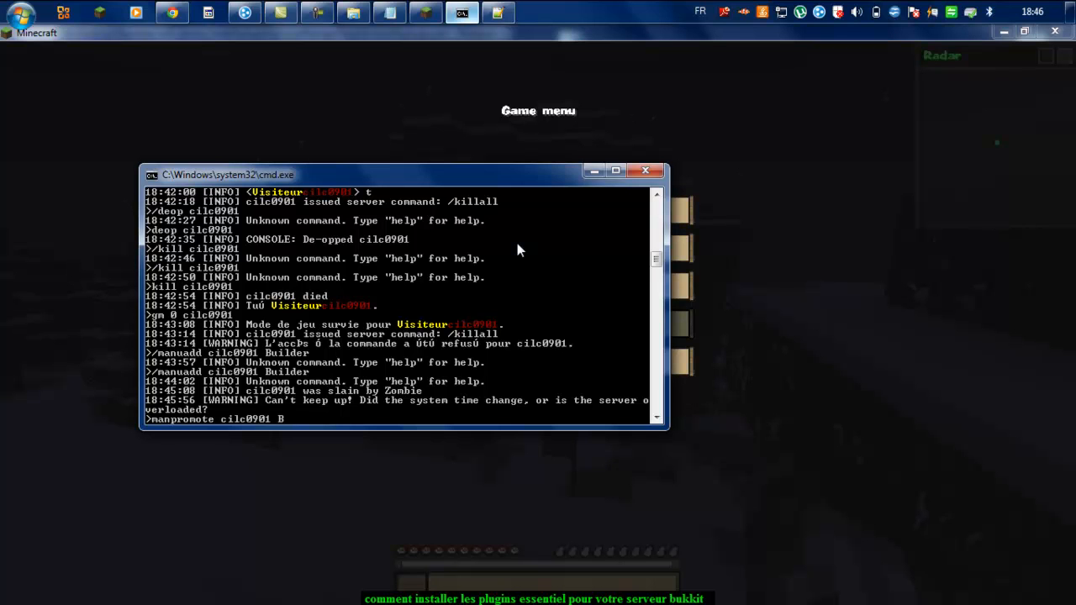
Step: Finish and run the manpromote command moving the player to Builder, then return to Minecraft
text(der)
key(Return)
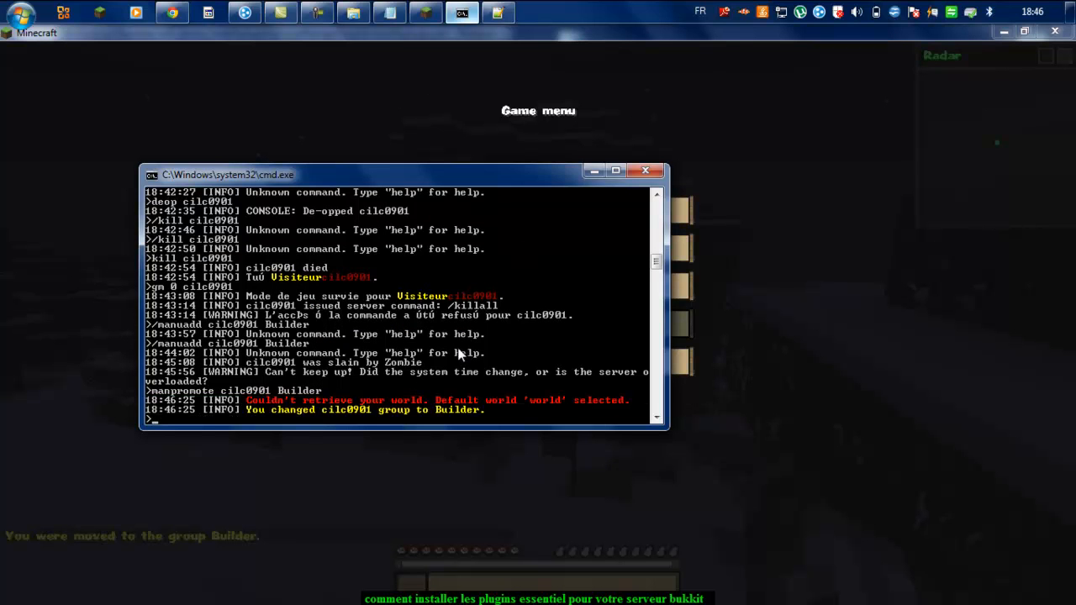
click(370, 599)
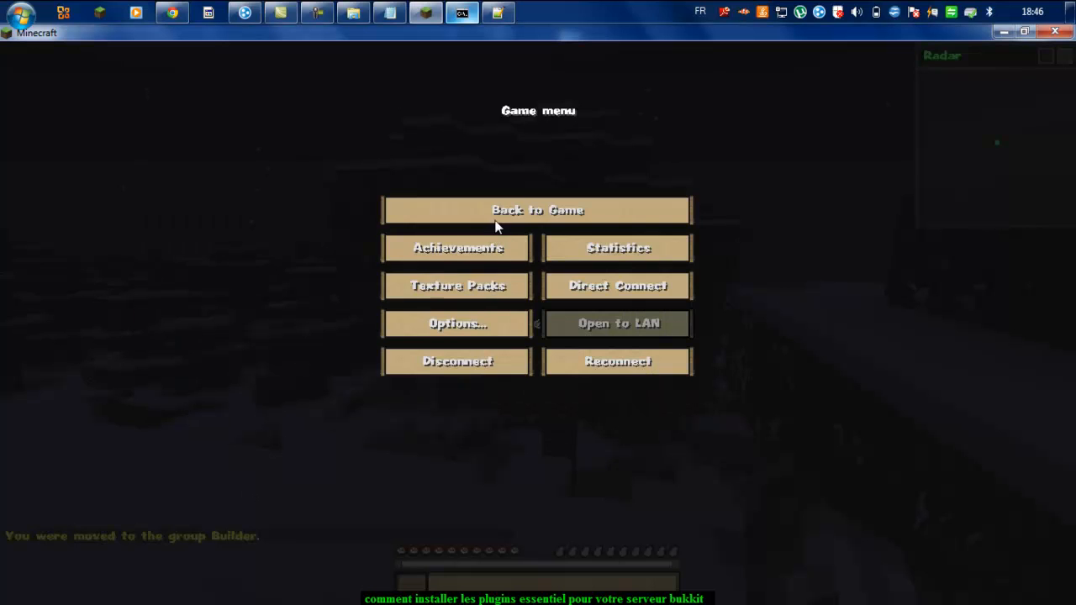
Step: Resume play, dig out the snow block ahead, and send a test chat message
click(496, 212)
mouse_move(539, 323)
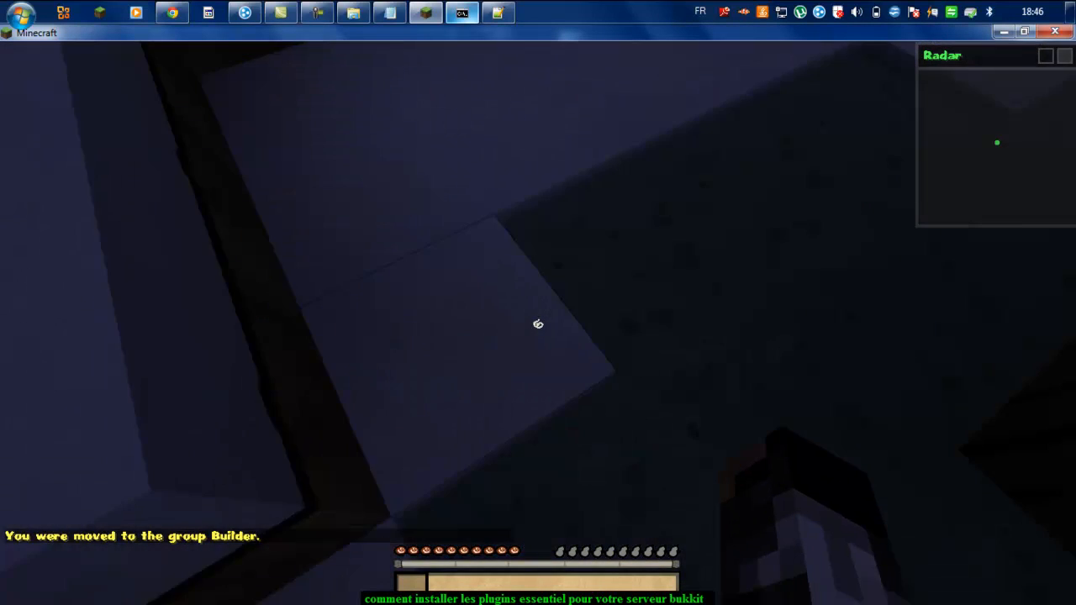
drag(539, 323, 538, 324)
mouse_move(538, 324)
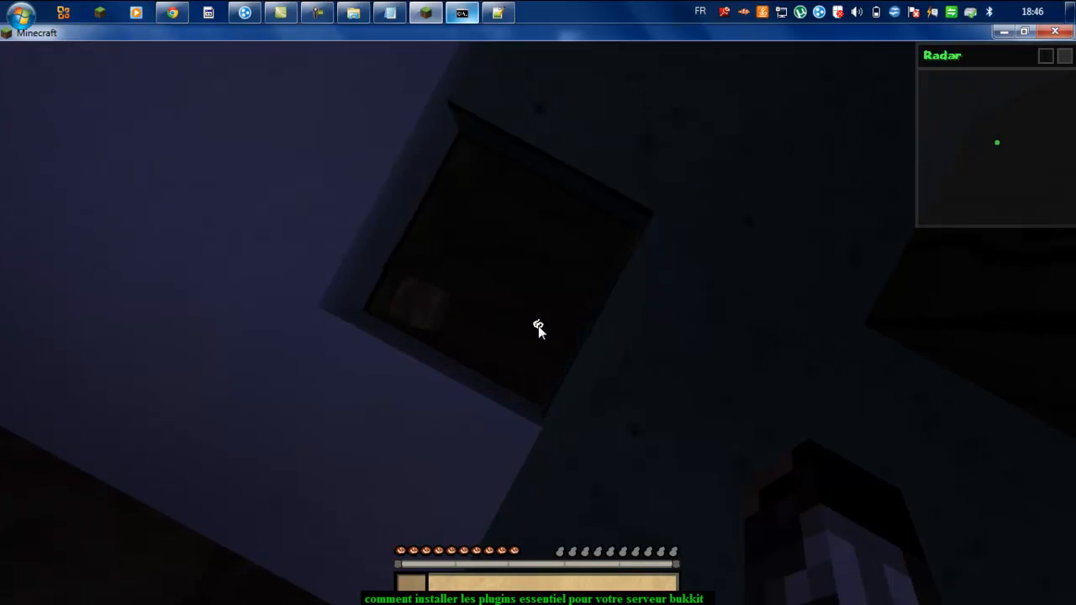
key(t)
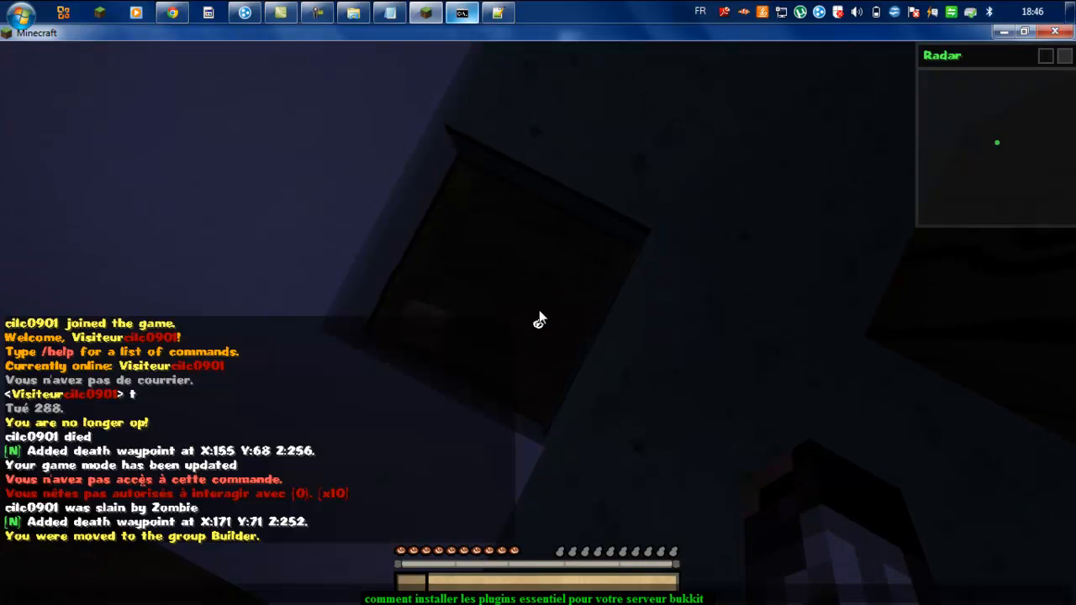
key(Return)
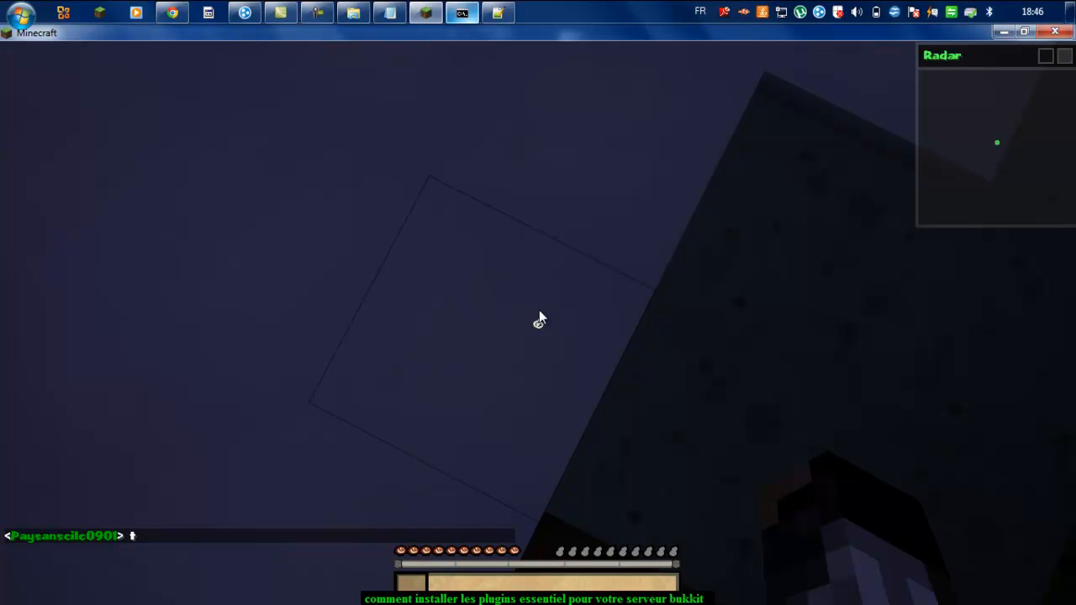
Step: Send /reload from chat, which is refused for lacking permission, then pause
key(w)
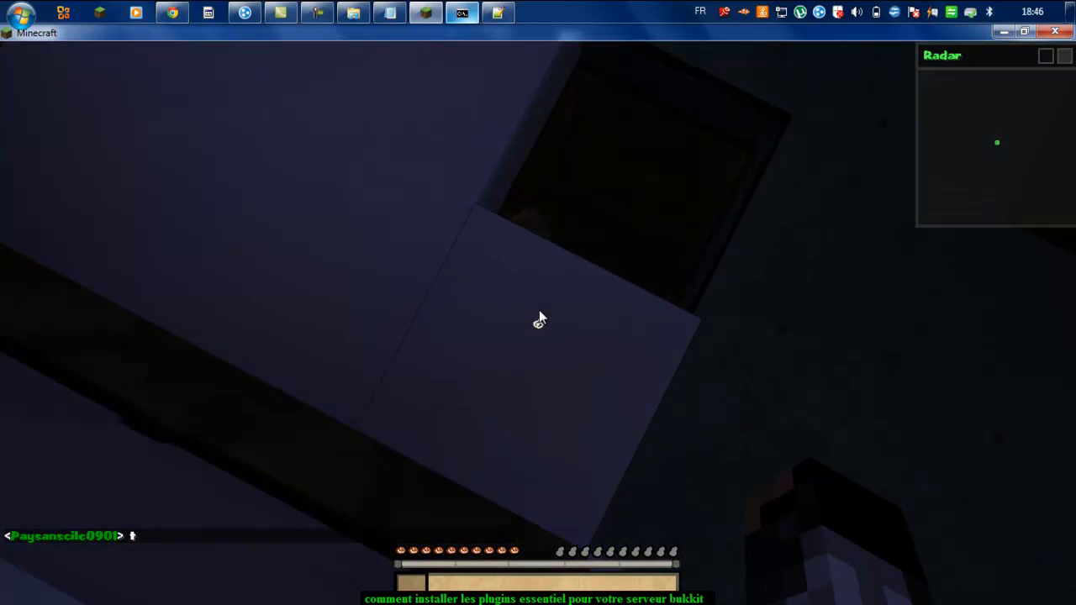
text(t)
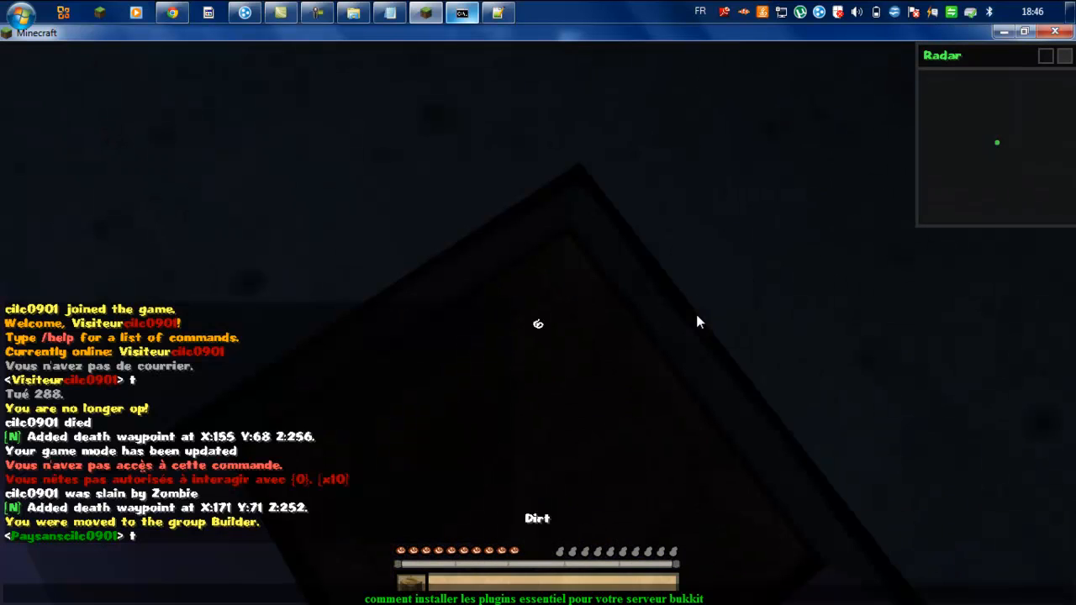
text(/)
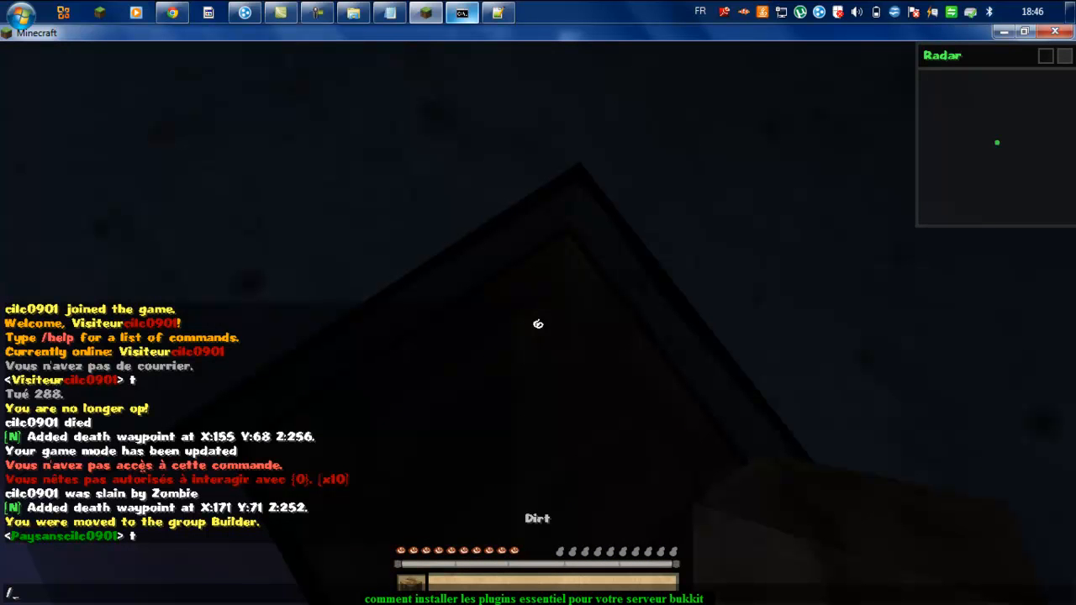
text(relopad)
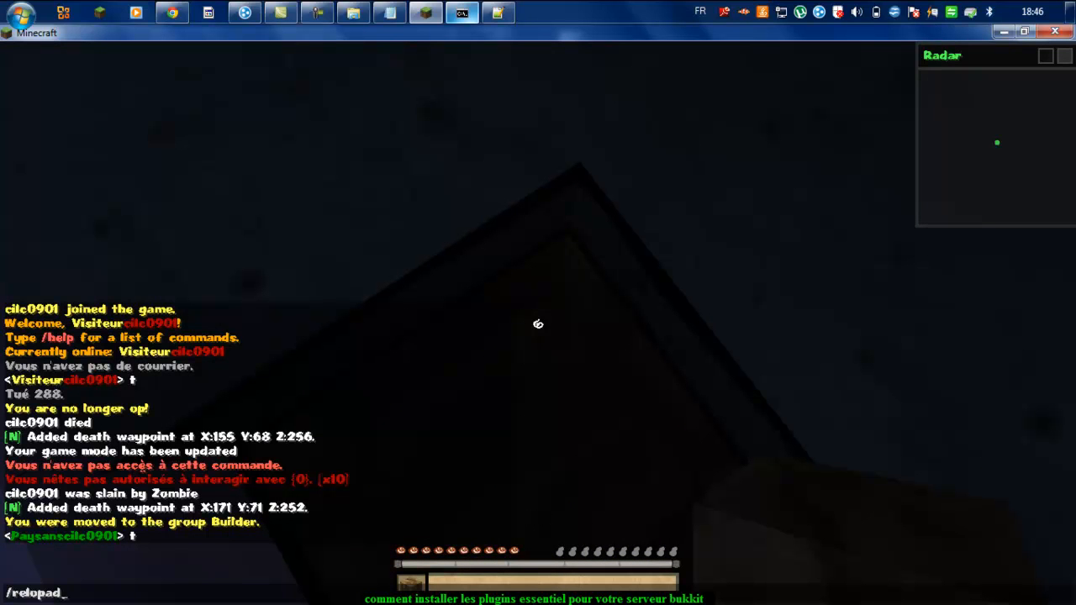
key(BackSpace)
key(BackSpace)
text(ad)
key(Return)
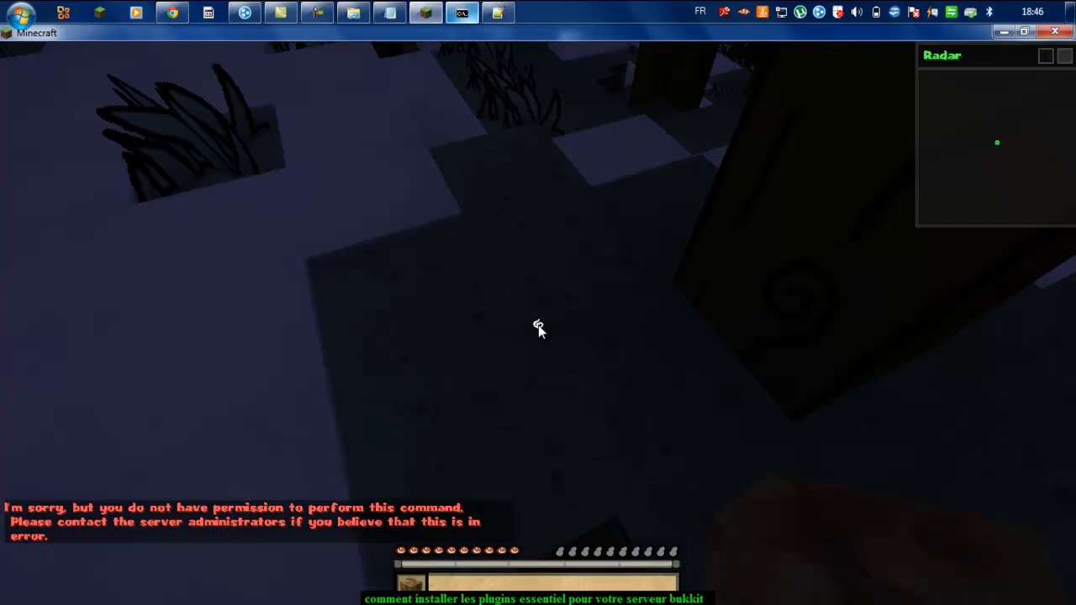
key(Escape)
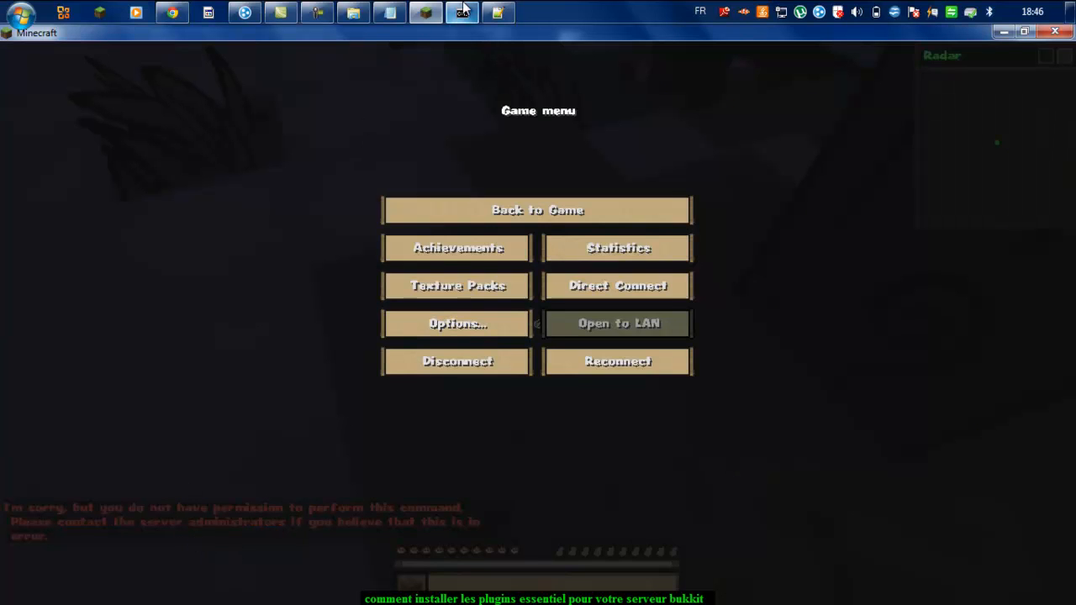
Step: Reload the server and its plugins with the reload console command
click(465, 11)
text(reload)
key(Return)
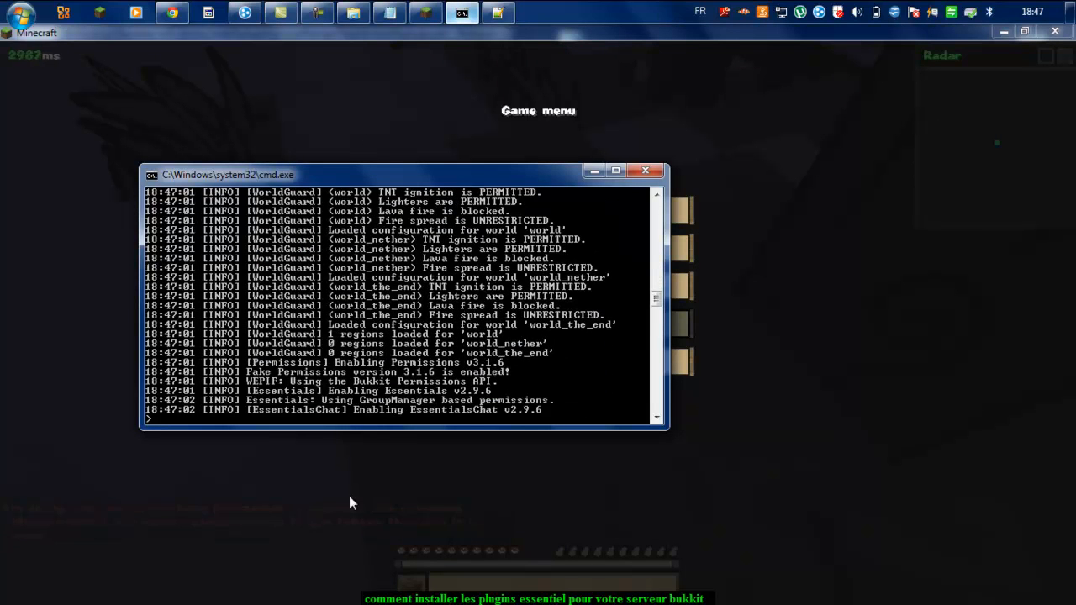
Step: Reconnect to the server in Minecraft and send the chat message 'tt'
click(811, 438)
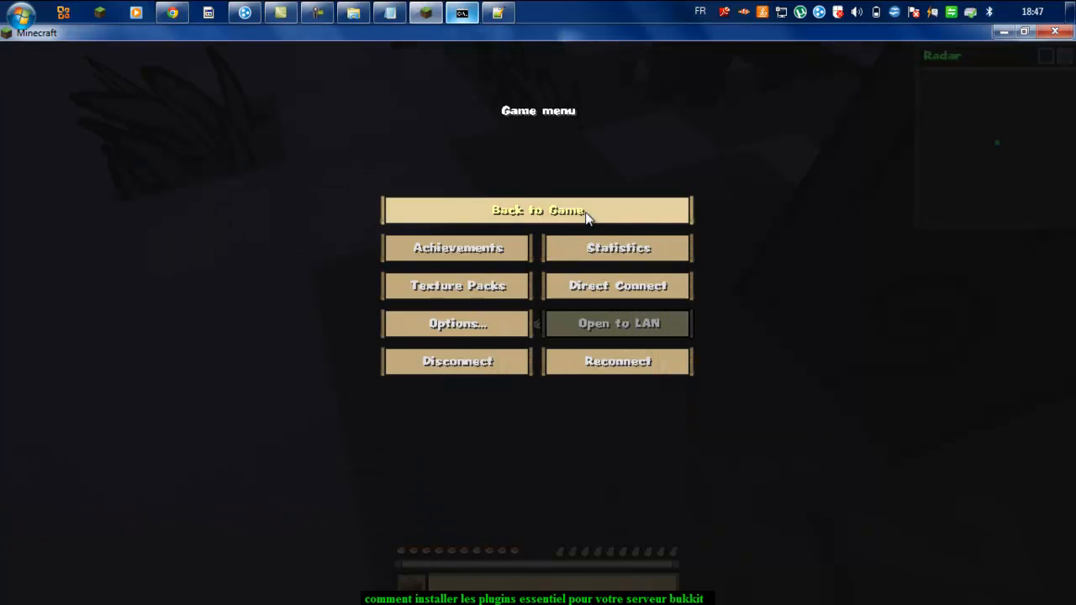
click(559, 357)
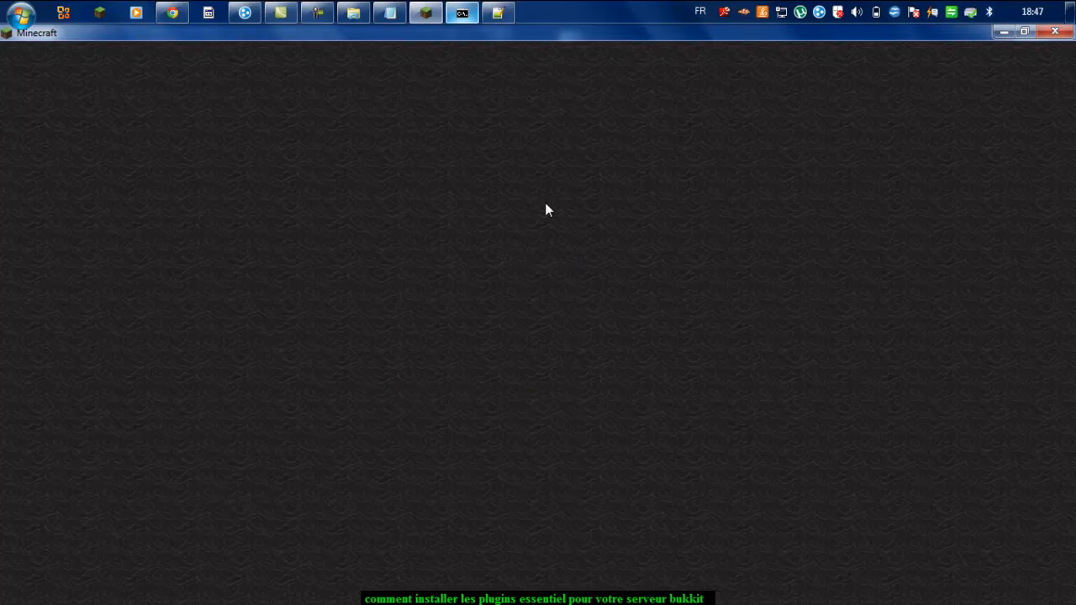
text(t)
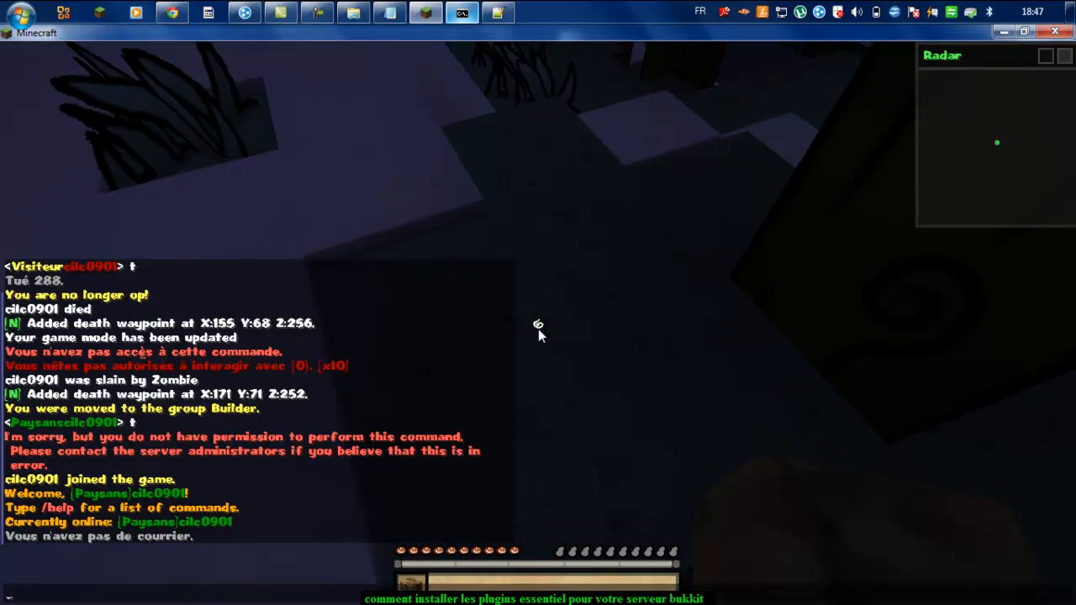
text(t)
key(Return)
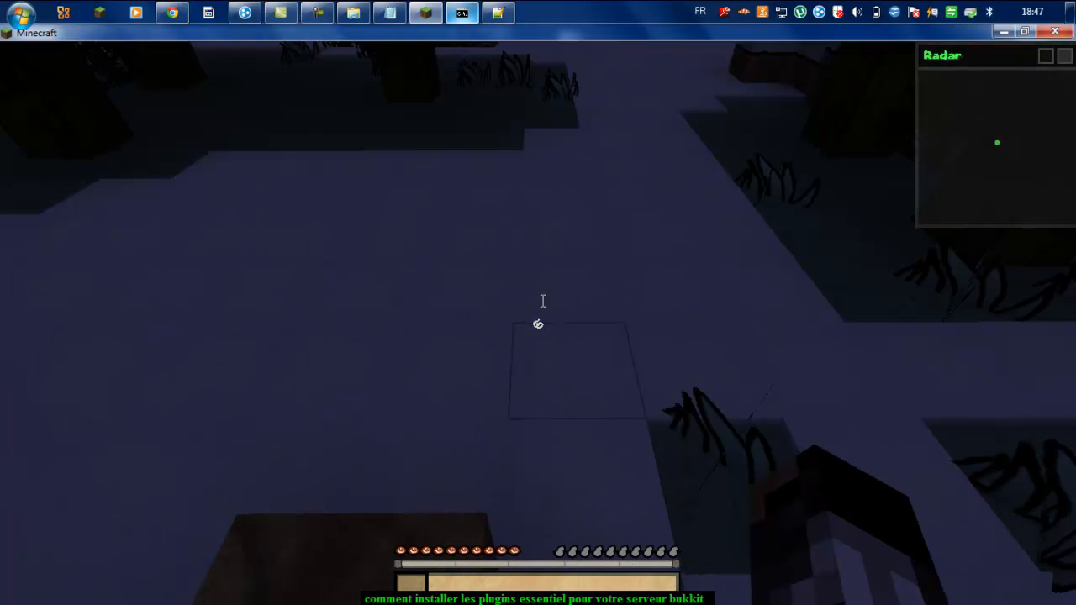
Step: Pause the game and scroll groups.yml down to the Moderator group and its [Modérateur] prefix
key(Escape)
click(499, 11)
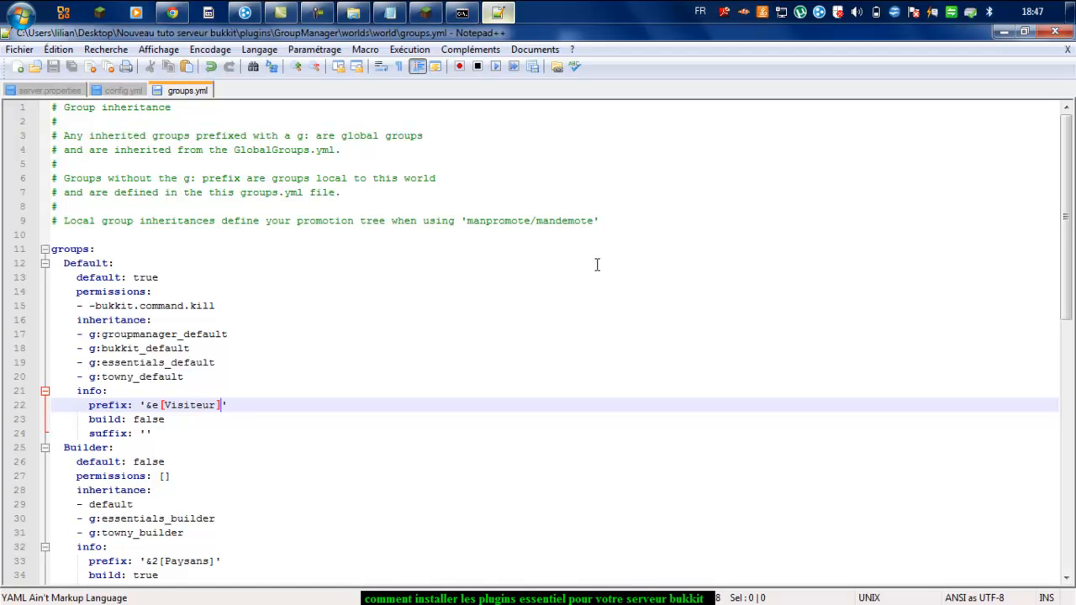
scroll(602, 304, down, 2)
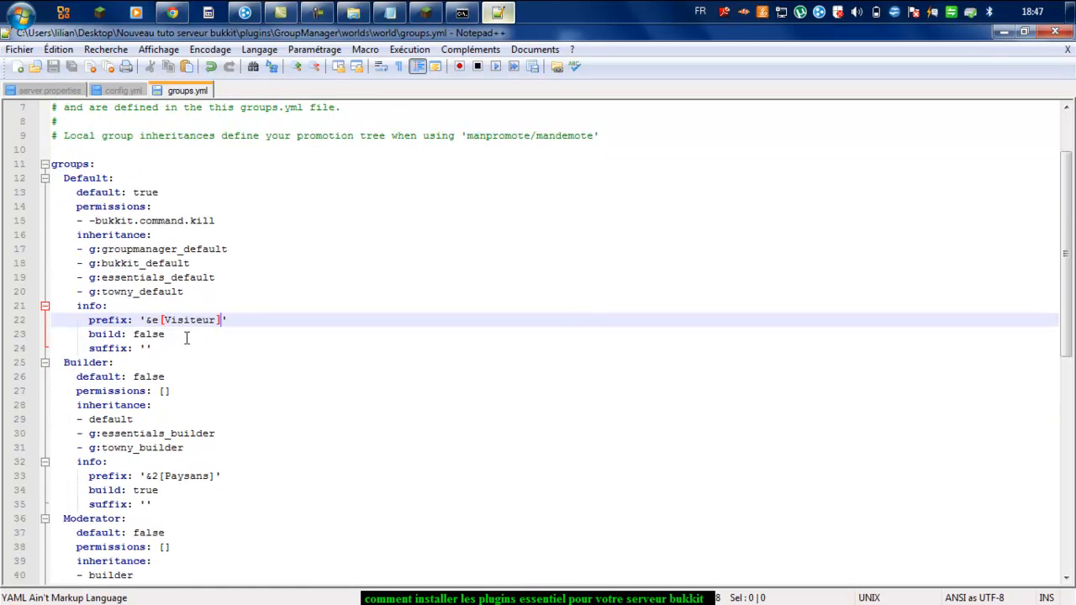
scroll(185, 339, down, 3)
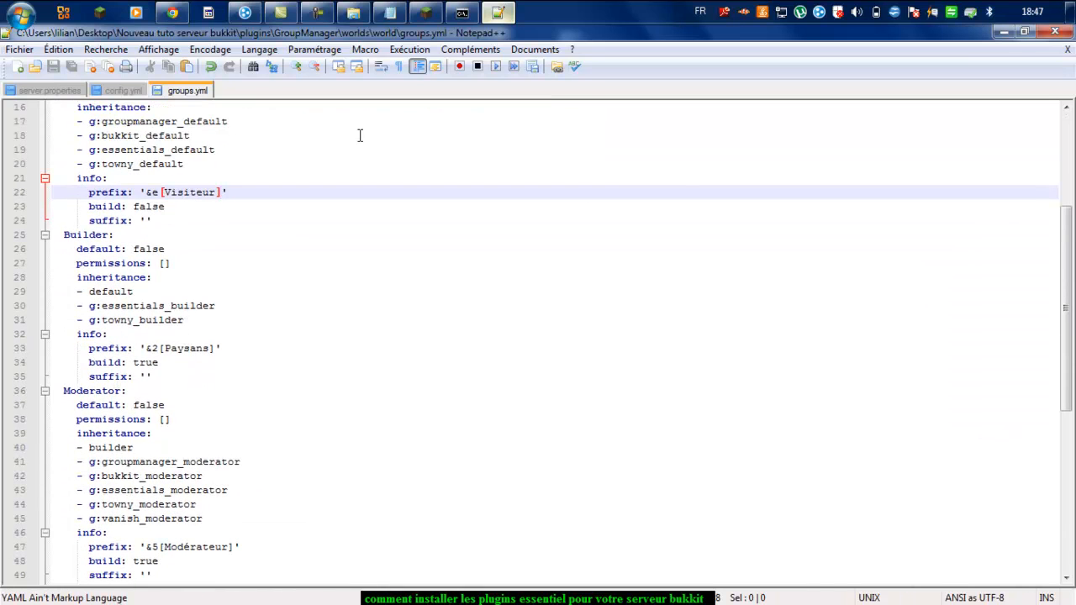
Step: Run manpromote for the player in the server console to move them to Moderator
click(465, 12)
text(manpromote cilc0901 Builder)
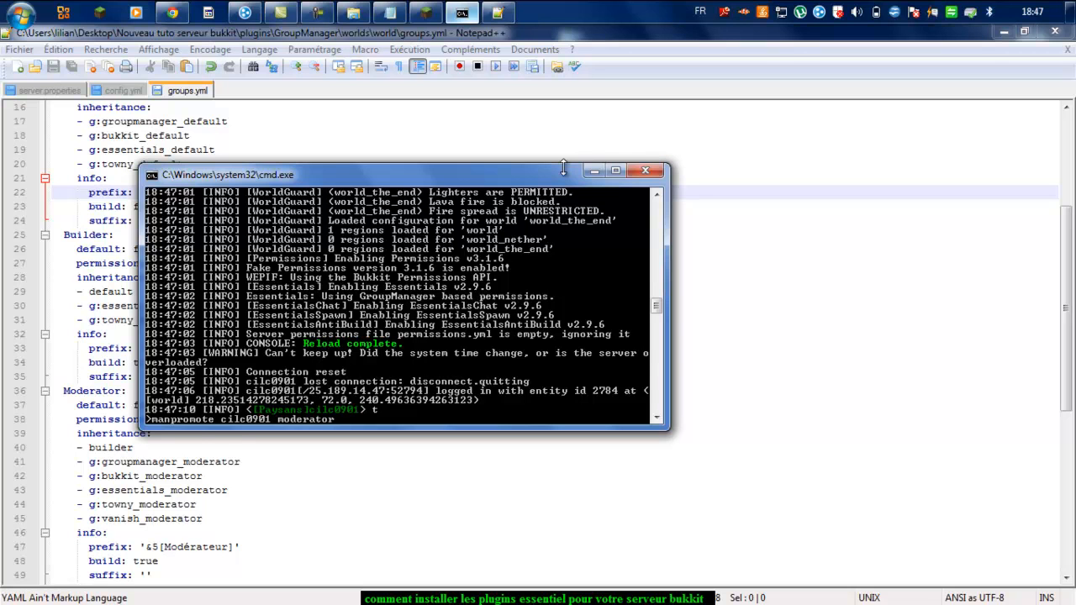
key(Return)
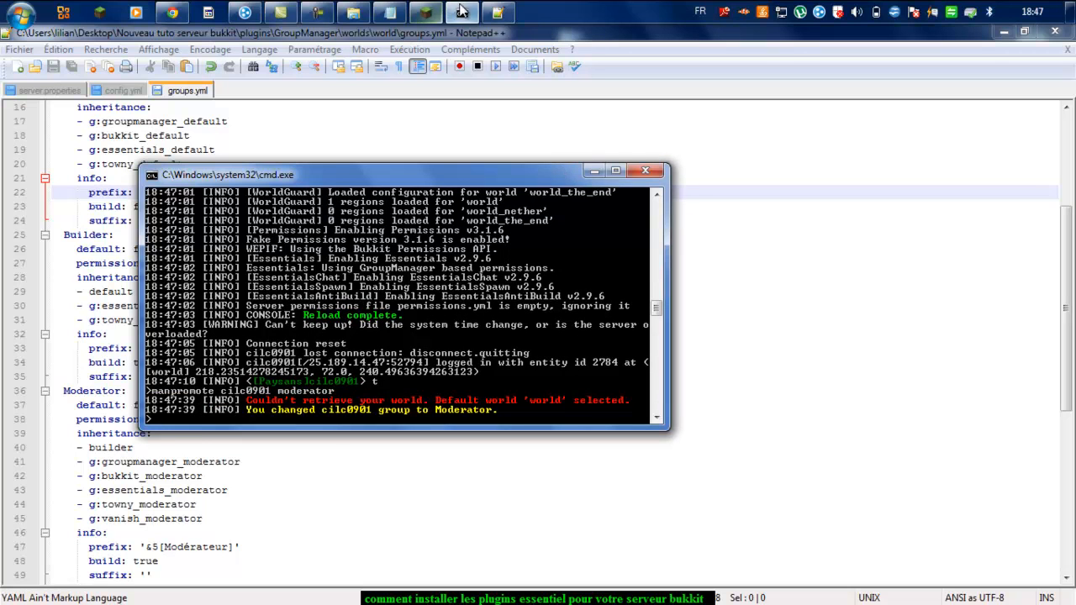
click(425, 12)
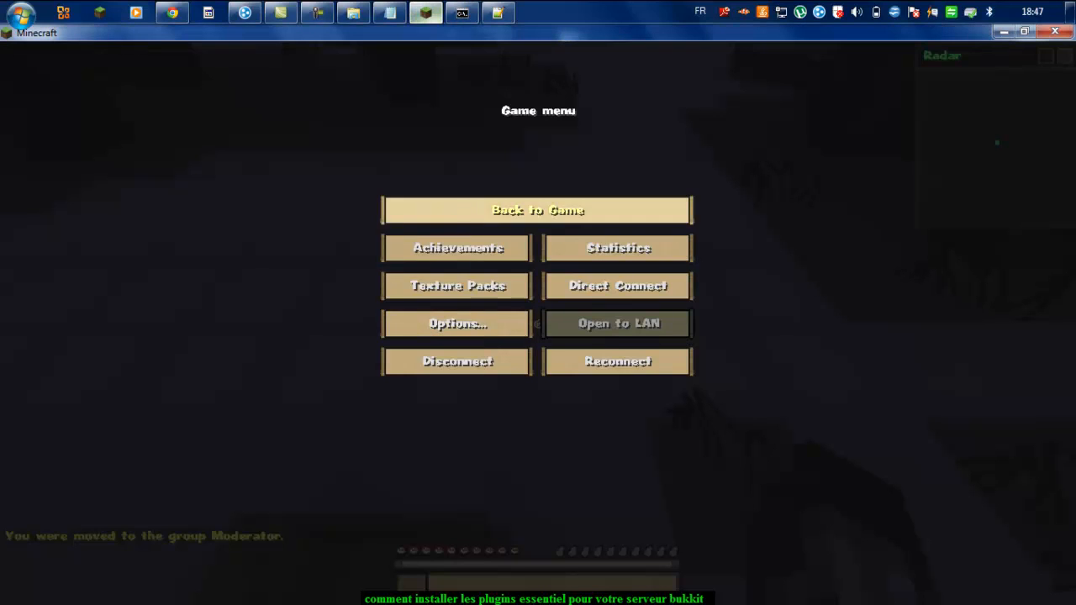
Step: Resume the game and send a test chat line showing the Modérateur prefix
click(471, 211)
mouse_move(538, 323)
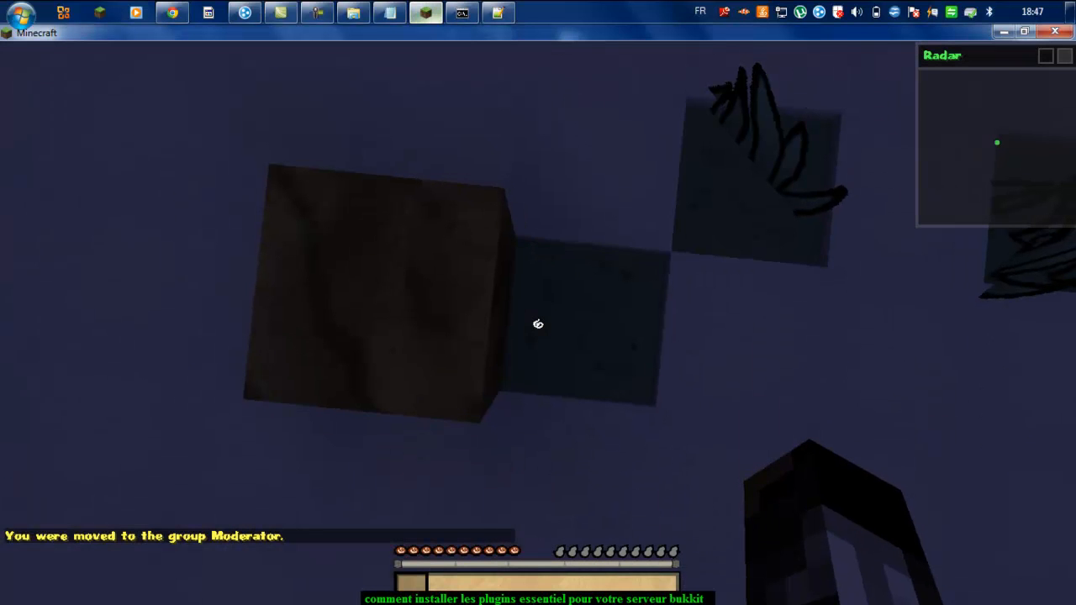
key(t)
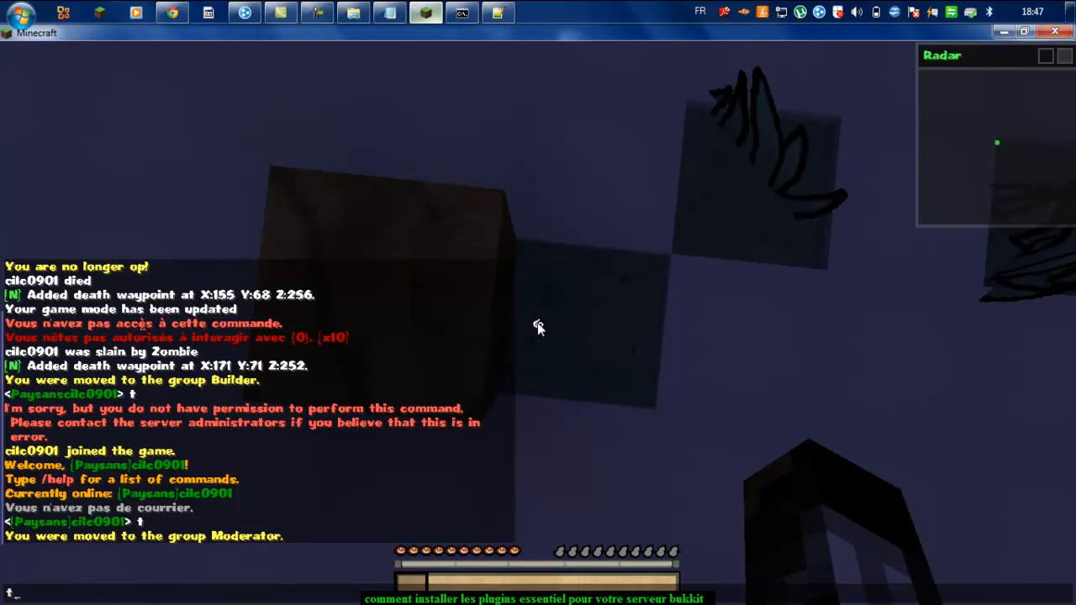
key(Return)
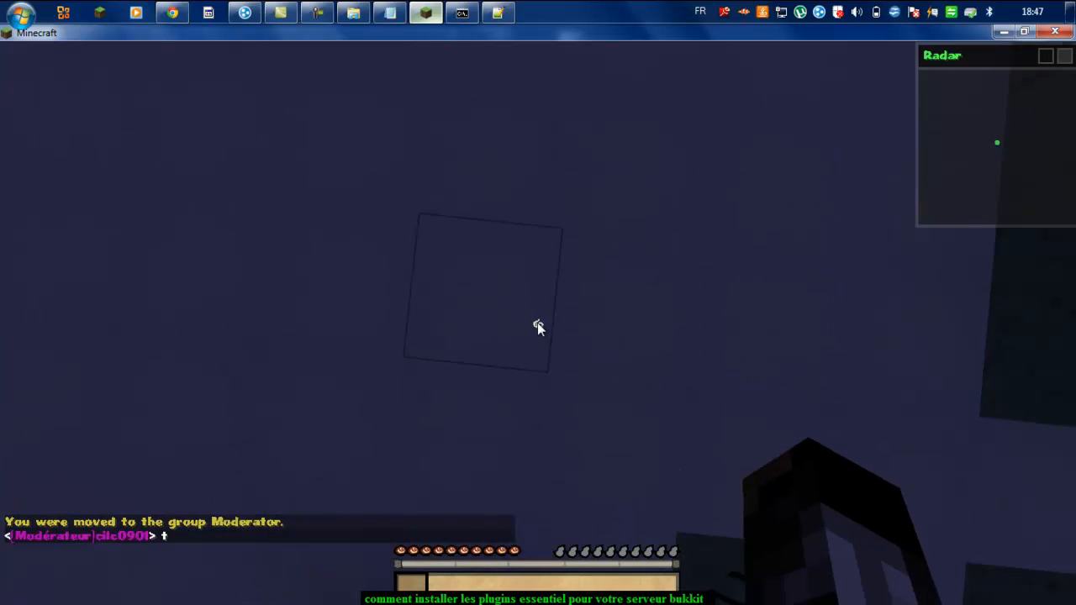
Step: Run /time day to make it daytime, then try /gm 1, which is refused
text(t)
text(/ti)
text(me day)
key(Return)
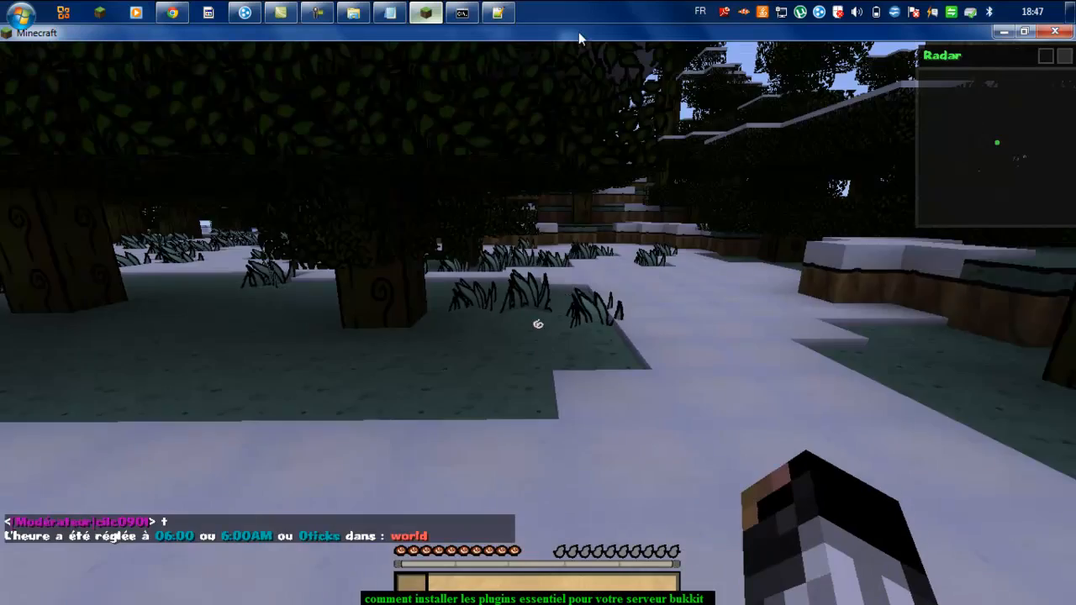
text(t)
text(/gm )
text(1)
key(Return)
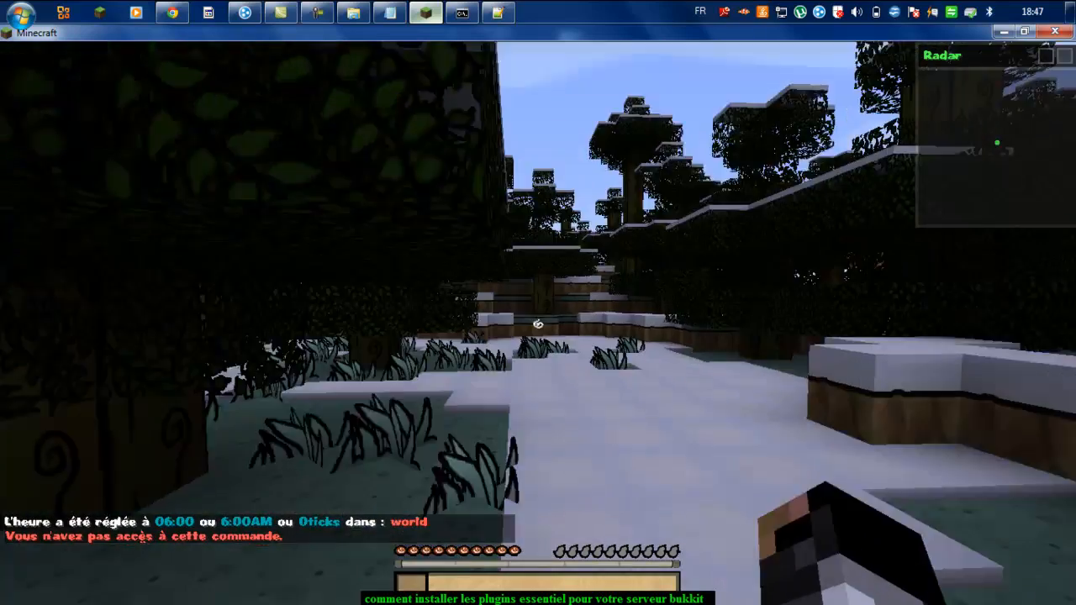
Step: Walk through the snowy daytime forest, breaking a leaf block, then pause the game
key(z)
click(539, 324)
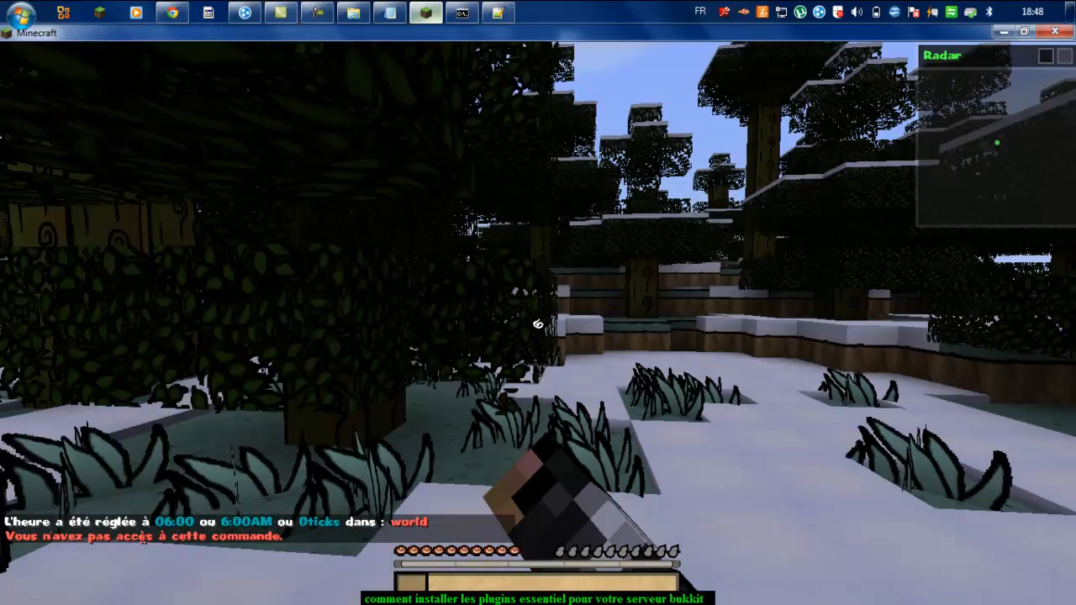
key(z)
key(z)
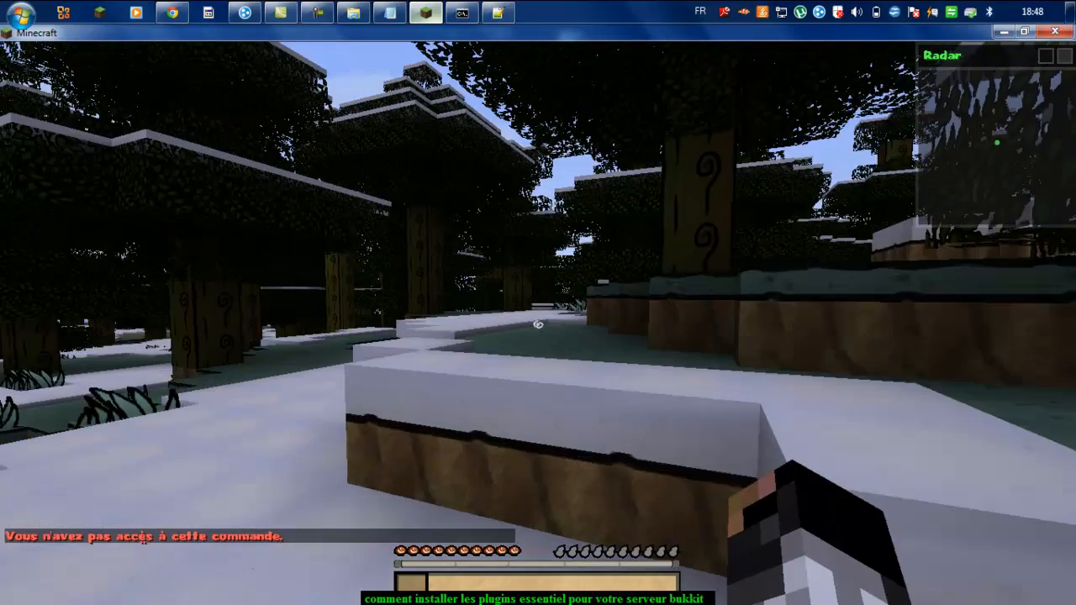
key(z)
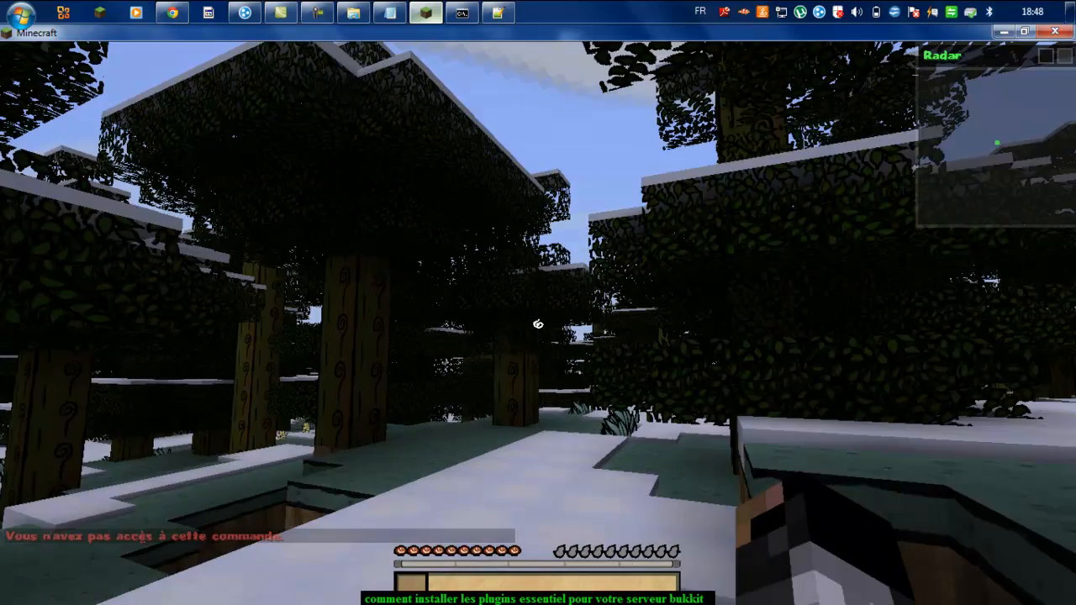
key(z)
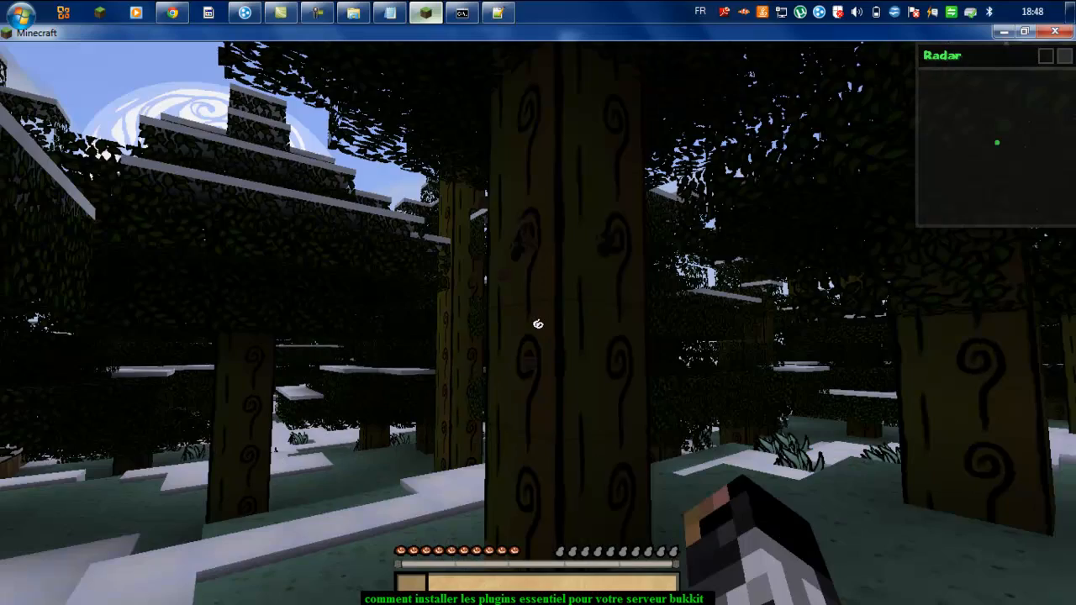
key(z)
key(z)
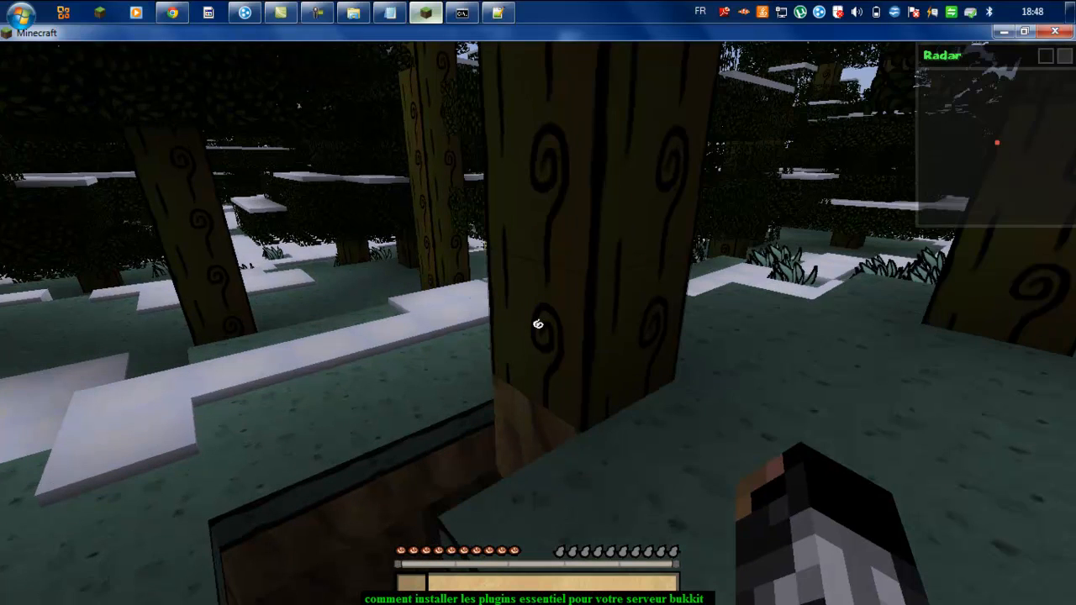
key(z)
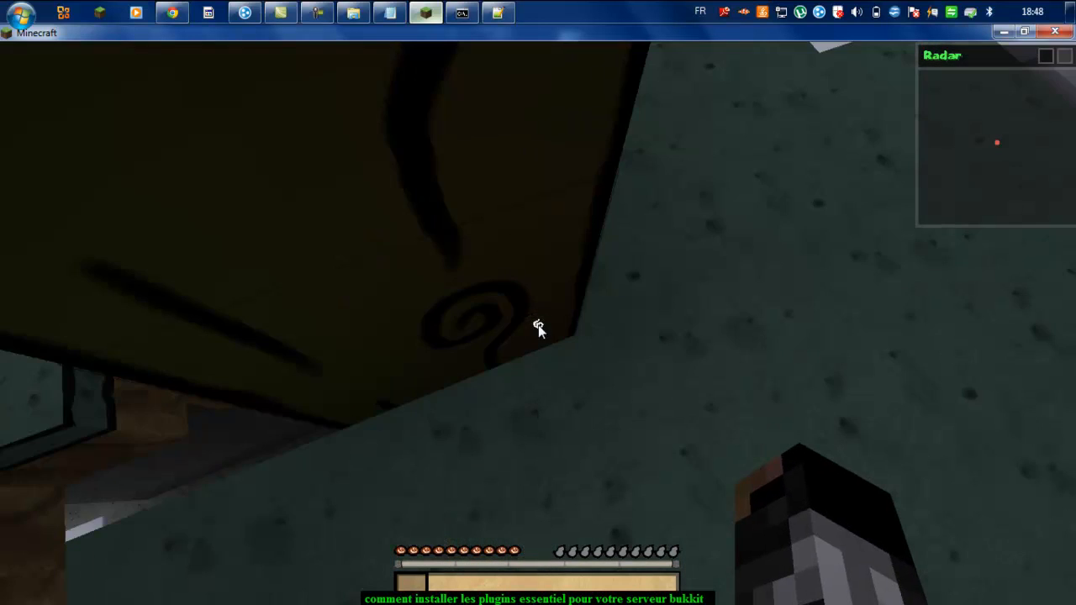
key(z)
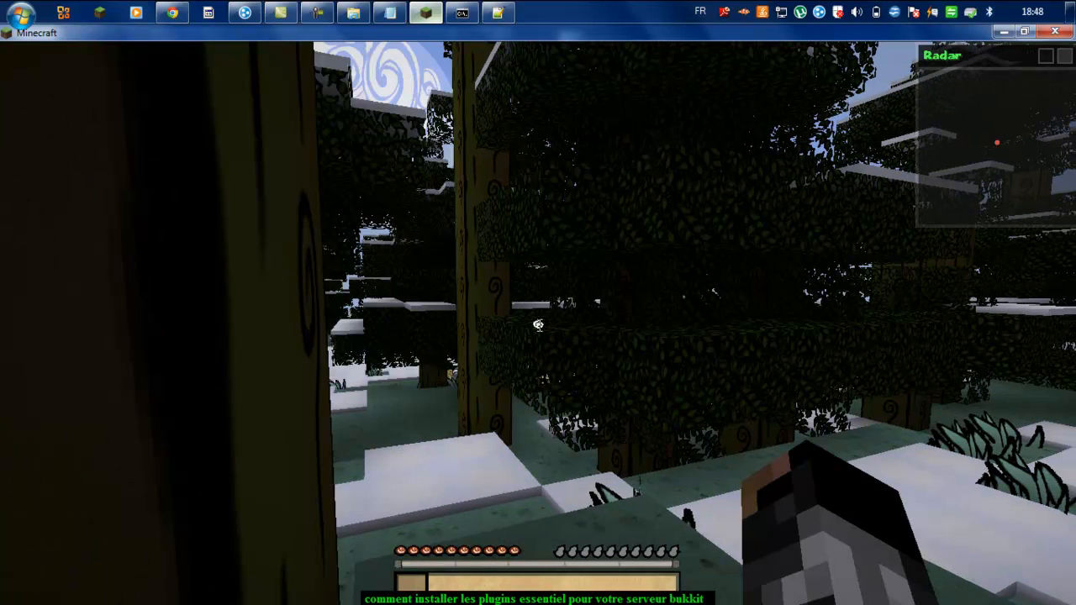
key(z)
key(z)
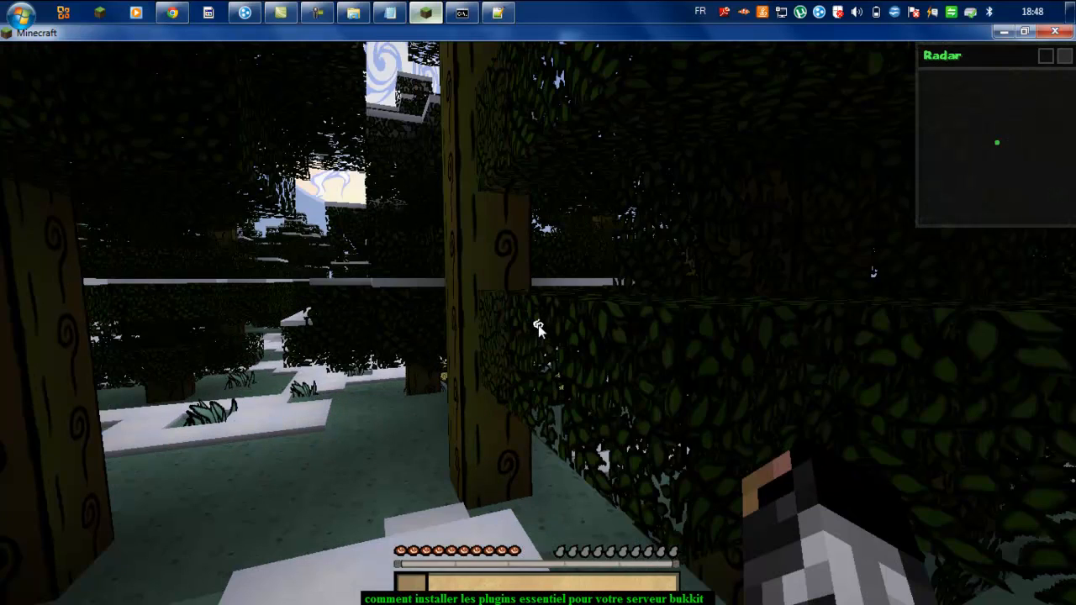
key(z)
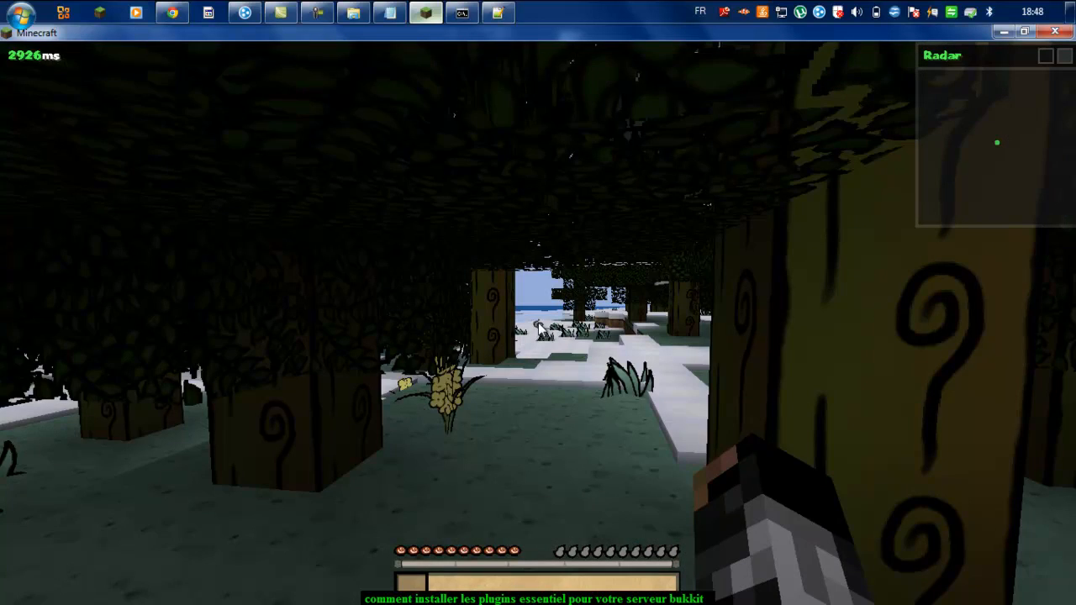
key(z)
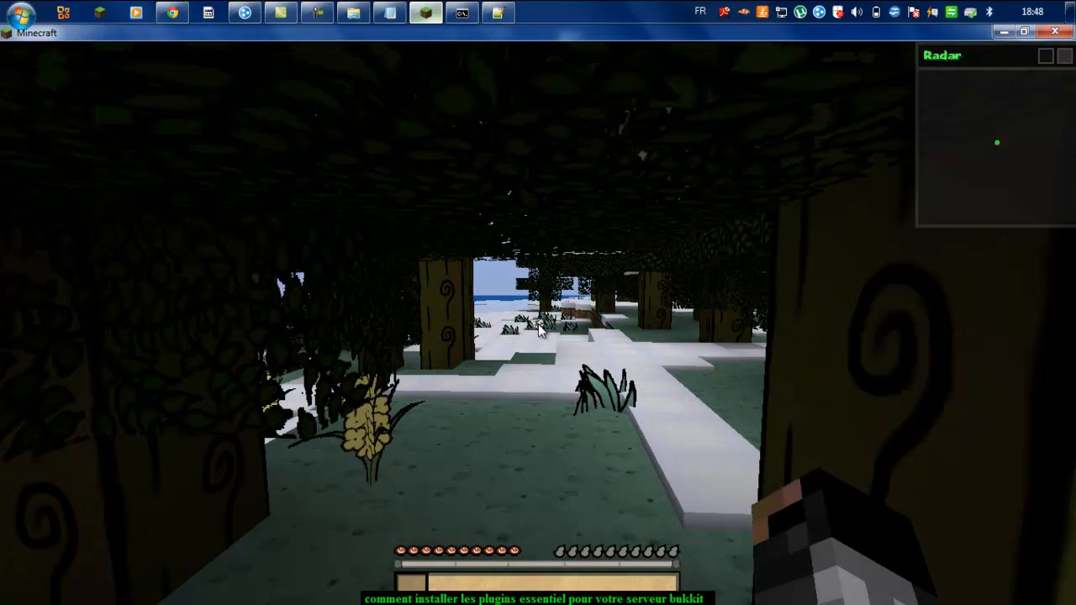
key(z)
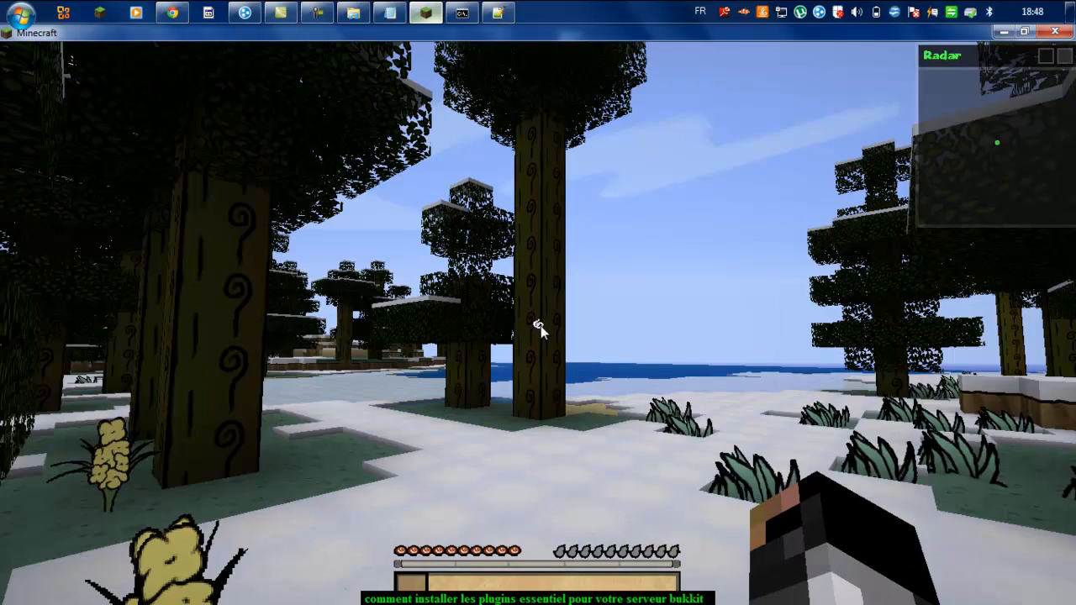
key(Escape)
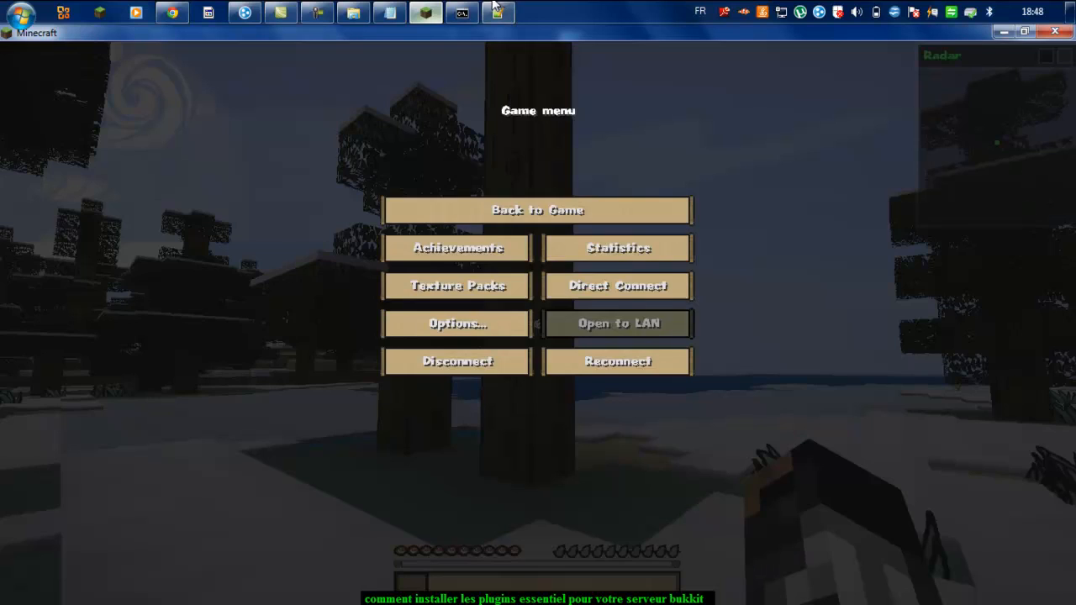
Step: Check groups.yml, then rerun the manpromote command in the server console with group admin
click(498, 13)
scroll(380, 369, down, 4)
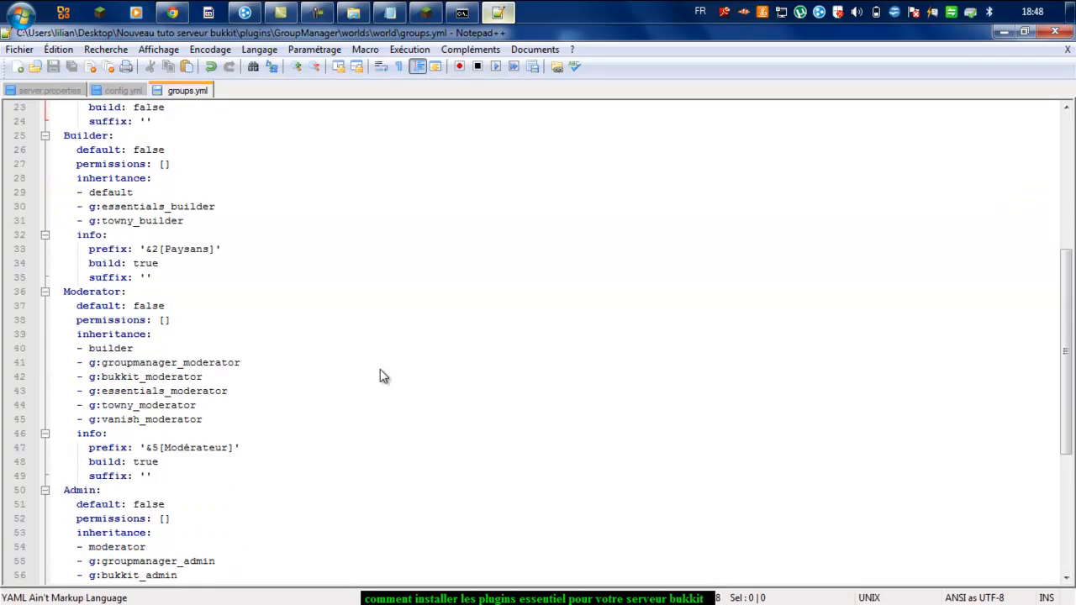
click(427, 12)
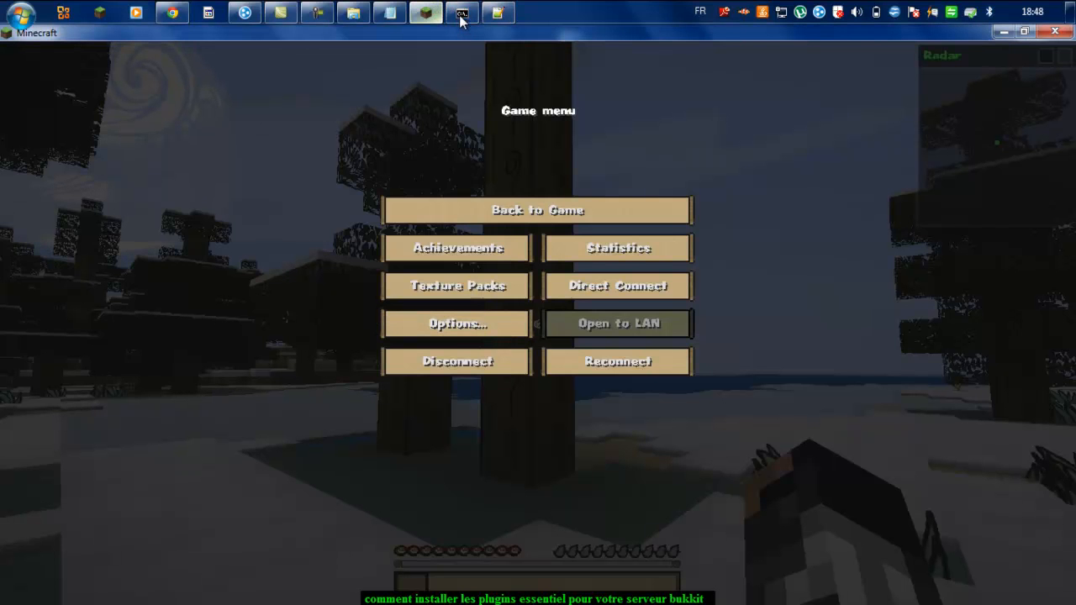
click(462, 12)
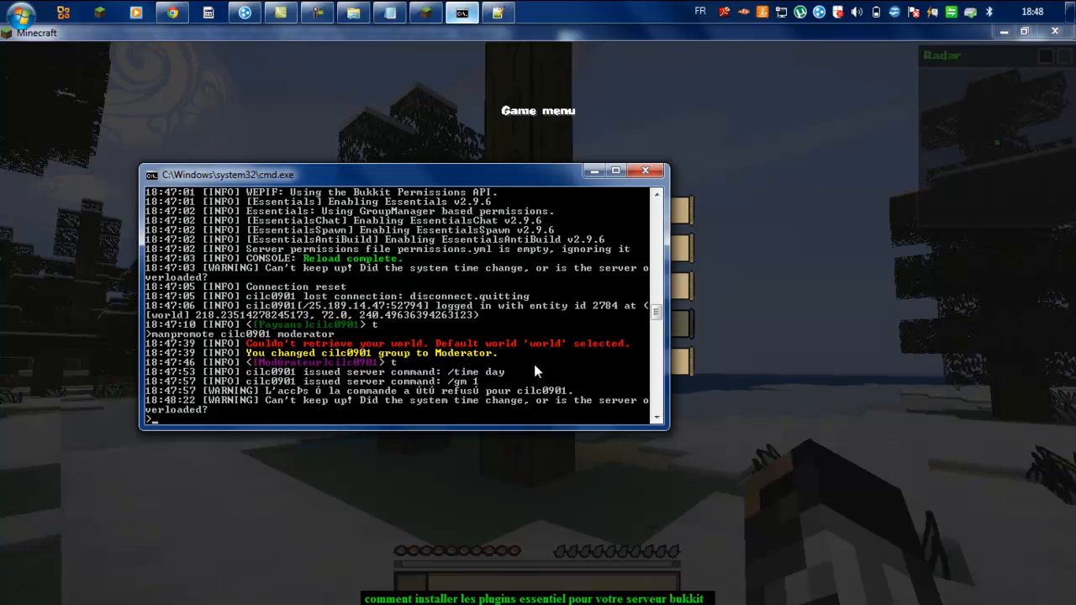
key(Up)
key(BackSpace)
key(BackSpace)
key(BackSpace)
key(BackSpace)
text(admin)
key(Return)
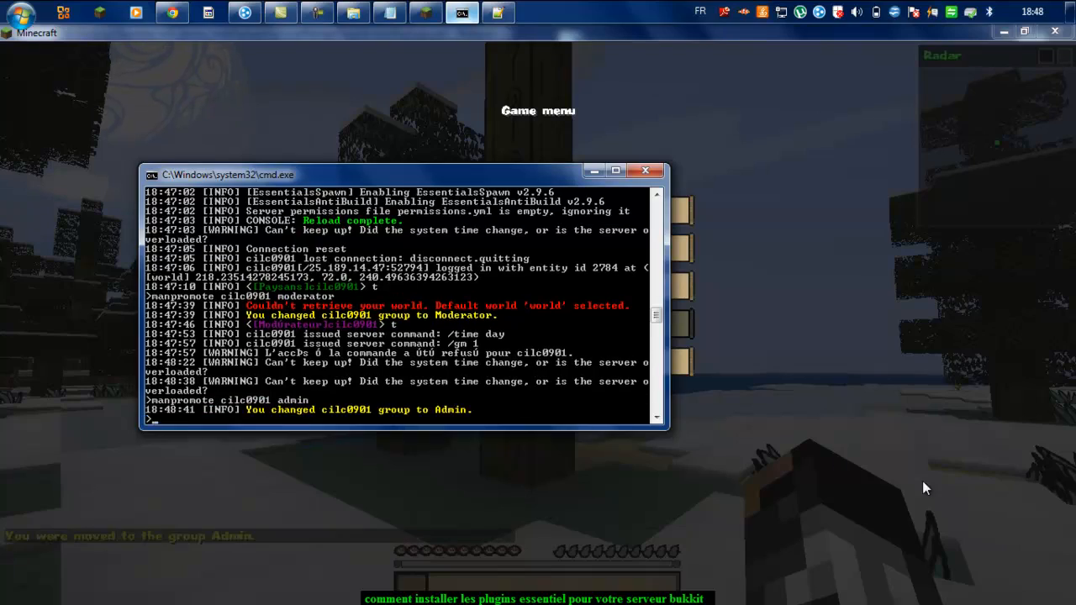
Step: Back in Minecraft, send a chat message to check the Admin prefix, then pause
click(922, 481)
click(580, 210)
key(t)
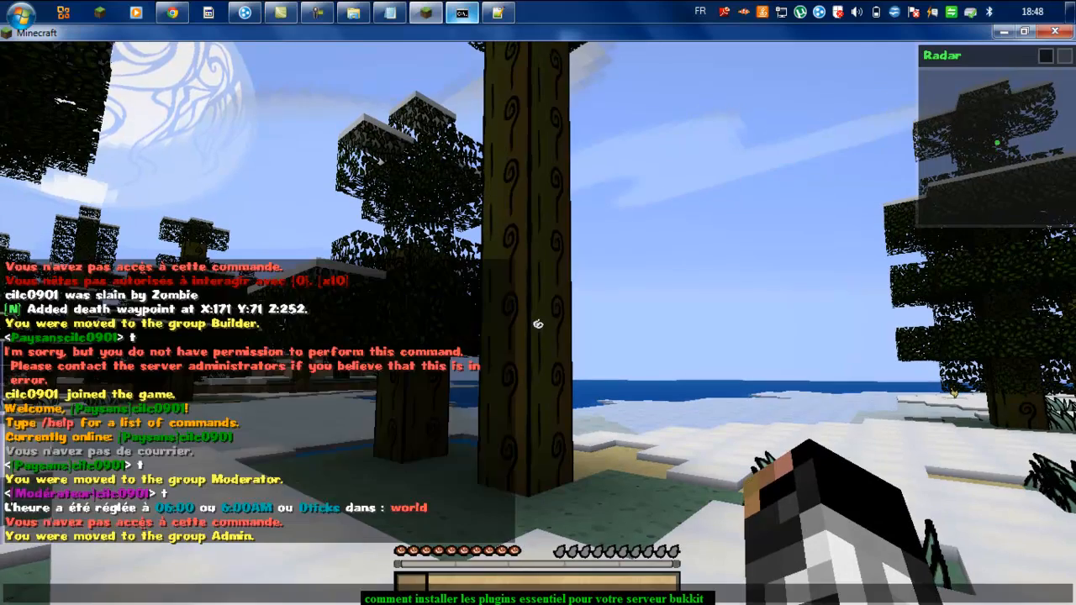
key(Return)
key(w)
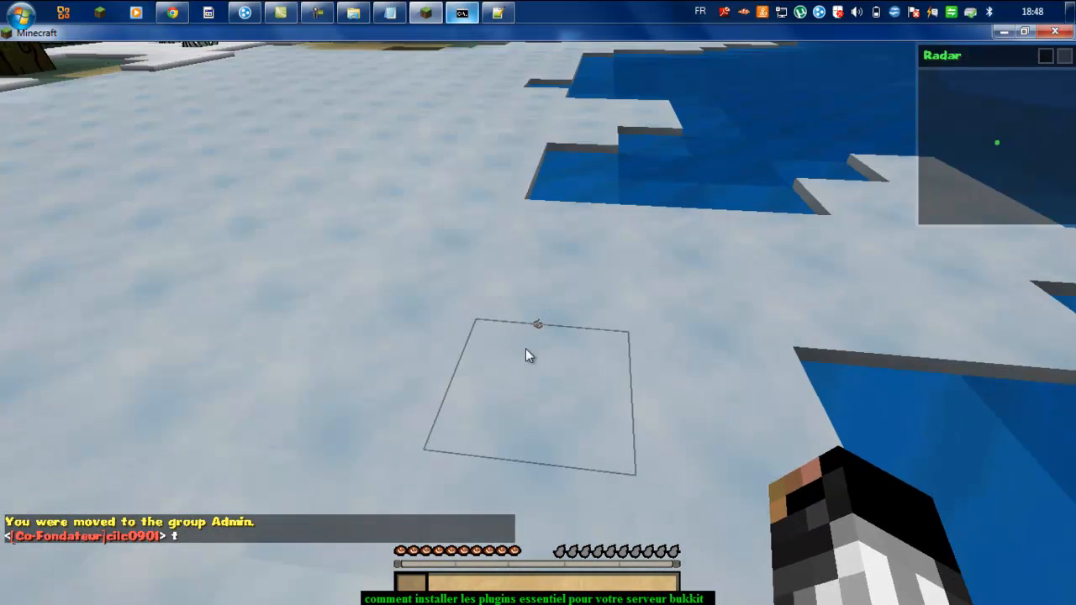
key(Escape)
Step: Rerun manpromote in the server console with group owner
click(465, 12)
key(Up)
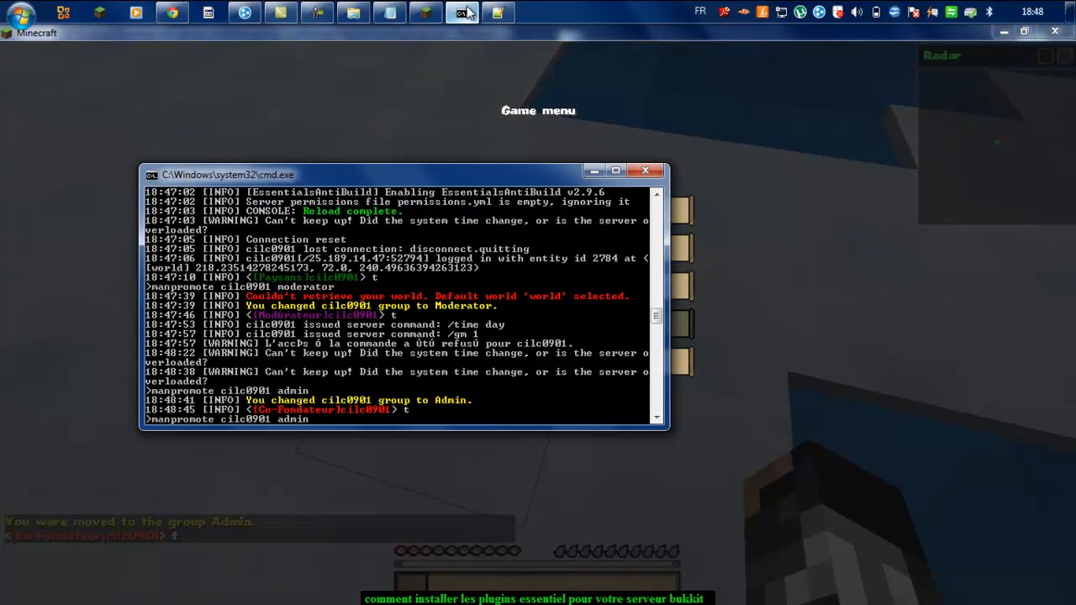
key(BackSpace)
key(BackSpace)
key(BackSpace)
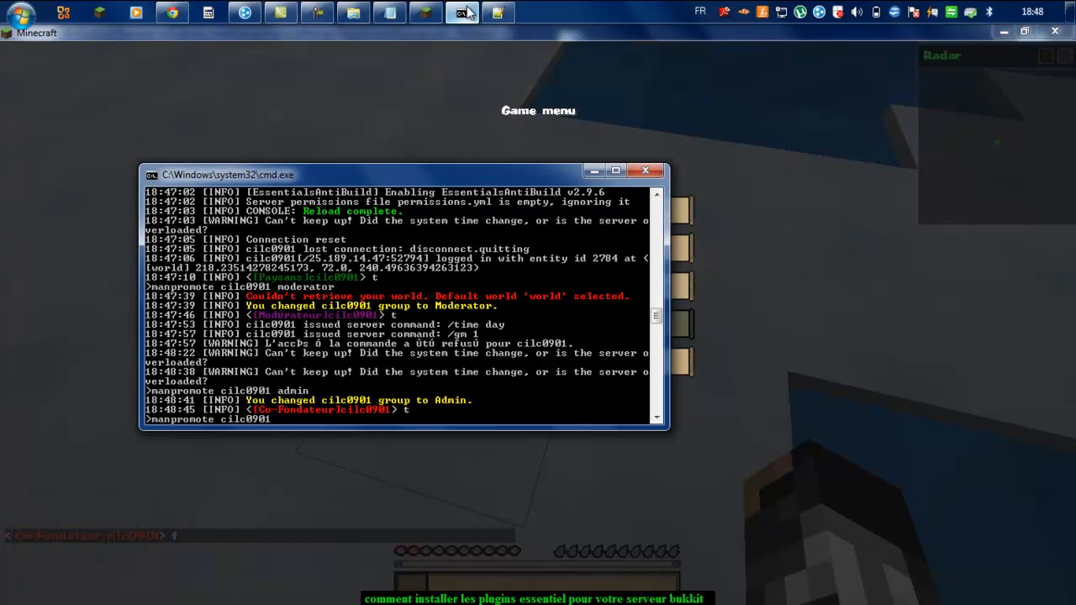
text(owner)
key(Return)
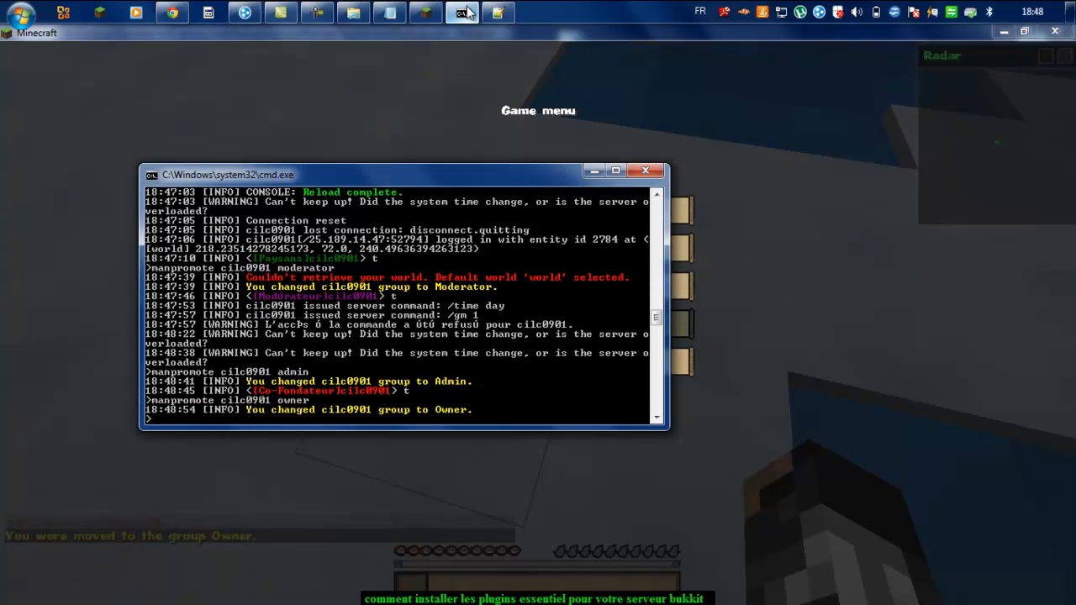
Step: Return to the game and send 'dieu' in chat to confirm the [Fondateur] prefix
click(810, 123)
key(Escape)
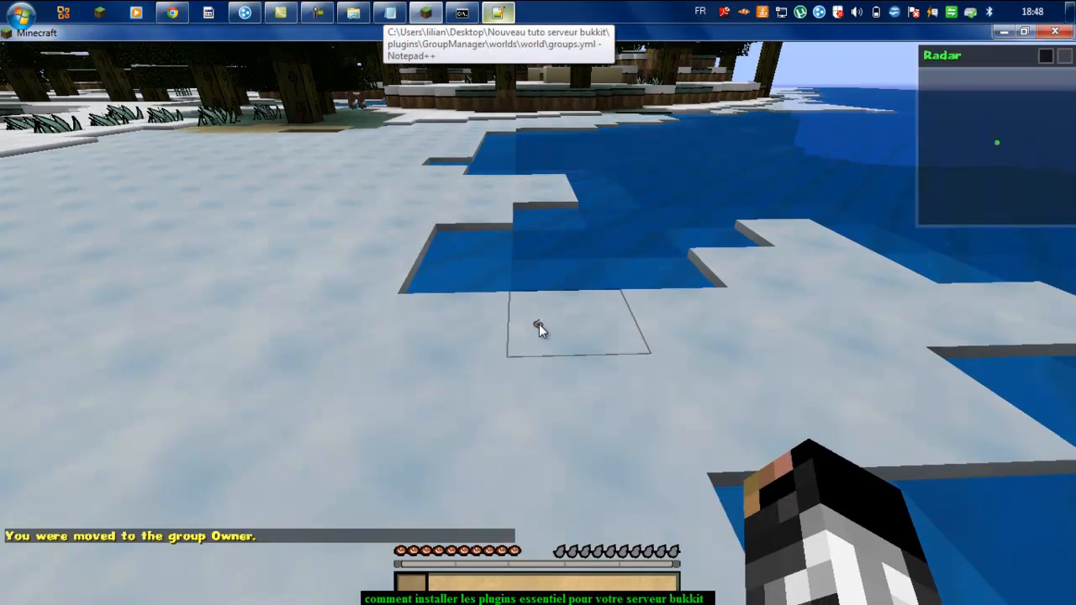
key(t)
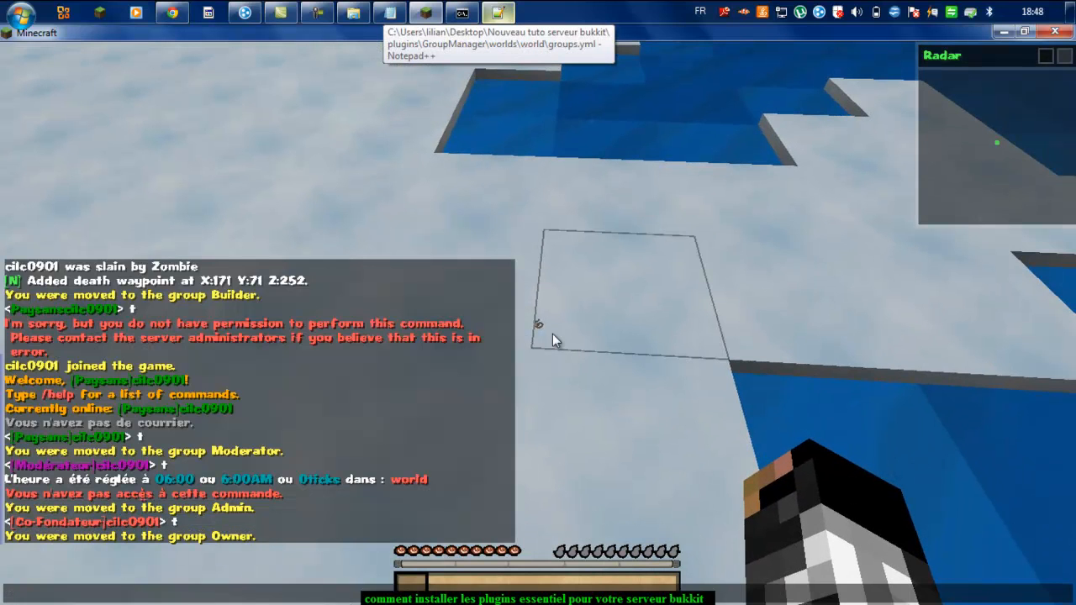
text(dieu)
key(Return)
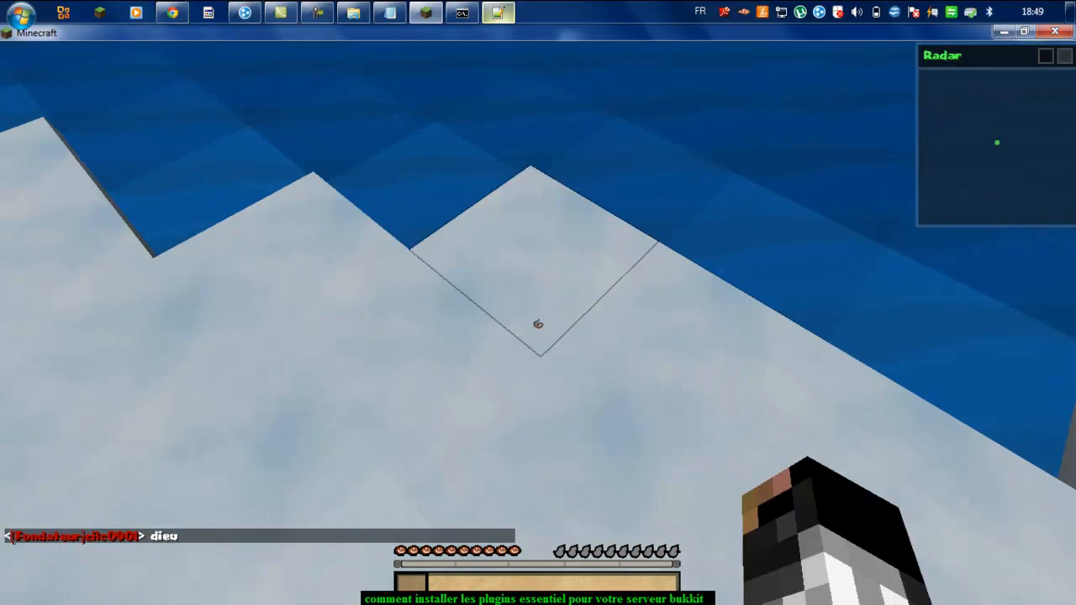
Step: Break the snow block, climb out of the water, and switch to creative with /gamemode 1
click(538, 323)
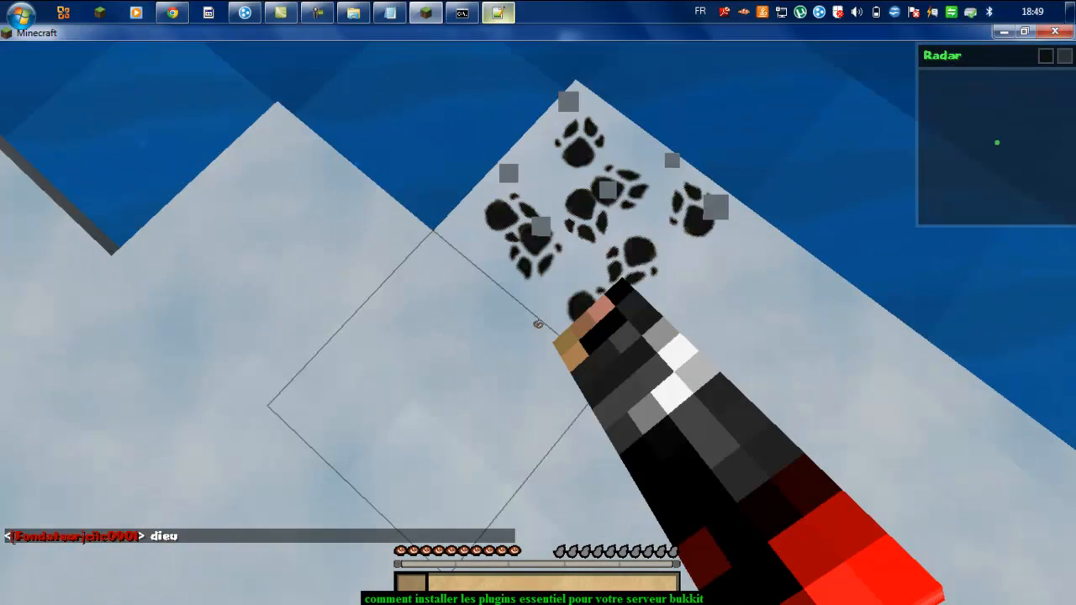
mouse_move(539, 324)
mouse_down()
mouse_move(548, 323)
mouse_move(539, 323)
mouse_up()
key(space)
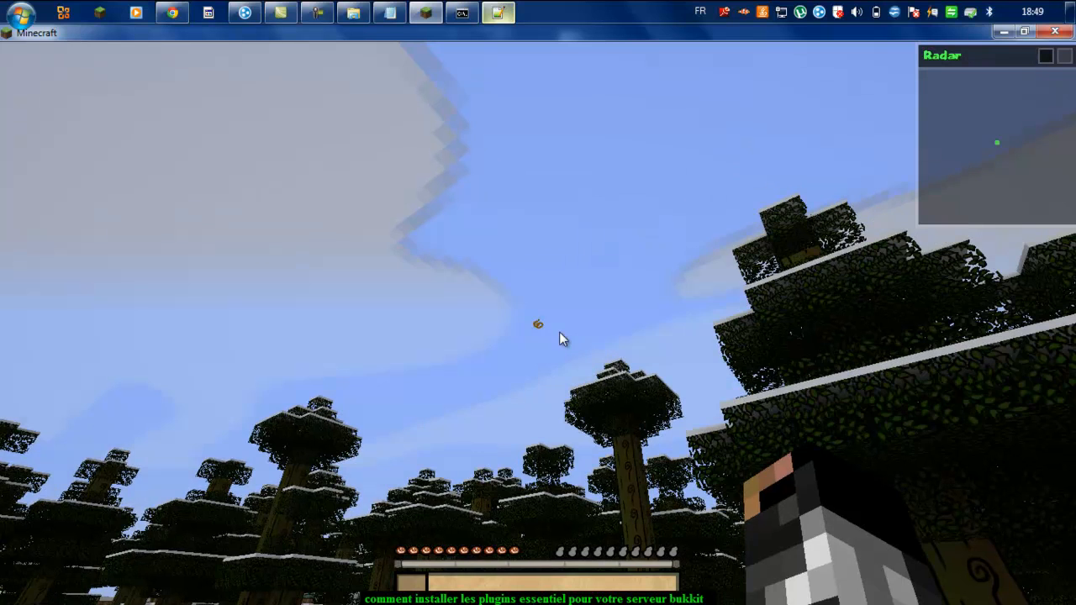
text(t)
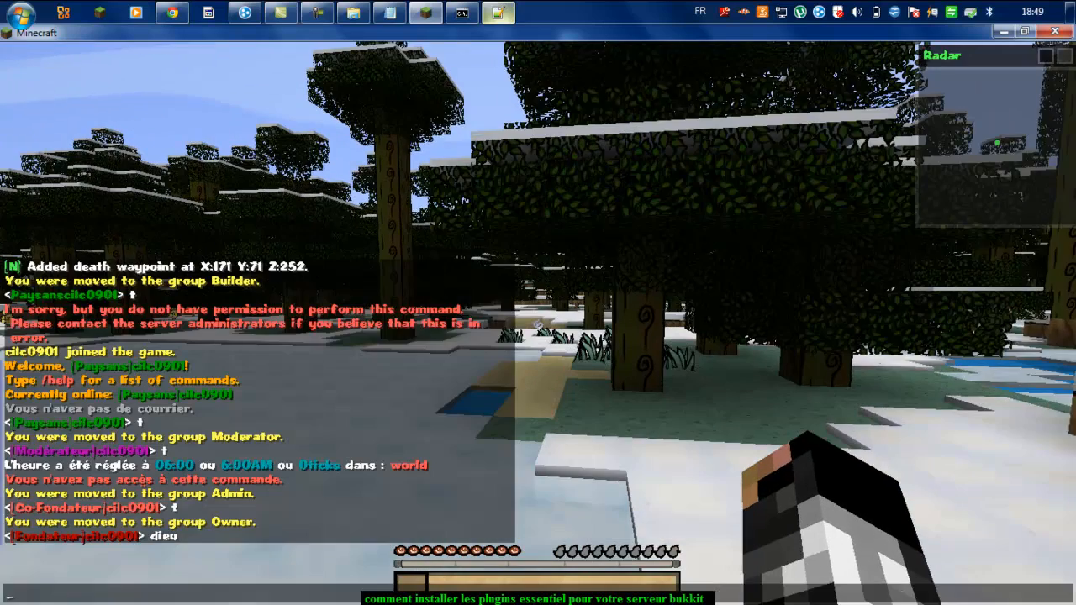
text(/ge)
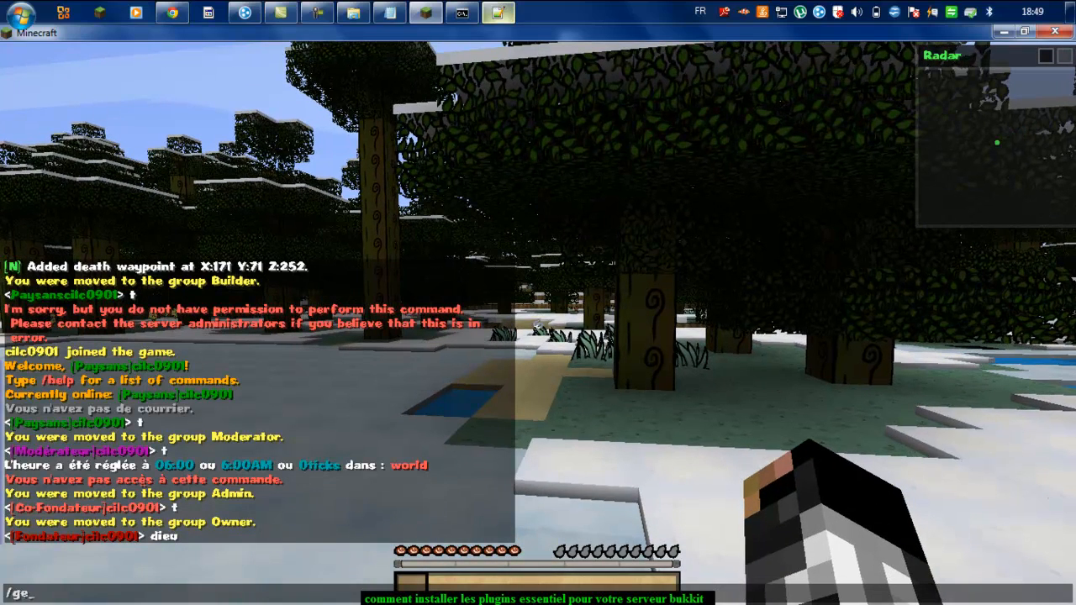
key(BackSpace)
text(memode 1)
key(Return)
Step: Fly over the snowy forest, try //wand (refused for lack of permission), and pause
key(space)
key(space)
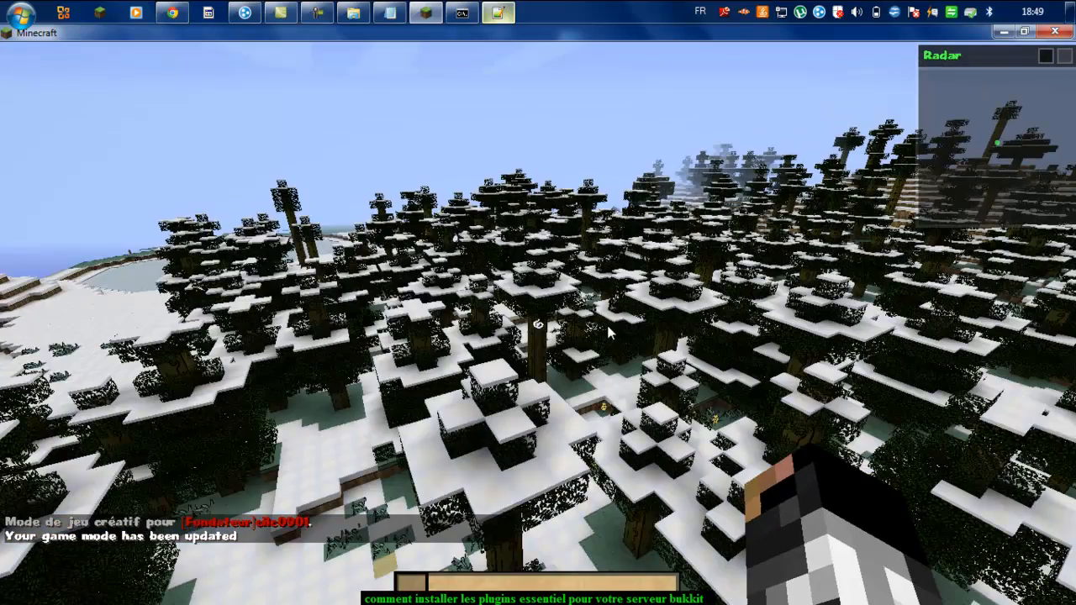
key(w)
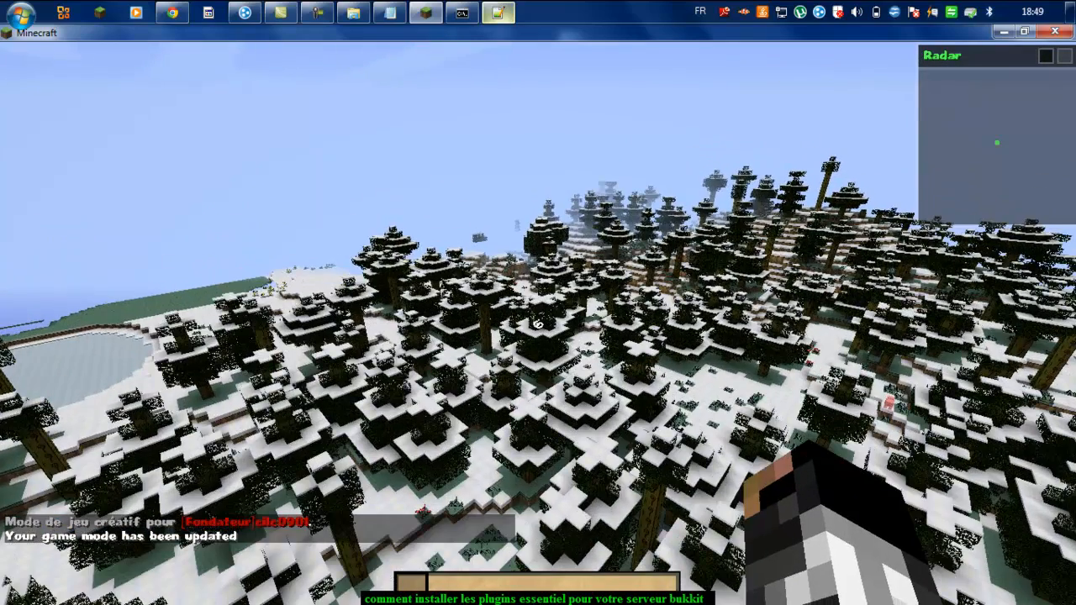
text(t//wand)
key(Return)
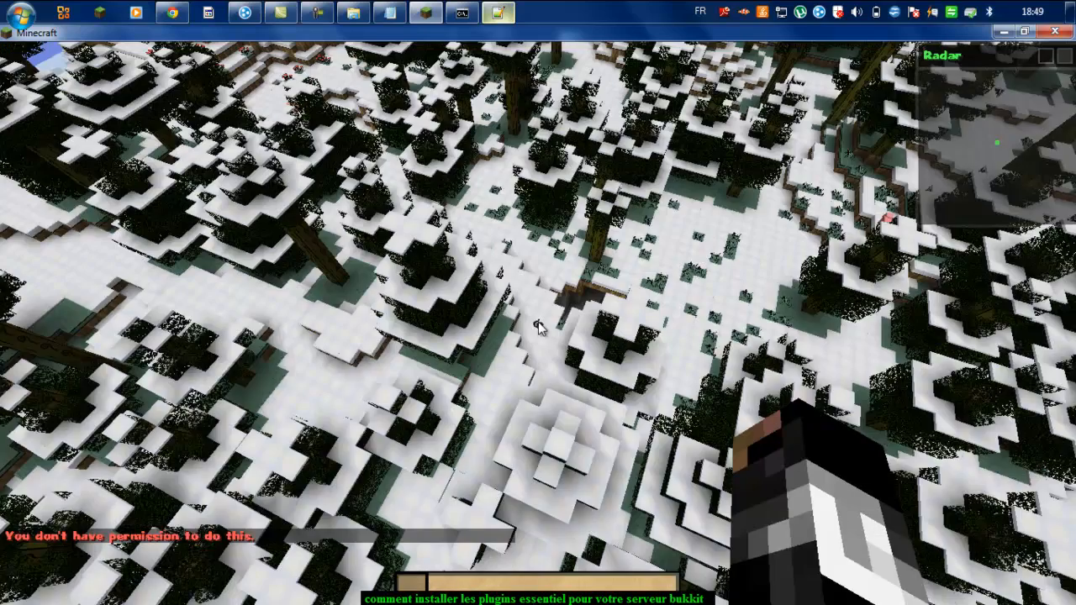
key(w)
key(w)
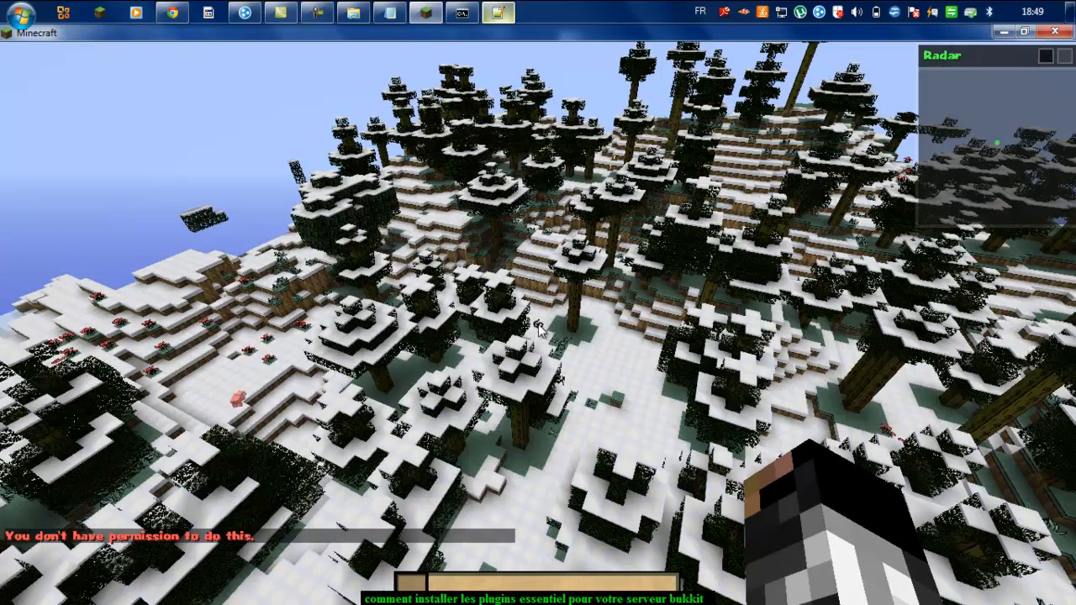
key(w)
key(Escape)
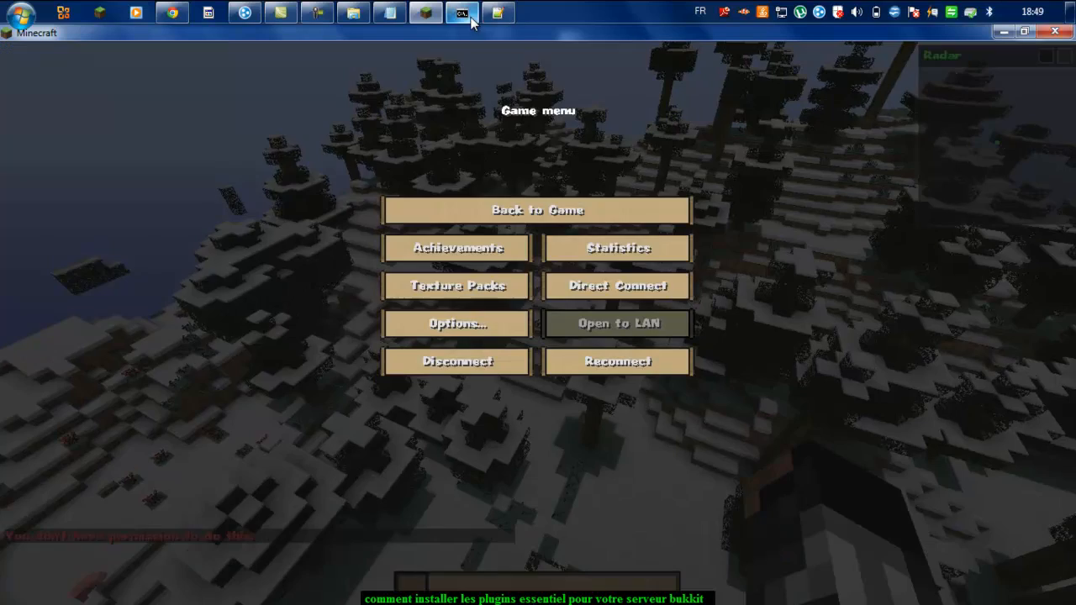
Step: Stop the Bukkit server with 'stop' and close its console window after shutdown
click(463, 13)
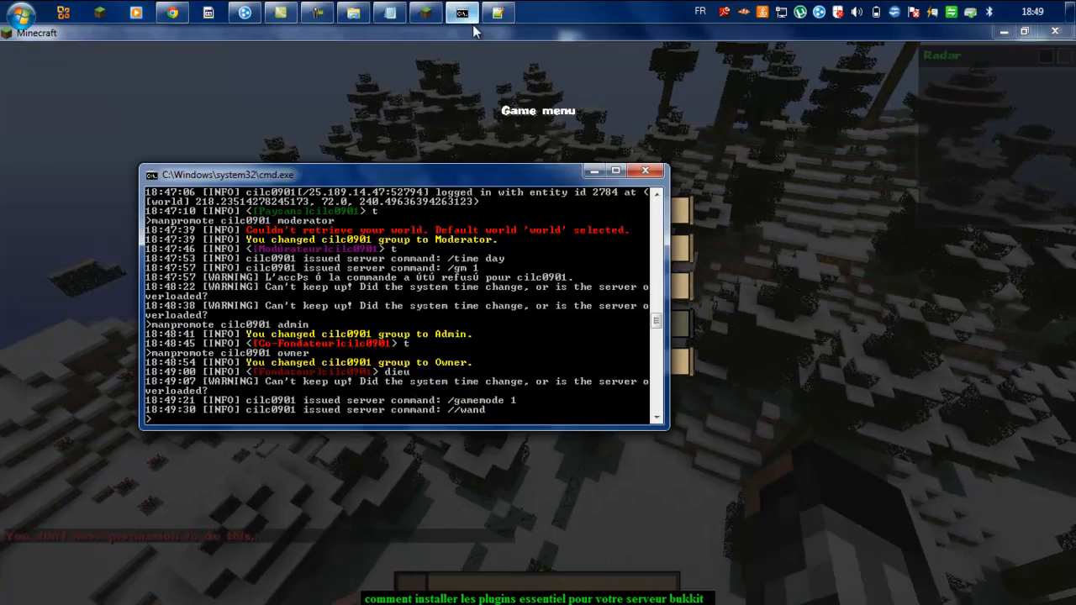
text(st)
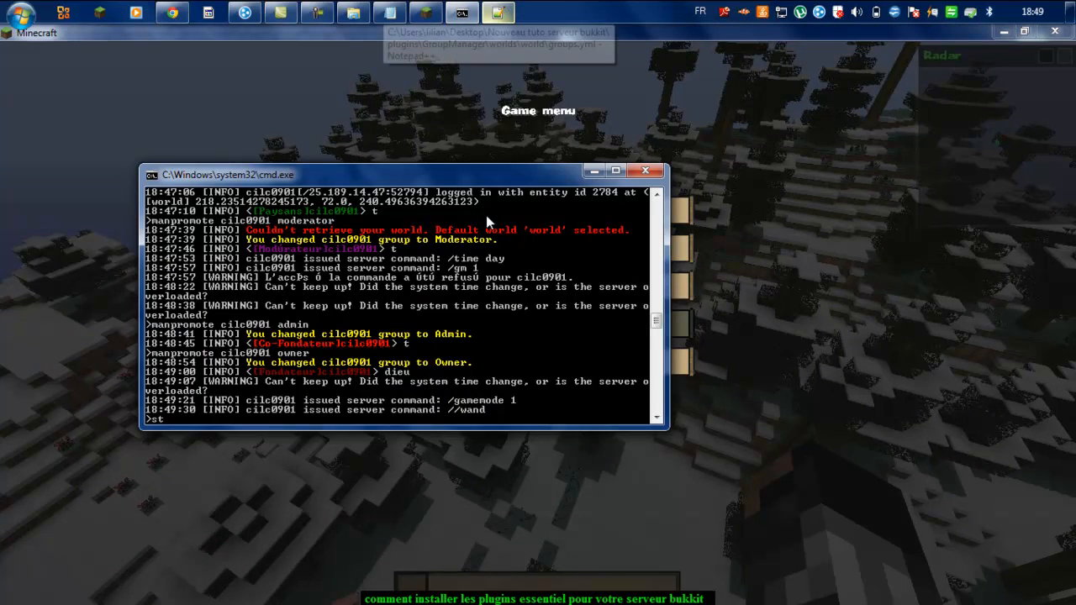
text(op)
key(Return)
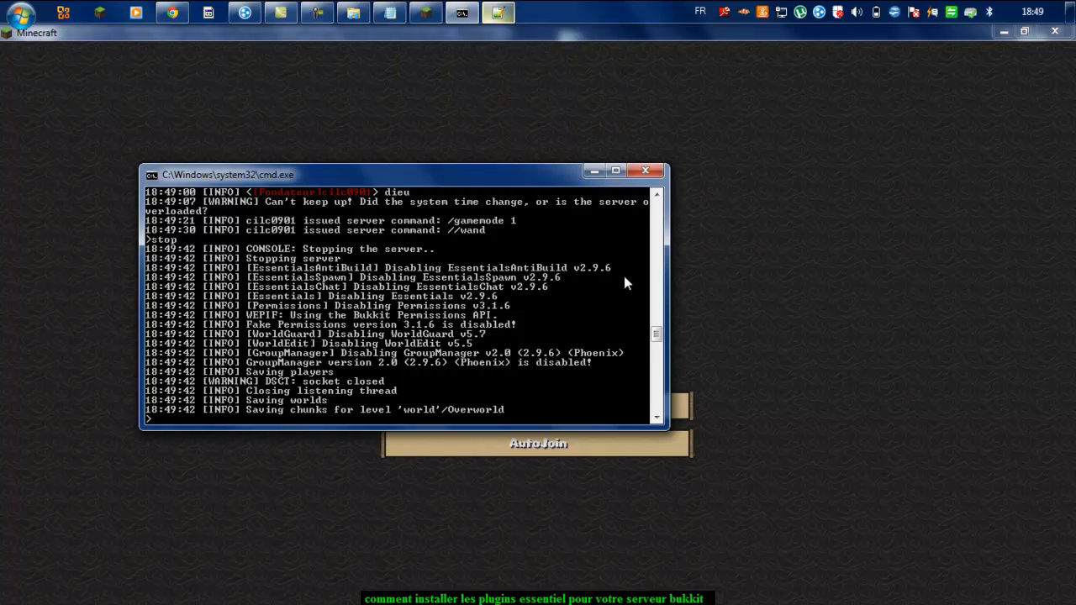
text(tut)
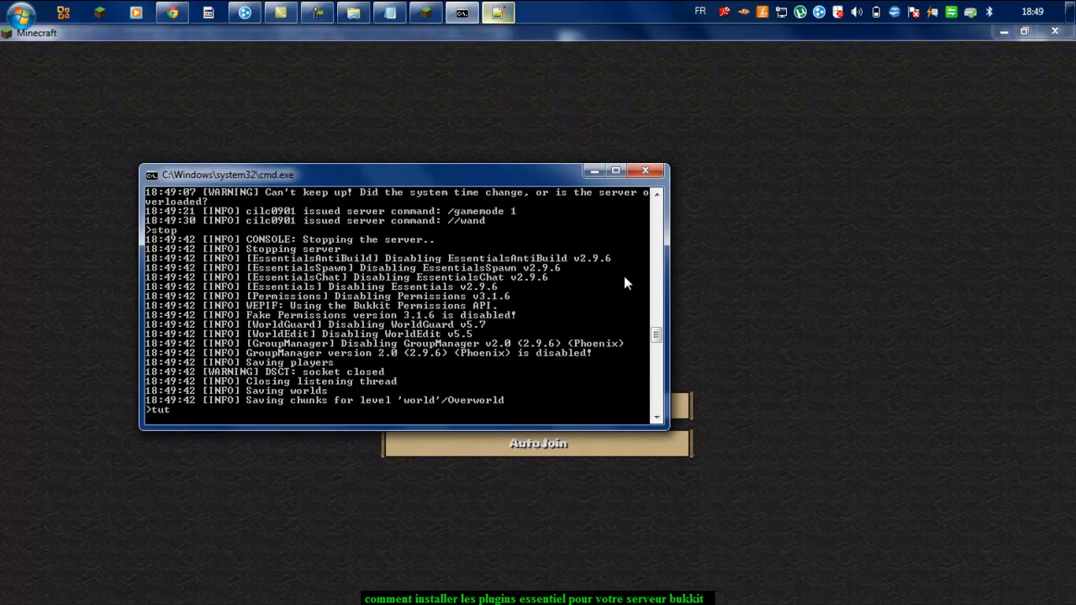
key(Return)
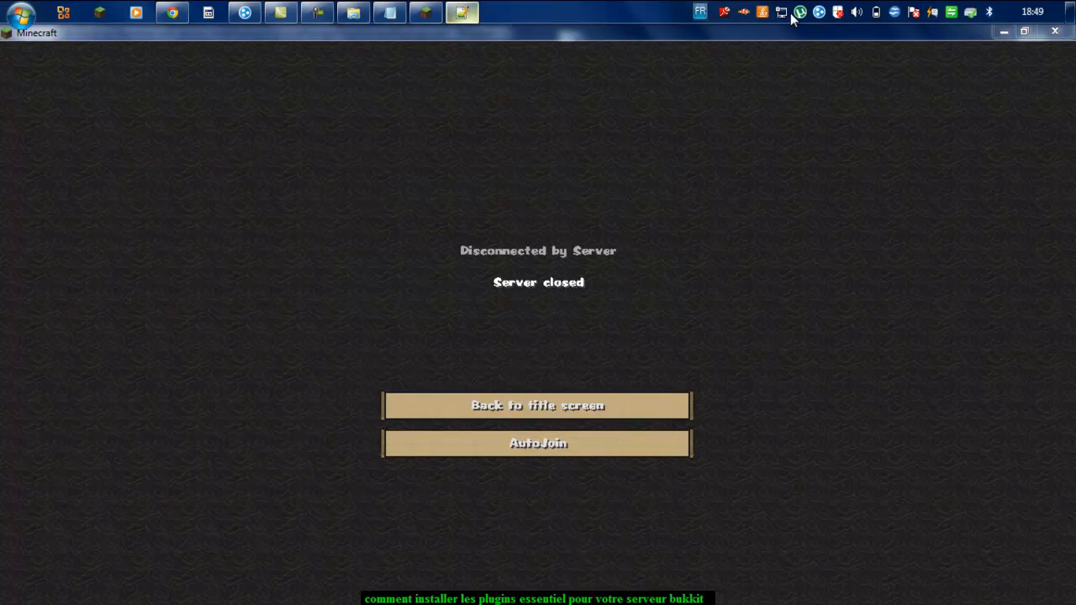
Step: Minimize Minecraft and the groups.yml editor, then maximize Chrome showing the WorldGuard 5.7 page
click(1001, 38)
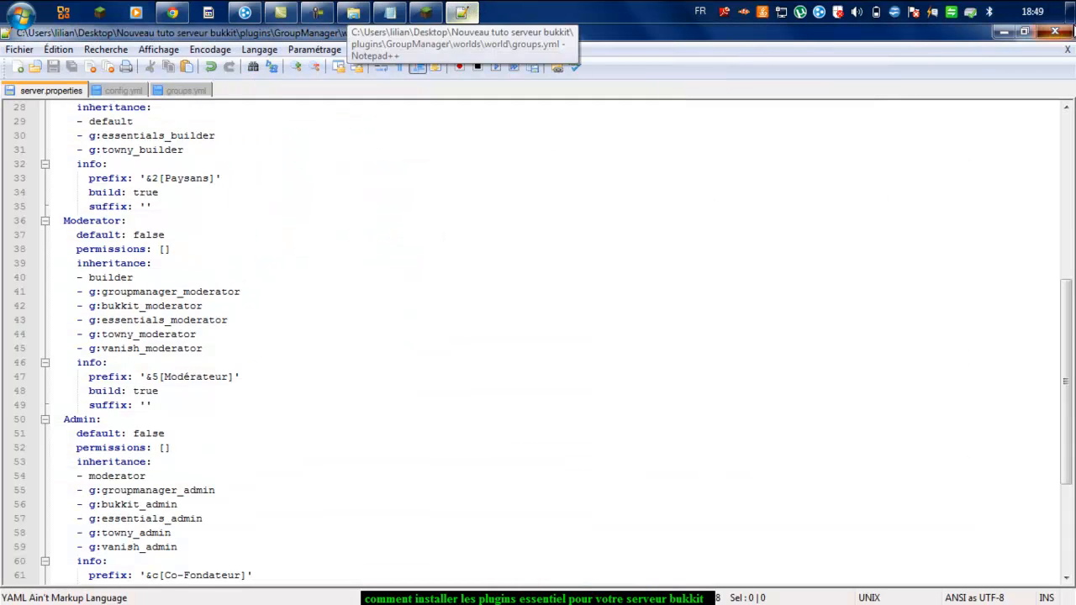
click(1003, 32)
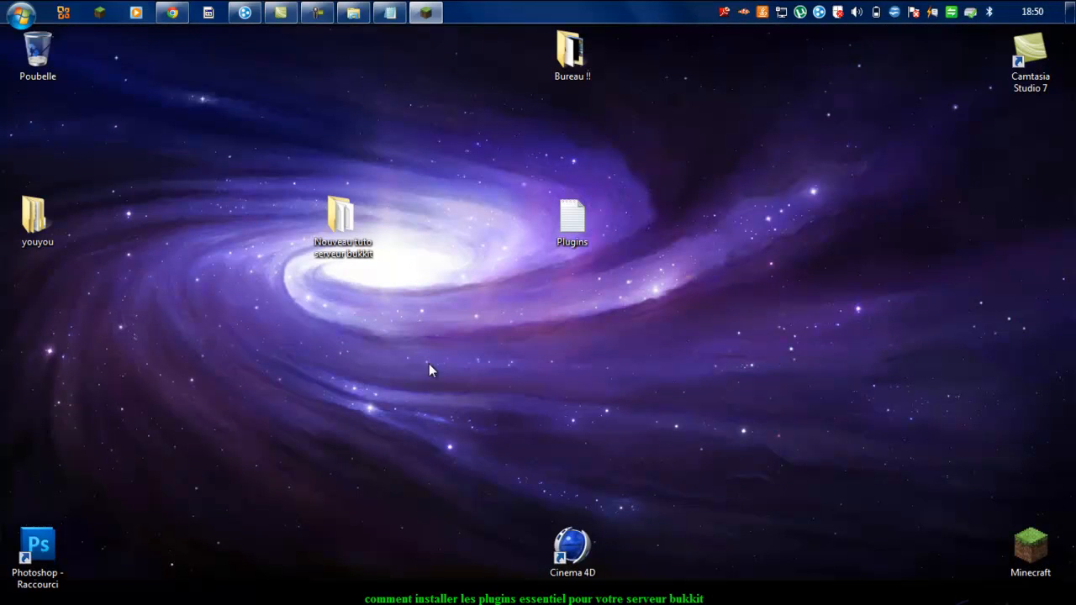
click(171, 12)
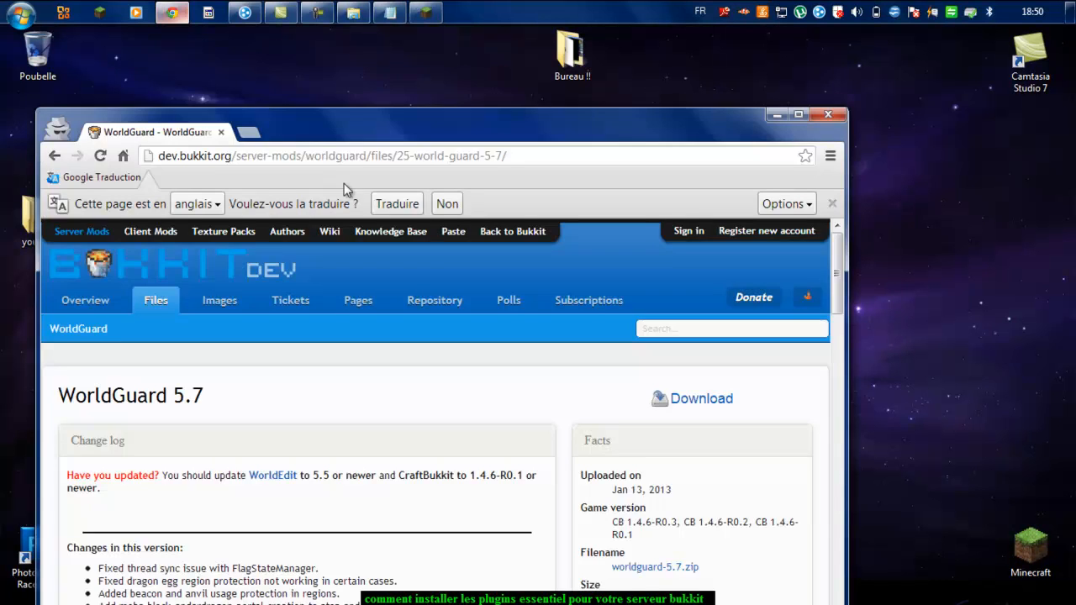
drag(354, 46, 451, 111)
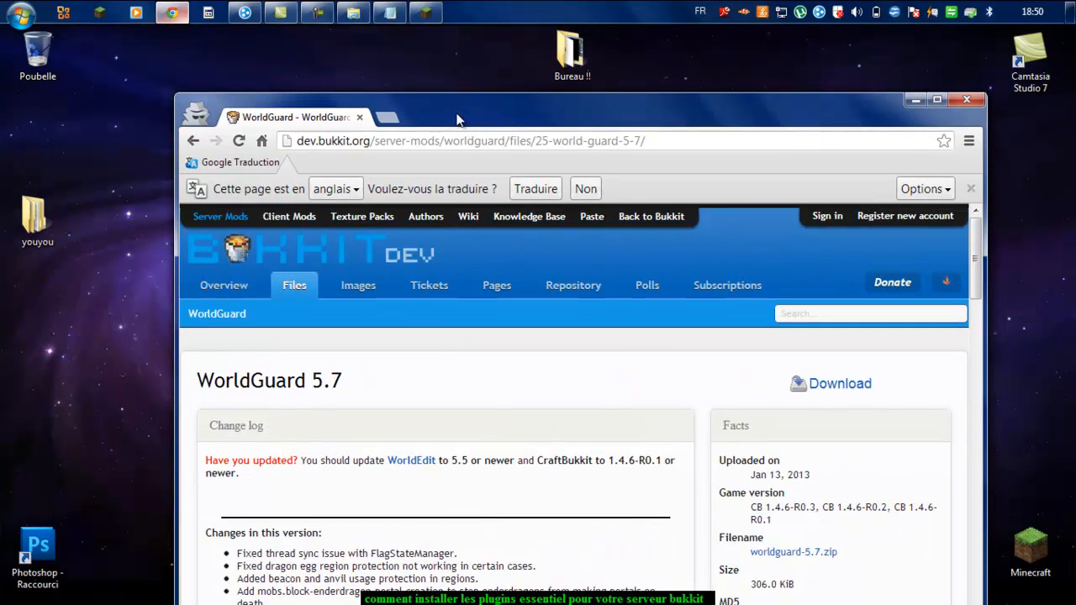
click(937, 106)
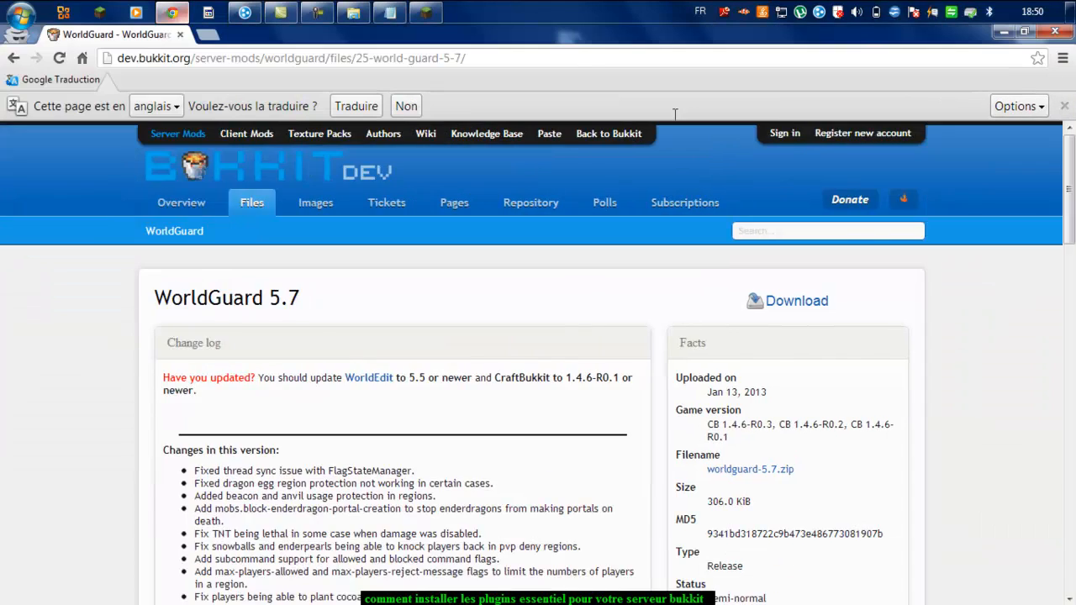
Step: Select the Multiworld URL in the Plugins notes and copy it with Copier
click(390, 12)
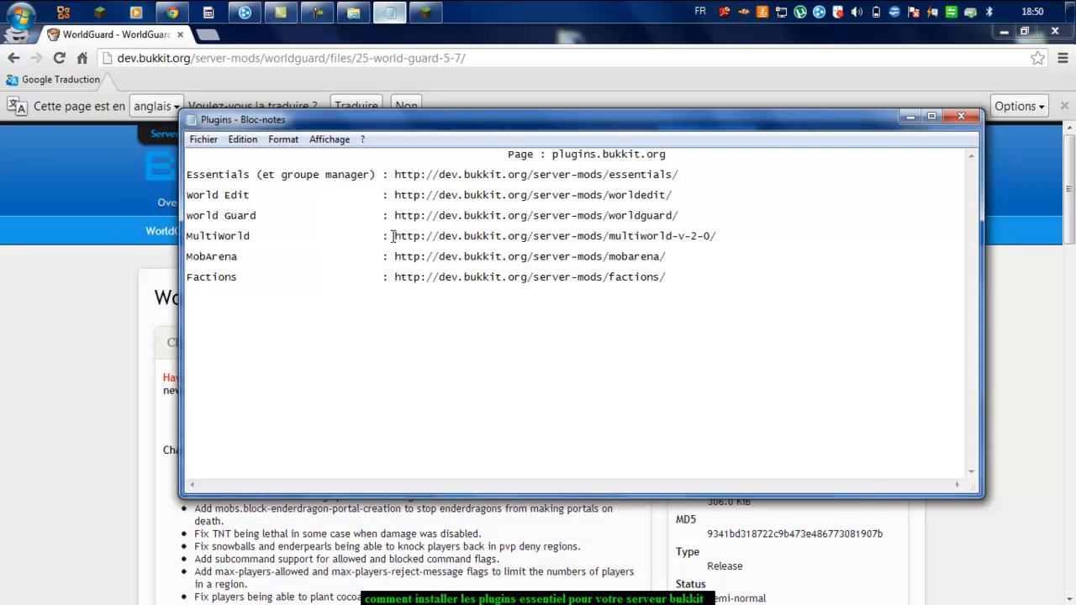
click(242, 228)
drag(393, 232, 709, 290)
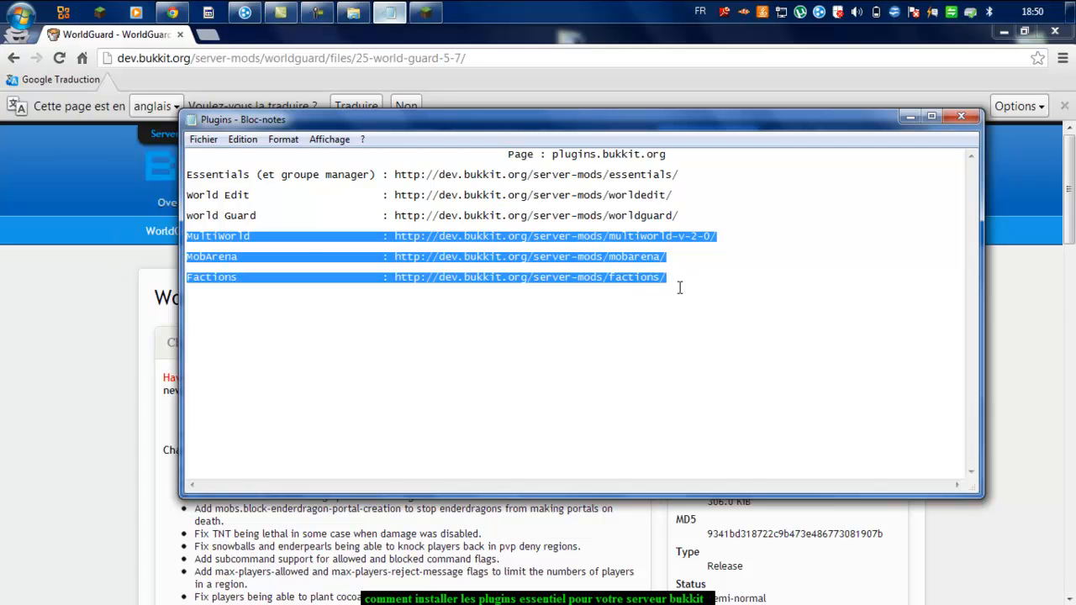
drag(679, 285, 696, 264)
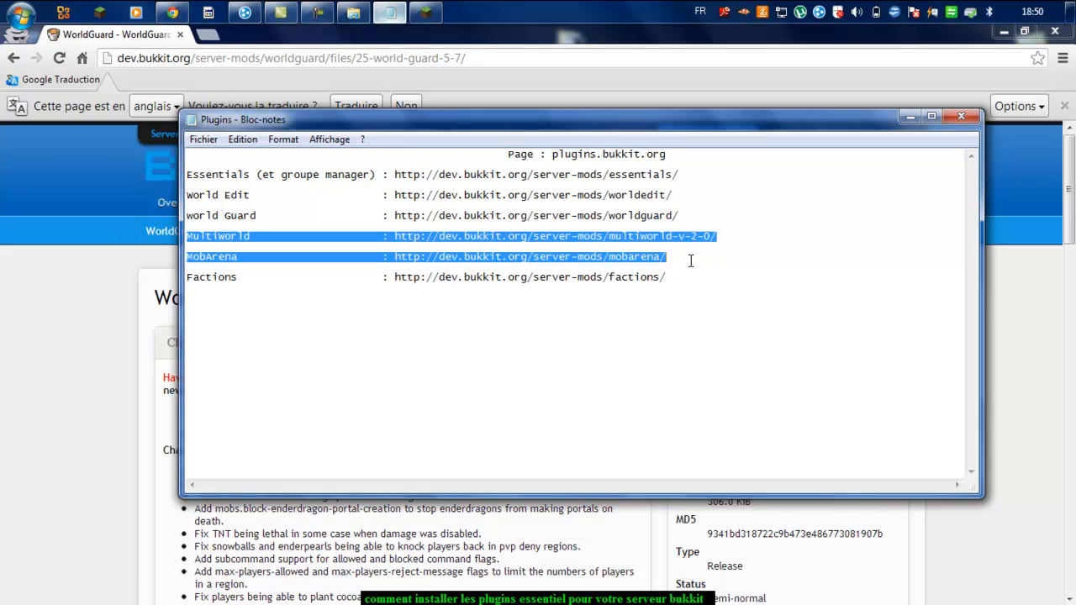
mouse_move(686, 255)
mouse_down()
mouse_move(684, 243)
mouse_move(693, 251)
mouse_up()
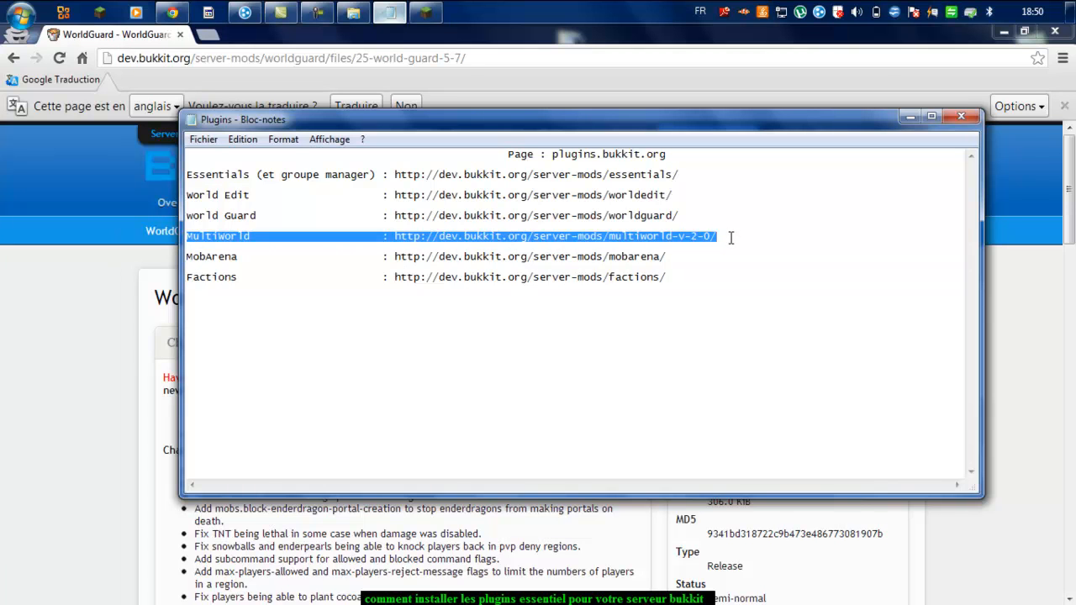
drag(730, 238, 518, 263)
drag(394, 236, 722, 238)
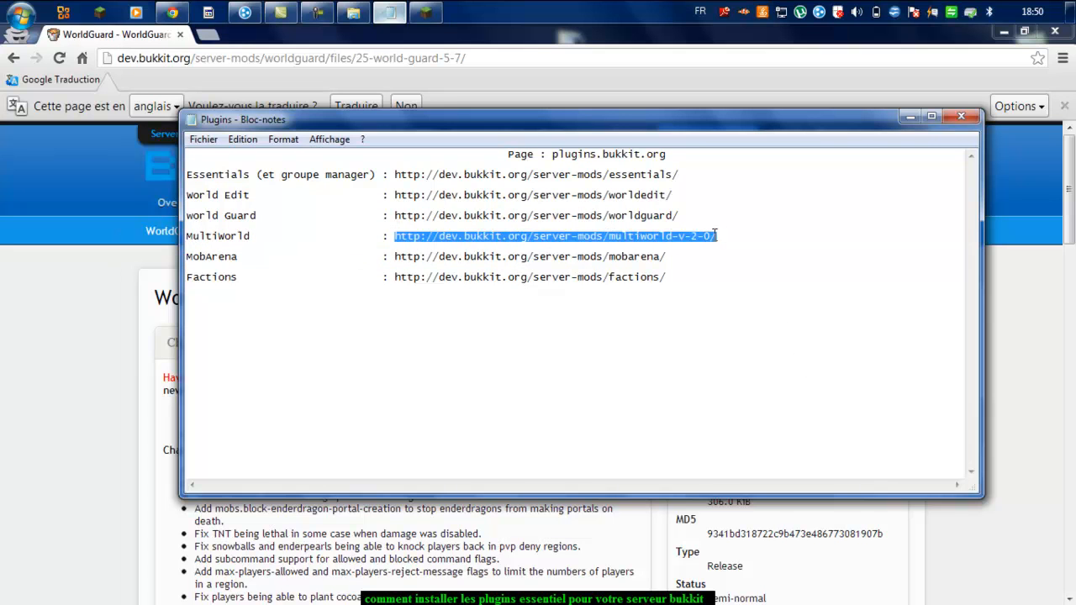
right_click(711, 244)
click(742, 291)
Step: Paste the Multiworld URL into Chrome's address bar, load it, and scroll through the page
click(467, 58)
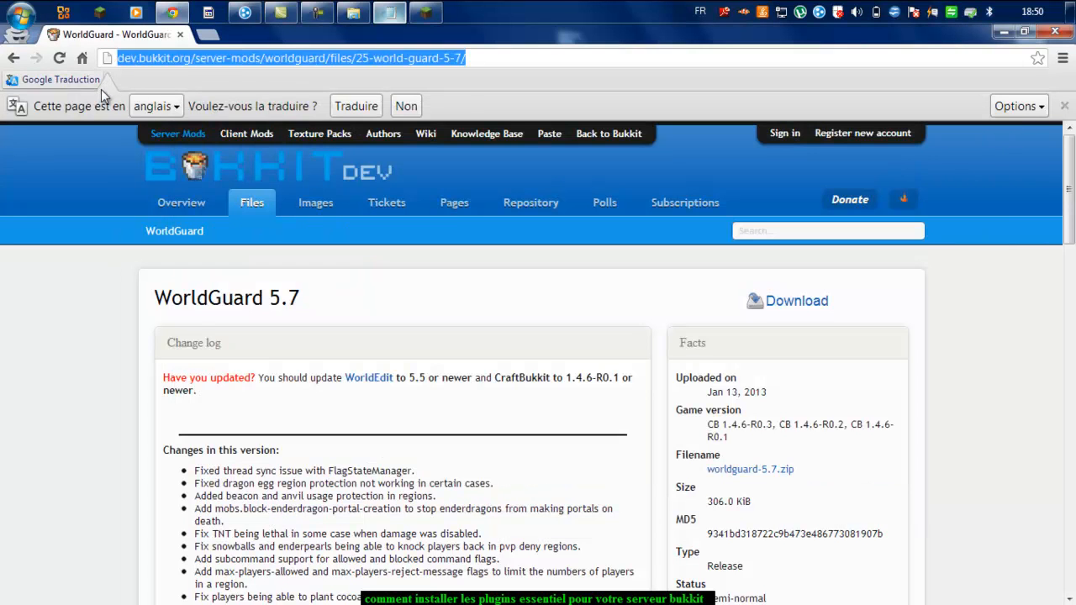
key(ctrl+v)
key(Return)
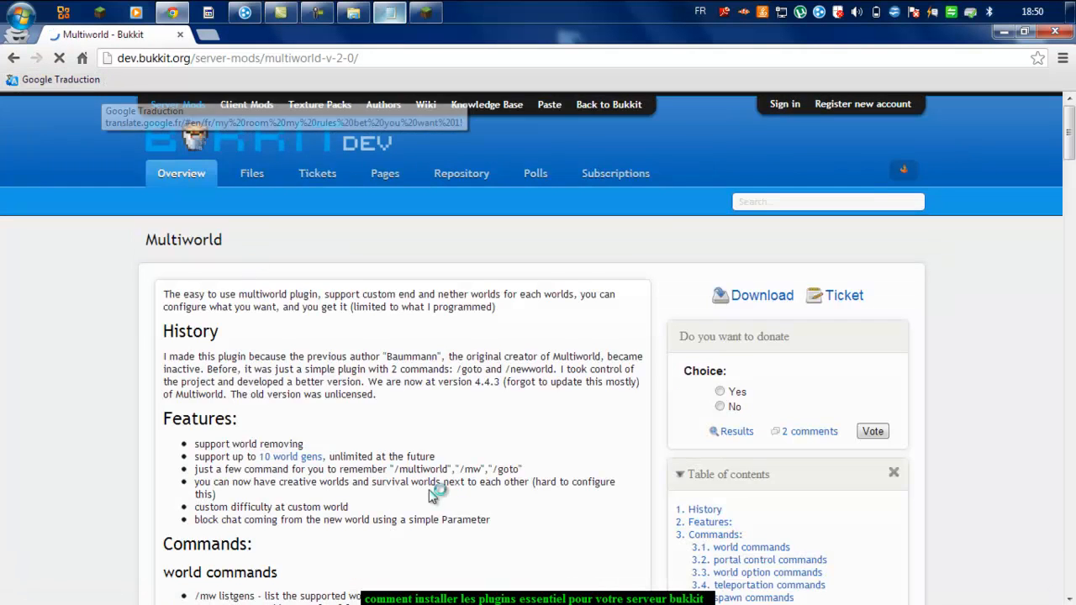
scroll(429, 496, down, 1)
scroll(429, 489, down, 10)
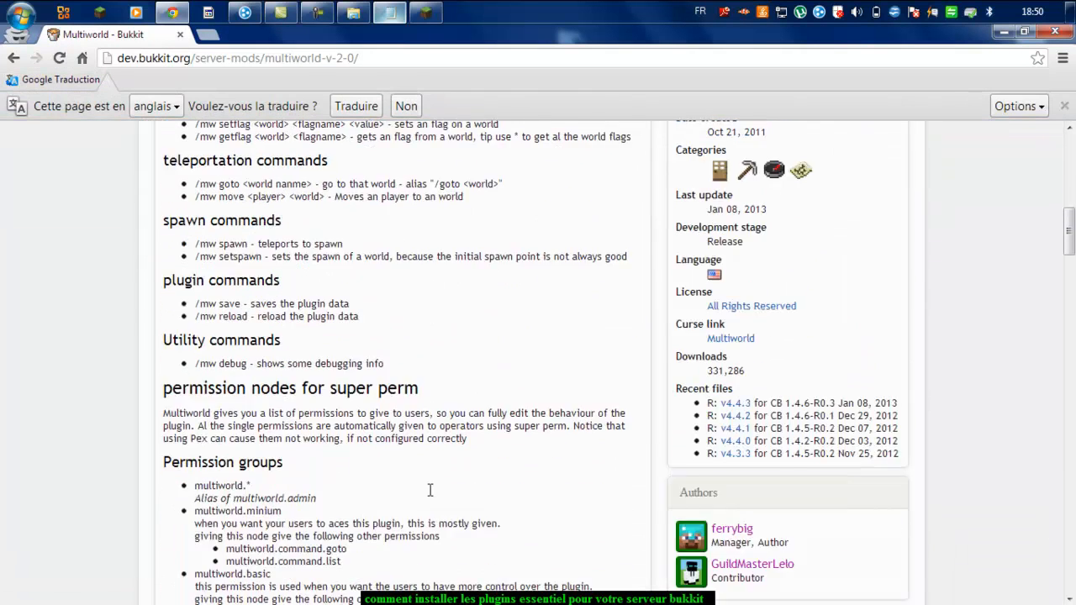
scroll(441, 501, up, 15)
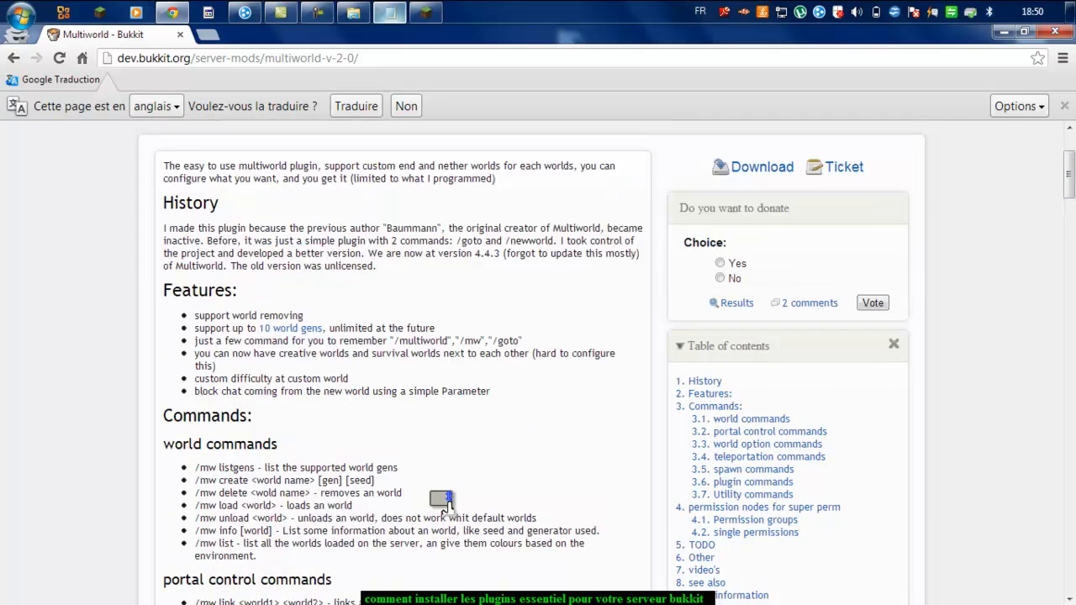
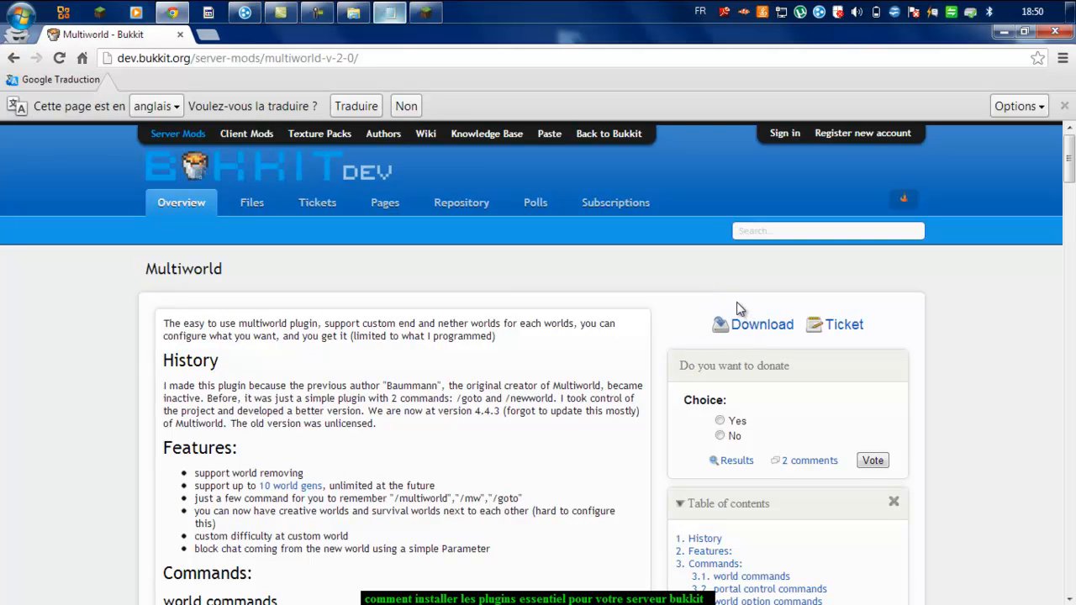
Step: Download the Multiworld v4.4.3 jar from BukkitDev and bring the server's Explorer window back
click(757, 326)
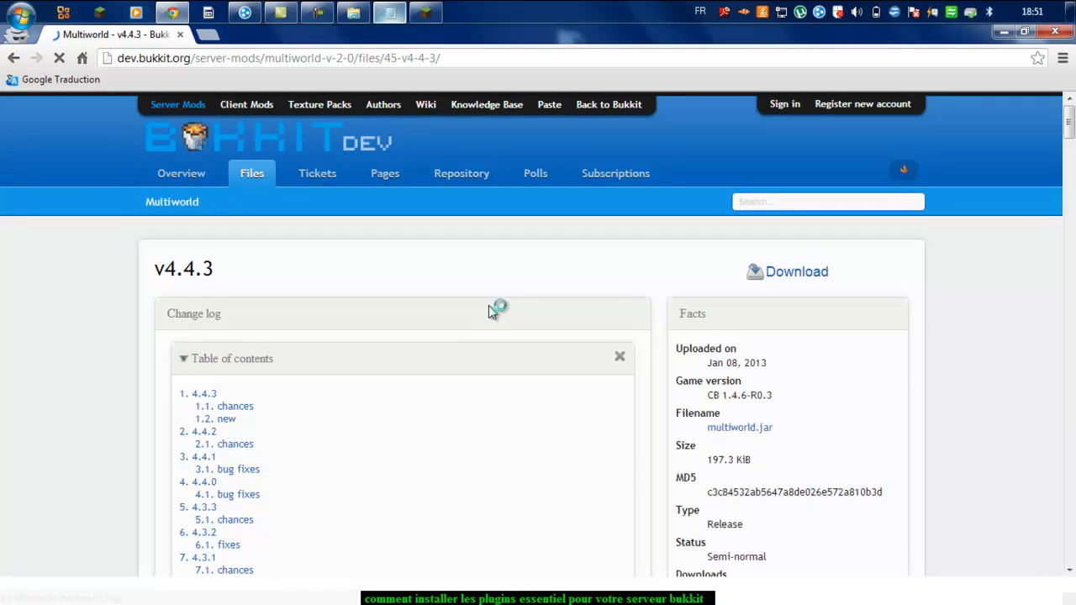
scroll(578, 279, down, 1)
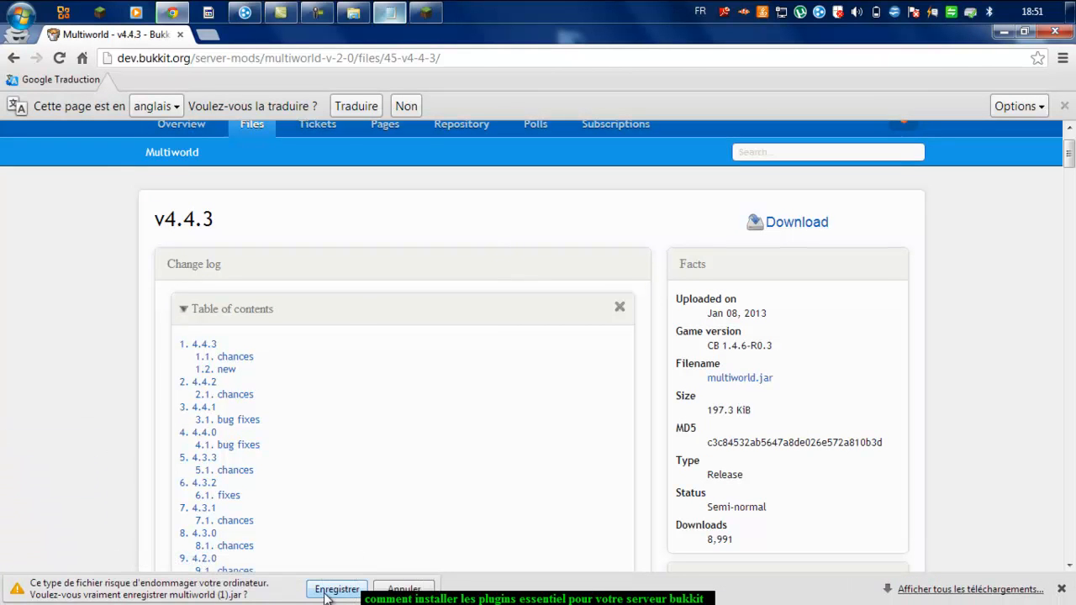
click(336, 589)
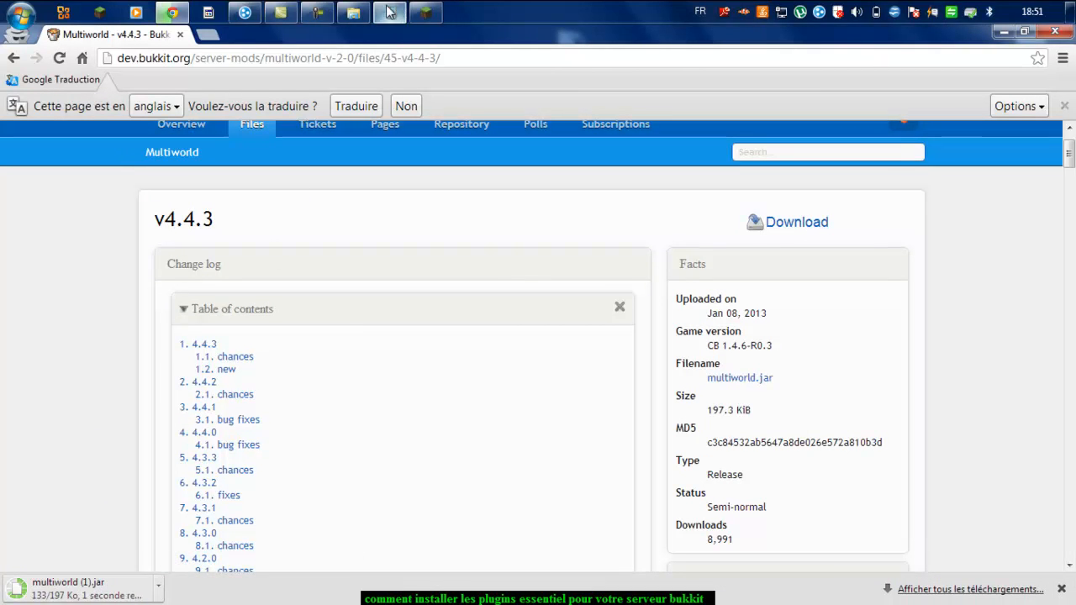
click(353, 11)
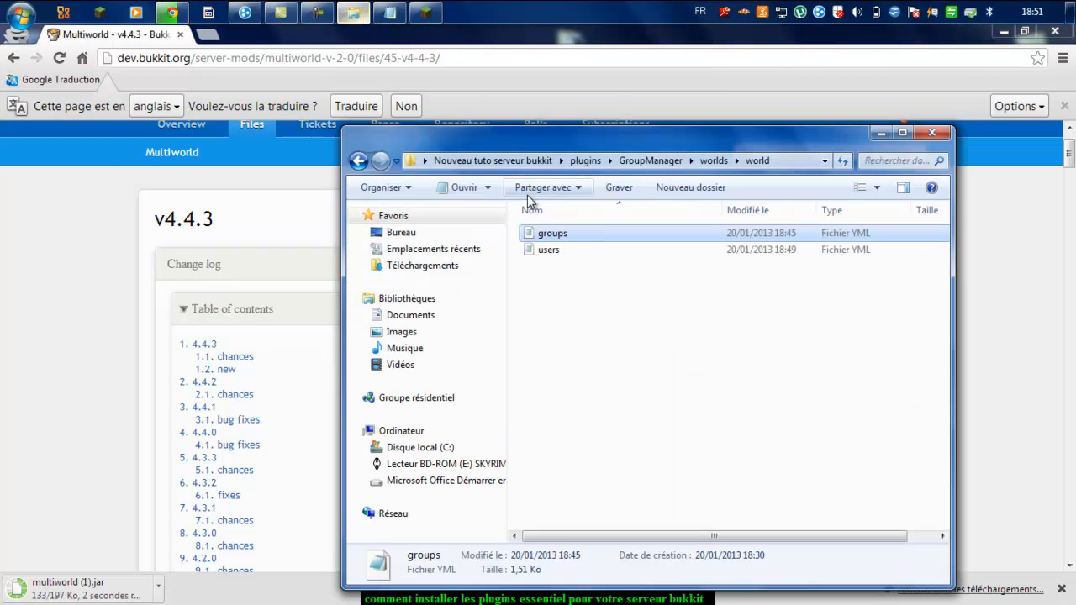
Step: Move the downloaded multiworld (1).jar into the plugins folder and rename it to multiworld
click(358, 161)
click(358, 161)
click(359, 161)
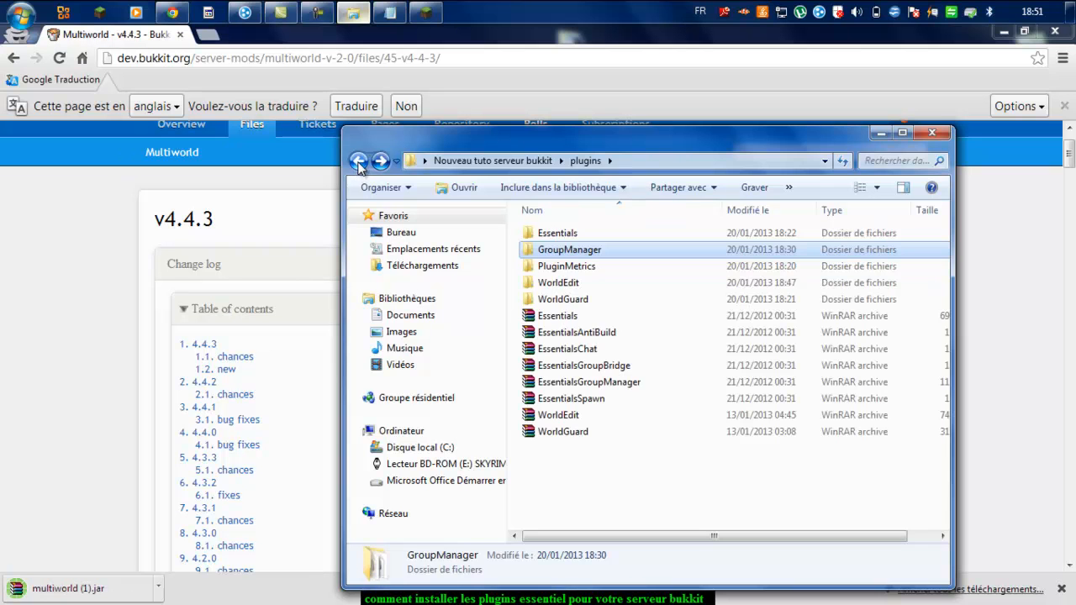
drag(84, 589, 612, 515)
click(599, 416)
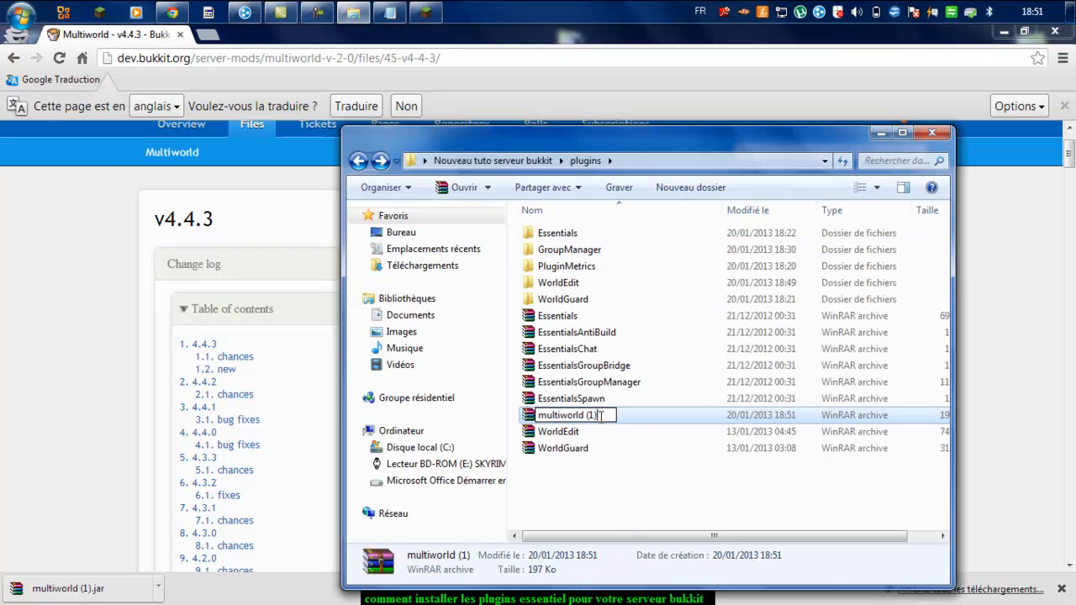
key(BackSpace)
key(BackSpace)
key(BackSpace)
key(BackSpace)
key(Return)
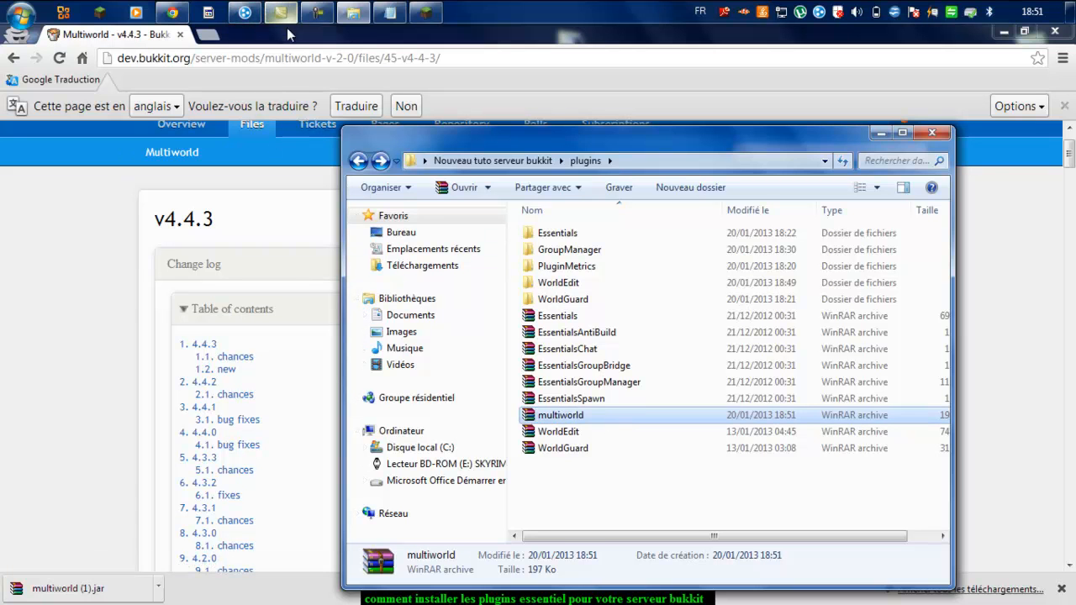
Step: Copy the MobArena link from the notes and load its BukkitDev page in Chrome
click(389, 11)
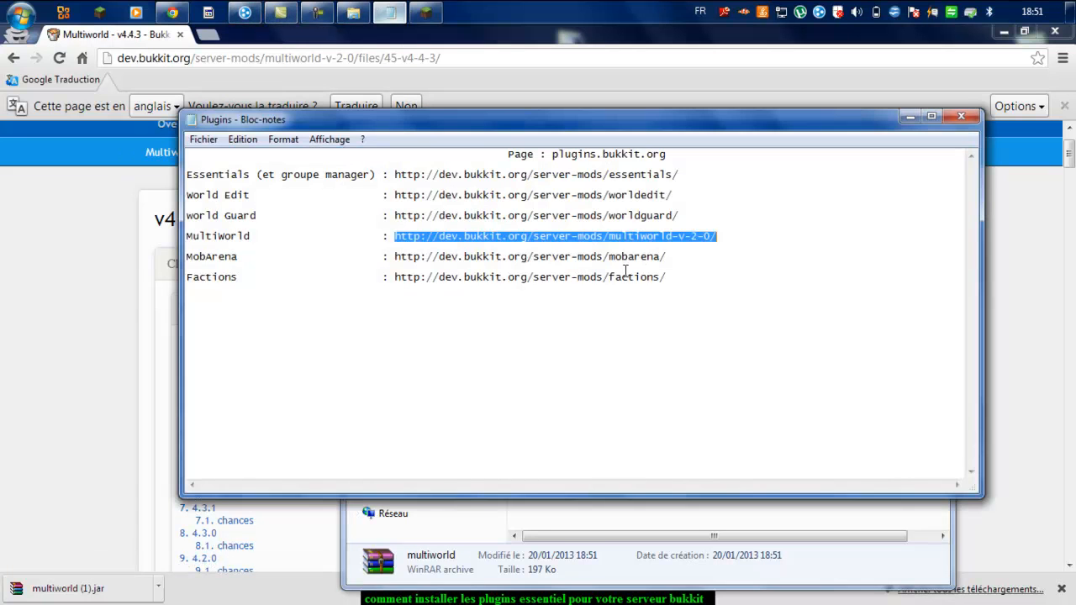
click(692, 266)
drag(454, 259, 389, 260)
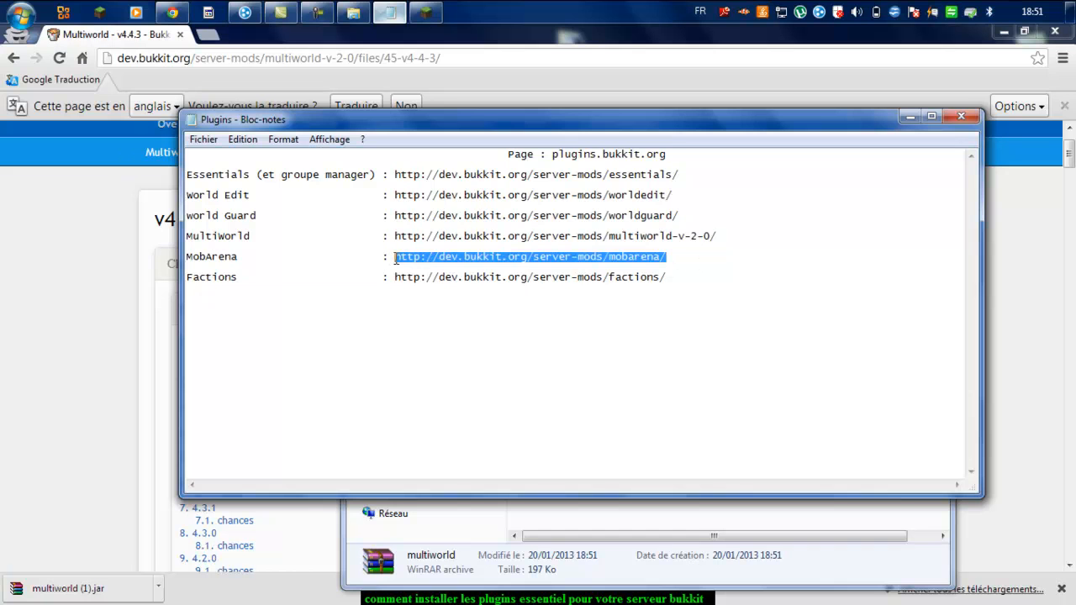
right_click(402, 258)
click(463, 304)
click(459, 55)
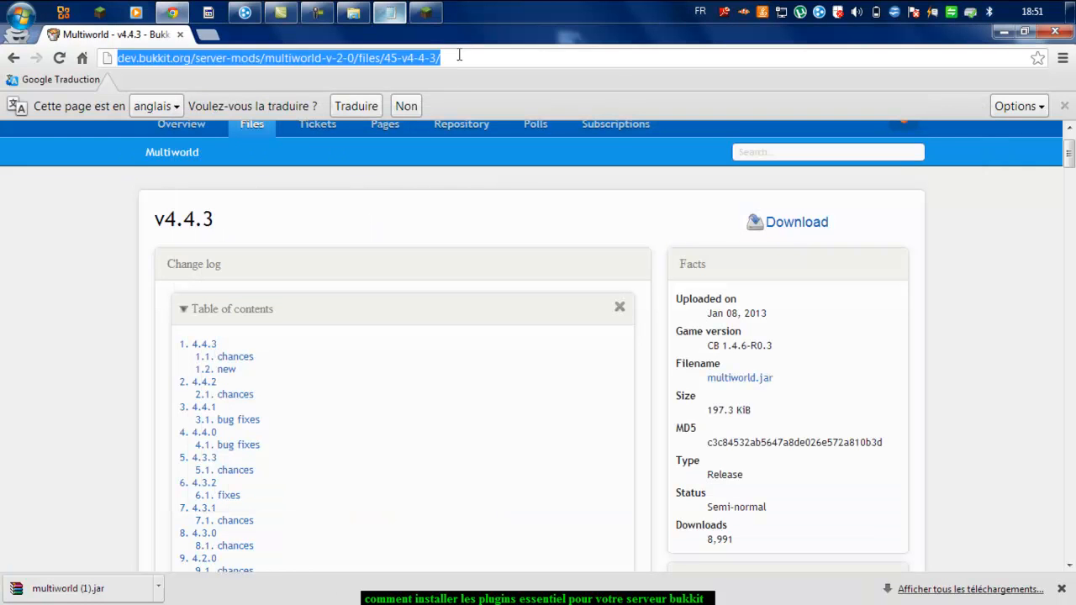
key(ctrl+v)
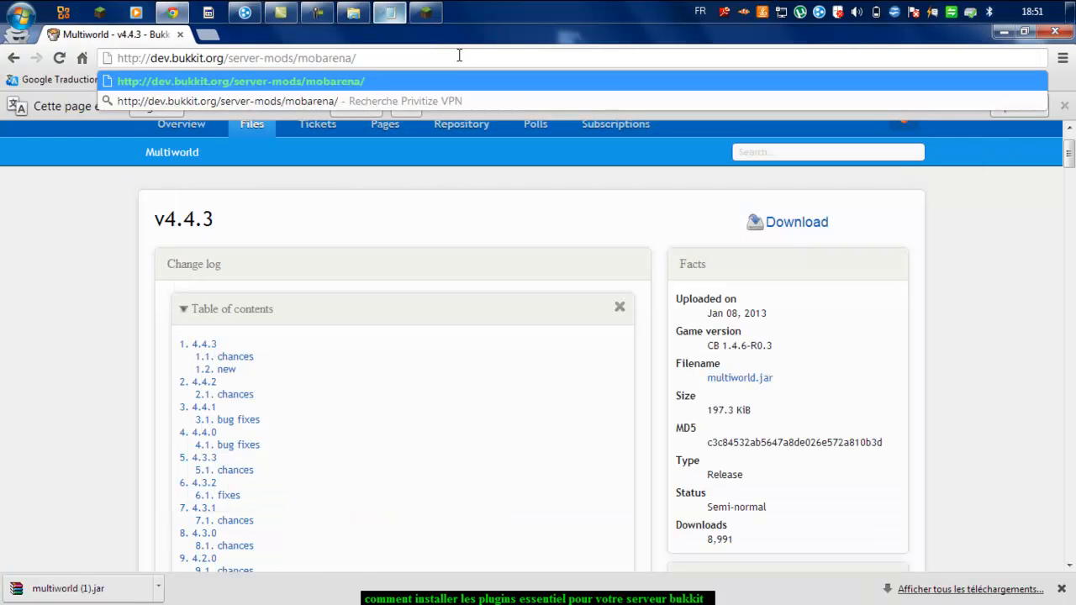
key(Return)
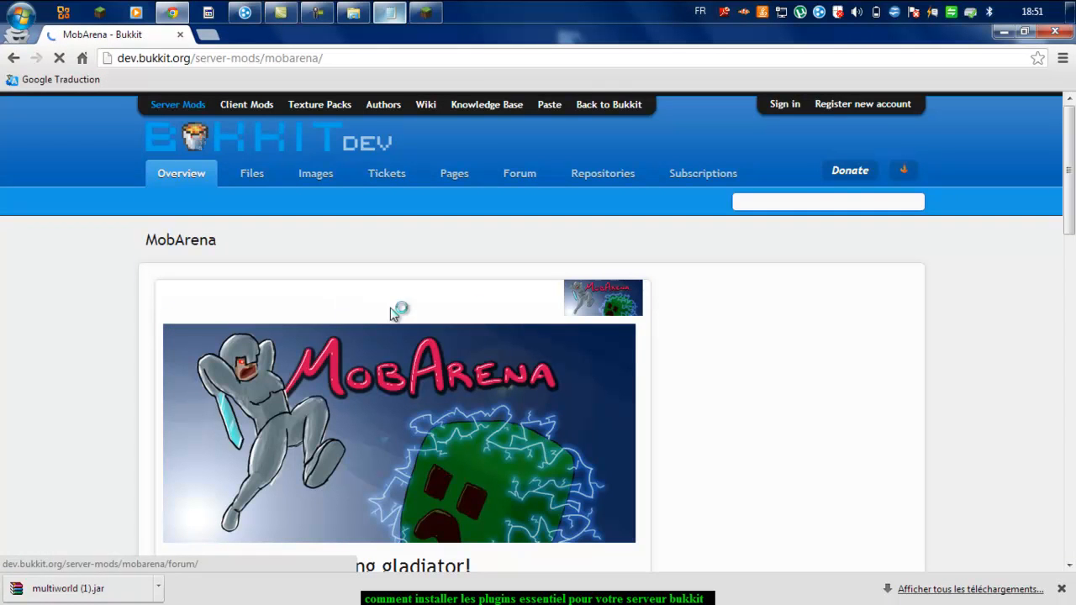
Step: Download and keep the MobArena v0.94.4.94 jar from its file page
scroll(475, 306, down, 3)
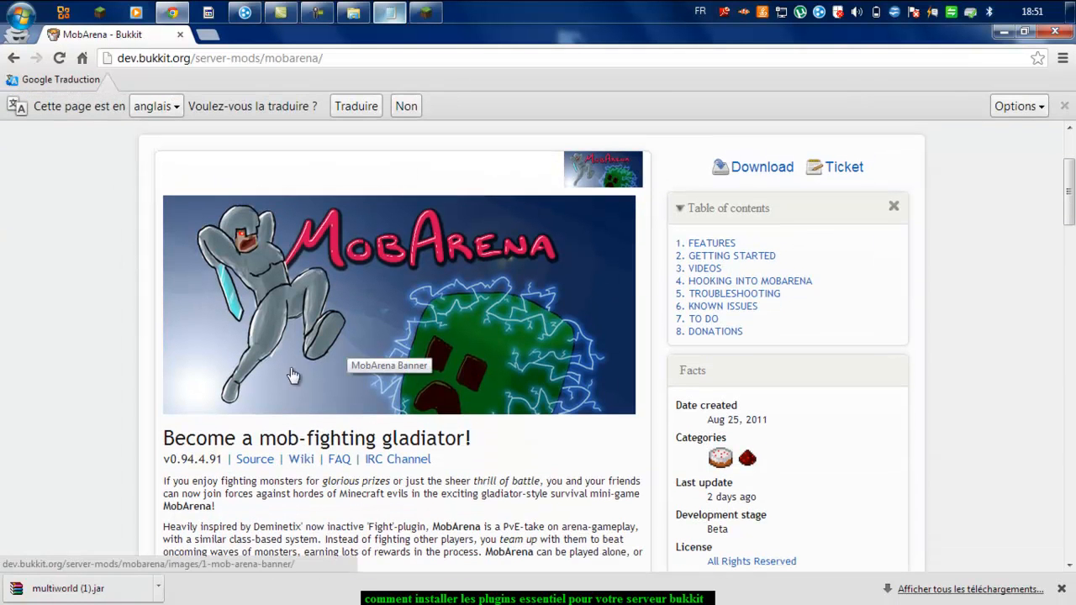
scroll(547, 408, up, 2)
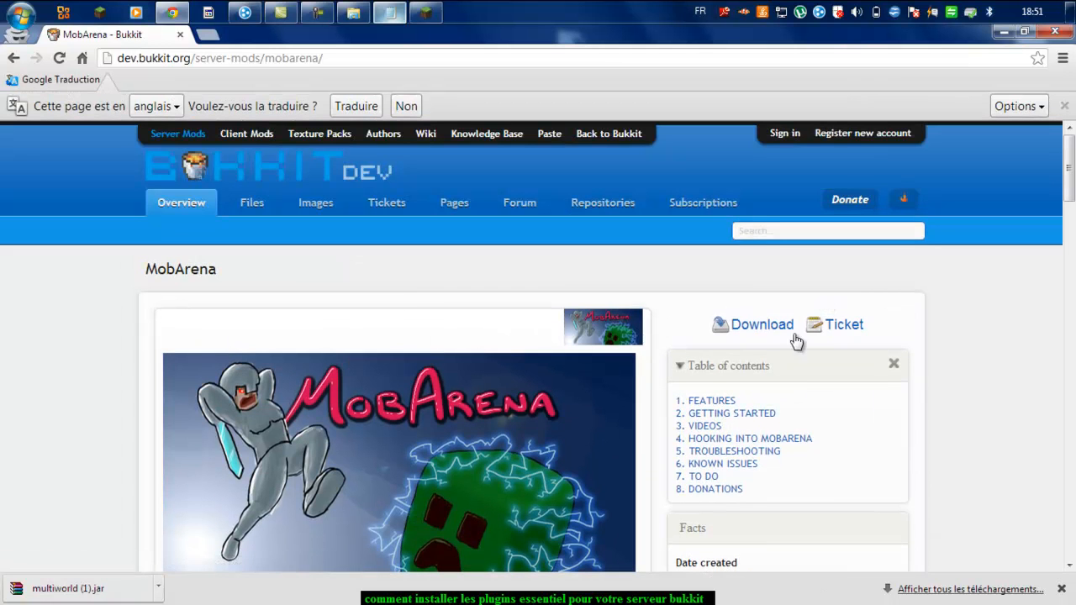
click(764, 327)
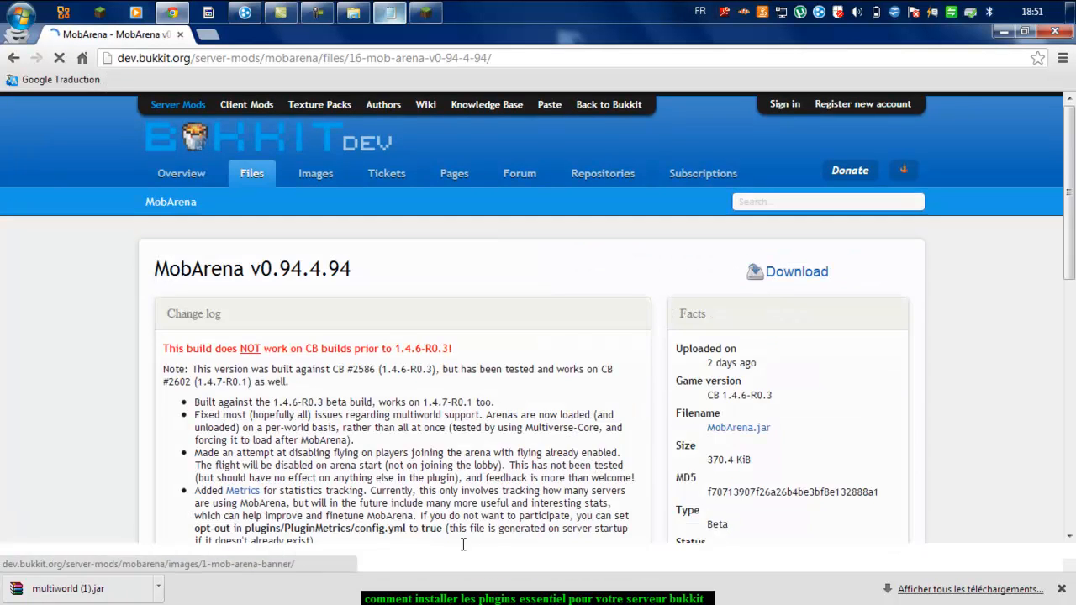
scroll(613, 357, down, 2)
scroll(612, 357, down, 2)
scroll(612, 360, up, 4)
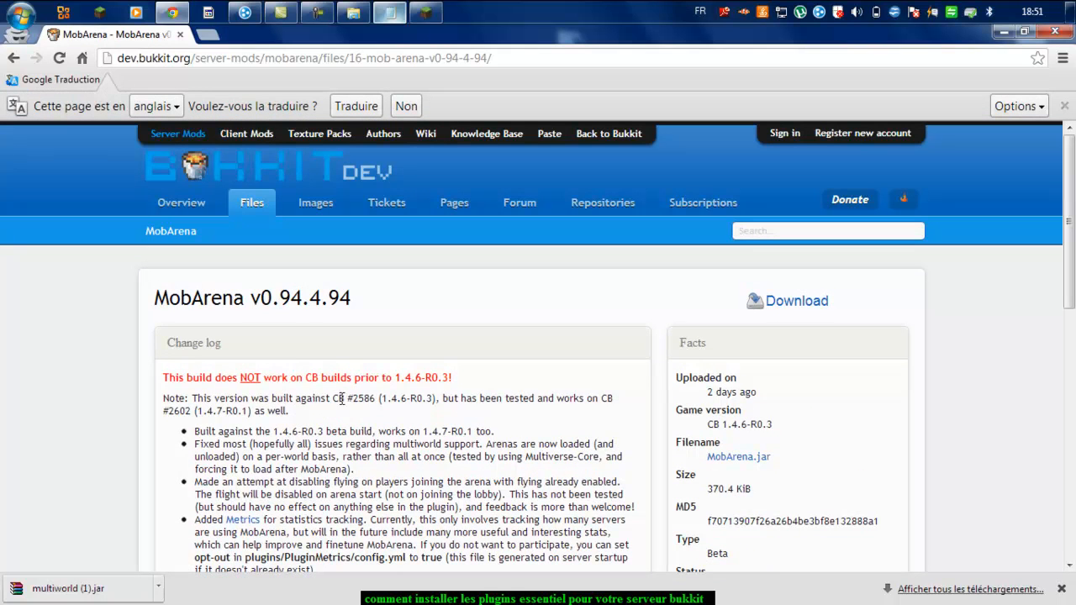
drag(125, 368, 464, 345)
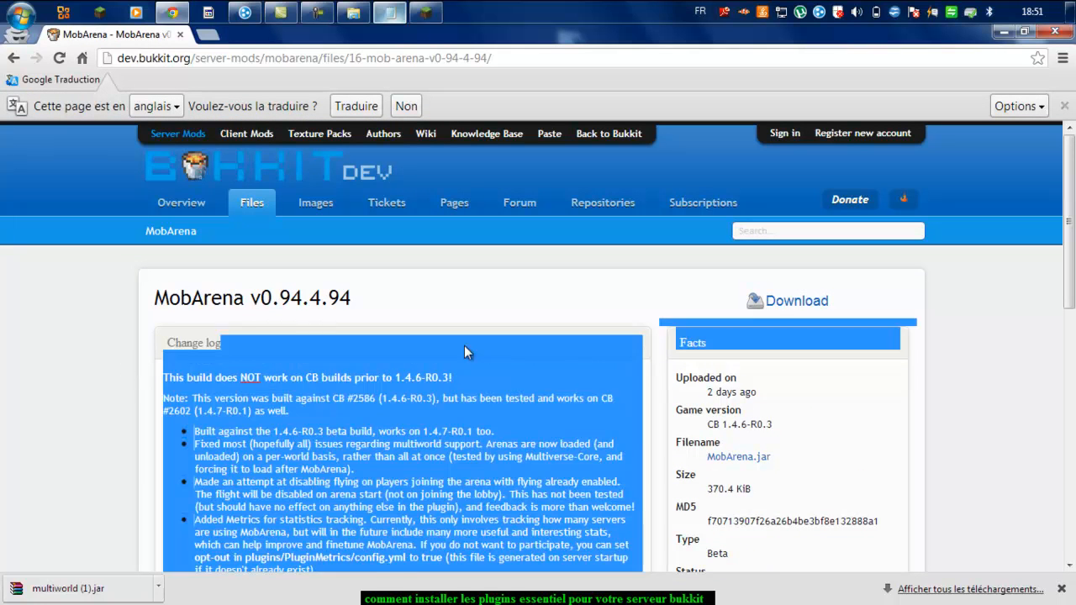
click(464, 346)
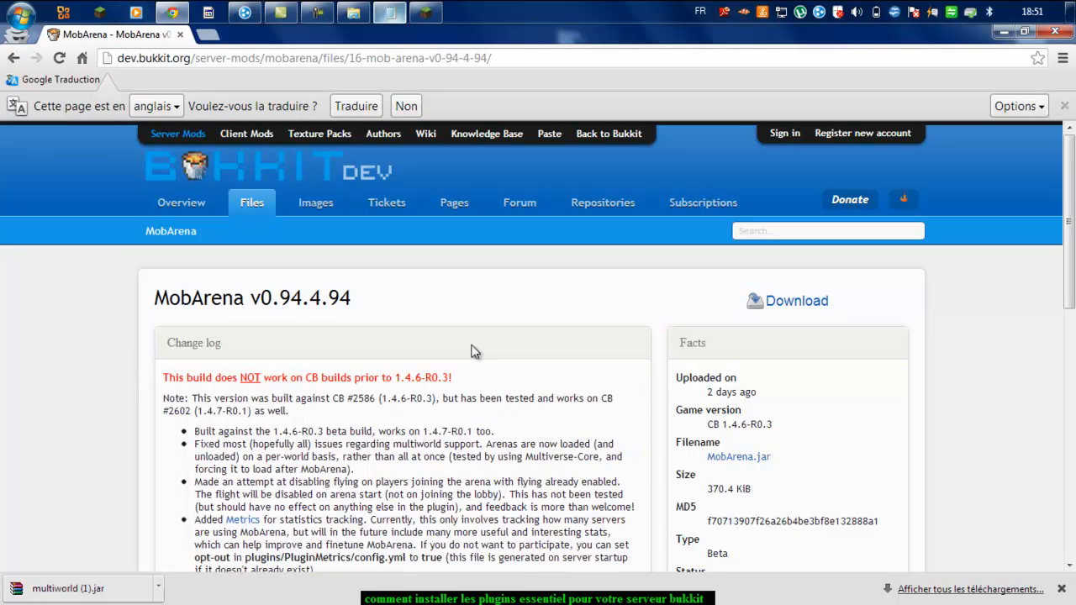
click(771, 311)
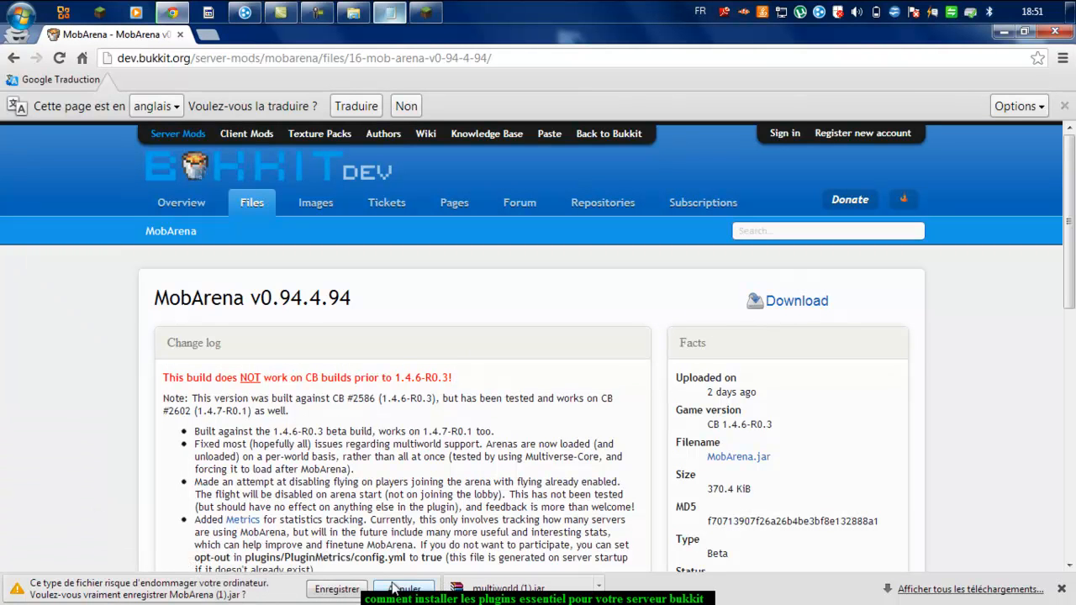
click(337, 590)
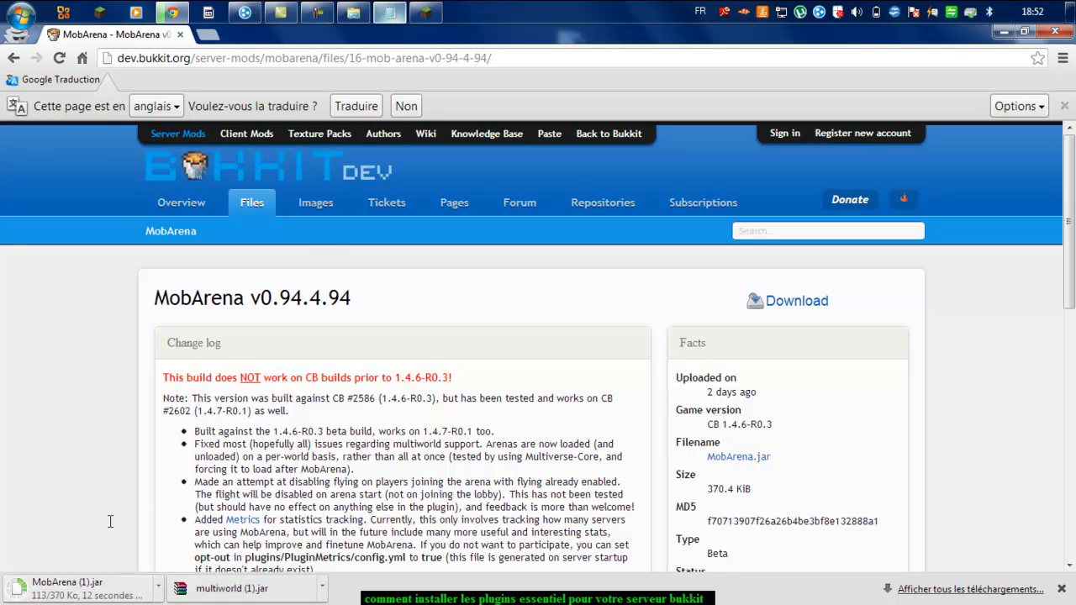
Step: Copy the Factions link from the notes and load its BukkitDev page in Chrome
click(389, 14)
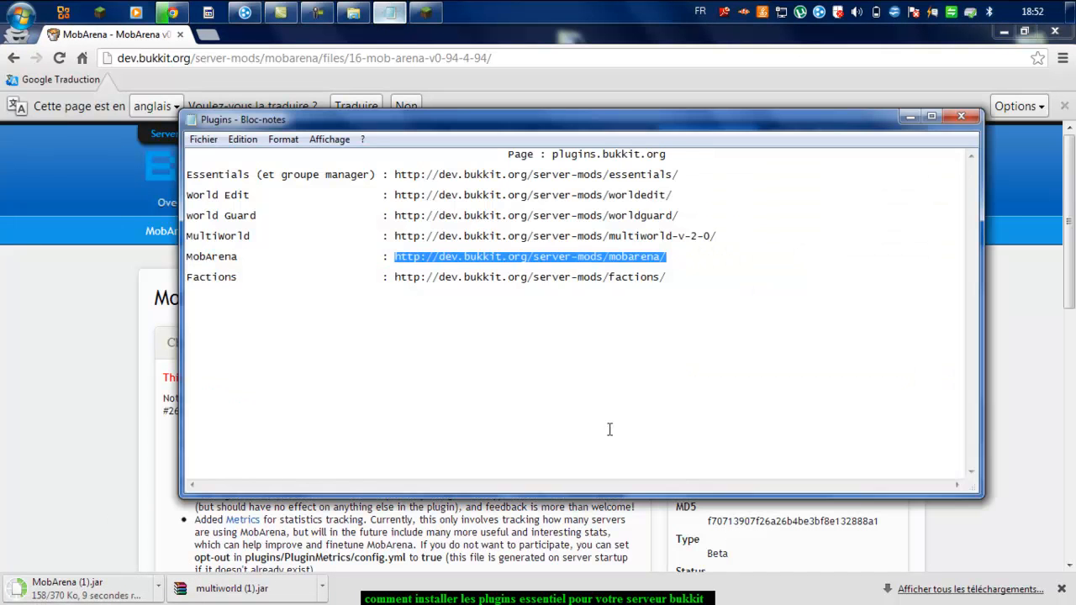
drag(702, 277, 449, 320)
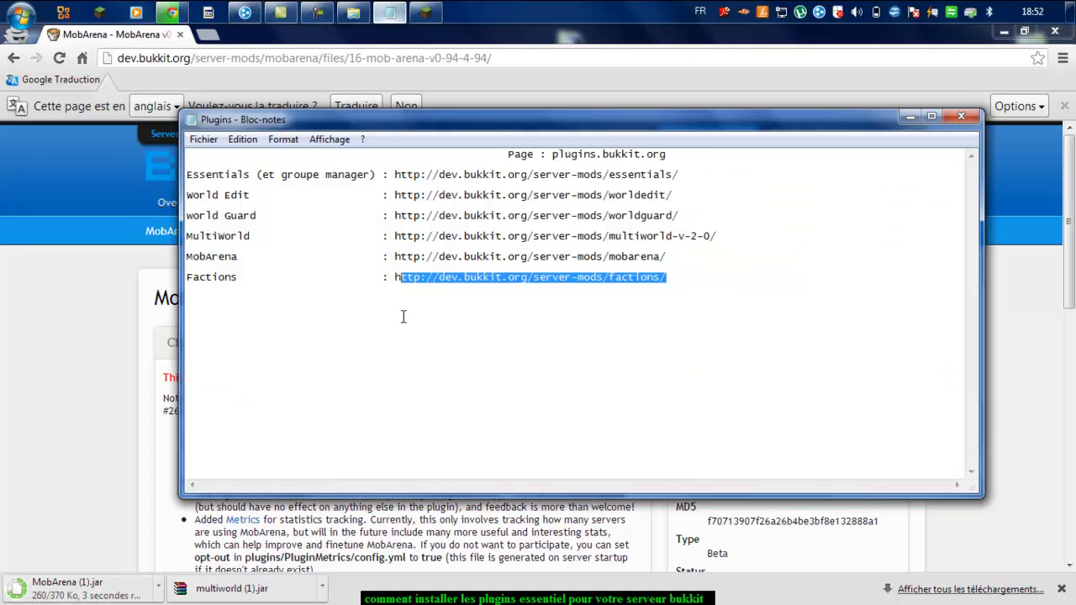
right_click(420, 279)
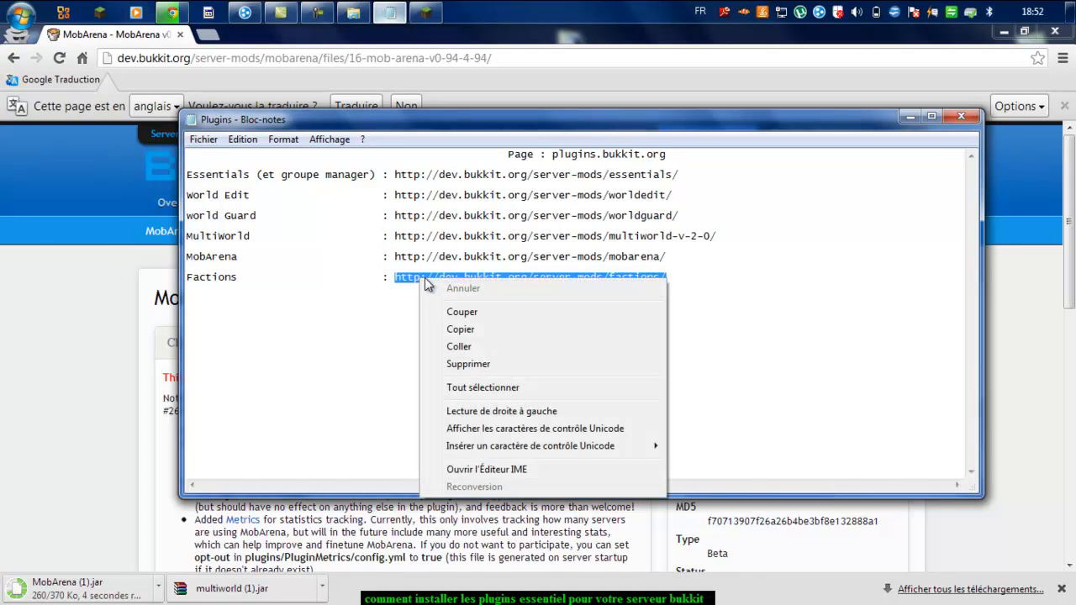
click(468, 329)
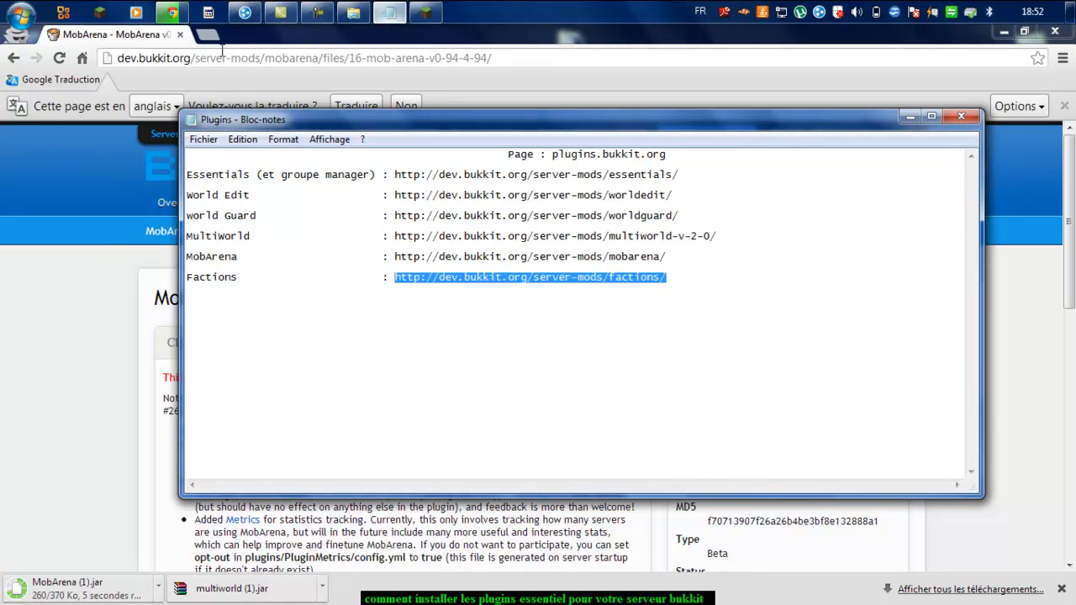
click(543, 57)
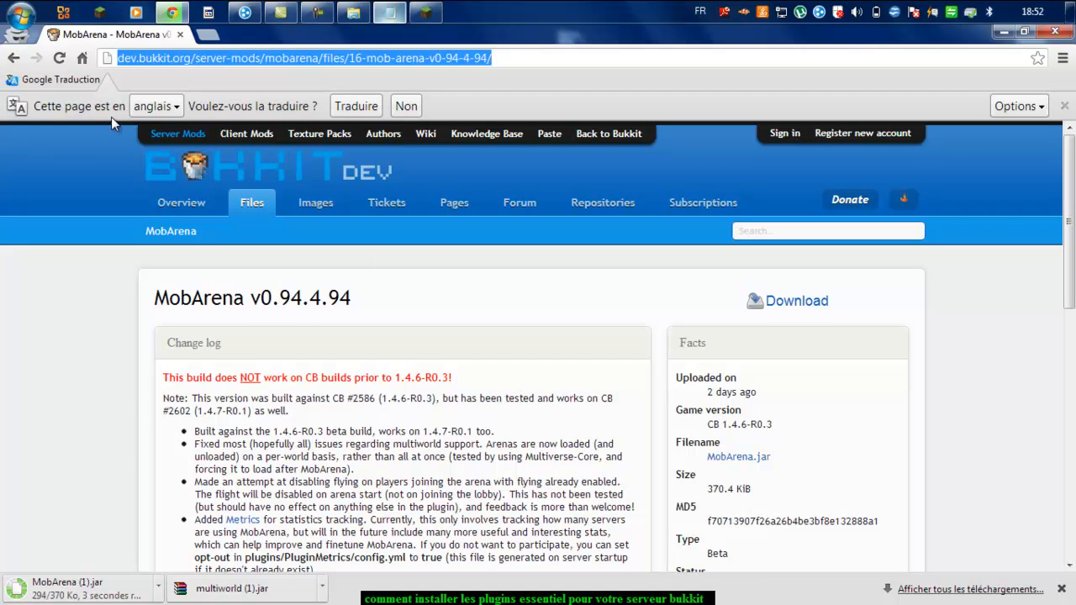
key(ctrl+v)
click(462, 83)
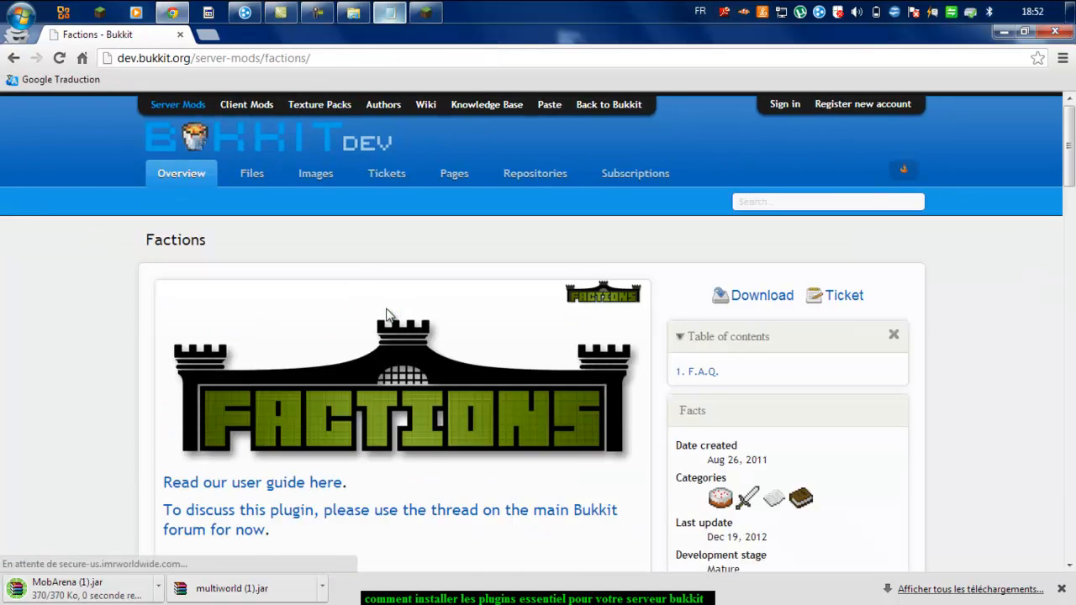
scroll(387, 313, down, 3)
scroll(402, 320, up, 4)
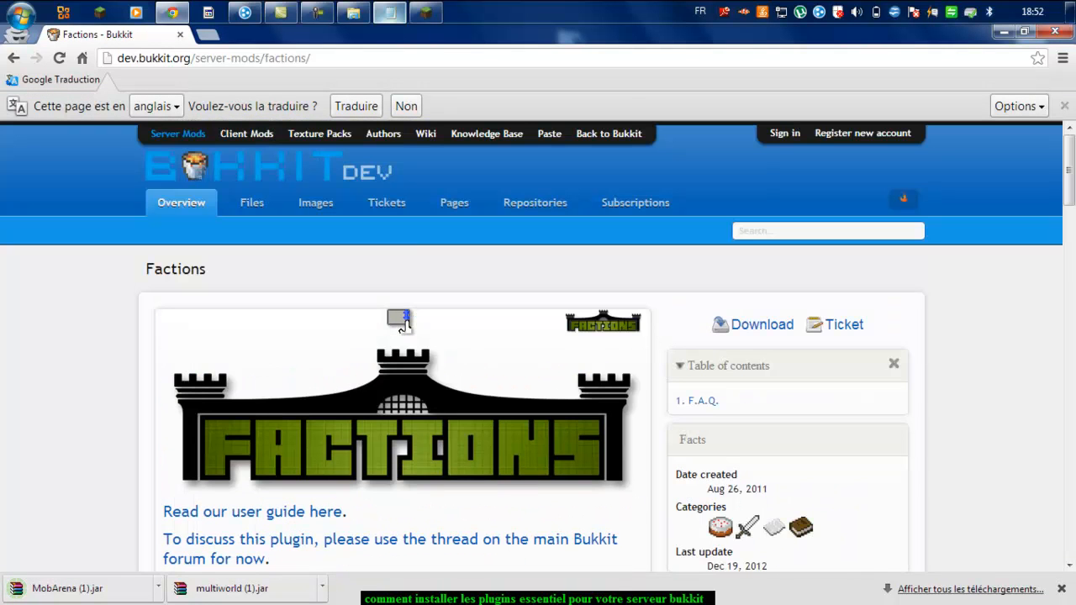
Step: Drag the downloaded MobArena (1).jar into the server's plugins folder
click(327, 13)
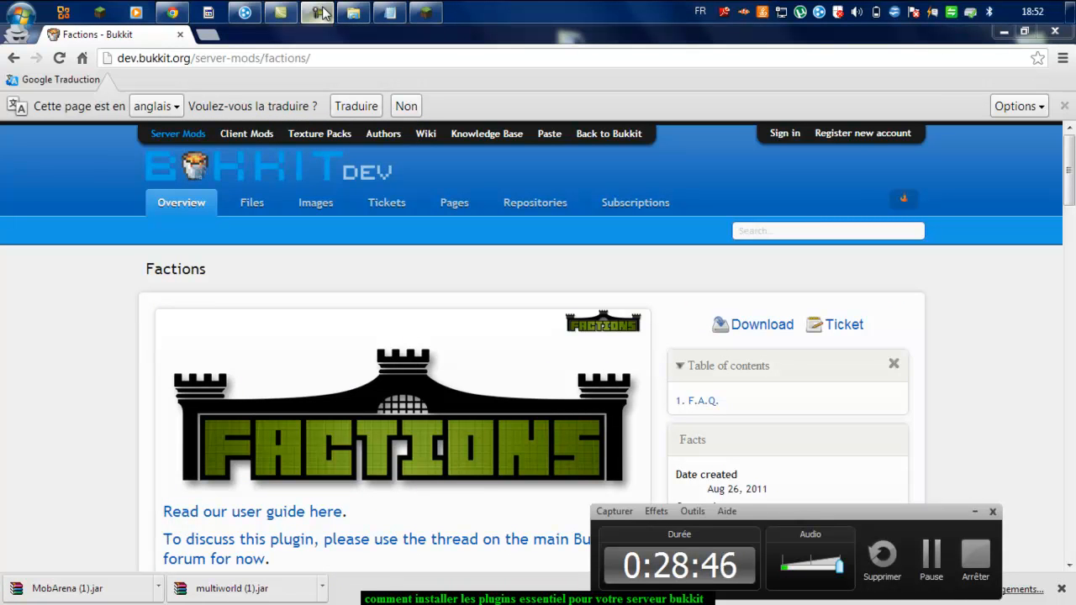
click(322, 11)
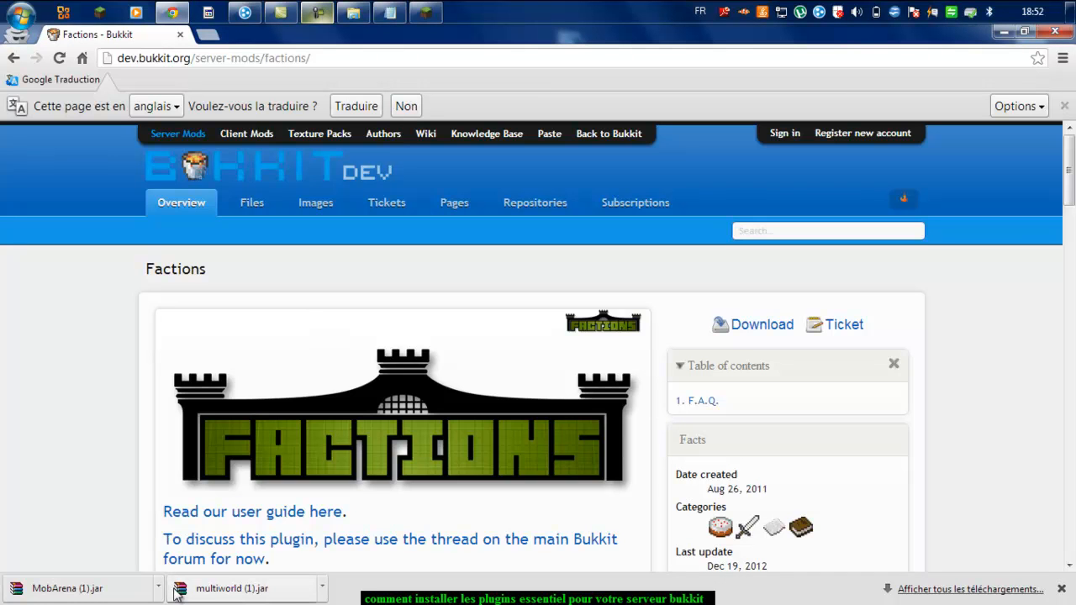
click(222, 592)
scroll(314, 320, down, 3)
drag(223, 595, 526, 546)
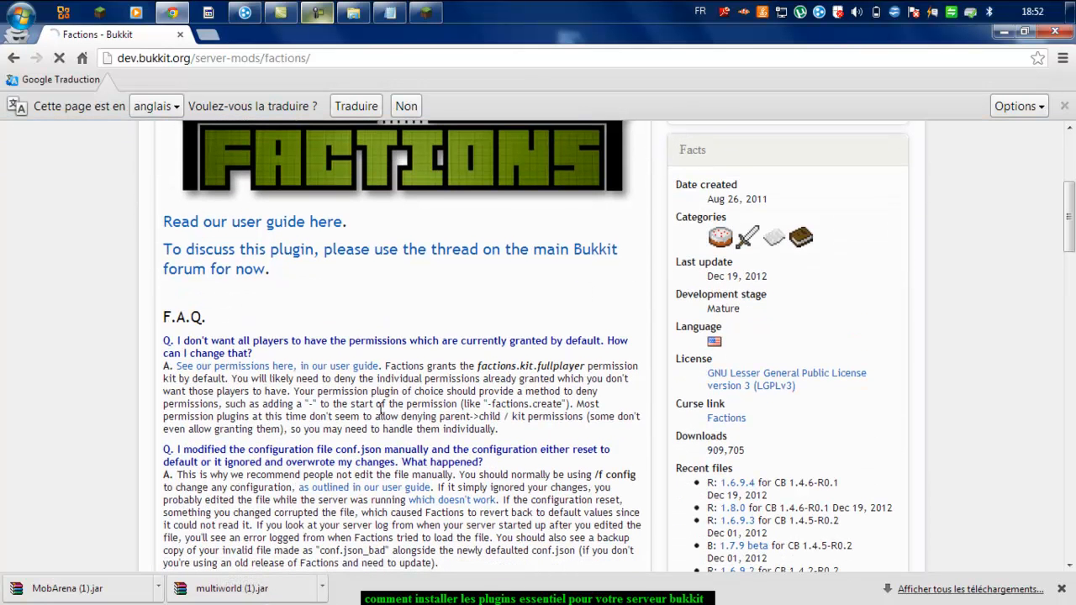
drag(68, 589, 576, 504)
Step: Rename the 370 Ko jar to MobArena, then minimize Explorer
click(597, 414)
click(602, 416)
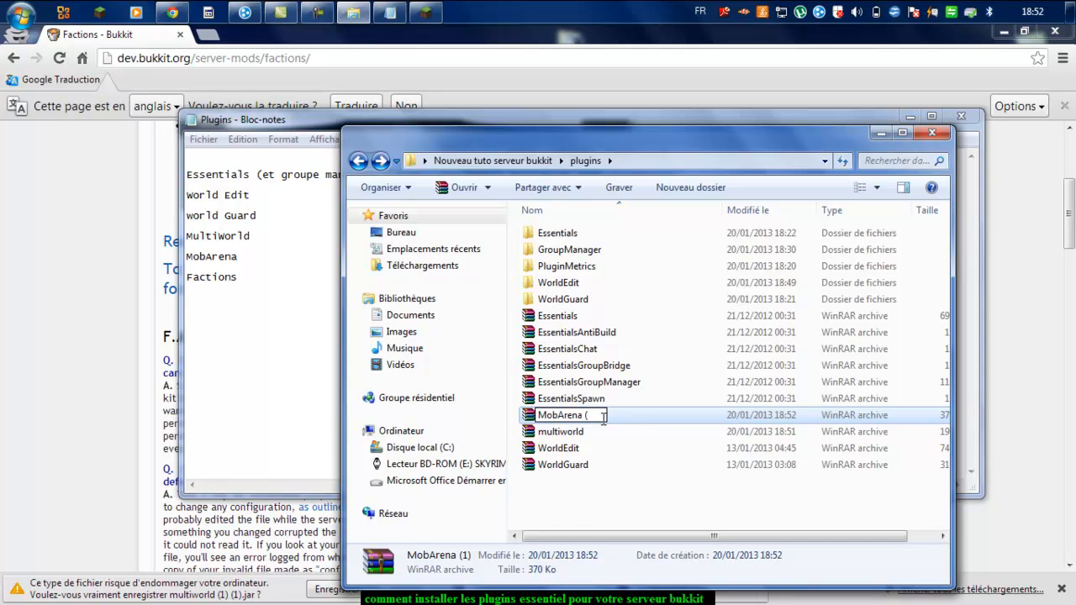
key(BackSpace)
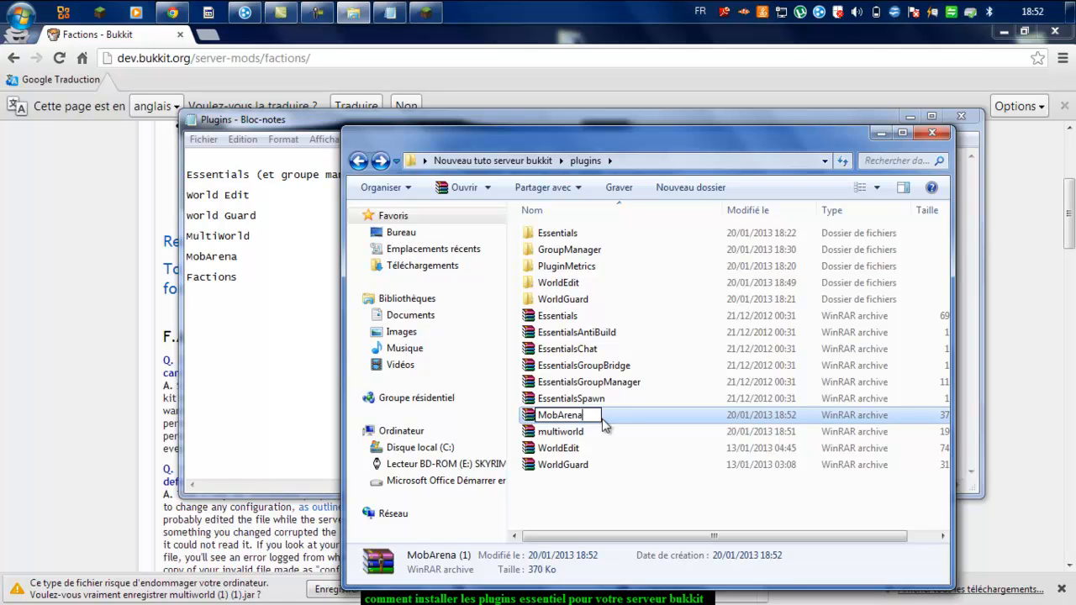
key(Return)
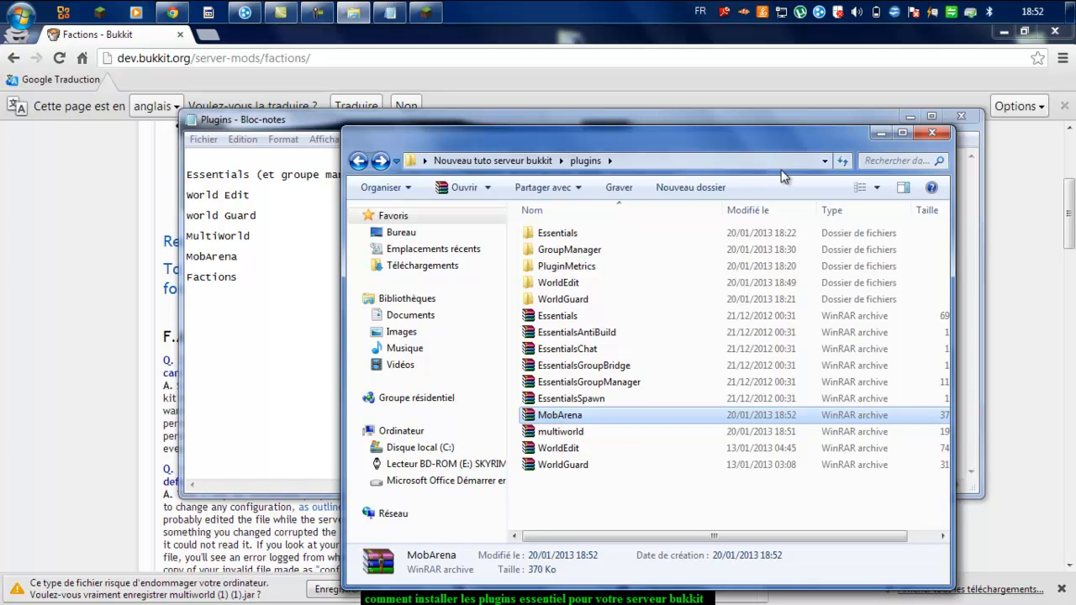
click(879, 133)
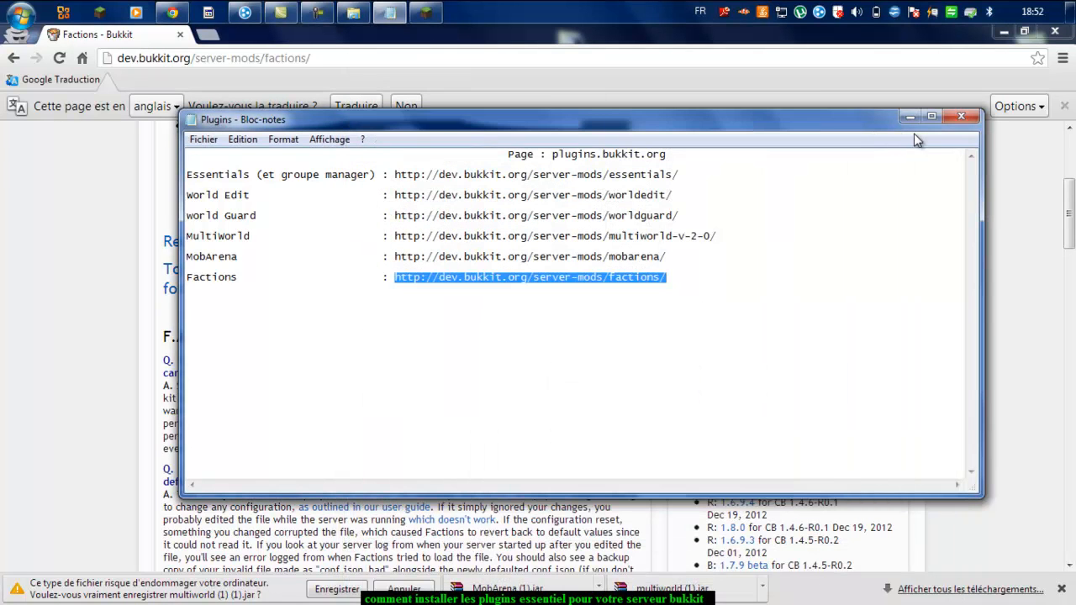
Step: Download and keep the Factions 1.6.9.4 jar from BukkitDev
click(911, 116)
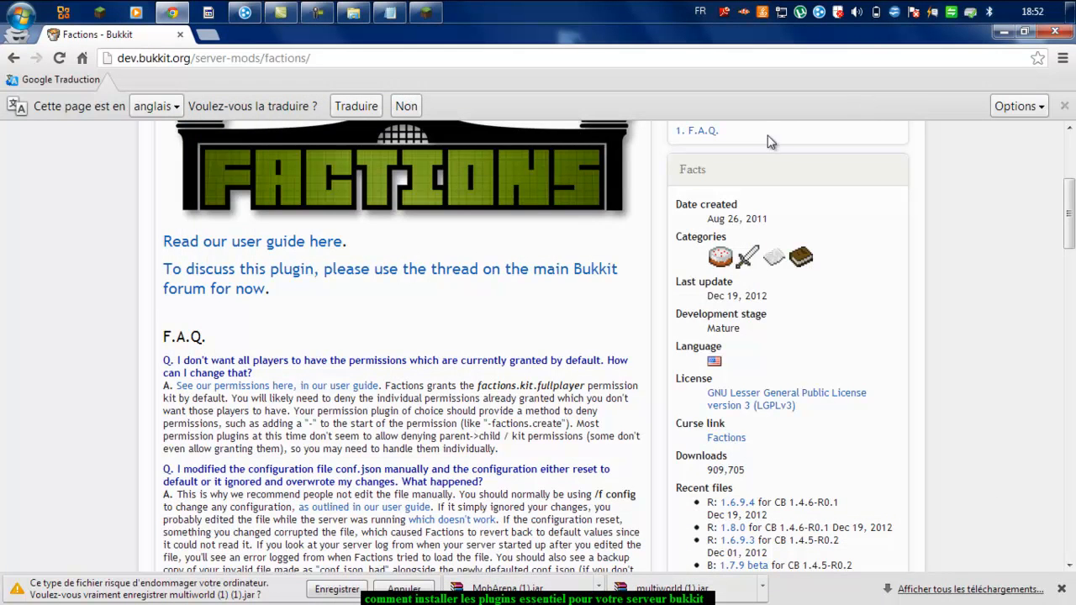
scroll(910, 418, up, 3)
click(745, 328)
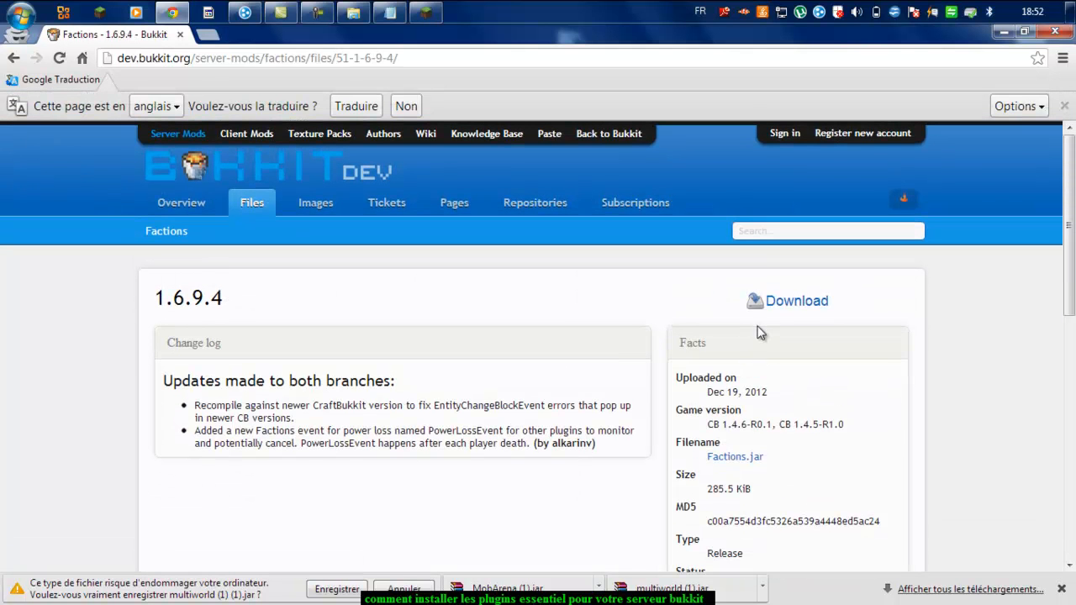
click(781, 306)
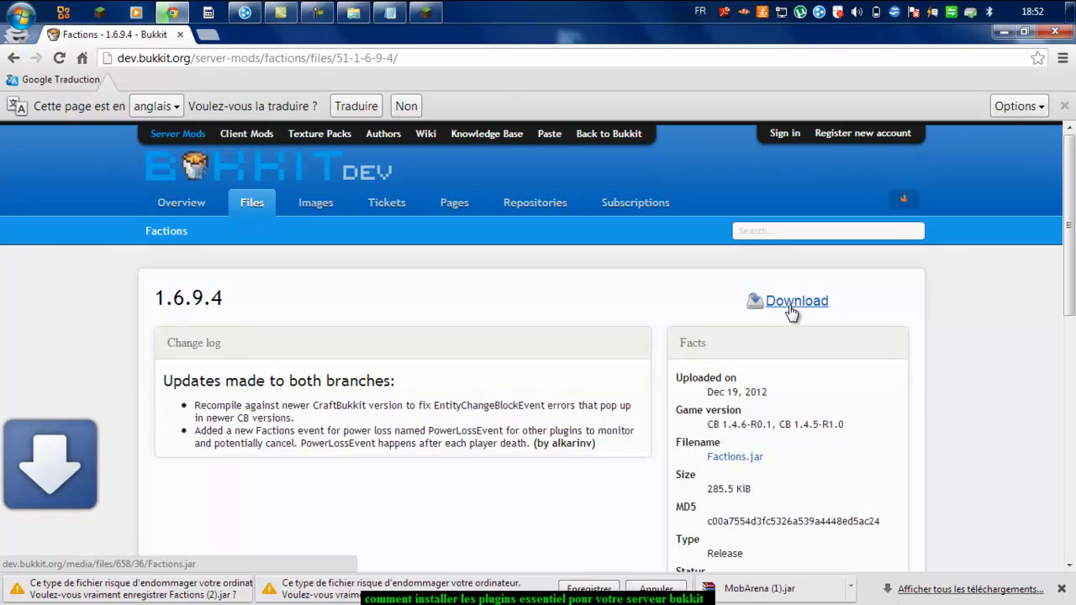
click(337, 590)
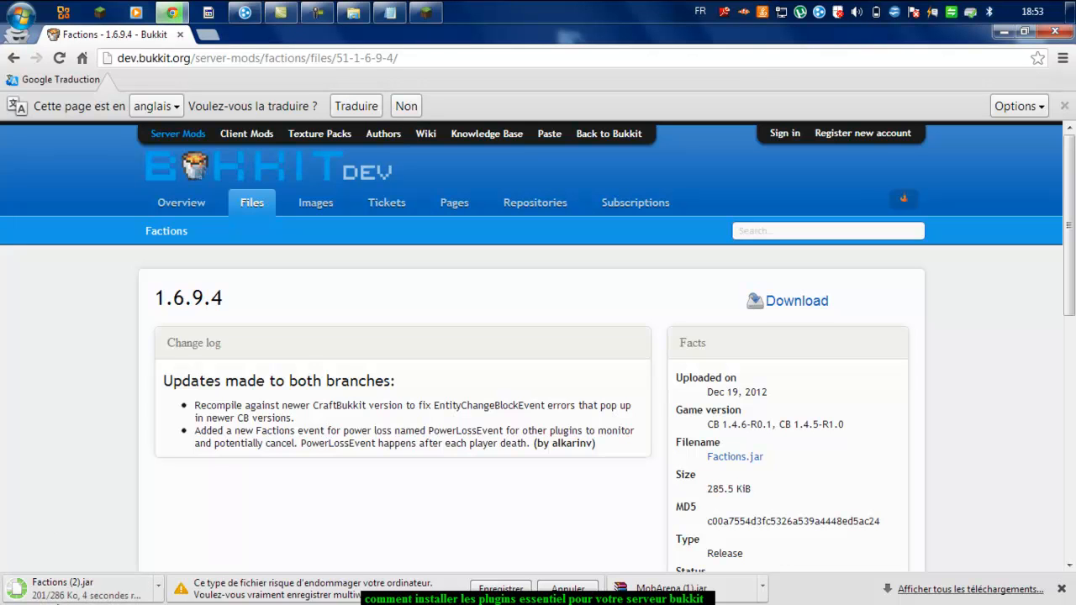
Step: Drag the Factions download into the server's plugins folder
click(319, 12)
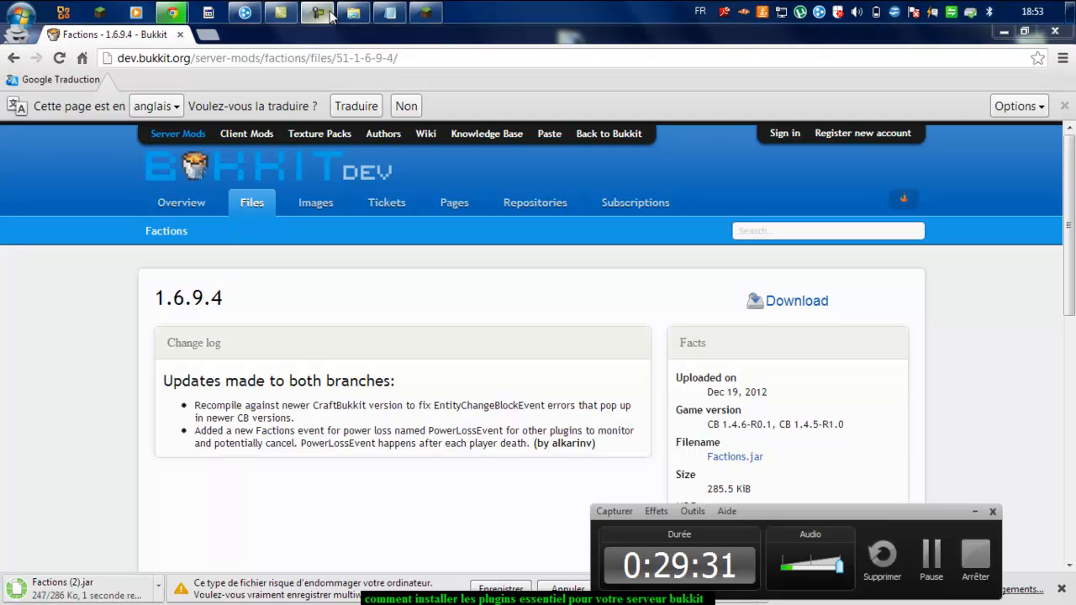
click(319, 13)
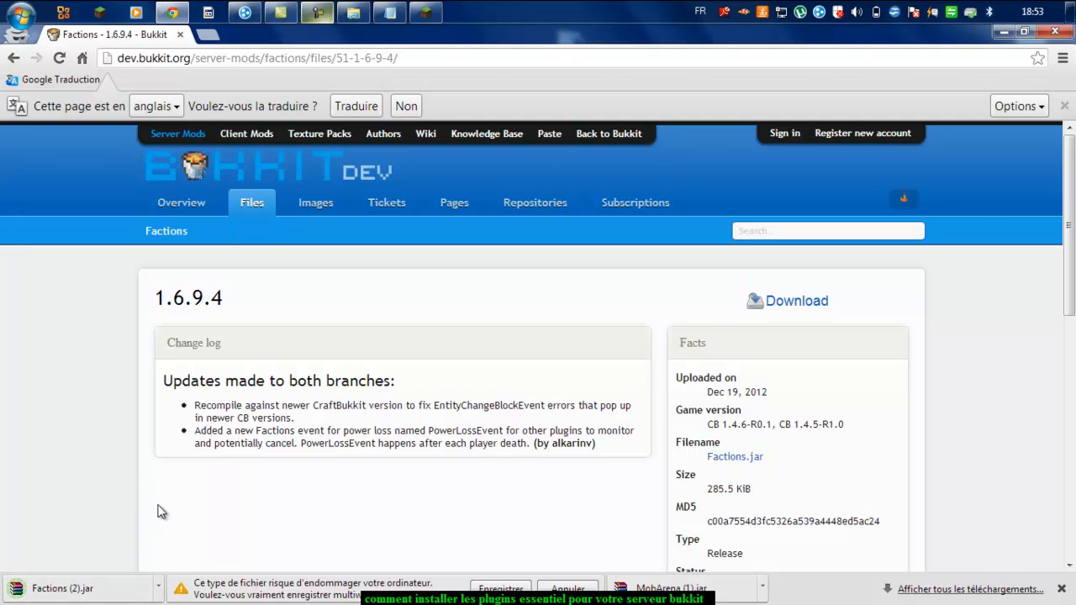
drag(62, 588, 602, 518)
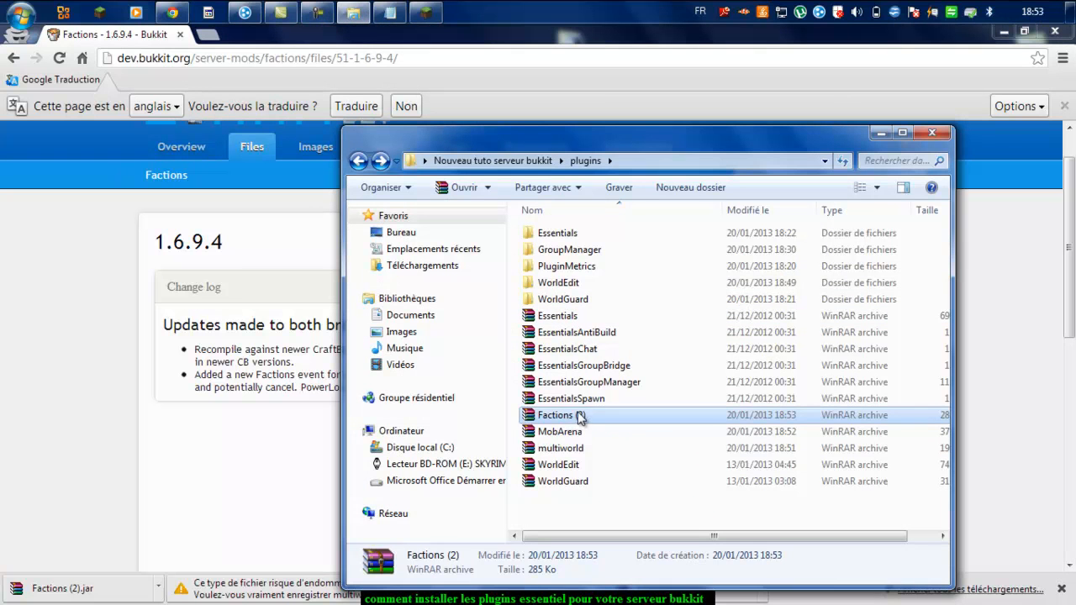
Step: Rename the Factions (2) jar to Factions
click(586, 420)
click(591, 416)
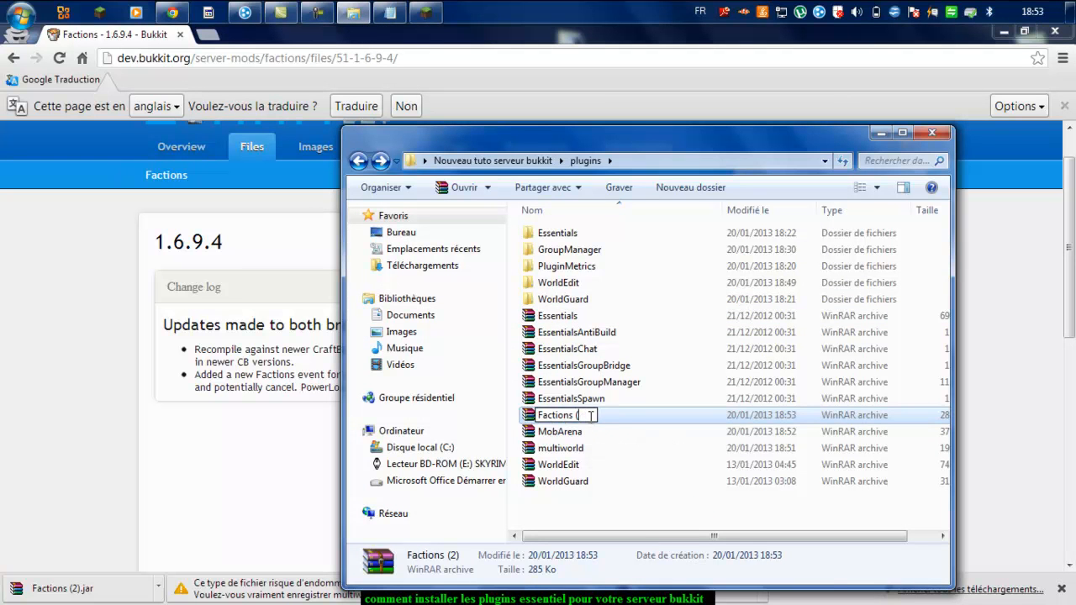
key(Return)
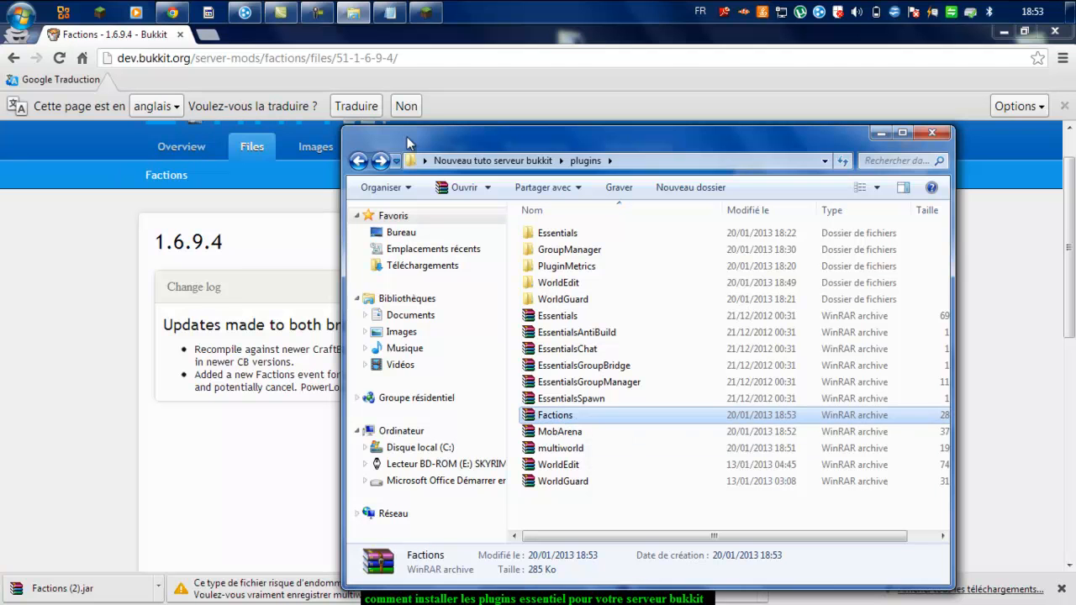
Step: Return to the server's main folder and launch the RUN script
click(458, 161)
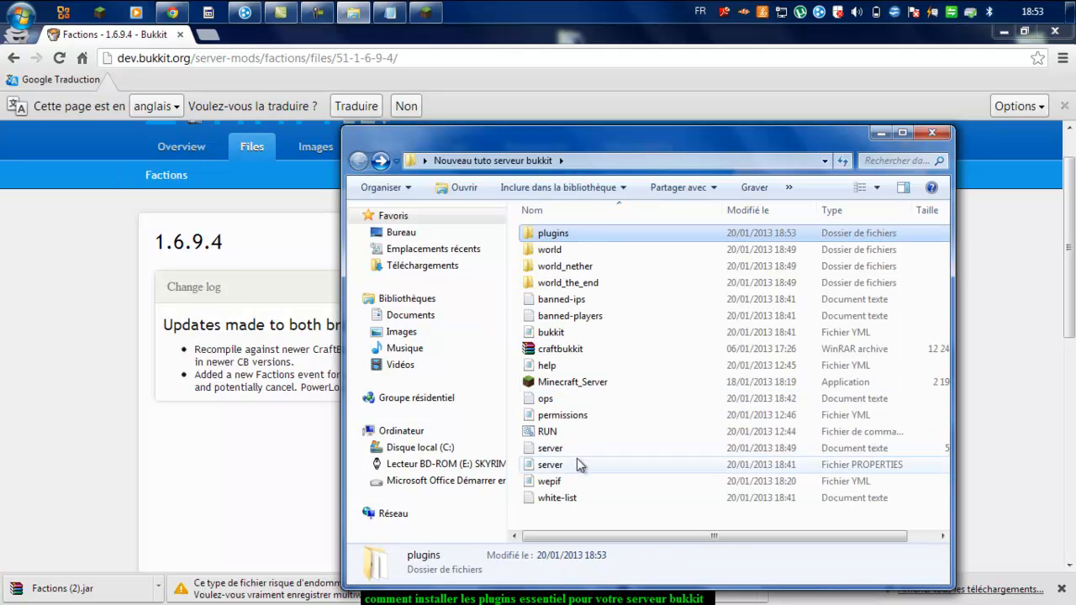
click(571, 435)
double_click(571, 435)
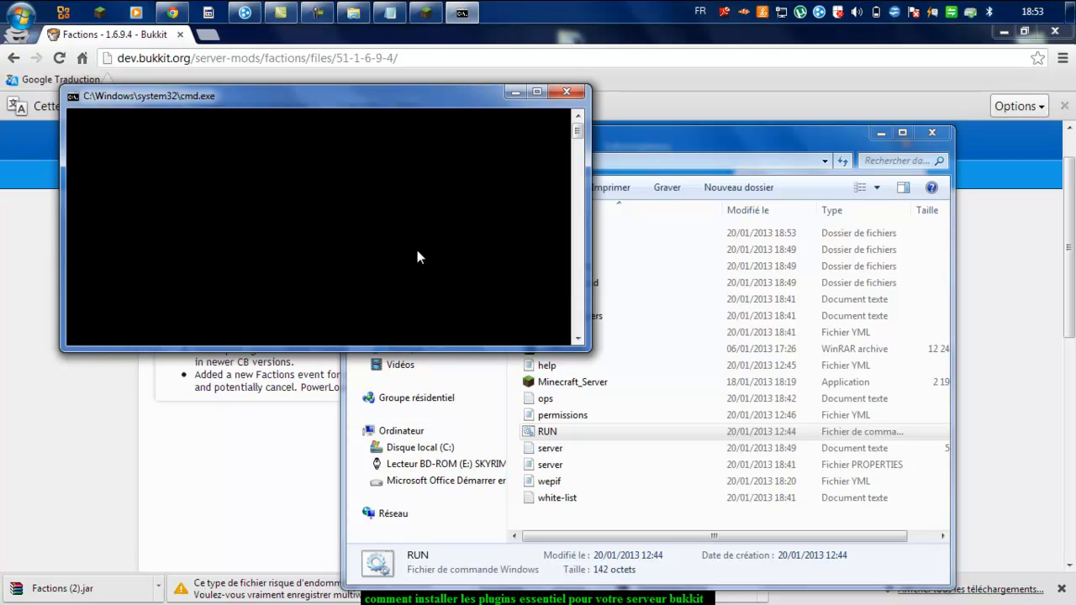
Step: Let the Bukkit server finish loading its plugins and scroll through the console log
text(tut)
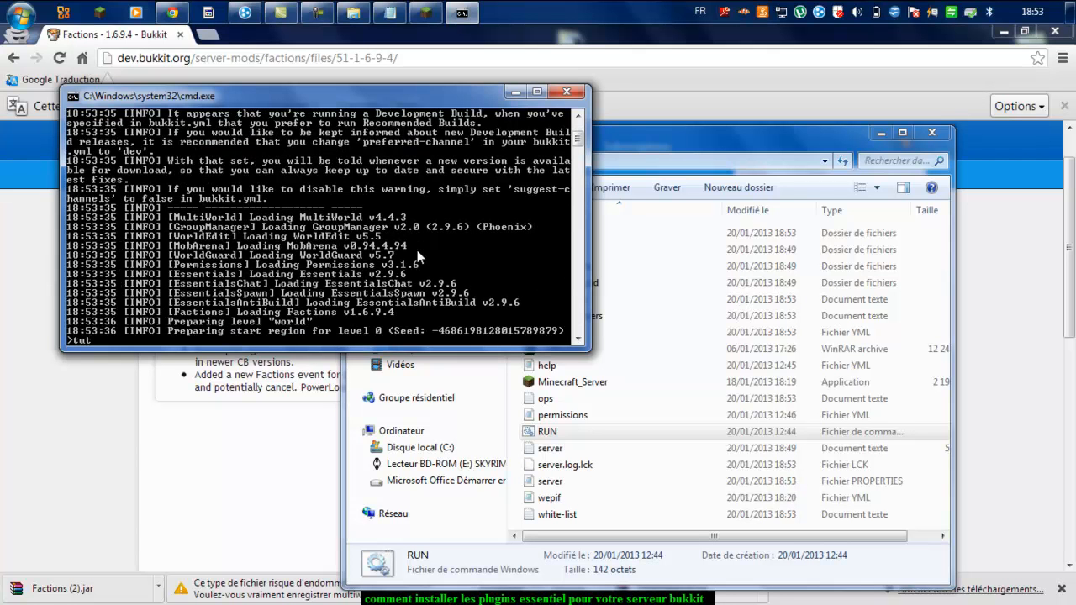
mouse_move(582, 145)
mouse_down()
mouse_move(584, 120)
mouse_move(439, 137)
mouse_move(574, 130)
mouse_up()
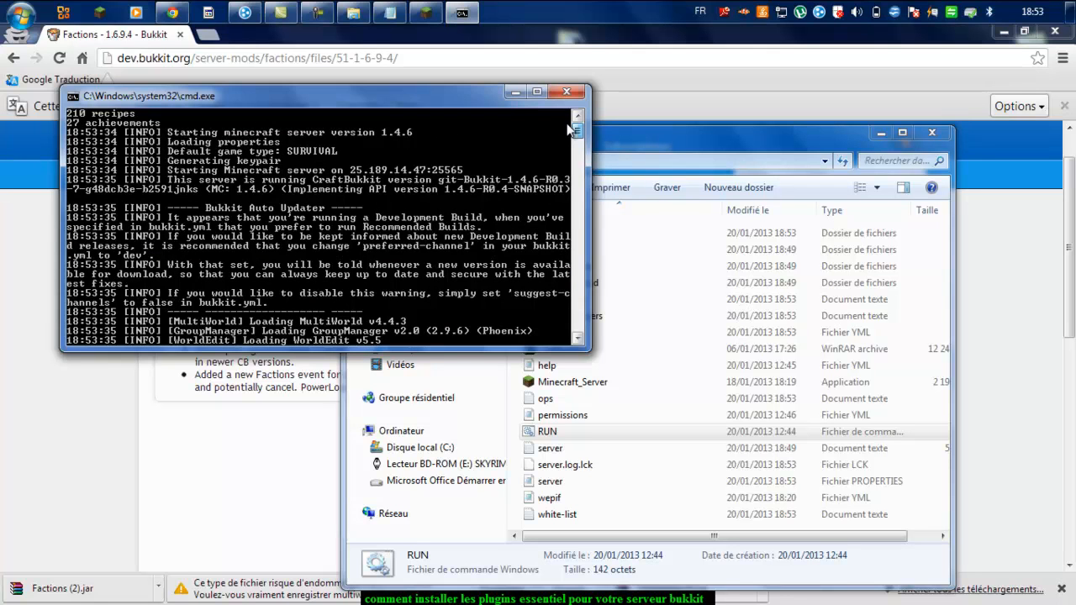
drag(572, 130, 594, 153)
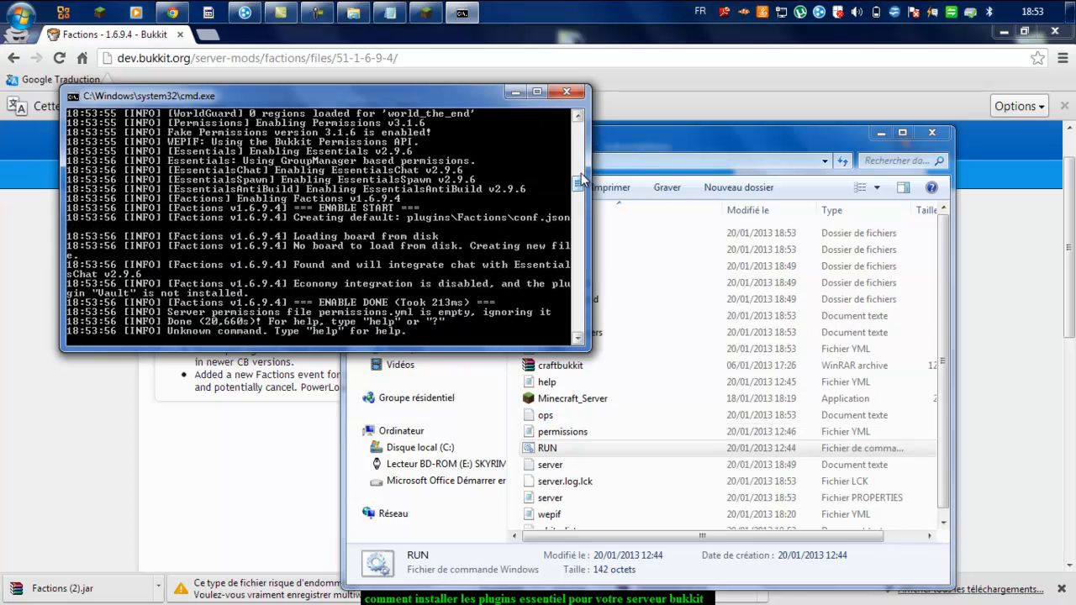
drag(578, 185, 580, 102)
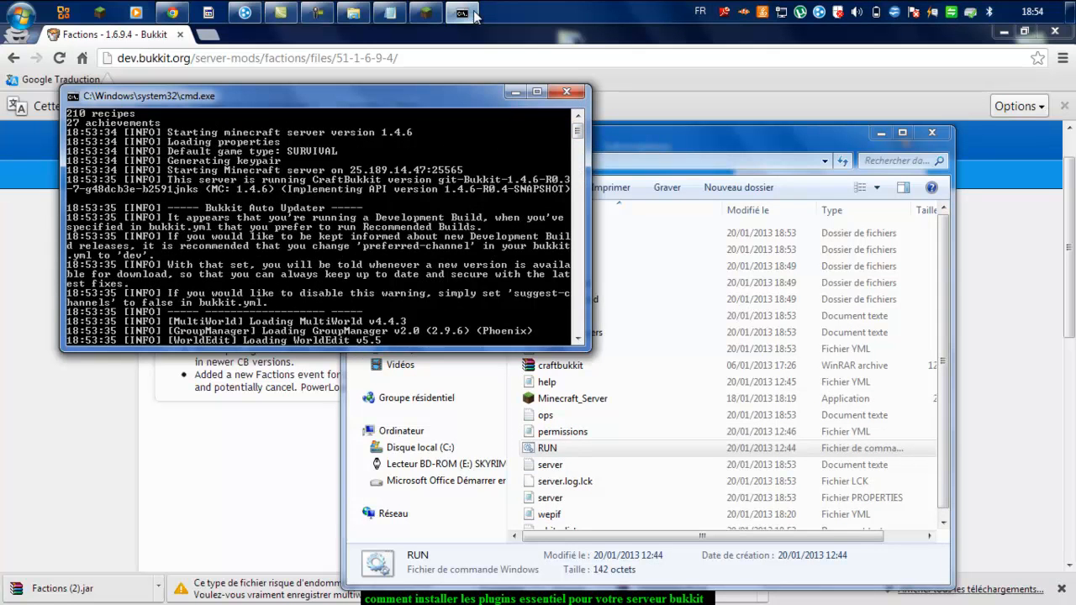
Step: Rejoin the restarted server with AutoJoin and check the console for the player's login
click(425, 12)
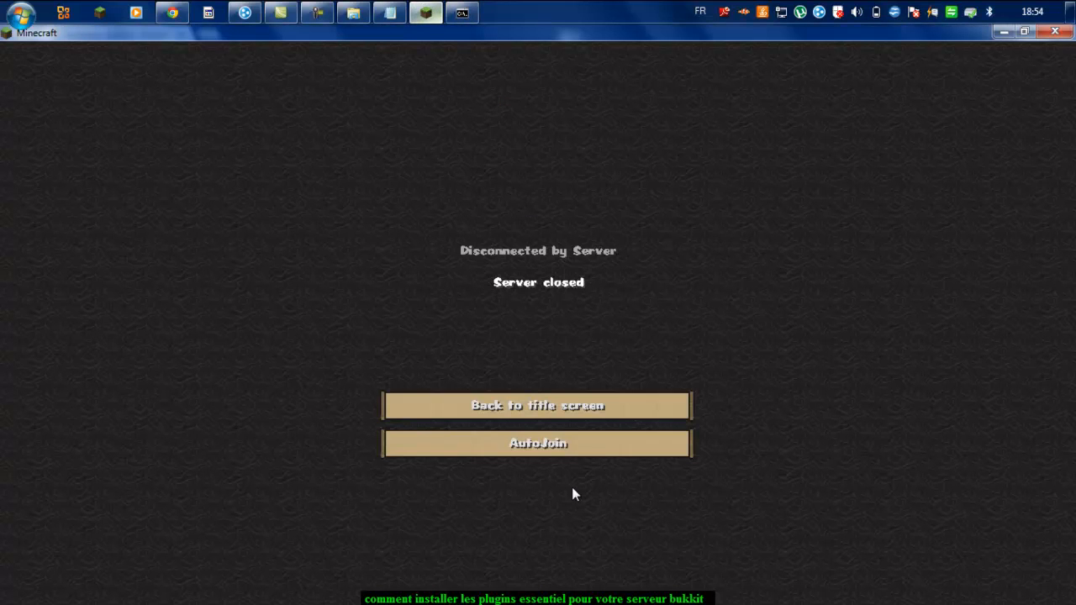
click(571, 453)
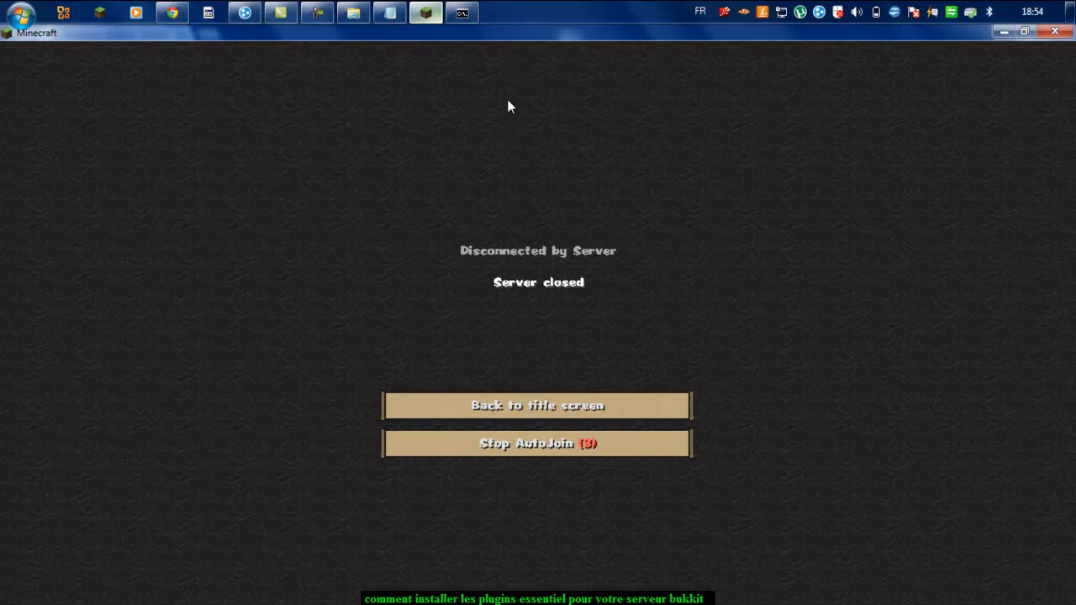
click(461, 12)
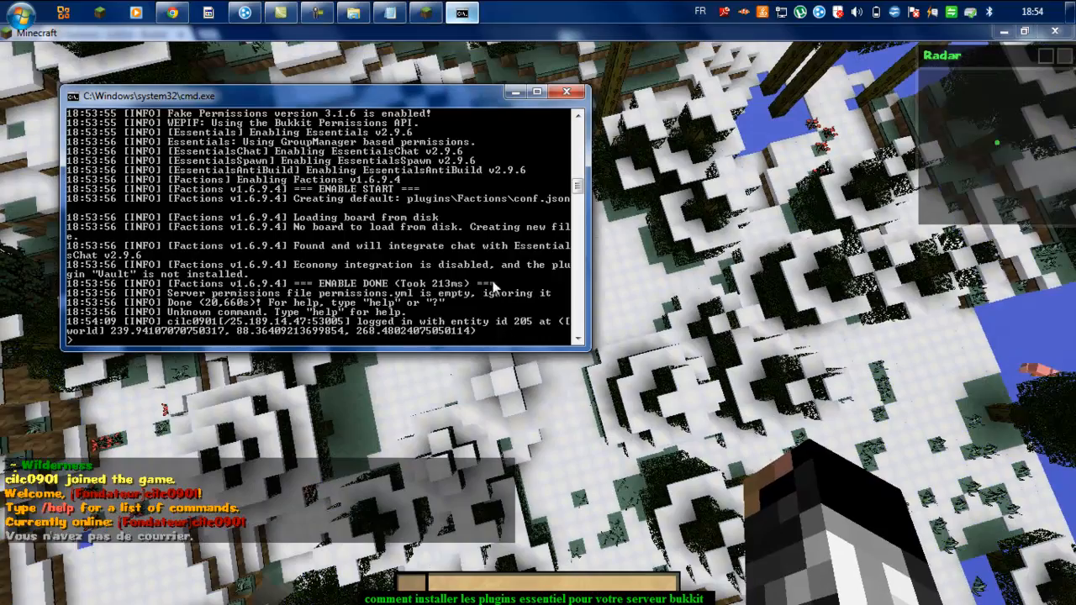
Step: Send /help in chat to list the installed plugins' help commands
click(515, 92)
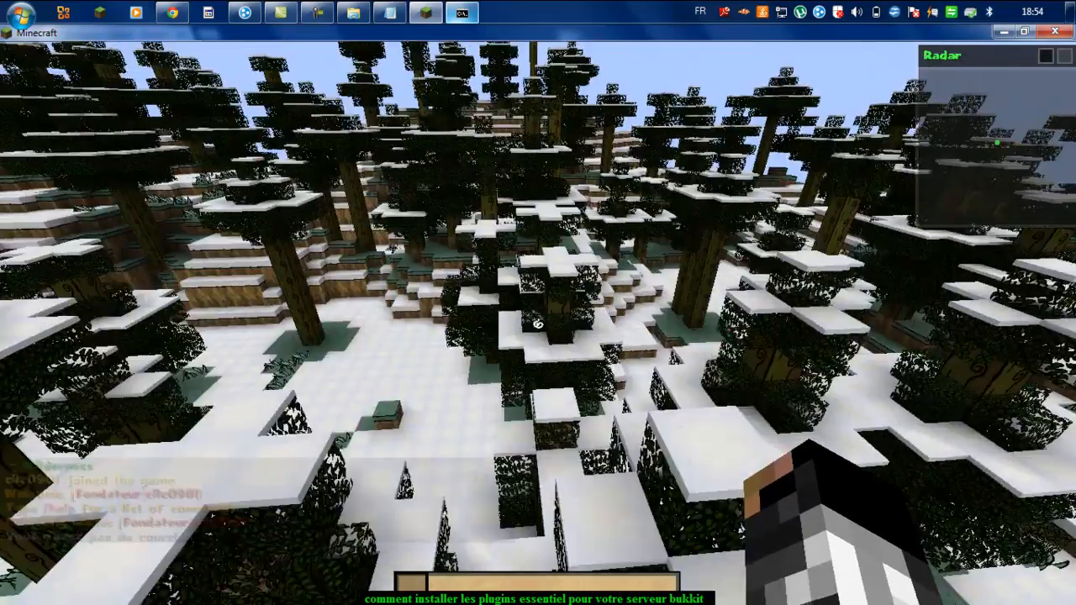
key(t)
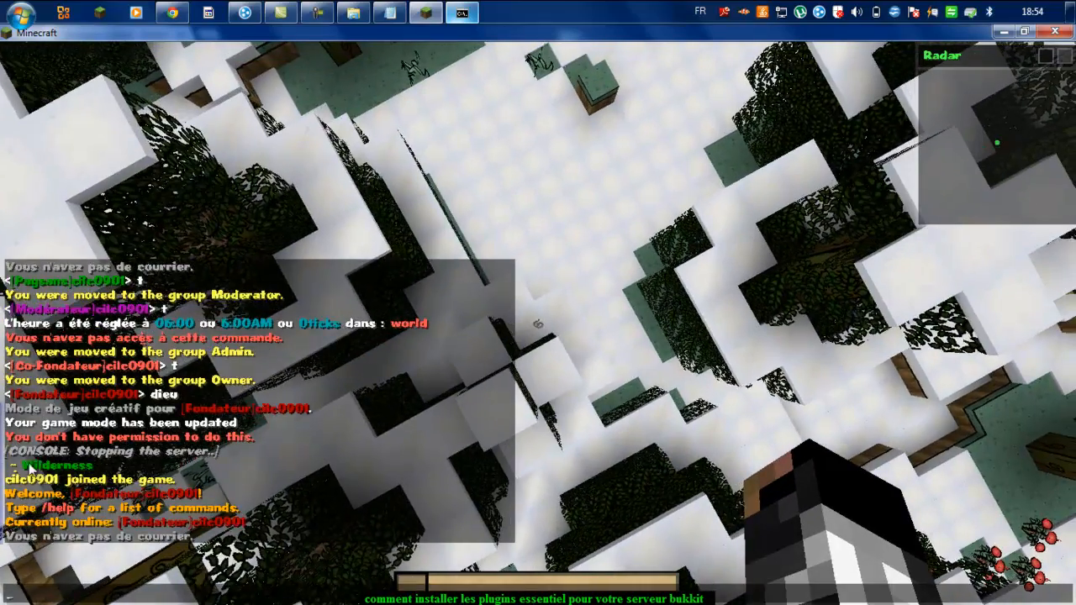
key(Escape)
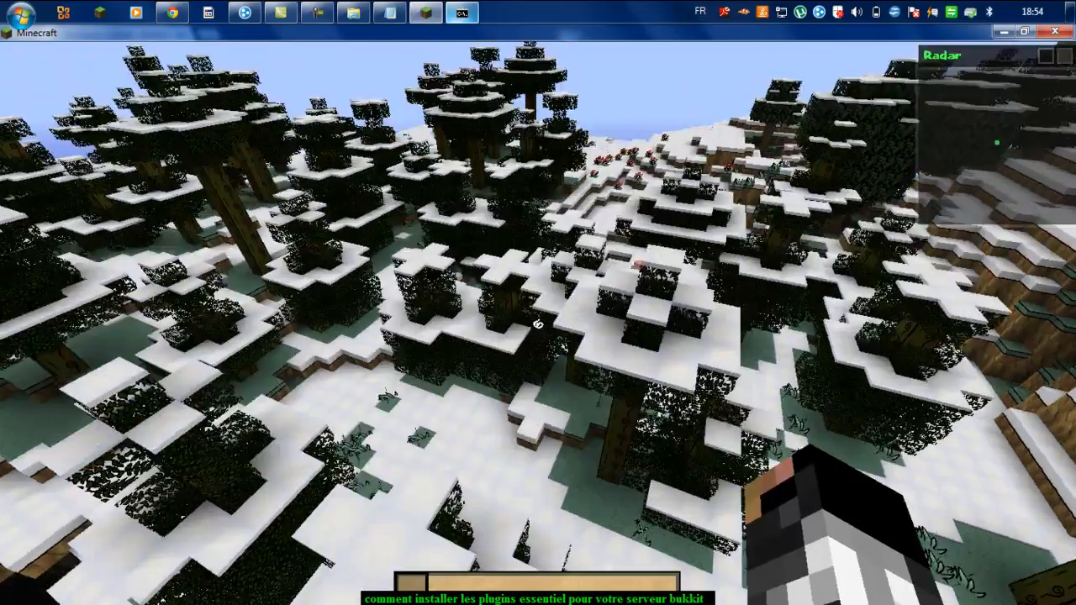
text(t/help)
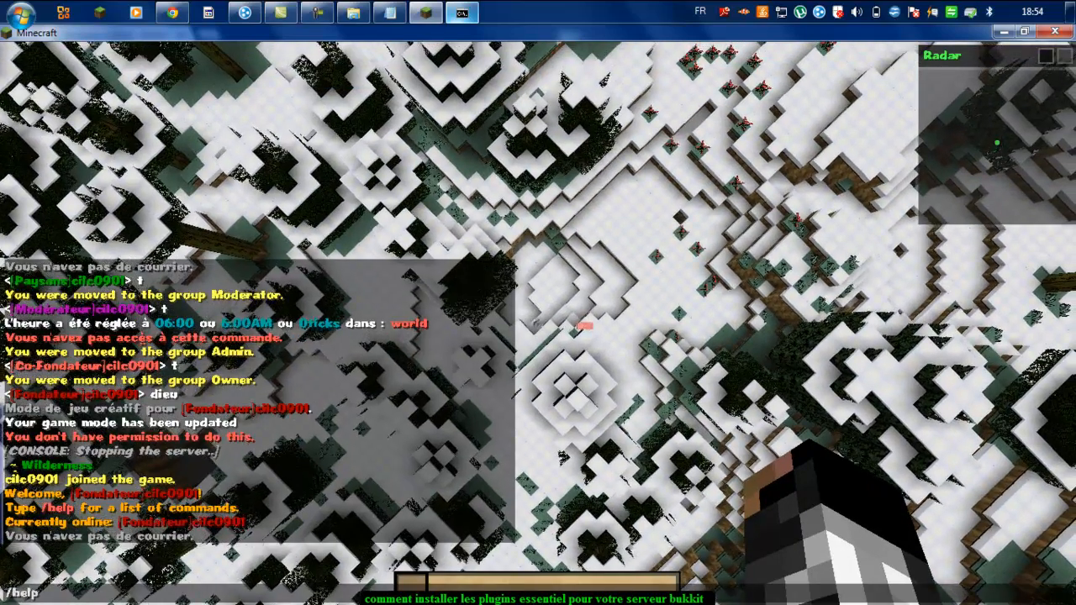
key(Return)
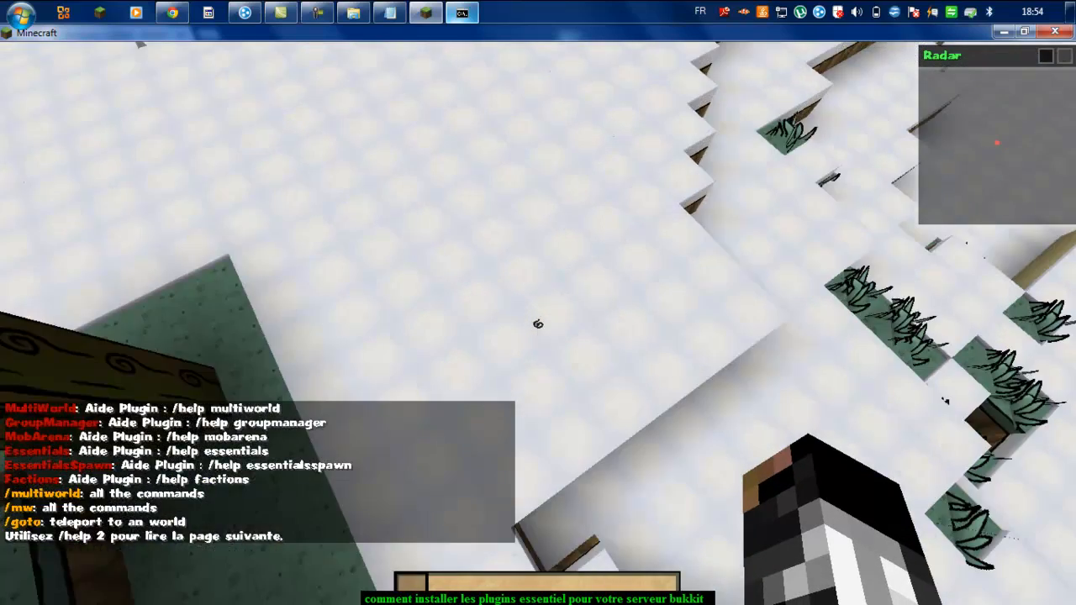
Step: Send /faction help in chat
key(slash)
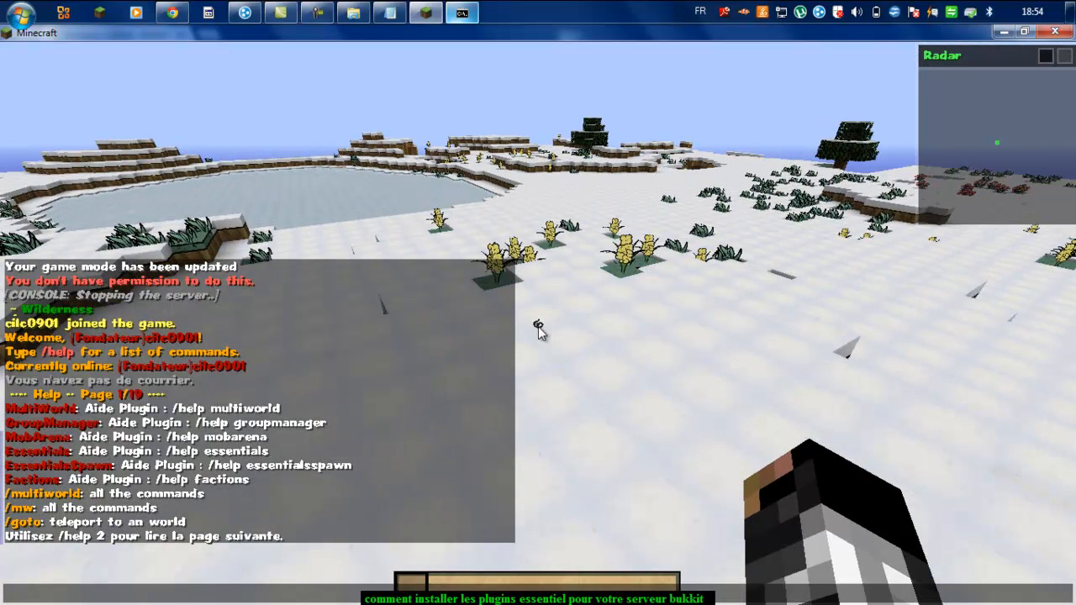
text(fa)
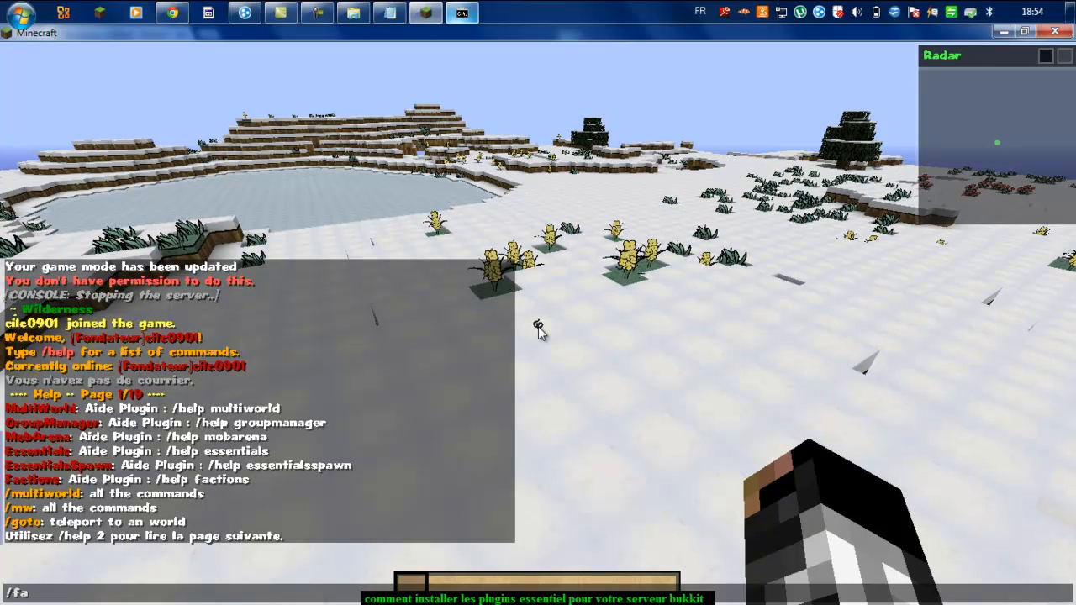
text(ction help)
key(Return)
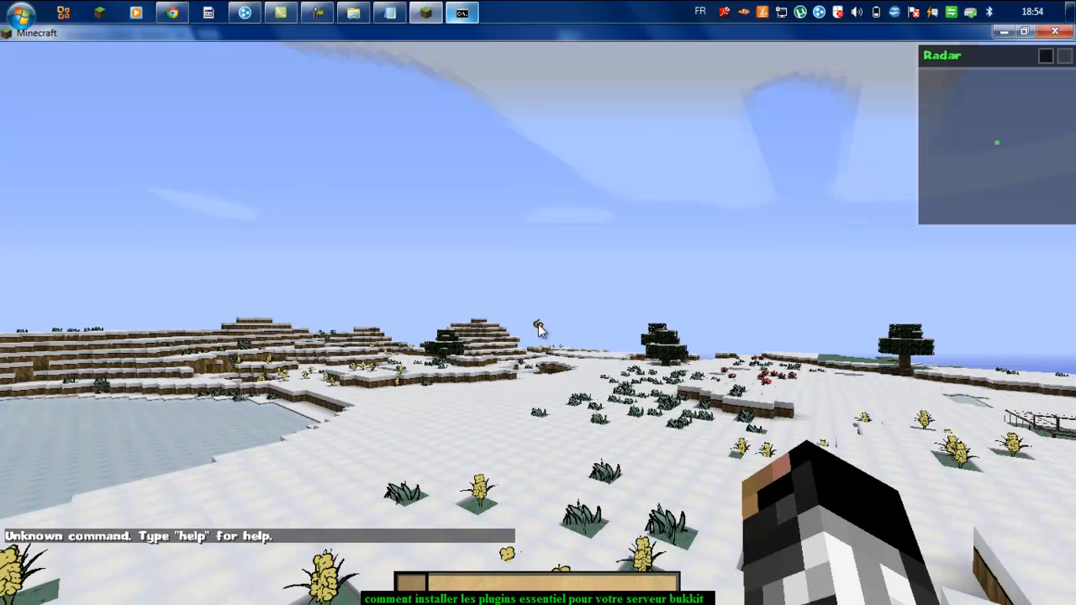
Step: Resend the corrected faction help command, then create the faction Fondateur with /f create Fondateur
key(t)
key(Up)
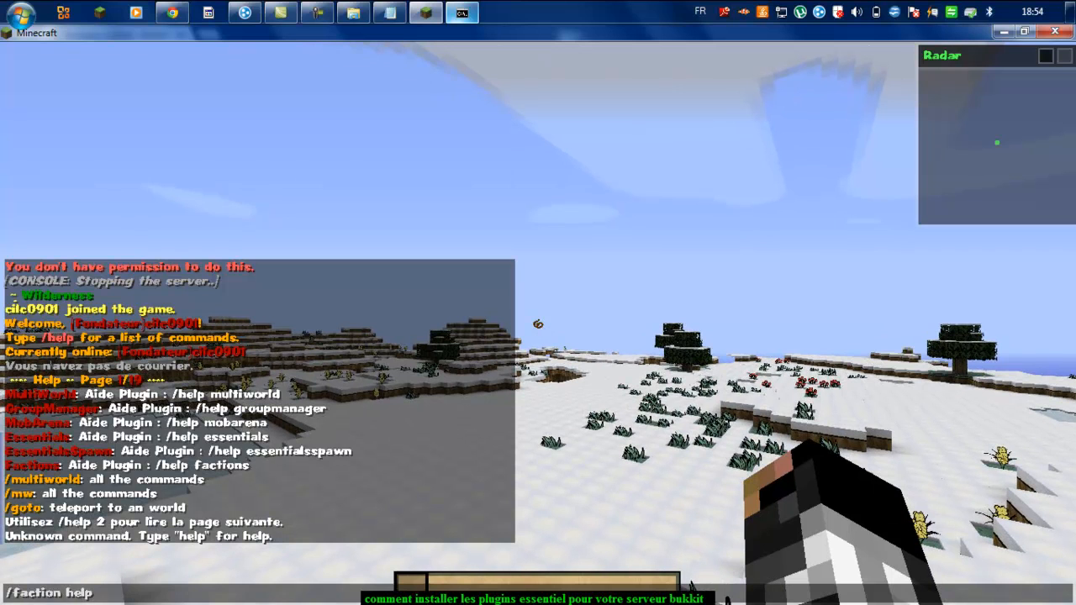
key(Left)
key(Left)
key(Left)
key(Left)
key(Left)
text(s)
key(Return)
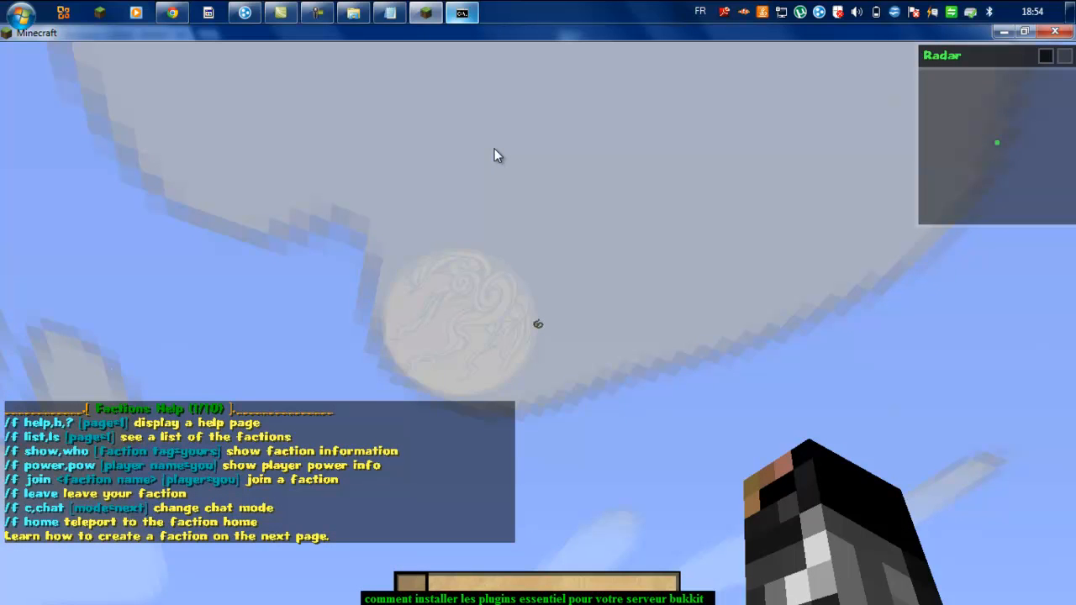
text(t)
text(/f)
text( crea)
text(te)
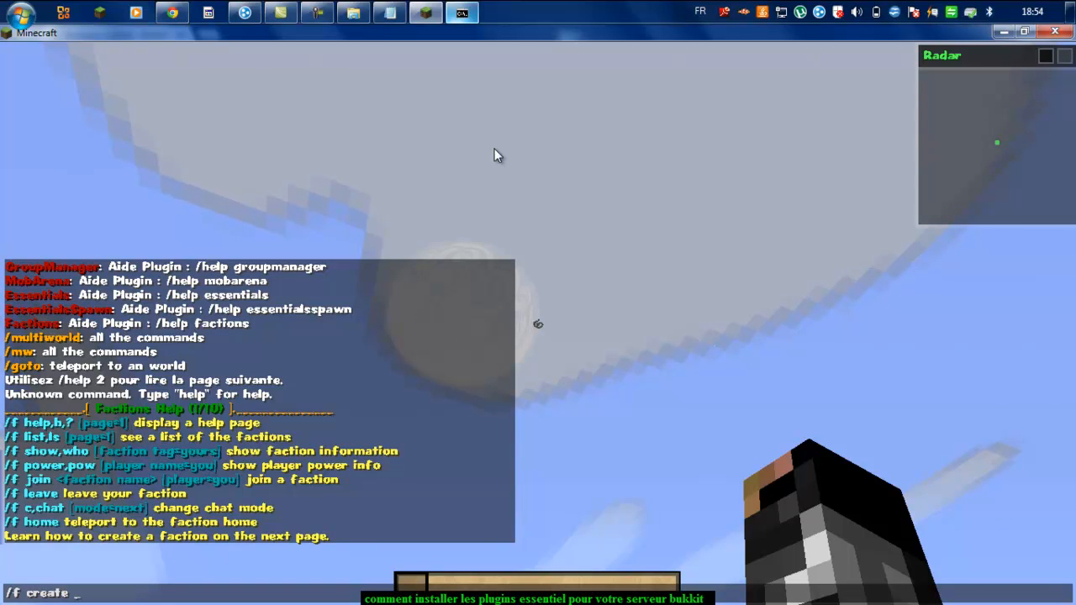
text( F)
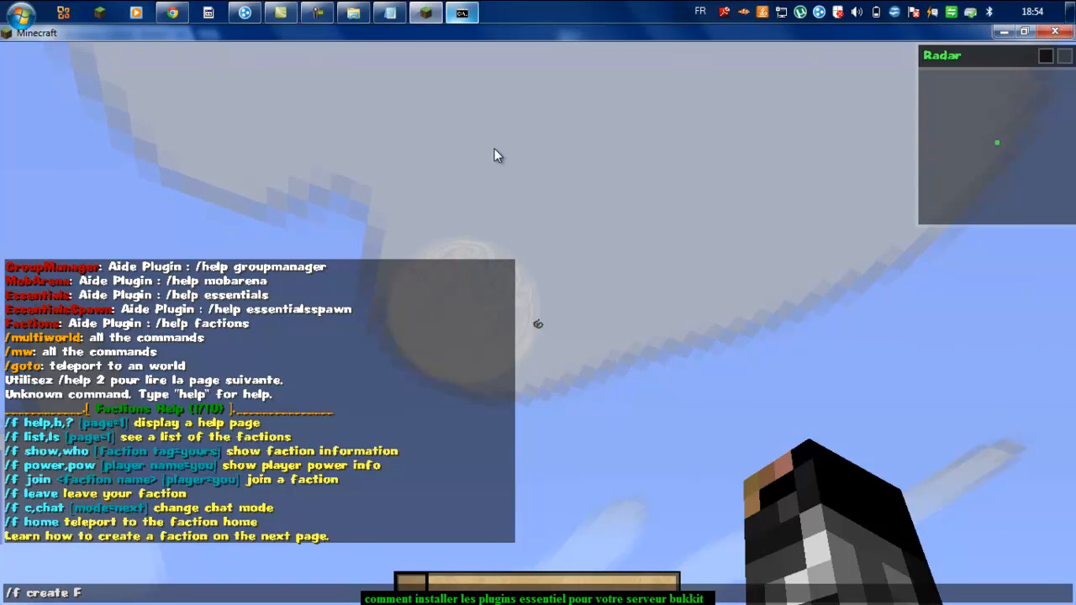
text(ondateur)
key(Return)
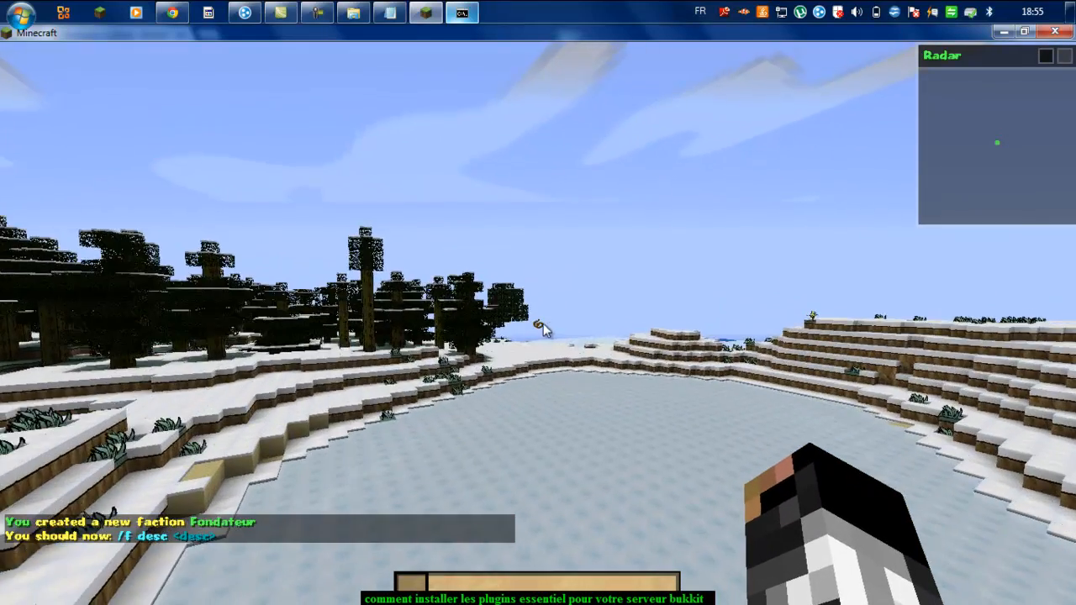
Step: Post the test chat message 'ttt' with the faction tag and break several snow blocks
text(t)
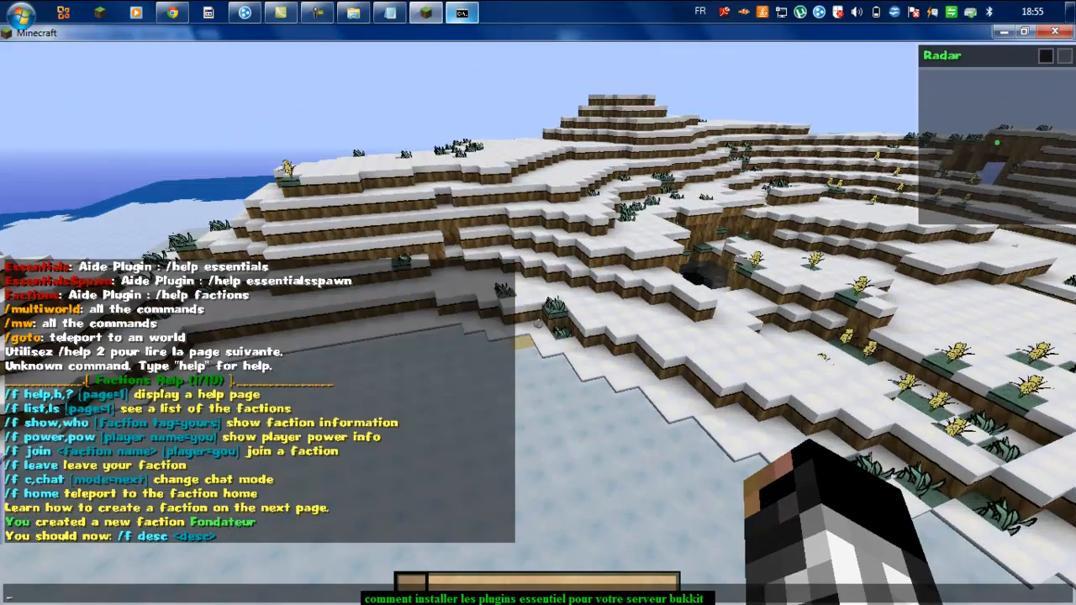
text(ttt)
key(Return)
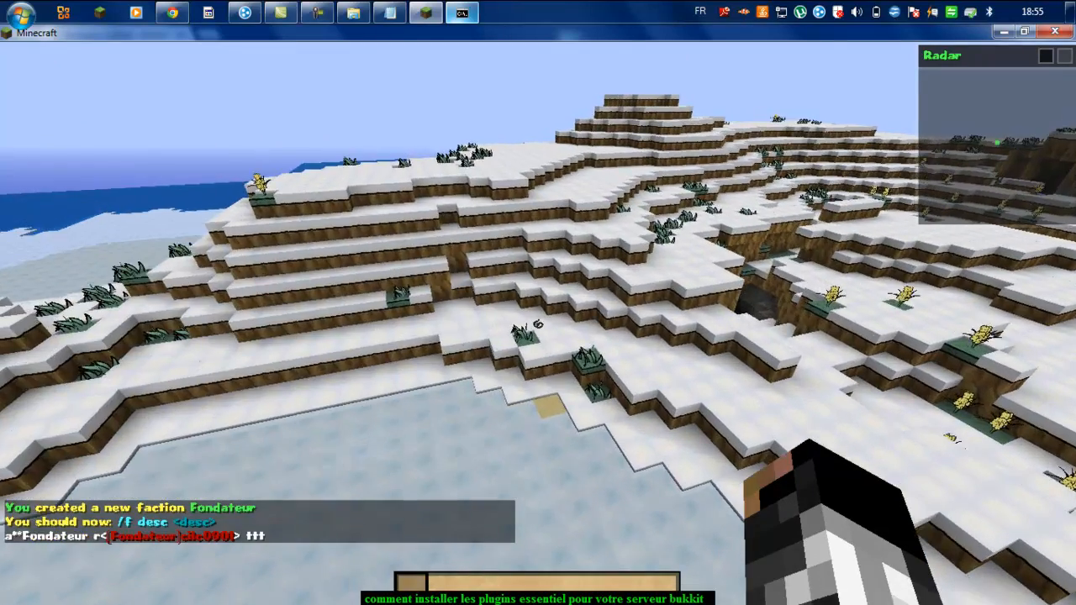
key(w)
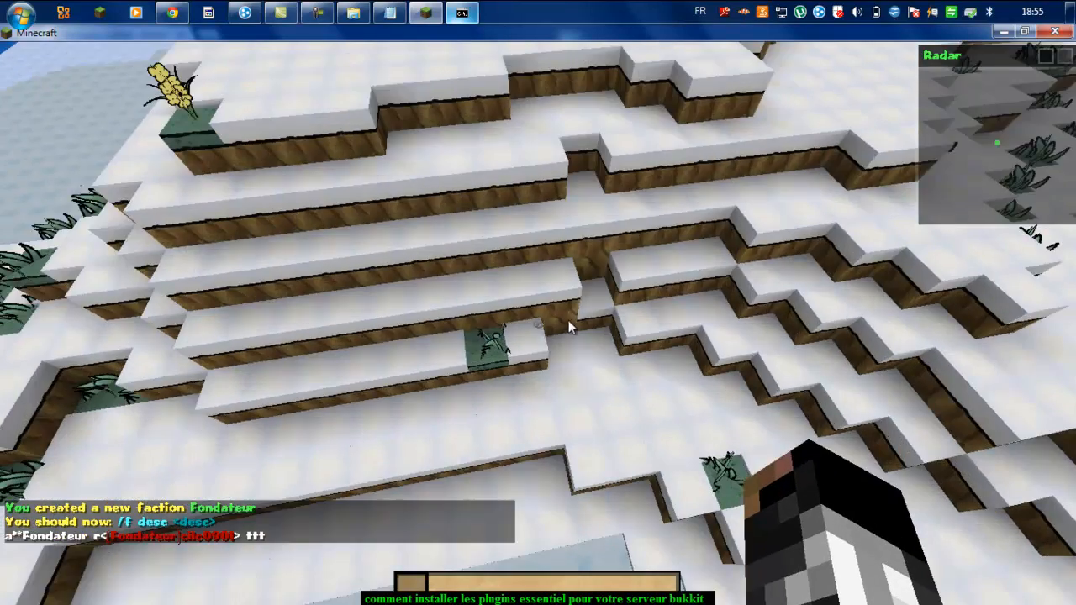
click(538, 324)
click(538, 325)
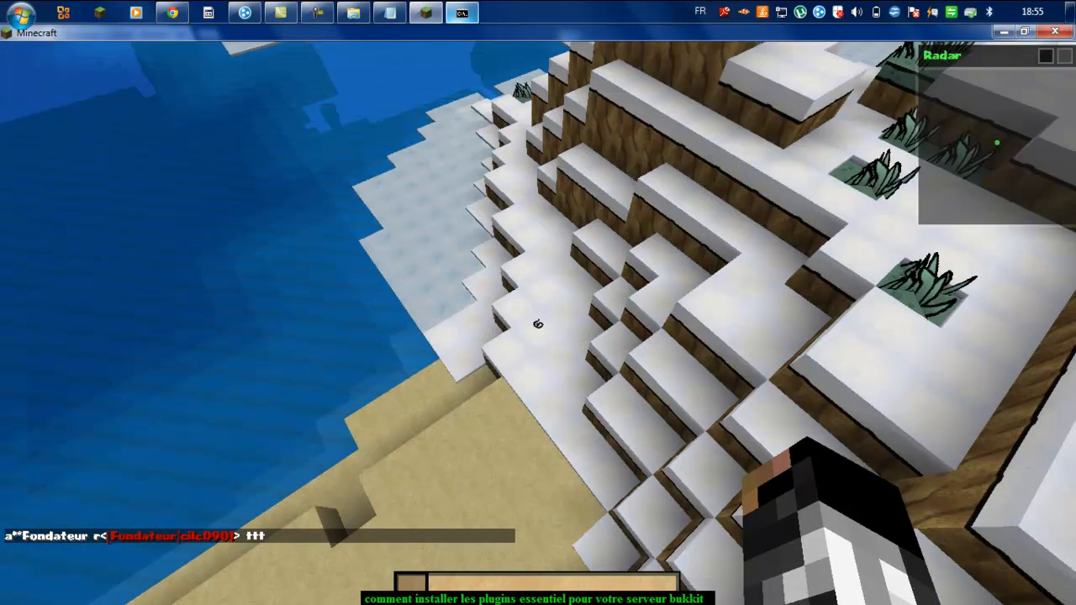
key(t)
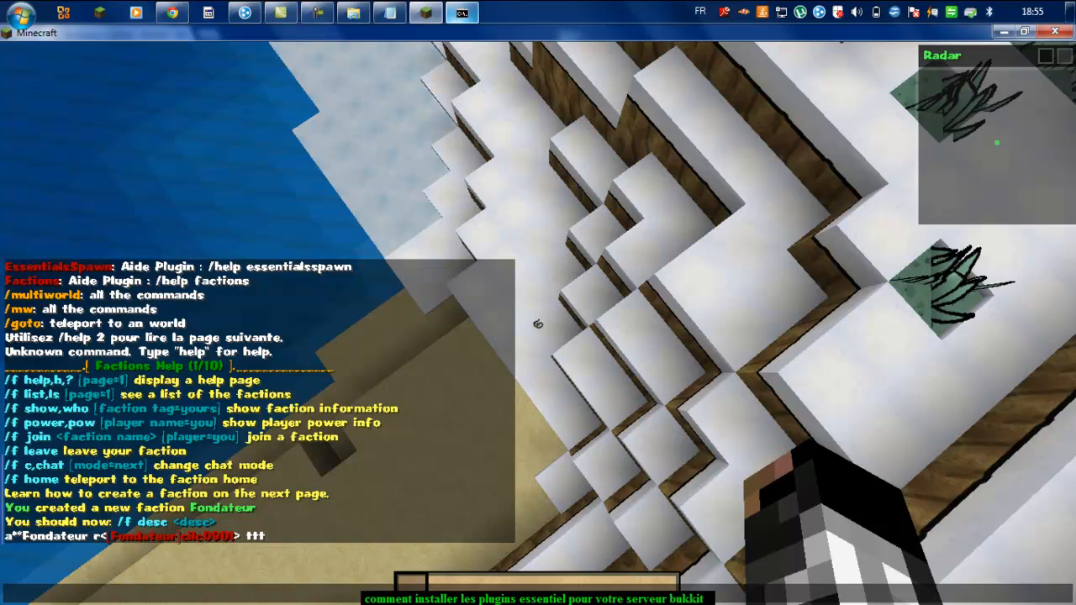
key(Escape)
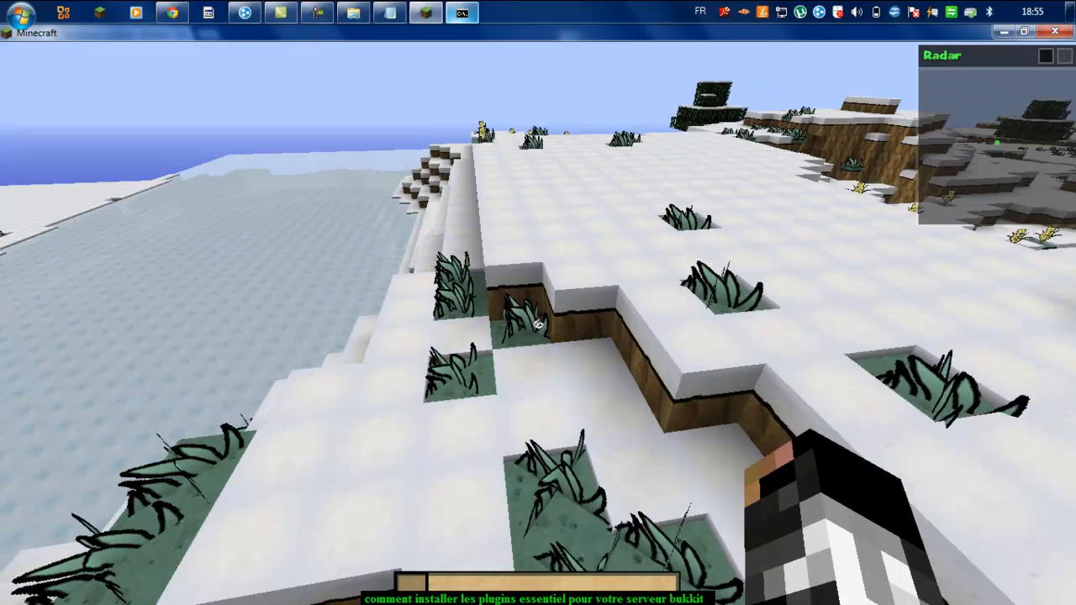
click(539, 323)
click(538, 323)
click(538, 323)
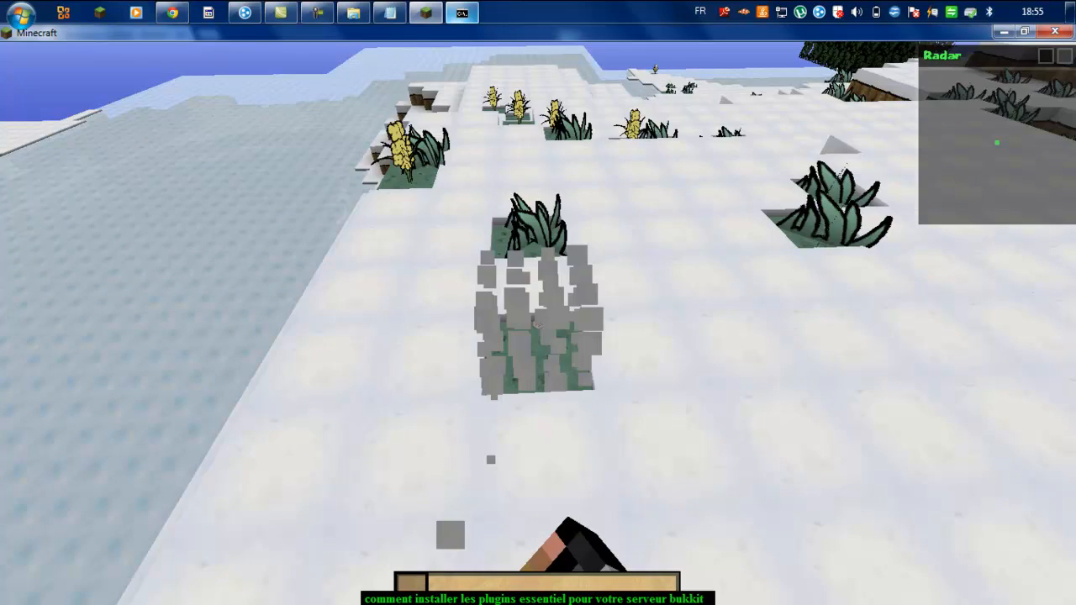
click(538, 323)
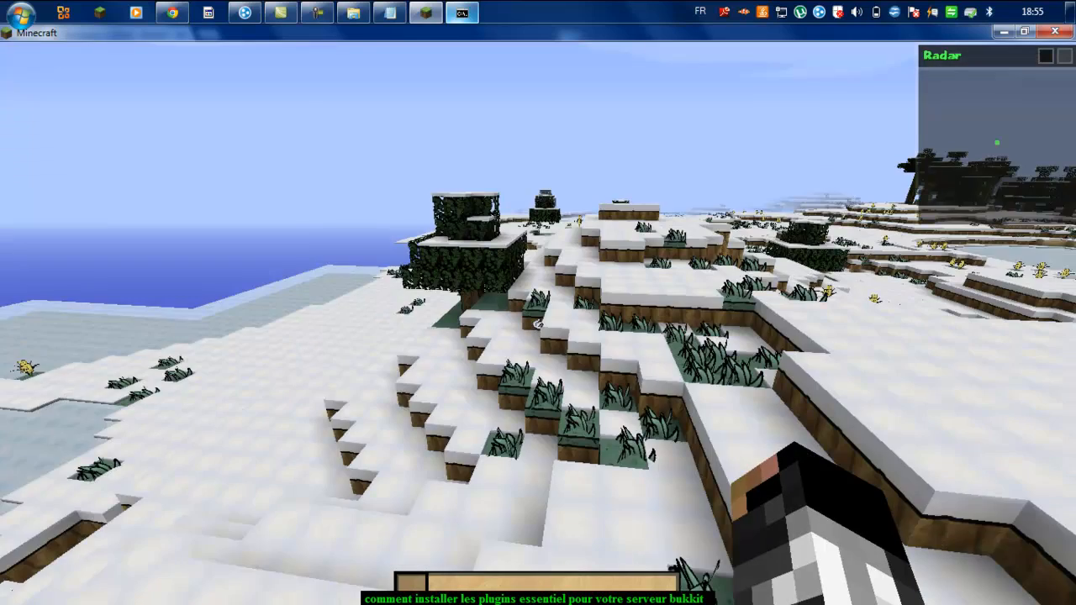
Step: Teleport back with /spawn and fly up beside the tree above its canopy
text(/spawn)
key(Return)
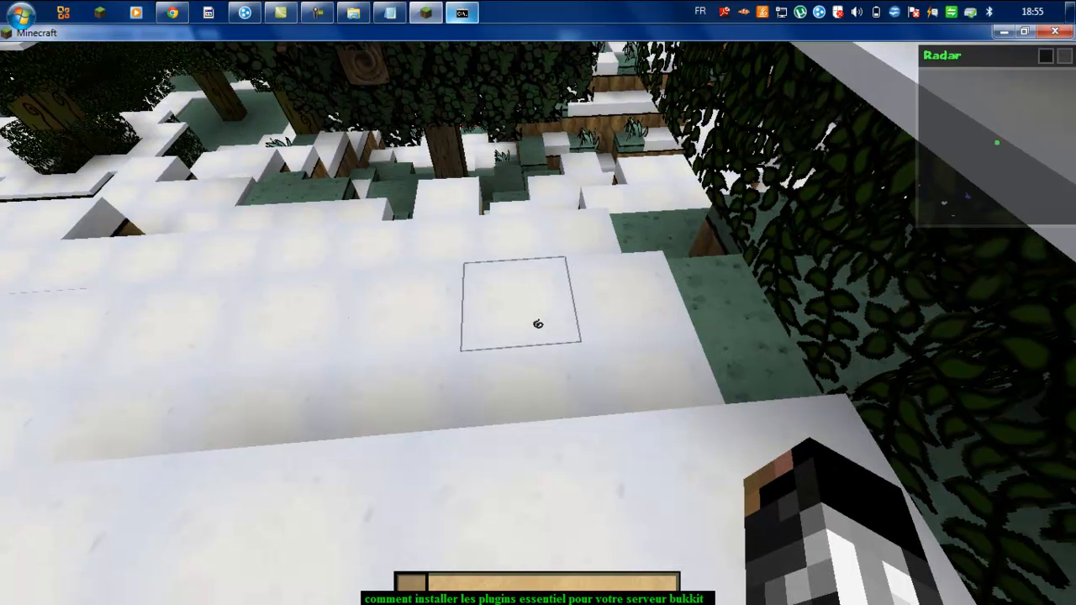
key(space)
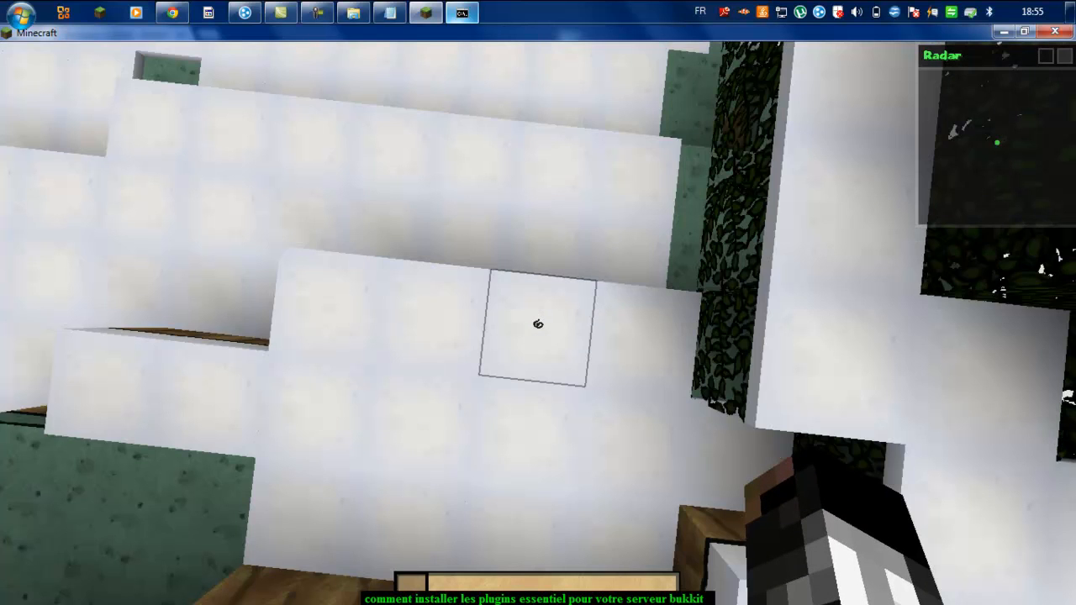
key(w)
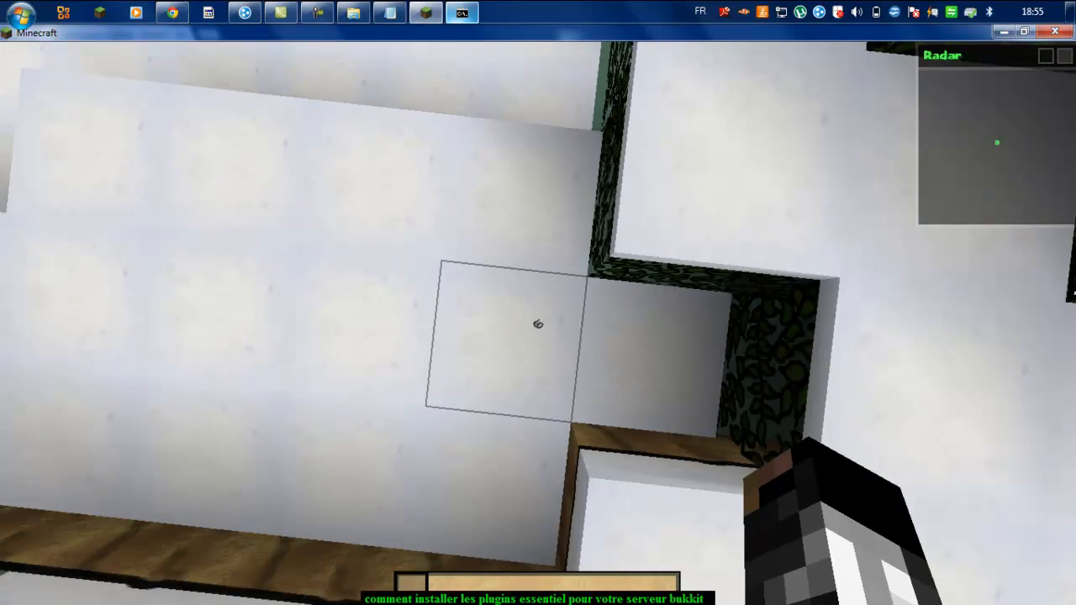
click(538, 324)
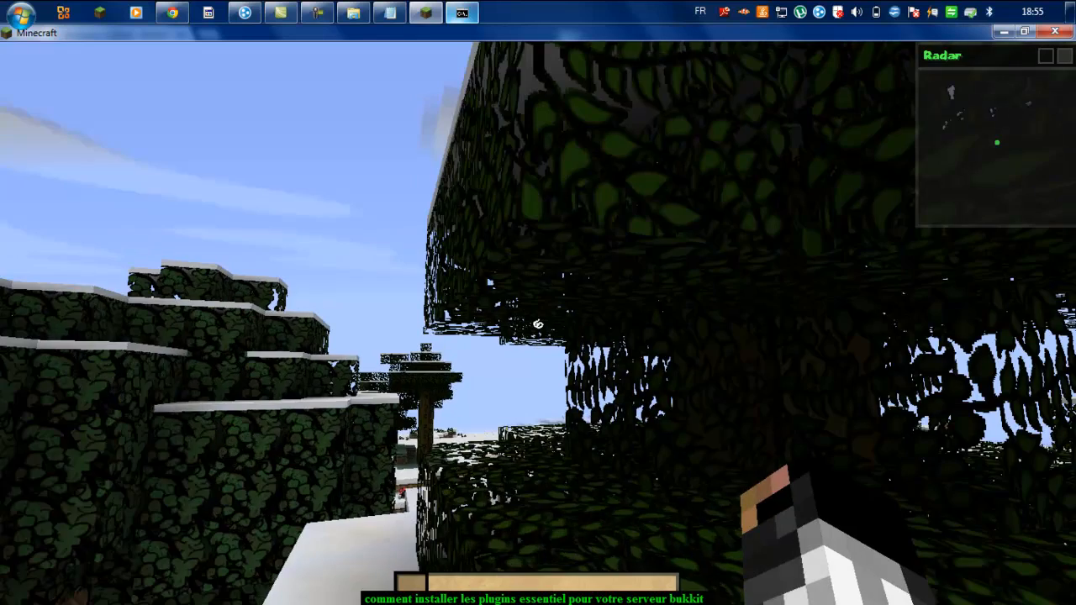
key(w)
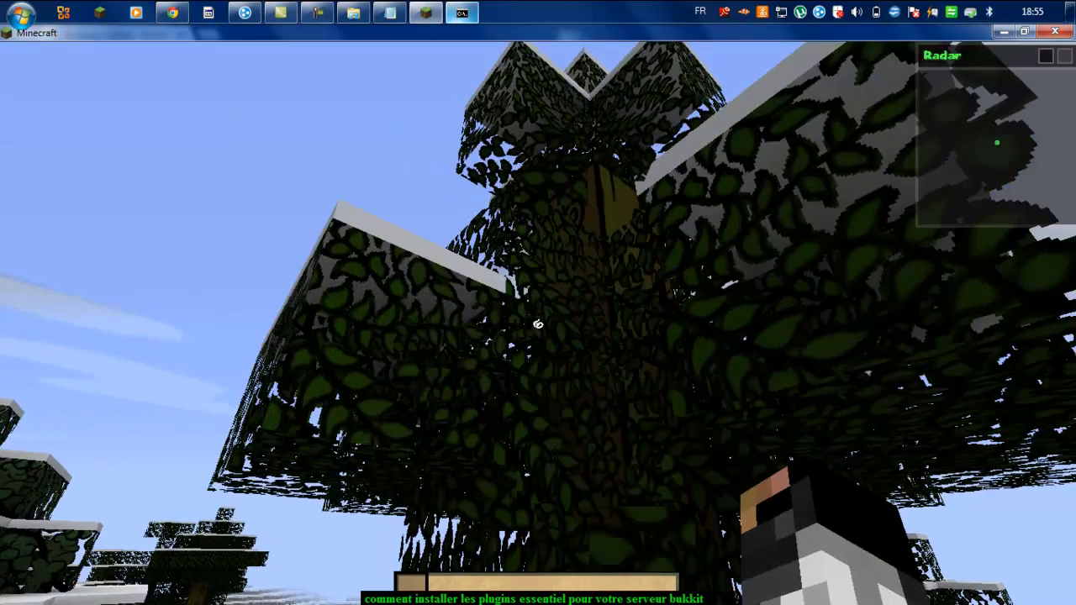
key(space)
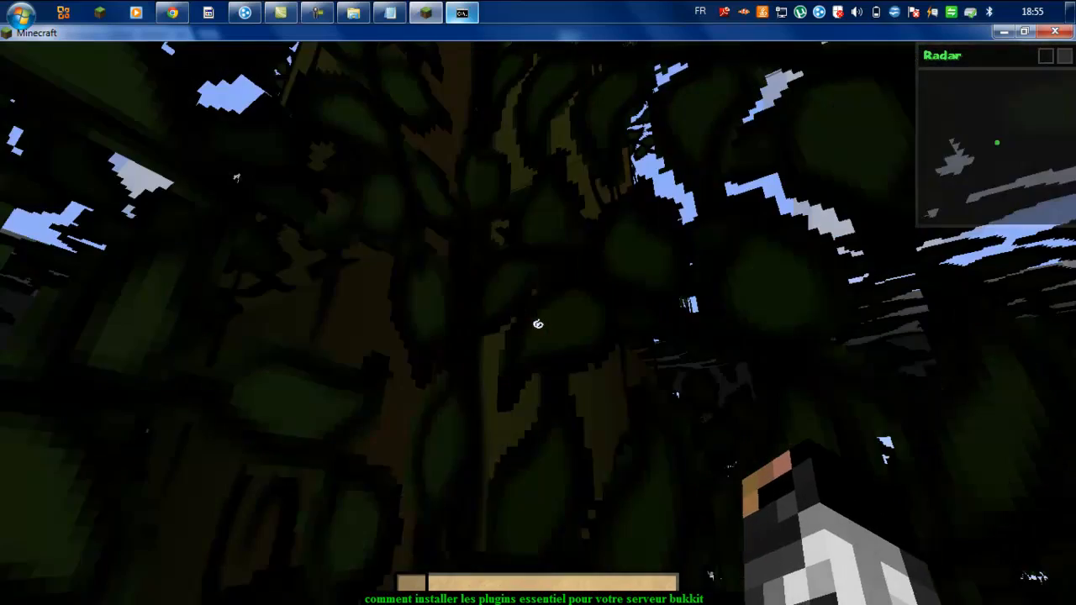
key(space)
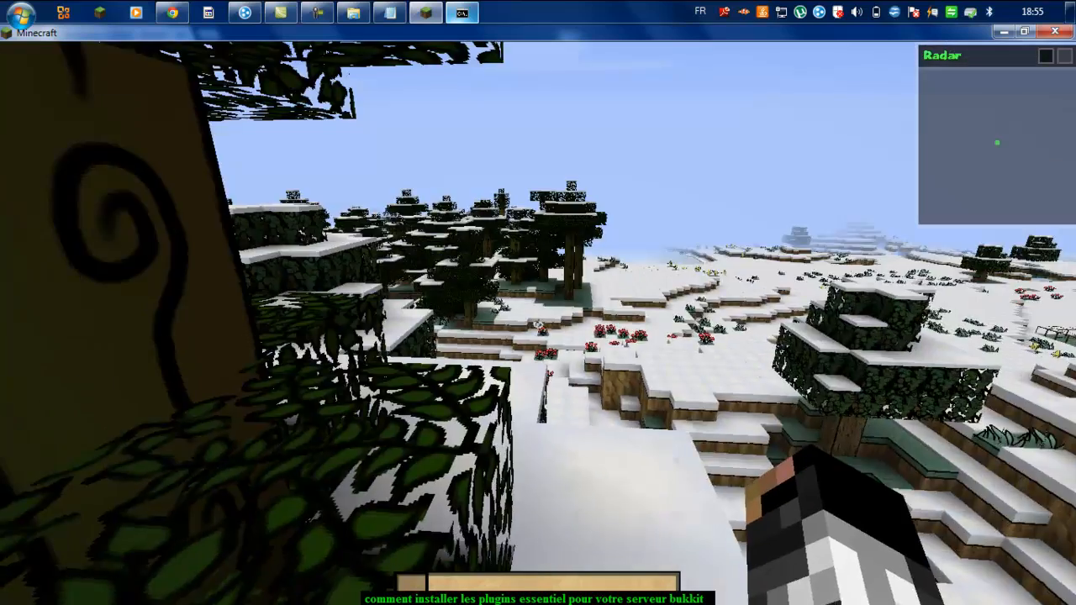
key(space)
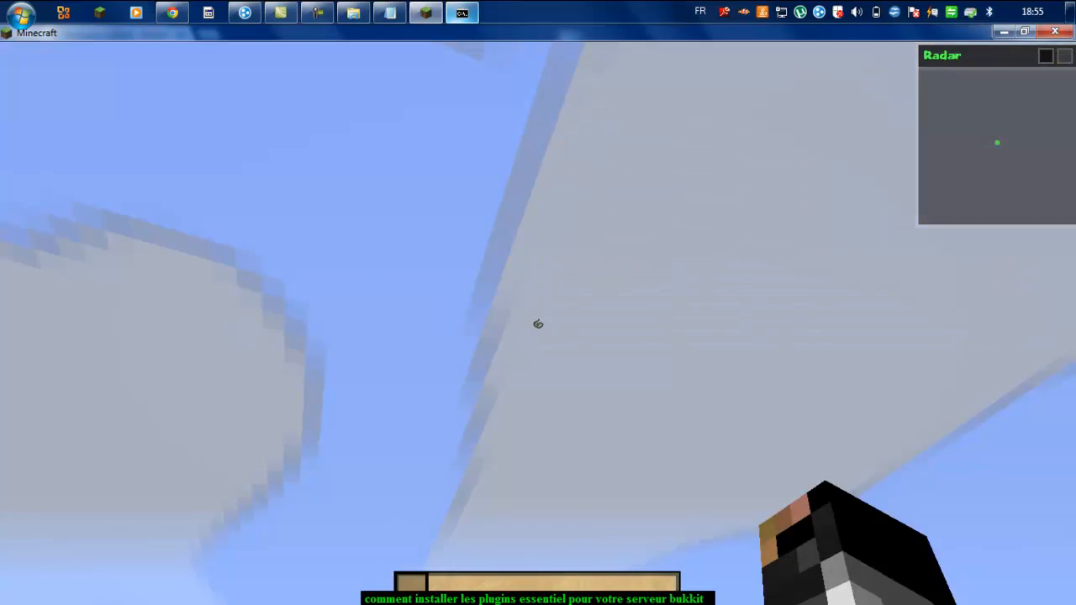
key(space)
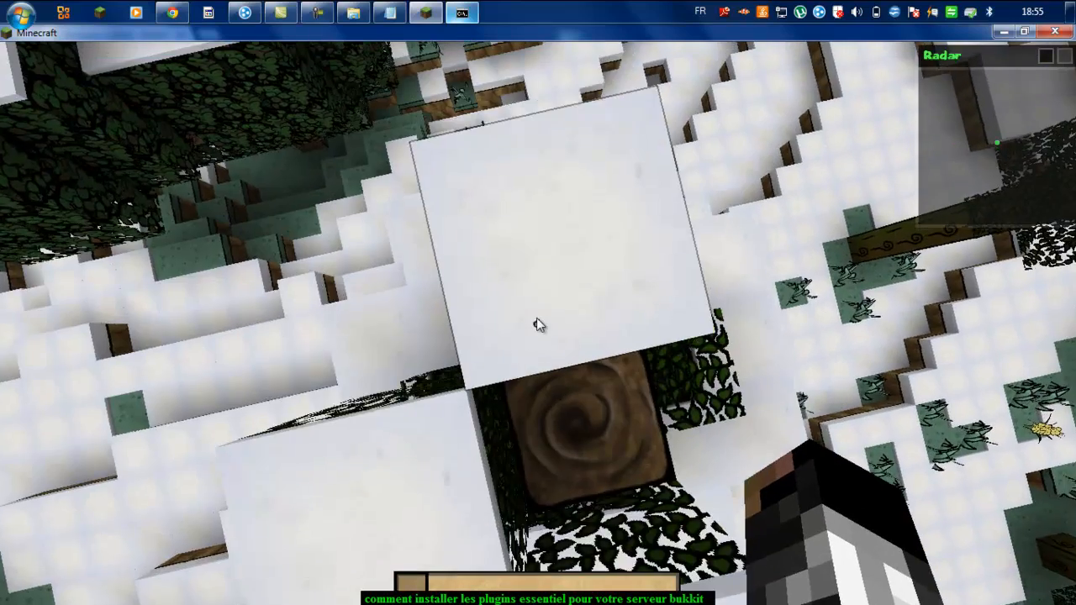
key(t)
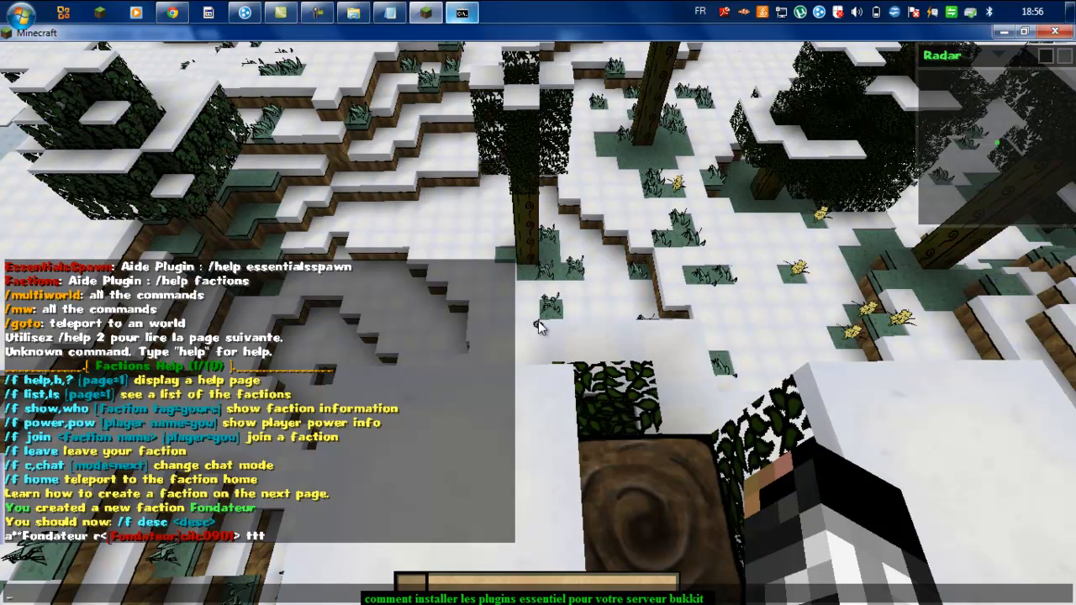
Step: Show the Factions help page and try to make the player a faction moderator
text(/mod)
text(p)
key(Return)
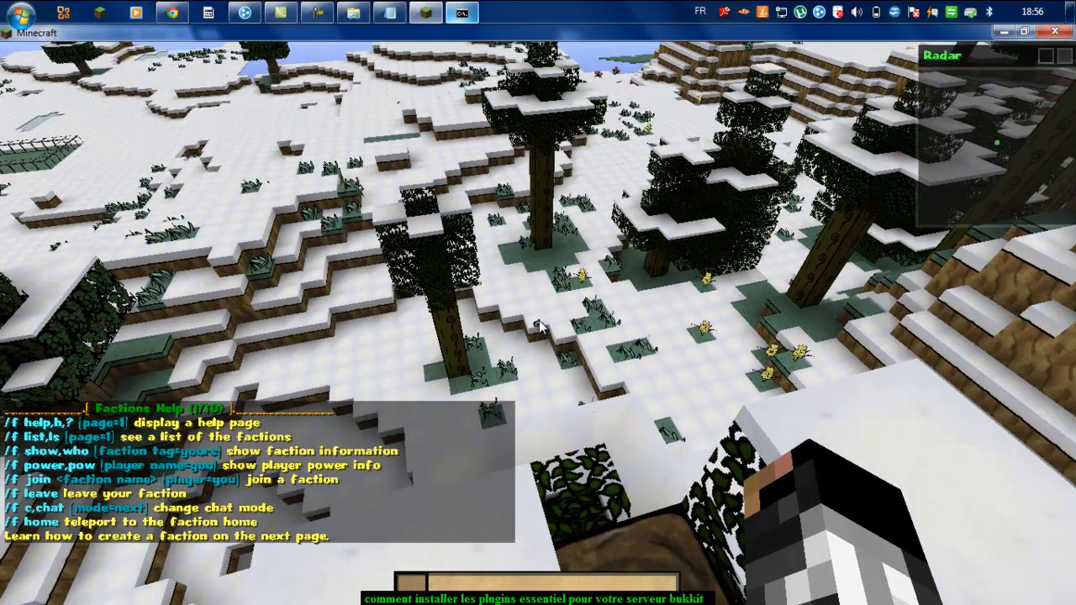
key(t)
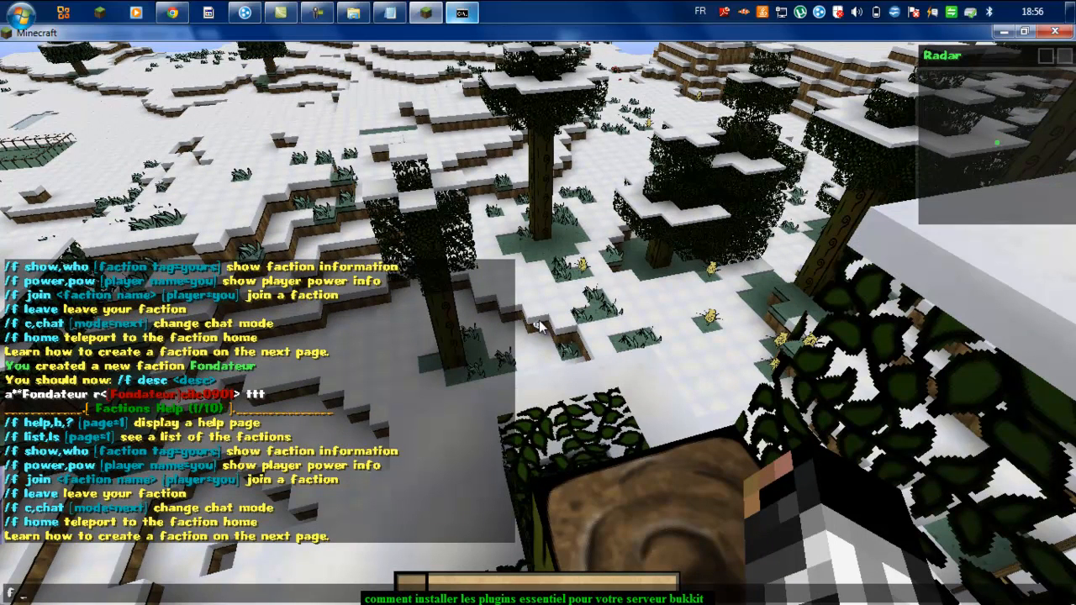
text(mod cilc0901)
key(Return)
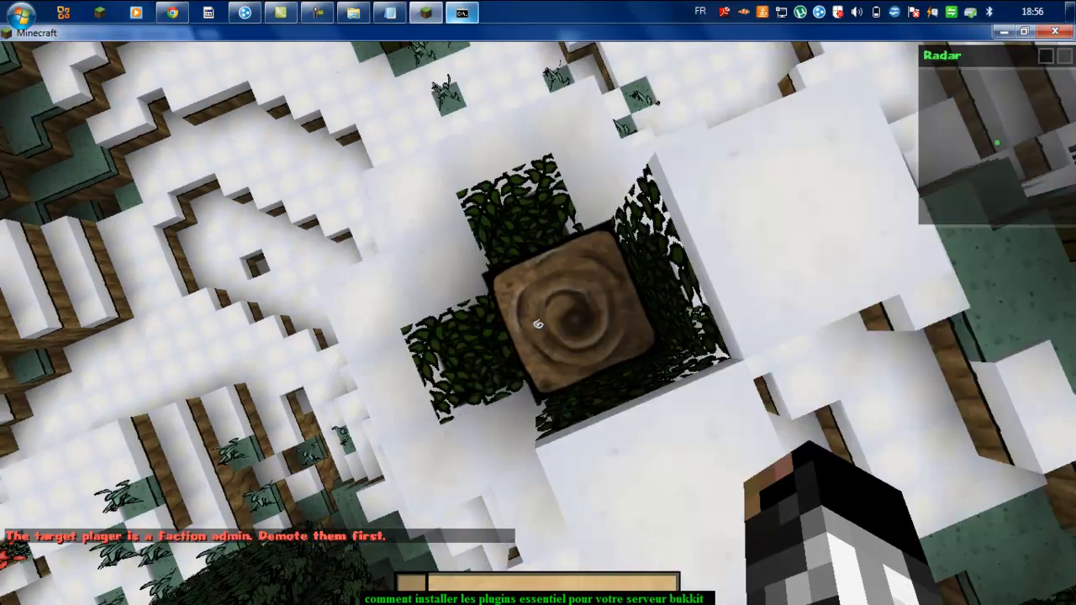
Step: Break the log blocks below and check the chat history
click(538, 324)
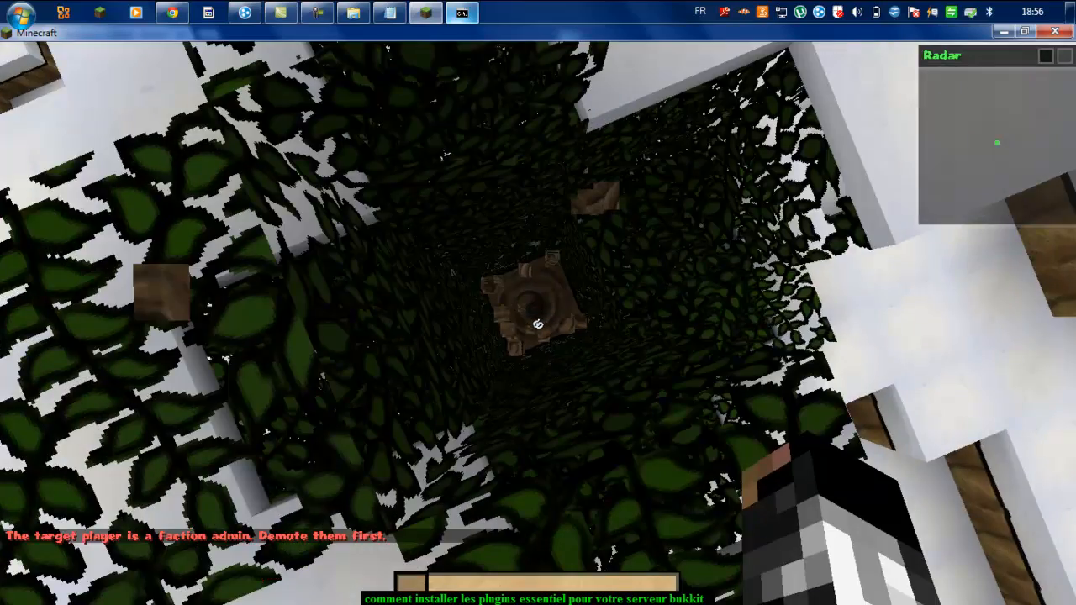
click(538, 323)
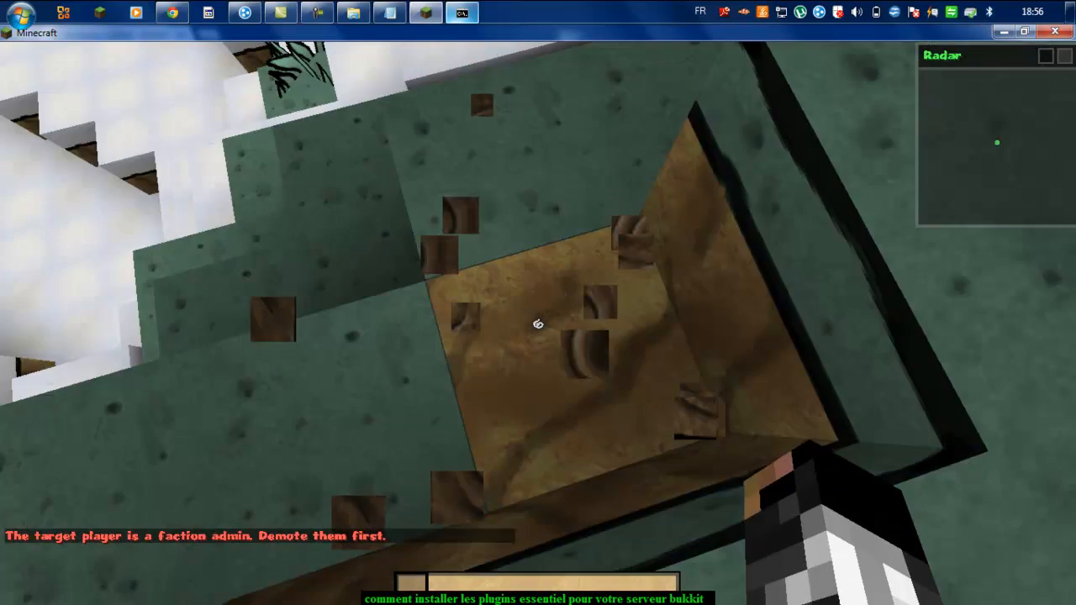
key(w)
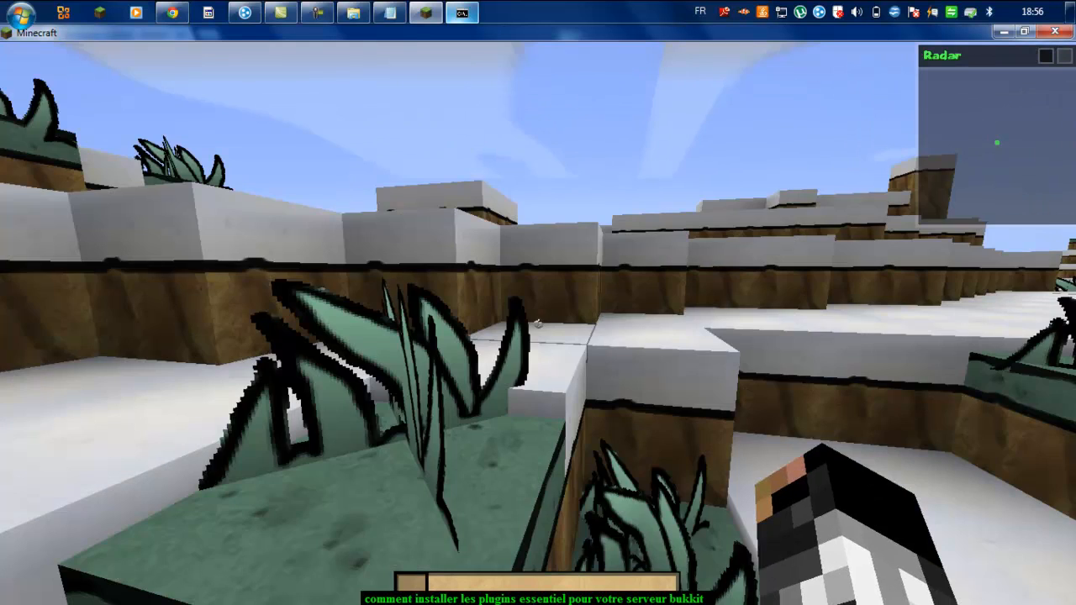
key(t)
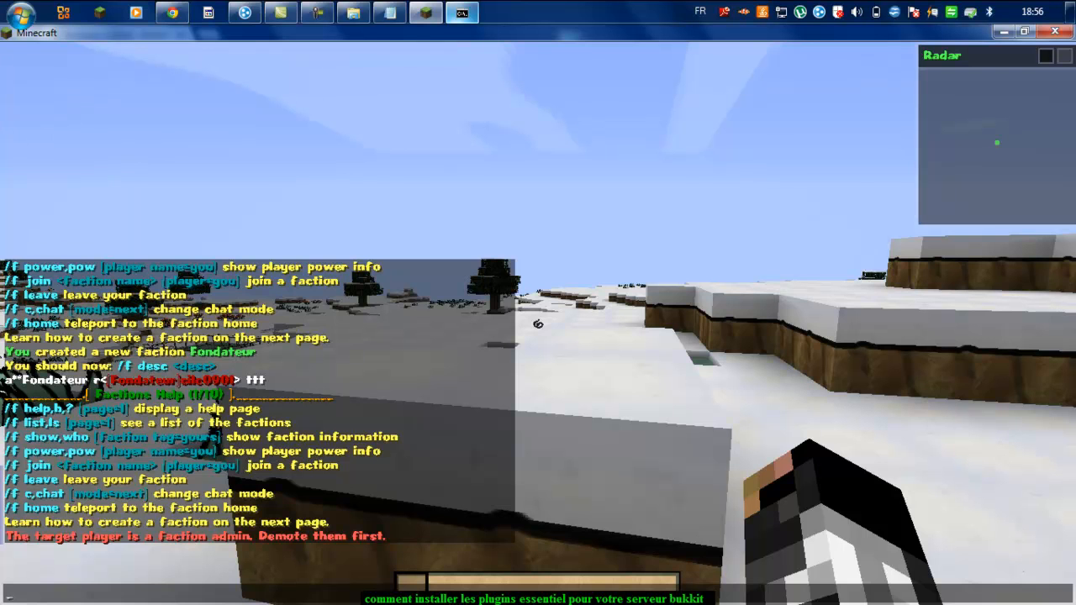
key(Escape)
Step: Walk and jump over the snowy ledges toward the hill and red flowers, then reopen chat
key(z)
key(space)
key(z)
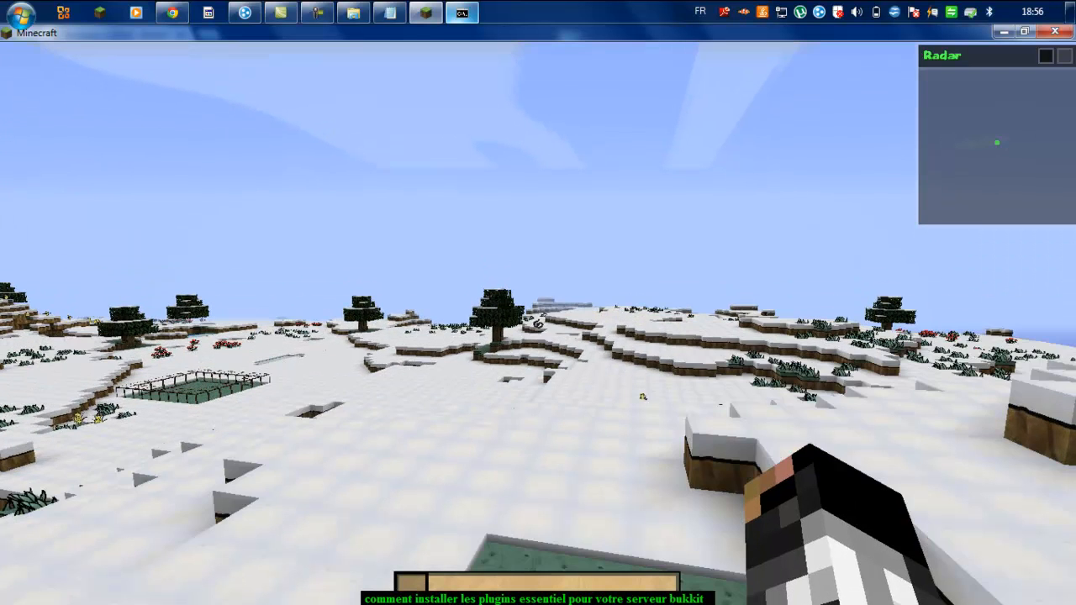
key(z)
key(space)
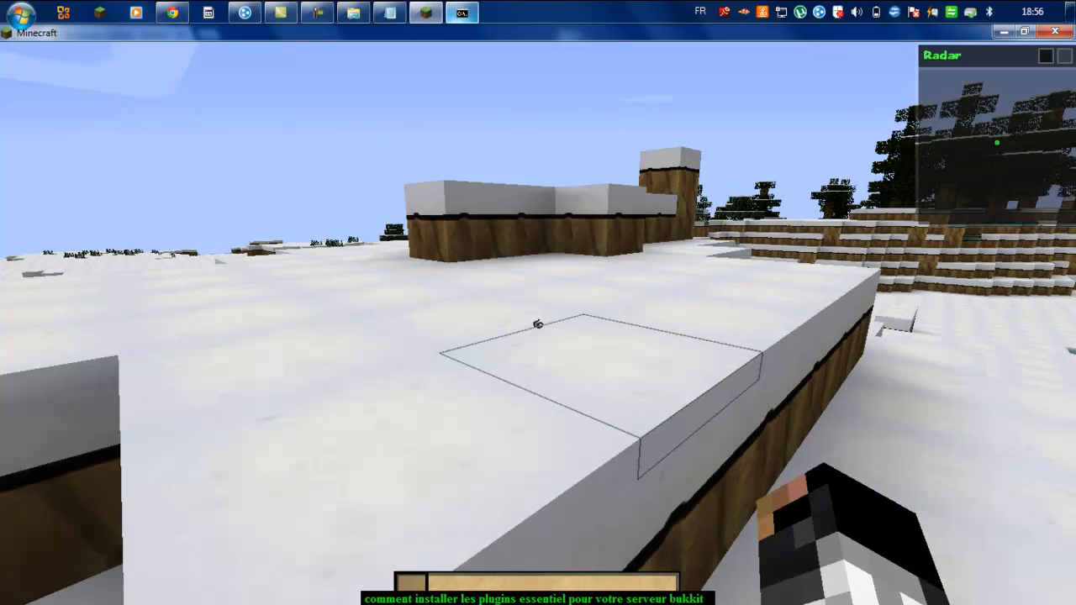
key(z)
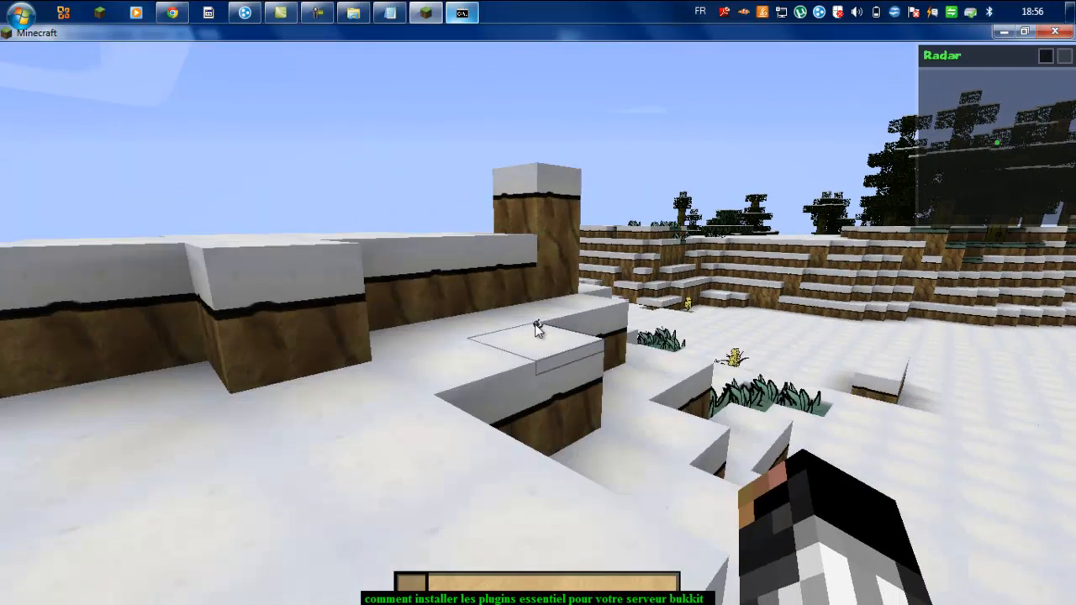
key(z)
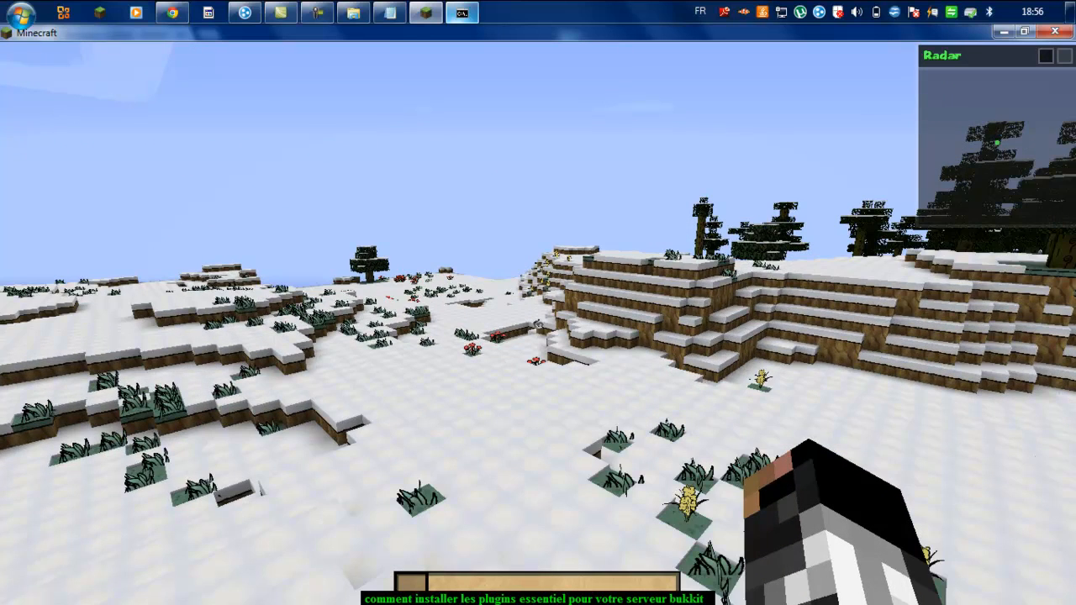
key(z)
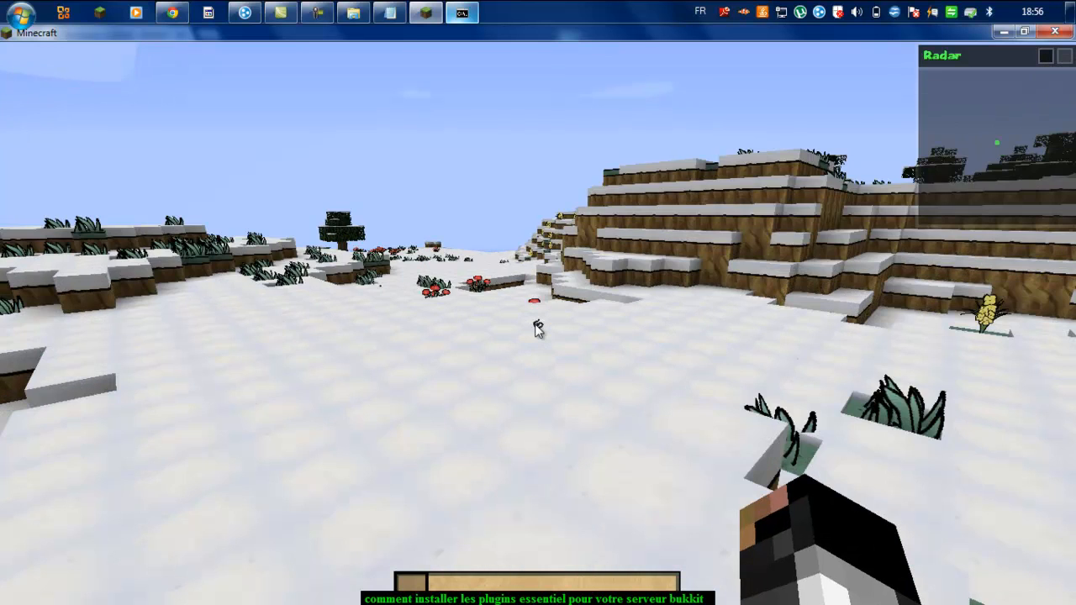
key(z)
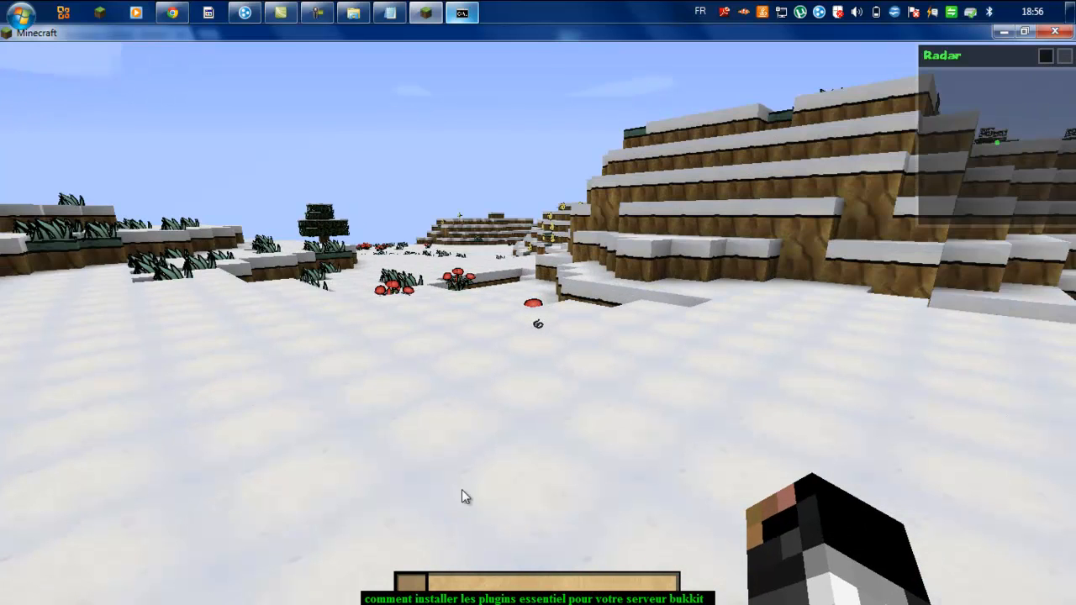
key(z)
key(z)
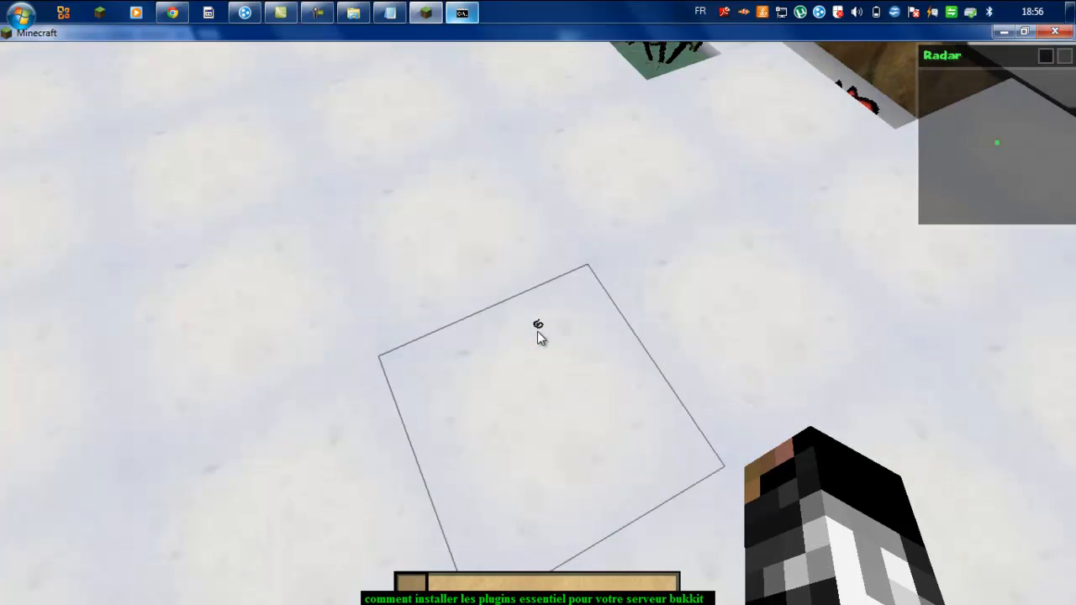
key(Escape)
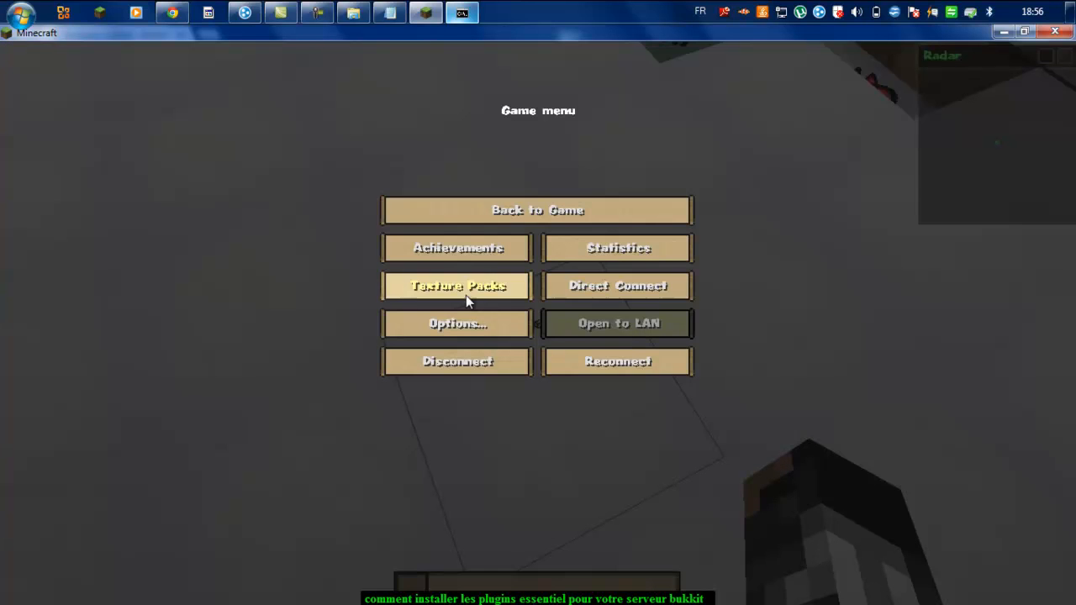
key(Escape)
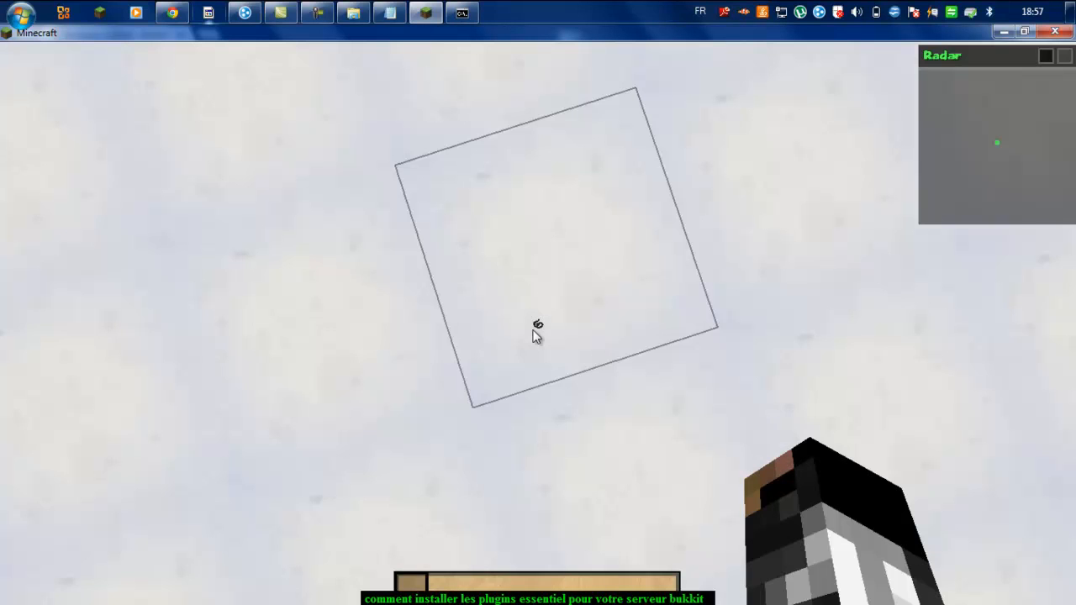
key(t)
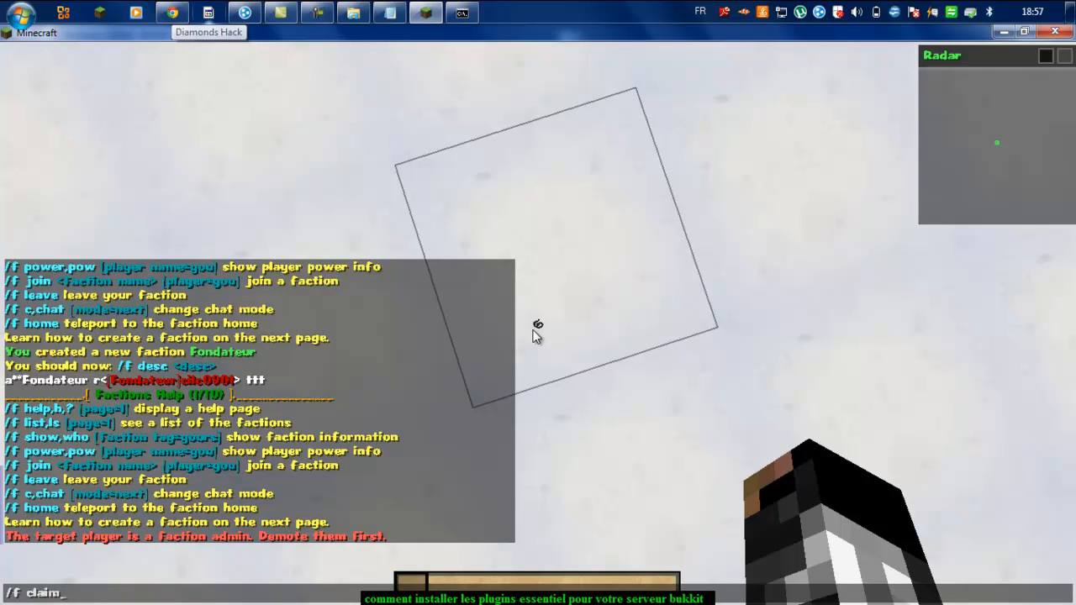
Step: Claim the land for Fondateur with /f claim, review the confirmation, and break a snow block
text(/f claim)
key(Return)
key(w)
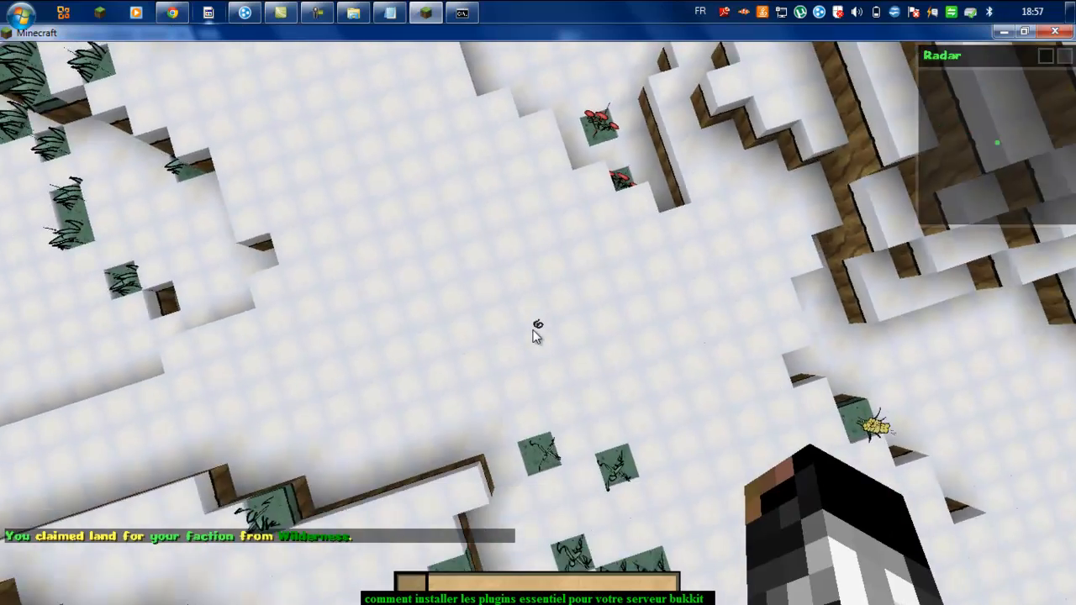
key(w)
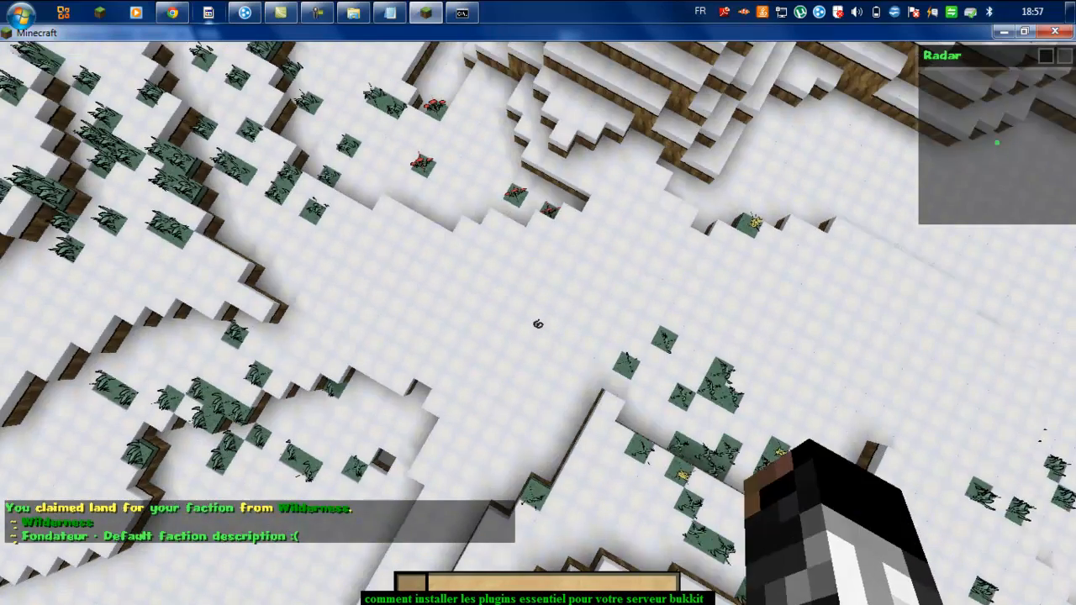
key(t)
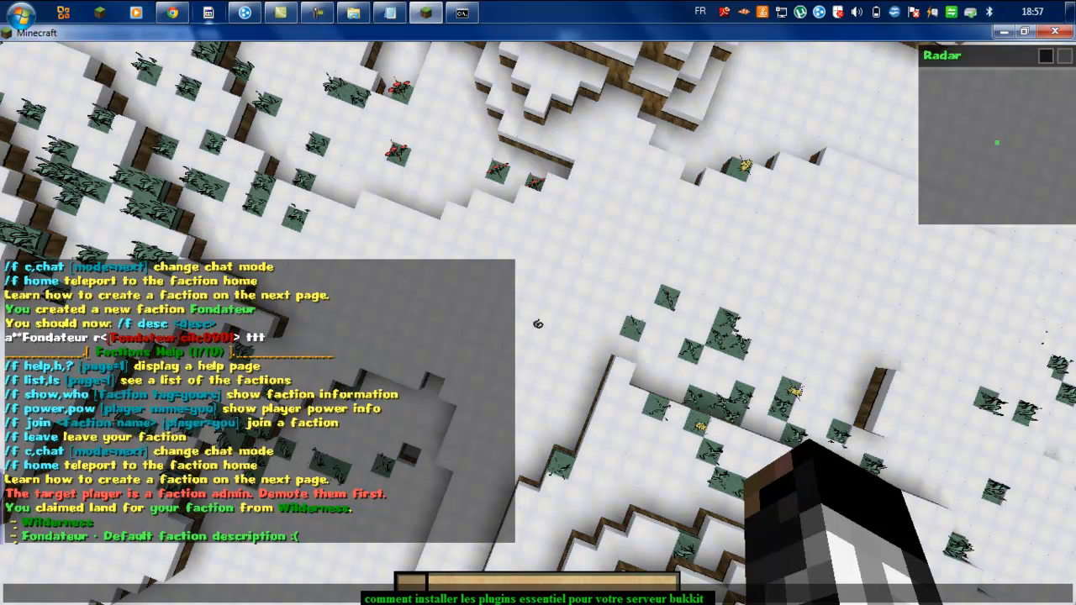
key(Escape)
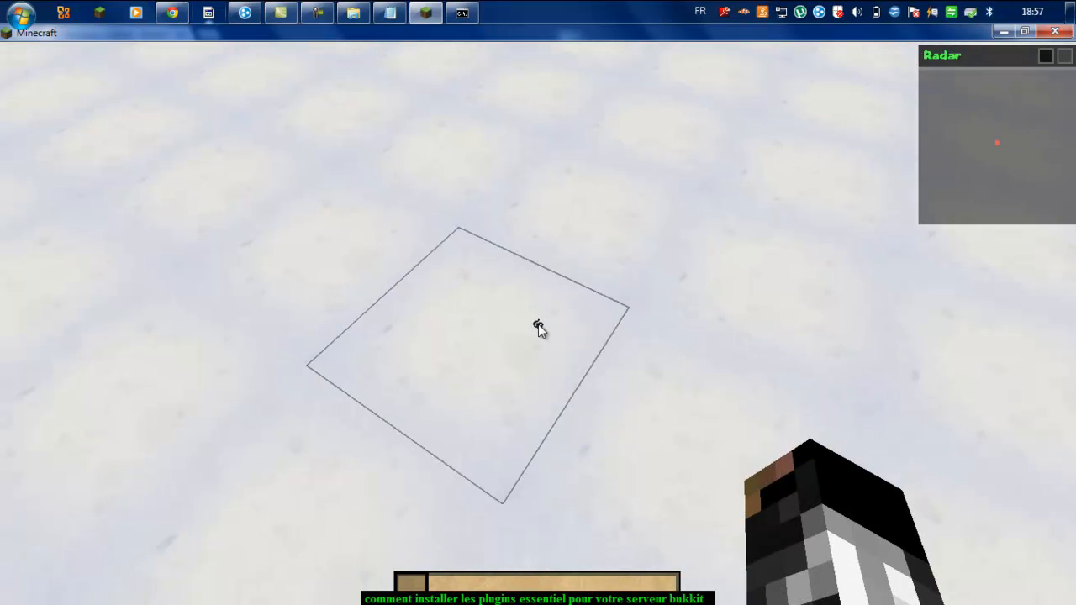
click(539, 328)
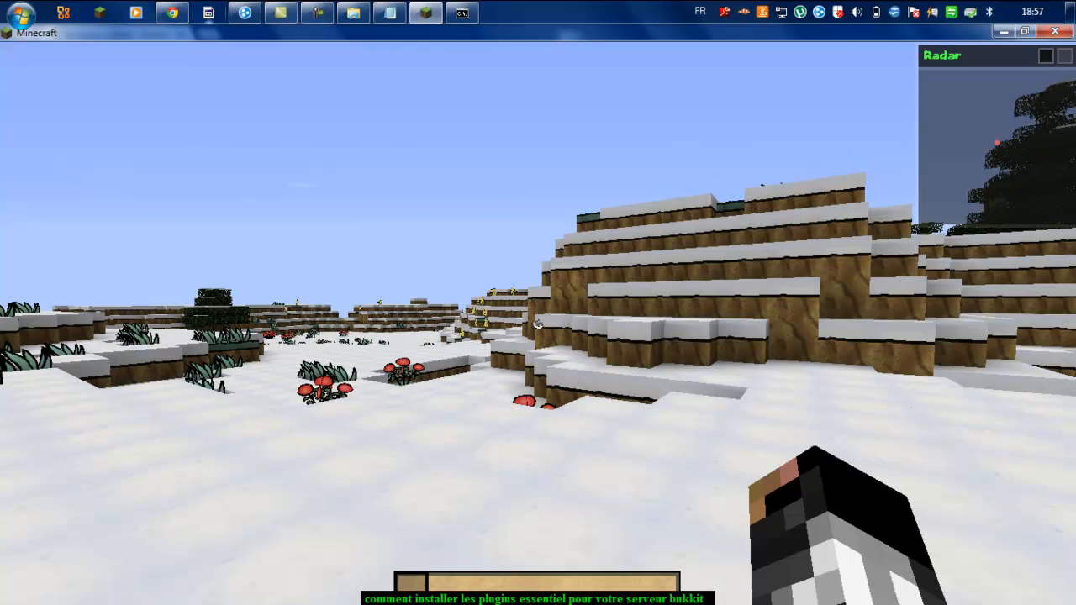
Step: Release the claimed land with /f unclaim
key(t)
text(/)
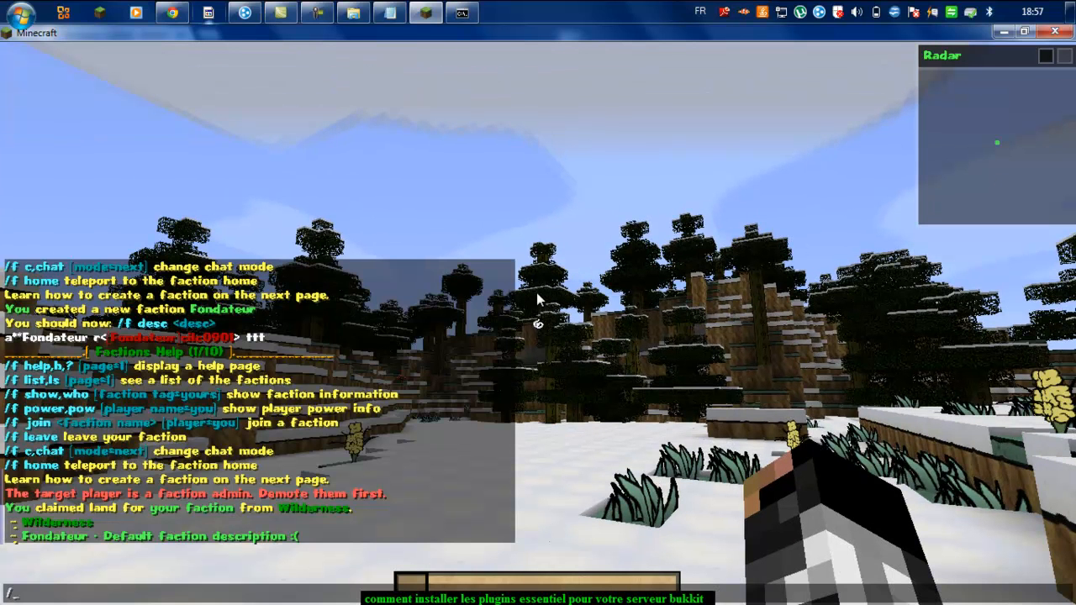
text(f unclaim)
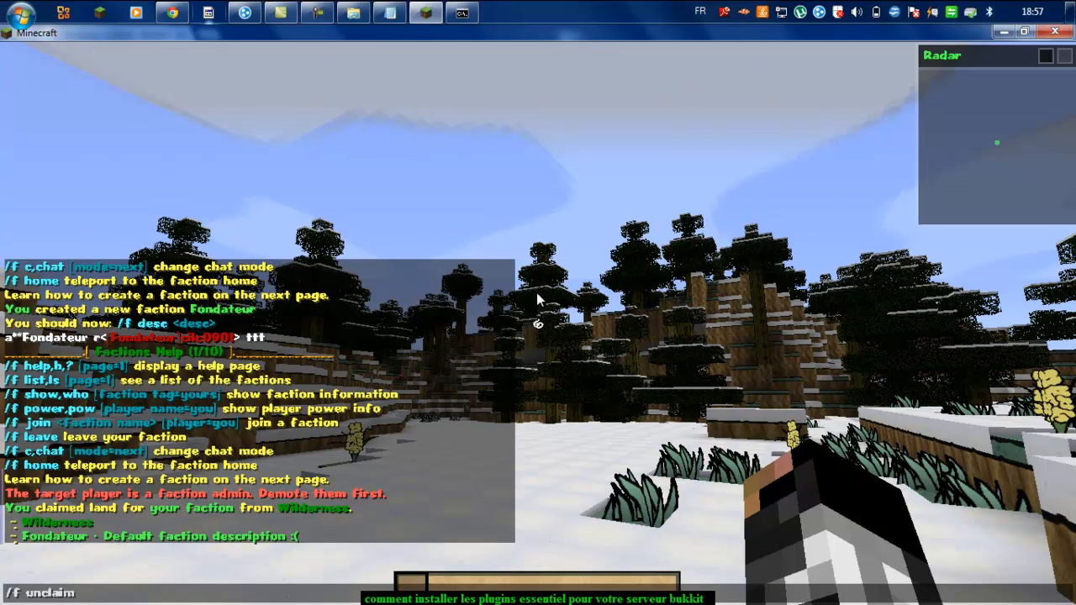
key(Return)
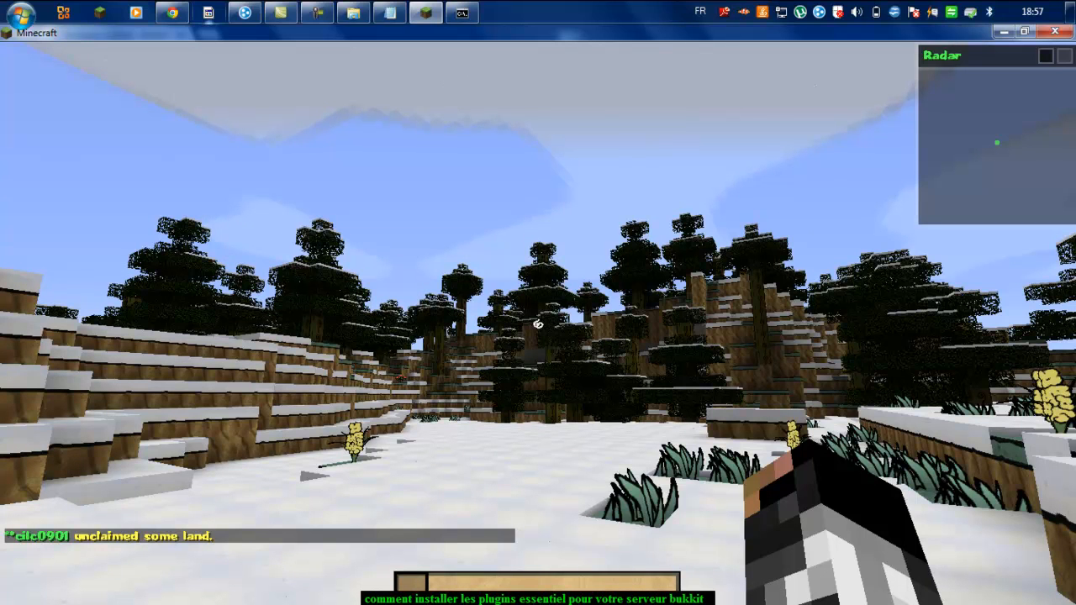
Step: Try /f ally and /f enemy, which only return their usage
key(slash)
text(f ally)
key(Return)
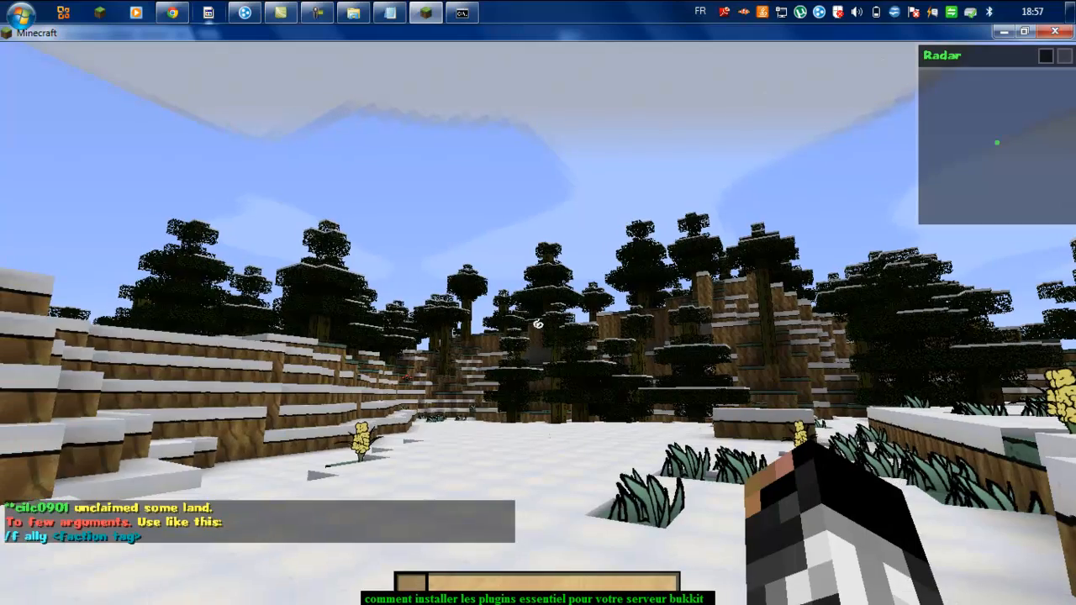
key(w)
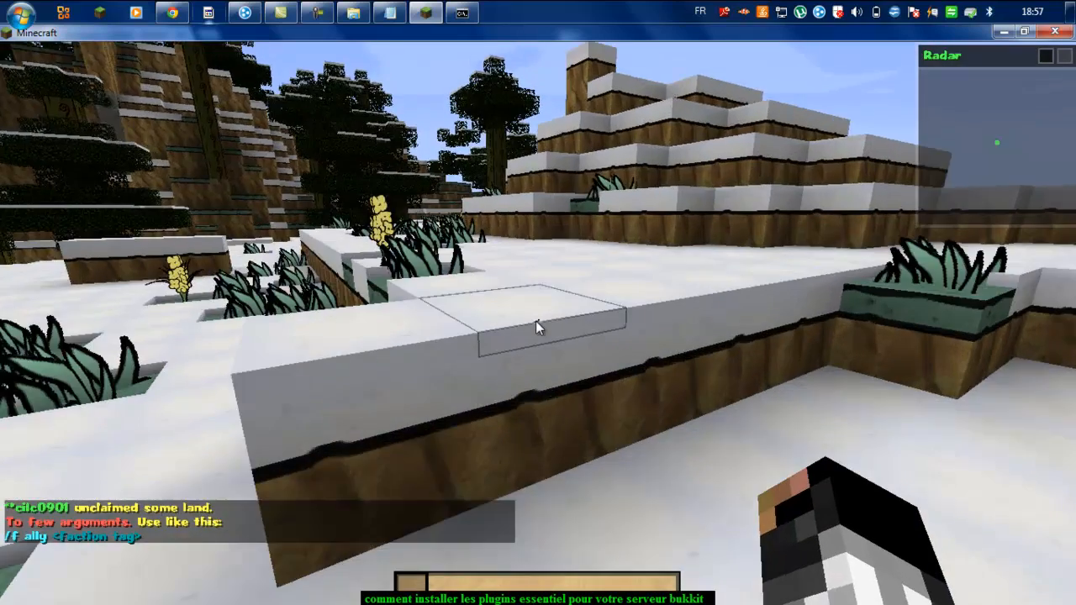
click(538, 327)
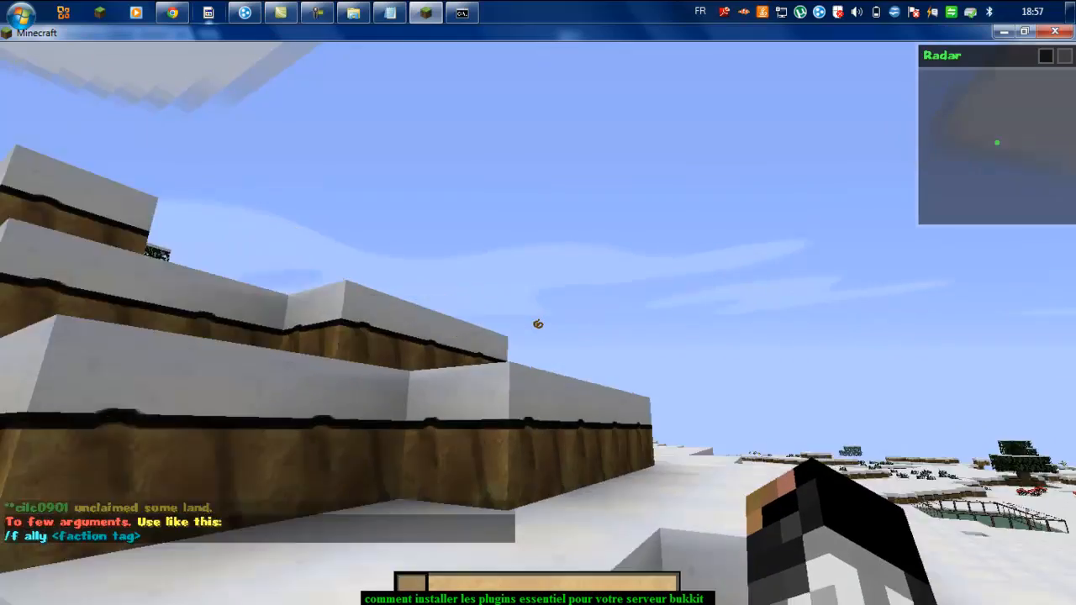
key(slash)
text(f enemy)
key(Return)
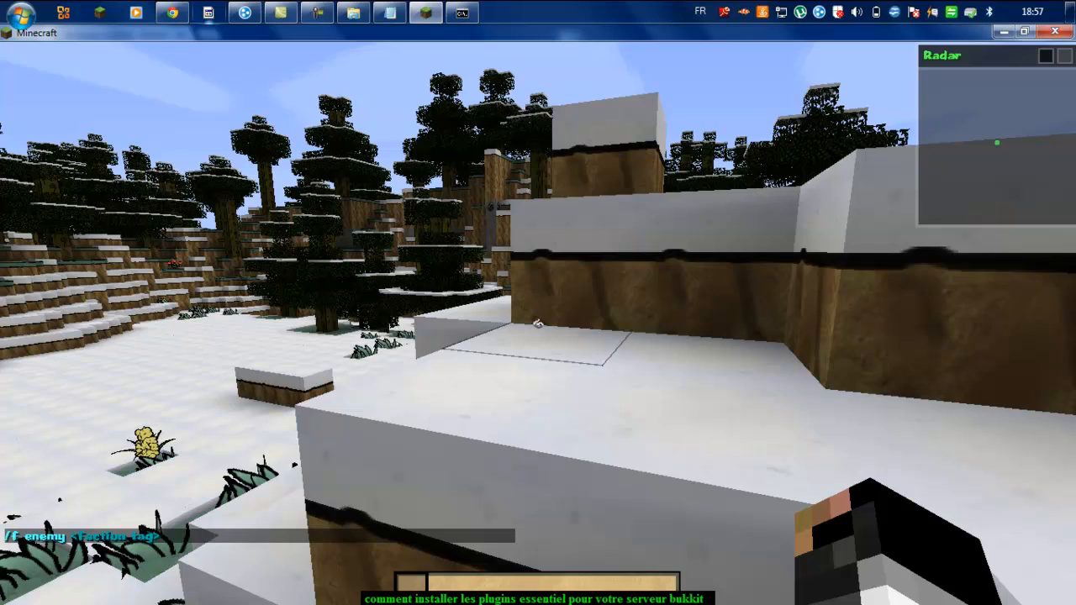
Step: Jump onto the snowy ledge, break the large snow-topped block, then pause and resume
key(w)
key(space)
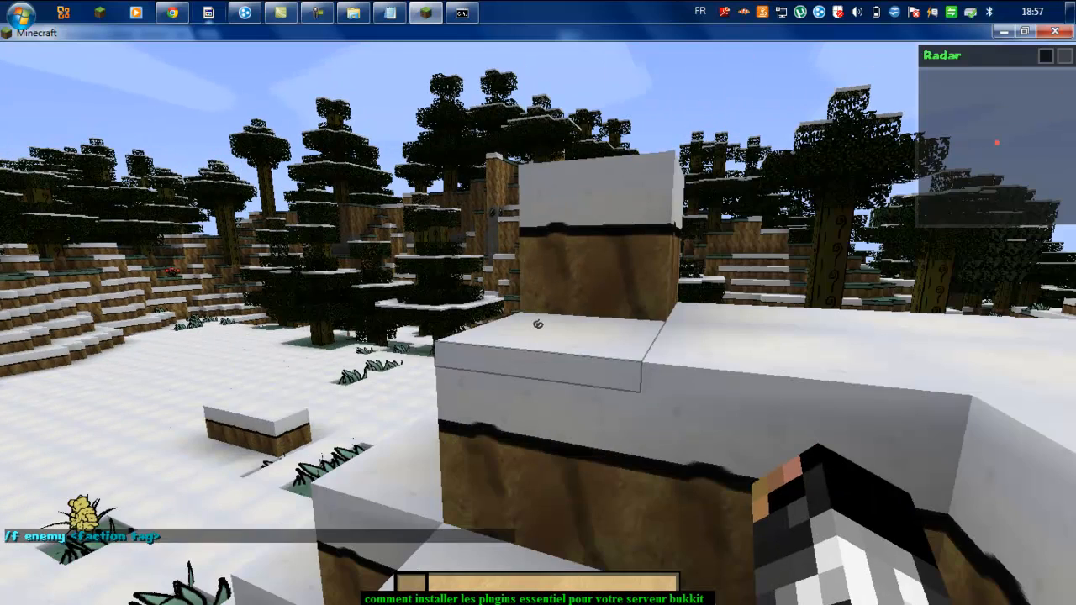
key(w)
key(space)
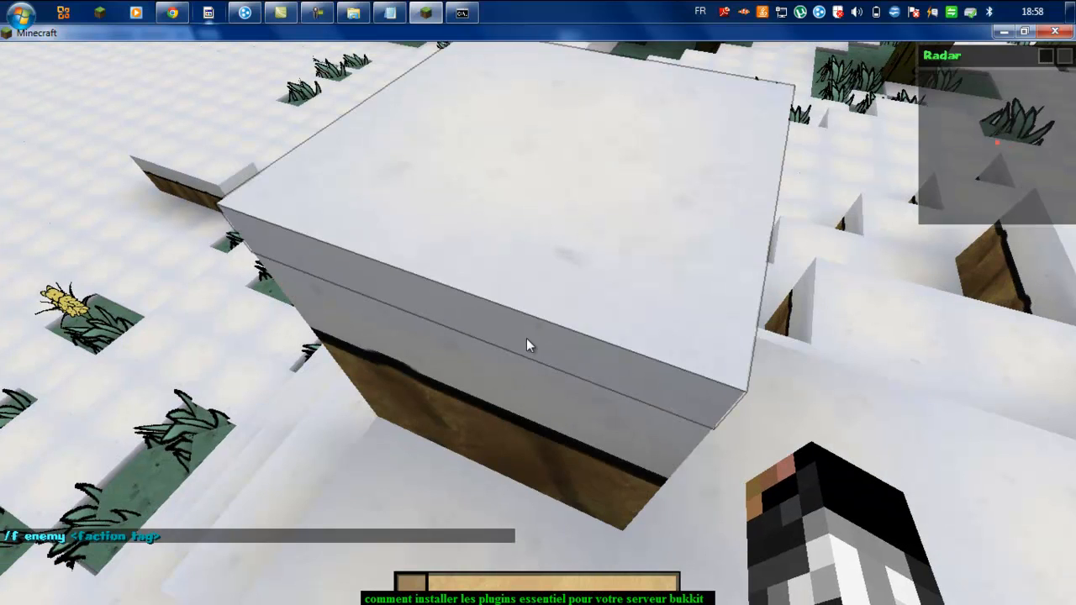
click(526, 345)
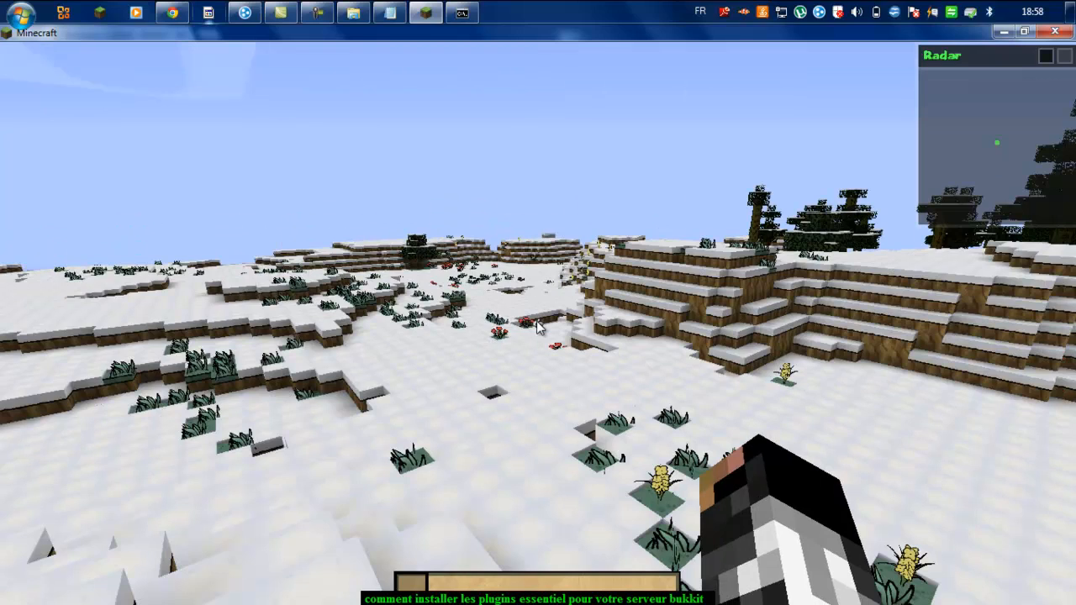
key(w)
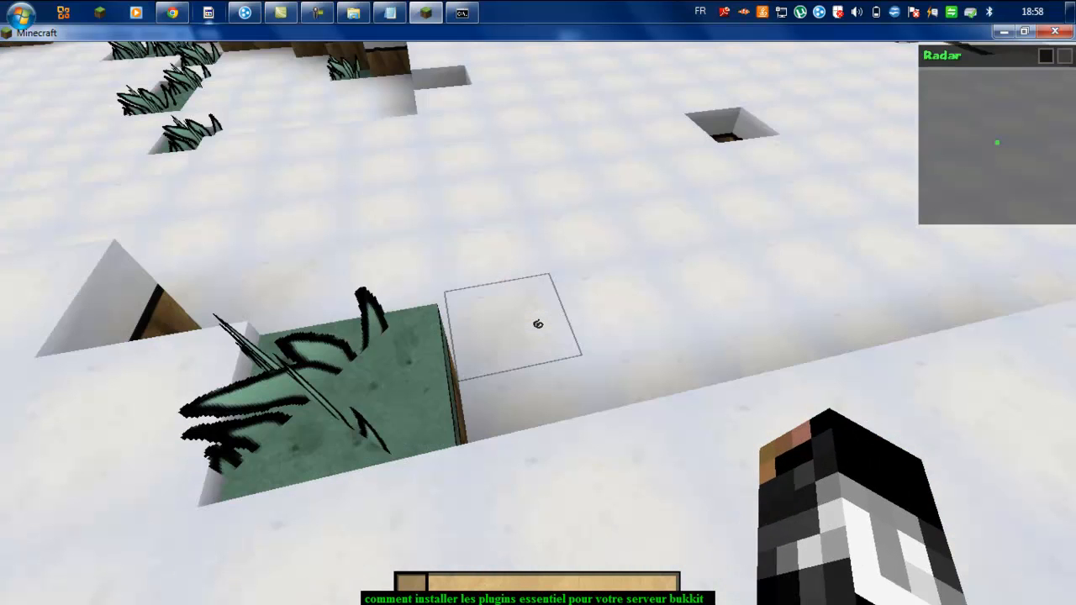
key(w)
key(Escape)
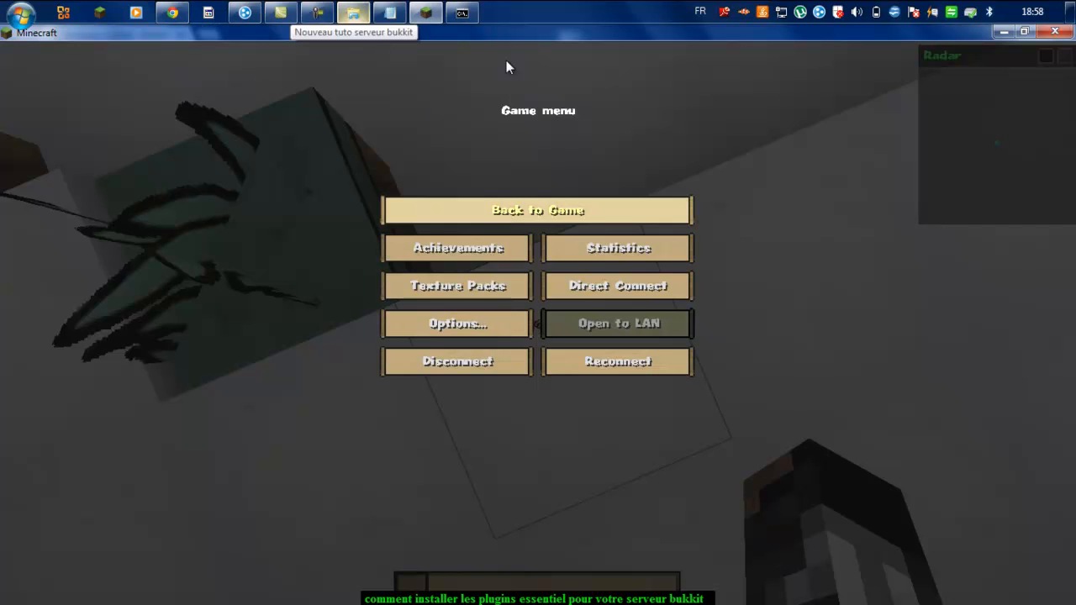
key(Escape)
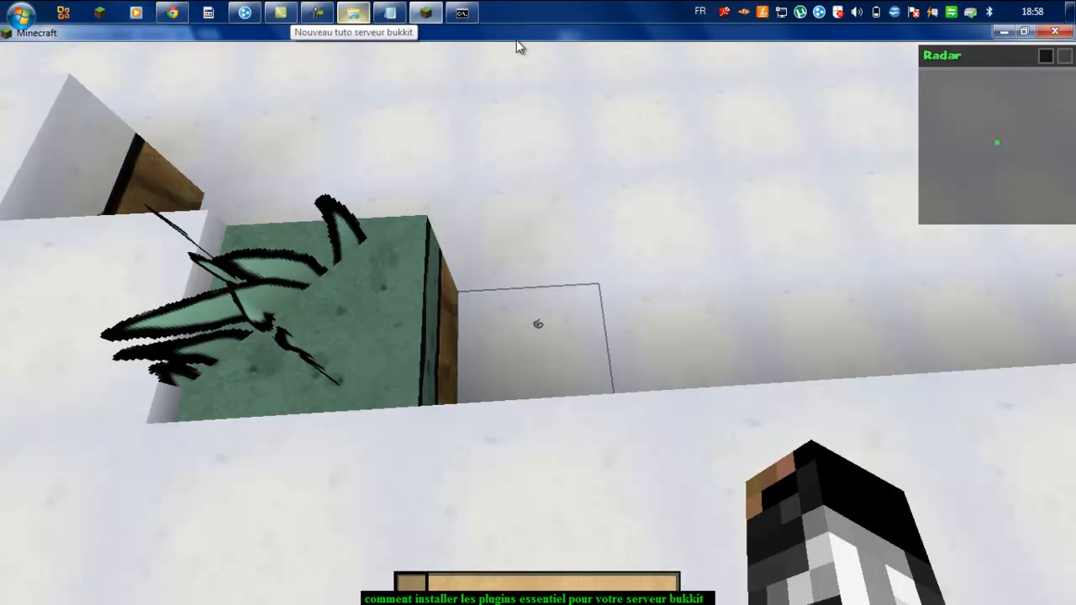
Step: List the MultiWorld commands with /mw help and type /mw create test in chat
text(t)
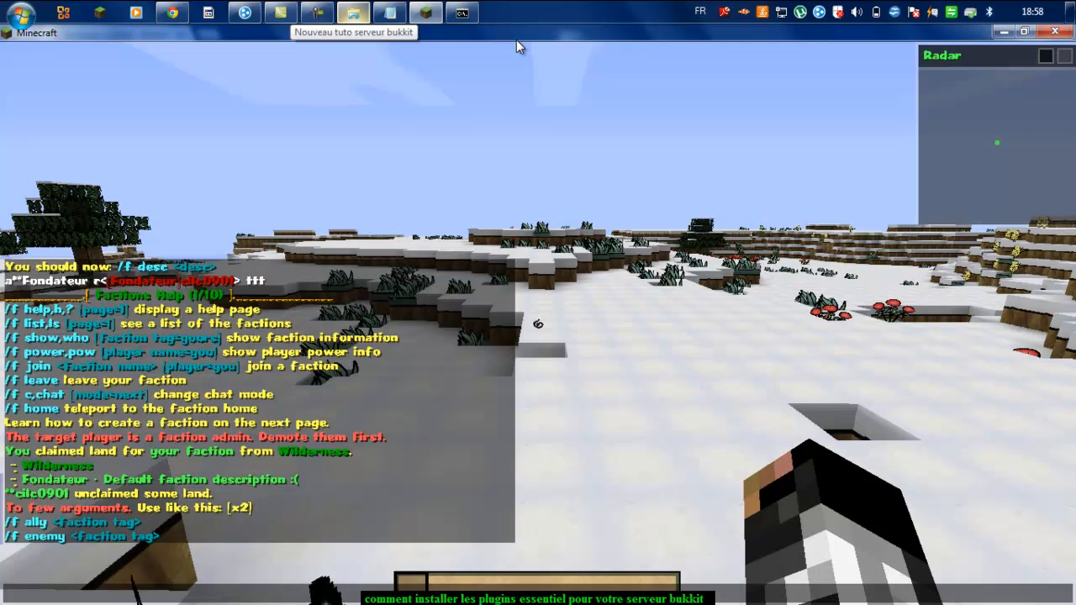
text(/m)
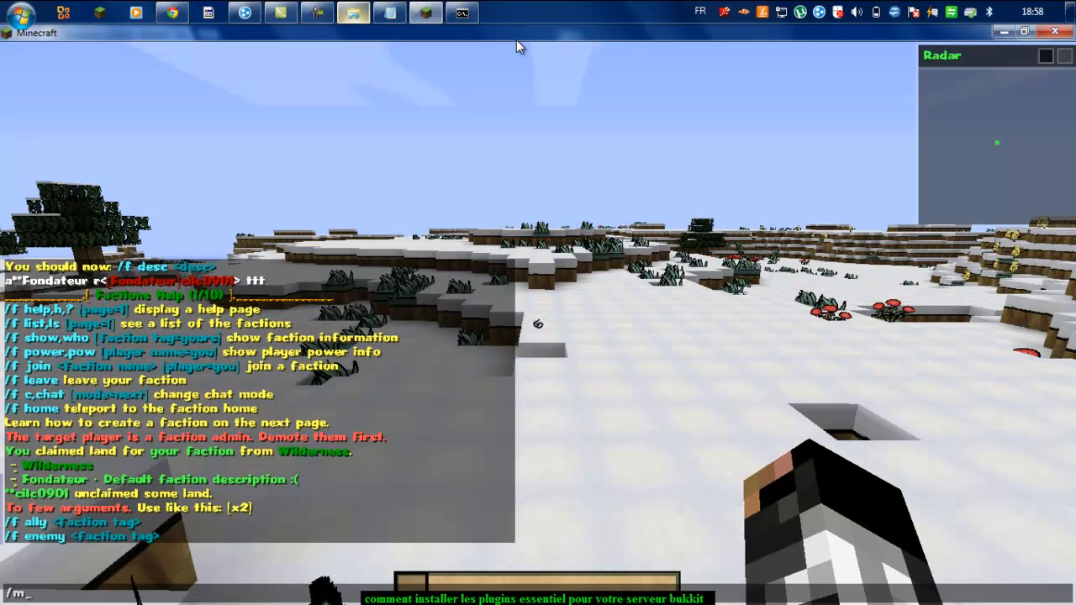
text(w help)
key(Return)
key(w)
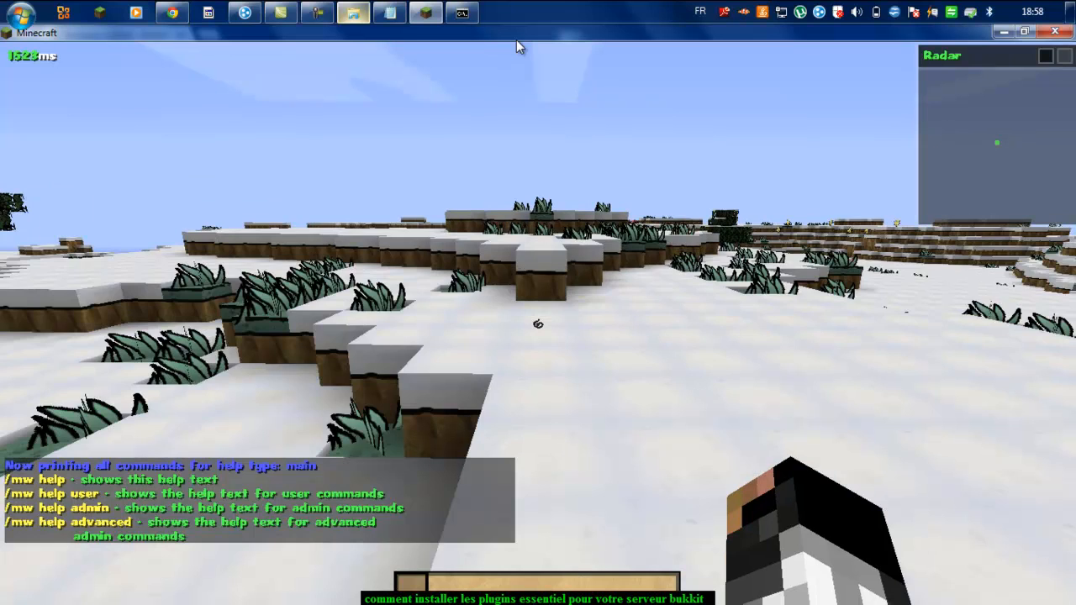
key(slash)
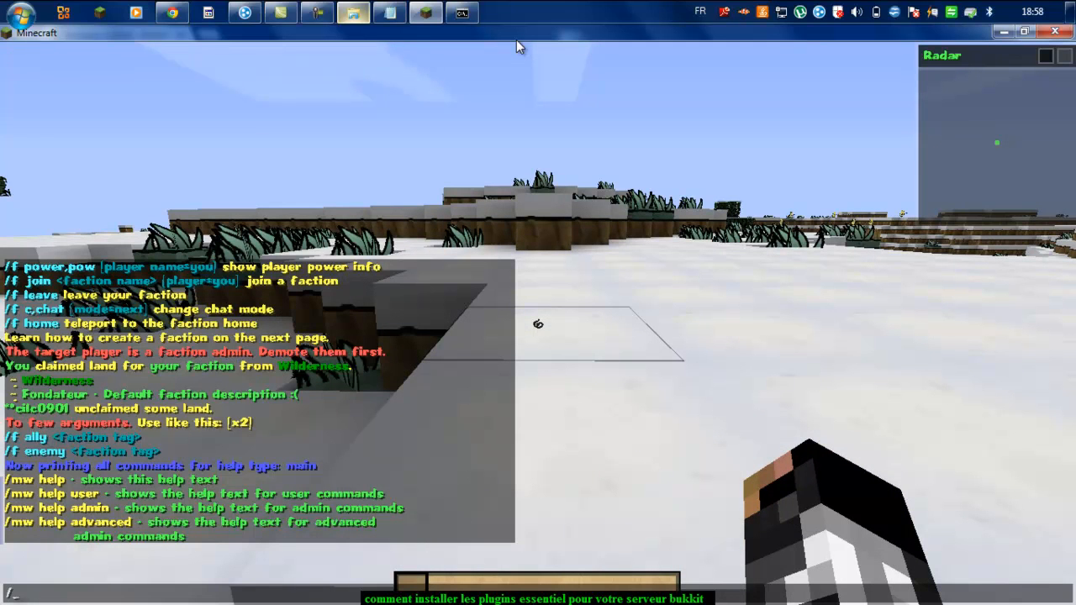
text(mw create test)
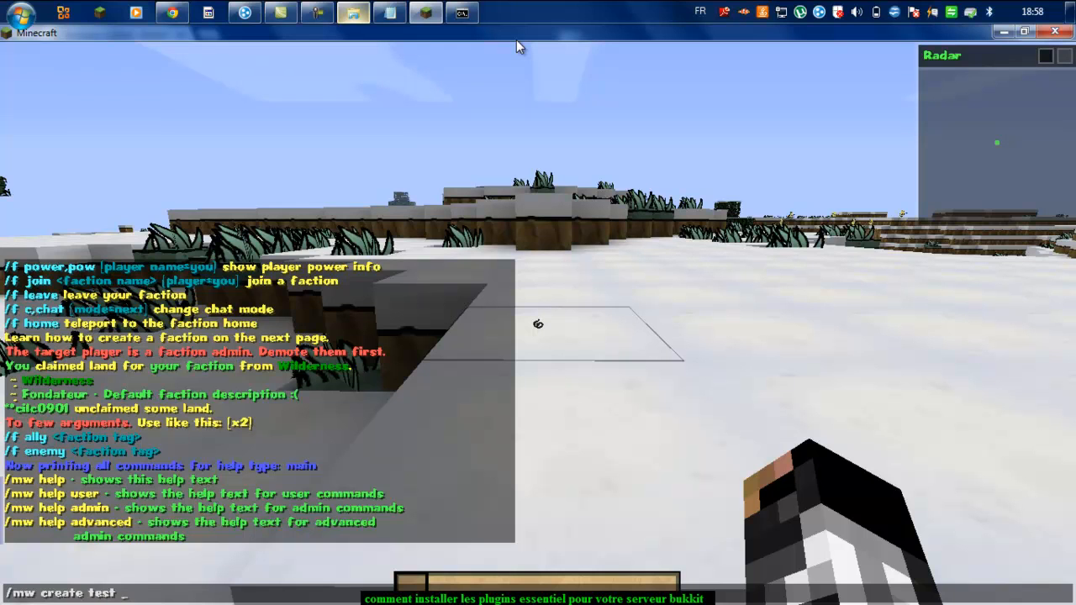
Step: Send /mw create test and walk and jump onto the snowy ledge while it generates
key(Return)
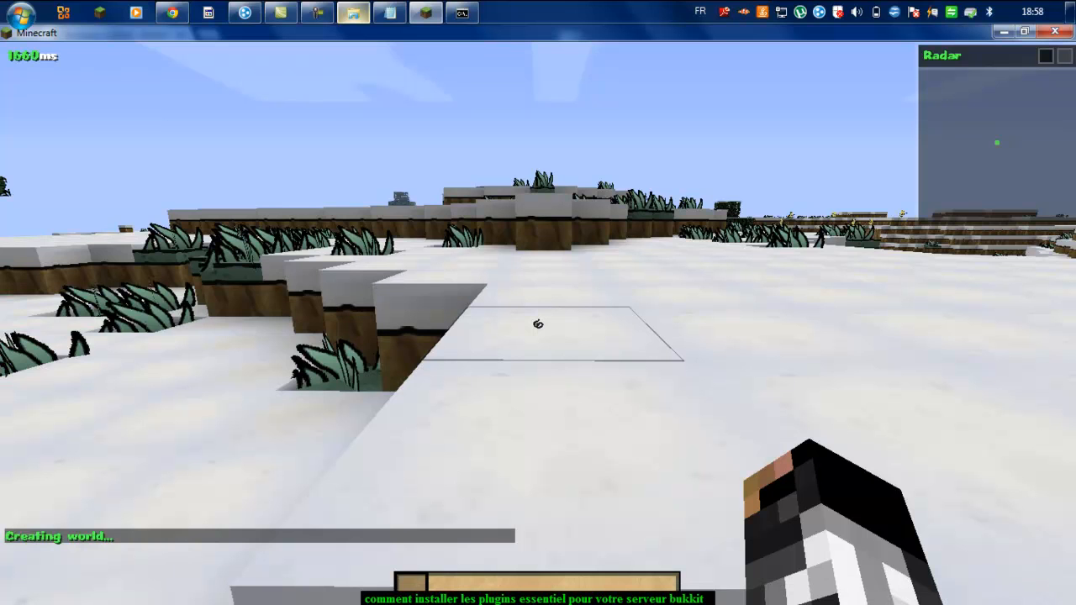
key(z)
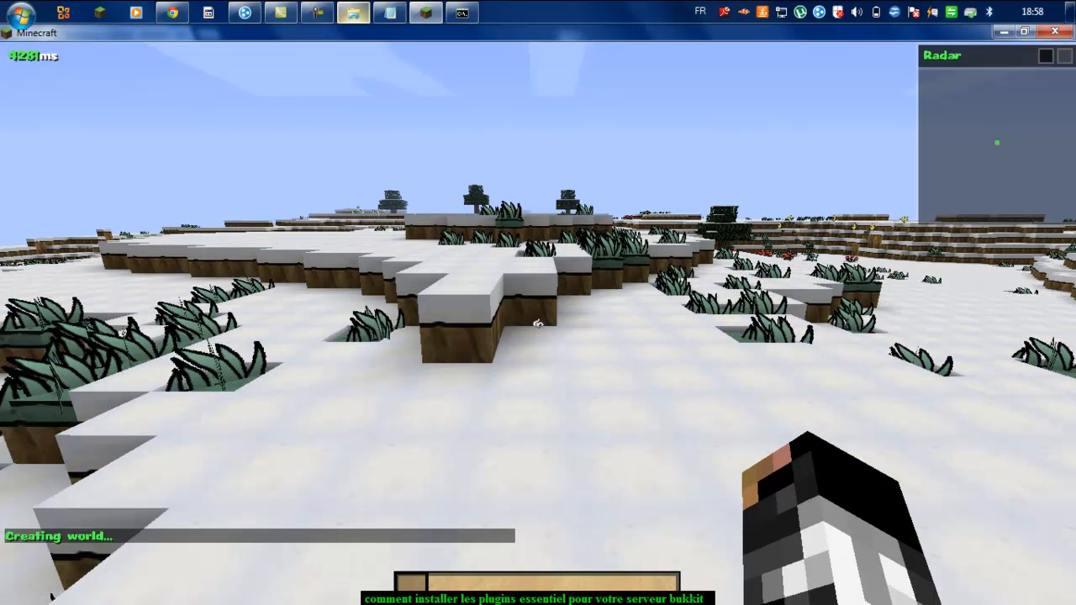
key(z)
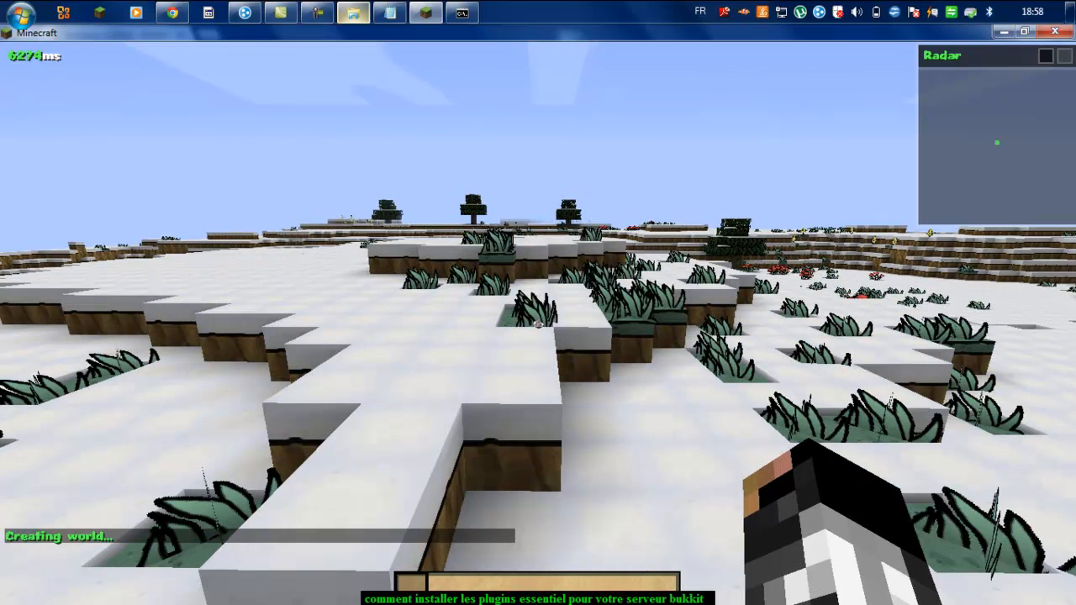
key(z)
key(z)
key(space)
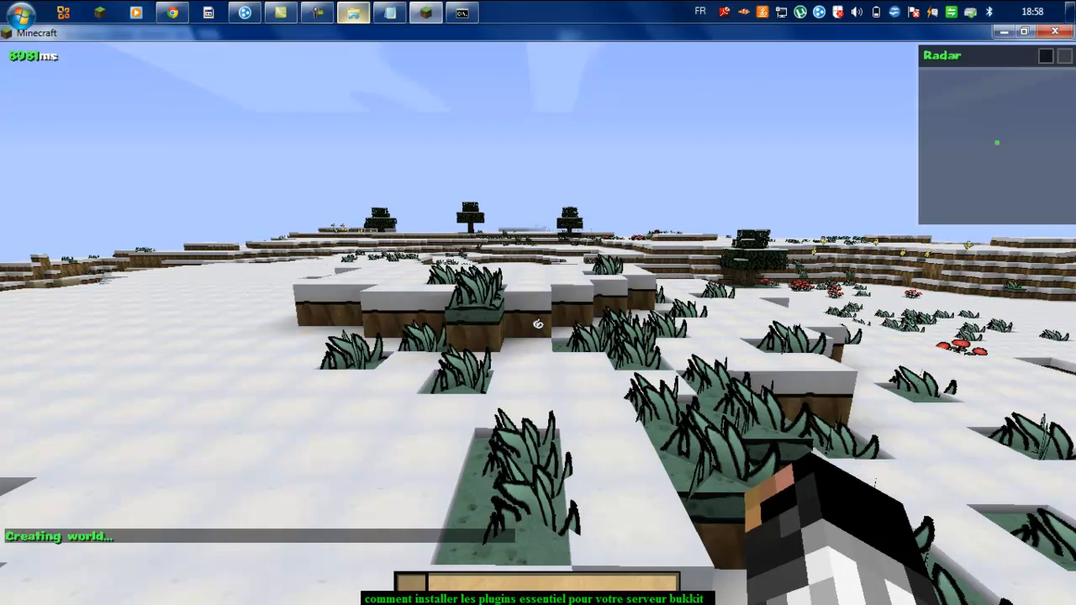
key(z)
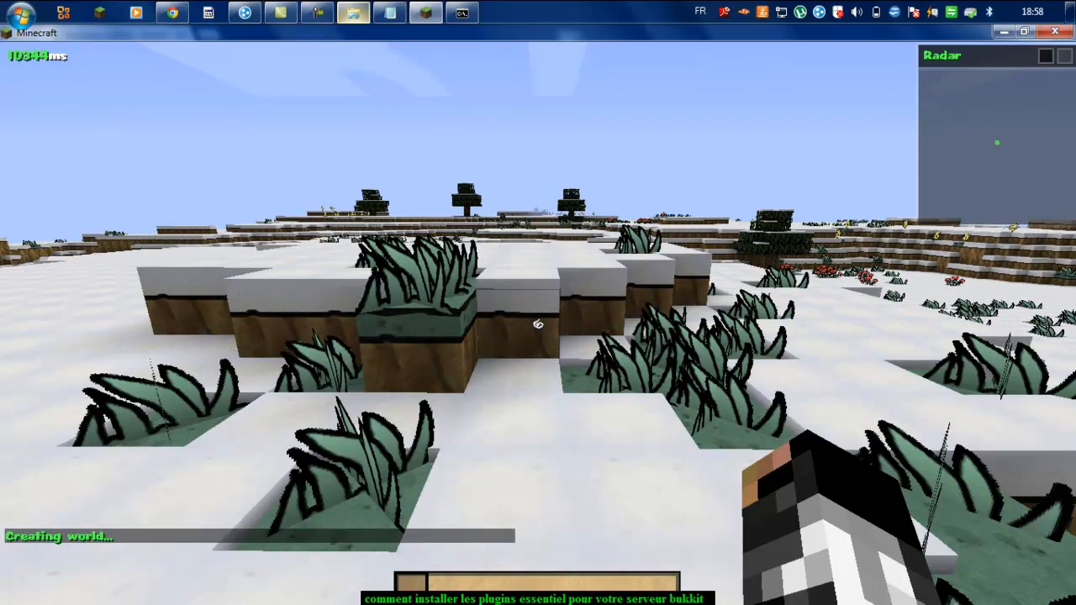
key(z)
key(space)
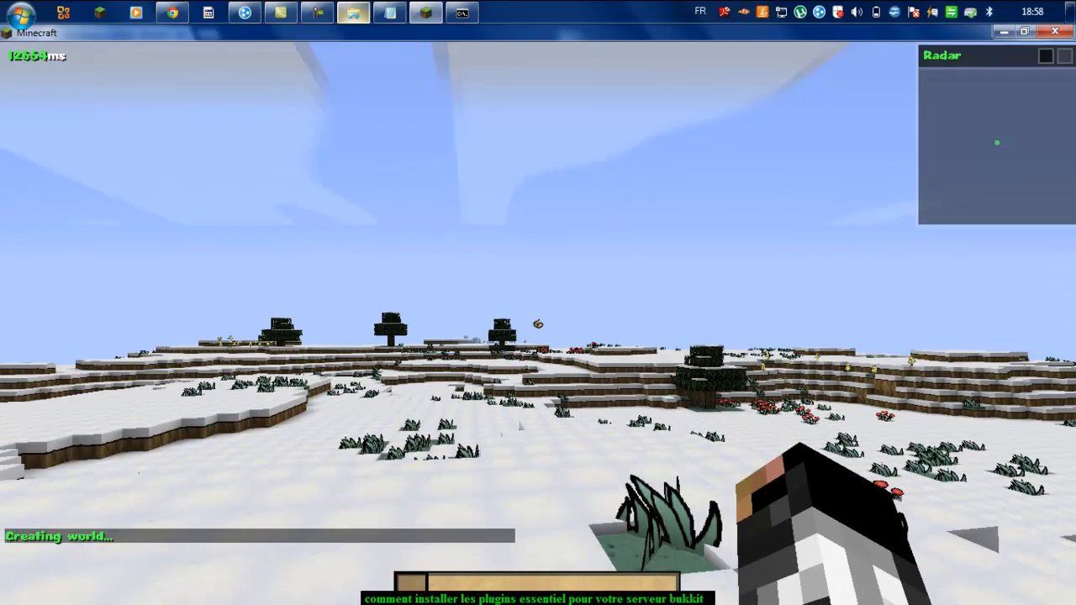
key(z)
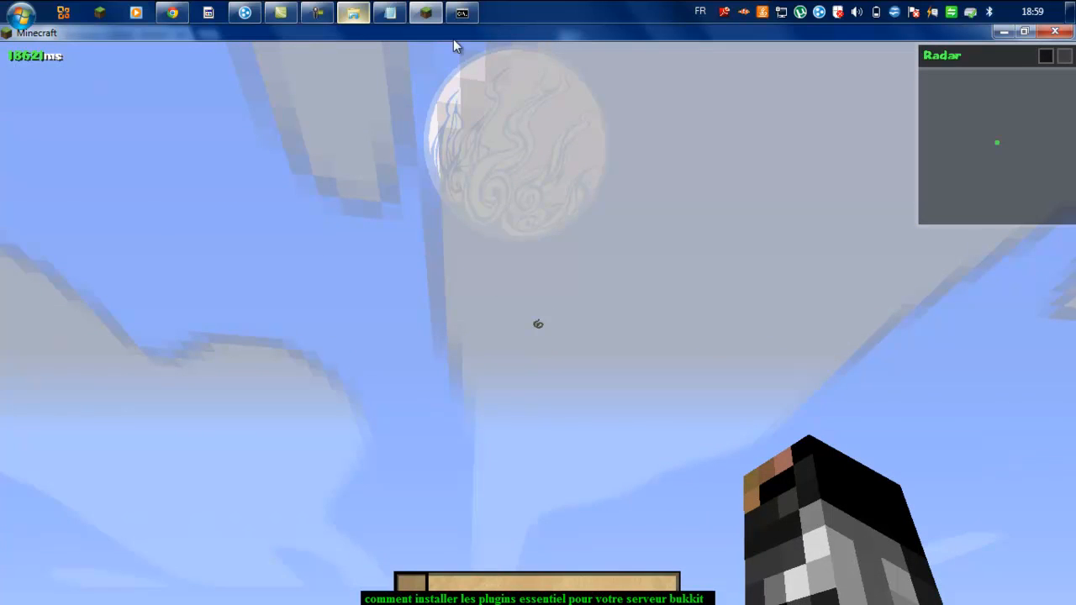
Step: Switch between the Bukkit server console and the game while the test world's spawn is prepared
click(462, 13)
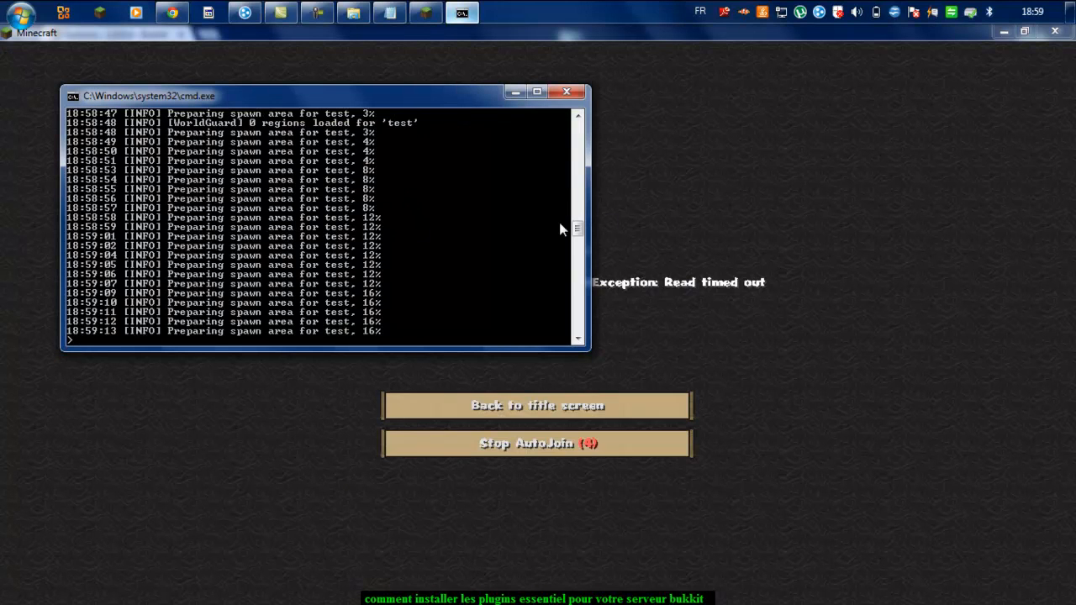
click(694, 241)
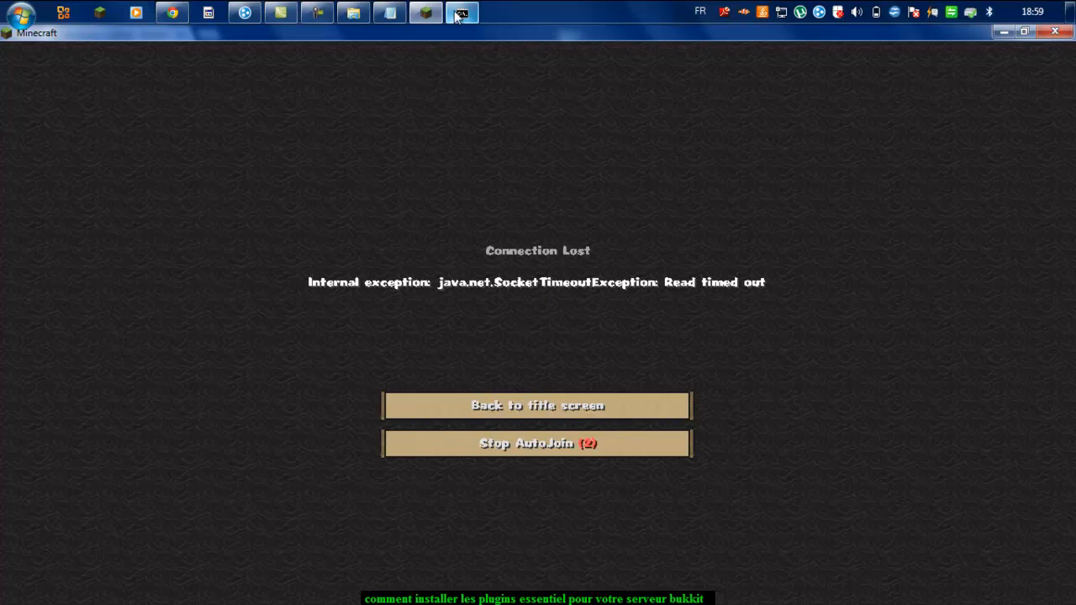
click(460, 14)
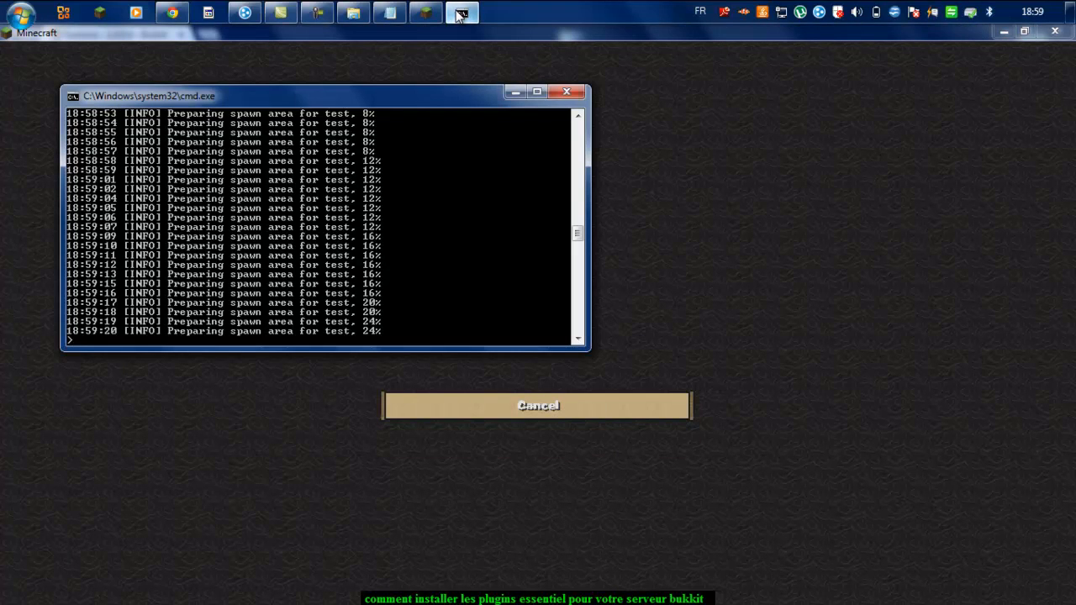
click(460, 14)
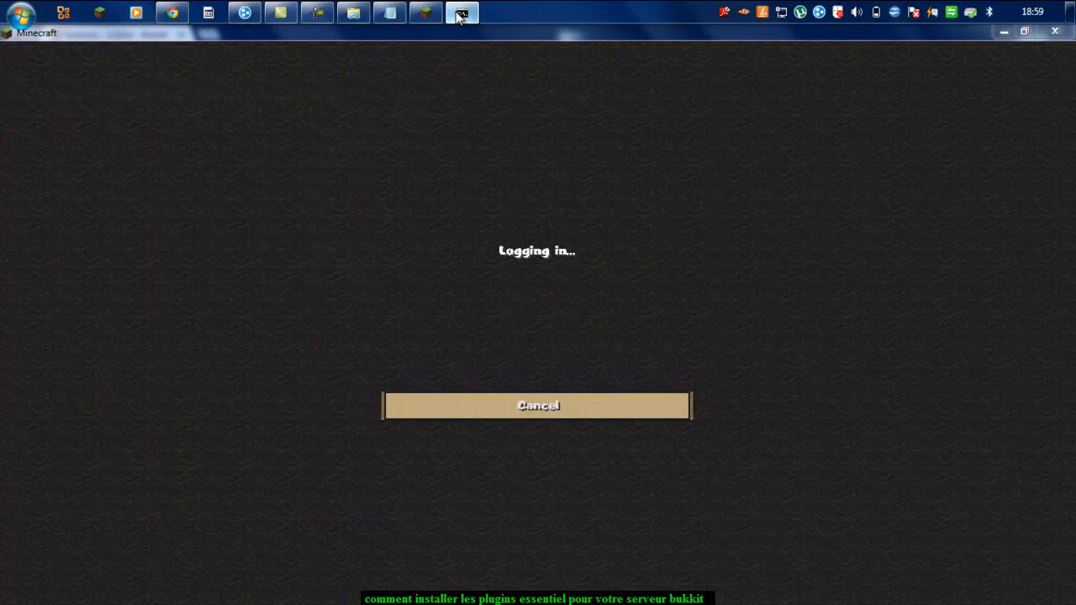
click(460, 13)
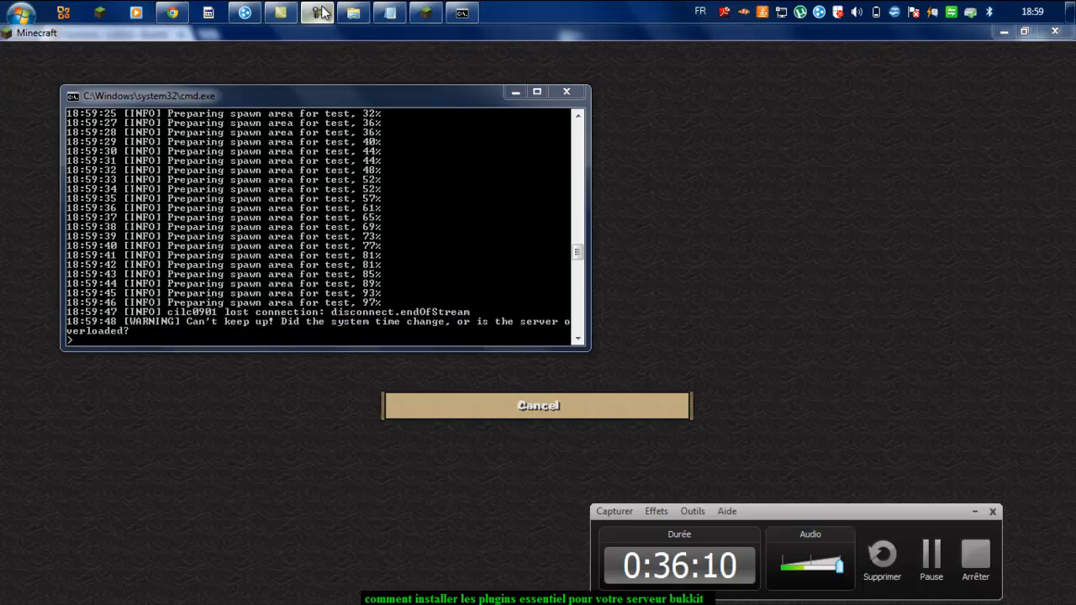
Step: Try the /mw go test and /mw admin commands in chat
click(695, 289)
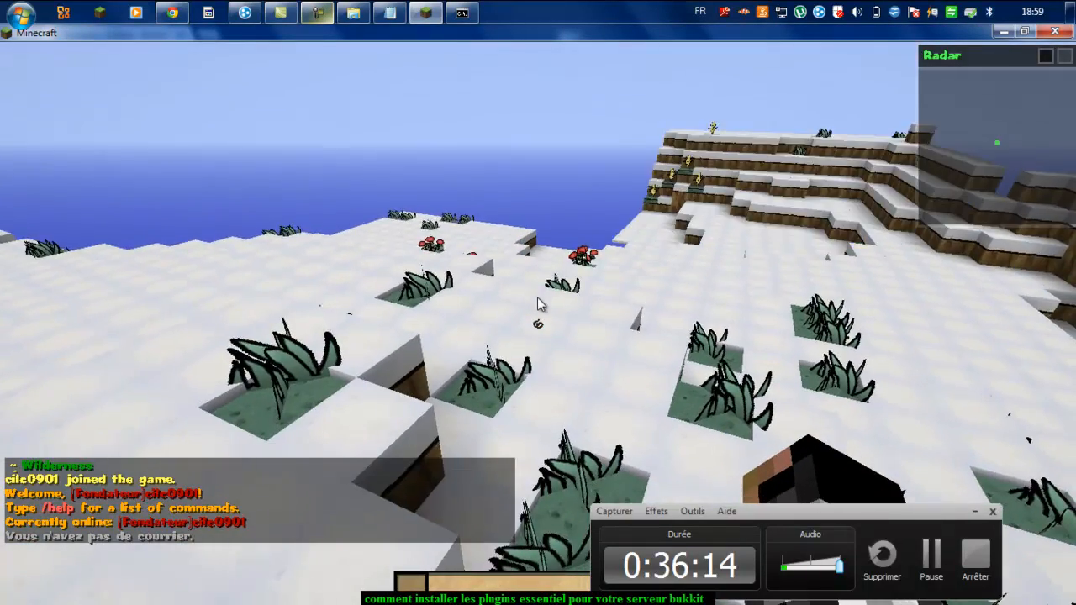
key(t)
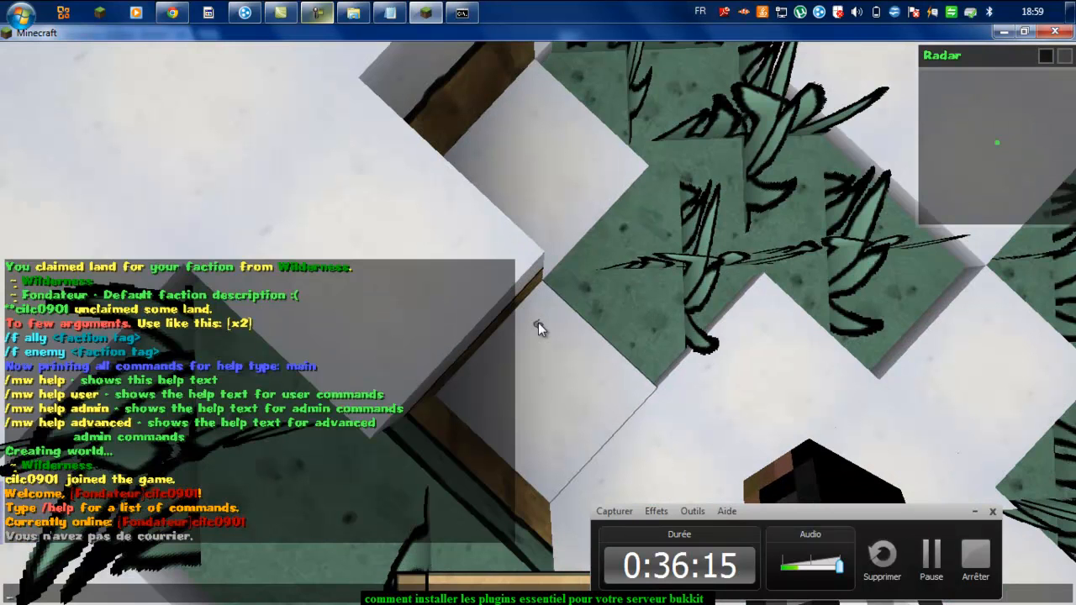
text(/mw go test)
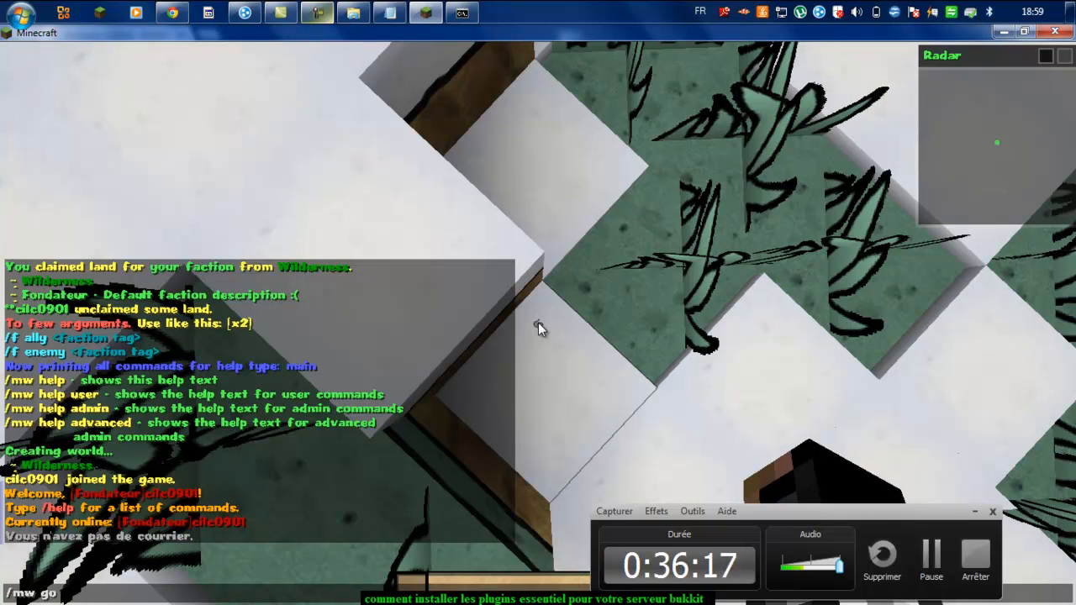
key(Return)
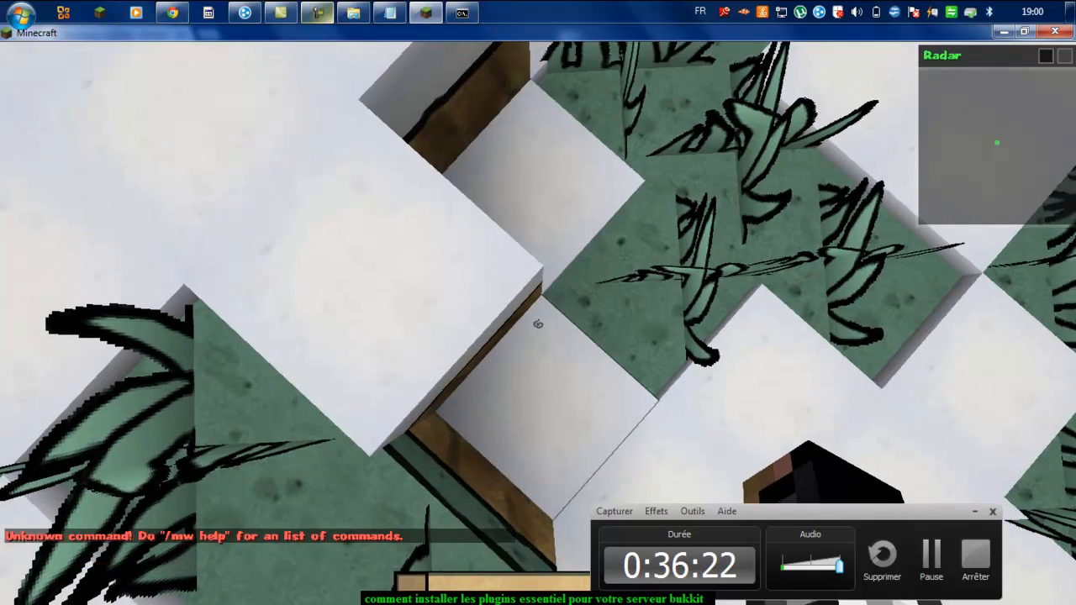
key(t)
key(Up)
key(BackSpace)
key(BackSpace)
key(BackSpace)
key(BackSpace)
key(BackSpace)
key(BackSpace)
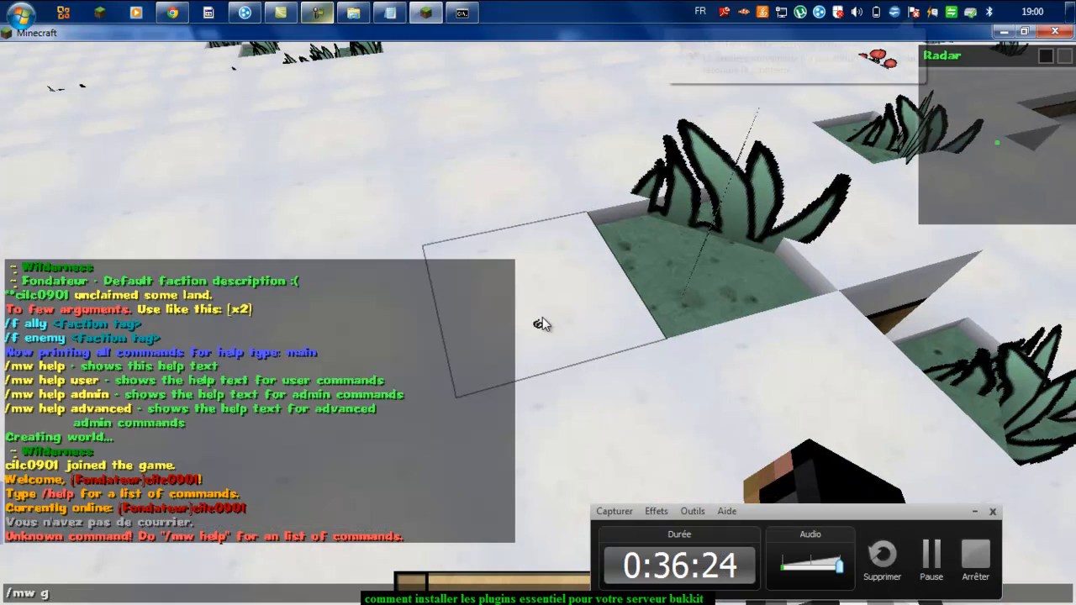
key(BackSpace)
text(admin)
key(Return)
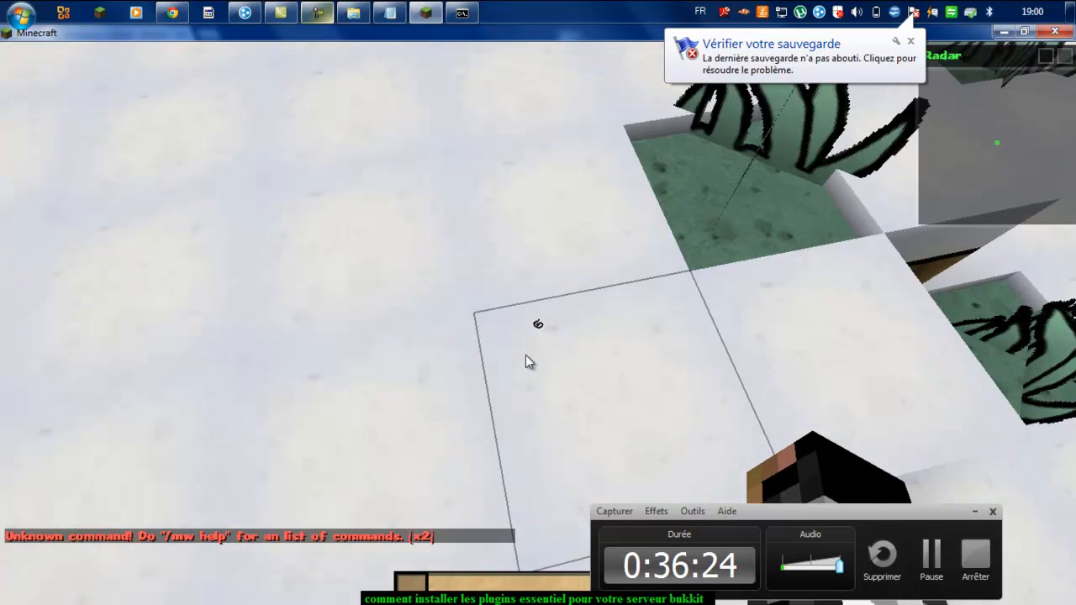
Step: List /mw help and /mw help admin, then start typing a /mw move command
key(t)
key(Up)
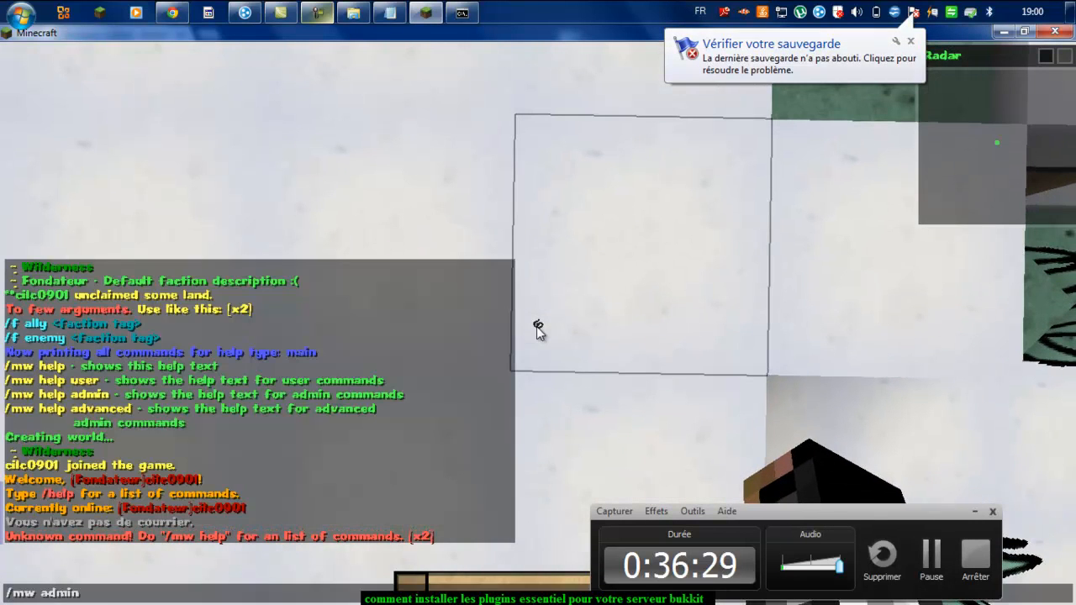
key(BackSpace)
key(BackSpace)
key(BackSpace)
key(BackSpace)
key(BackSpace)
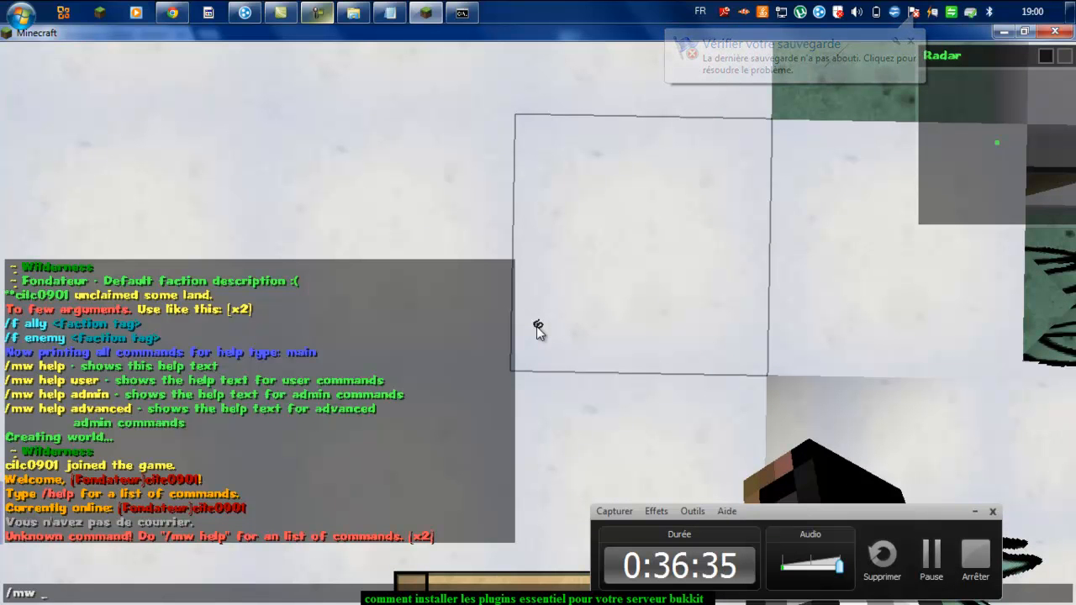
text(help)
key(Return)
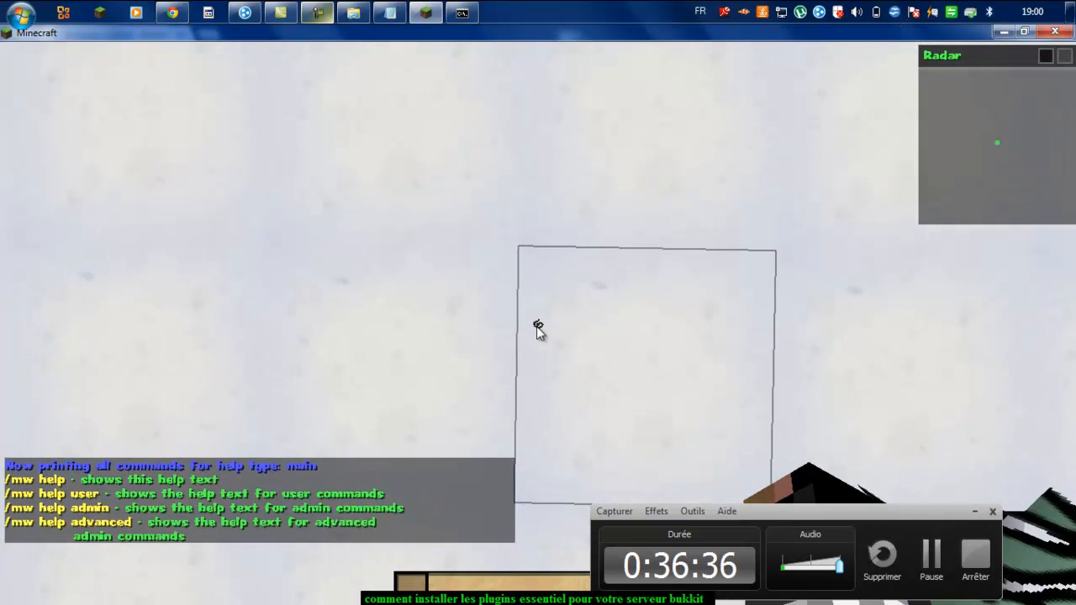
key(t)
key(Up)
text(ad)
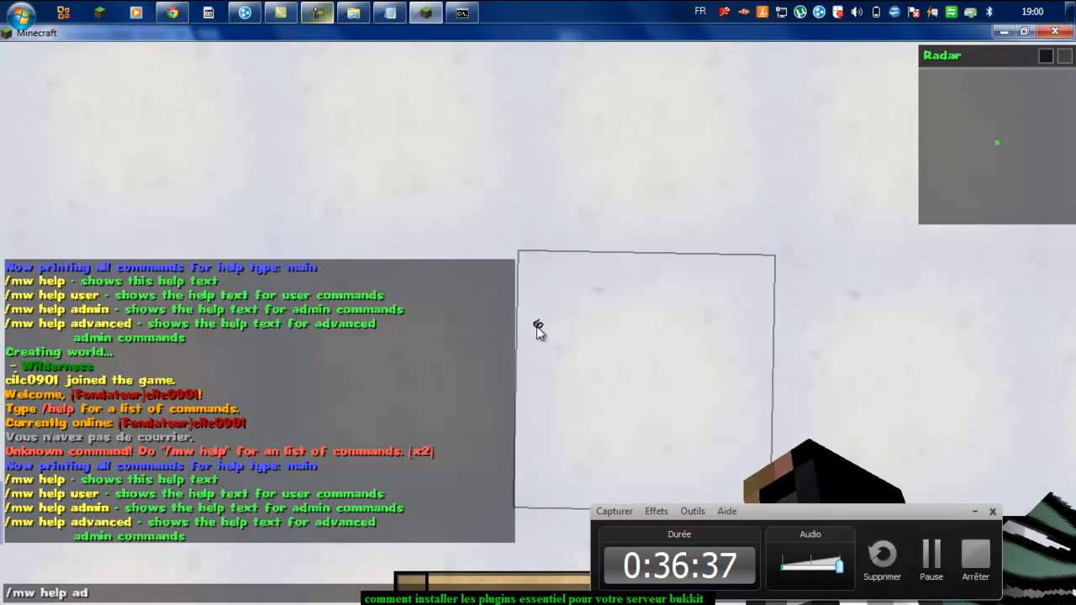
text(min)
key(Return)
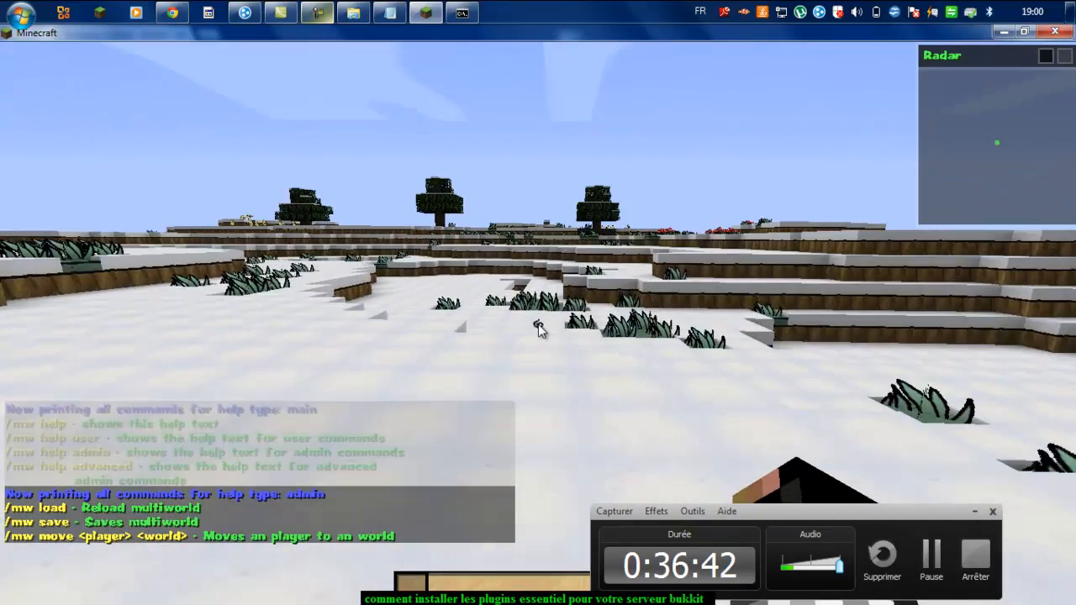
text(t)
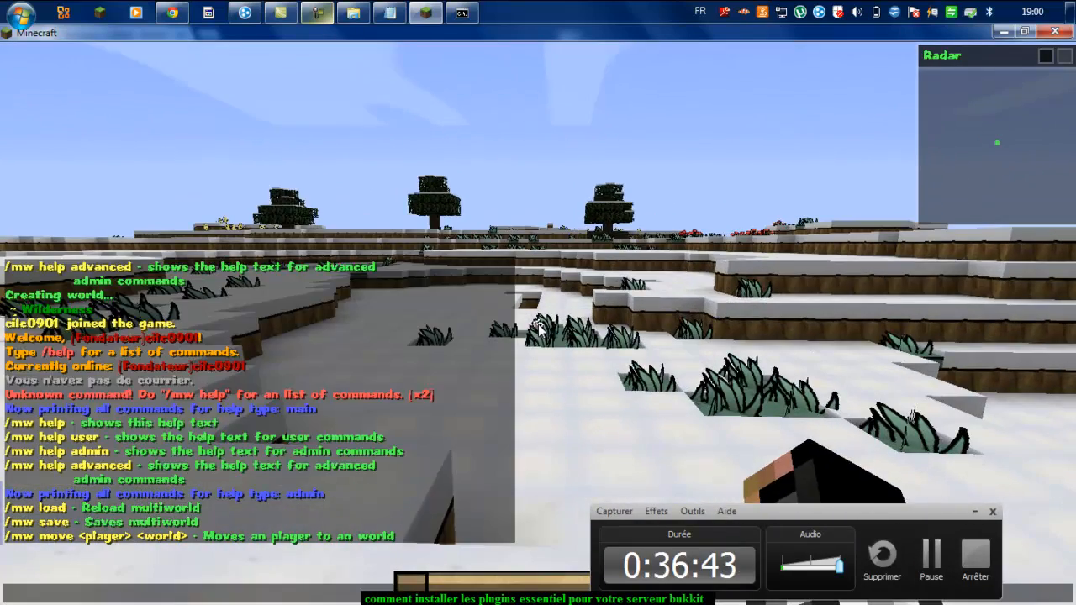
text(/mw)
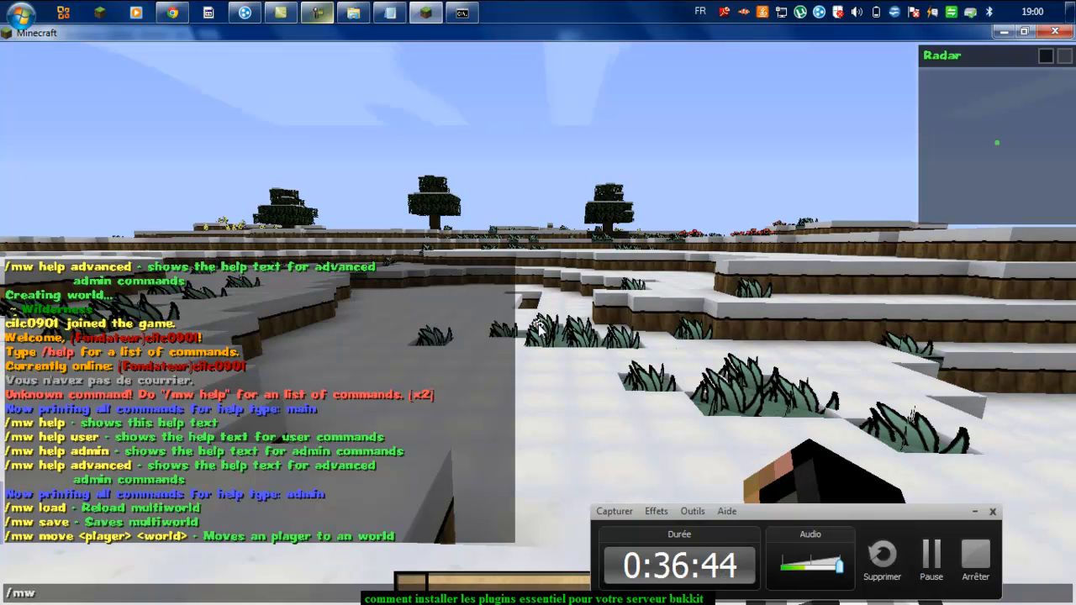
text( movre)
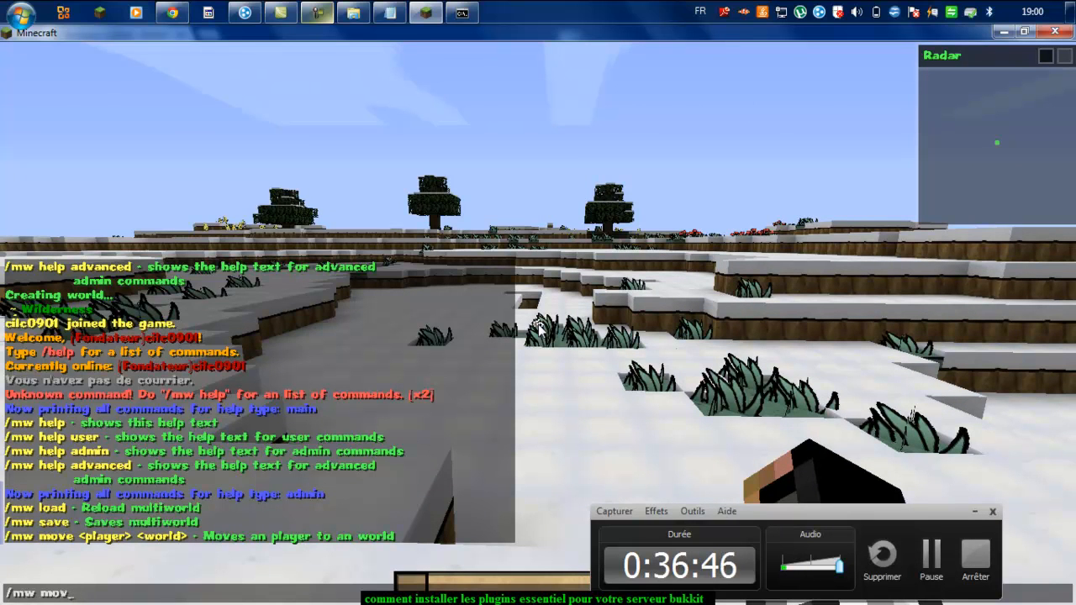
text(e cilc0901 test)
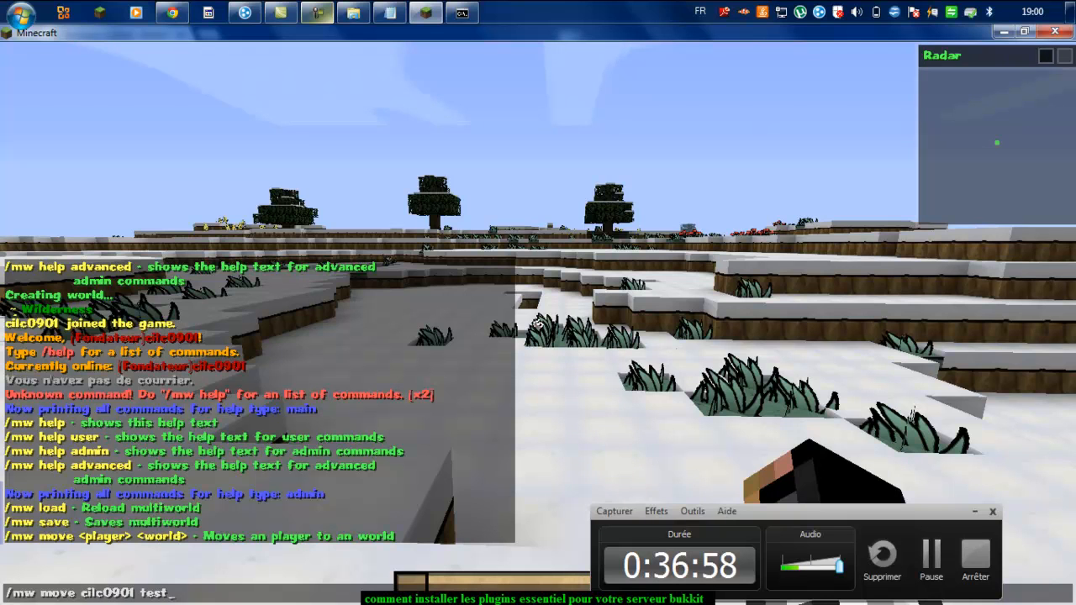
Step: Send the command moving the player to world test and toggle the F3 debug overlay
key(Return)
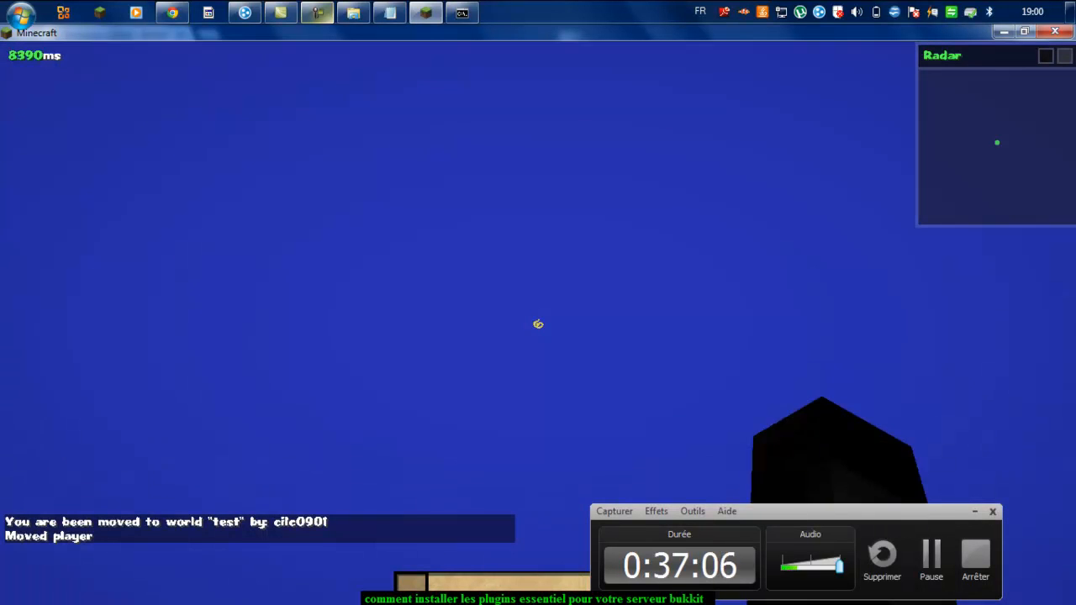
key(Escape)
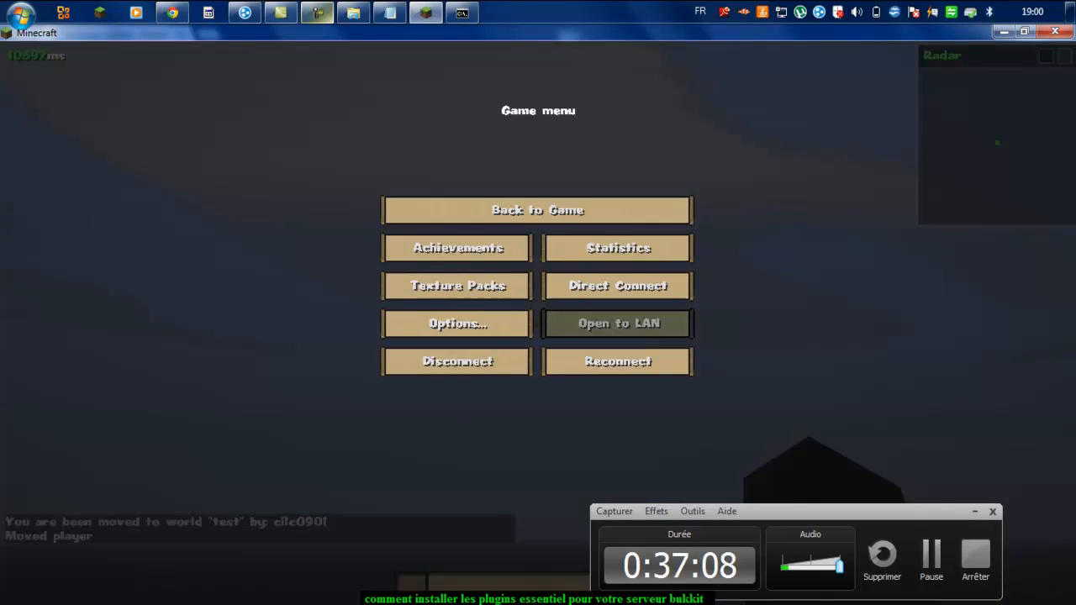
key(Escape)
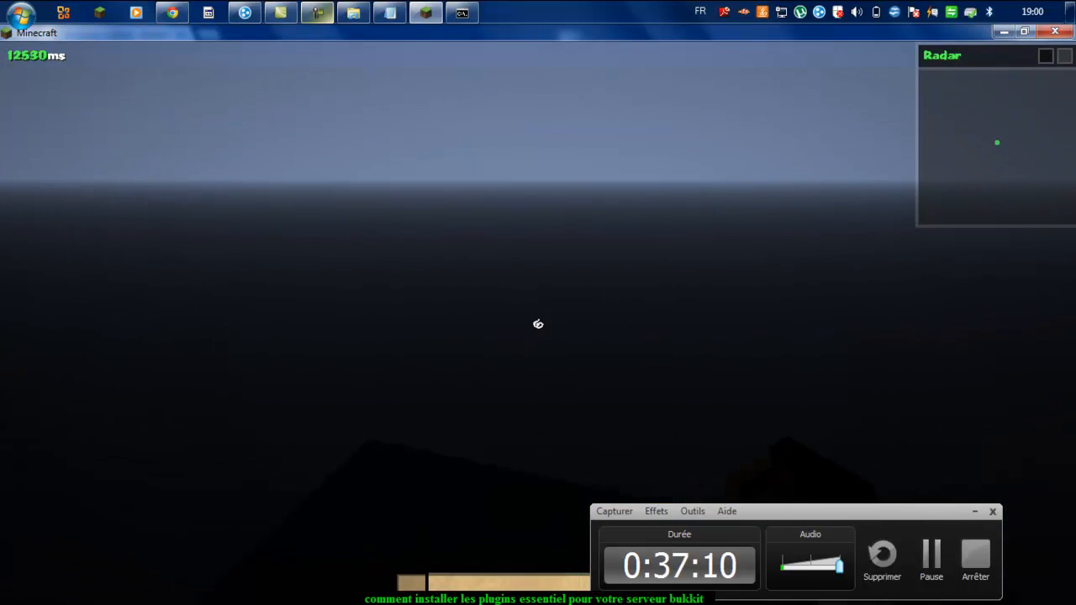
key(F3)
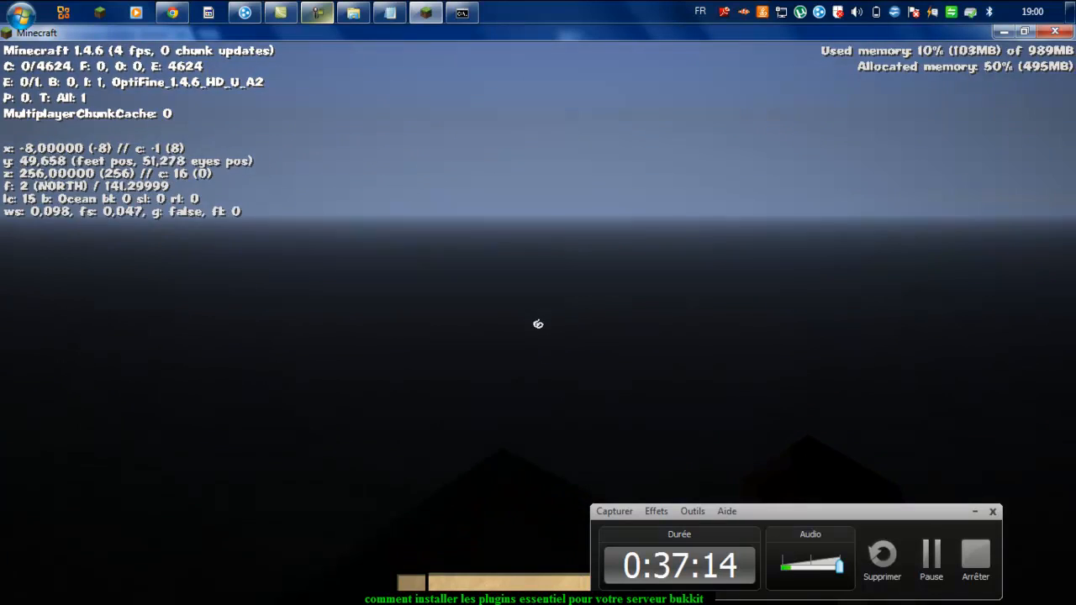
key(F3)
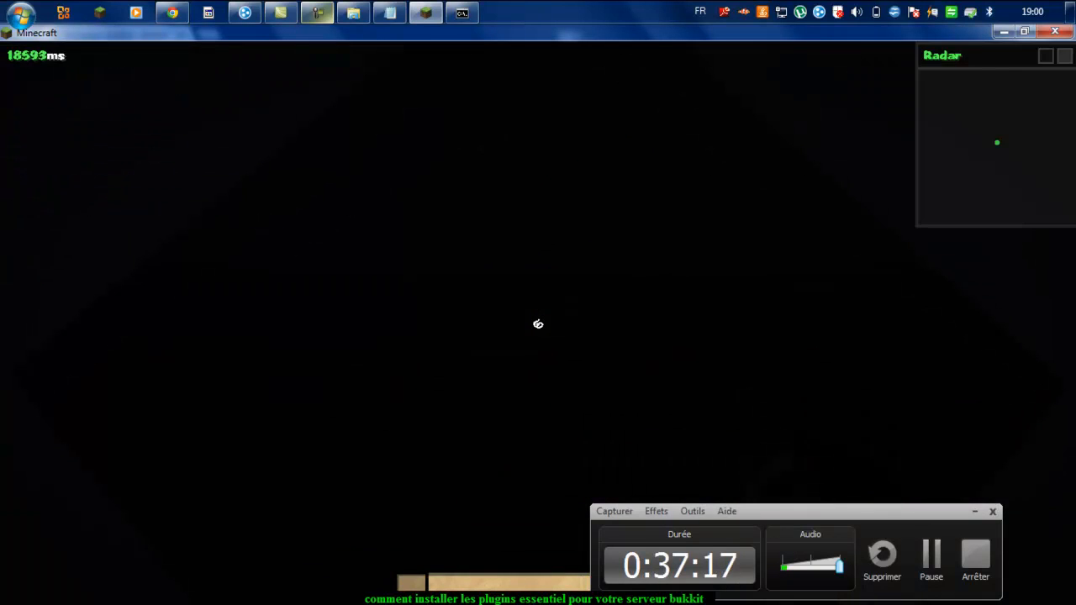
key(F3)
key(F3)
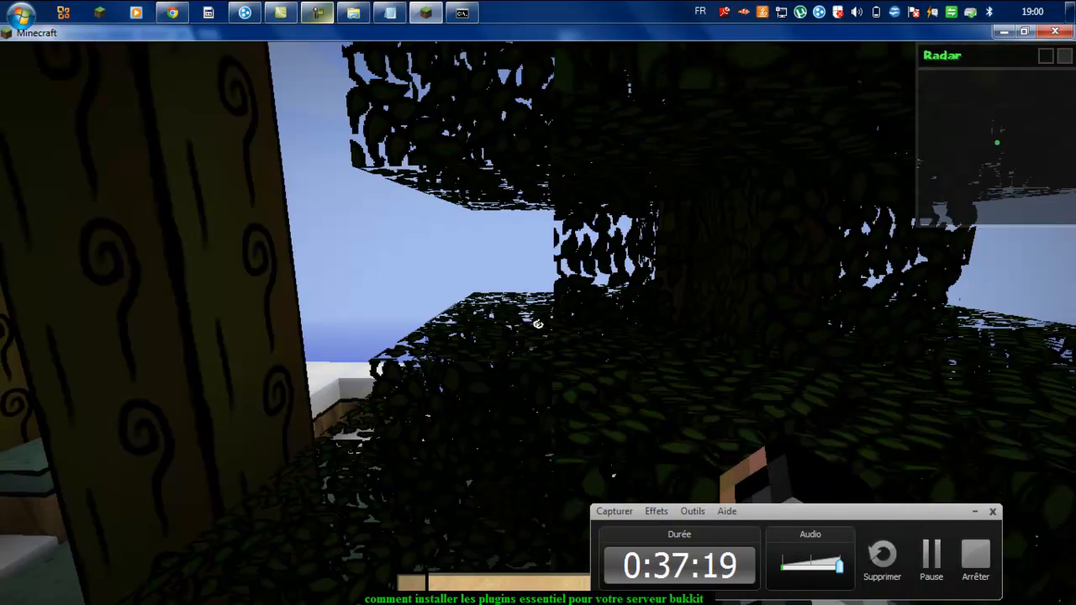
Step: Fly across the snowy forest, descend, and try breaking a snow block, which is refused
key(s)
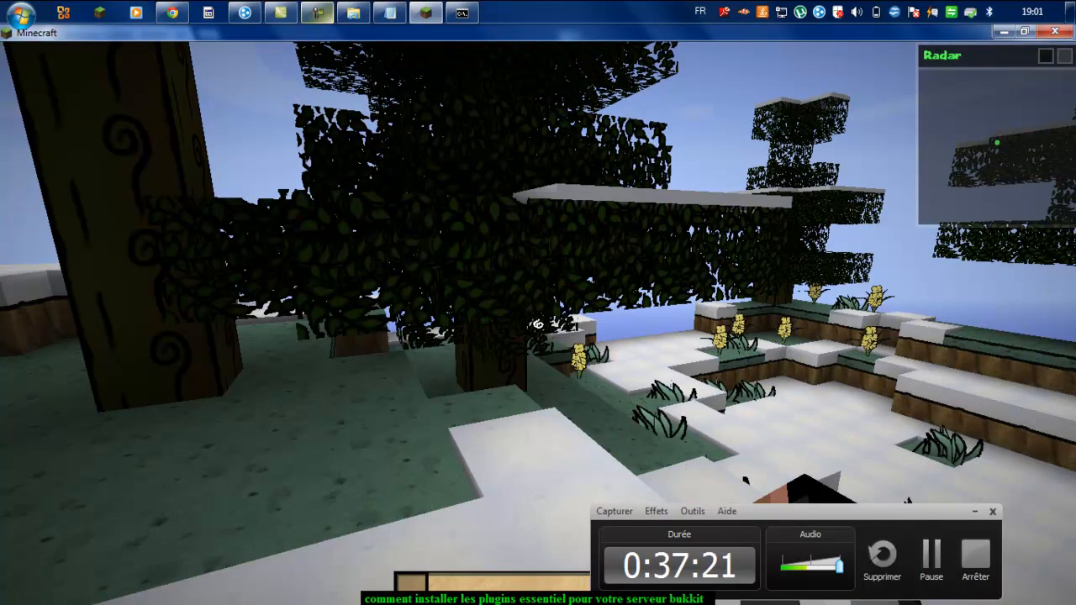
key(s)
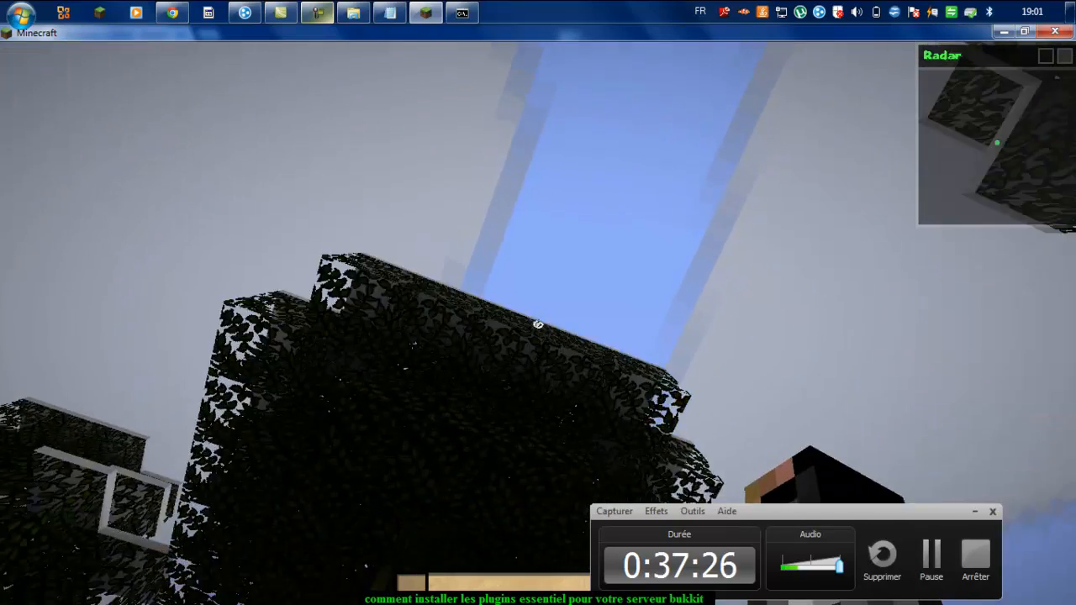
key(w)
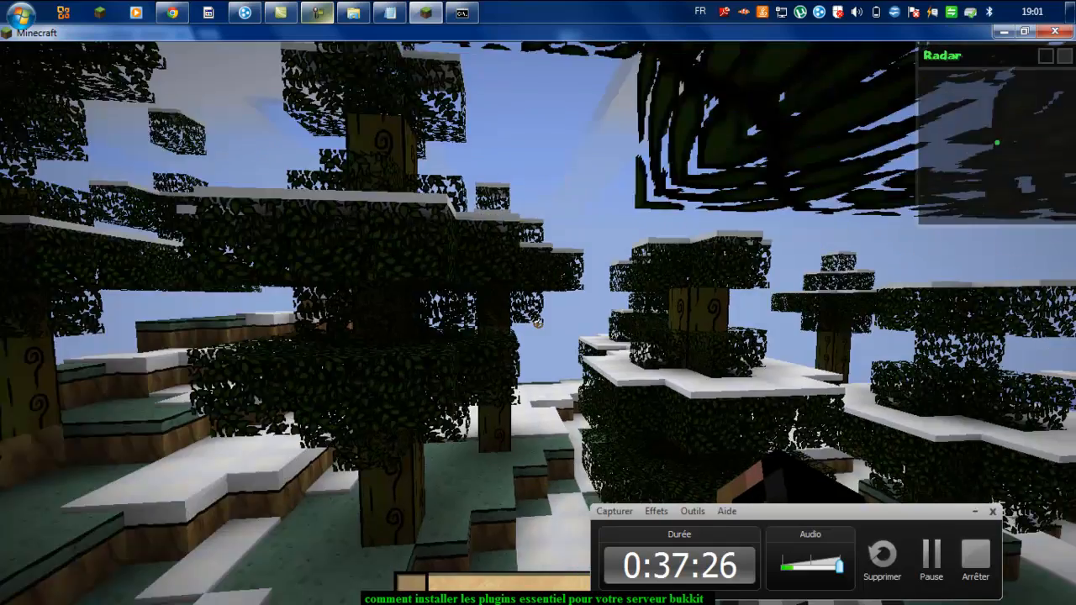
key(w)
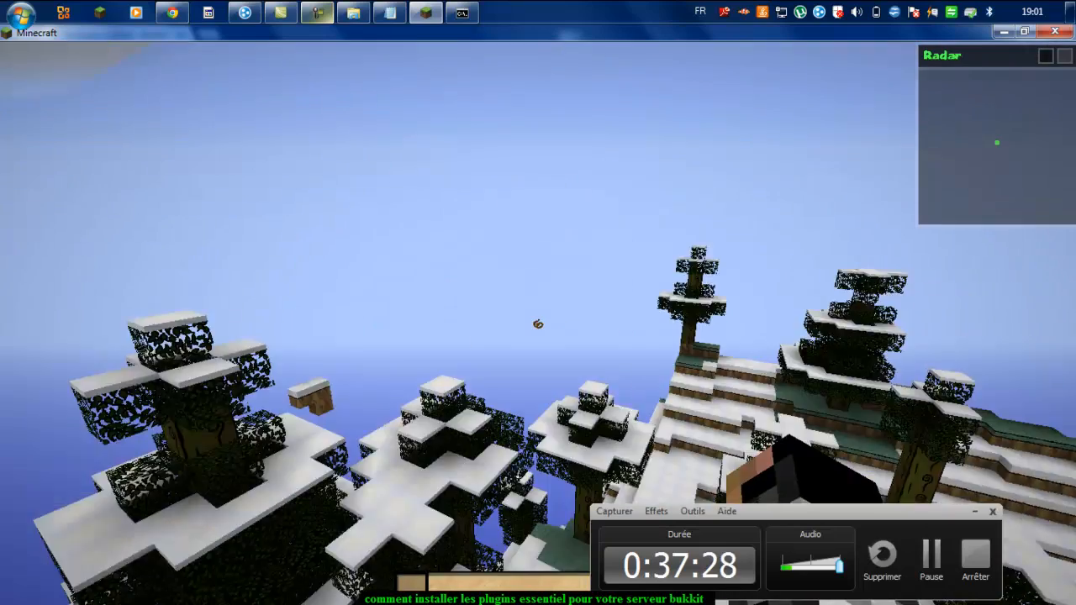
key(w)
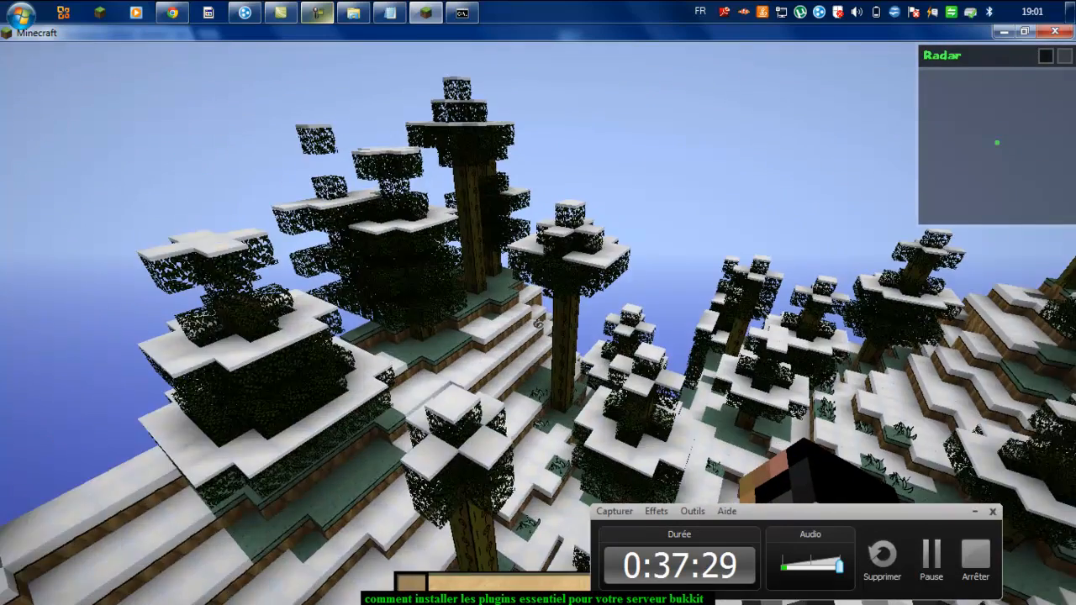
key(w)
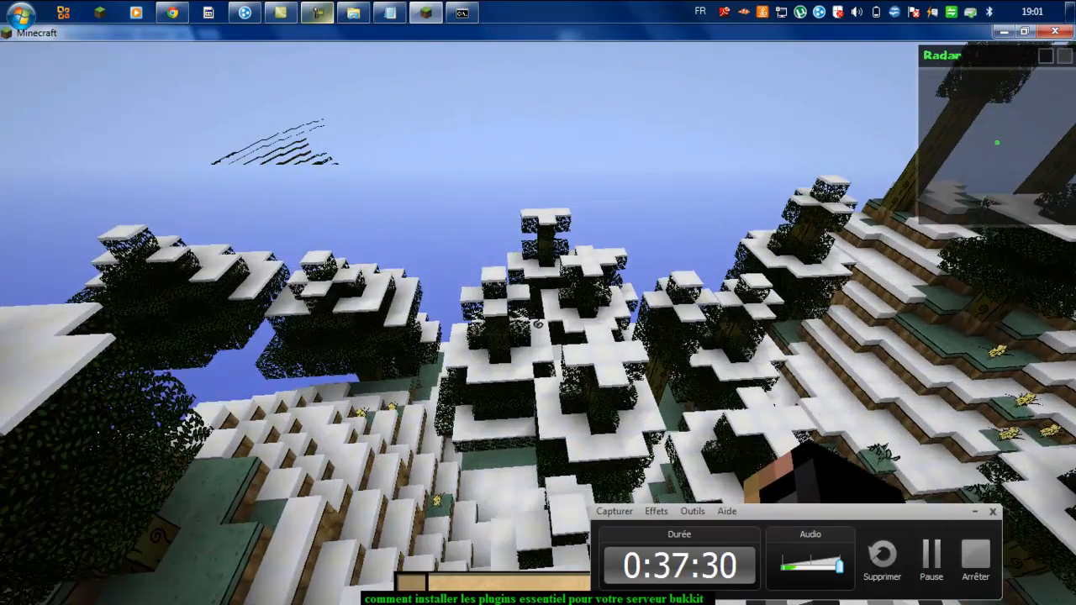
key(w)
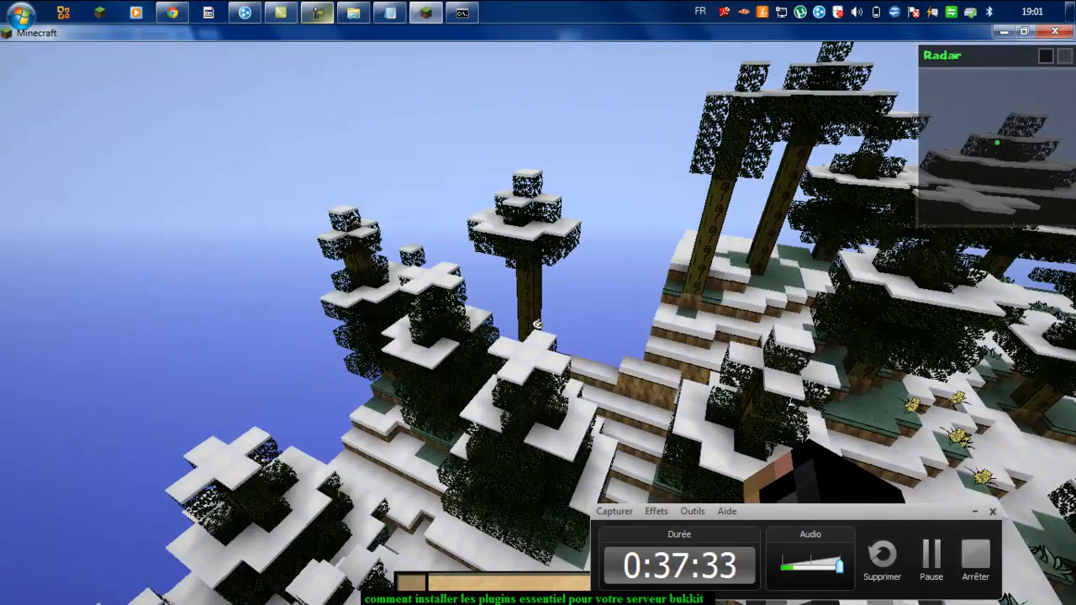
key(w)
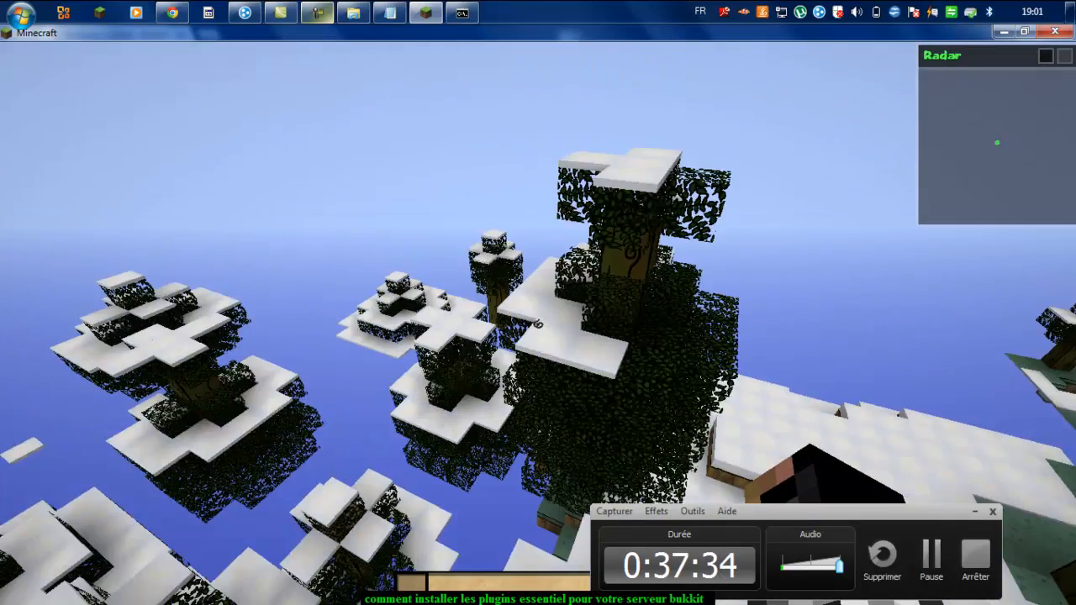
key(w)
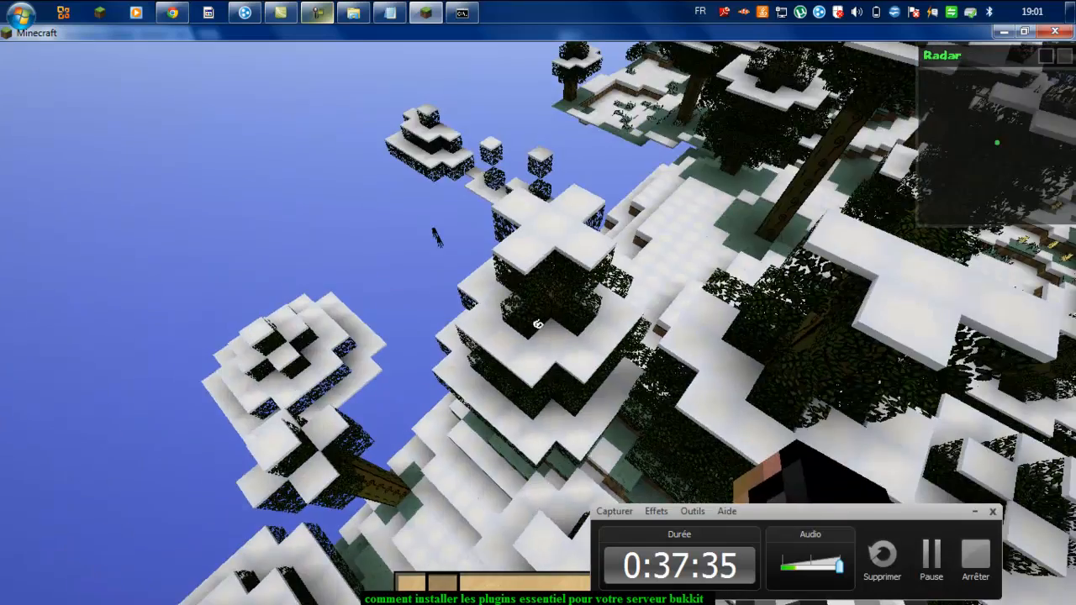
key(w)
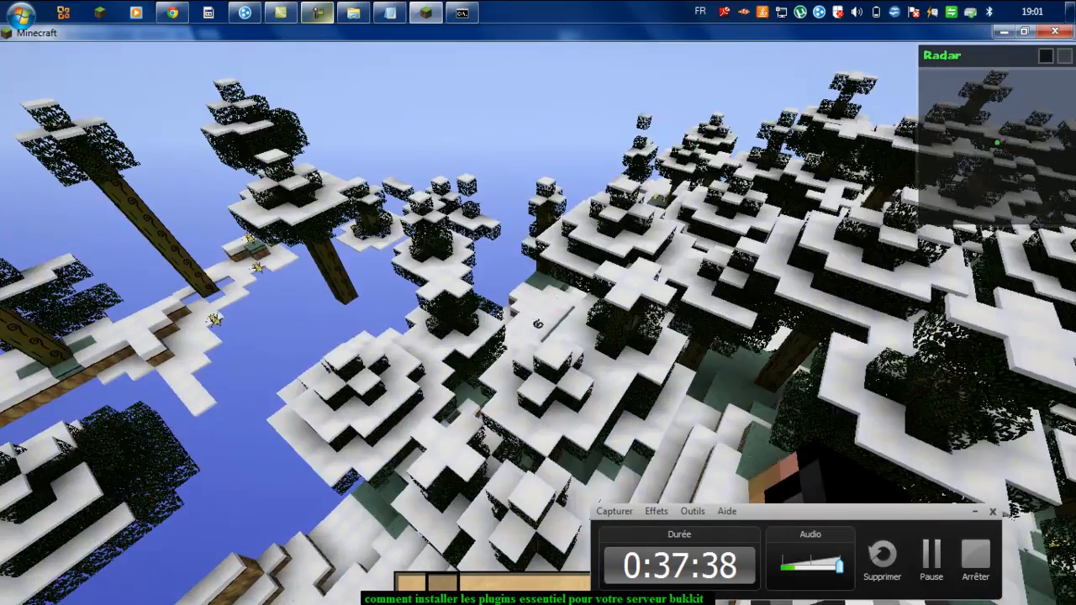
key(w)
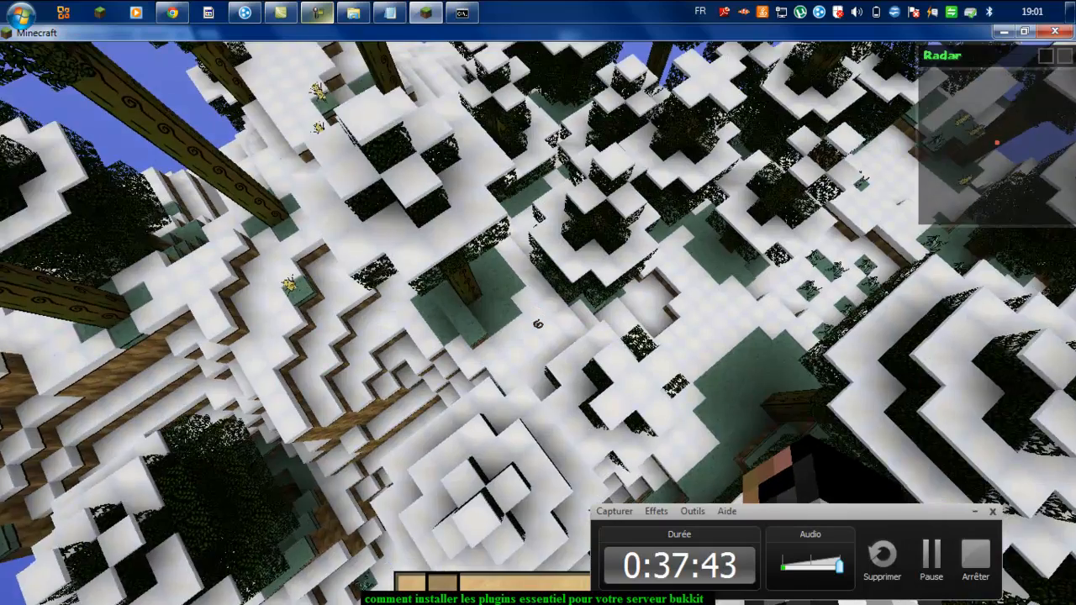
key(shift)
click(538, 323)
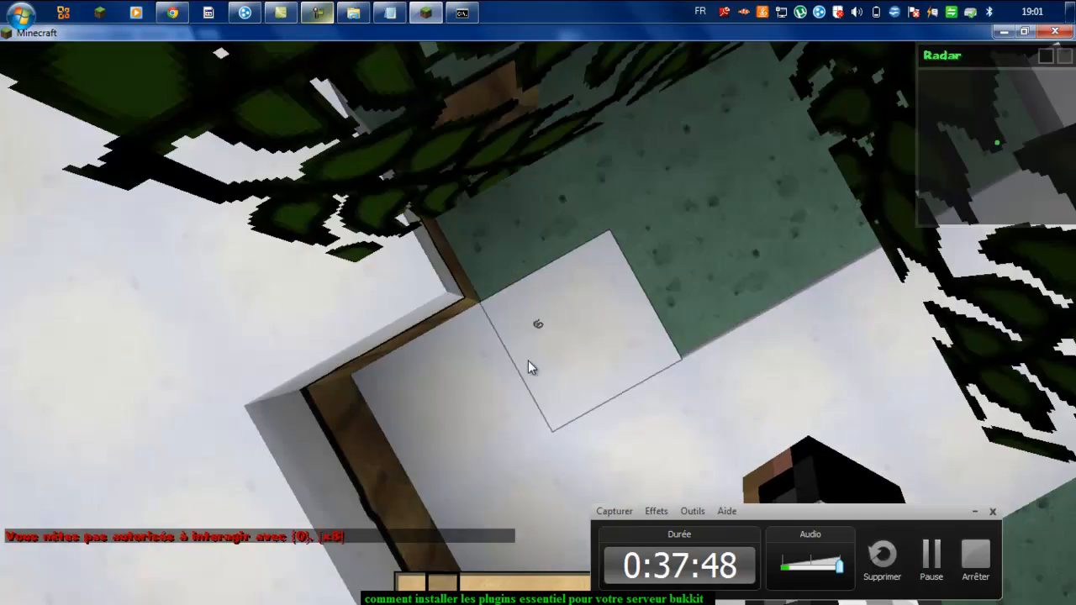
click(538, 324)
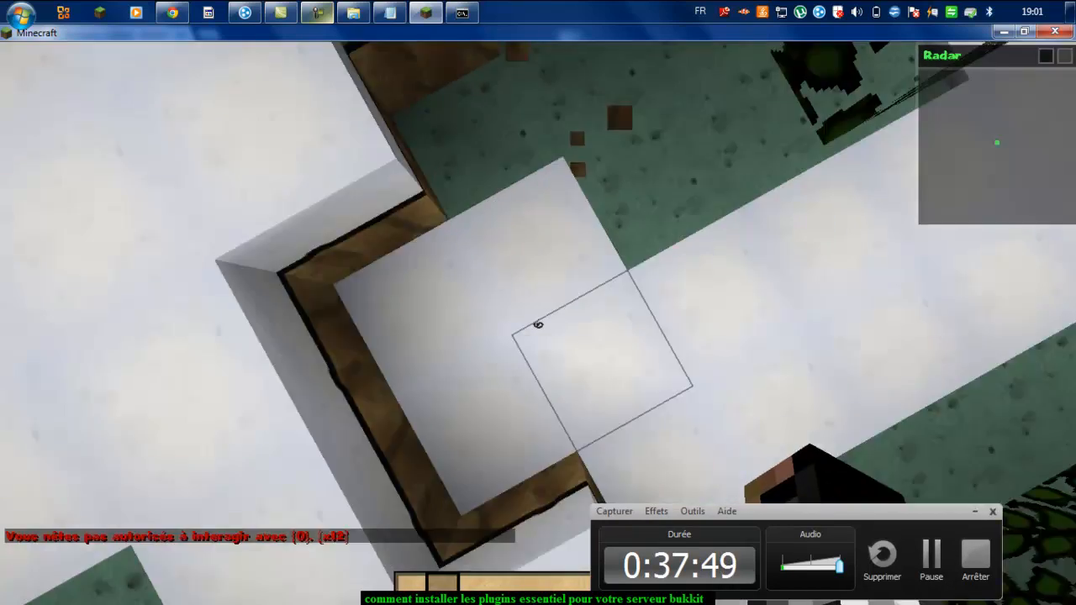
Step: Send a short chat message, then try granting the player operator with /op in chat
text(tt)
key(Return)
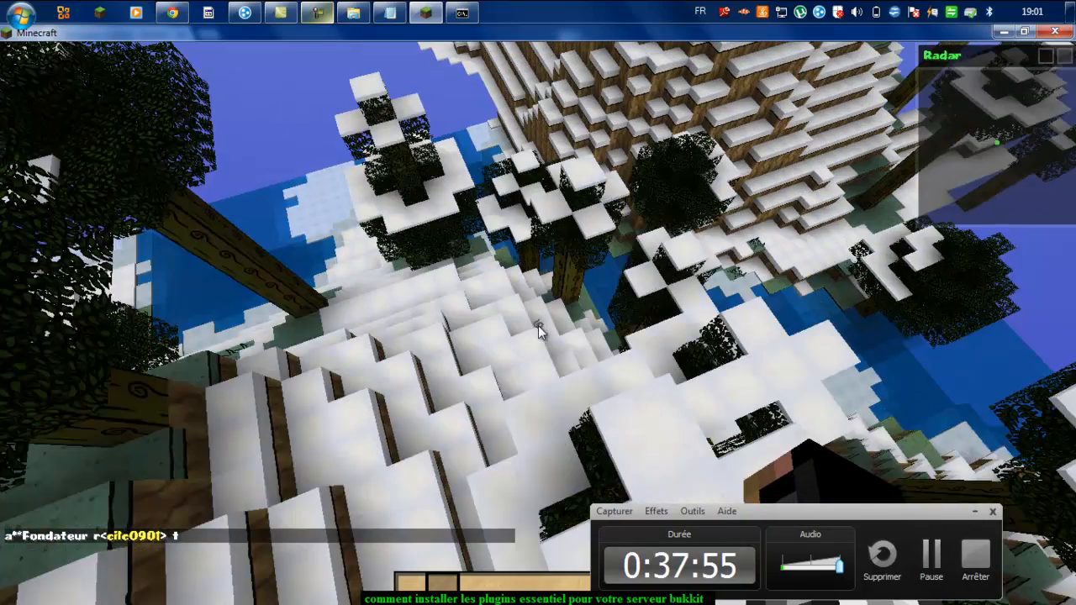
text(t)
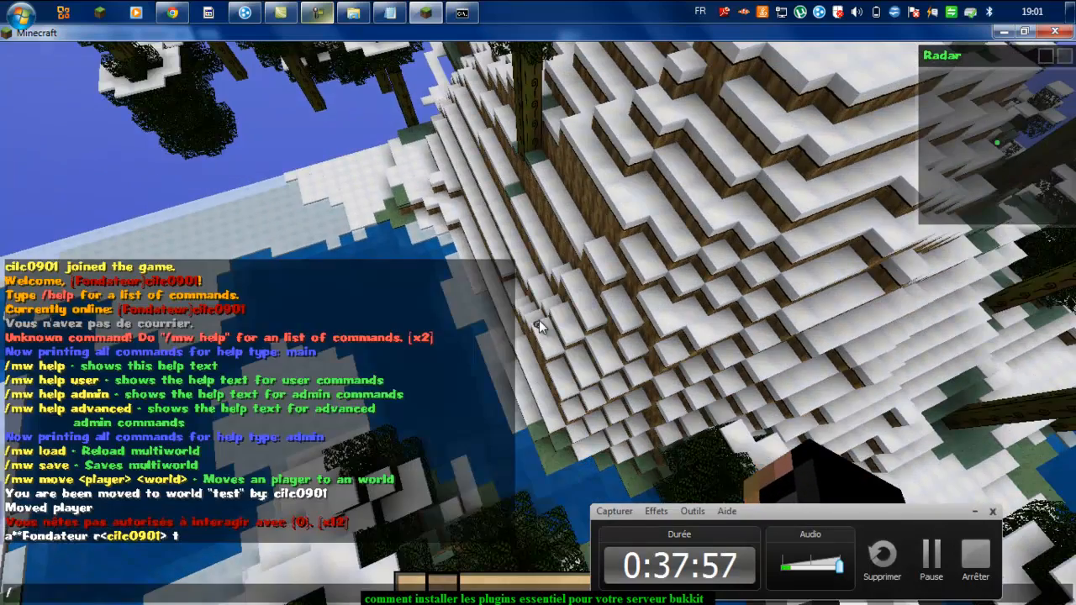
text(/op cilc09)
key(Return)
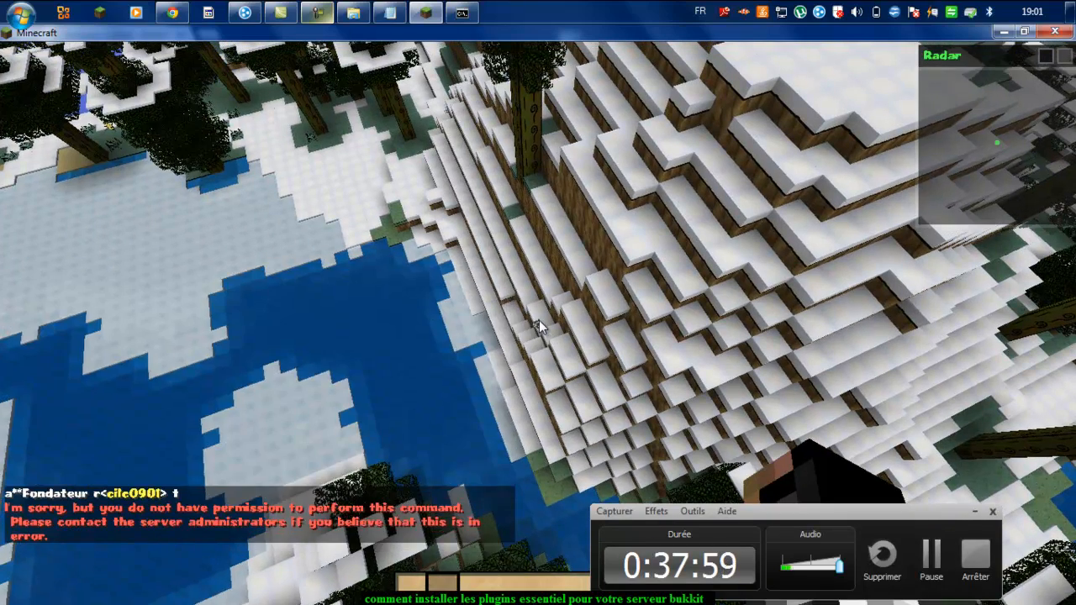
Step: Op the player from the server console, then resume playing in Minecraft
key(Escape)
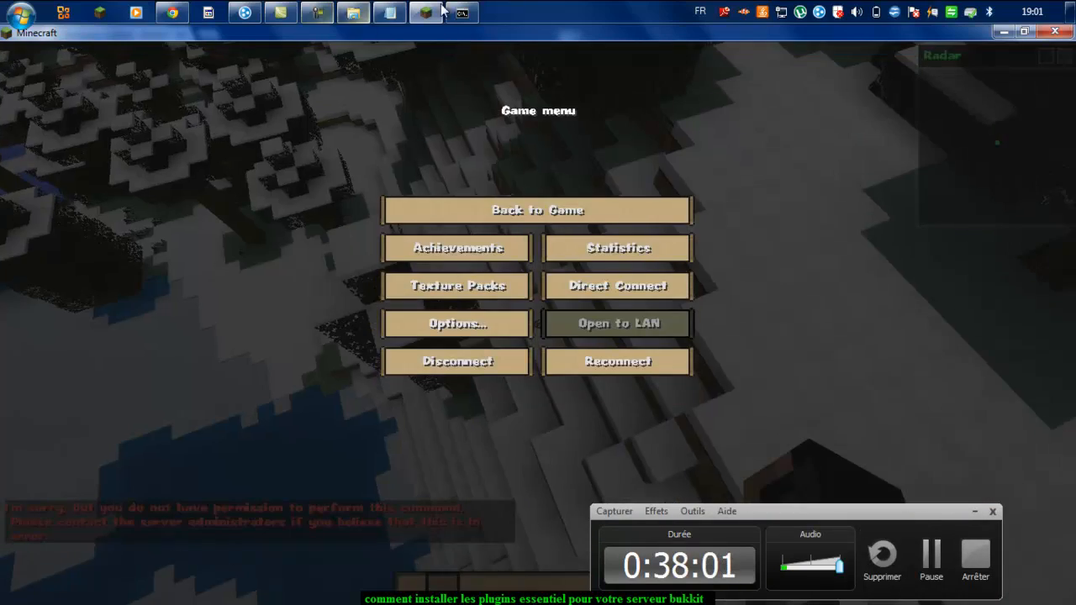
click(460, 12)
text(o)
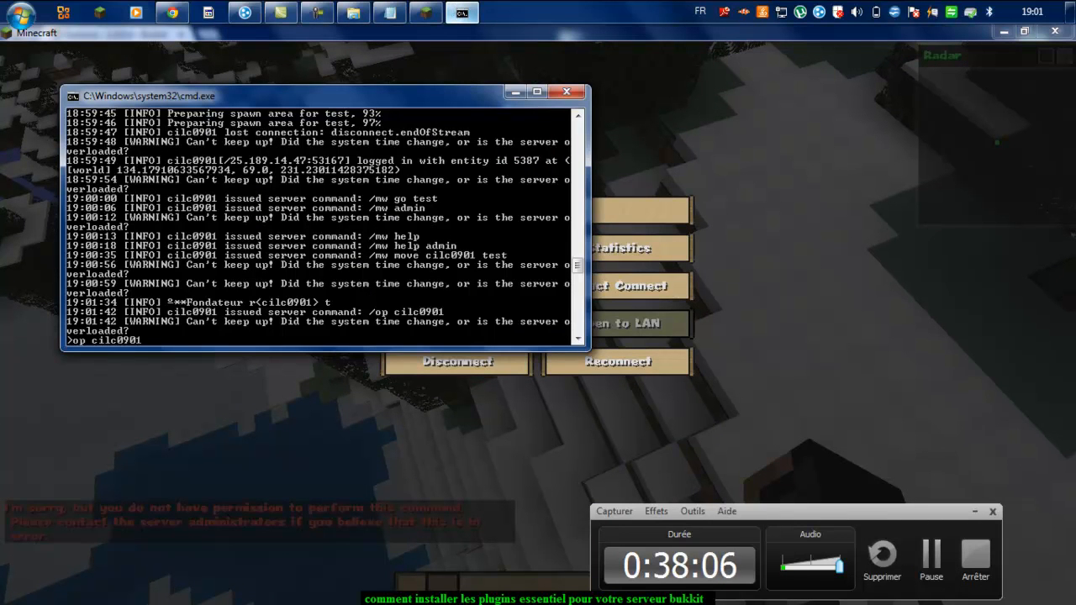
text(p cilc0901)
key(Return)
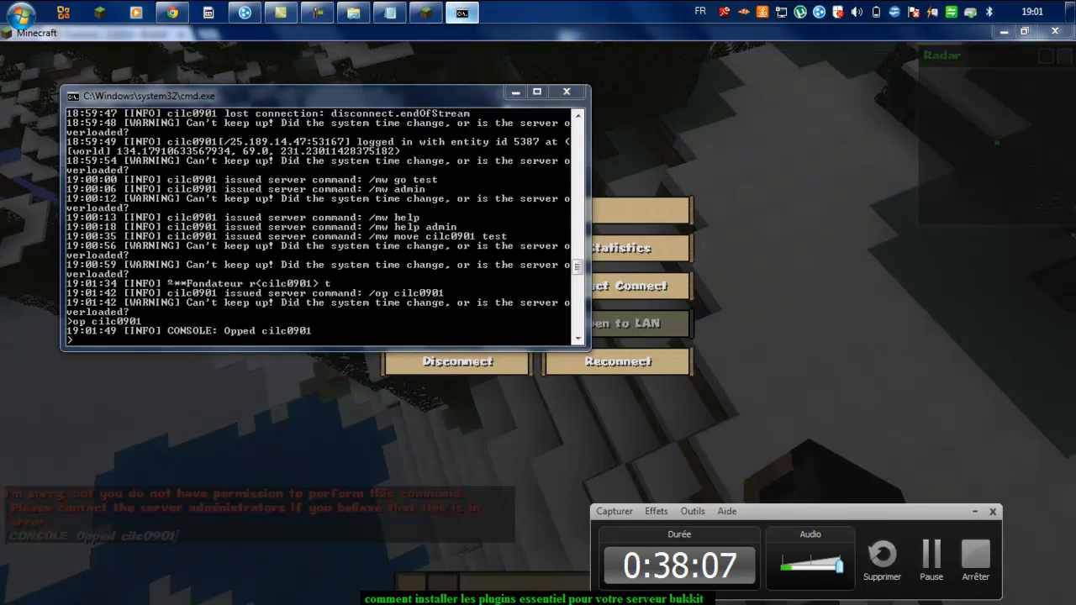
click(515, 91)
click(538, 210)
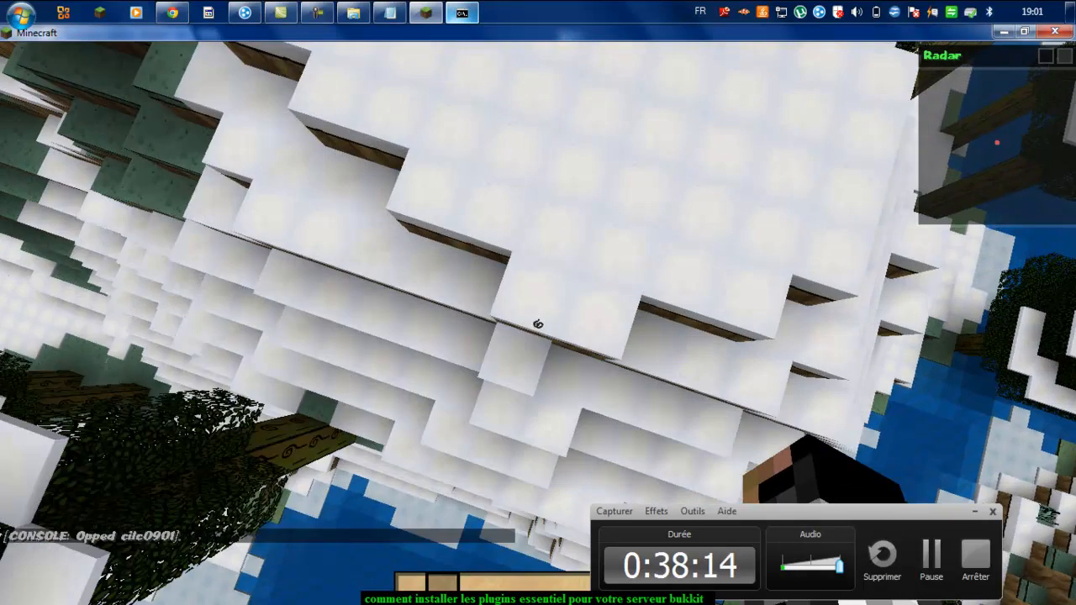
Step: Dig down through the snow and dirt blocks below the player
click(538, 324)
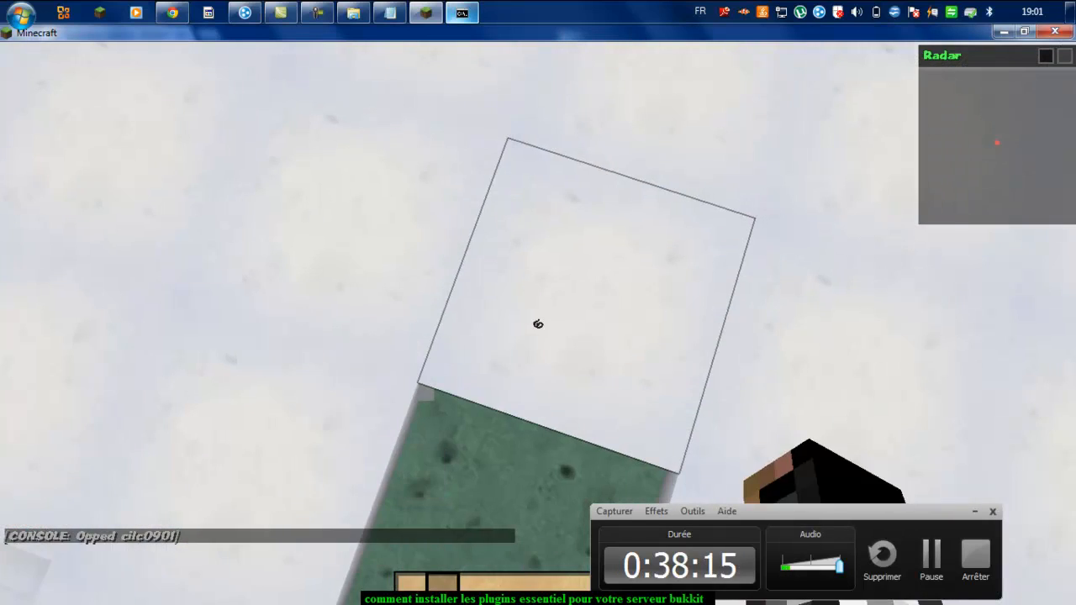
click(538, 323)
click(538, 324)
click(539, 324)
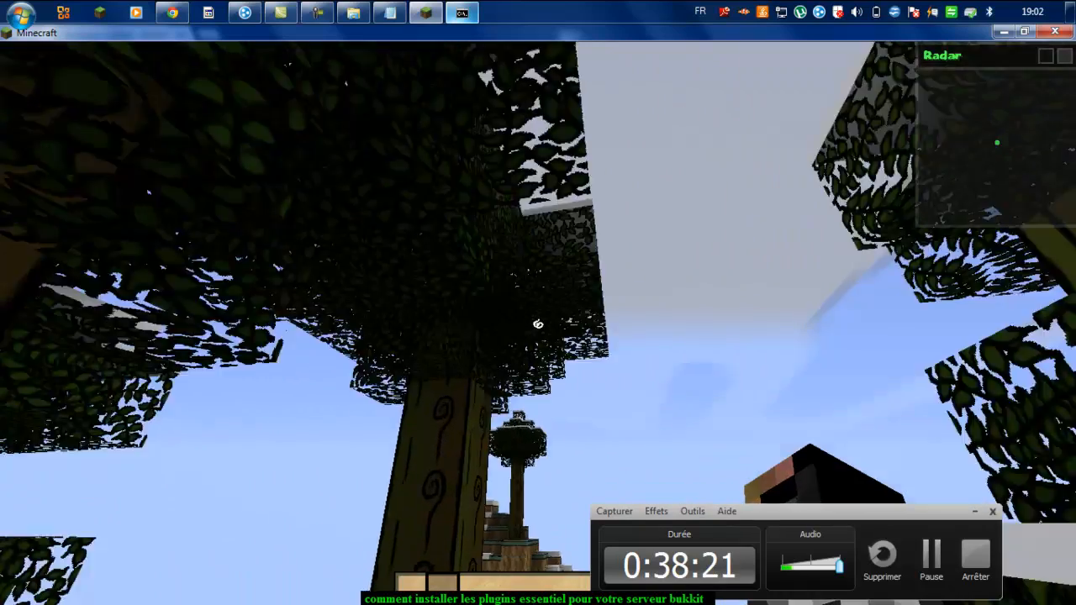
Step: Fly above the canopy toward the lake and a spruce trunk, ending in the game menu
key(space)
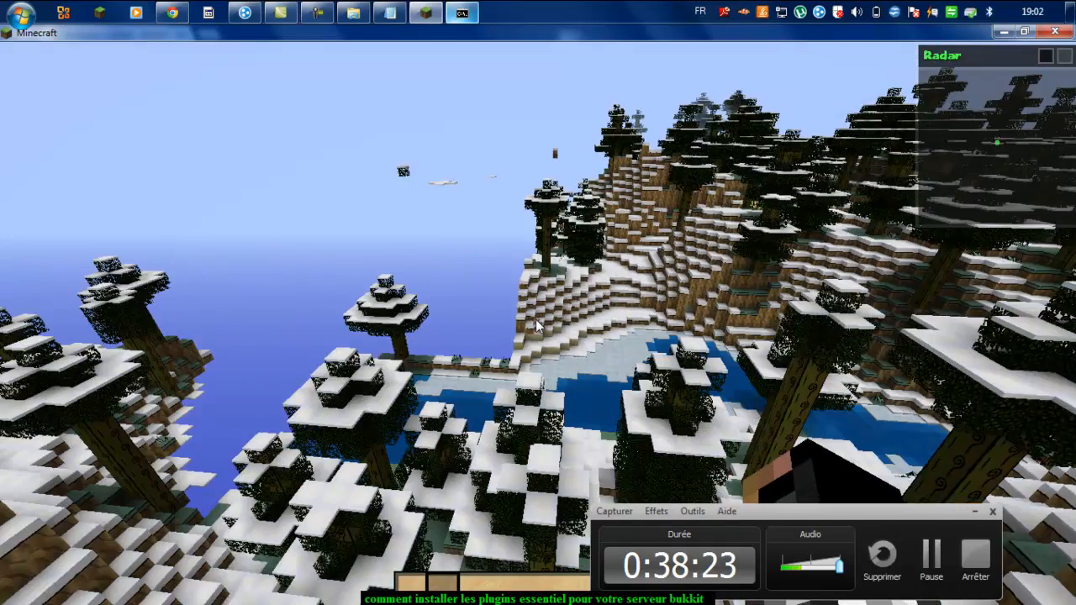
key(w)
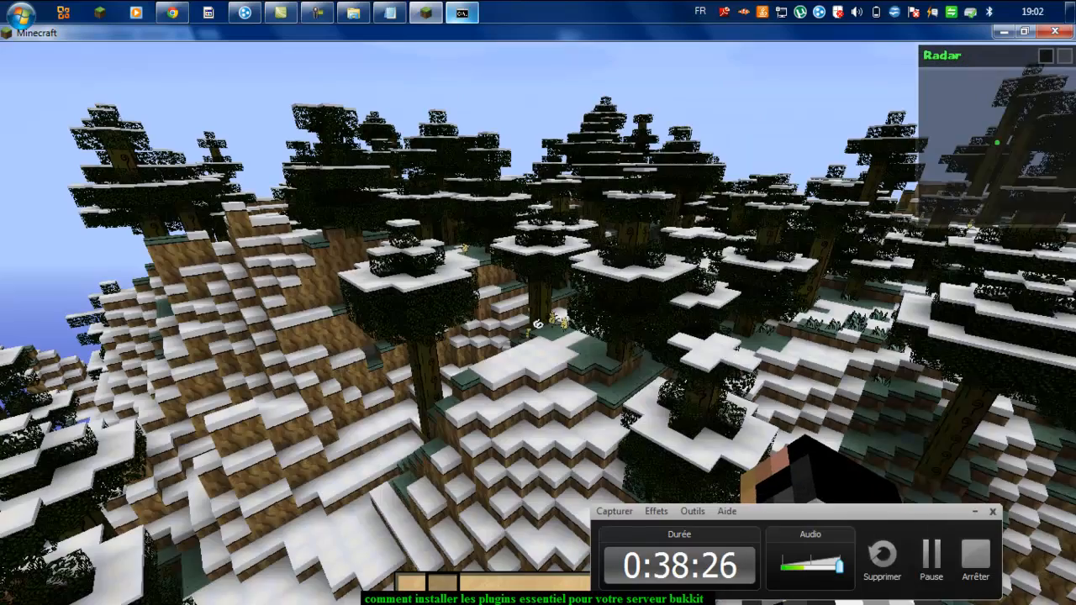
key(Escape)
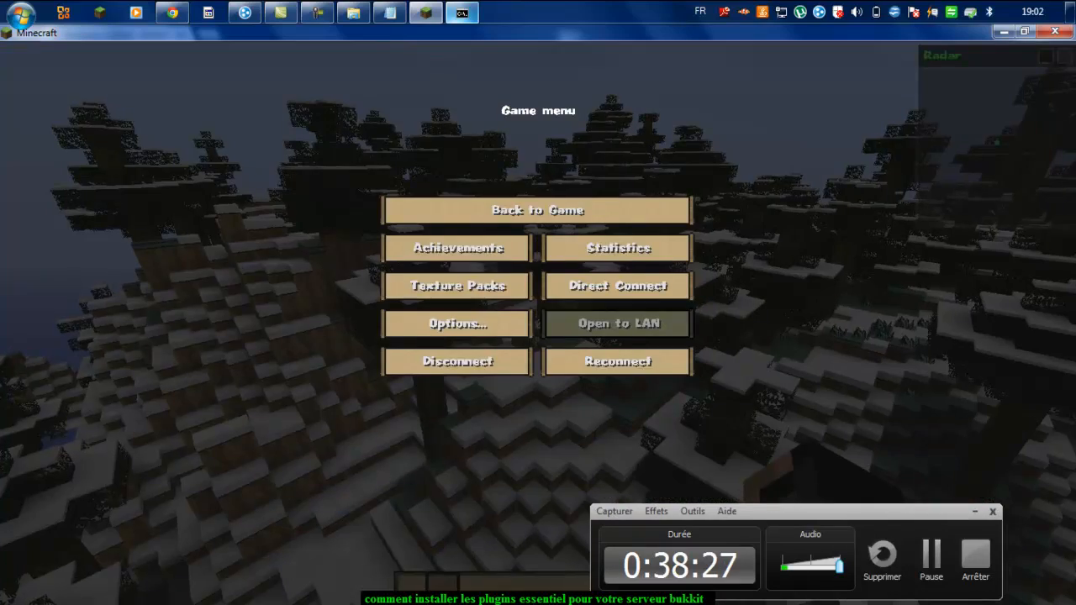
key(Escape)
key(c)
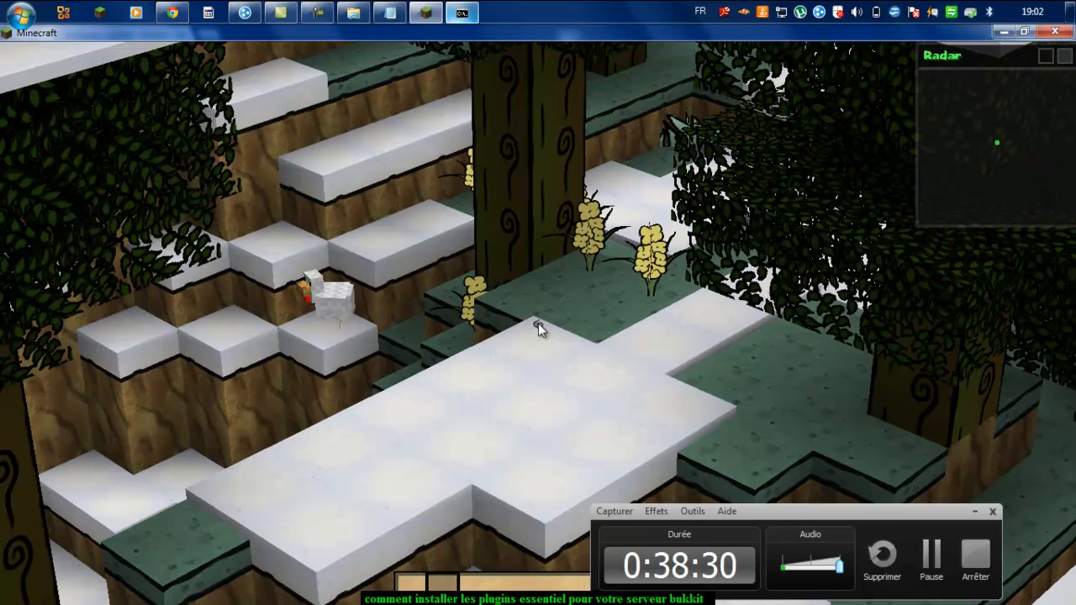
key(w)
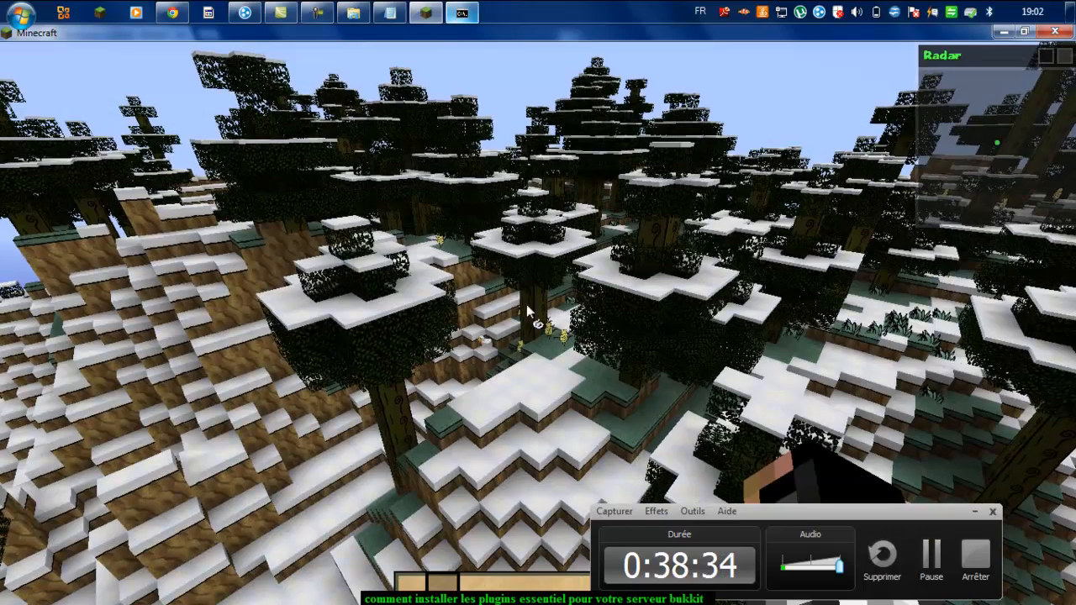
key(Escape)
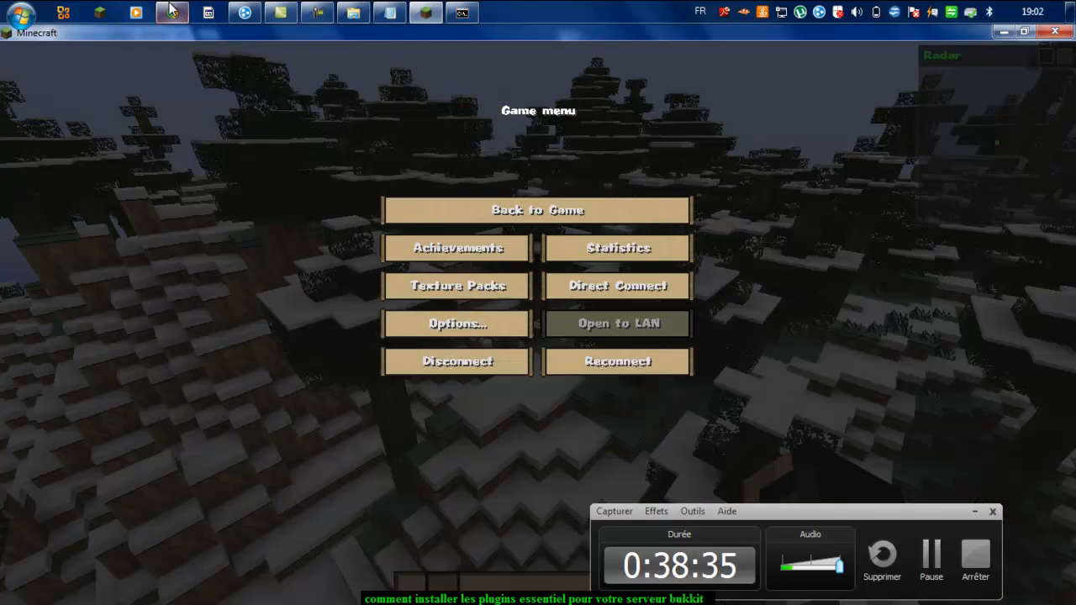
click(177, 10)
click(176, 10)
click(180, 11)
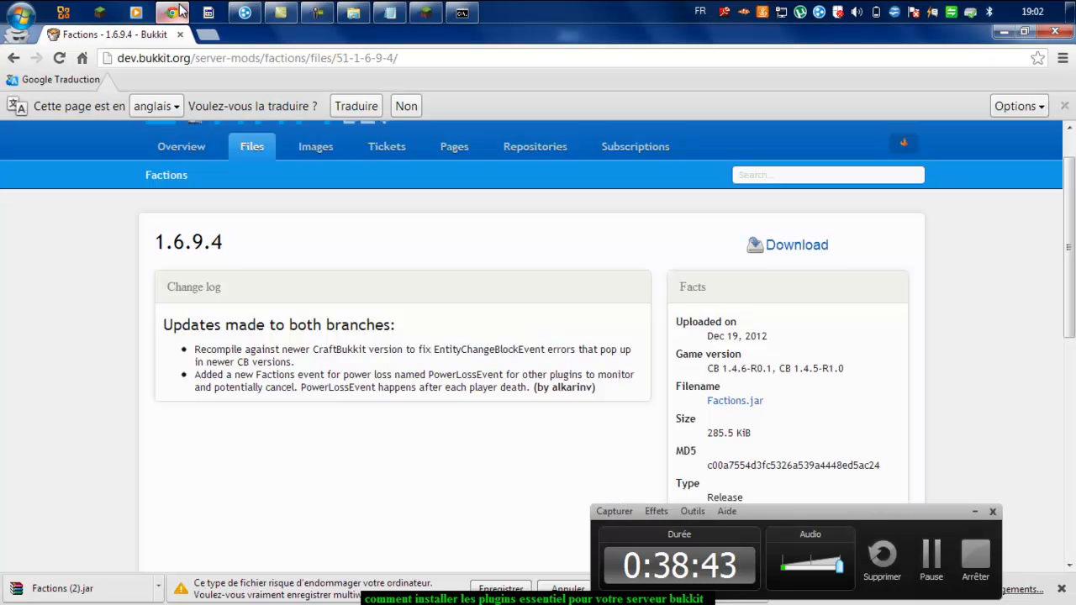
click(180, 11)
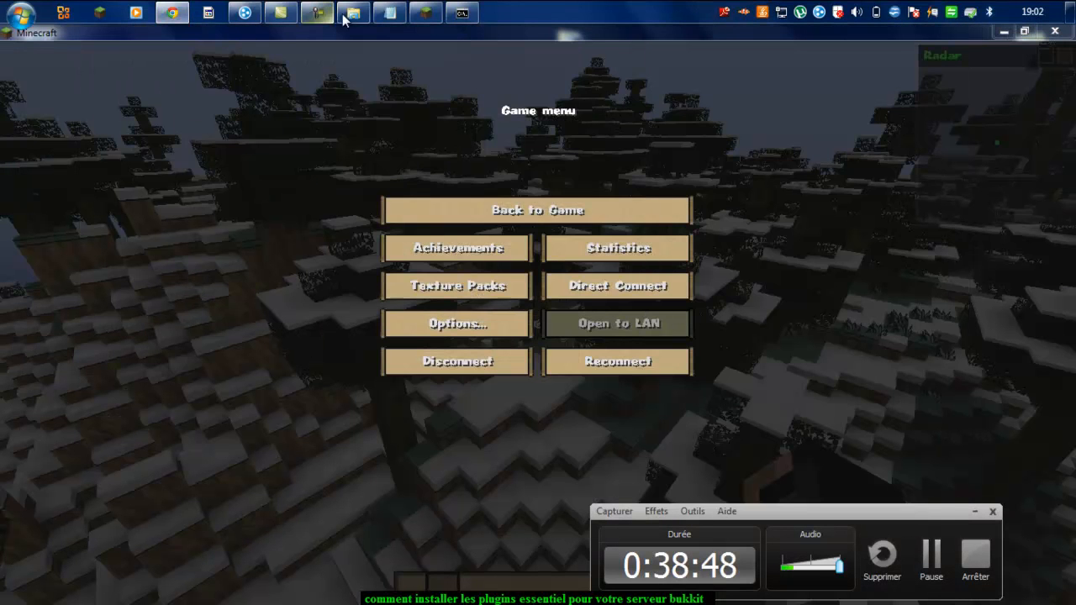
Step: Open the server's 19-item plugins folder in Explorer, then minimize it and refocus Minecraft
click(353, 11)
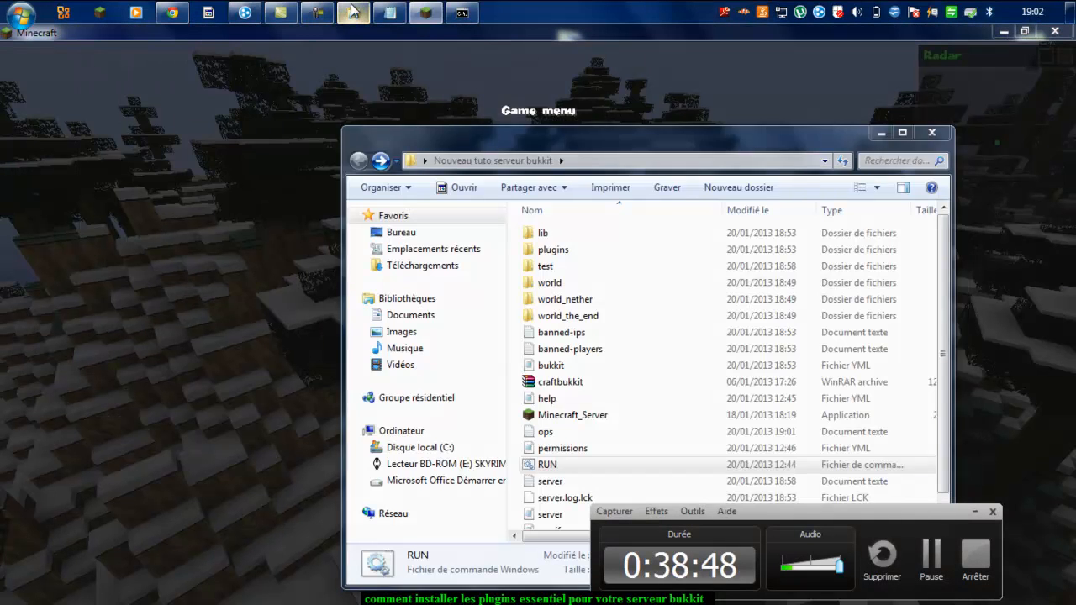
click(556, 253)
double_click(557, 255)
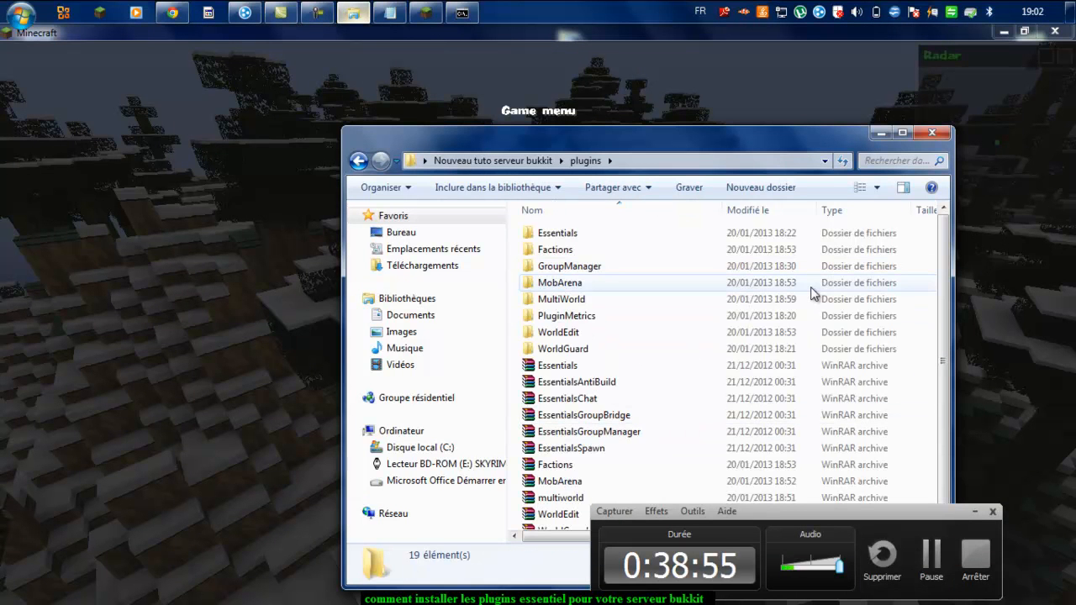
click(357, 13)
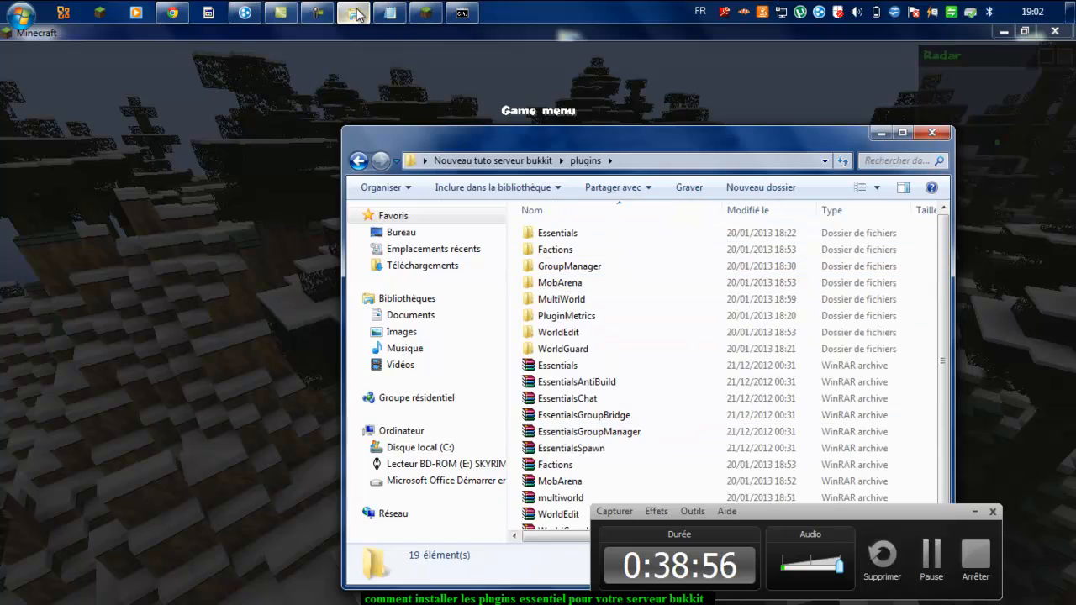
click(508, 212)
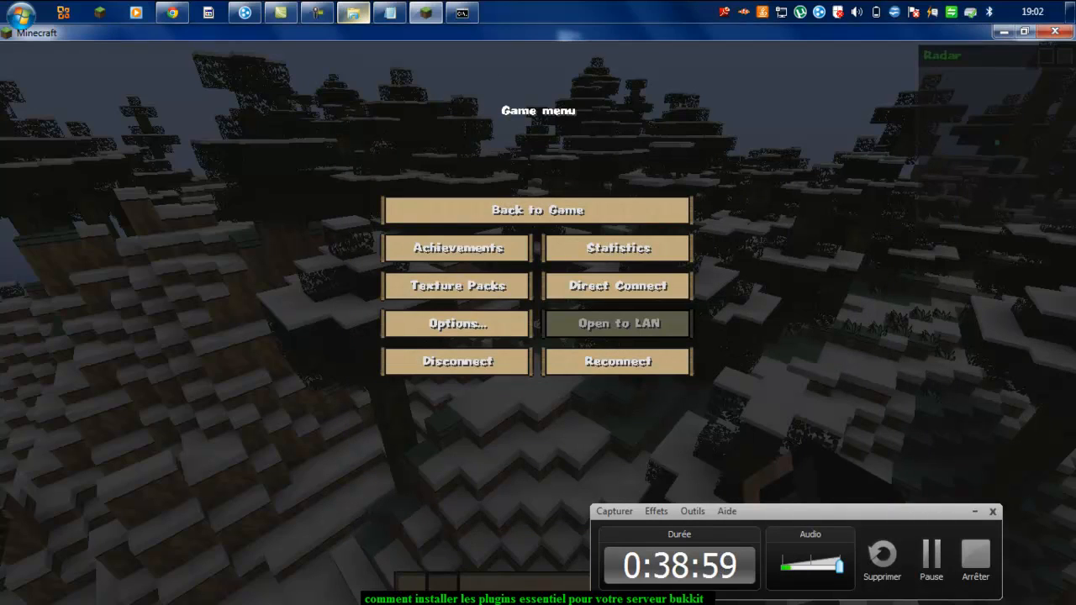
Step: Close the game menu and fly forward over the snowy hill
click(508, 212)
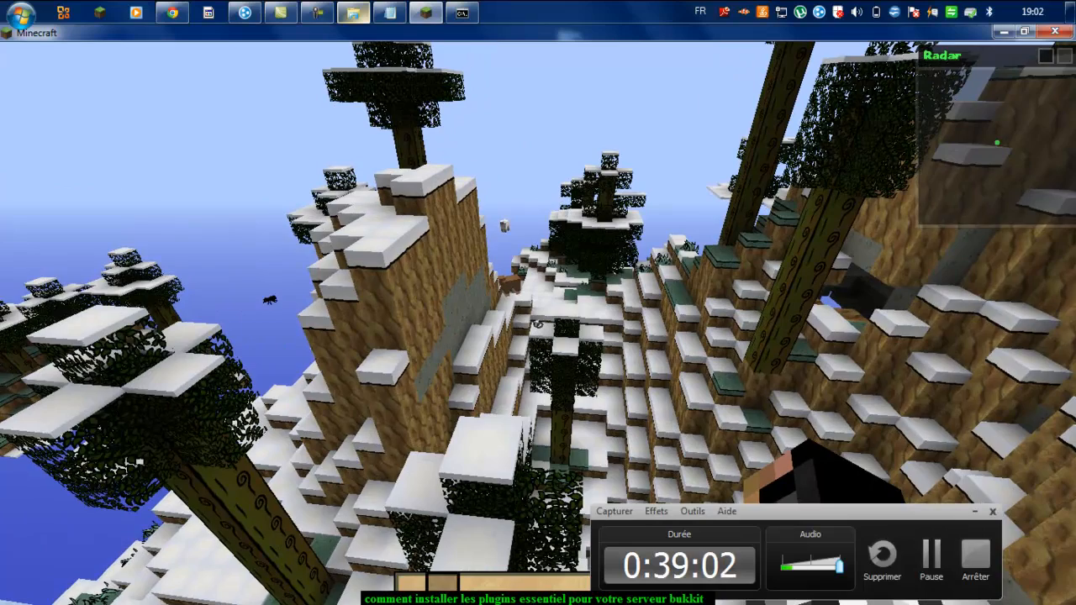
key(z)
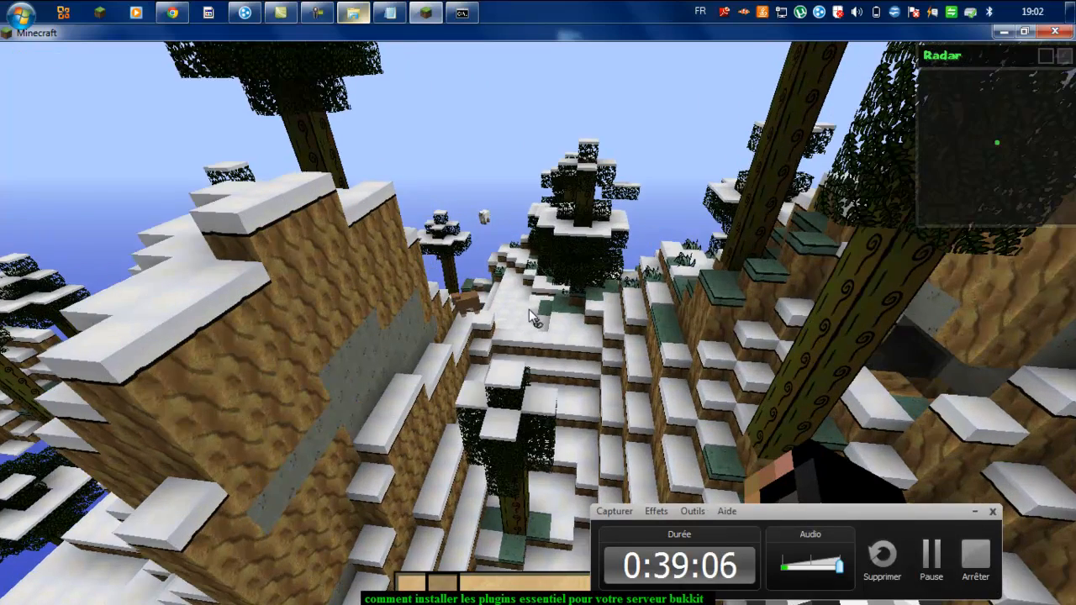
Step: Get the WorldEdit wand with //wand and land in the snowy clearing
text(t//wa)
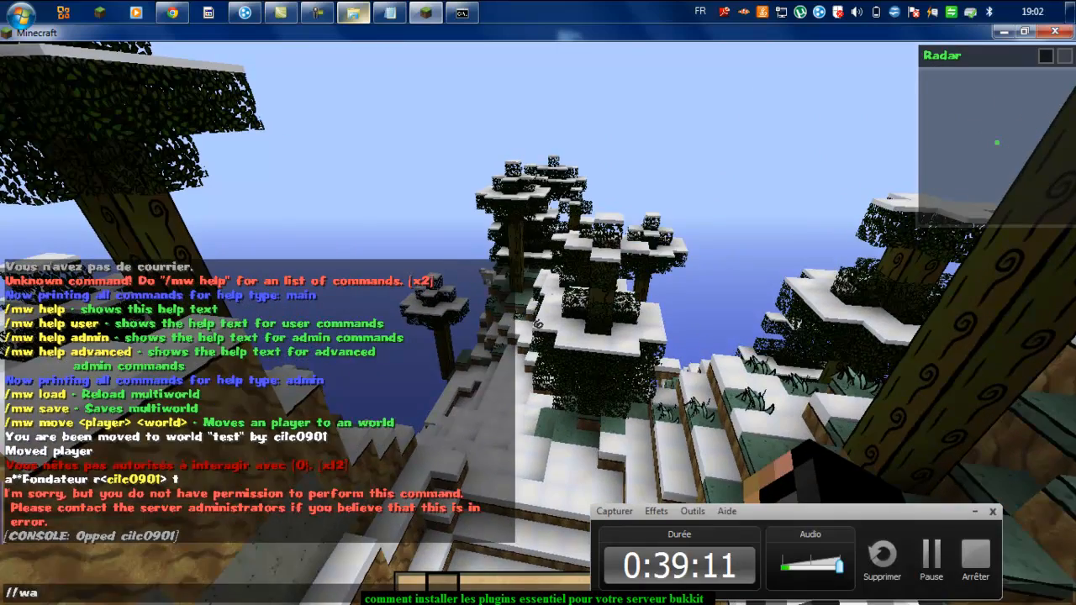
text(nd)
key(Return)
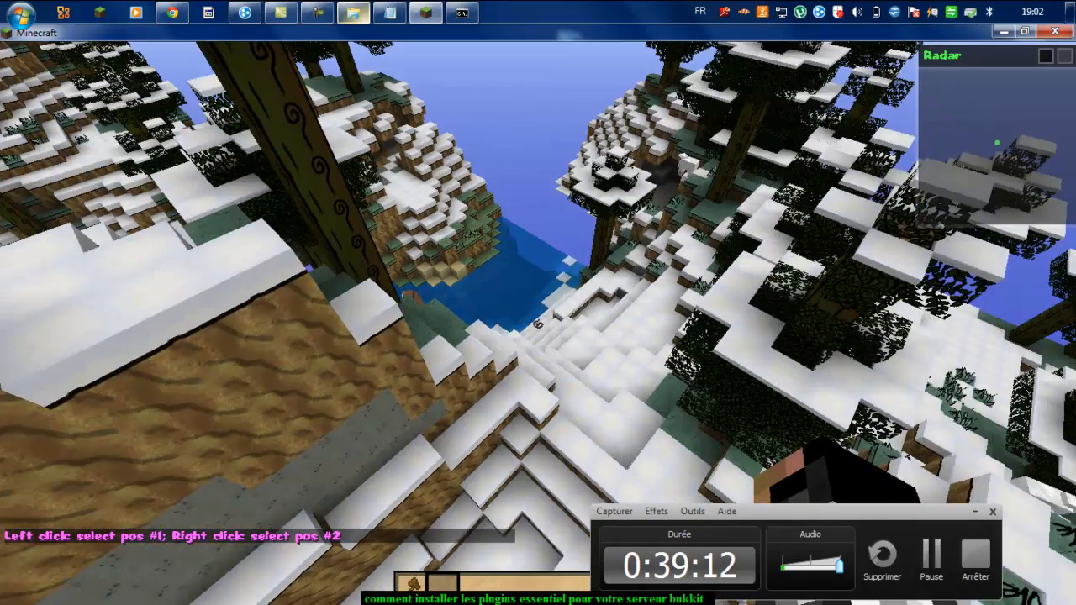
key(w)
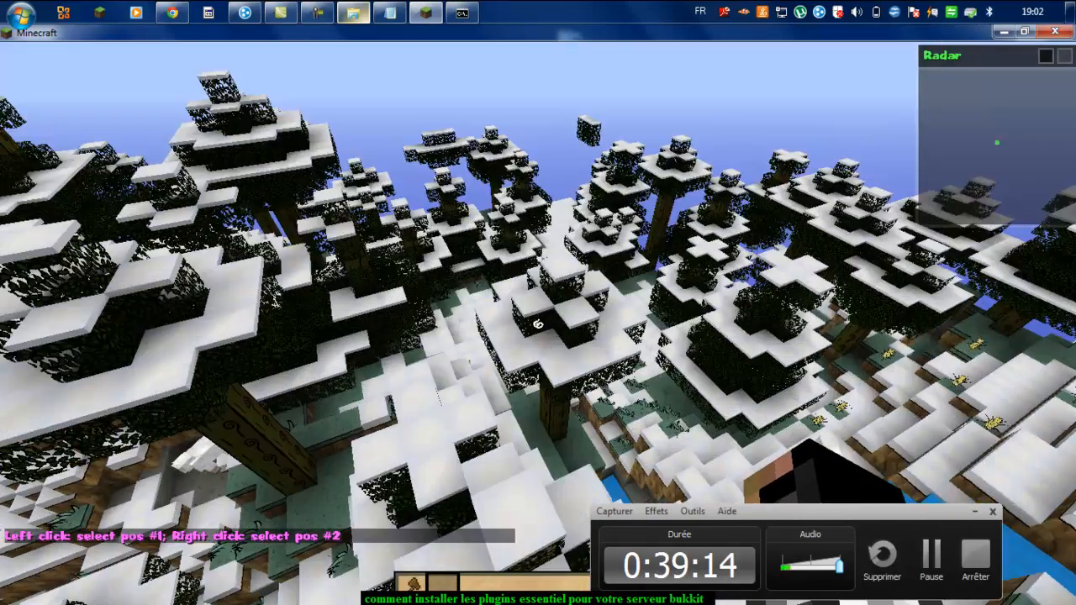
key(w)
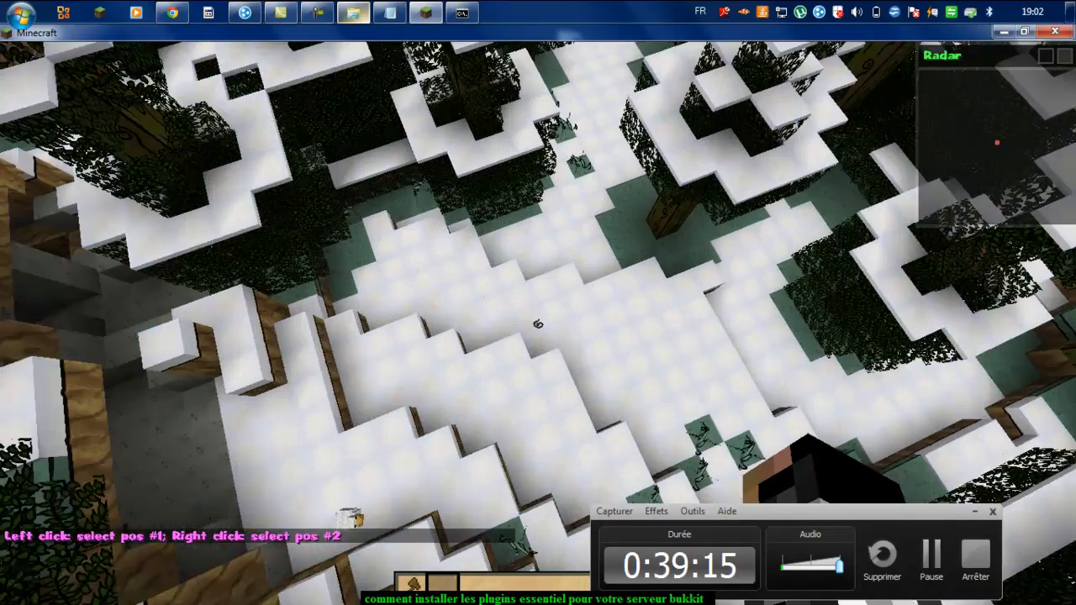
key(shift)
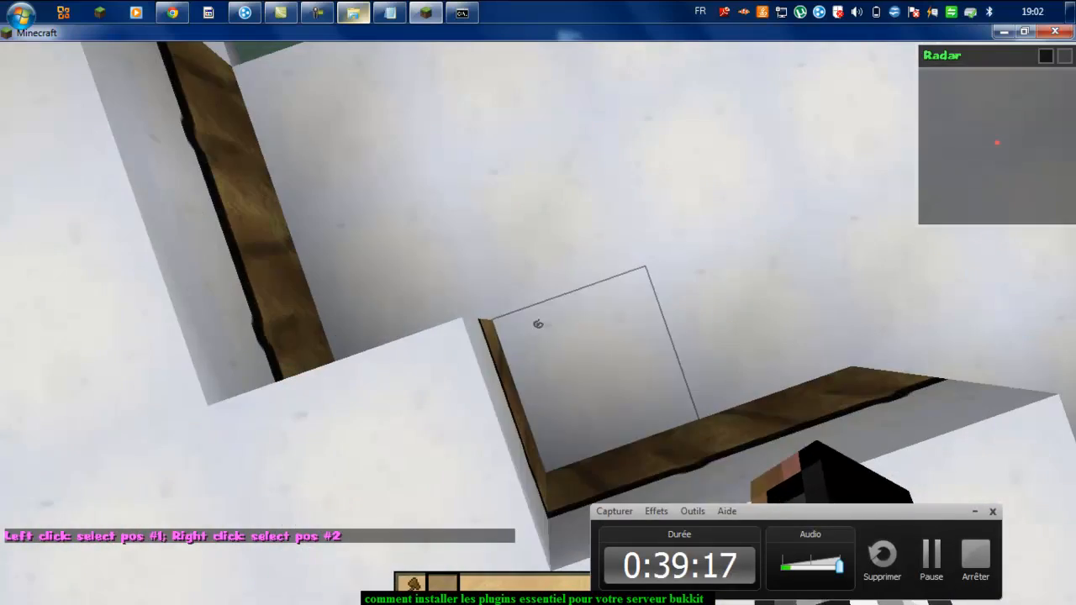
Step: Dig a pit and set corners (-111, 53, 269) and treetop (-124, 72, 256)
click(538, 324)
click(538, 323)
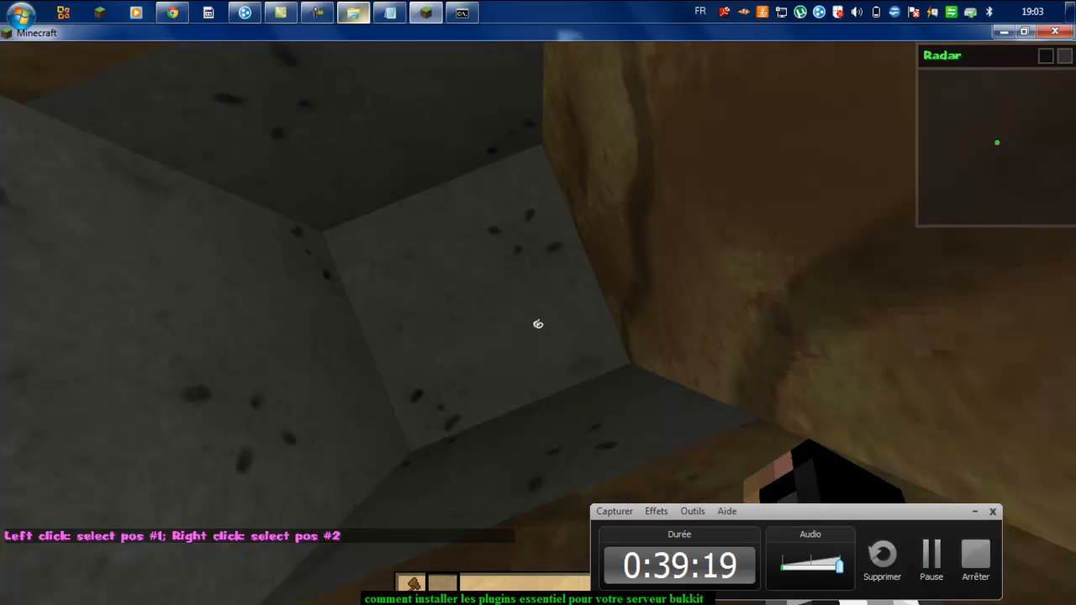
click(539, 323)
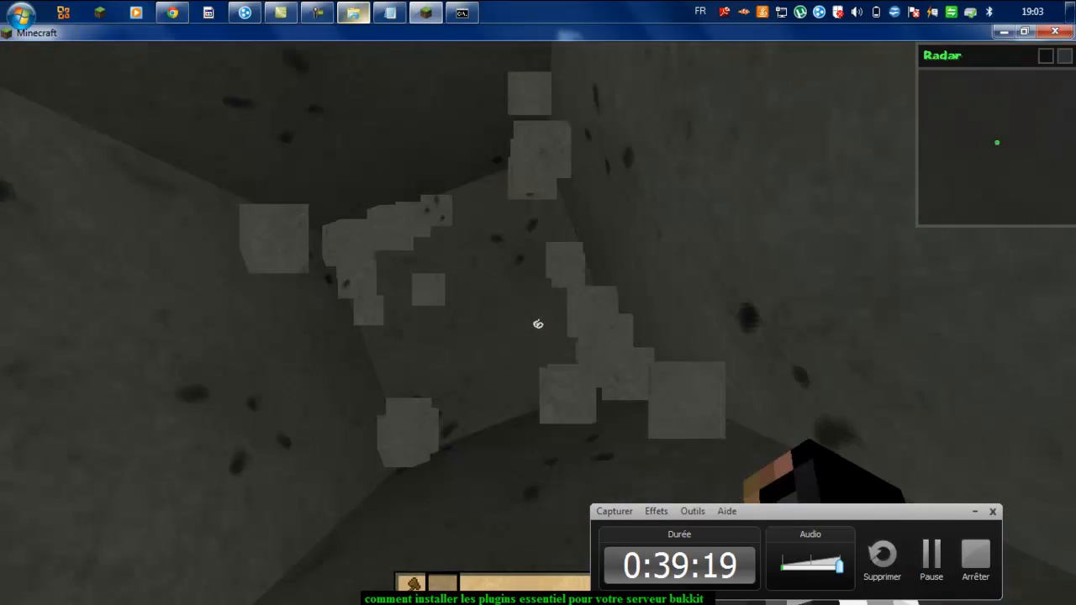
key(1)
right_click(538, 324)
key(space)
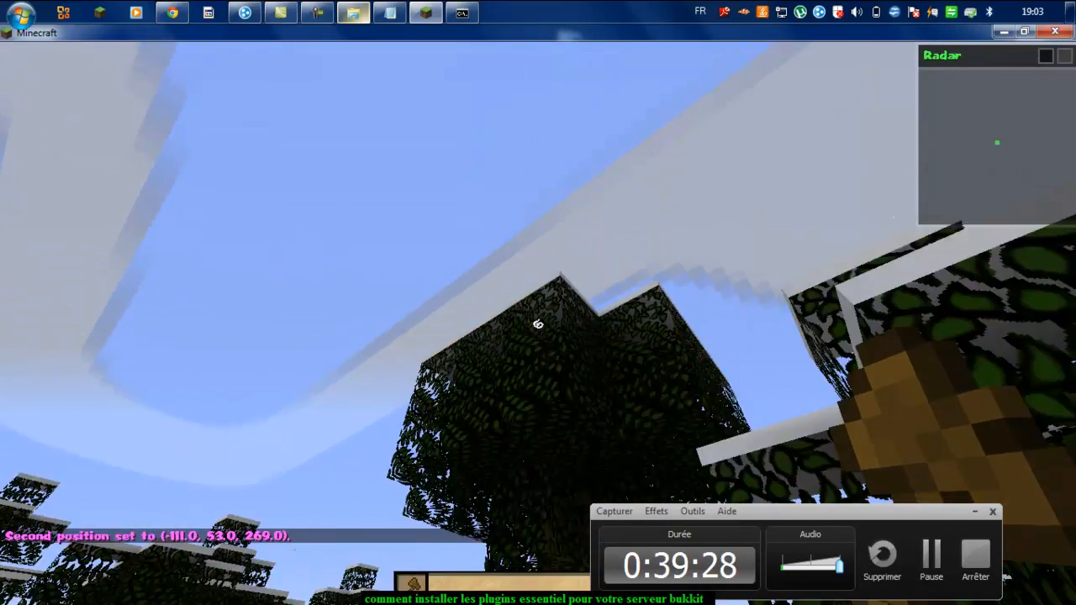
click(539, 324)
Step: Remove the selected region from the world with //cut
key(t)
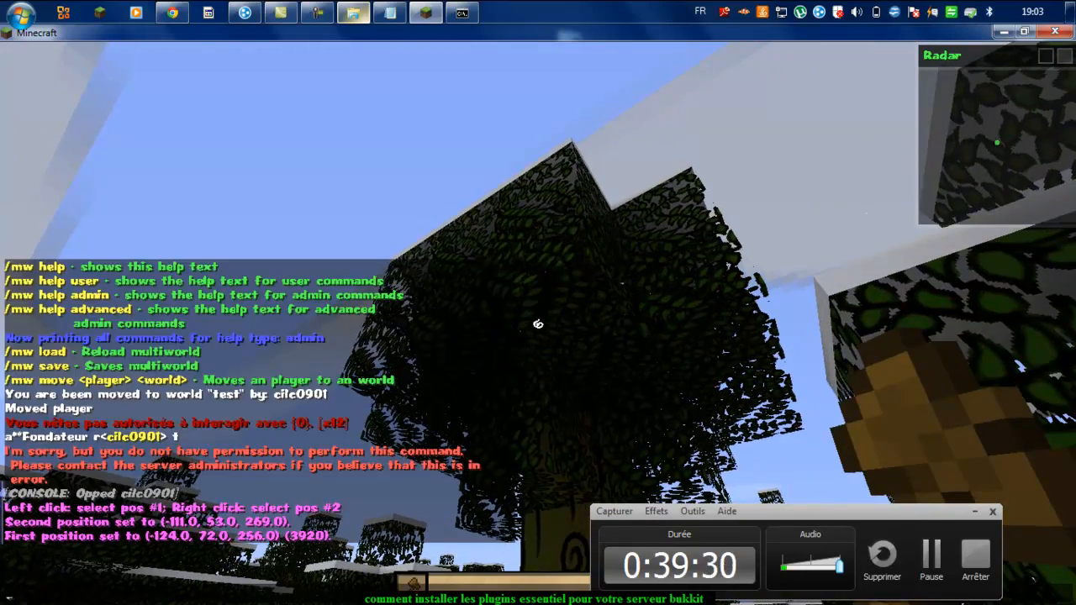
text(//cut)
key(Return)
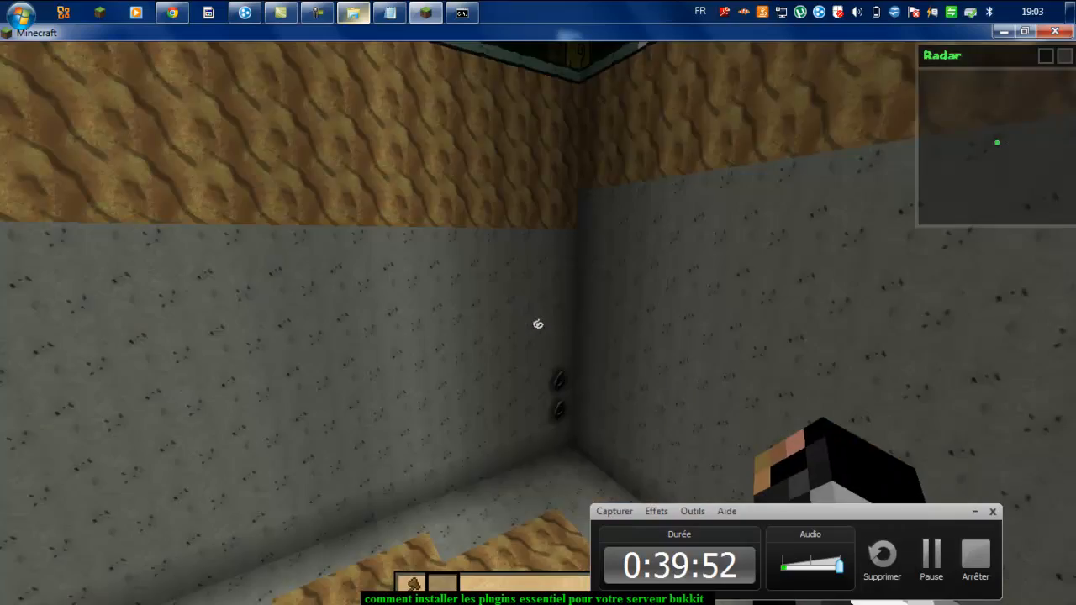
Step: Fly up out of the pit and across the snowy forest into a big tree's canopy
key(space)
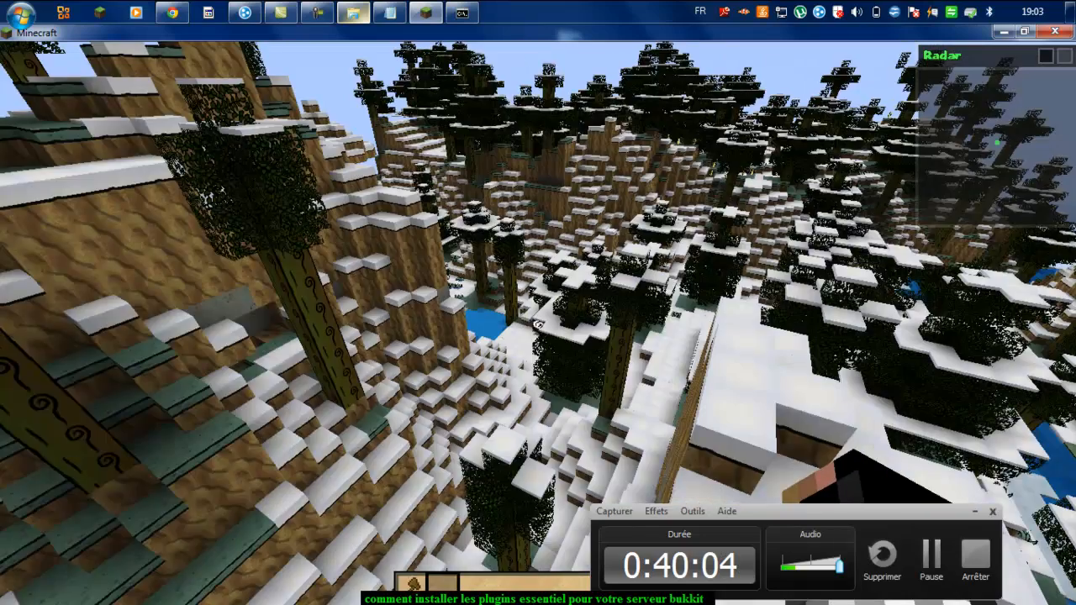
key(w)
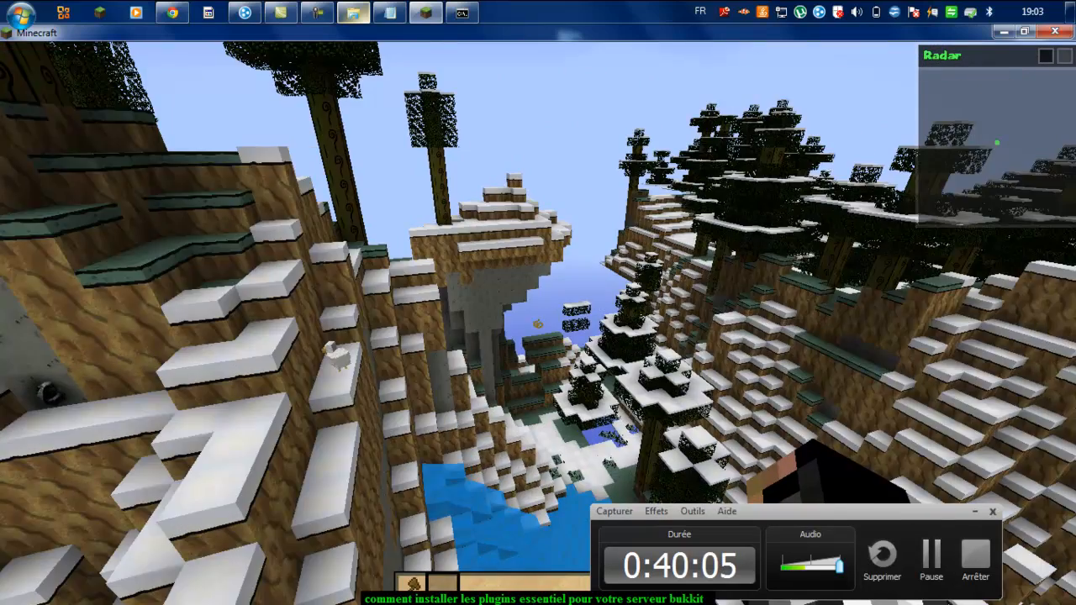
key(w)
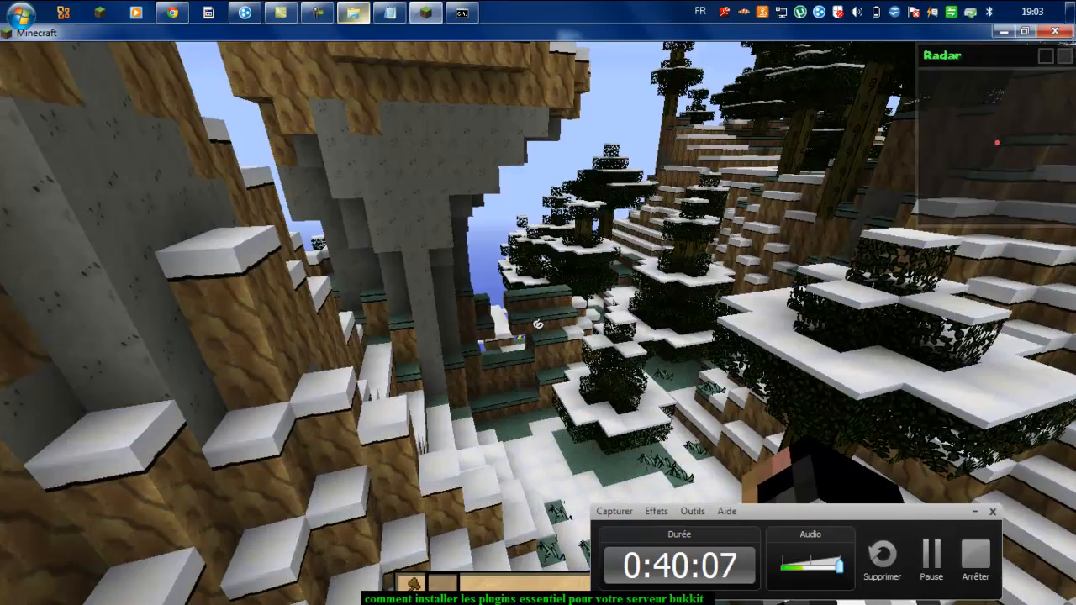
key(w)
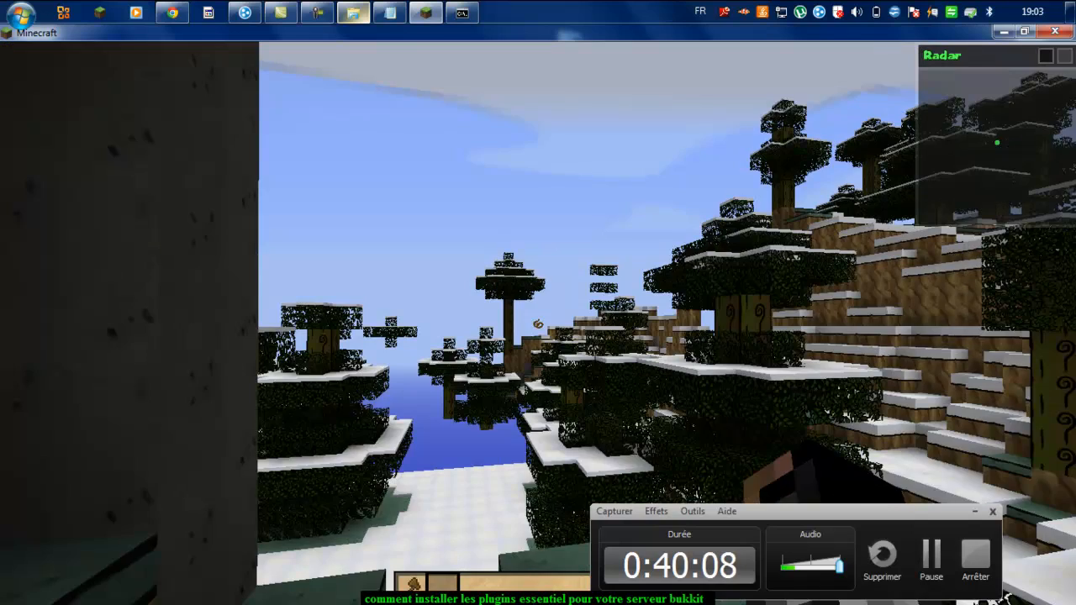
key(w)
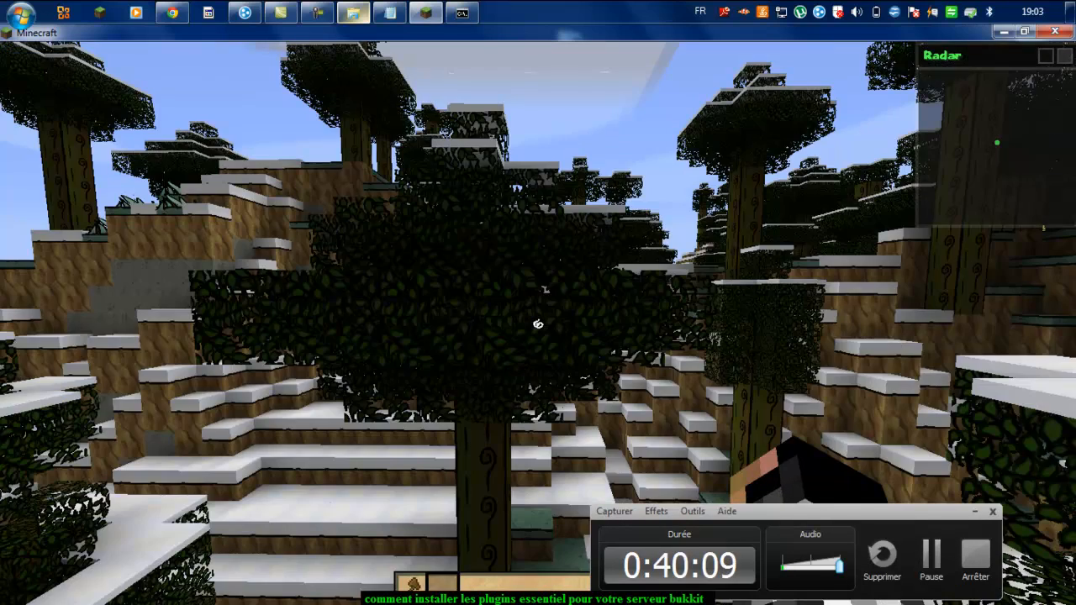
key(w)
key(w)
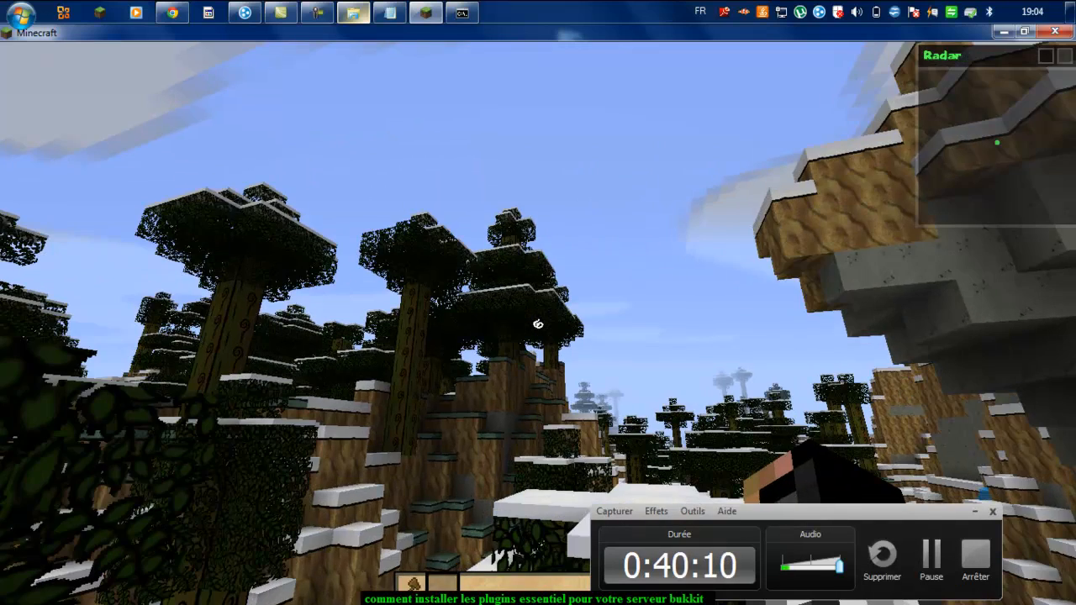
key(w)
key(w)
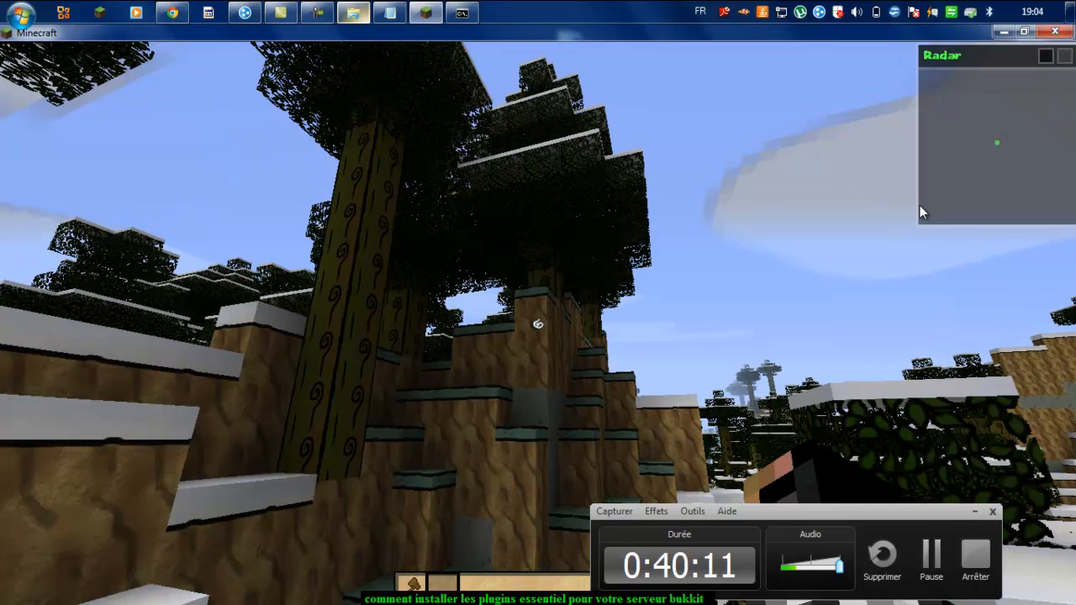
key(w)
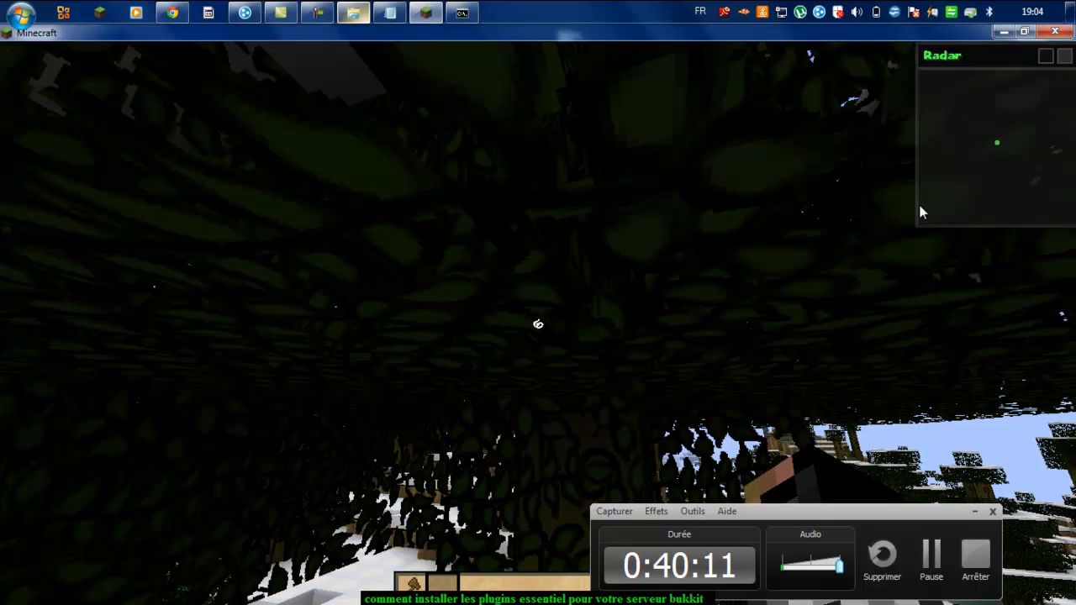
key(w)
key(w)
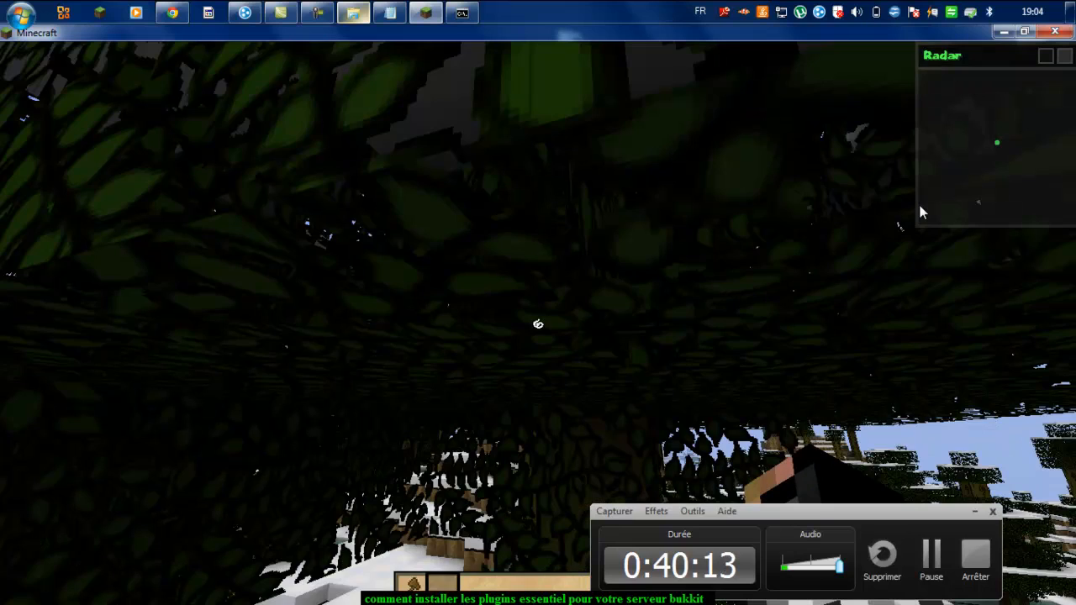
key(space)
mouse_move(499, 529)
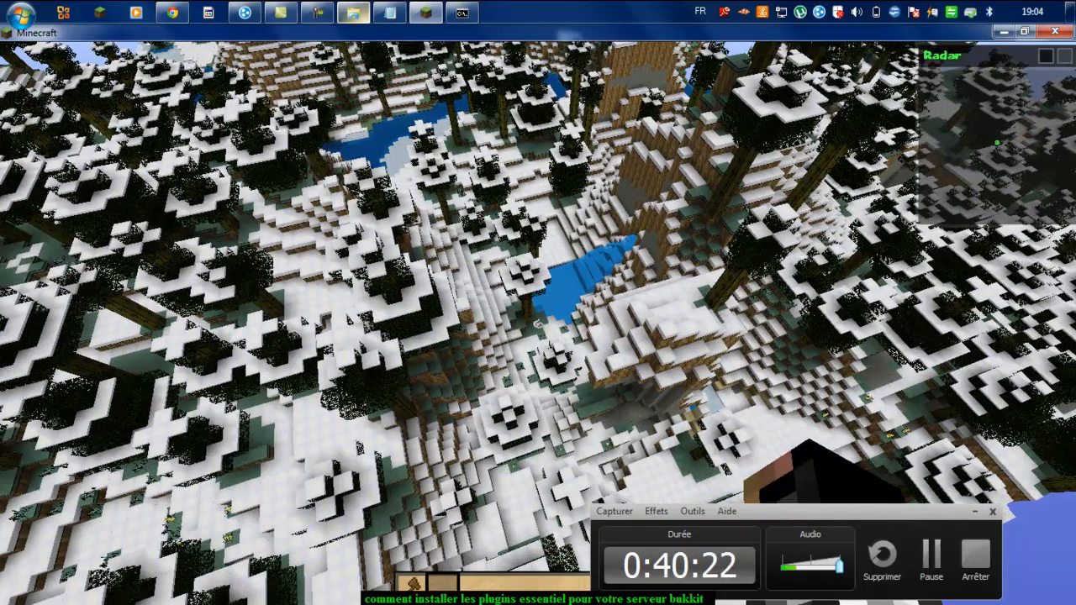
Step: Post 'money$' in chat, then fly over the river and descend onto the treetops
text(tmo)
text(ney$)
key(Return)
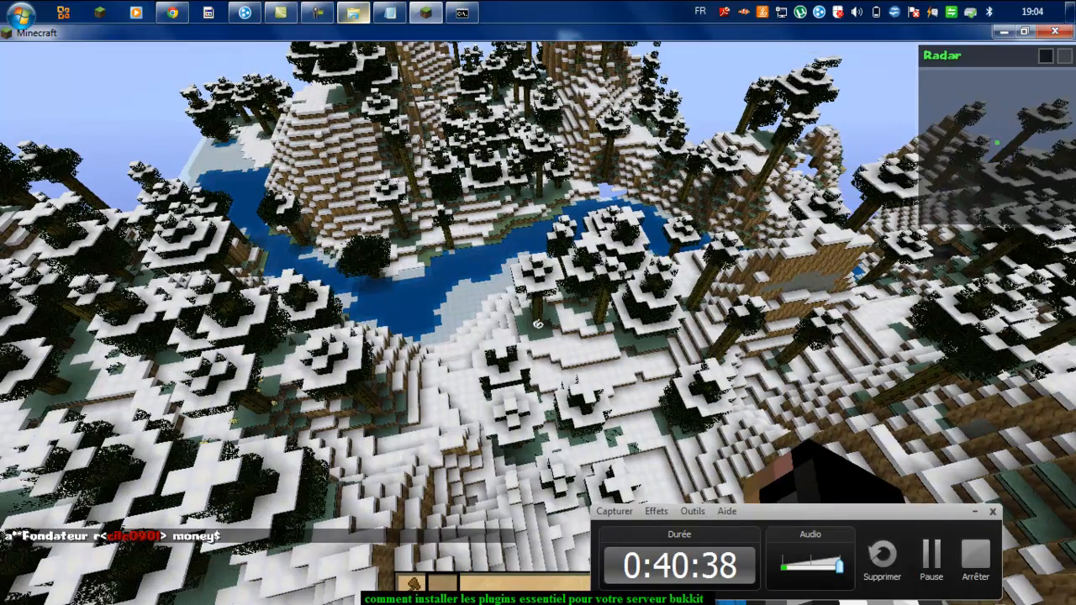
key(w)
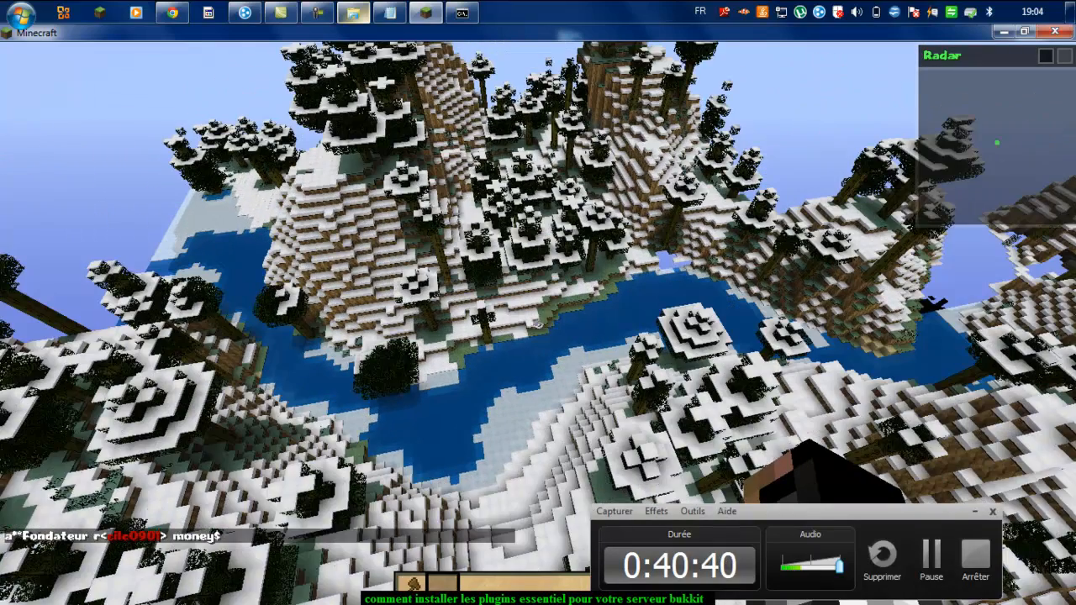
key(w)
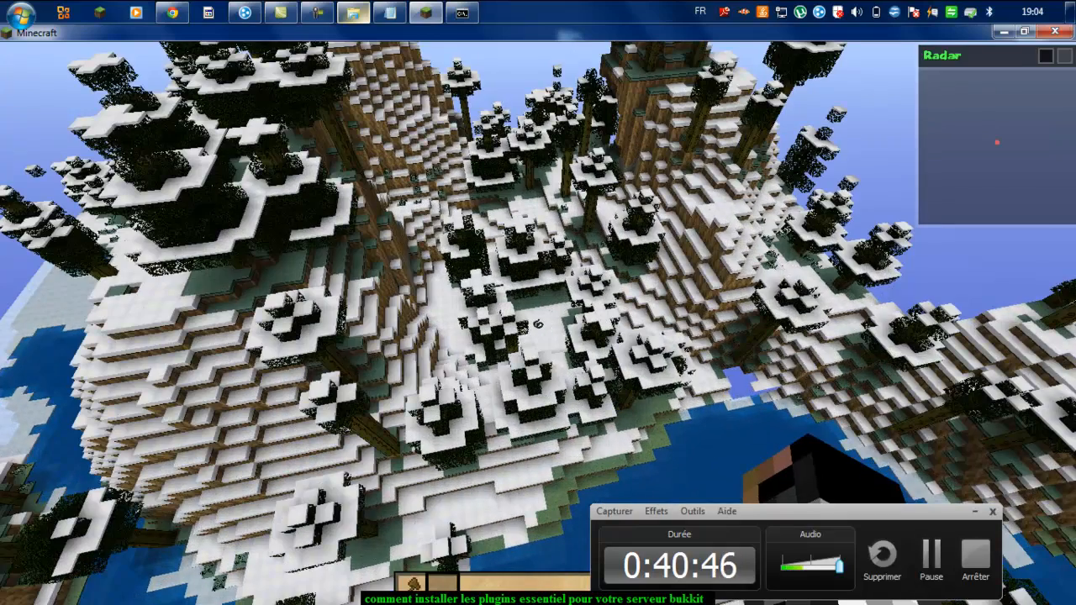
key(shift)
key(shift)
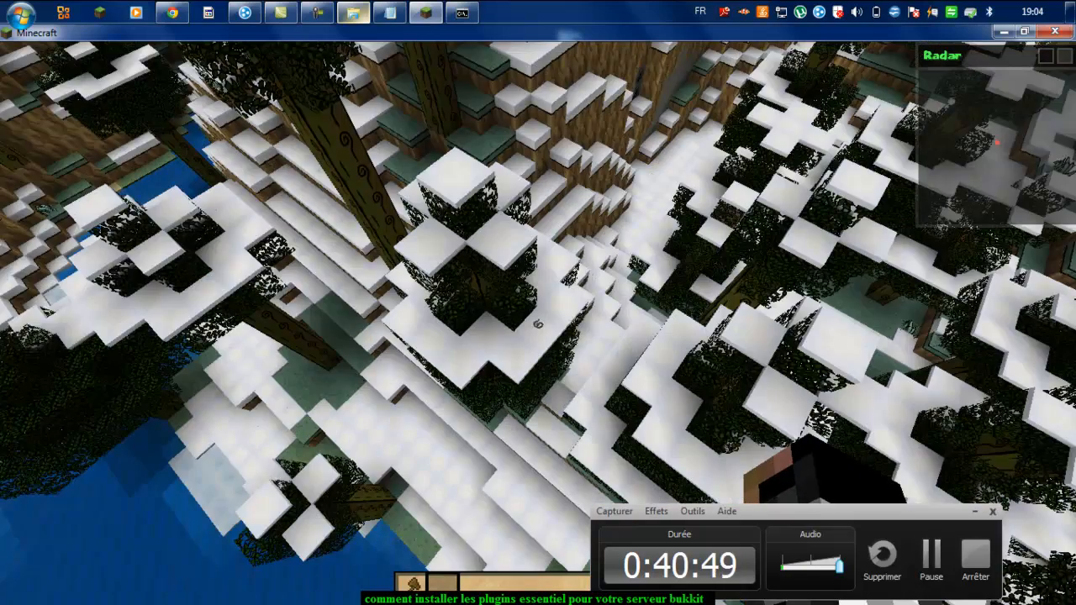
key(shift)
Step: Break snow, leaf and dirt blocks among the treetops
click(499, 338)
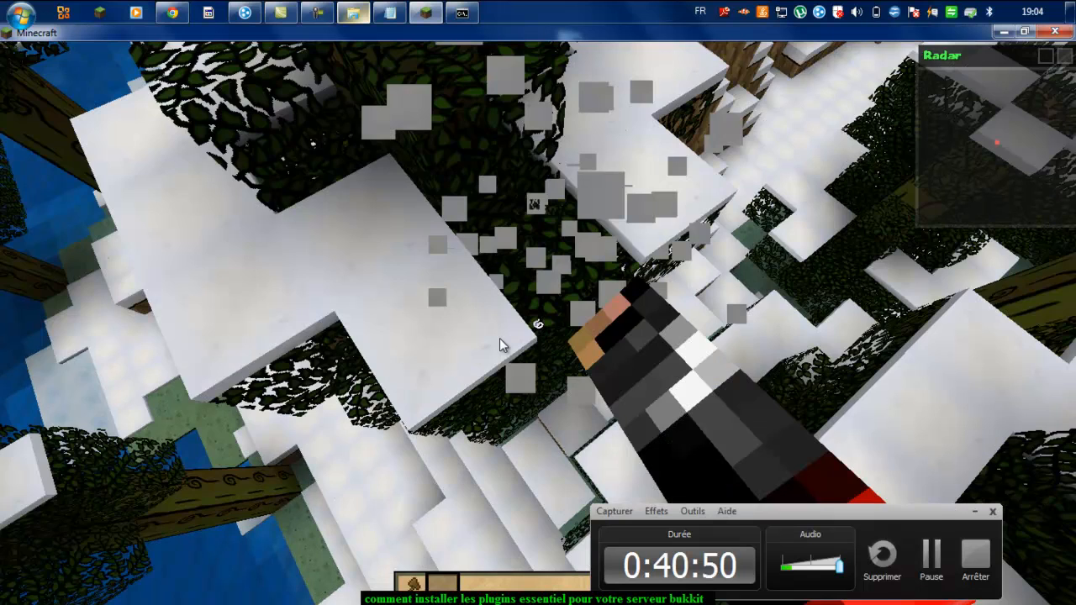
click(500, 338)
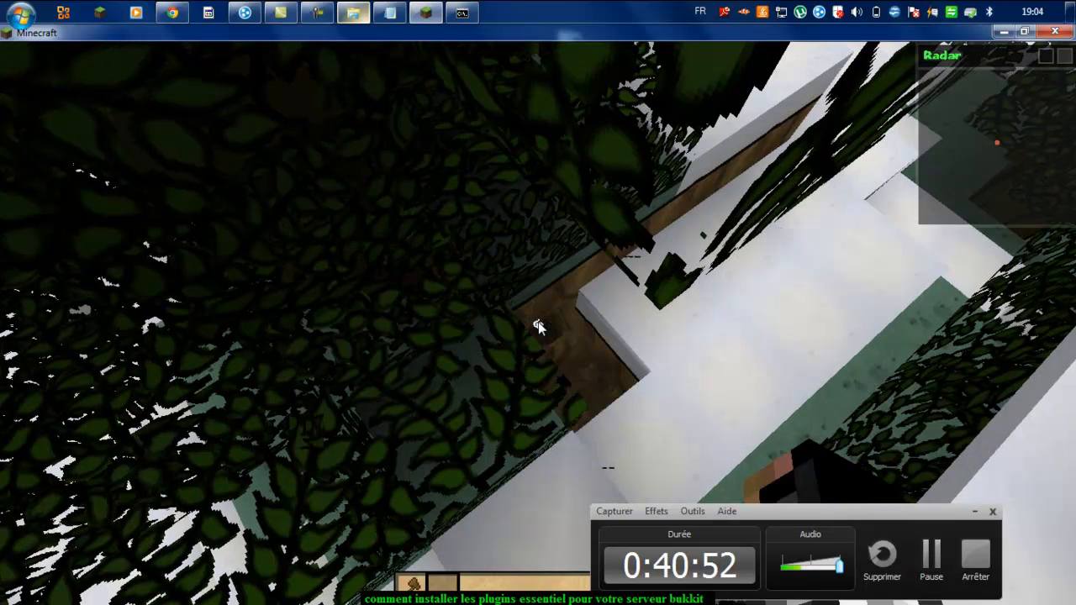
click(539, 326)
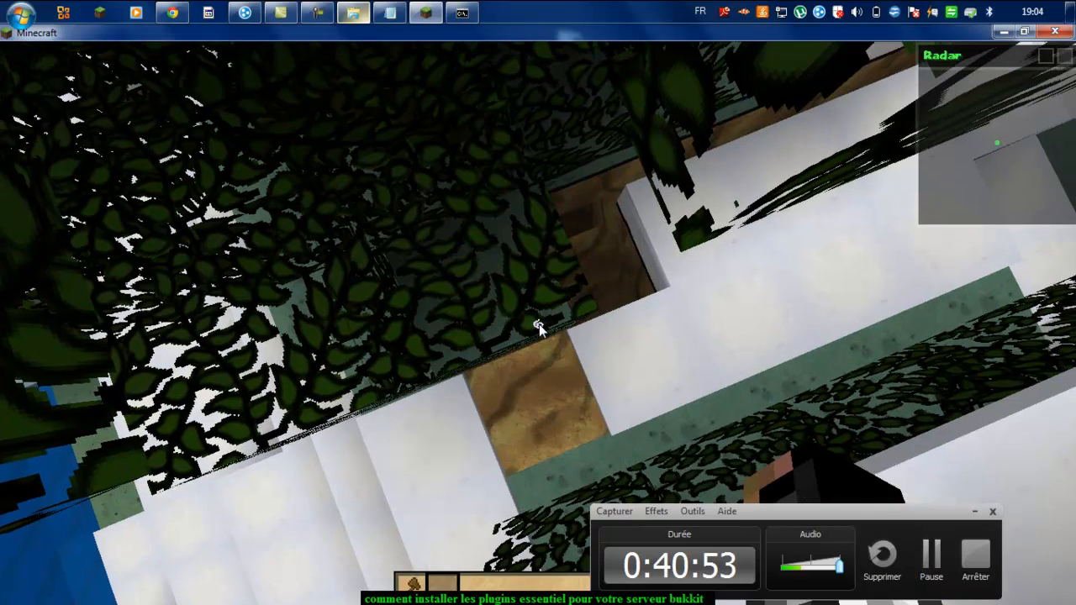
click(538, 324)
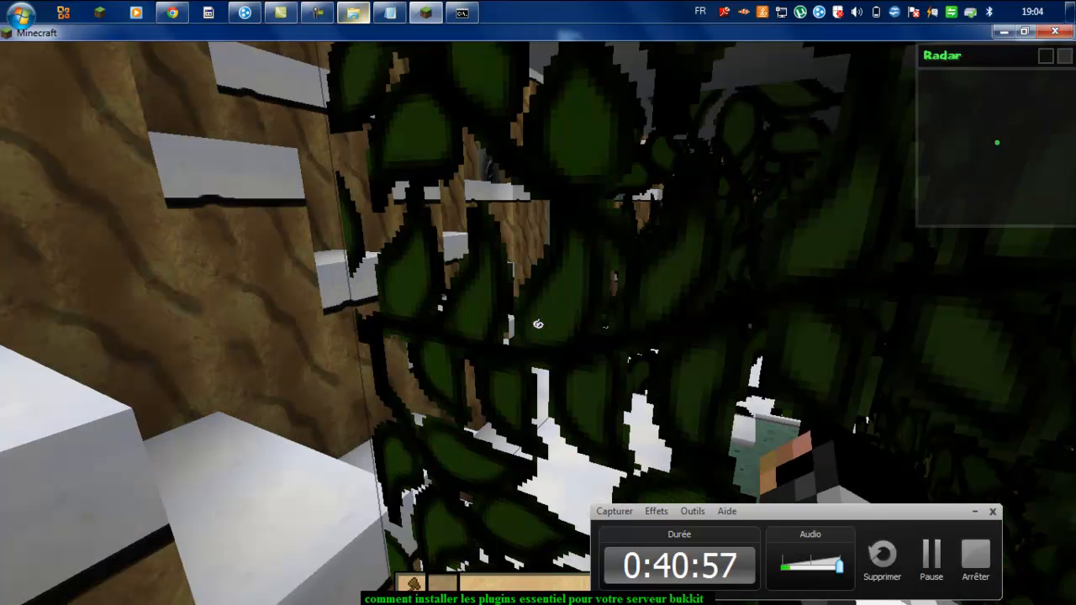
Step: Send the chat message 'xkiqui' and walk down the snowy ledges along the hillside
key(t)
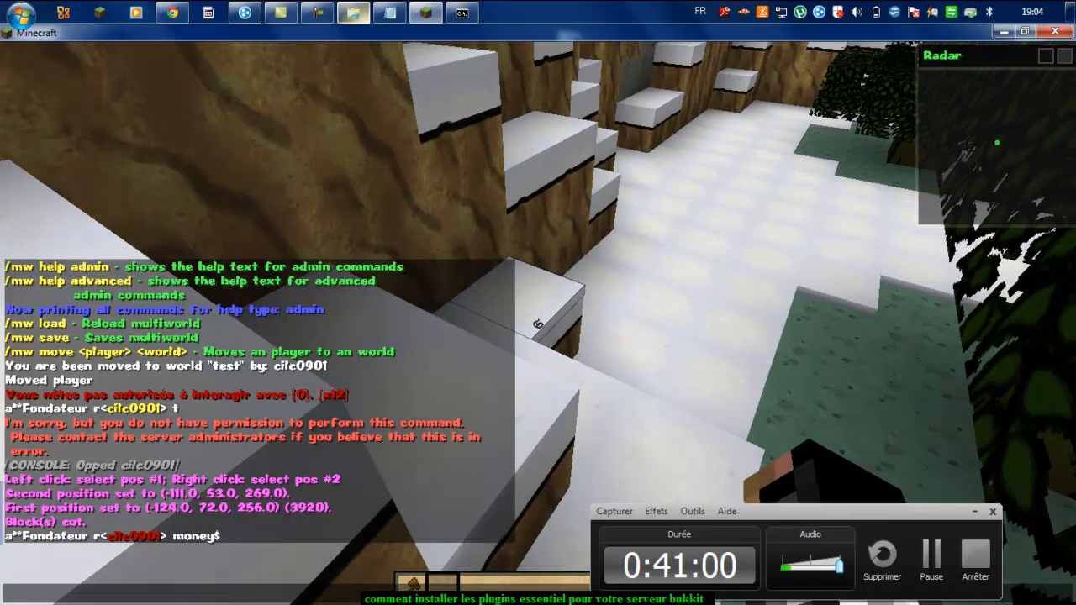
text(xkiqui)
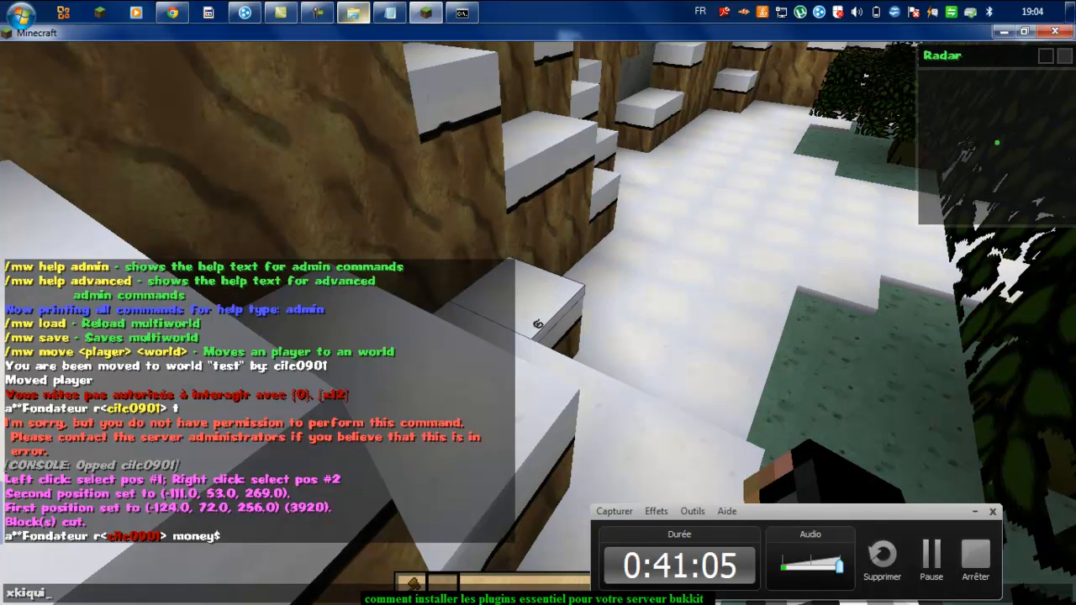
key(Return)
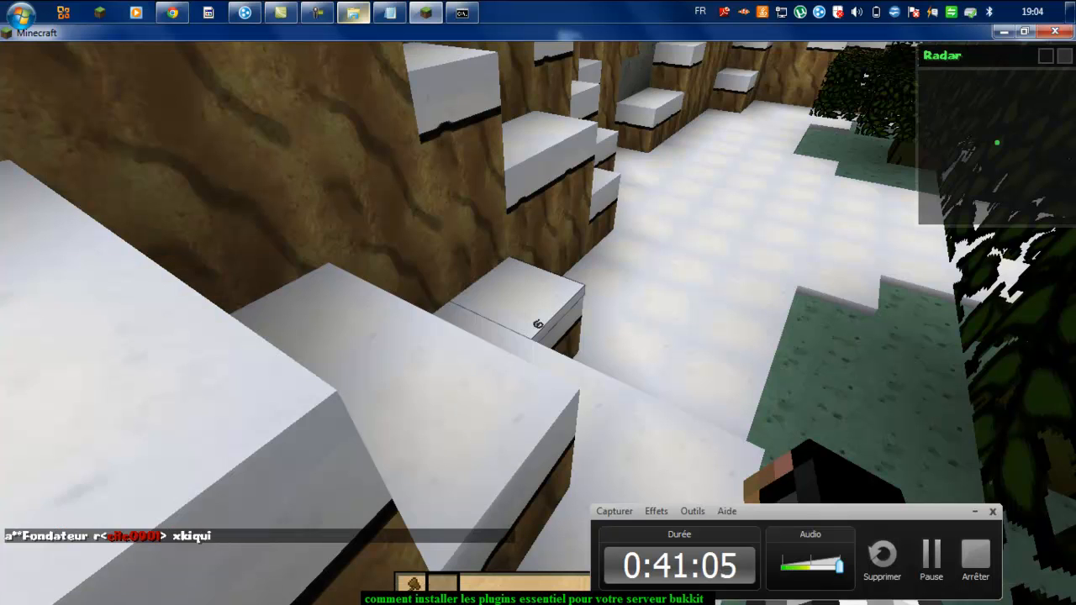
key(w)
key(w)
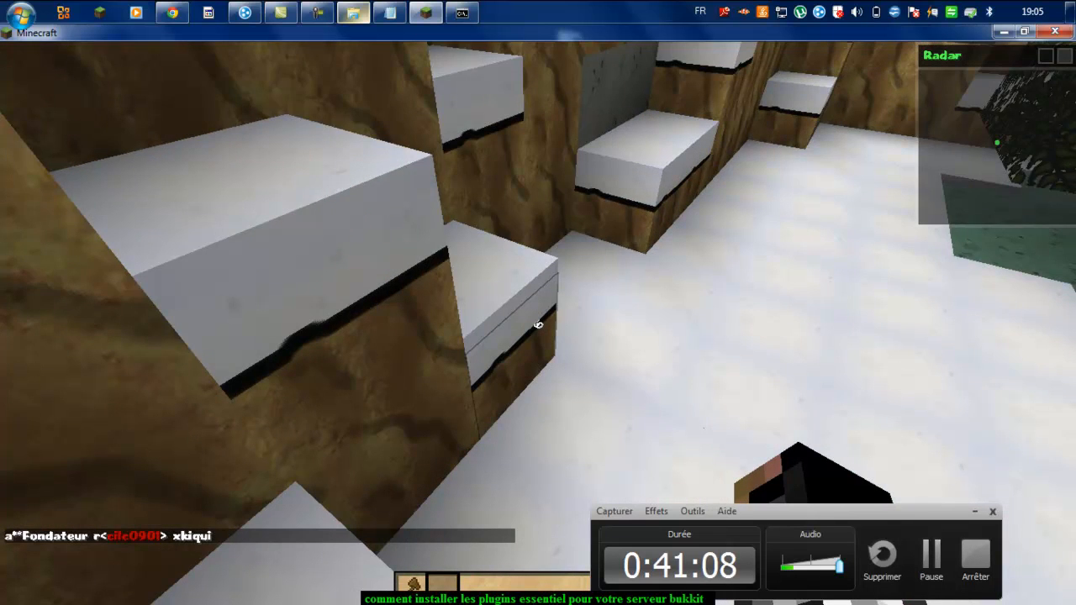
key(w)
key(w)
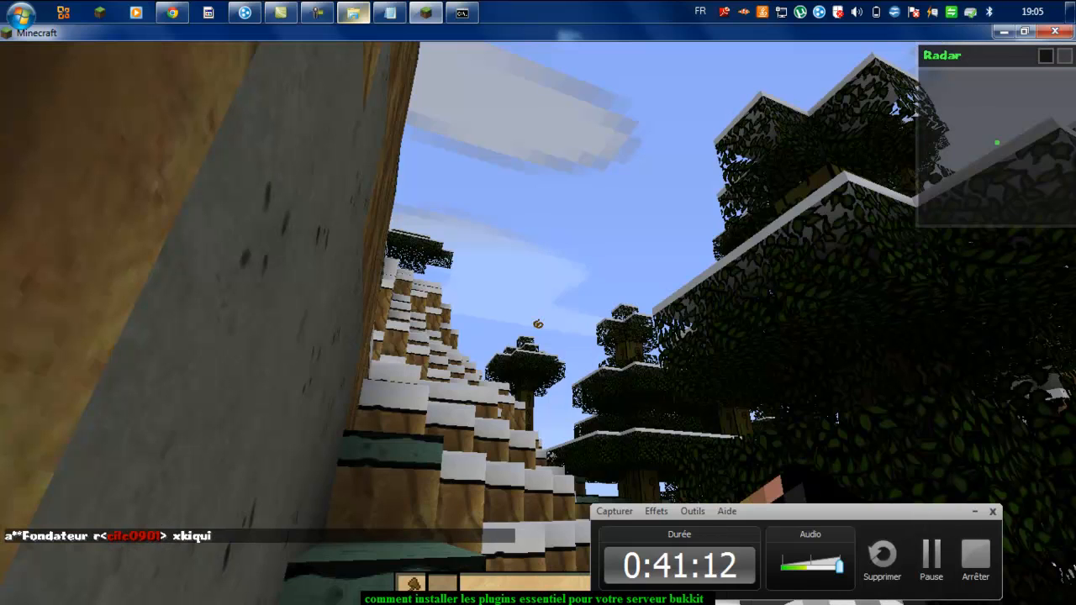
key(w)
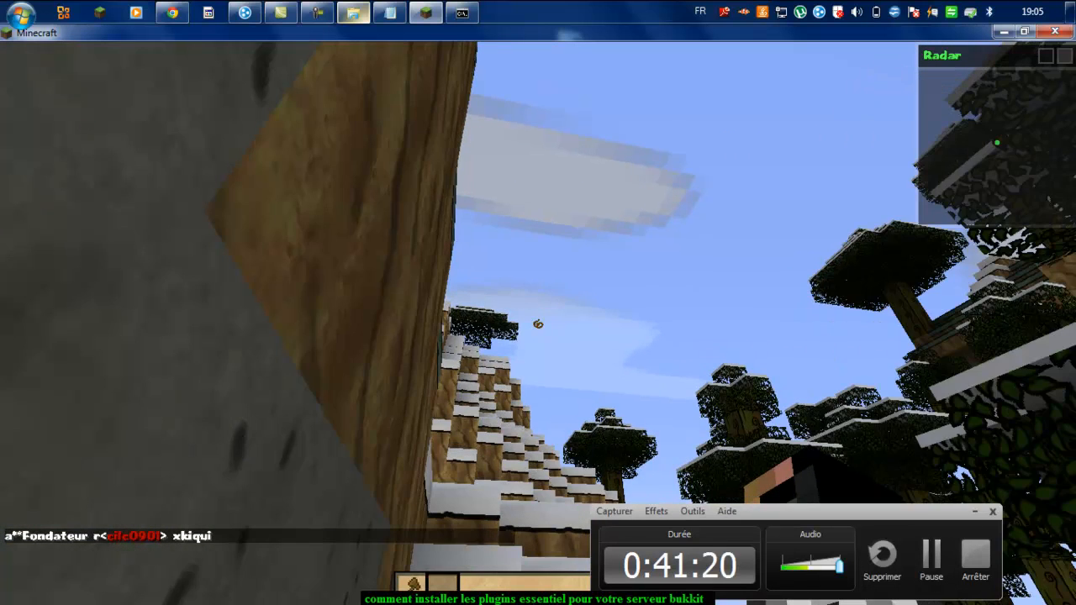
key(w)
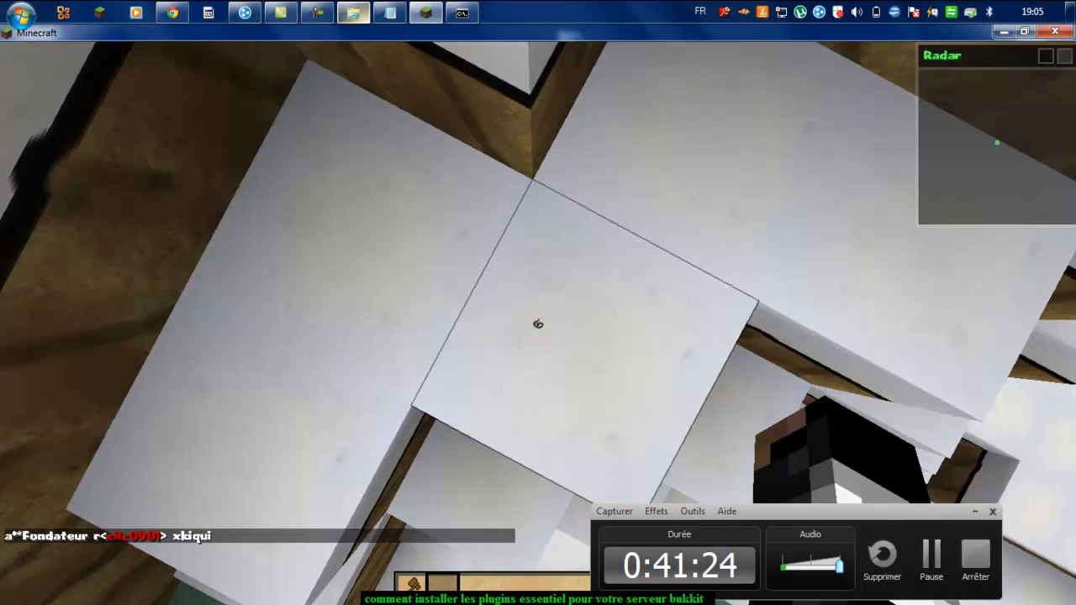
key(w)
key(w)
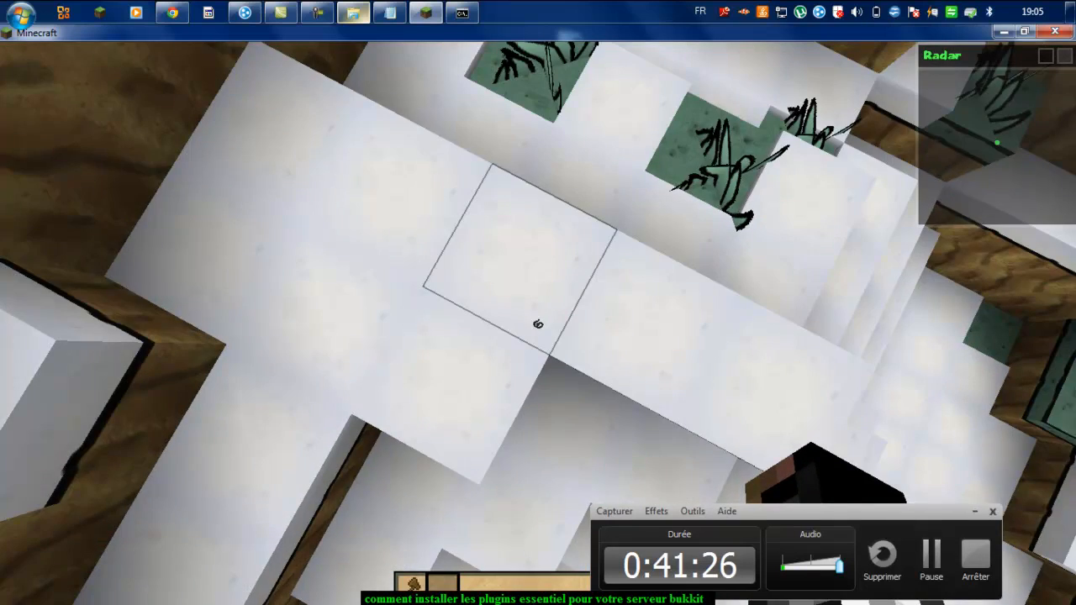
key(w)
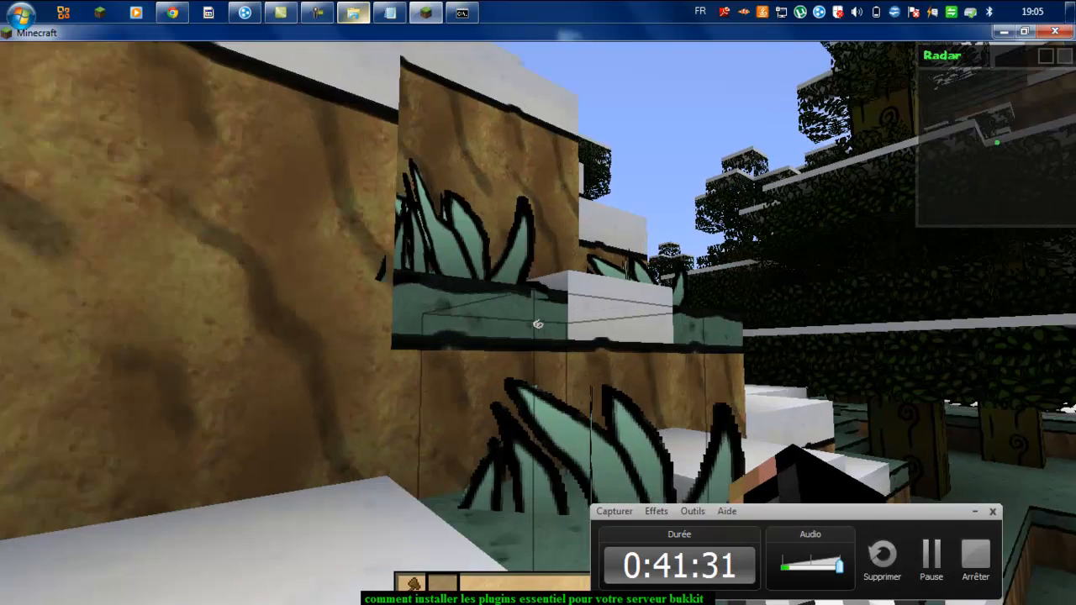
Step: Climb the snowy hillside past the large tree, rise above the treetops, and pause the game
key(w)
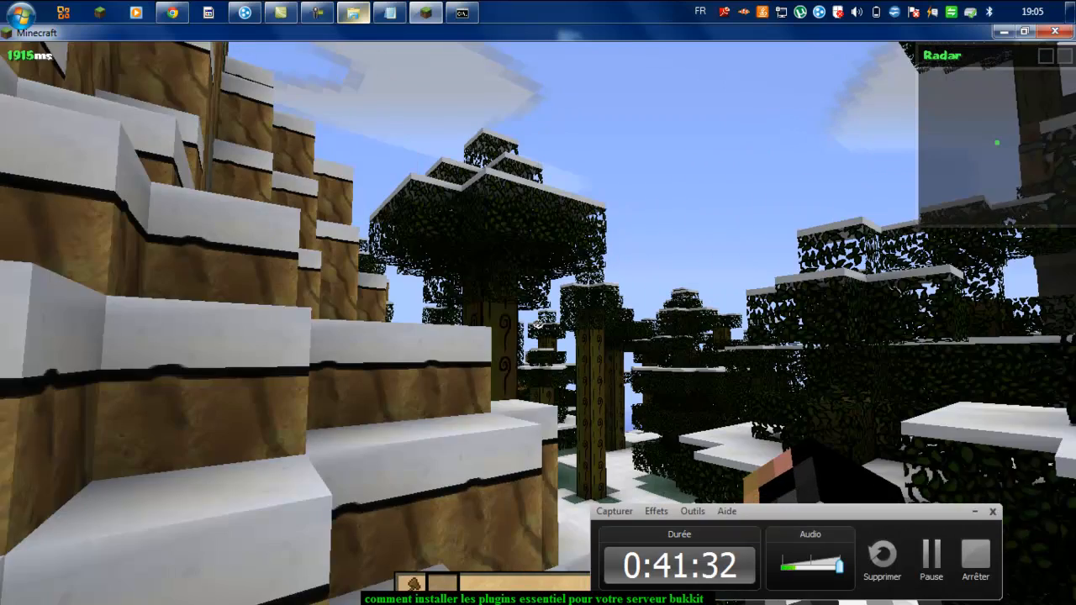
key(w)
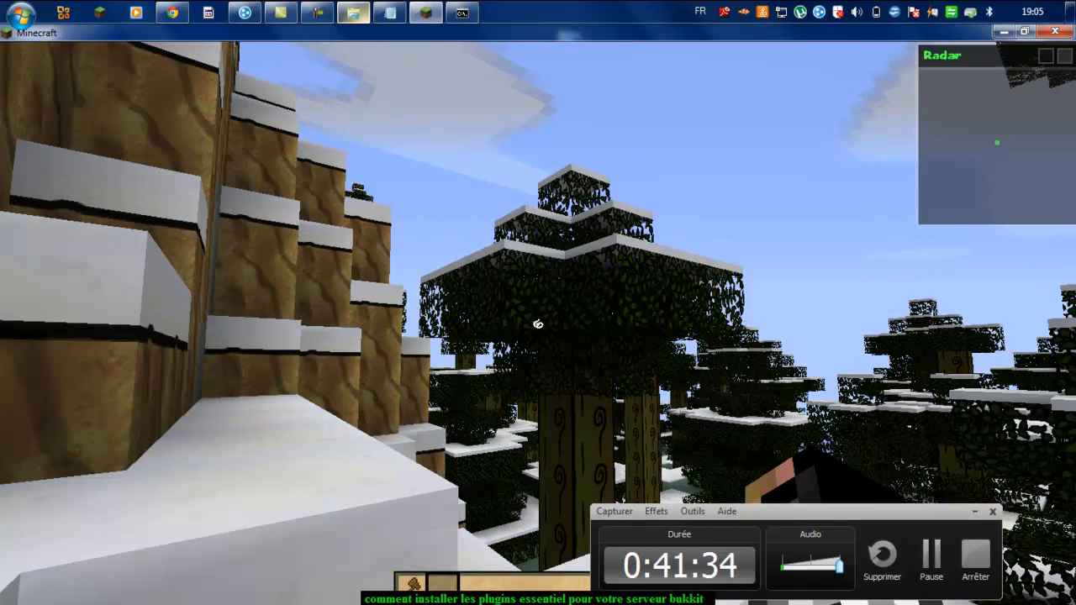
key(w)
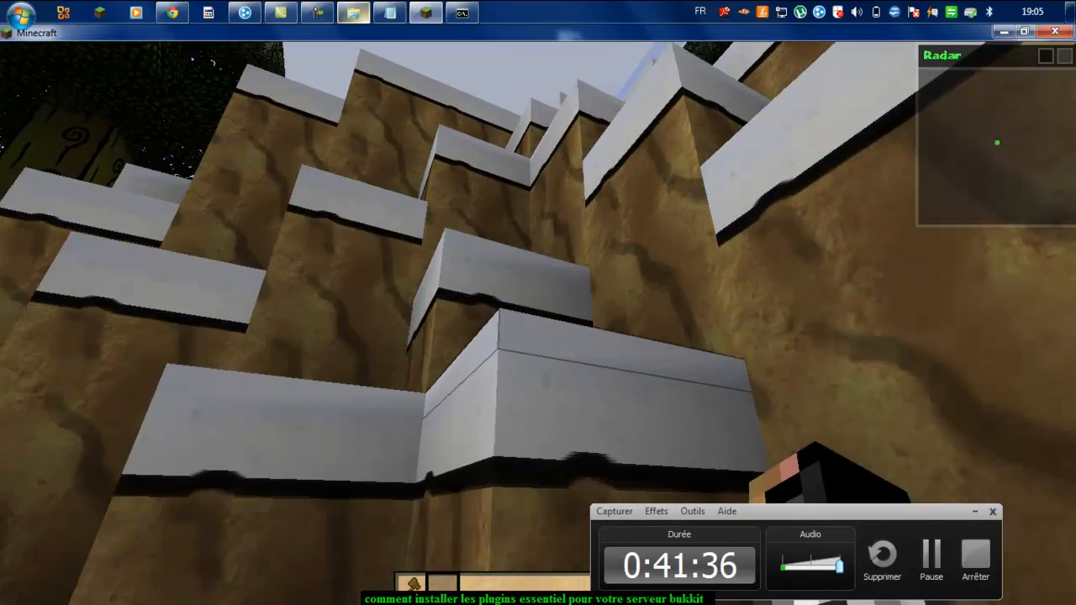
key(w)
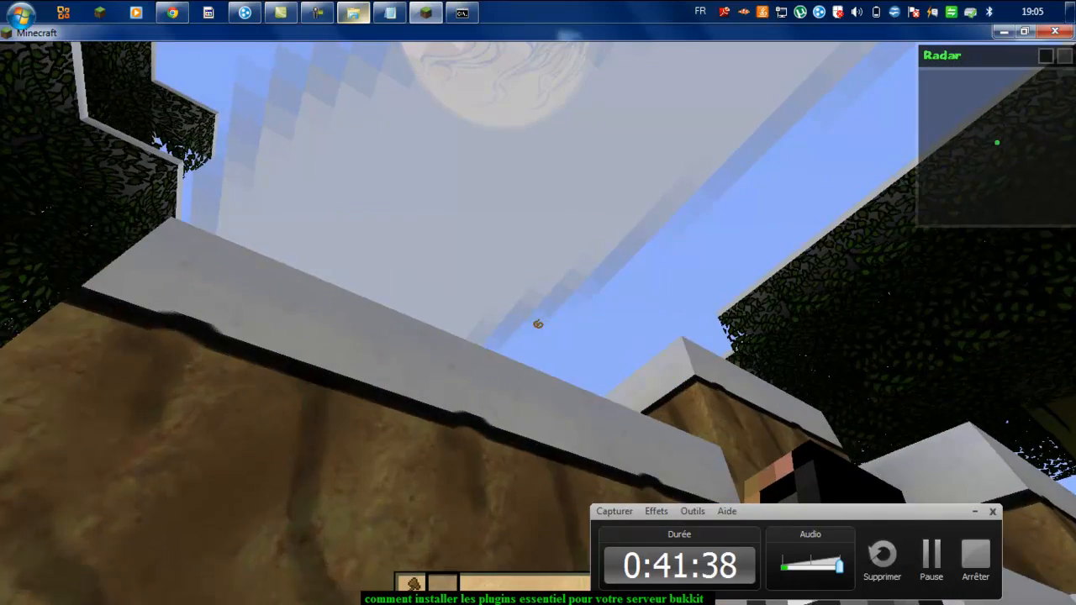
key(w)
key(space)
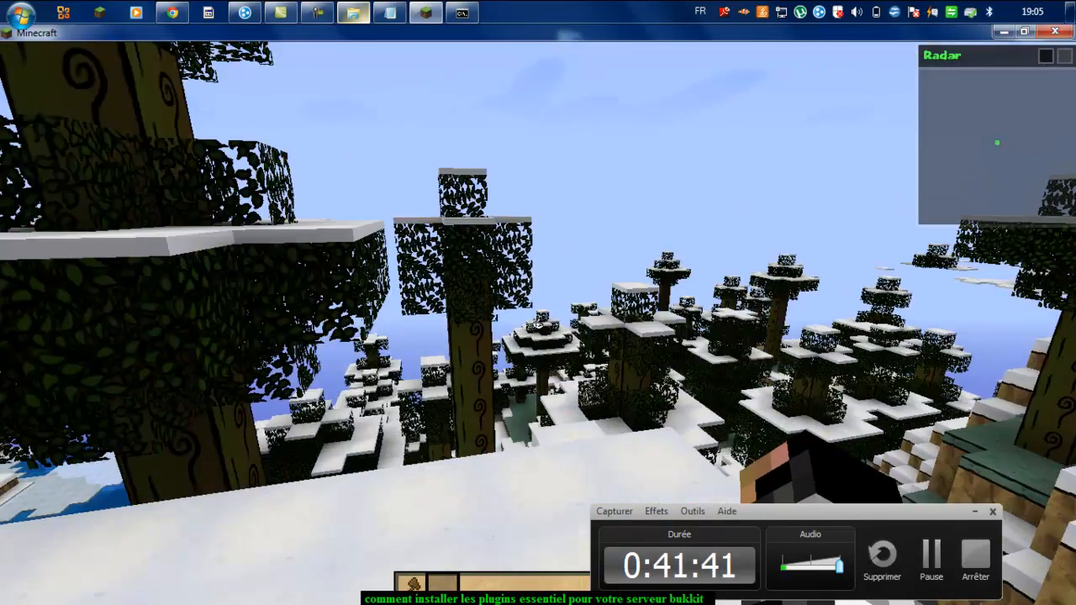
key(space)
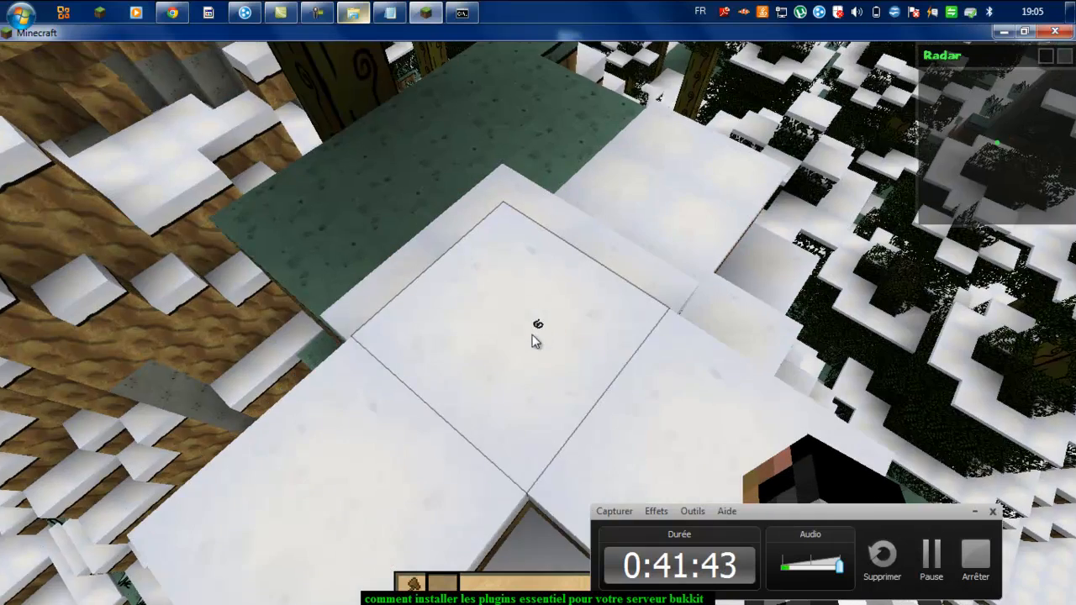
key(space)
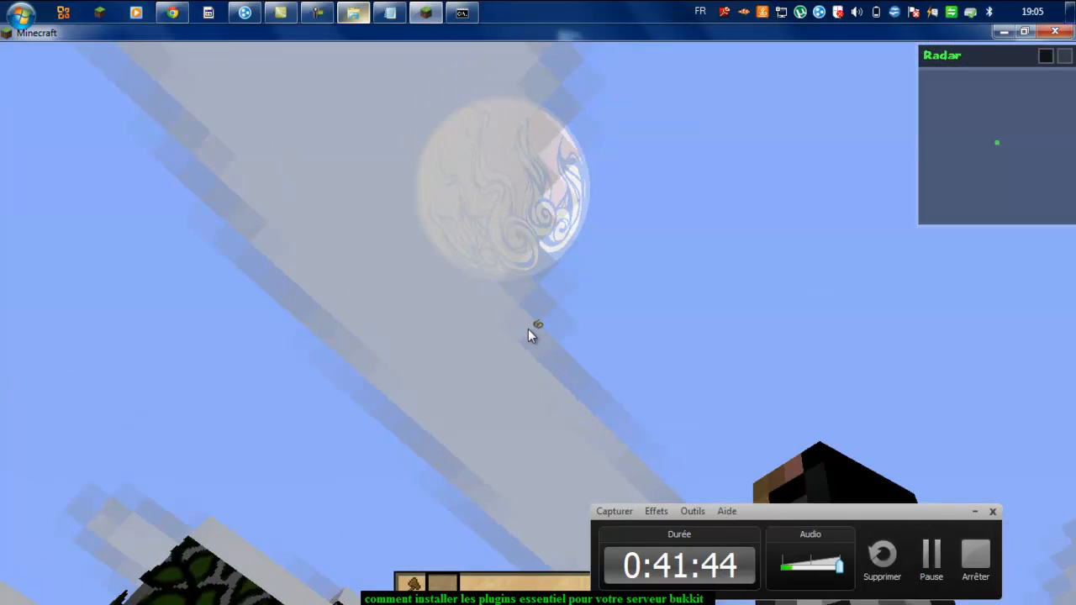
key(Escape)
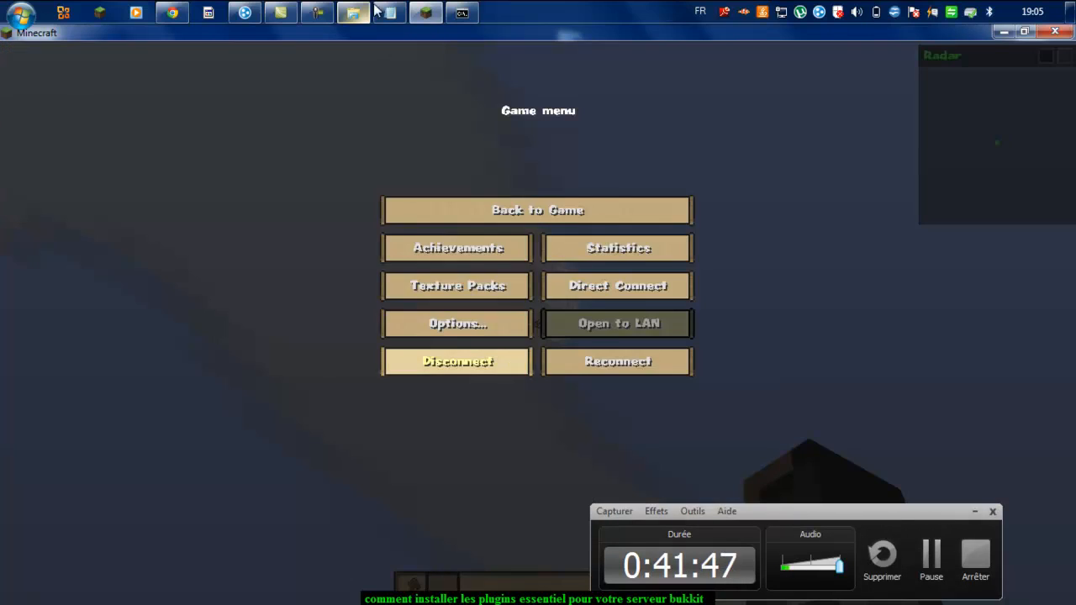
Step: Run 'stop' in the Bukkit console to shut the server down
click(464, 12)
text(stop)
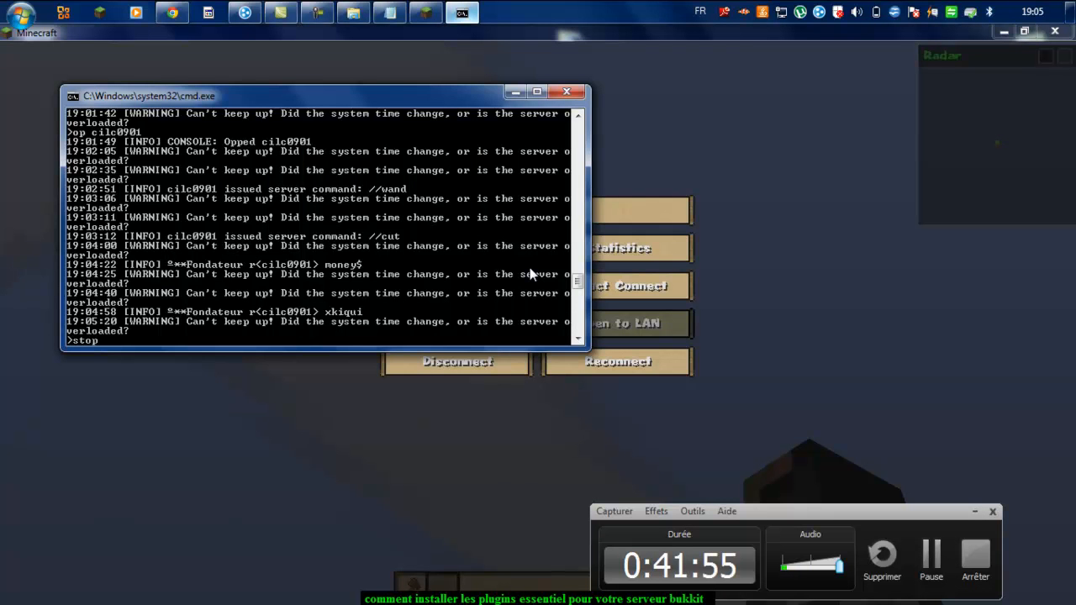
key(Return)
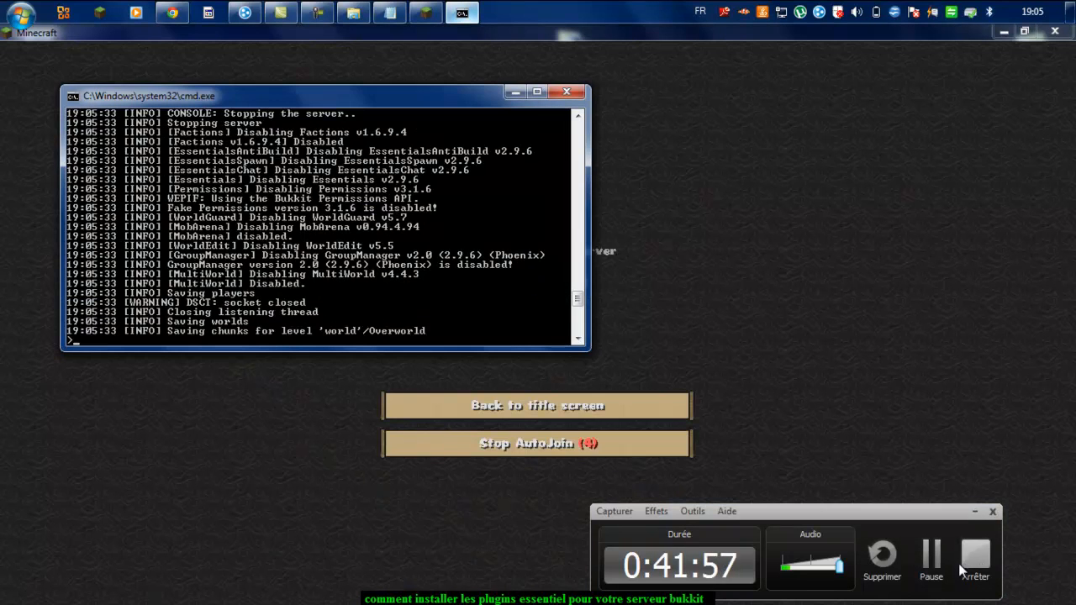
click(973, 512)
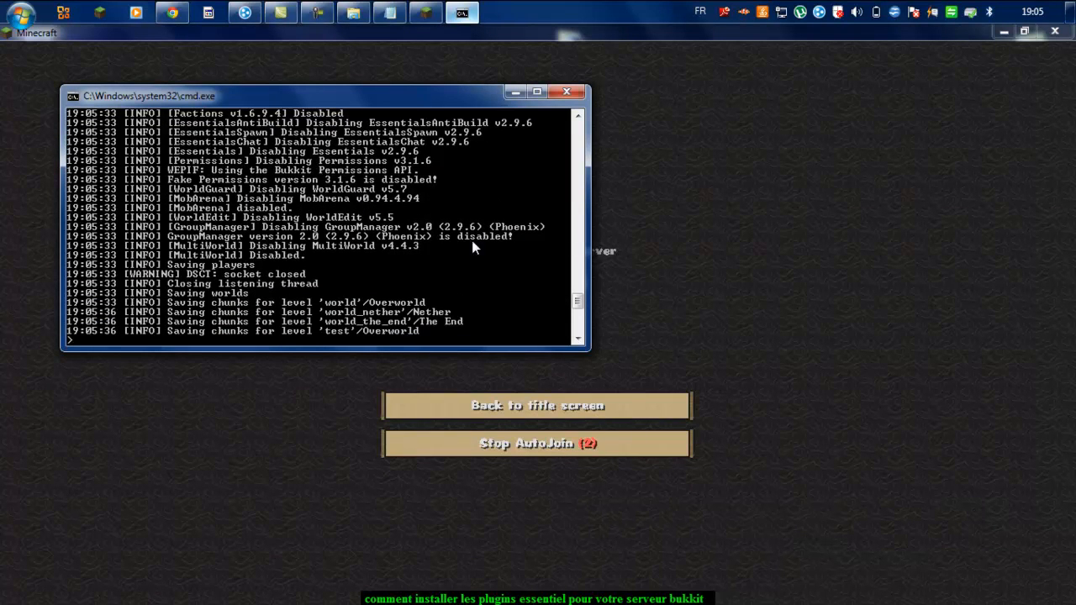
Step: Open the Essentials config file in Notepad++ from the plugins folder, then close the stopped console
click(368, 15)
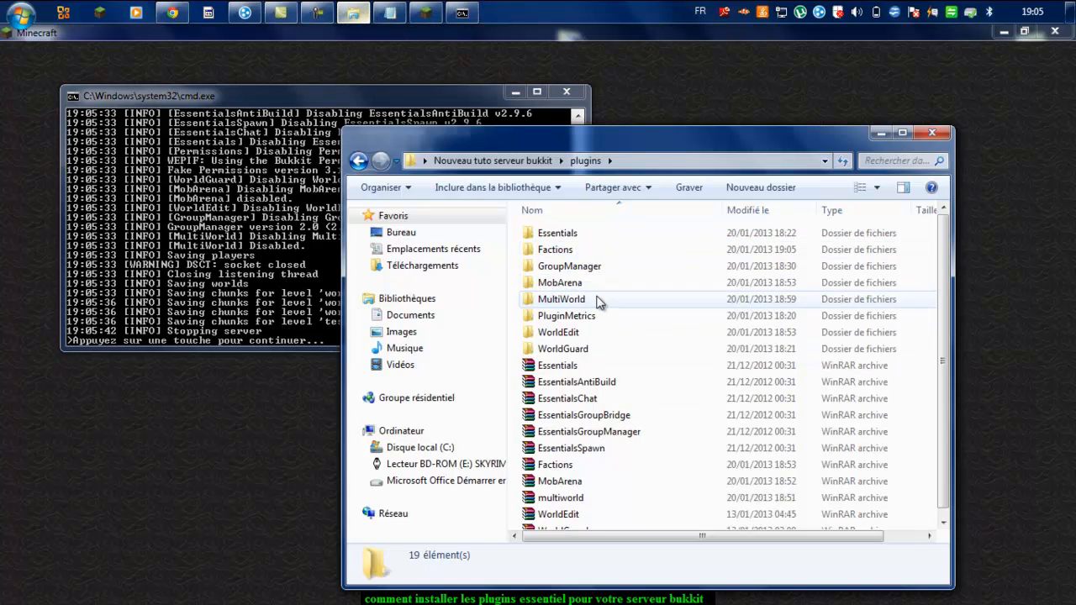
double_click(615, 238)
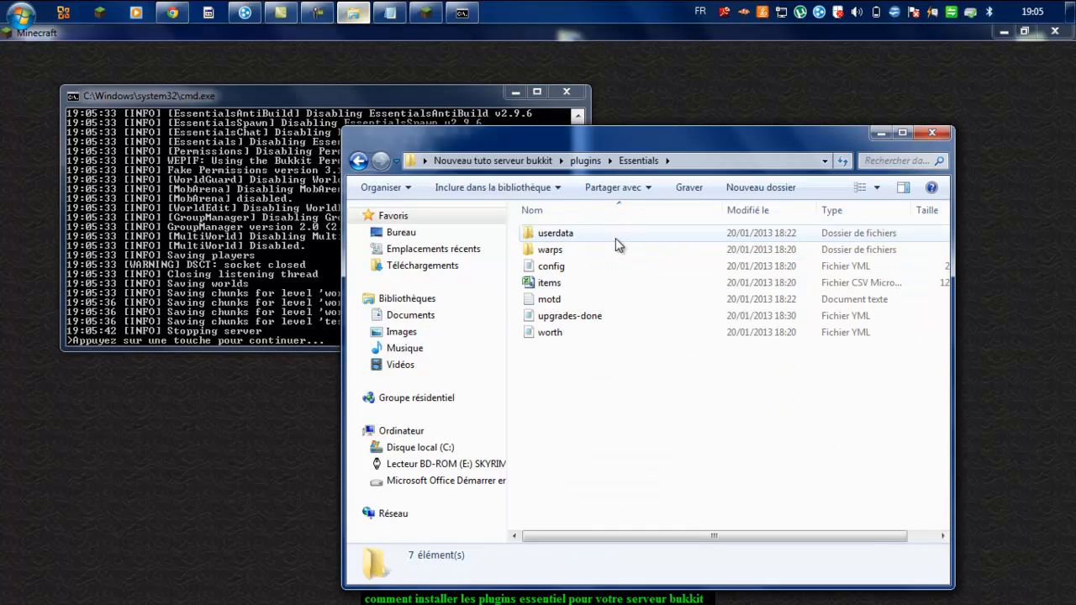
click(615, 271)
right_click(619, 271)
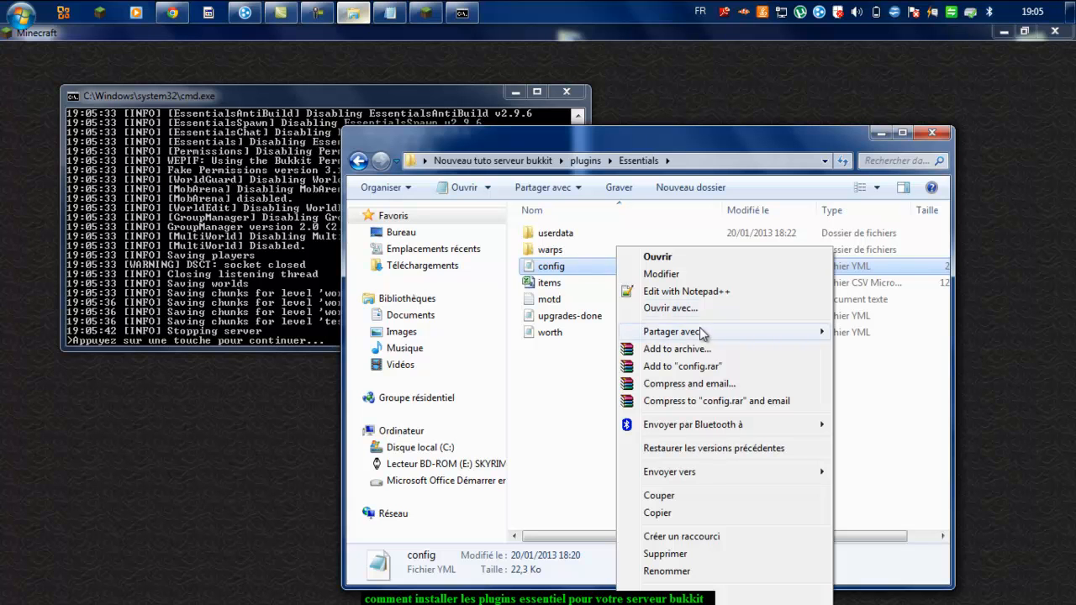
click(681, 291)
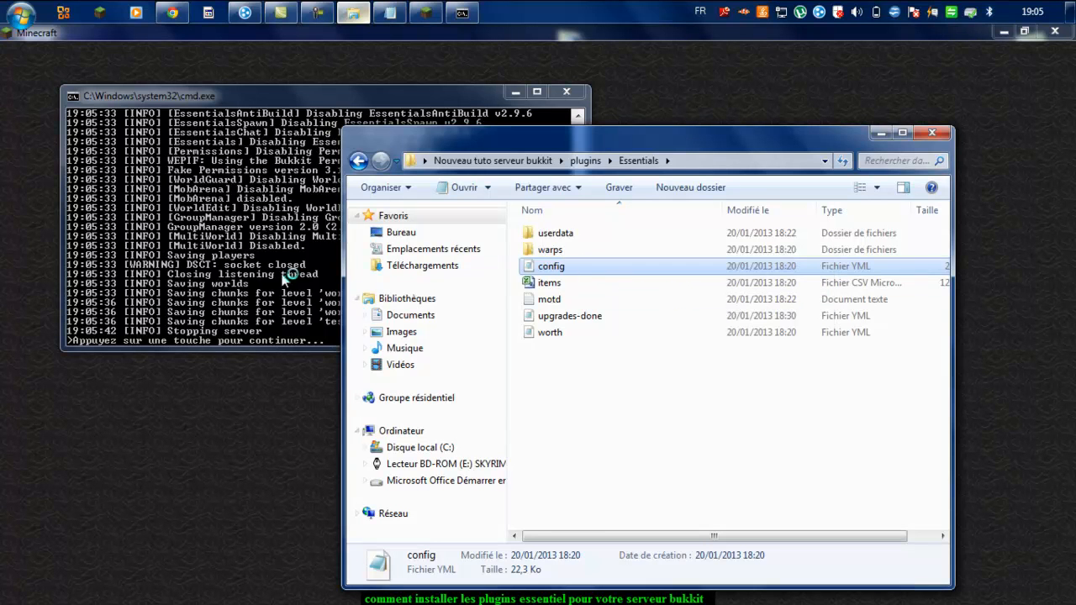
click(330, 277)
key(Return)
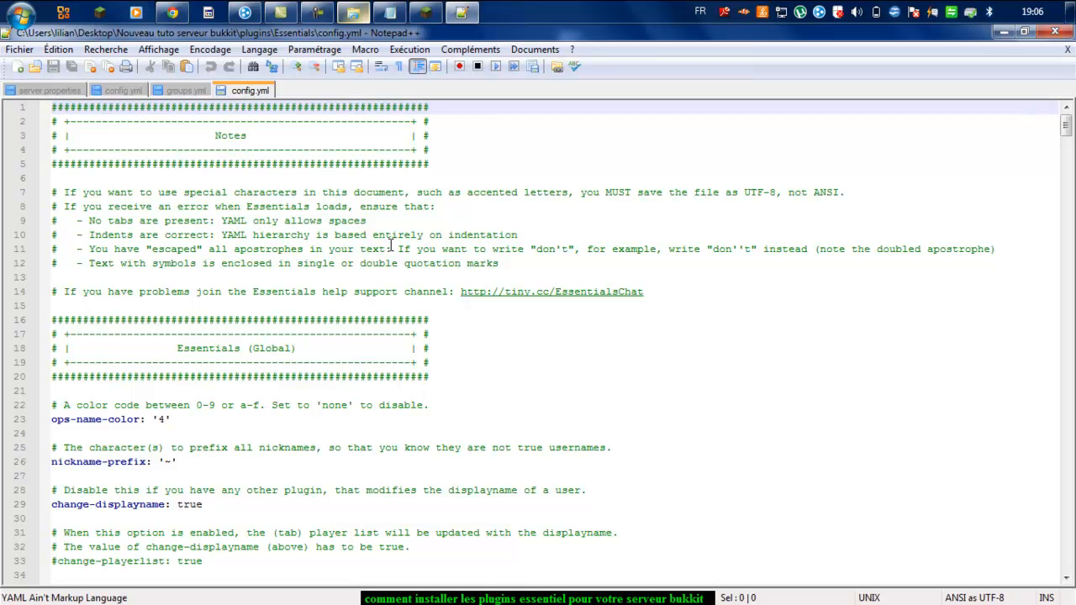
Step: Scroll down to line 253 of config.yml and uncomment the Essentials locale setting
scroll(391, 244, down, 18)
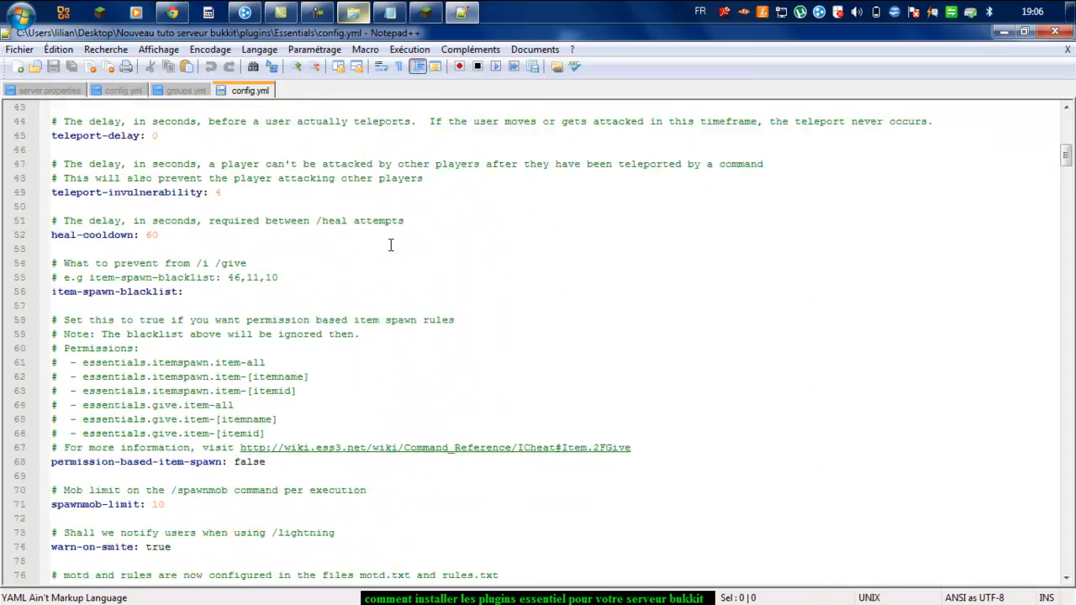
scroll(390, 245, down, 20)
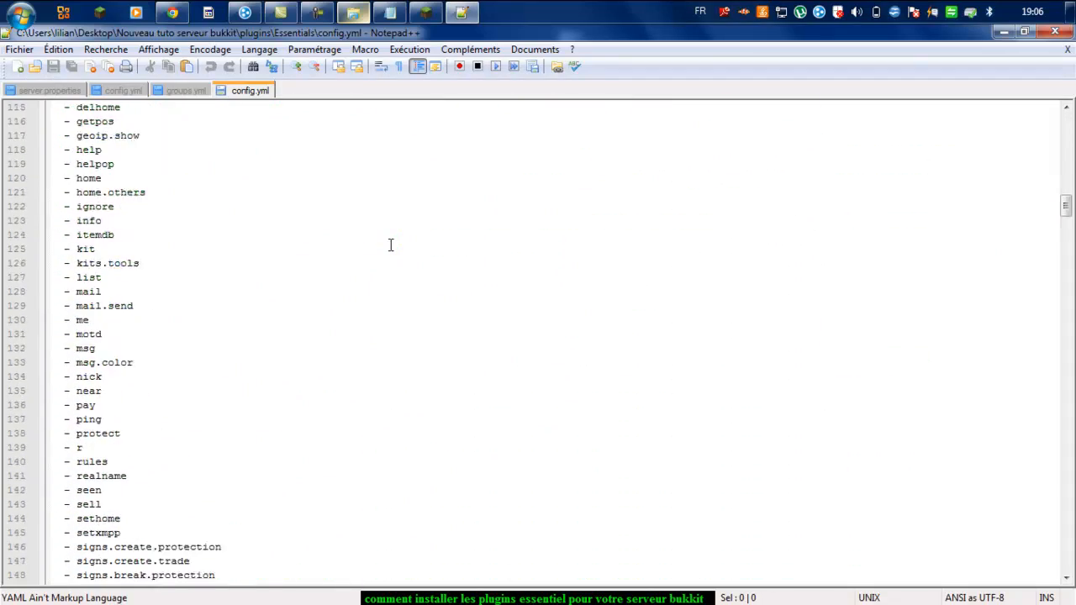
scroll(390, 245, down, 15)
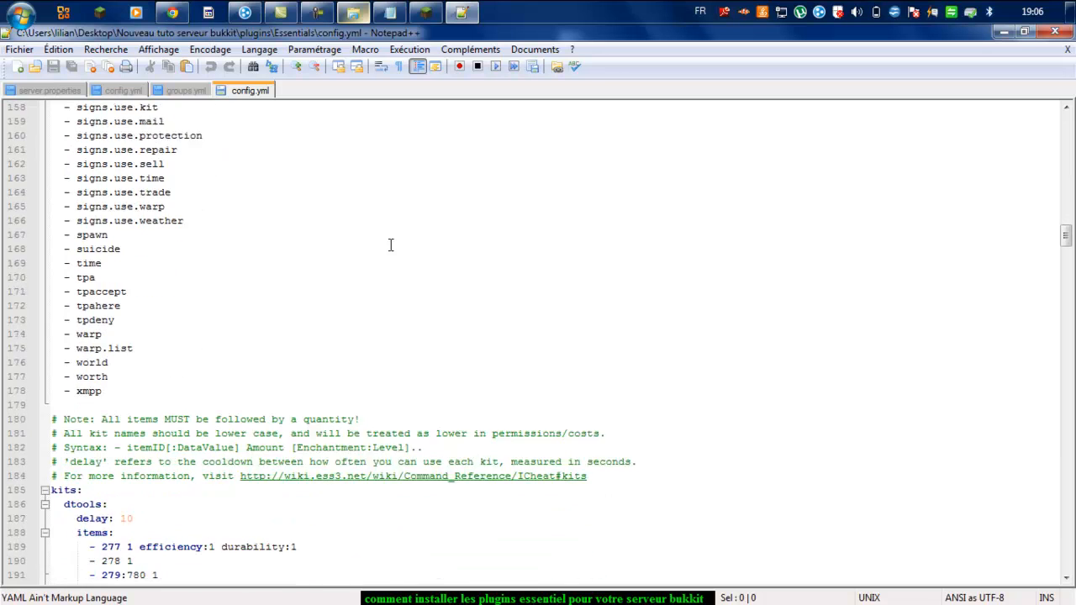
scroll(390, 244, down, 1)
scroll(390, 245, down, 10)
scroll(390, 244, down, 9)
scroll(390, 245, down, 1)
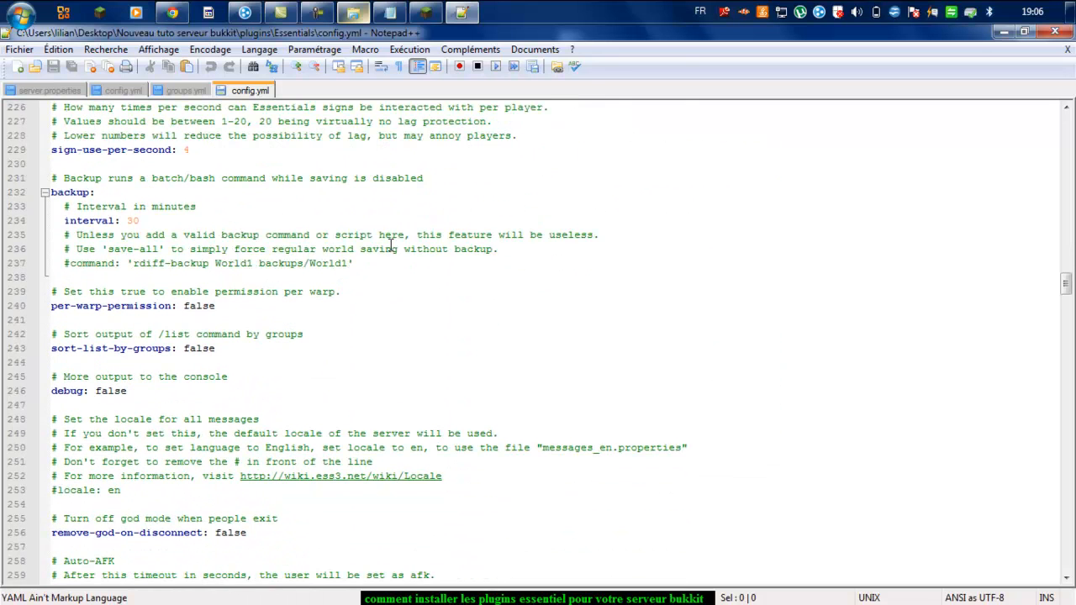
scroll(383, 293, down, 2)
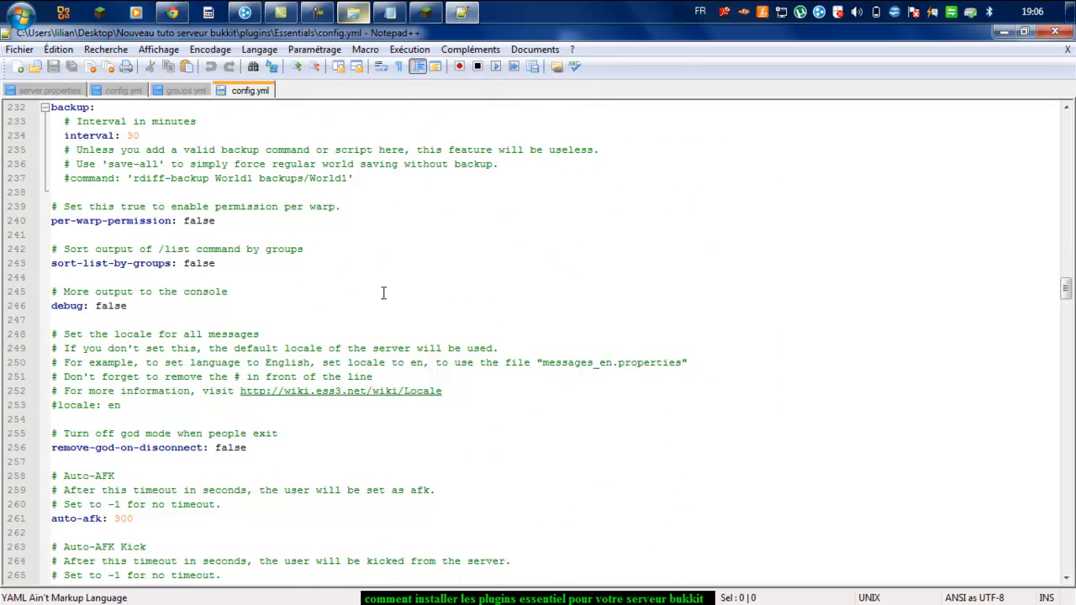
click(59, 406)
key(BackSpace)
Step: Change the locale value from en to fr_FR, then close and save config.yml
click(122, 404)
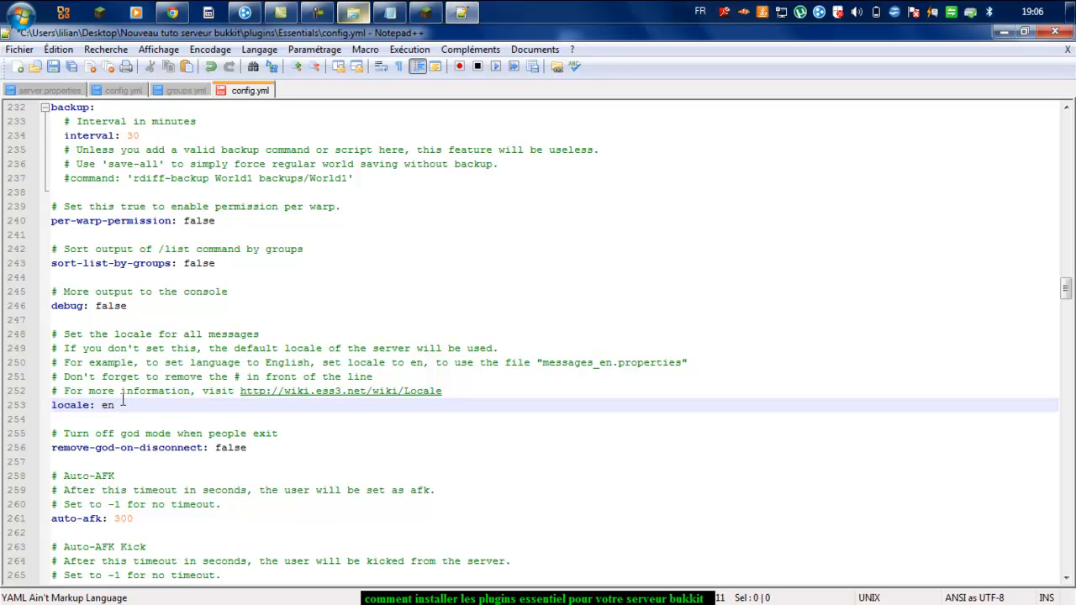
key(BackSpace)
text(fr_FR)
click(1048, 32)
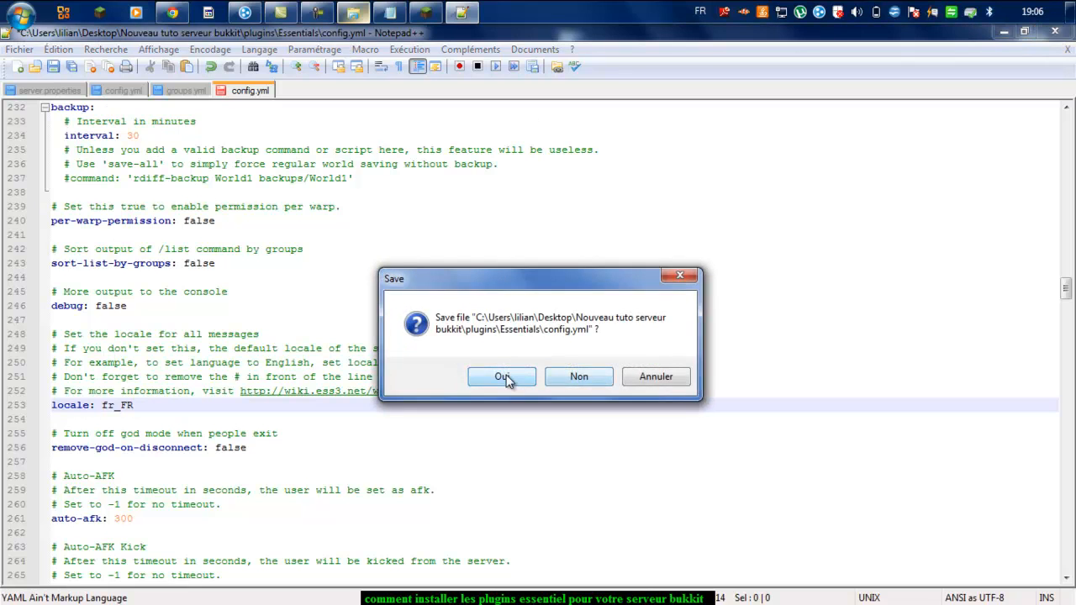
click(489, 383)
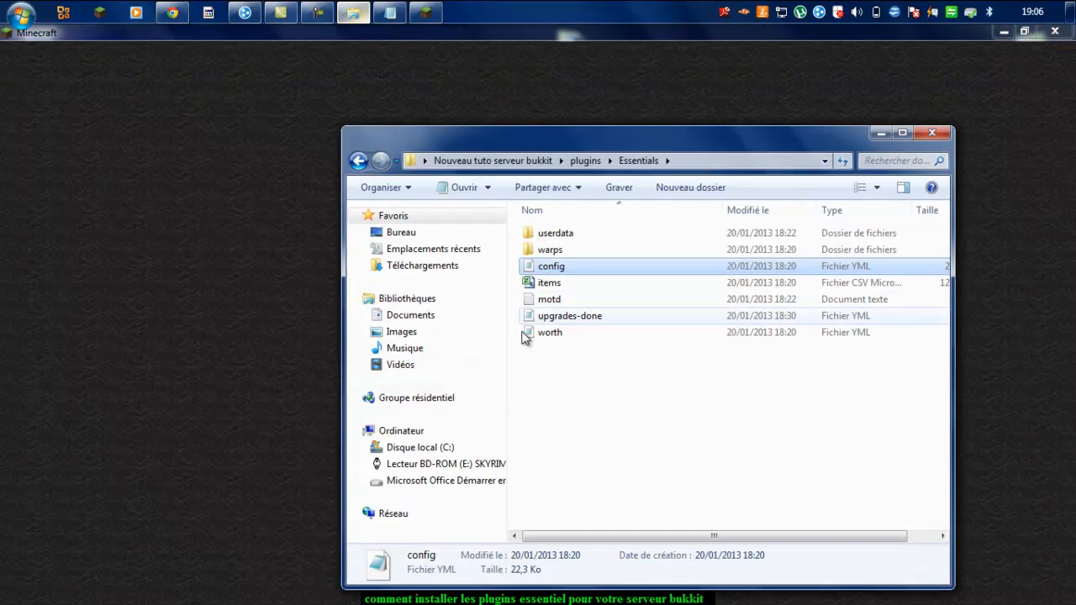
Step: Go back to the main server folder and relaunch the server with the RUN script
click(359, 166)
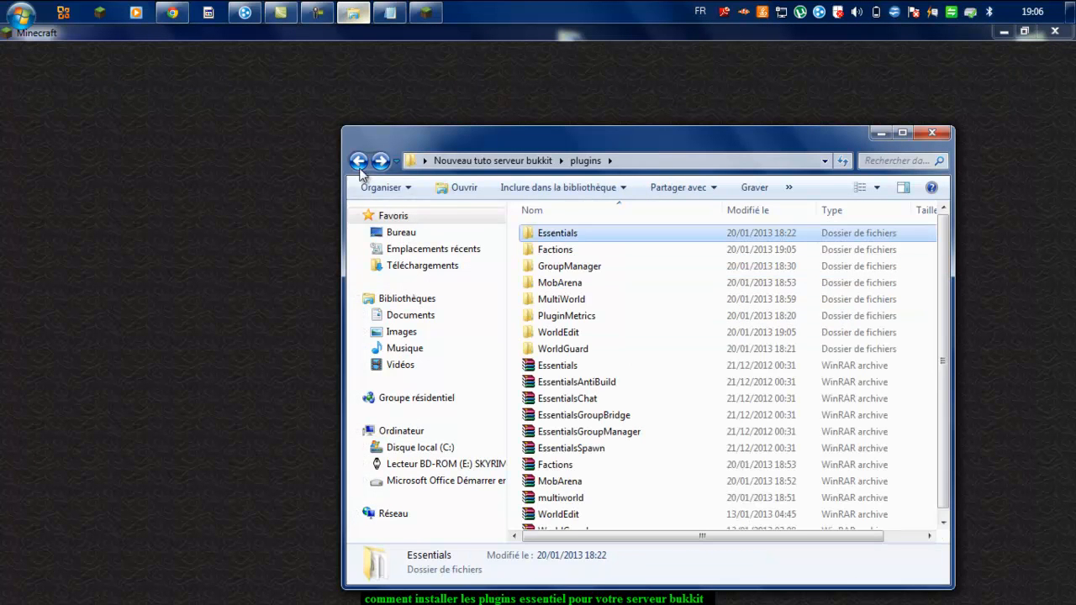
click(360, 166)
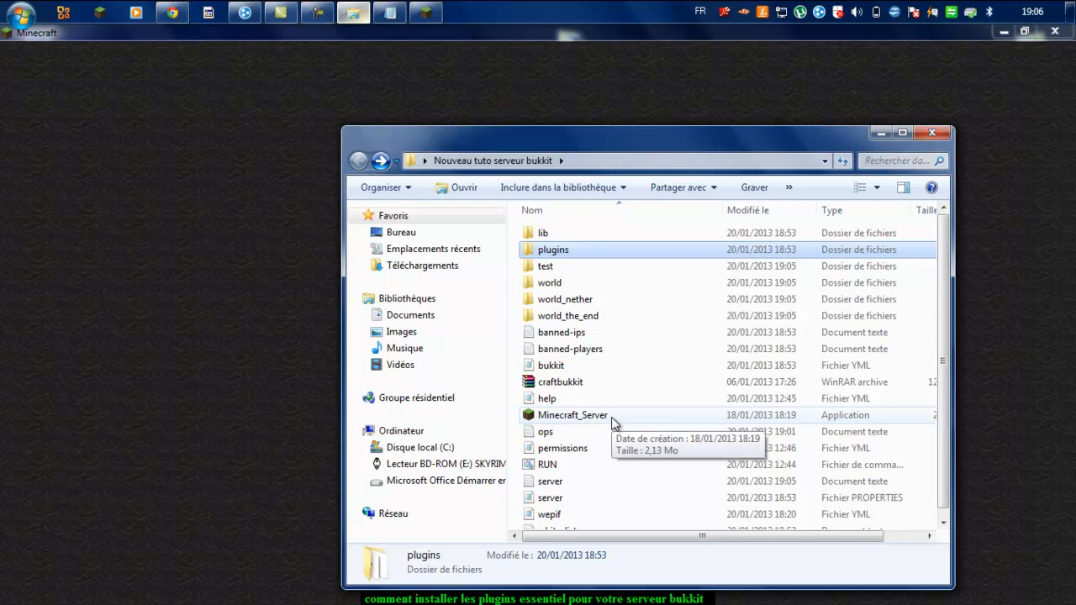
click(625, 452)
double_click(626, 464)
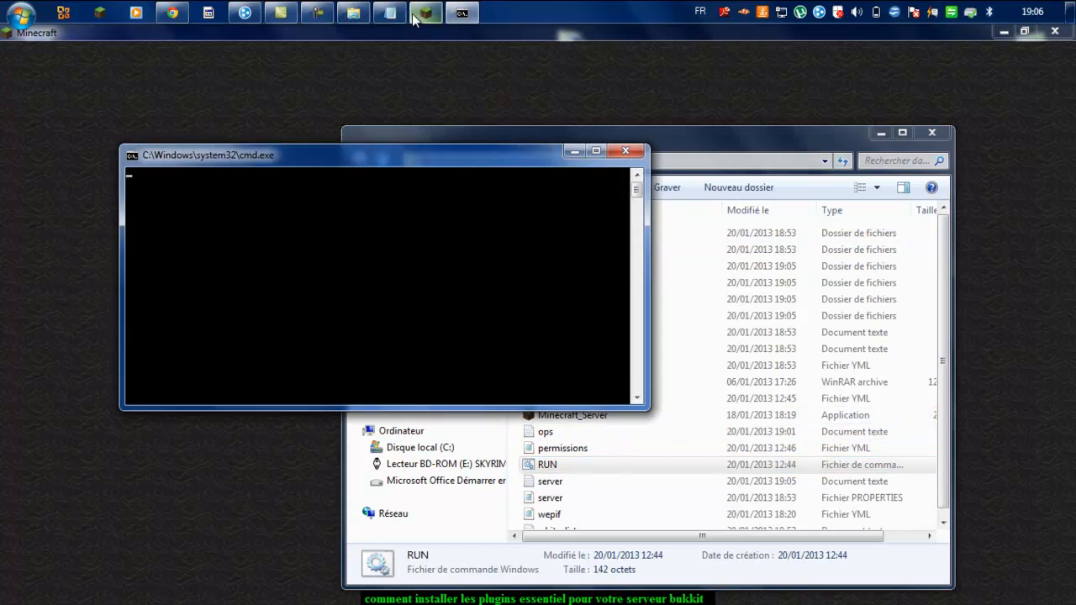
Step: Let the server console load its plugins, then bring Camtasia Studio to the front
click(461, 14)
click(460, 14)
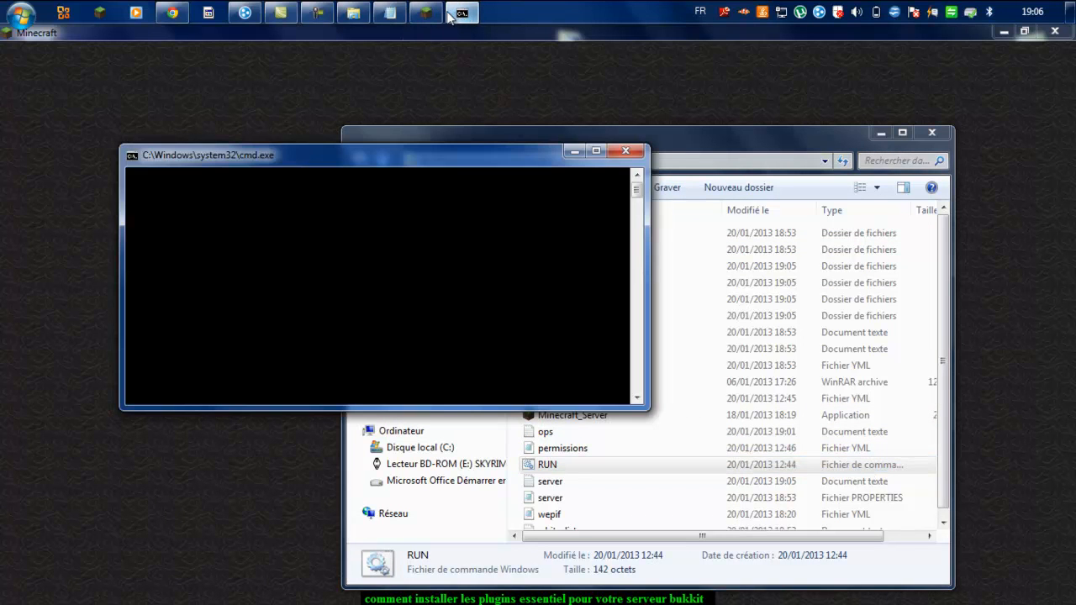
click(316, 11)
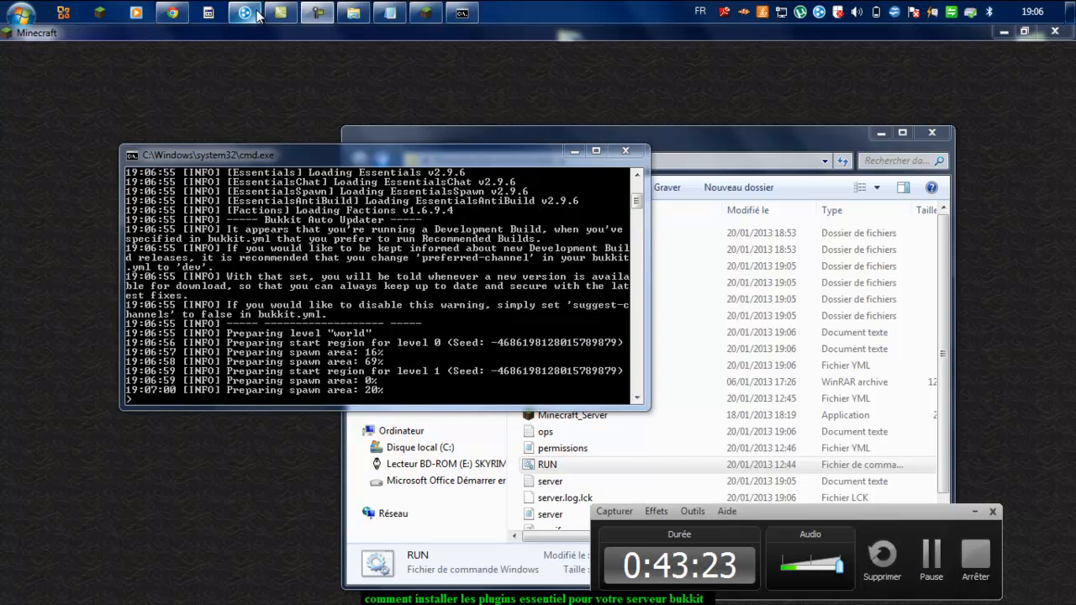
click(279, 14)
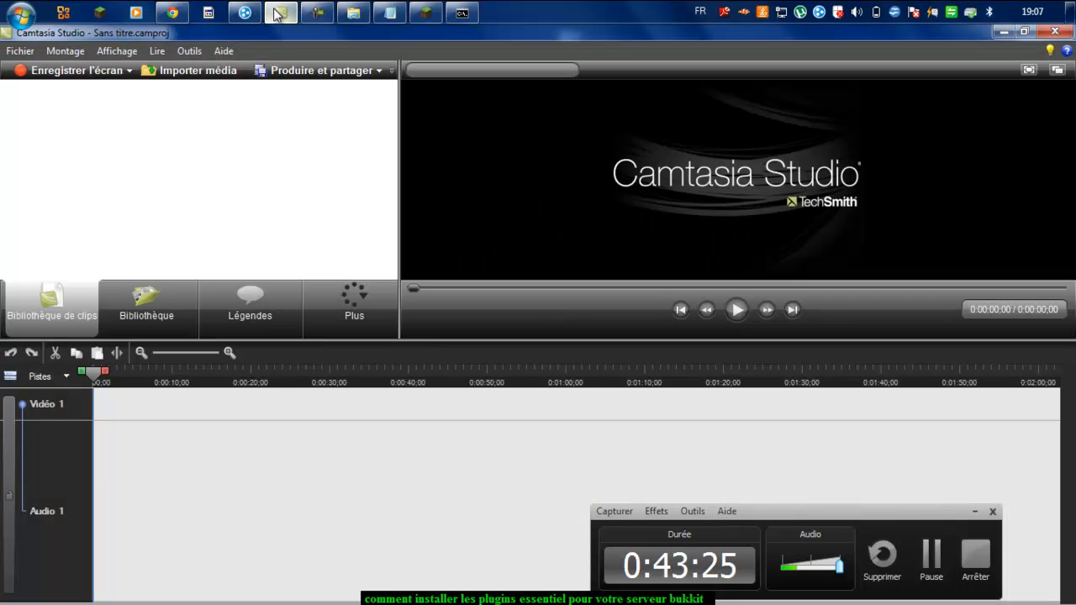
Step: Dismiss the Produire et partager menu and minimize Camtasia to reveal the fr_FR server console
click(379, 71)
click(370, 88)
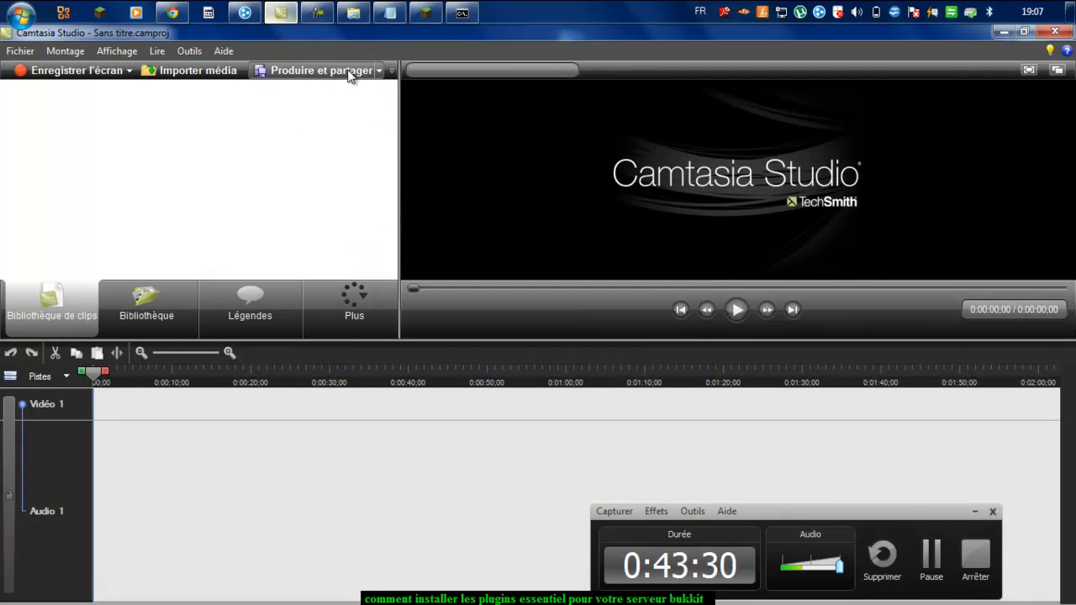
click(1010, 38)
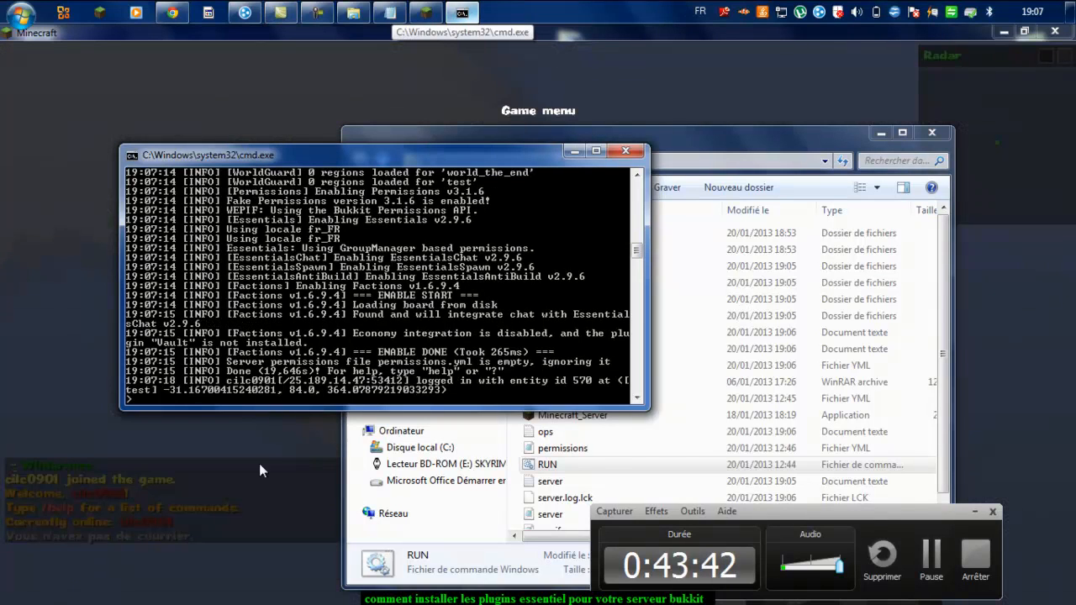
Step: Return to Minecraft, resume from the pause menu and rejoin the restarted server
click(259, 463)
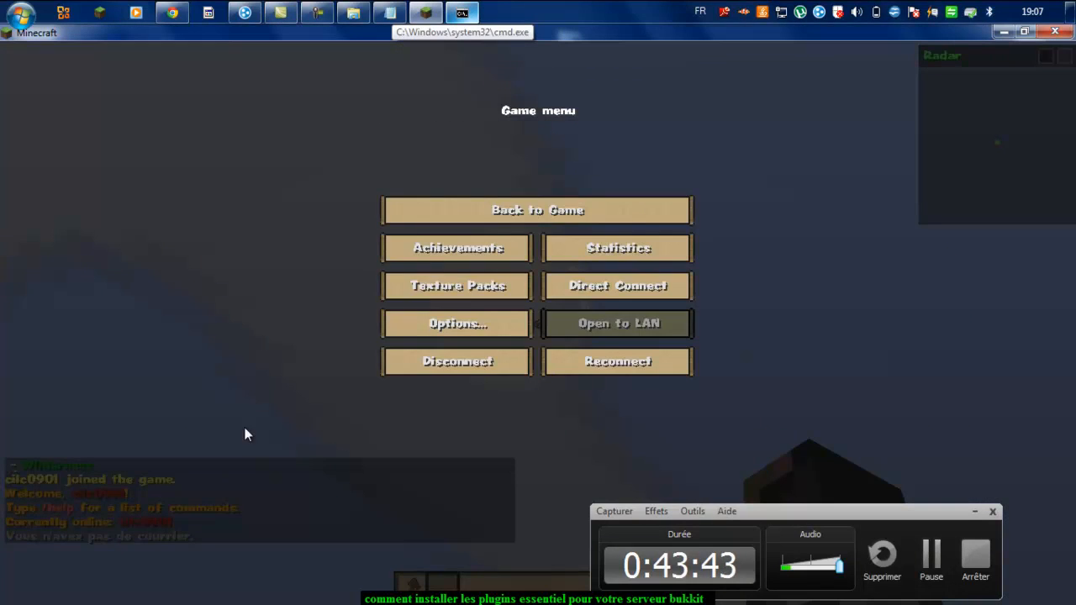
click(436, 213)
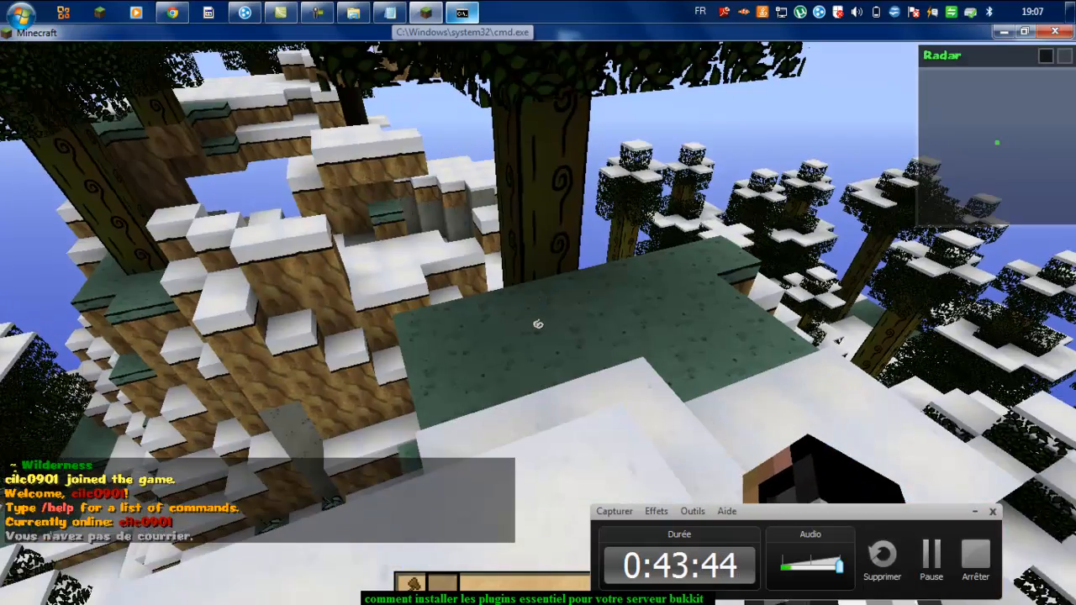
key(t)
key(Escape)
key(t)
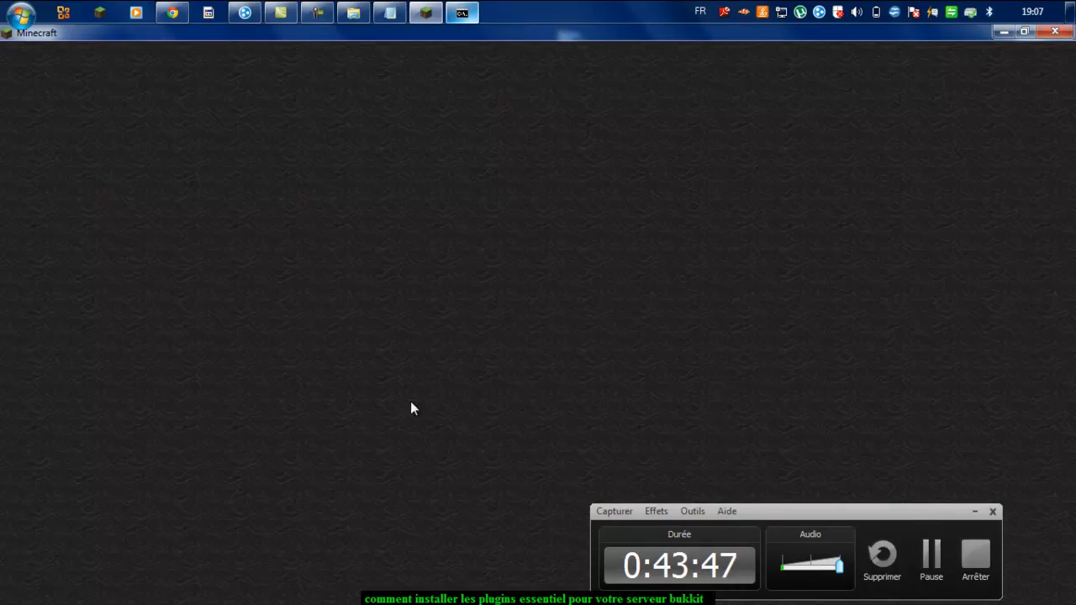
Step: Create a warp named spawn with the /setwarp command
key(t)
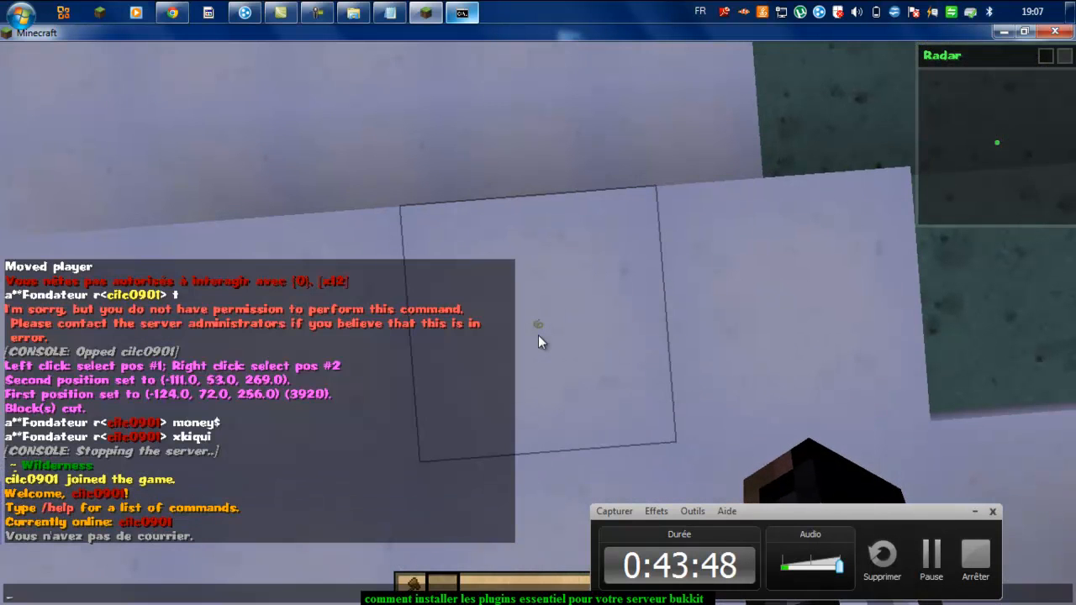
text(/set)
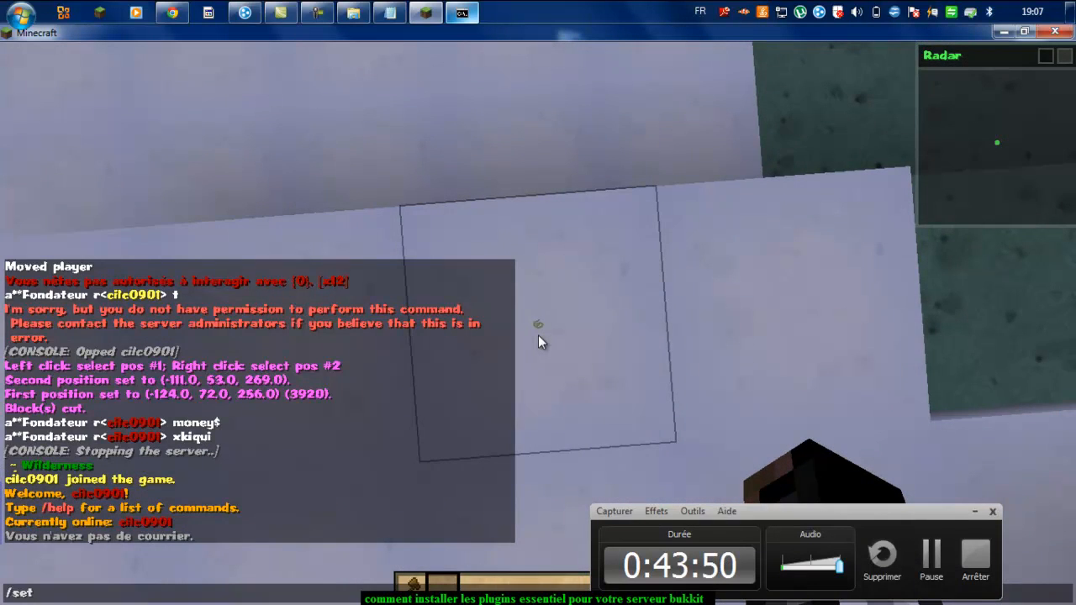
text(warp spawn)
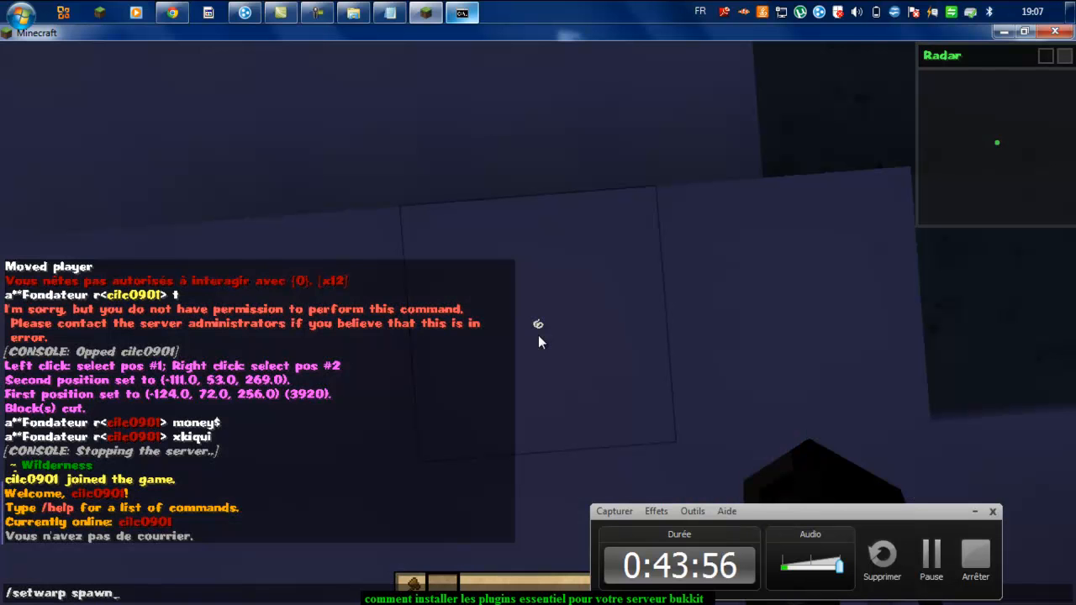
key(Return)
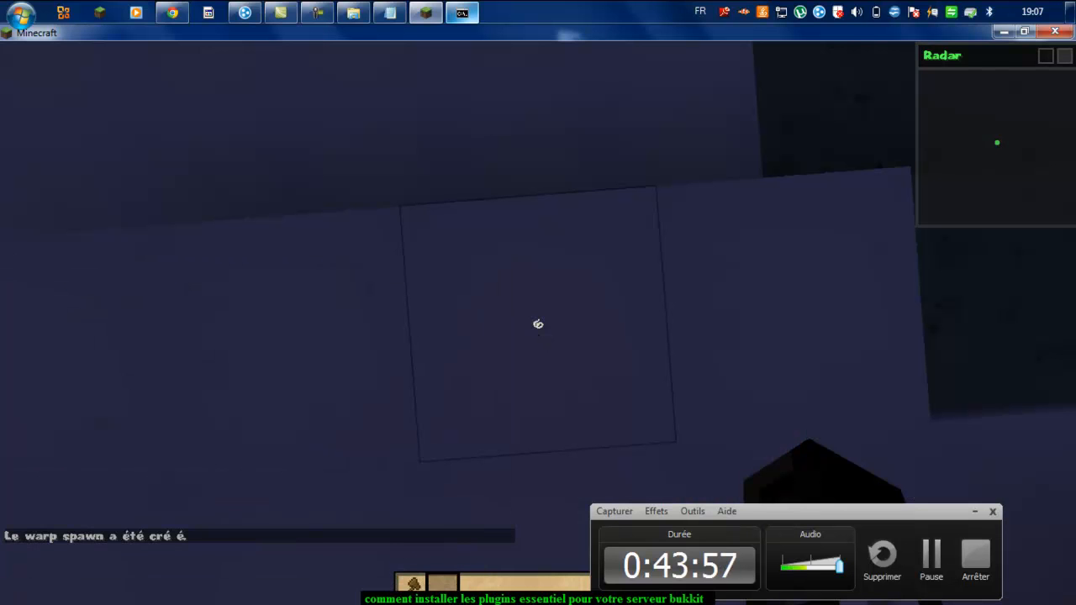
key(w)
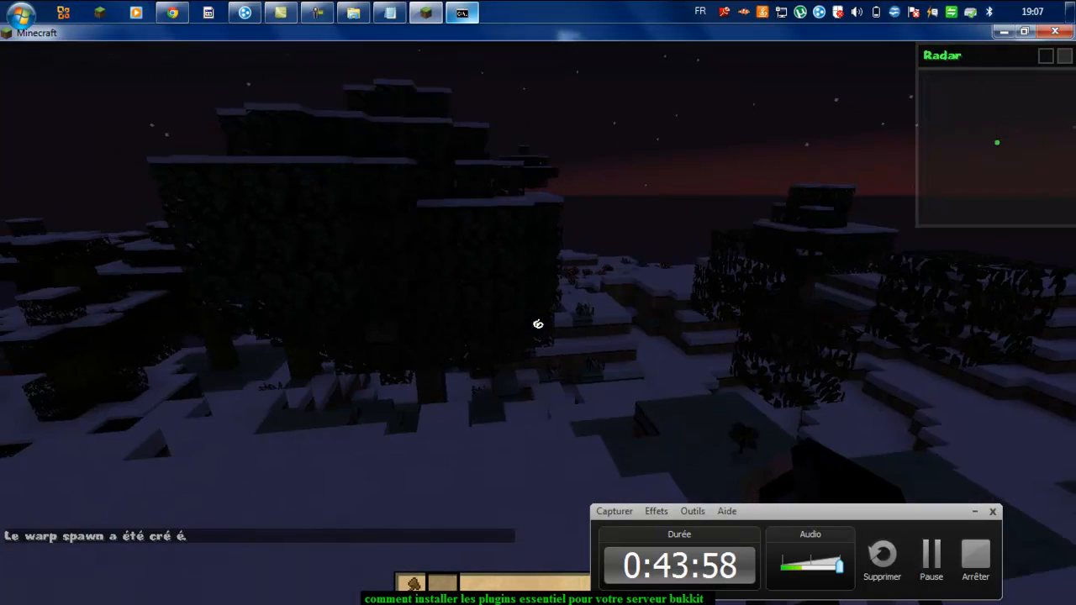
Step: Teleport with /warp spawn, then walk around the snowy hillside and hit a pig
key(t)
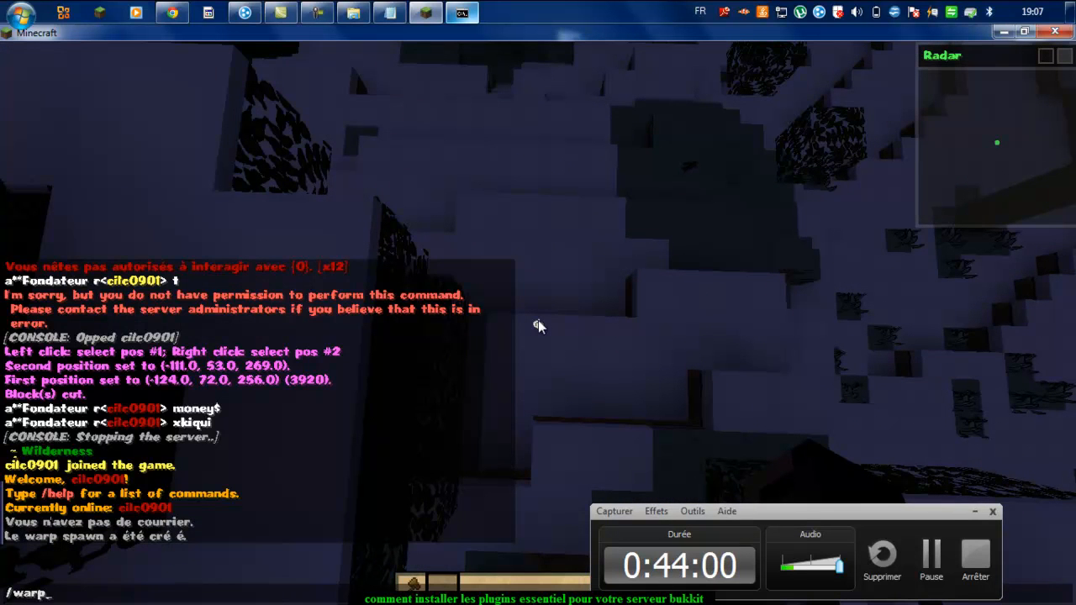
text(/warp spaw)
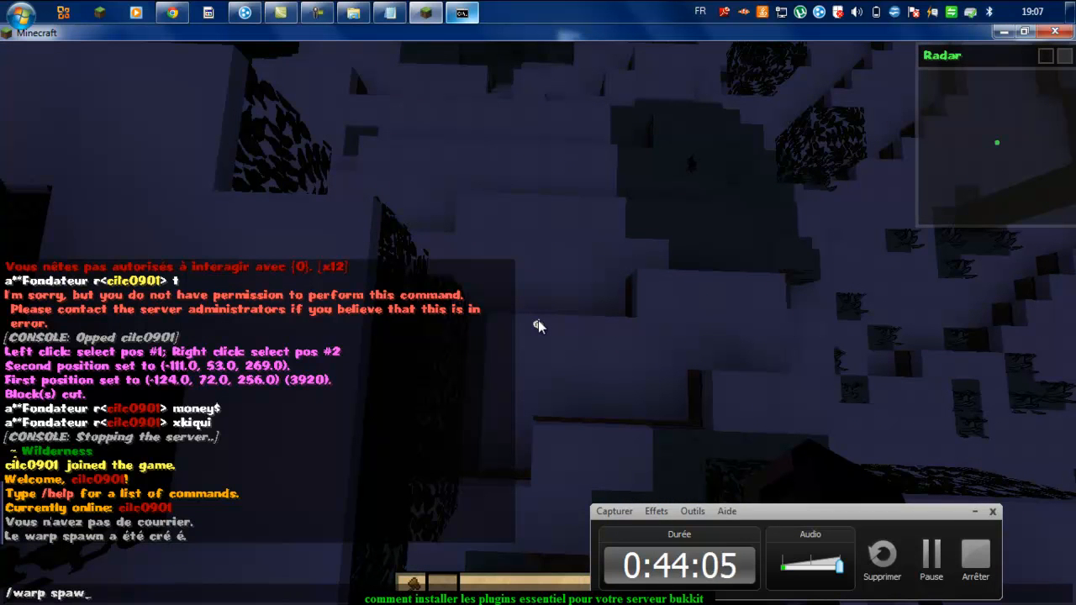
text(n)
key(Return)
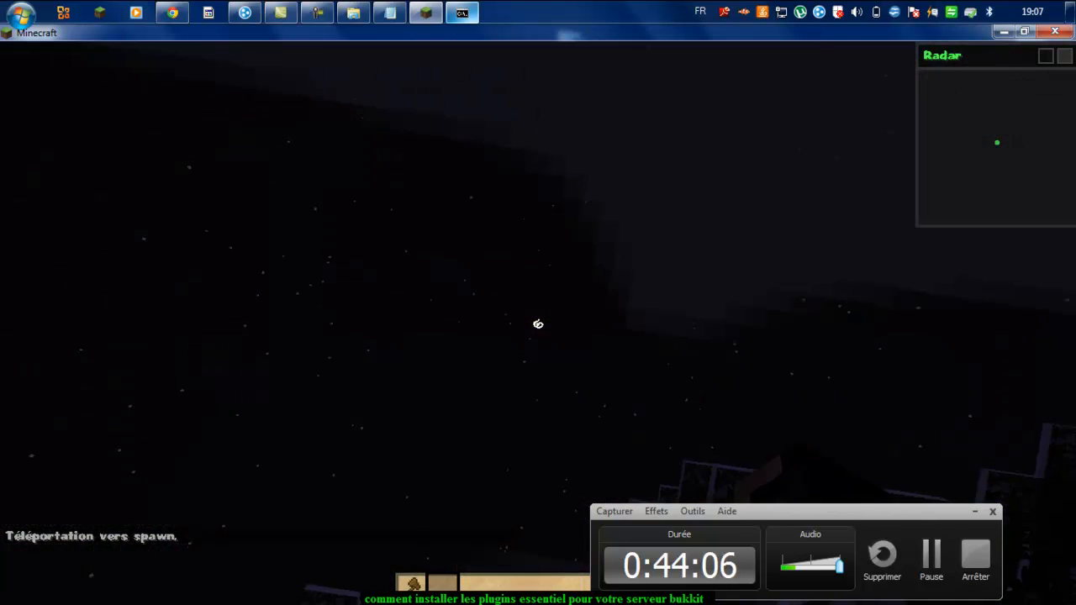
key(w)
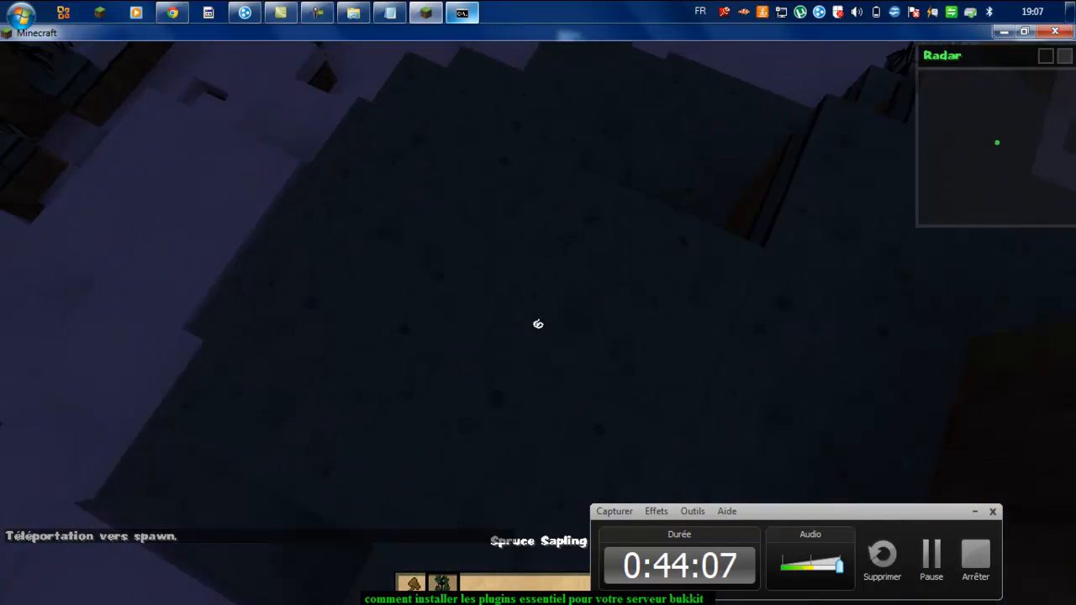
key(w)
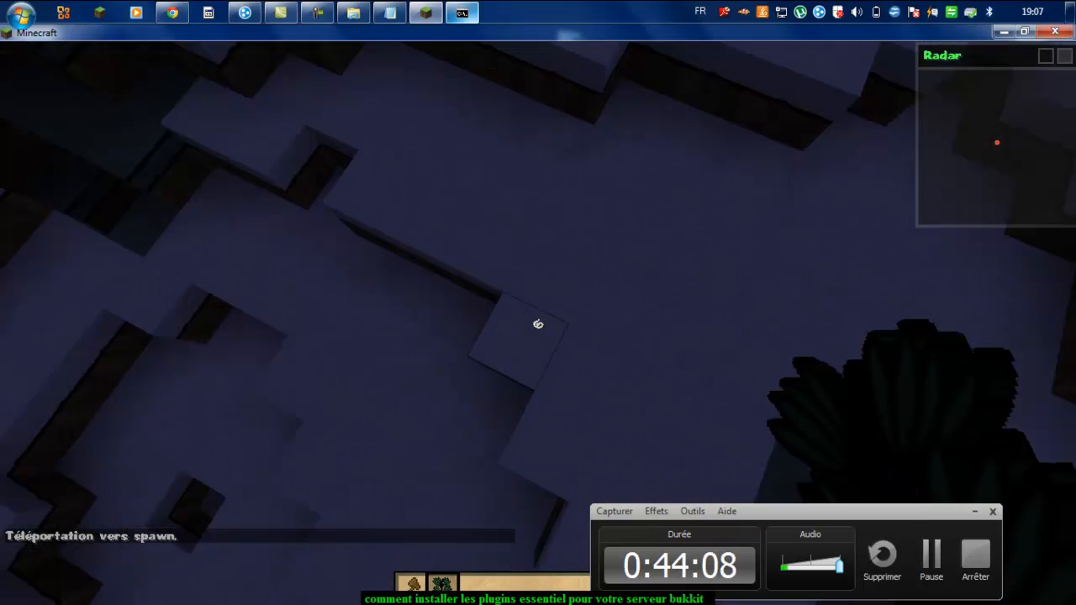
key(w)
key(w)
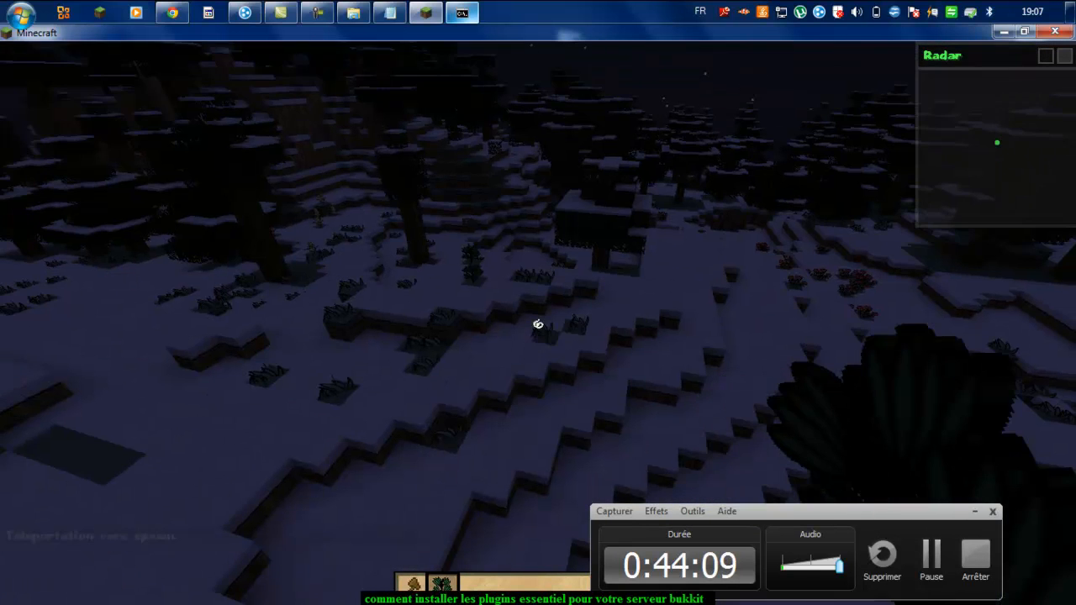
key(w)
click(539, 324)
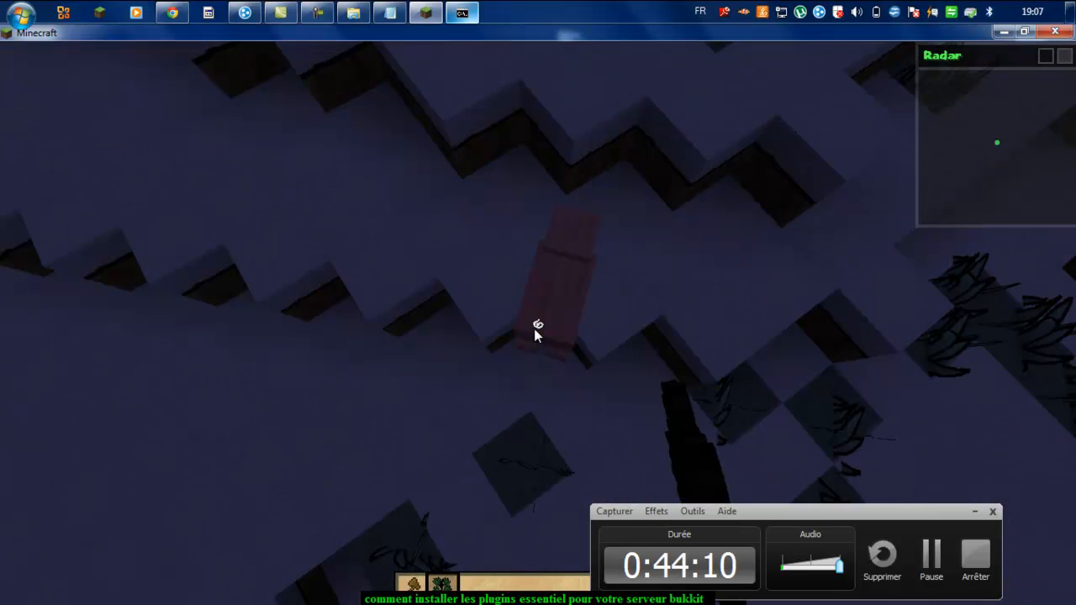
key(s)
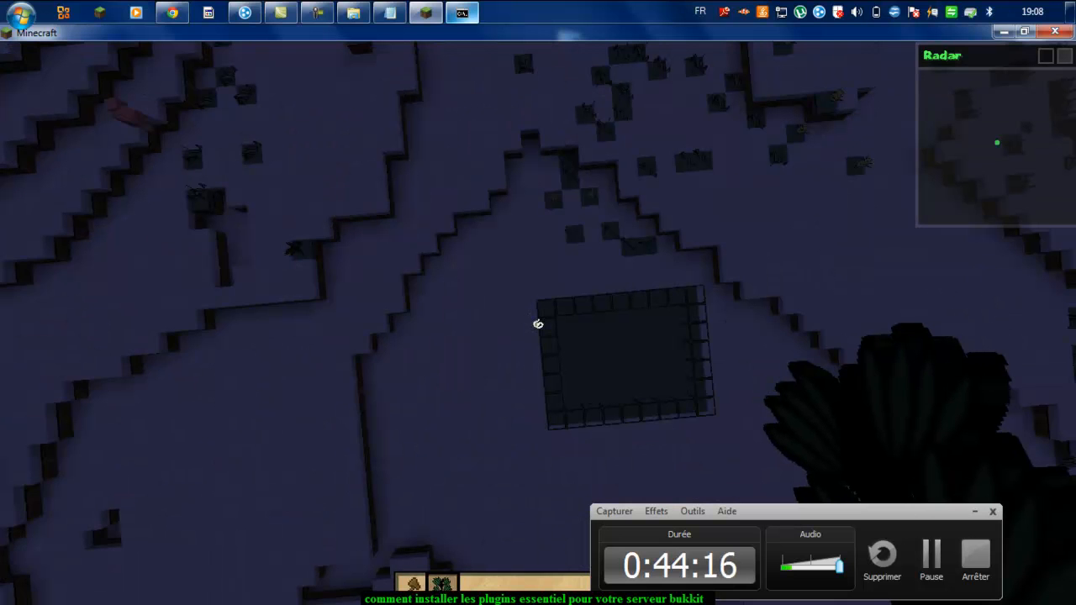
Step: Run /help to show help page 1/19 listing MultiWorld, GroupManager, Essentials and Factions
key(t)
text(/help)
key(Return)
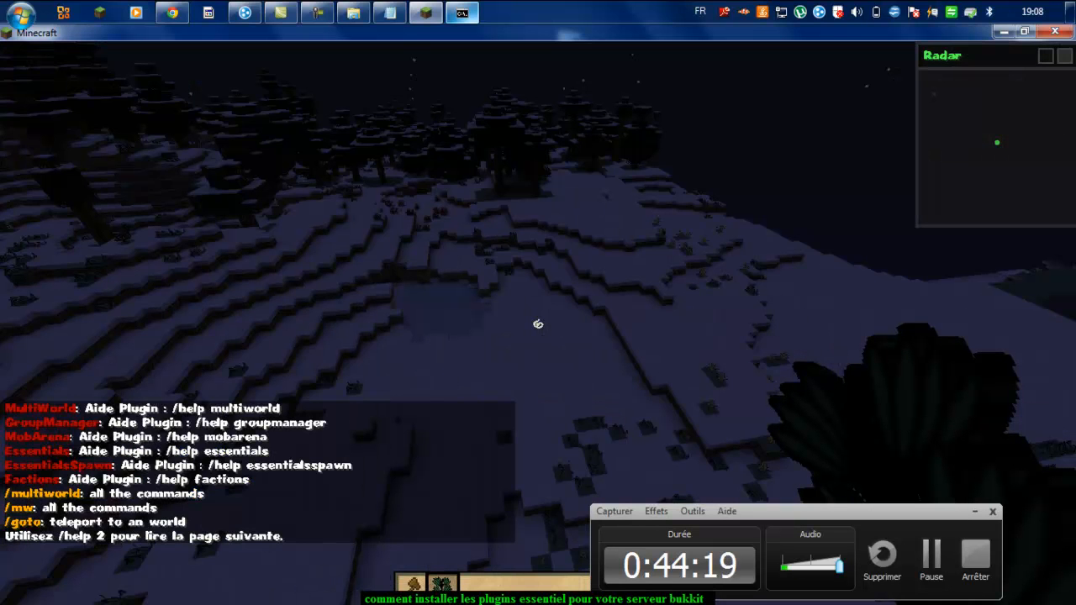
key(t)
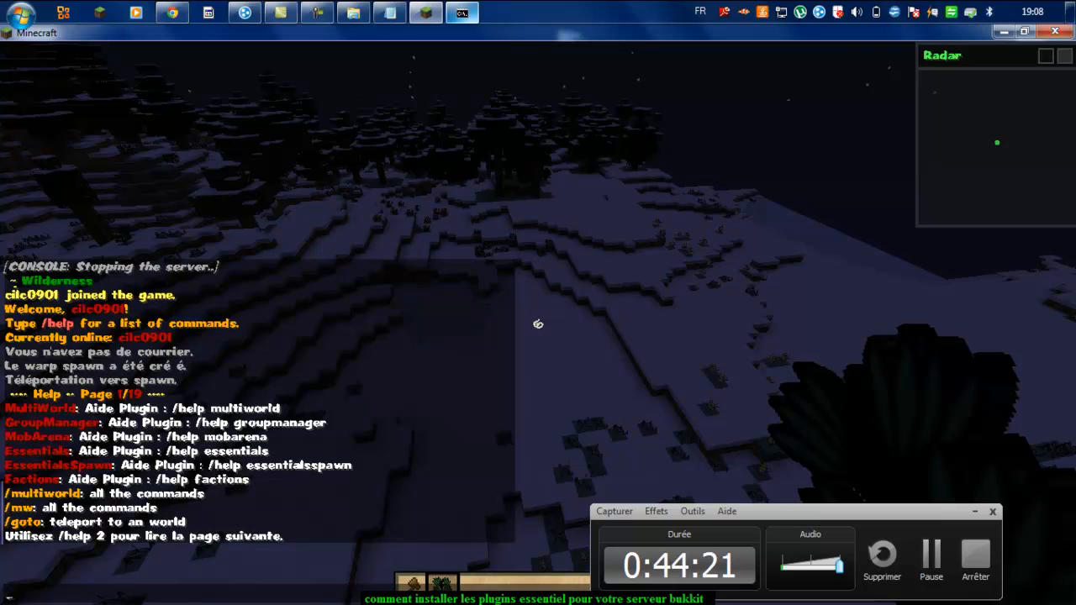
key(Escape)
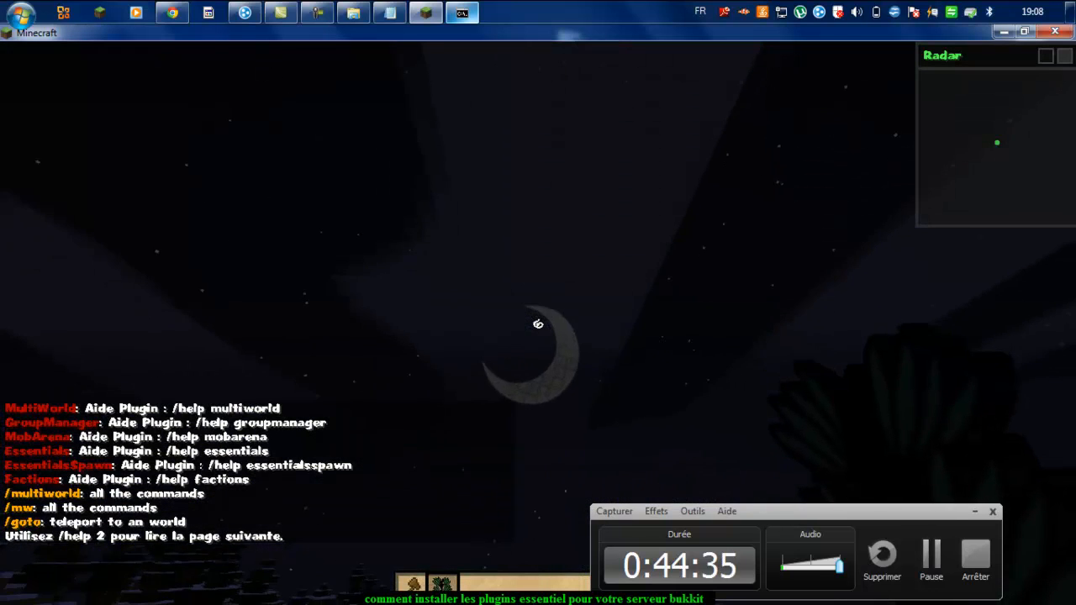
key(ctrl)
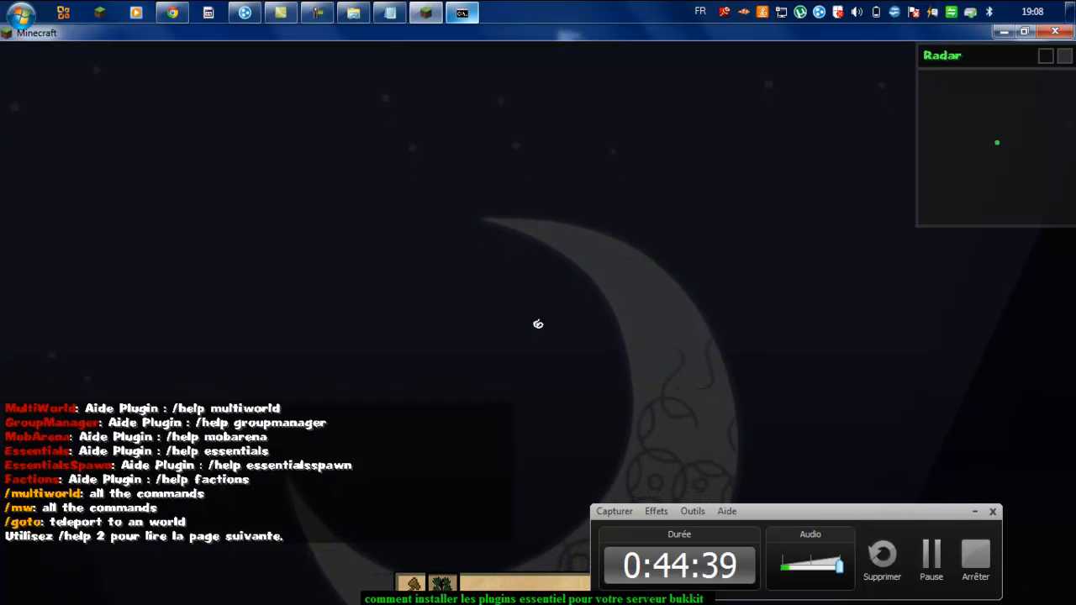